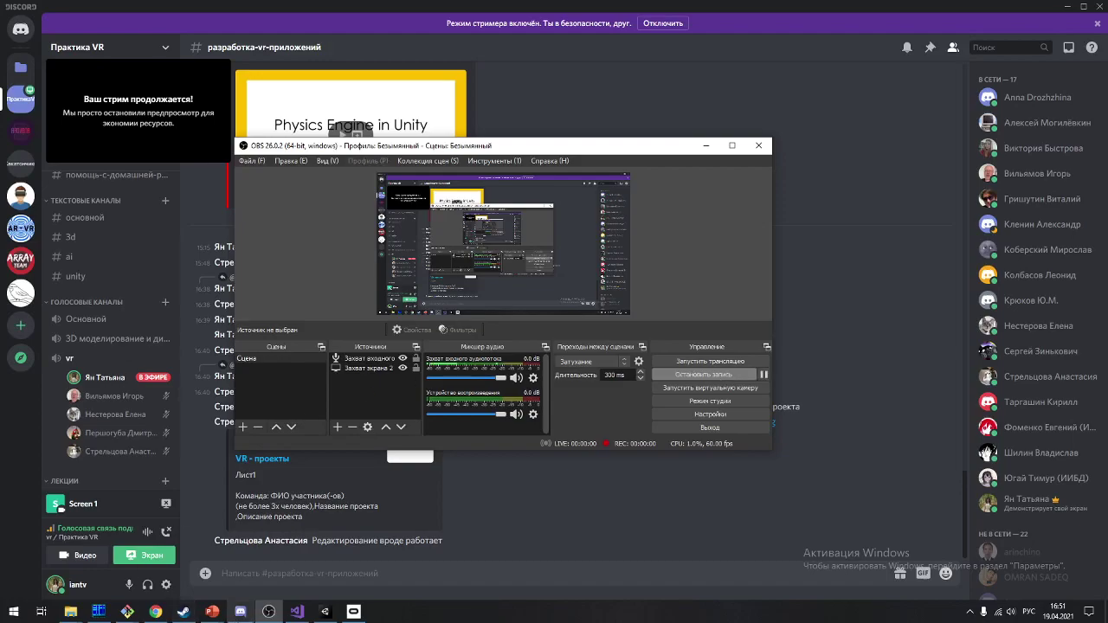
Step: Start the OBS screen recording and bring the User Interface.pptx presentation to the front
{"action": "left_click", "coordinate": [212, 611]}
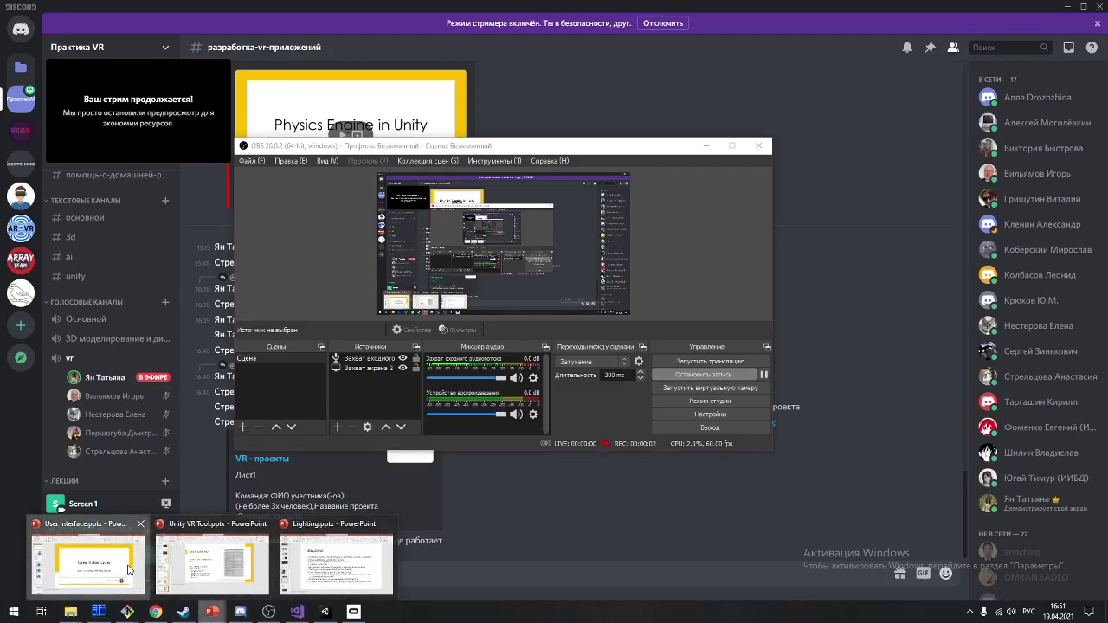
{"action": "left_click", "coordinate": [134, 587]}
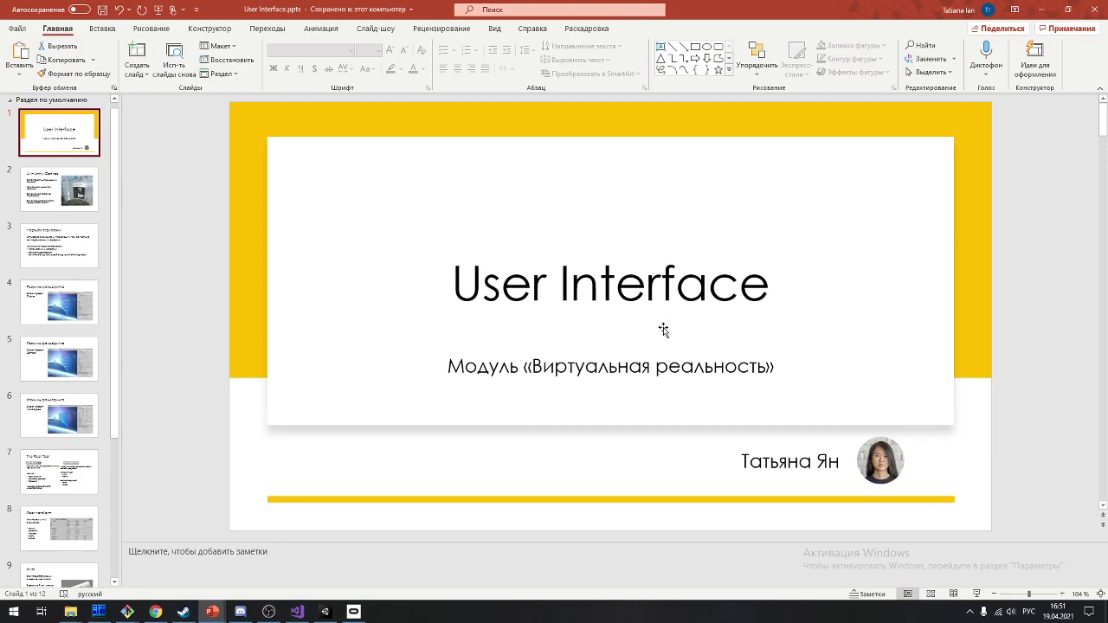
Step: Go to slide 2, 'UI in Unity: Canvas', and run it as a full-screen slide show
{"action": "scroll", "coordinate": [662, 330], "scroll_direction": "down", "scroll_amount": 1}
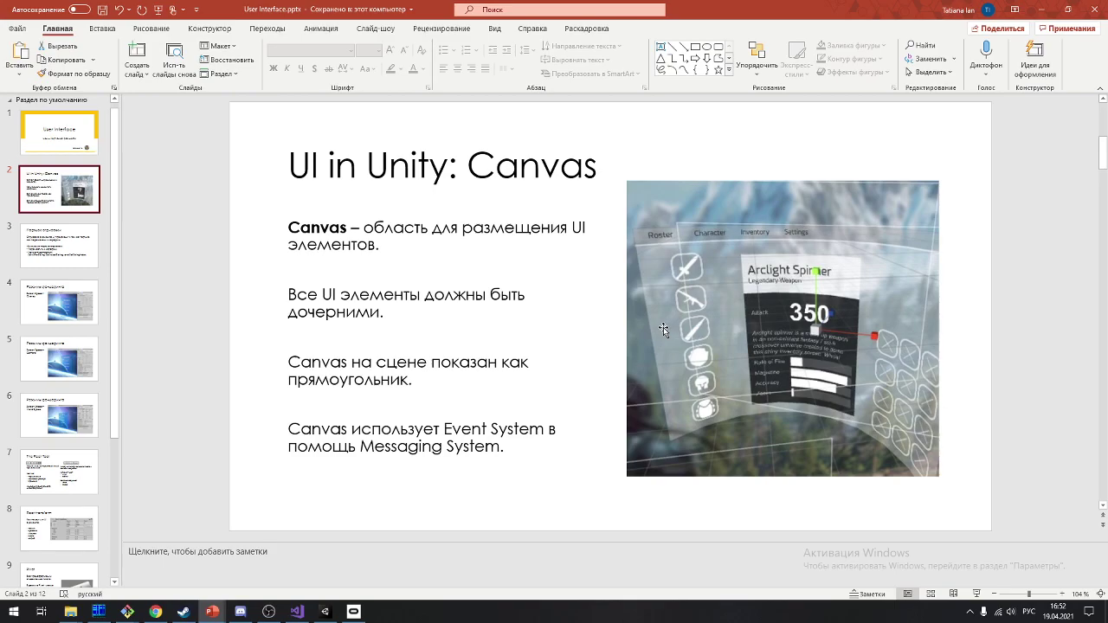
{"action": "key", "text": "F12"}
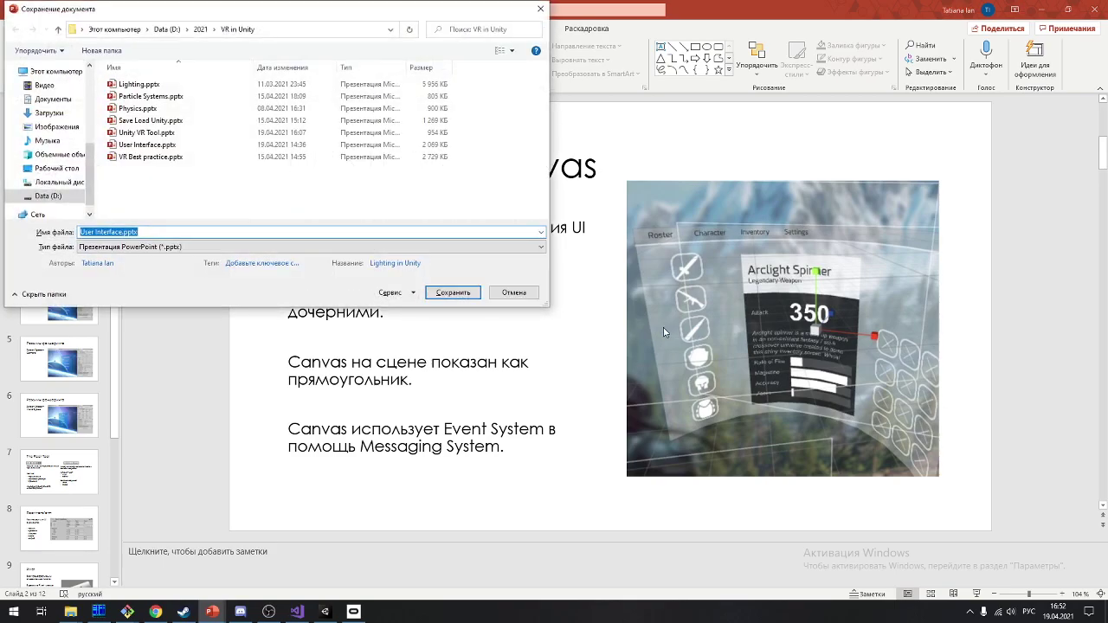
{"action": "key", "text": "Escape"}
{"action": "key", "text": "F5"}
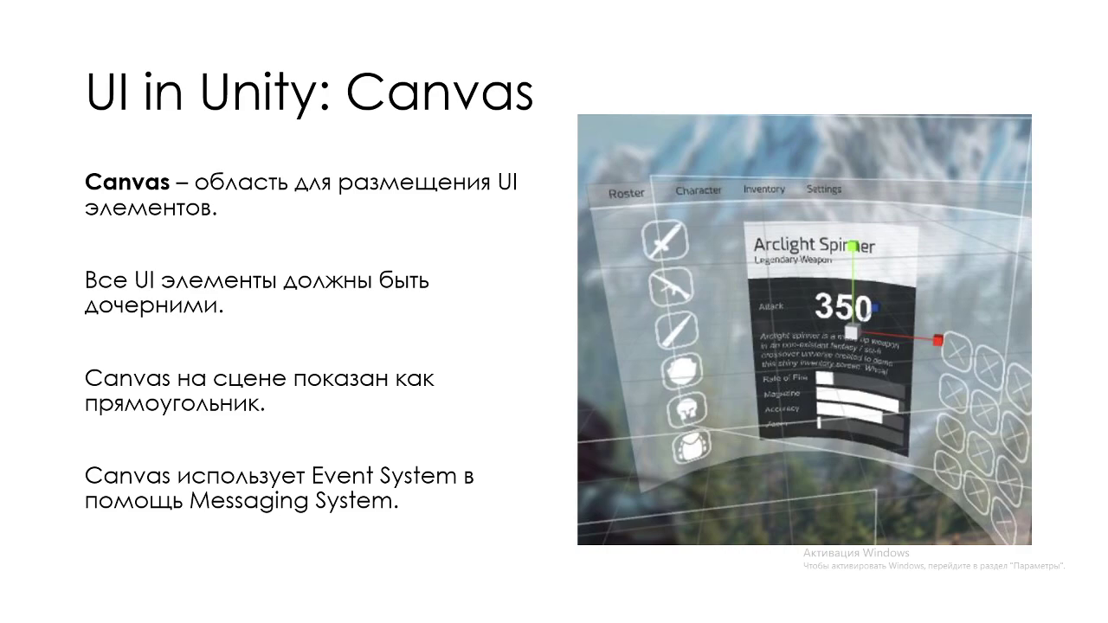
Step: Switch to Unity and open the Lighting scene from Assets/Scenes
{"action": "key", "text": "alt+Tab"}
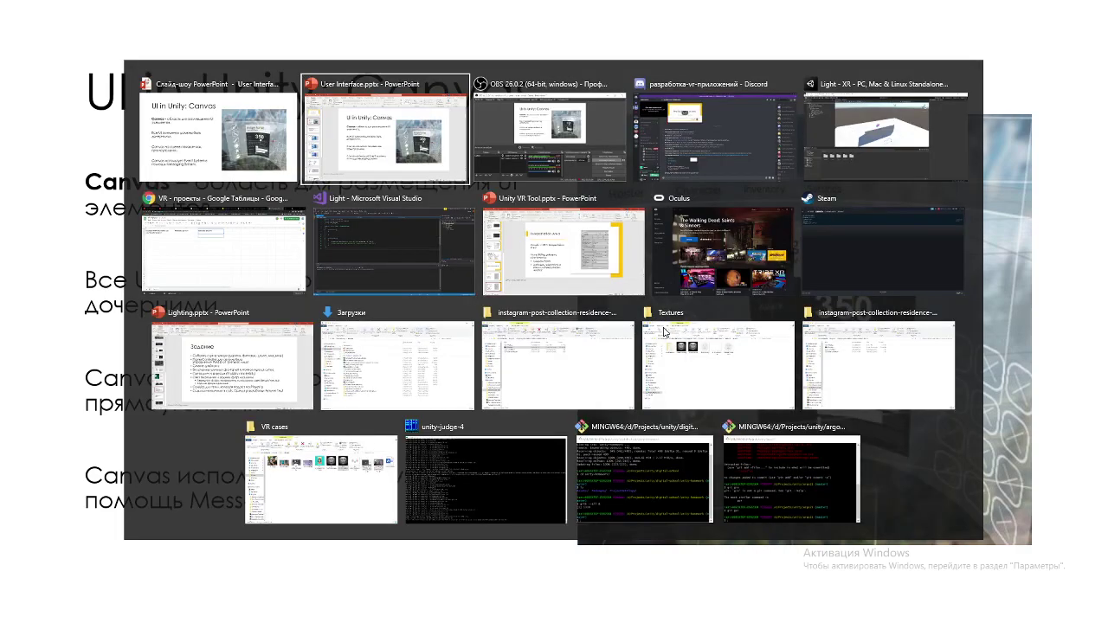
{"action": "key", "text": "Tab"}
{"action": "key", "text": "Tab"}
{"action": "key", "text": "Tab"}
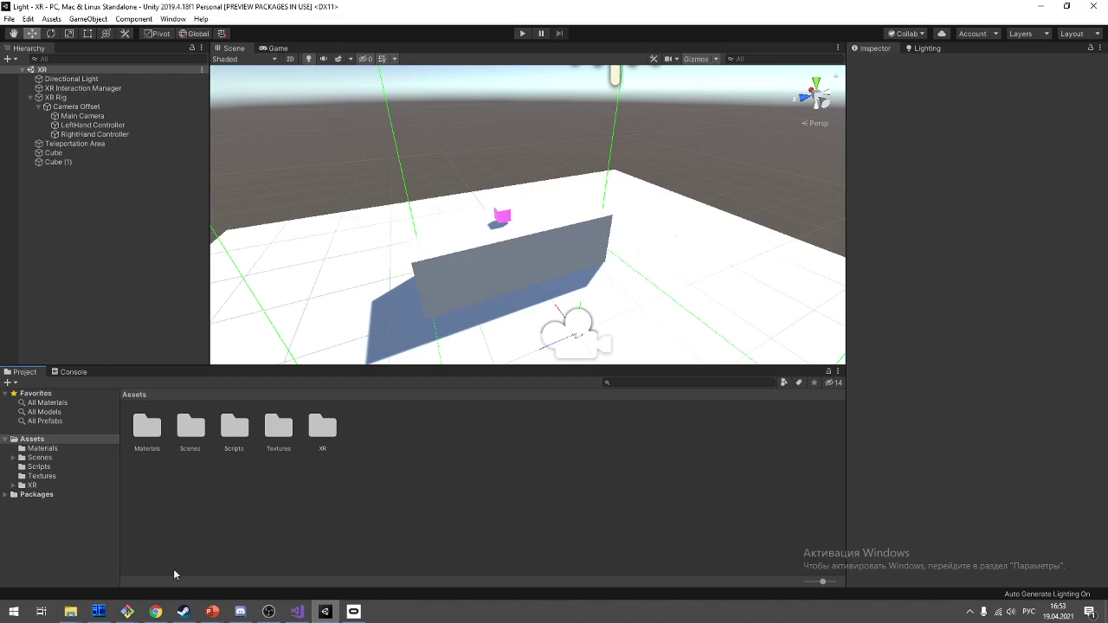
{"action": "double_click", "coordinate": [190, 427]}
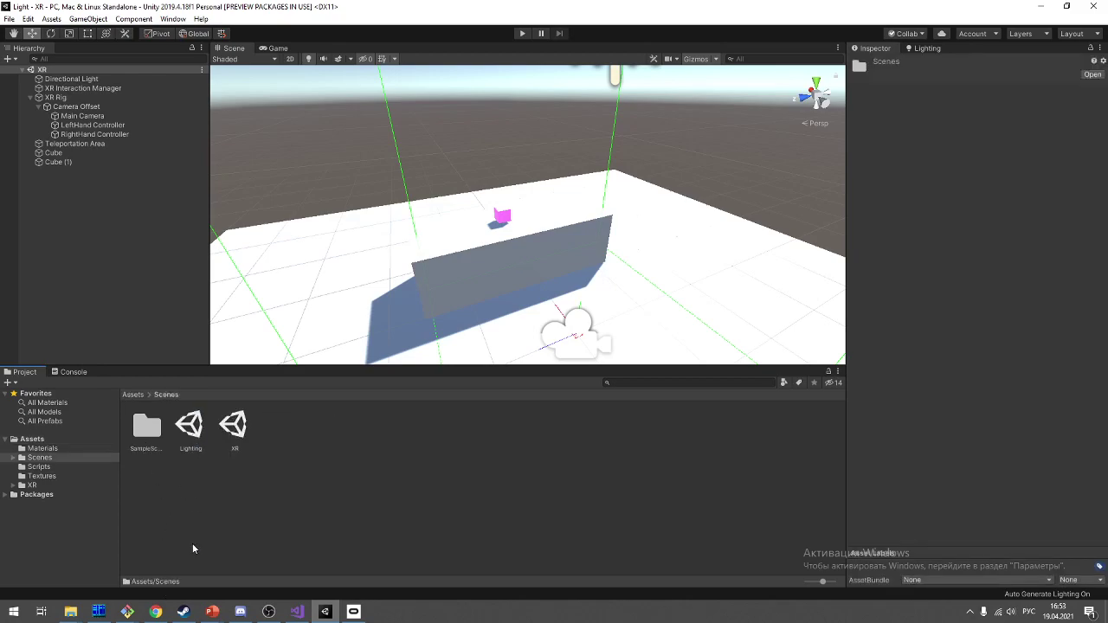
{"action": "left_click", "coordinate": [197, 552]}
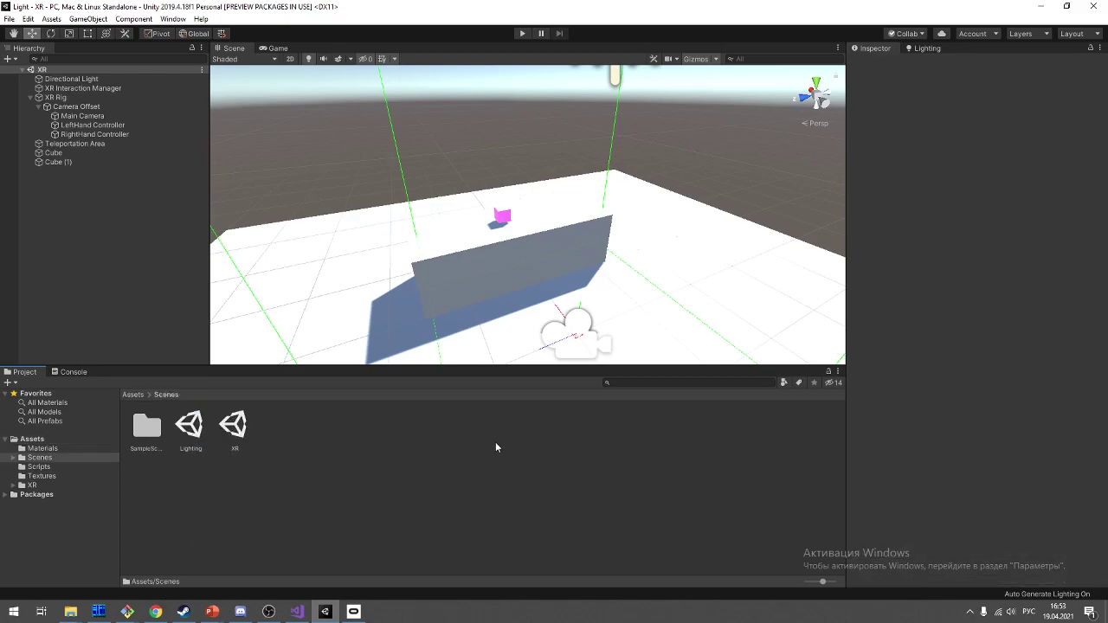
{"action": "double_click", "coordinate": [188, 427]}
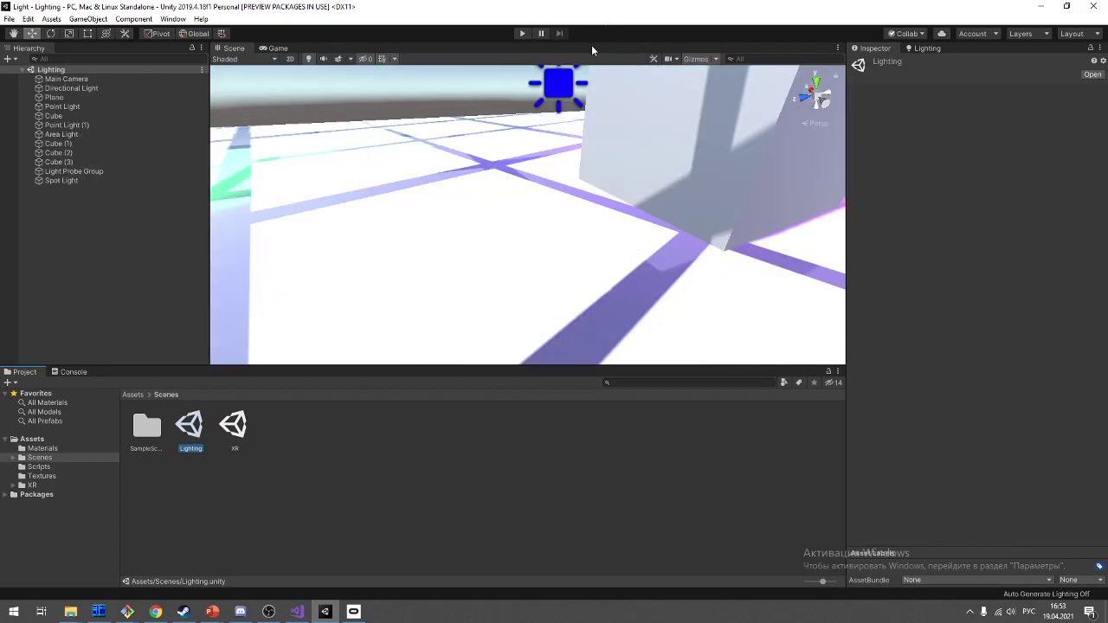
Step: Orbit and zoom the Scene view to inspect the lit plane, cubes and lights
{"action": "scroll", "coordinate": [558, 232], "scroll_direction": "down", "scroll_amount": 5}
{"action": "scroll", "coordinate": [558, 232], "scroll_direction": "down", "scroll_amount": 3}
{"action": "left_click_drag", "start_coordinate": [558, 233], "coordinate": [576, 230], "text": "alt"}
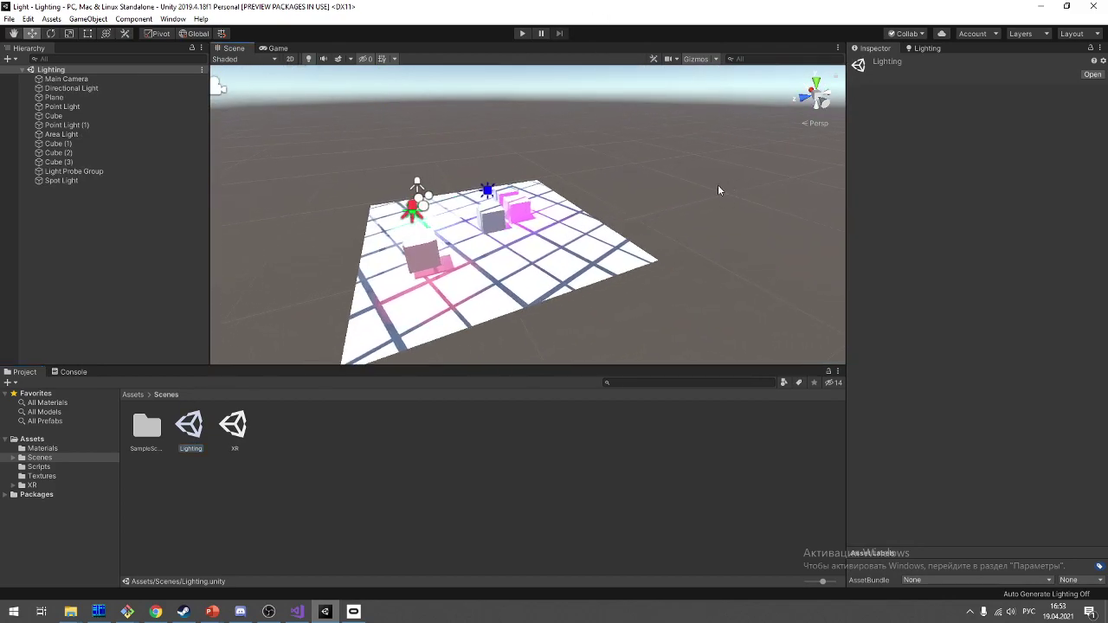
{"action": "mouse_move", "coordinate": [717, 184]}
{"action": "left_mouse_down", "text": "alt"}
{"action": "mouse_move", "coordinate": [681, 230]}
{"action": "mouse_move", "coordinate": [721, 167]}
{"action": "left_mouse_up", "text": "alt"}
{"action": "scroll", "coordinate": [721, 167], "scroll_direction": "up", "scroll_amount": 5}
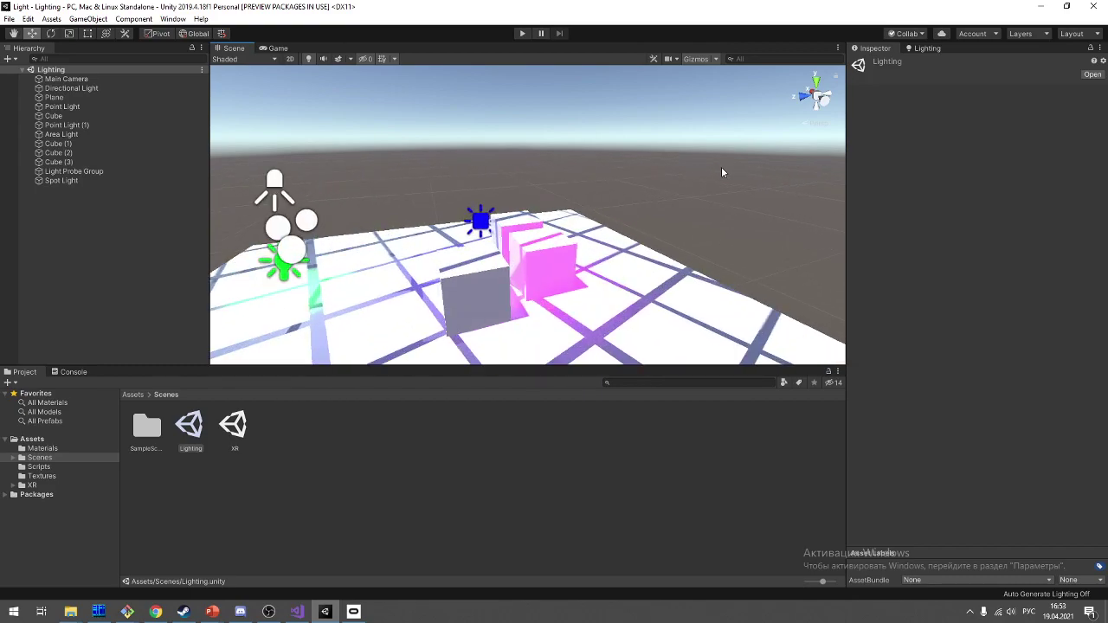
{"action": "left_click_drag", "start_coordinate": [562, 251], "coordinate": [499, 168], "text": "alt"}
{"action": "scroll", "coordinate": [470, 217], "scroll_direction": "down", "scroll_amount": 5}
{"action": "scroll", "coordinate": [470, 217], "scroll_direction": "down", "scroll_amount": 3}
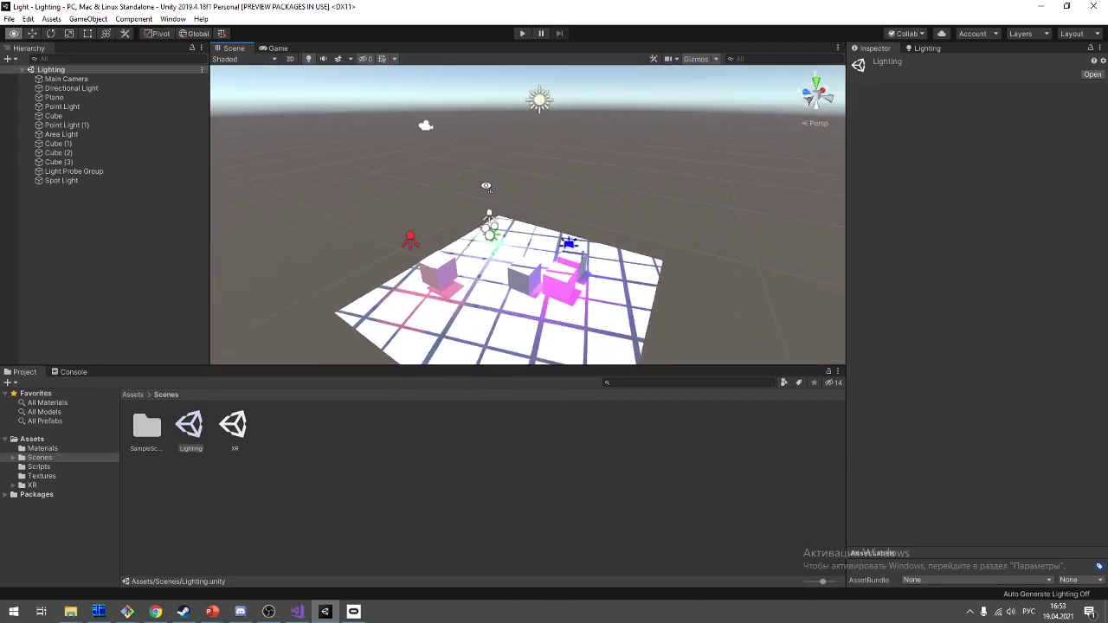
{"action": "mouse_move", "coordinate": [470, 217]}
{"action": "left_mouse_down", "text": "alt"}
{"action": "mouse_move", "coordinate": [463, 291]}
{"action": "mouse_move", "coordinate": [510, 249]}
{"action": "mouse_move", "coordinate": [540, 78]}
{"action": "mouse_move", "coordinate": [524, 228]}
{"action": "mouse_move", "coordinate": [555, 108]}
{"action": "left_mouse_up", "text": "alt"}
{"action": "scroll", "coordinate": [445, 247], "scroll_direction": "up", "scroll_amount": 3}
{"action": "scroll", "coordinate": [519, 257], "scroll_direction": "down", "scroll_amount": 2}
{"action": "scroll", "coordinate": [555, 108], "scroll_direction": "up", "scroll_amount": 2}
{"action": "scroll", "coordinate": [555, 108], "scroll_direction": "up", "scroll_amount": 4}
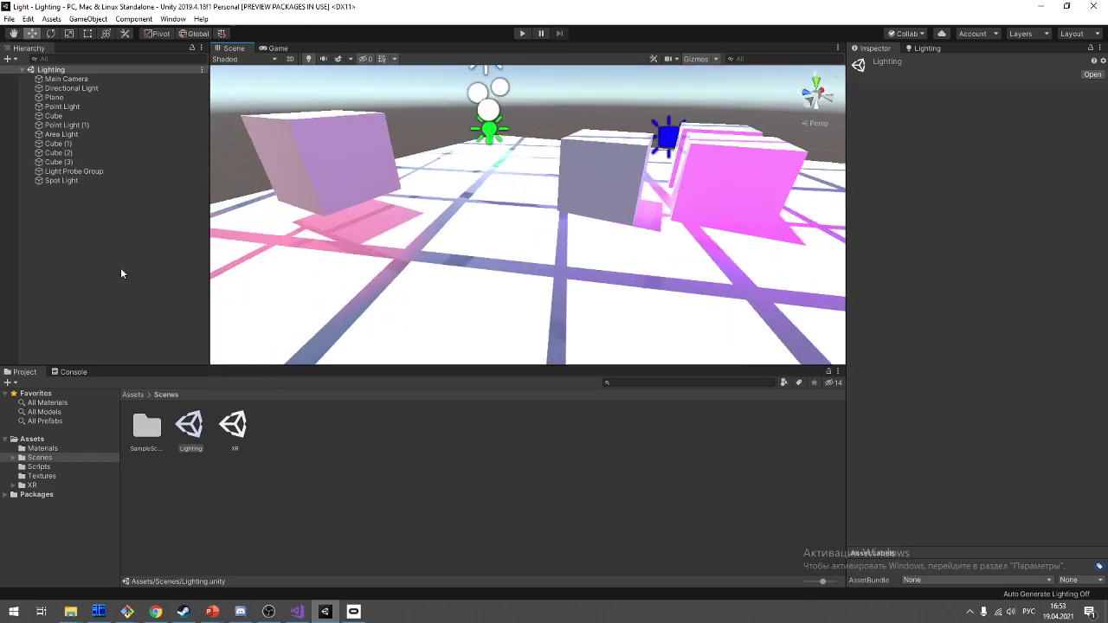
Step: Show the UI submenu of the Hierarchy's create menu for the Lighting scene
{"action": "left_click", "coordinate": [121, 270]}
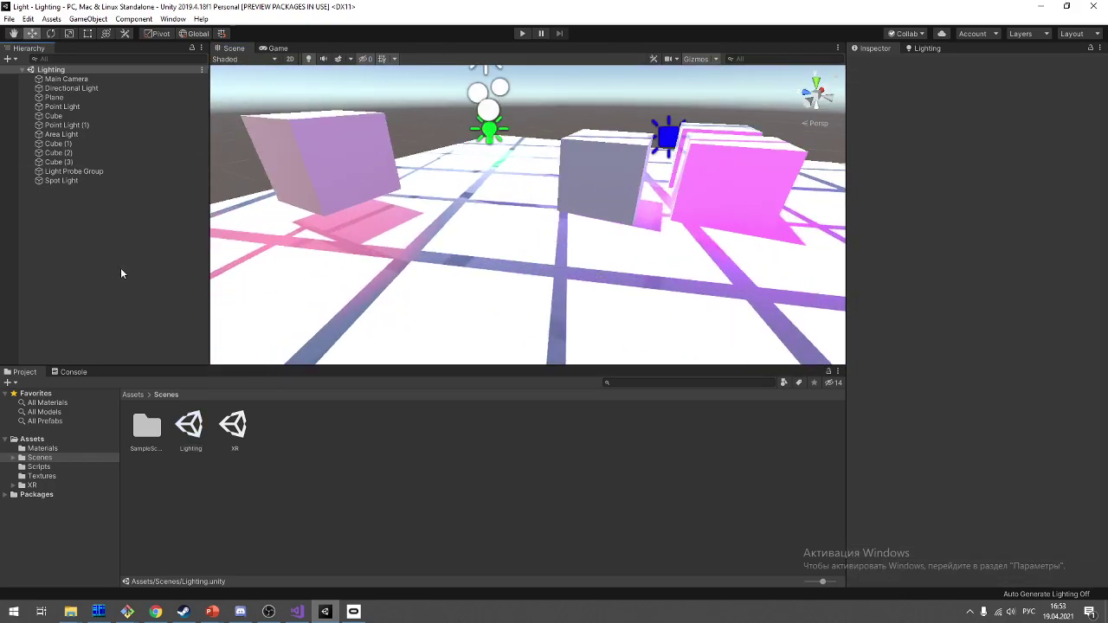
{"action": "right_click", "coordinate": [52, 236]}
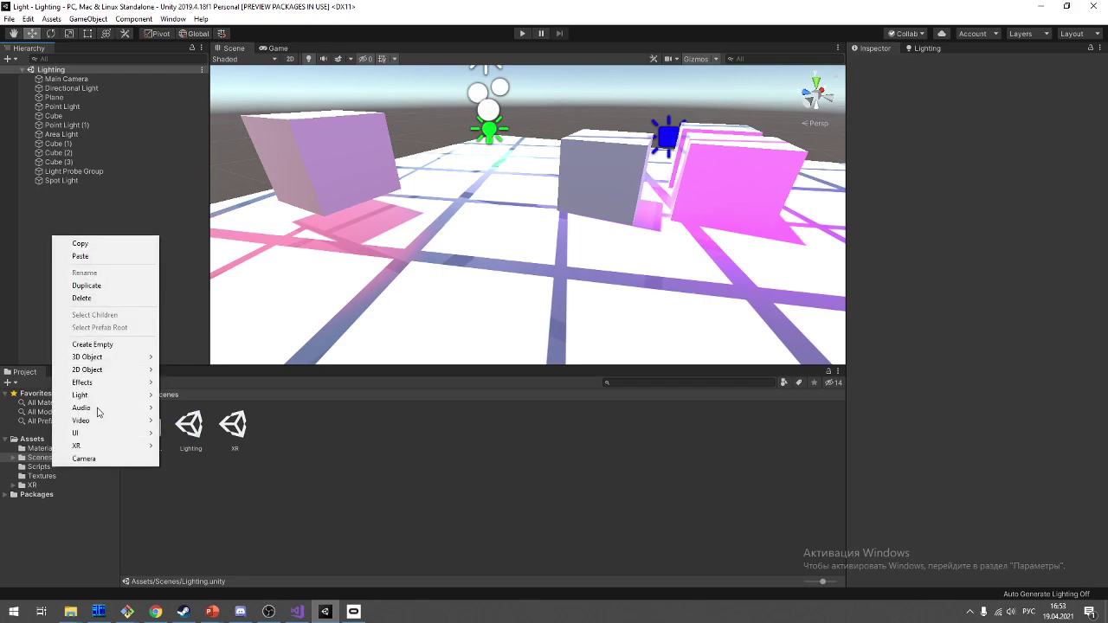
{"action": "mouse_move", "coordinate": [120, 362]}
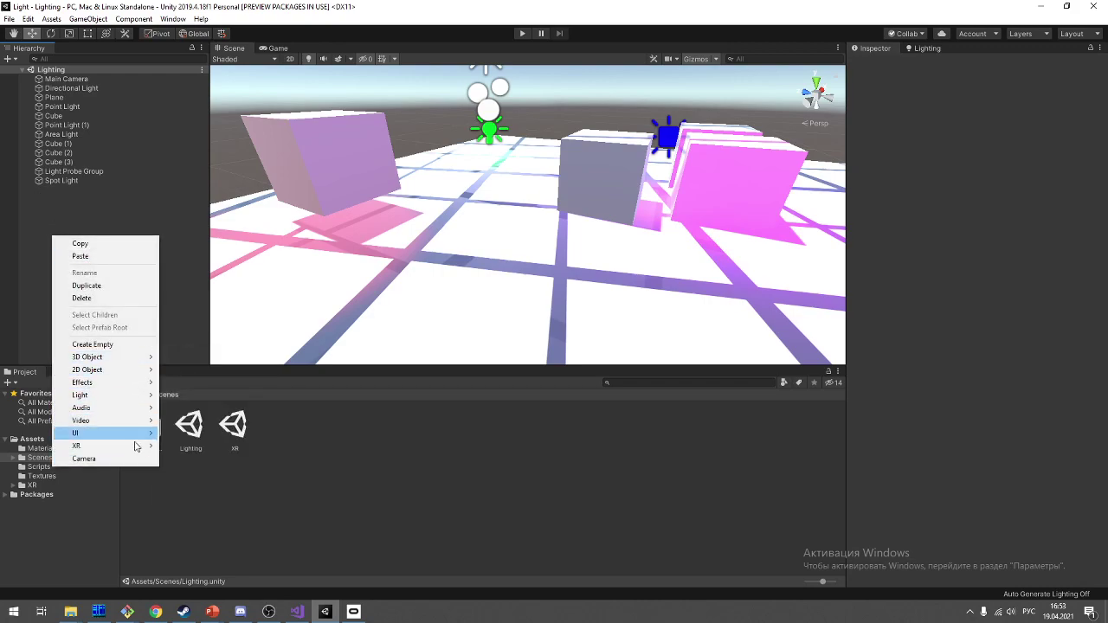
{"action": "mouse_move", "coordinate": [147, 437]}
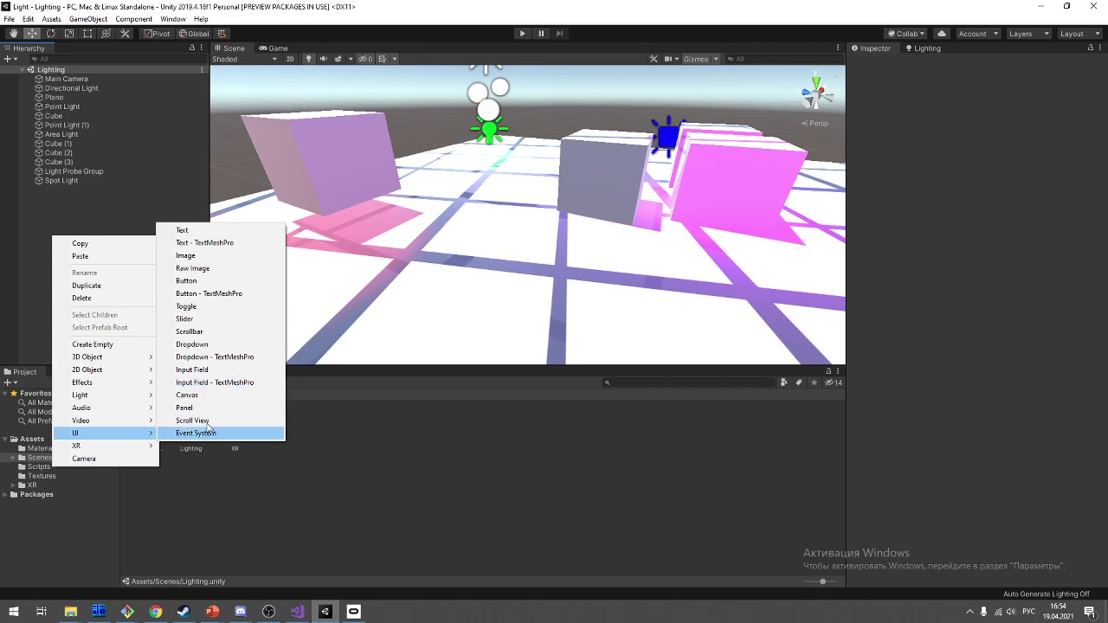
Step: Add a UI Button, creating its Canvas and EventSystem, and inspect them
{"action": "left_click", "coordinate": [229, 281]}
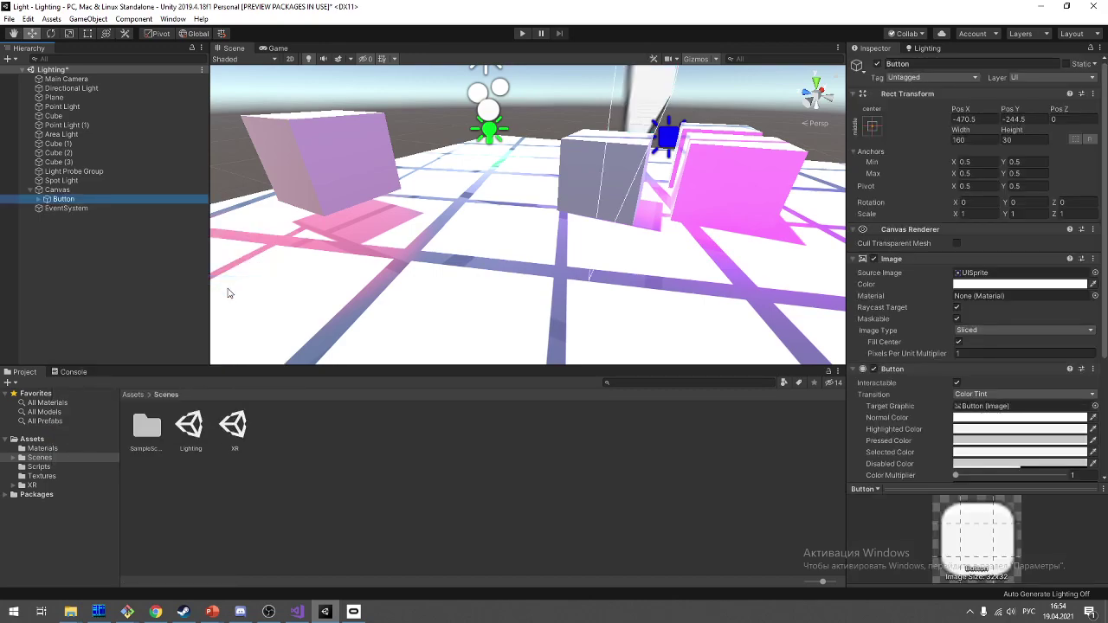
{"action": "scroll", "coordinate": [547, 222], "scroll_direction": "down", "scroll_amount": 5}
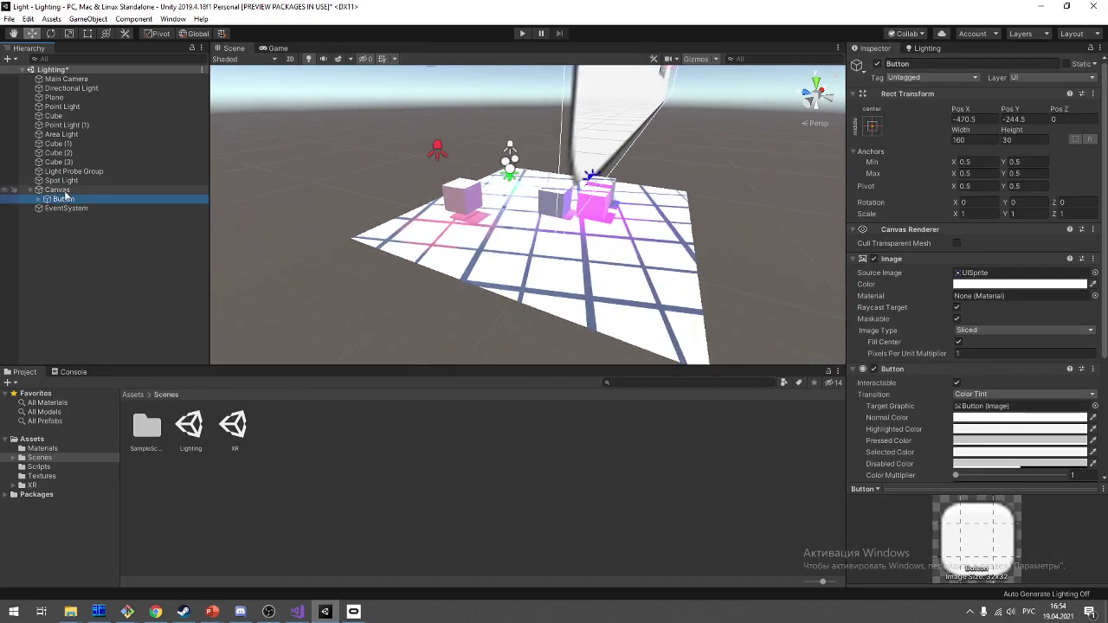
{"action": "left_click", "coordinate": [57, 190]}
{"action": "left_click", "coordinate": [64, 208]}
{"action": "left_click", "coordinate": [99, 192]}
Step: Create an empty game object named 'Environment'
{"action": "right_click", "coordinate": [74, 324]}
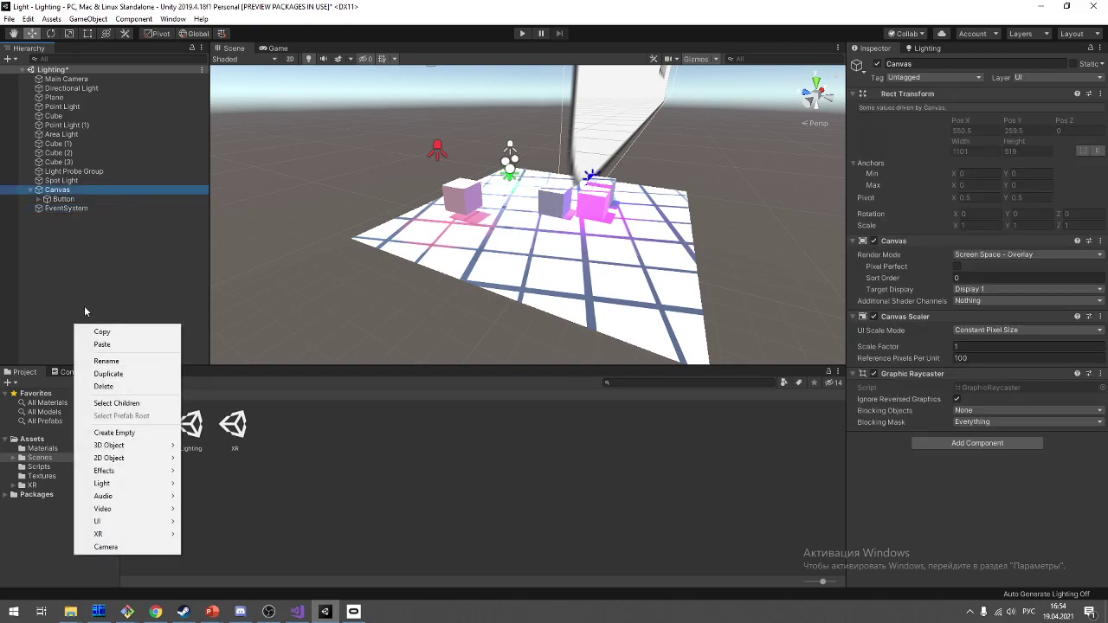
{"action": "left_click", "coordinate": [150, 433]}
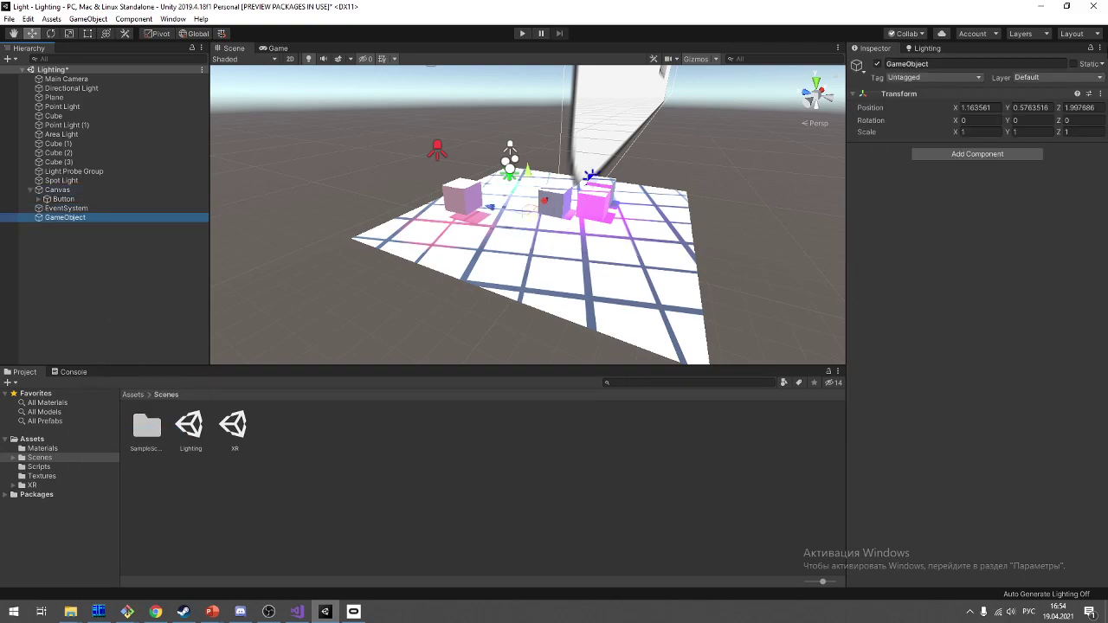
{"action": "left_click", "coordinate": [1007, 62]}
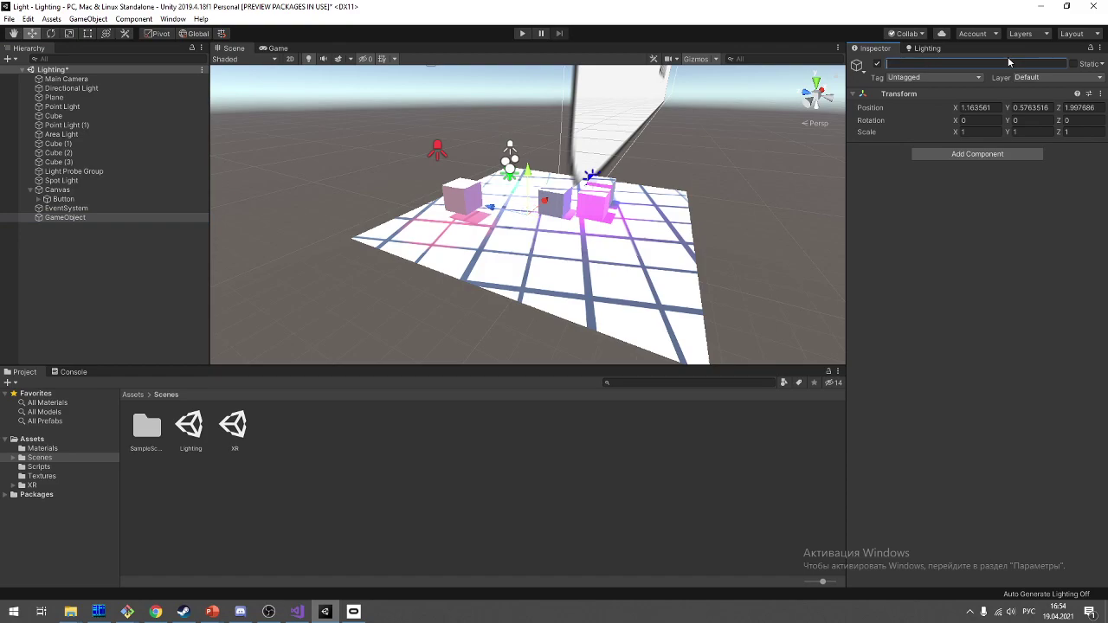
{"action": "type", "text": "Утмщкщтьут"}
{"action": "type", "text": "е"}
{"action": "key", "text": "ctrl+a"}
{"action": "key", "text": "BackSpace"}
{"action": "key", "text": "alt+shift"}
{"action": "type", "text": "En"}
{"action": "type", "text": "viro"}
{"action": "type", "text": "nment"}
{"action": "key", "text": "Return"}
Step: Parent Main Camera through Spot Light under Environment
{"action": "left_click", "coordinate": [122, 177]}
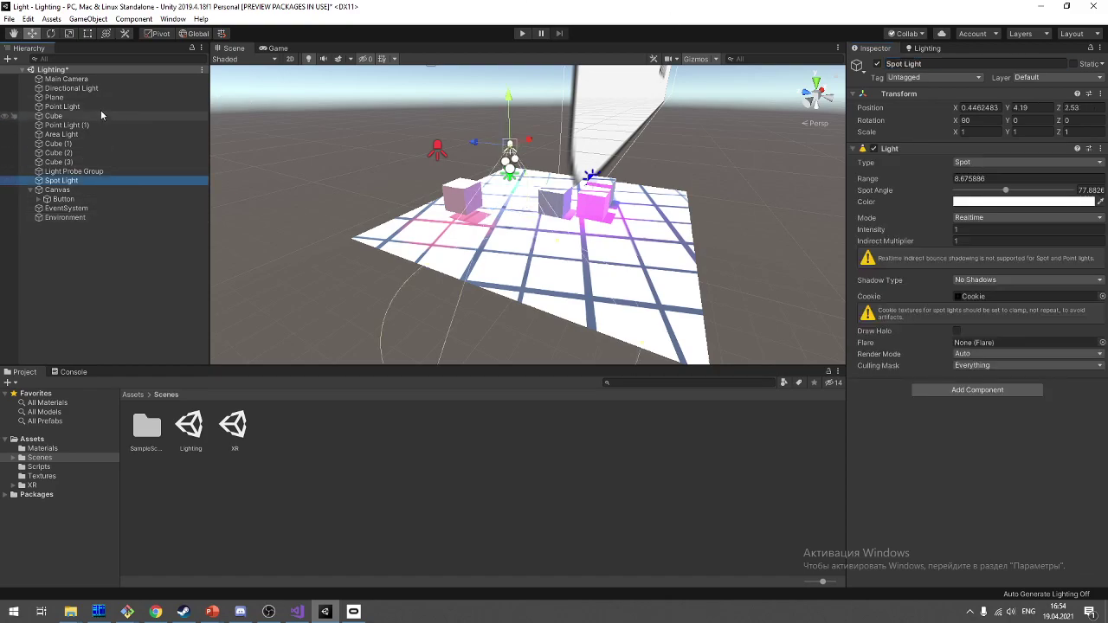
{"action": "left_click", "coordinate": [116, 82], "text": "shift"}
{"action": "left_click_drag", "start_coordinate": [117, 108], "coordinate": [104, 217]}
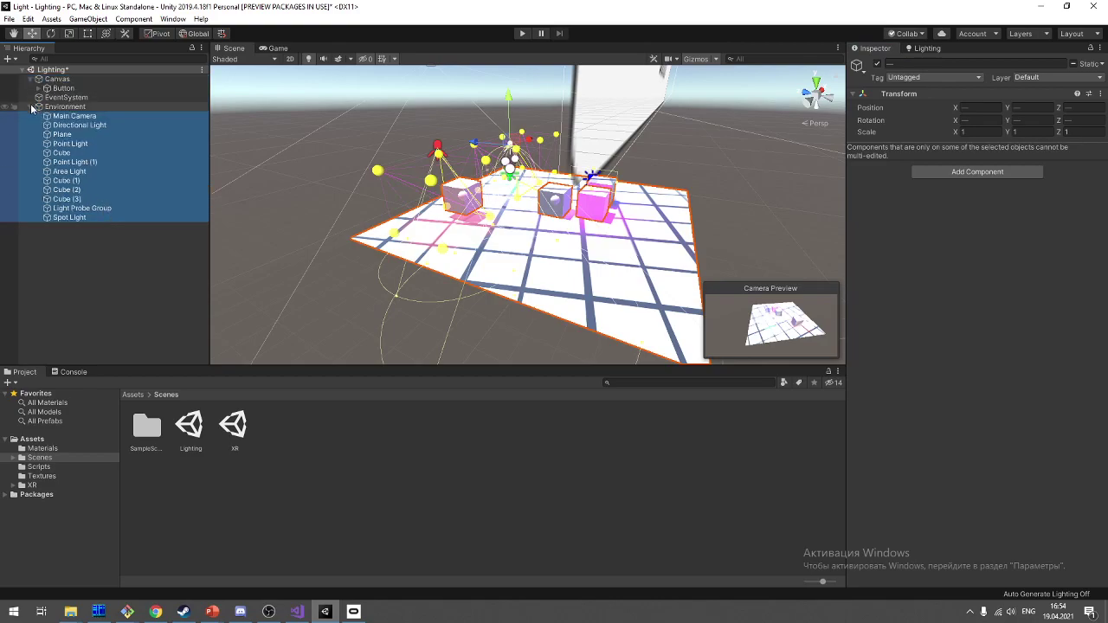
Step: Save the scene and inspect the Canvas, its Button and the 'Button' Text label
{"action": "left_click", "coordinate": [32, 106]}
{"action": "left_click", "coordinate": [40, 159]}
{"action": "key", "text": "ctrl+s"}
{"action": "left_click", "coordinate": [60, 80]}
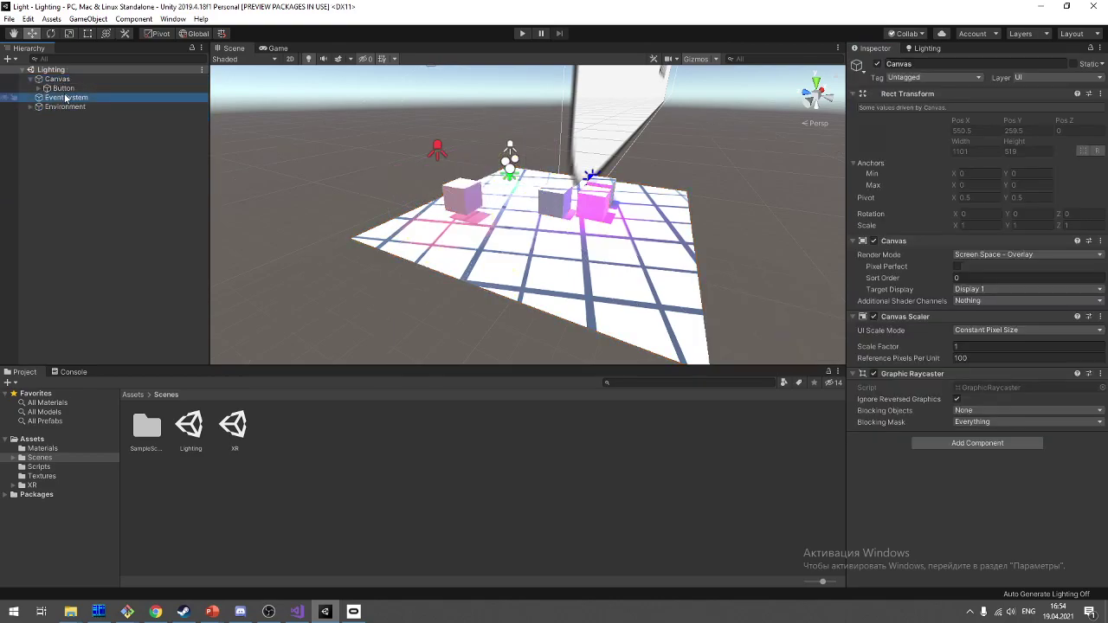
{"action": "left_click", "coordinate": [66, 89]}
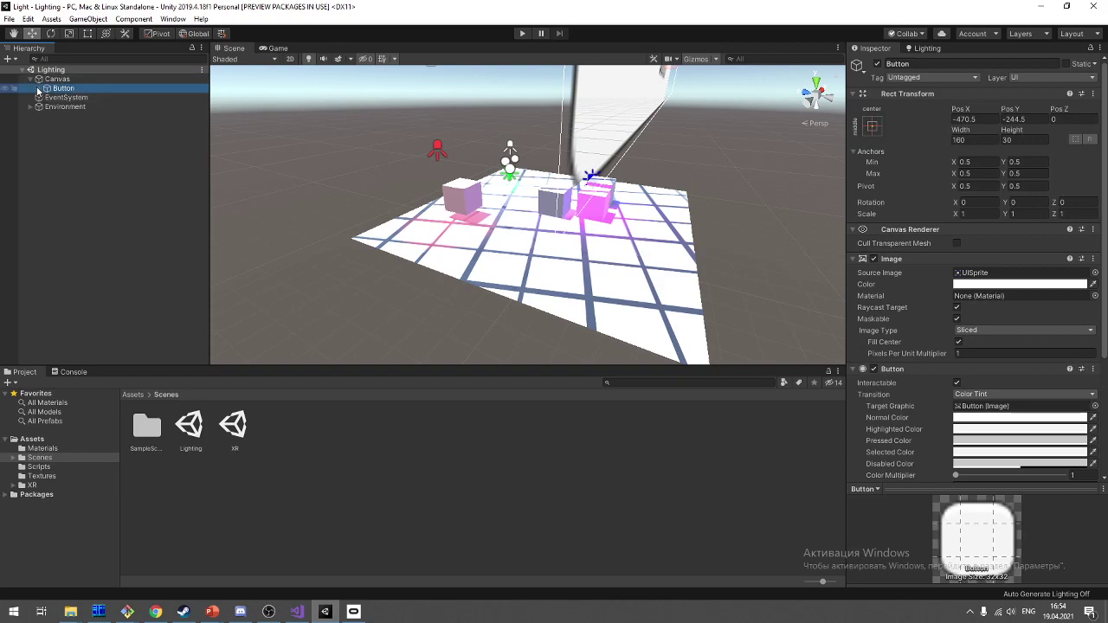
{"action": "left_click", "coordinate": [40, 89]}
{"action": "left_click", "coordinate": [60, 98]}
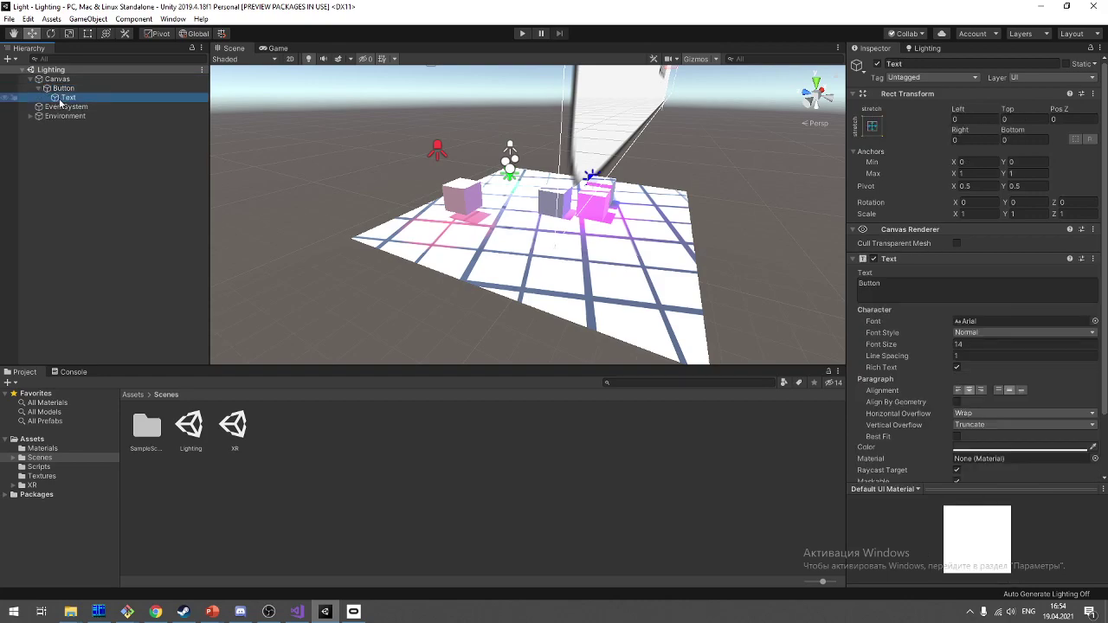
{"action": "left_click", "coordinate": [949, 280]}
{"action": "key", "text": "f"}
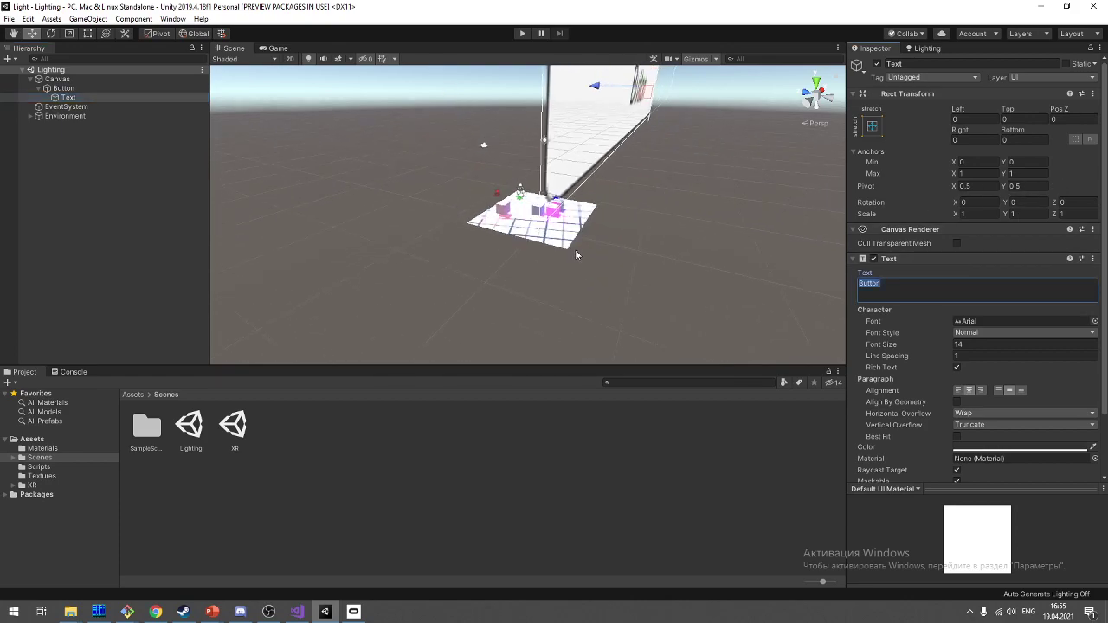
Step: Orbit to face the Canvas head-on and frame it fully in view
{"action": "left_click", "coordinate": [102, 79]}
{"action": "scroll", "coordinate": [597, 298], "scroll_direction": "down", "scroll_amount": 2}
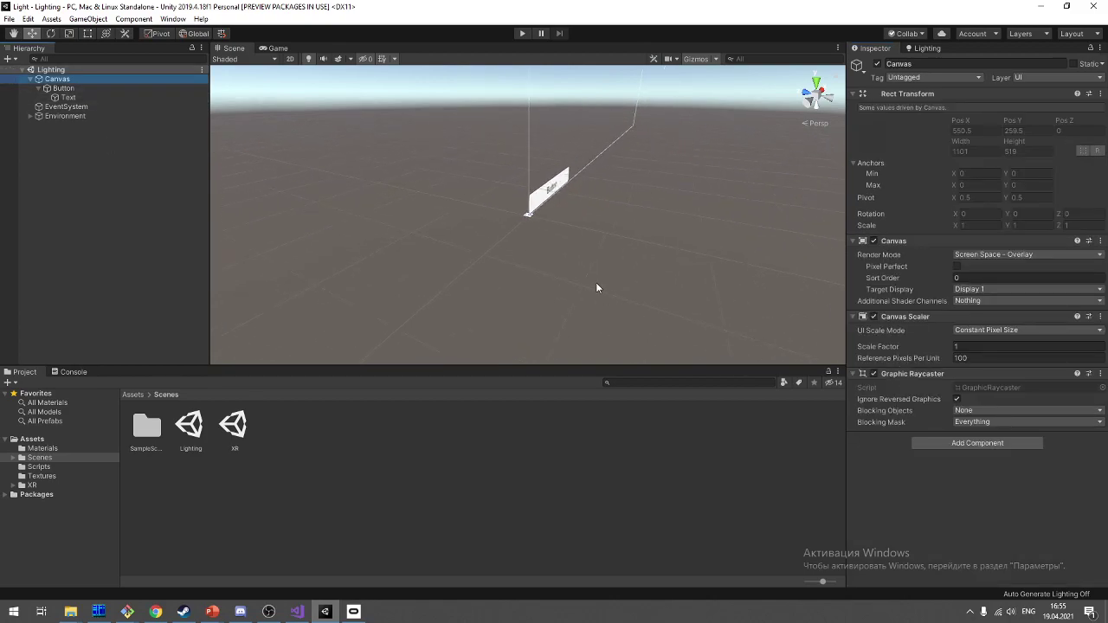
{"action": "left_click_drag", "start_coordinate": [516, 250], "coordinate": [618, 196], "text": "alt"}
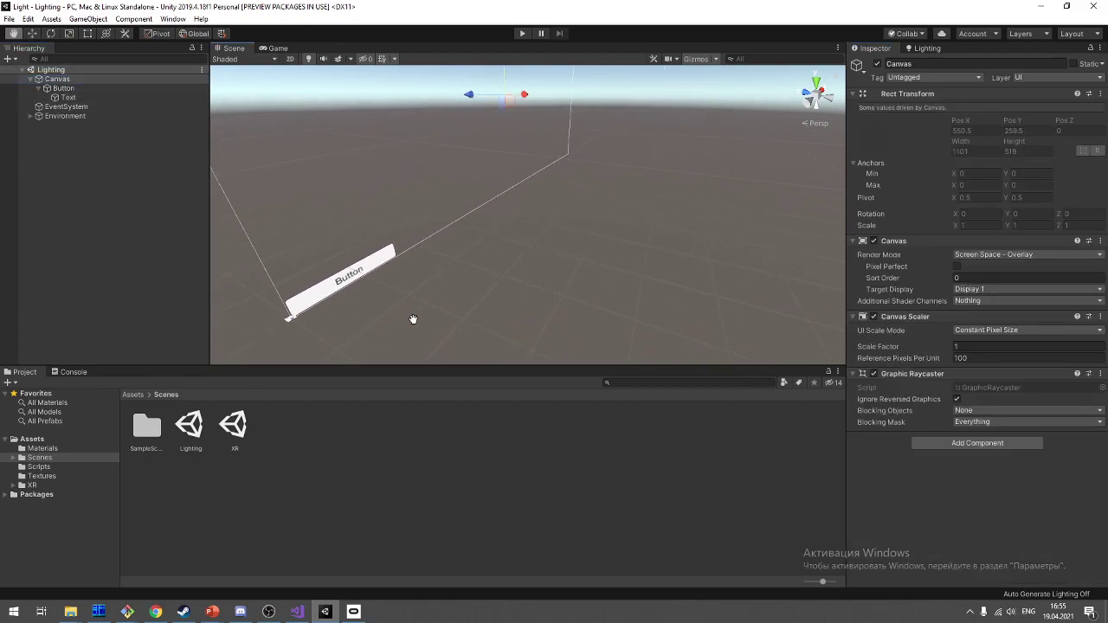
{"action": "key", "text": "f"}
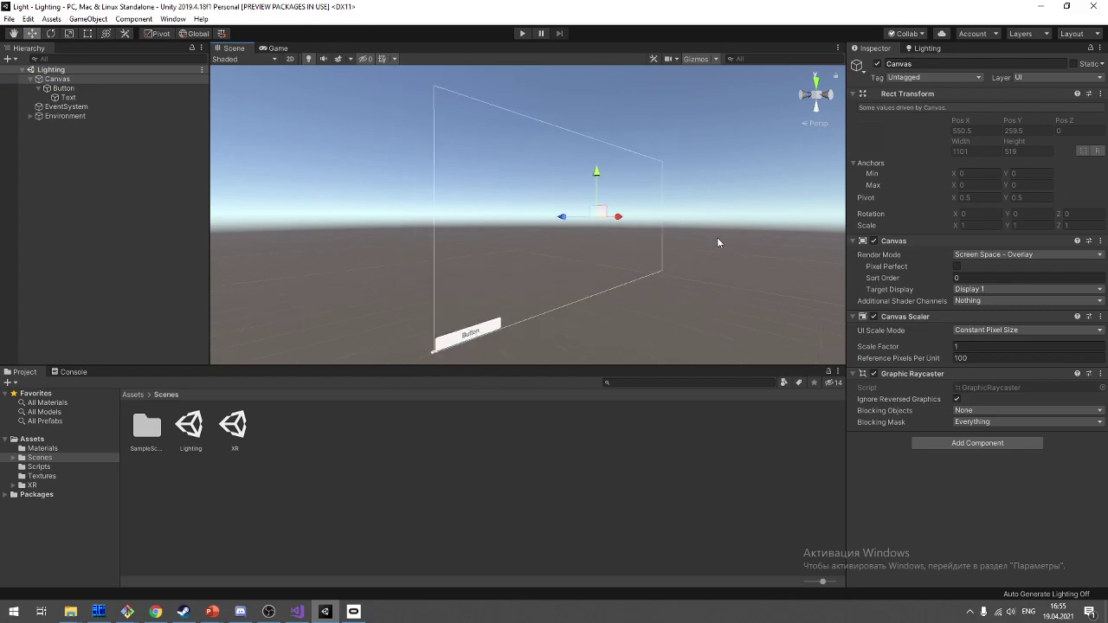
{"action": "scroll", "coordinate": [748, 242], "scroll_direction": "up", "scroll_amount": 3}
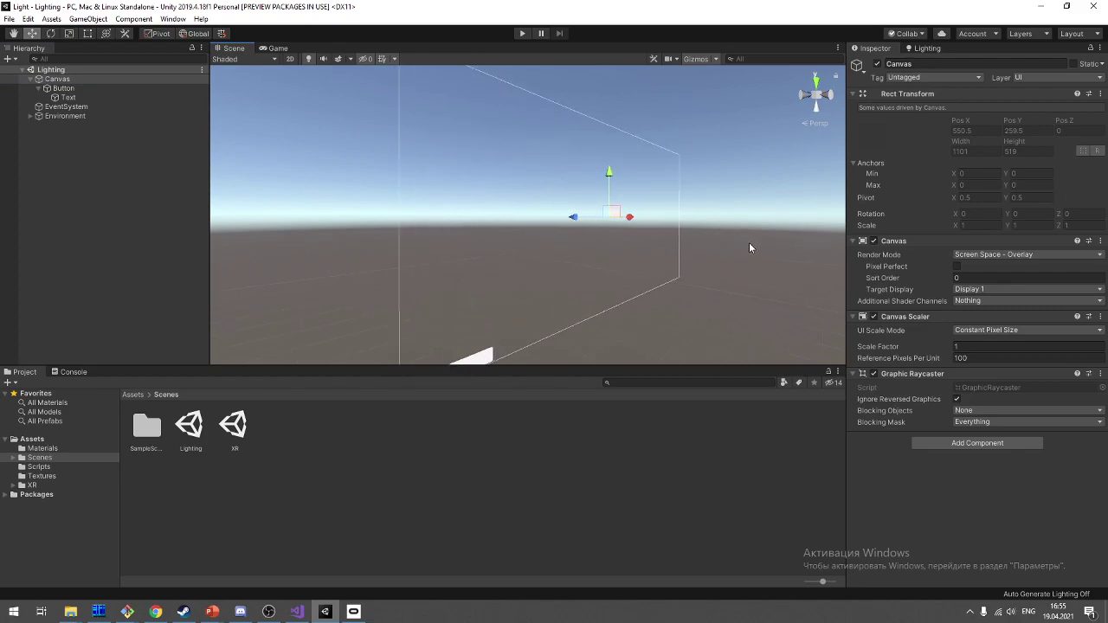
Step: Switch to 2D with the Rect tool, frame the Canvas, and preview it in Game view
{"action": "left_click", "coordinate": [290, 59]}
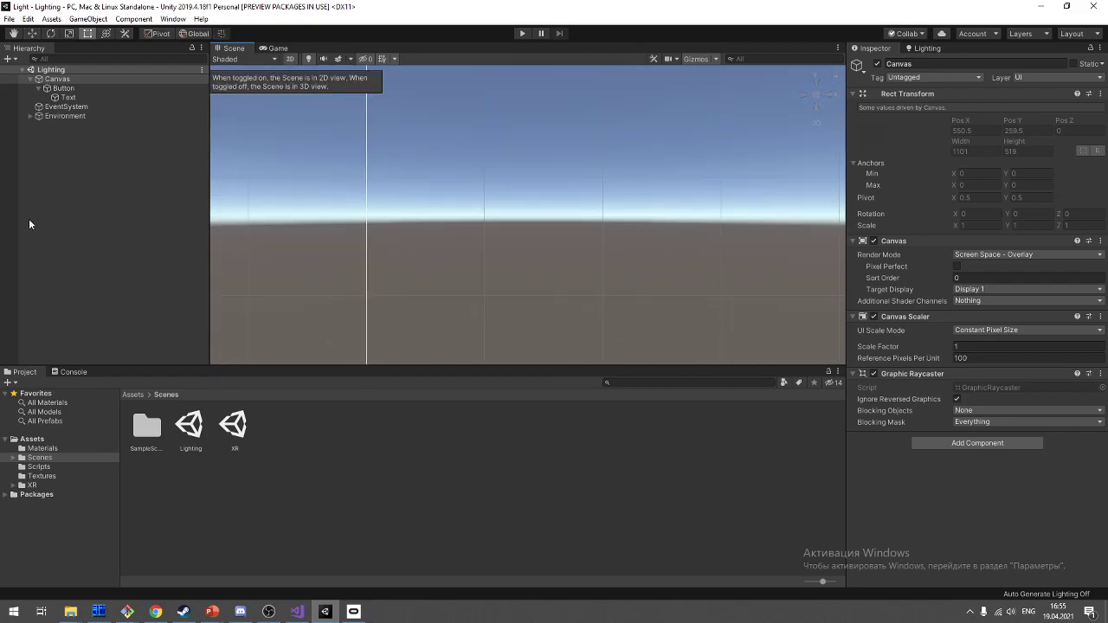
{"action": "key", "text": "t"}
{"action": "left_click", "coordinate": [57, 80]}
{"action": "key", "text": "f"}
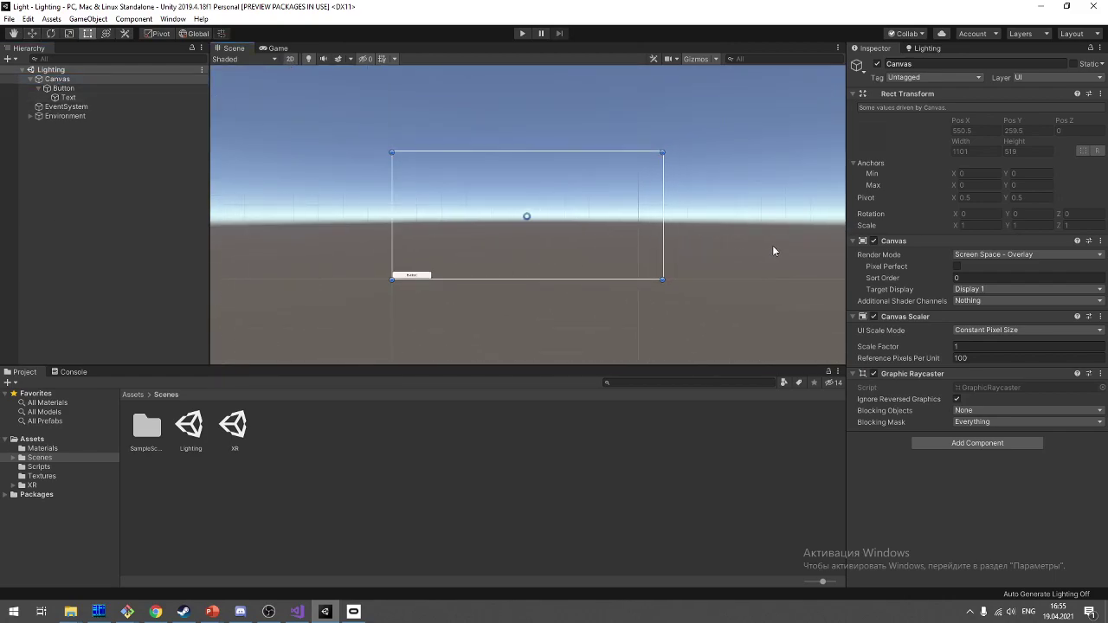
{"action": "scroll", "coordinate": [507, 298], "scroll_direction": "up", "scroll_amount": 2}
{"action": "scroll", "coordinate": [514, 286], "scroll_direction": "up", "scroll_amount": 1}
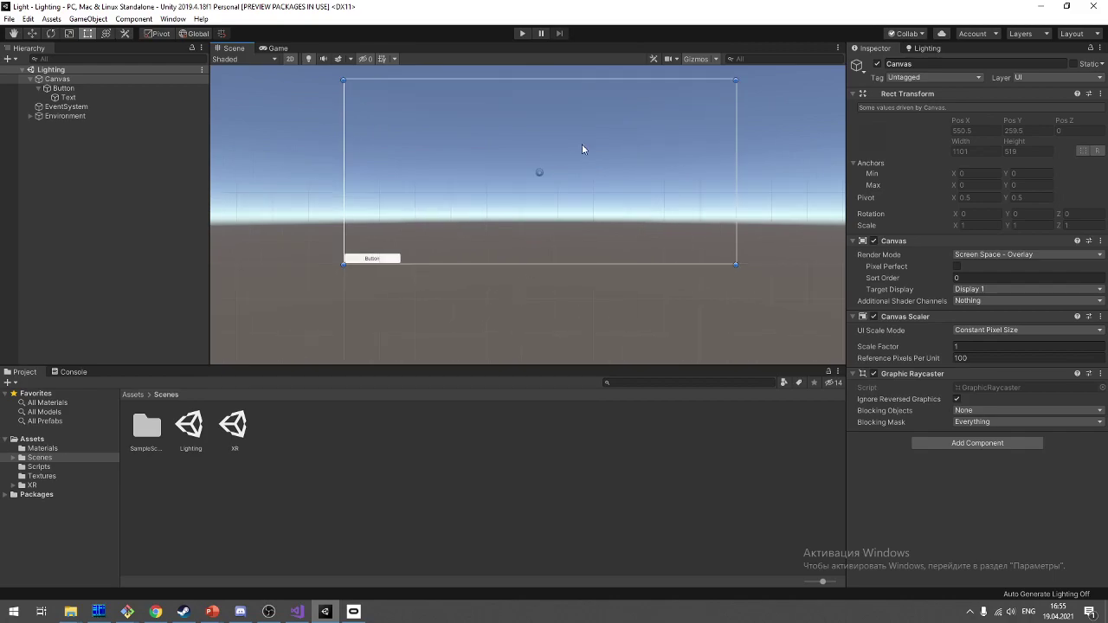
{"action": "scroll", "coordinate": [582, 144], "scroll_direction": "up", "scroll_amount": 1}
{"action": "scroll", "coordinate": [586, 147], "scroll_direction": "up", "scroll_amount": 2}
{"action": "scroll", "coordinate": [587, 147], "scroll_direction": "down", "scroll_amount": 2}
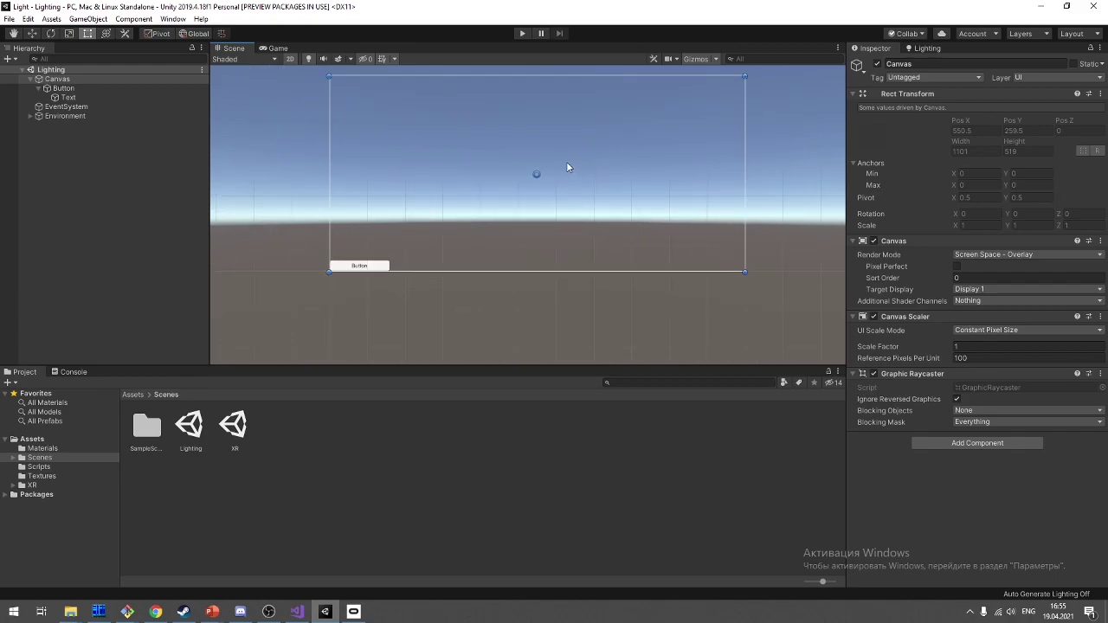
{"action": "right_click_drag", "start_coordinate": [568, 169], "coordinate": [619, 161]}
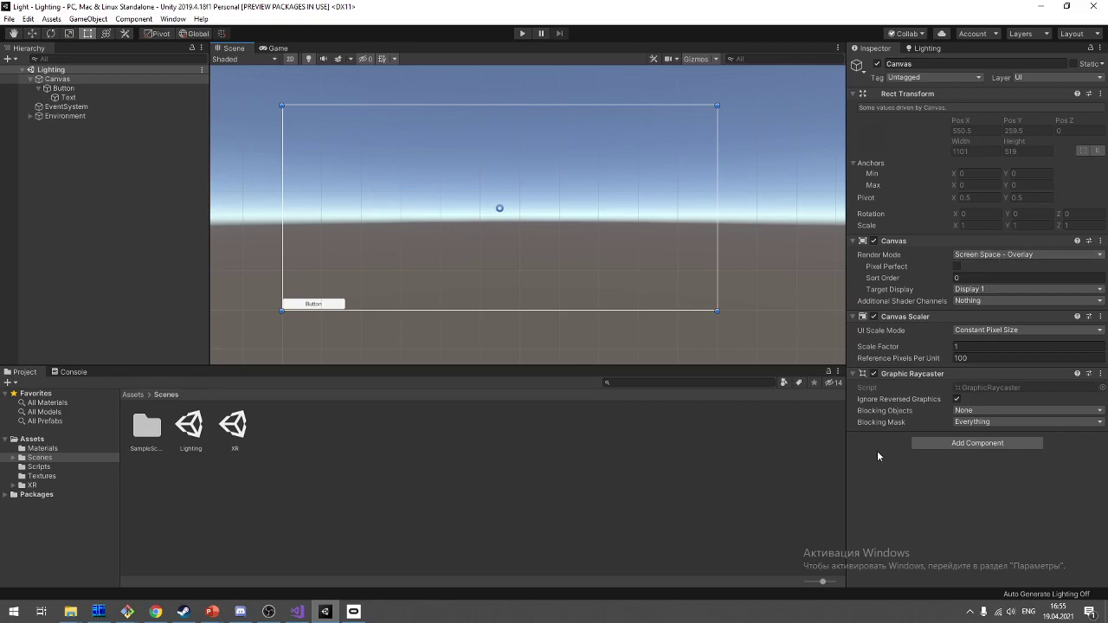
{"action": "left_click", "coordinate": [288, 48]}
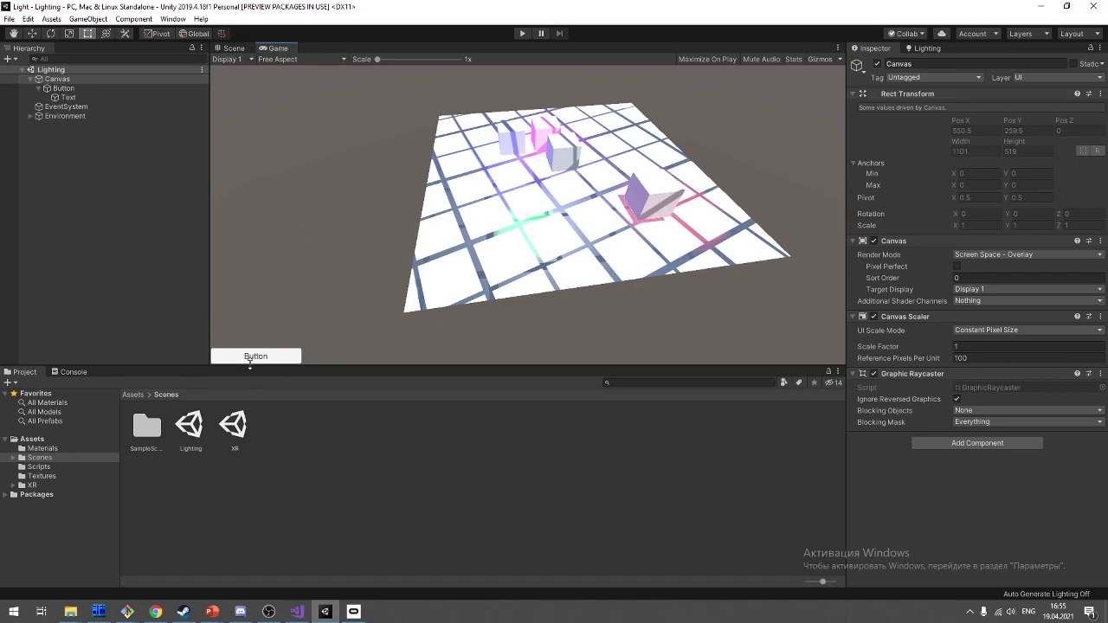
{"action": "left_click", "coordinate": [230, 48]}
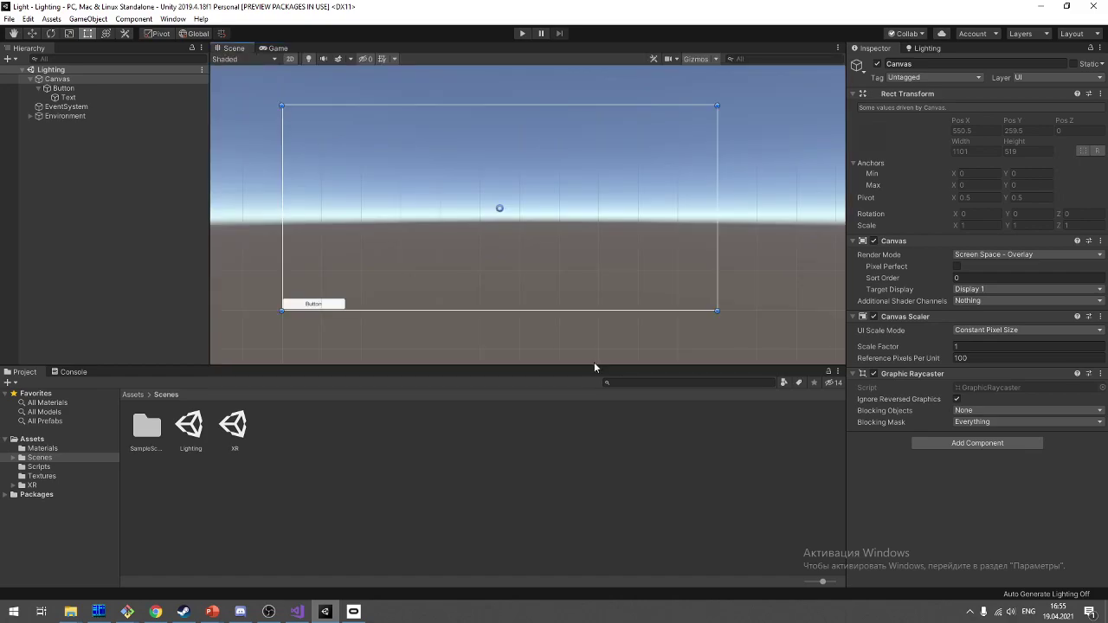
Step: Drag the Button to the Canvas centre at 0, 0 and save the scene
{"action": "left_click", "coordinate": [315, 304]}
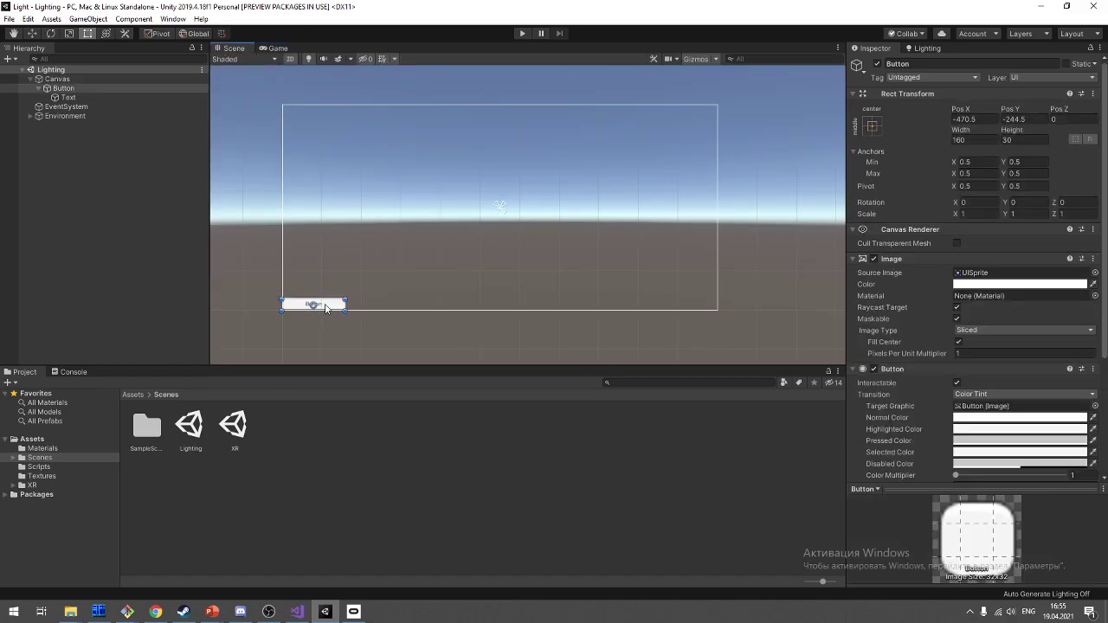
{"action": "mouse_move", "coordinate": [315, 305]}
{"action": "left_mouse_down"}
{"action": "mouse_move", "coordinate": [478, 213]}
{"action": "mouse_move", "coordinate": [513, 210]}
{"action": "left_mouse_up"}
{"action": "key", "text": "ctrl+s"}
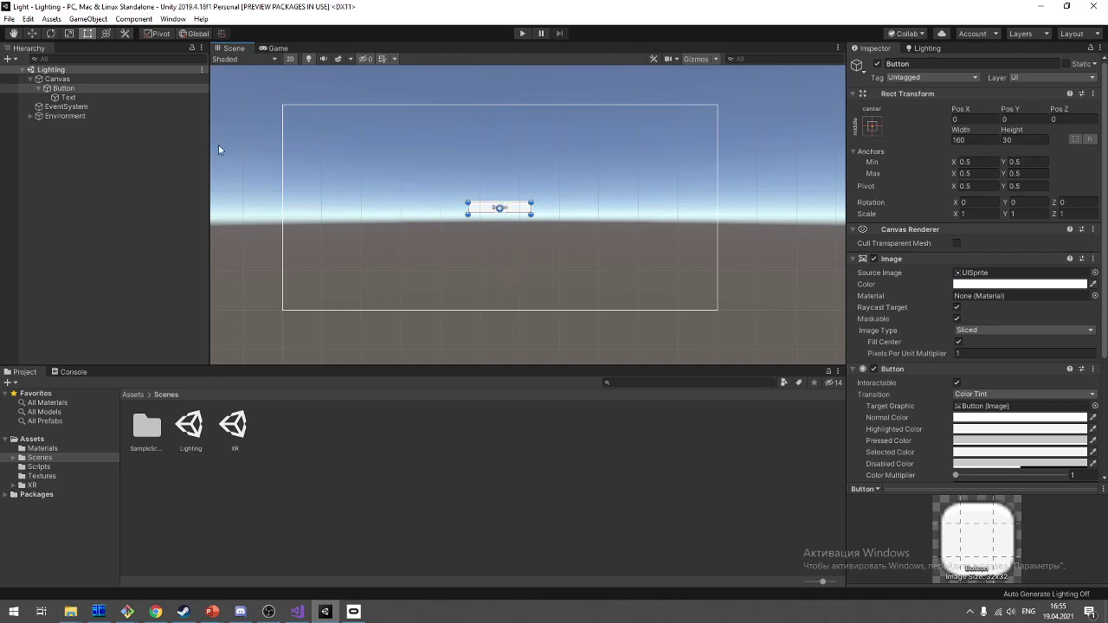
{"action": "scroll", "coordinate": [588, 234], "scroll_direction": "up", "scroll_amount": 3}
Step: Check the centred Button in the Game view before resizing
{"action": "left_click_drag", "start_coordinate": [539, 165], "coordinate": [572, 196], "text": "alt"}
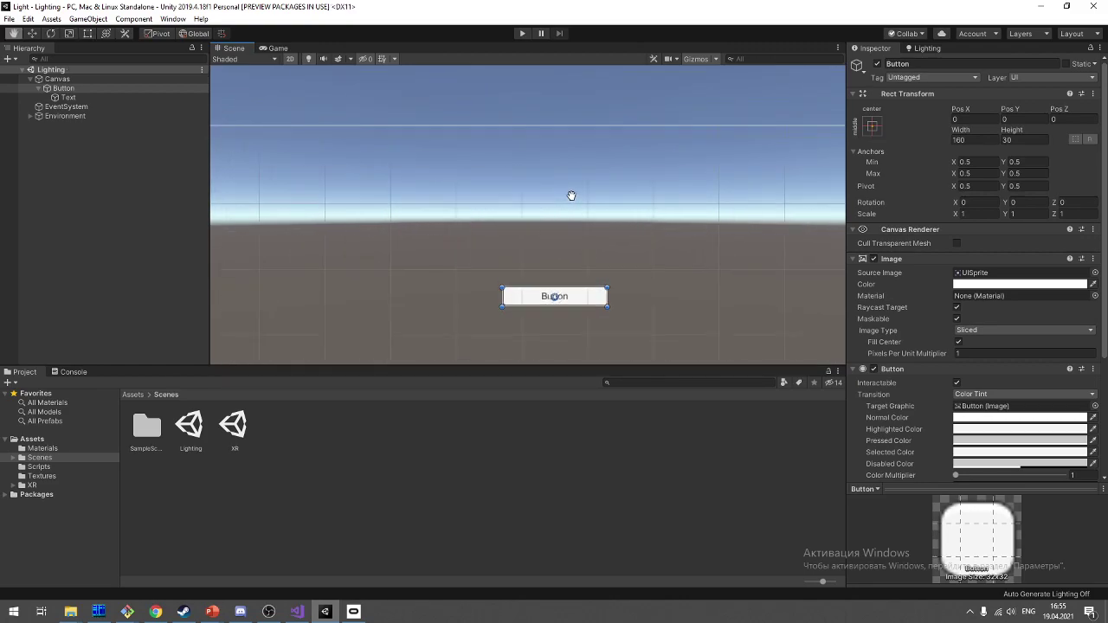
{"action": "left_click", "coordinate": [279, 47]}
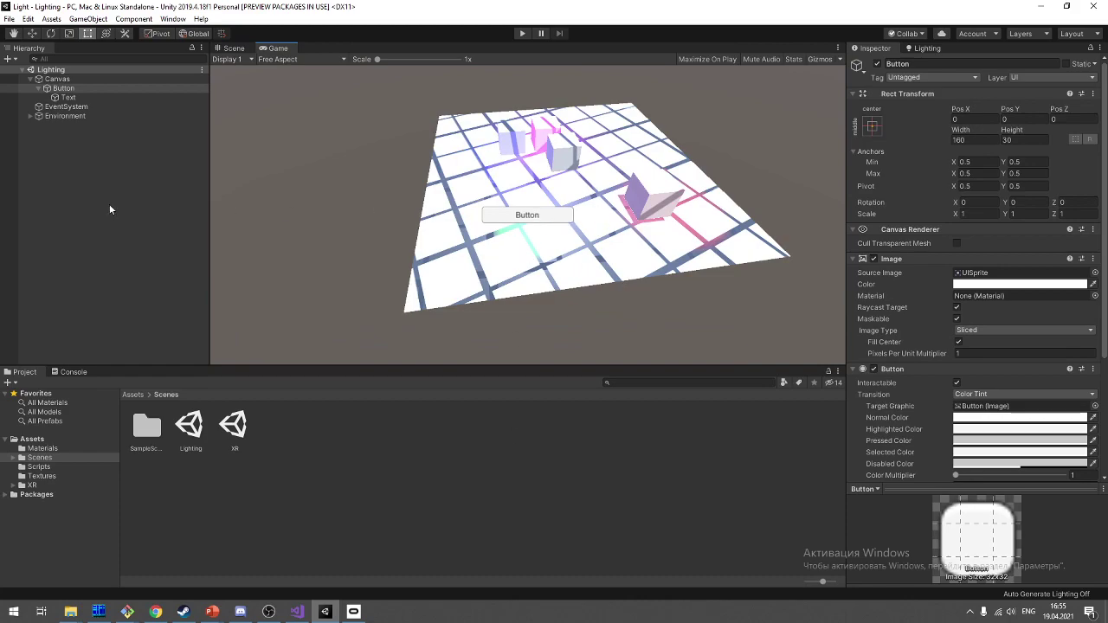
{"action": "left_click", "coordinate": [228, 47]}
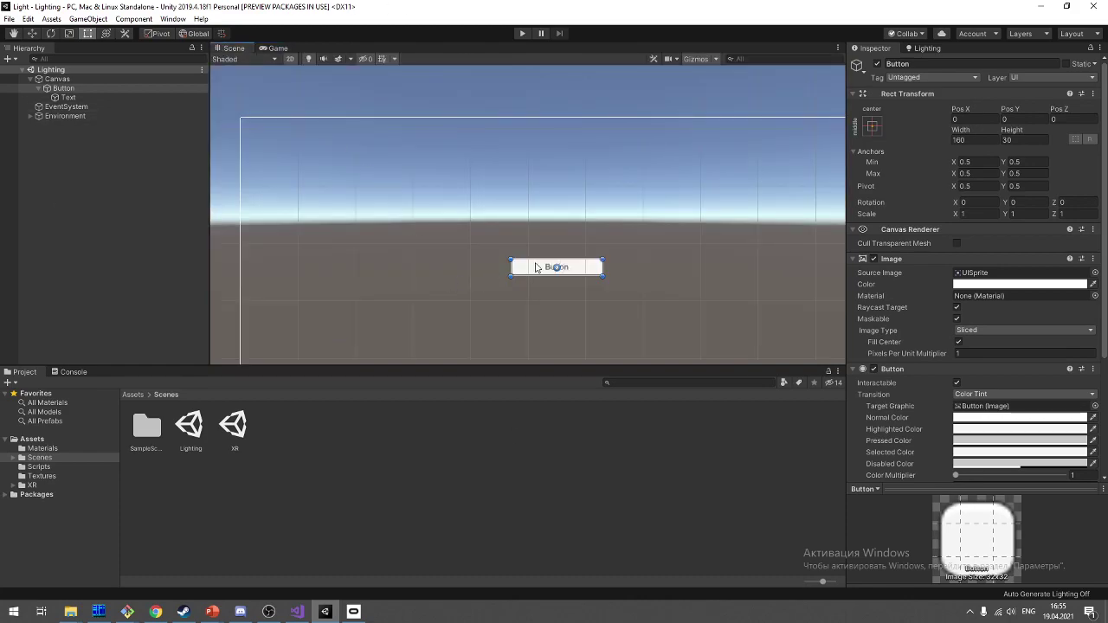
{"action": "scroll", "coordinate": [536, 268], "scroll_direction": "down", "scroll_amount": 3}
Step: Enlarge the Button to about 305.5 × 59.8 and save the scene
{"action": "mouse_move", "coordinate": [581, 280]}
{"action": "left_mouse_down"}
{"action": "mouse_move", "coordinate": [616, 309]}
{"action": "mouse_move", "coordinate": [616, 288]}
{"action": "mouse_move", "coordinate": [582, 280]}
{"action": "left_mouse_up"}
{"action": "key", "text": "ctrl+s"}
{"action": "scroll", "coordinate": [629, 323], "scroll_direction": "up", "scroll_amount": 2}
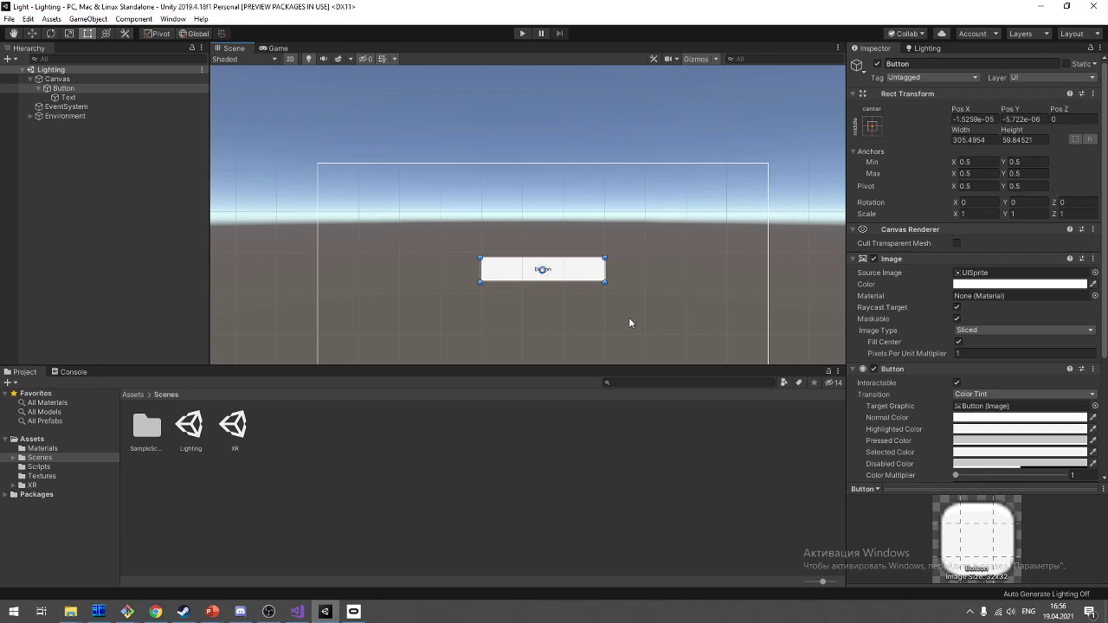
{"action": "scroll", "coordinate": [629, 323], "scroll_direction": "up", "scroll_amount": 2}
{"action": "scroll", "coordinate": [558, 273], "scroll_direction": "down", "scroll_amount": 2}
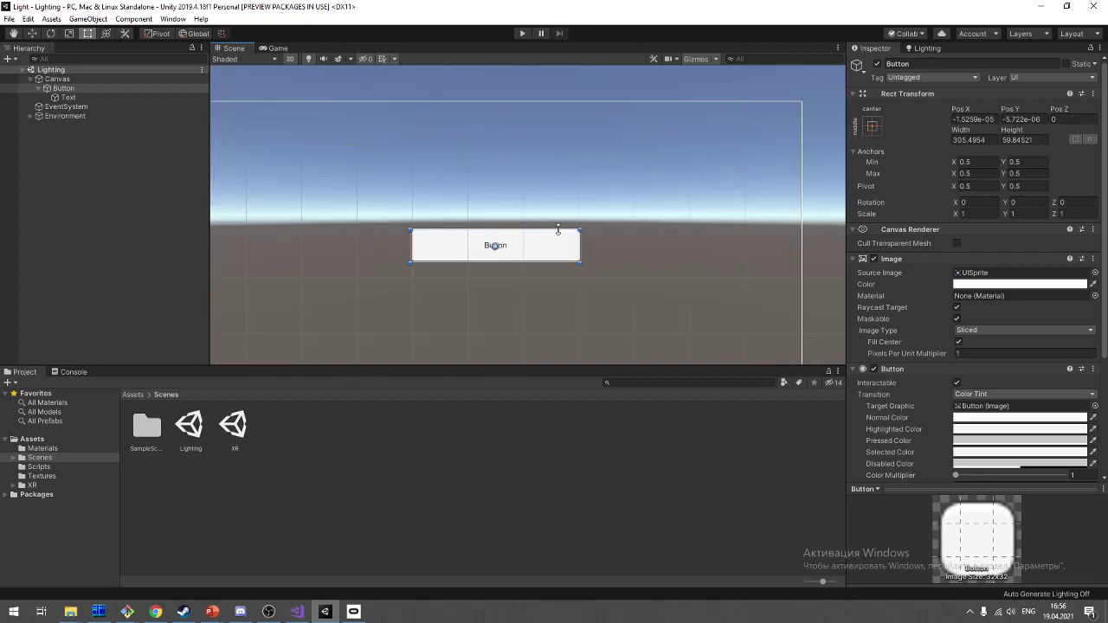
{"action": "scroll", "coordinate": [519, 230], "scroll_direction": "down", "scroll_amount": 1}
{"action": "scroll", "coordinate": [526, 264], "scroll_direction": "up", "scroll_amount": 1}
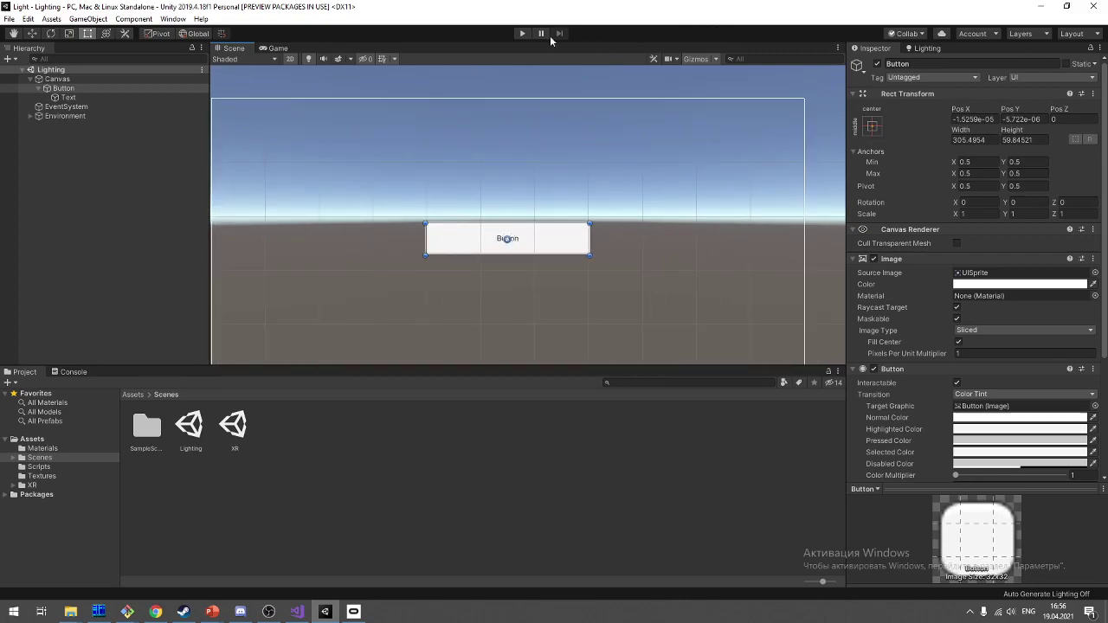
Step: Preview the enlarged Button in the Game view, then return to the Scene view
{"action": "left_click", "coordinate": [273, 49]}
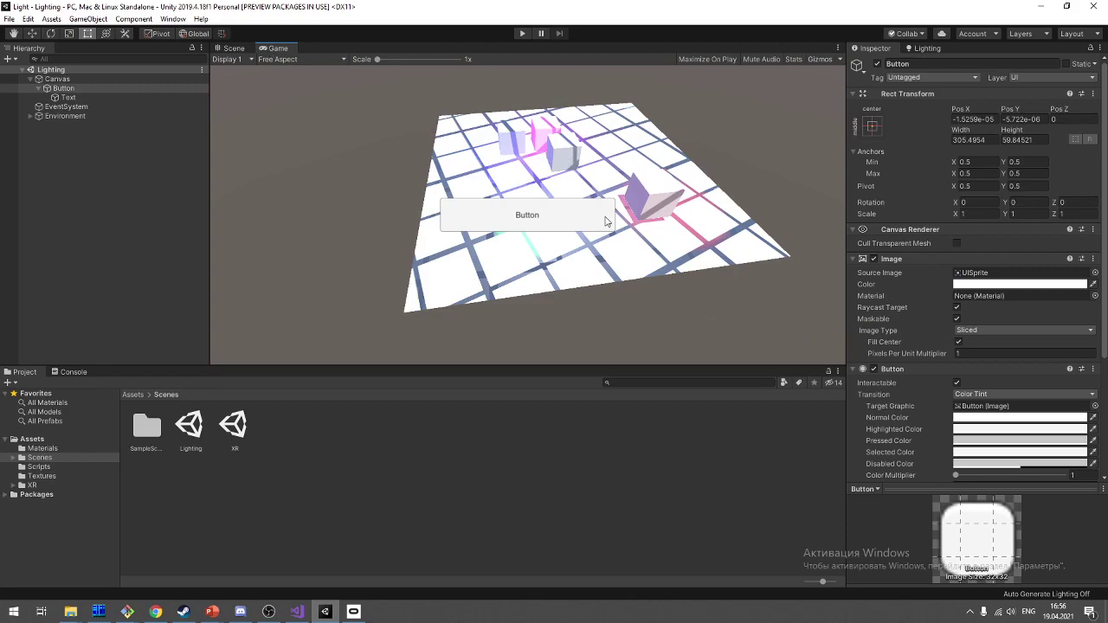
{"action": "left_click", "coordinate": [233, 50]}
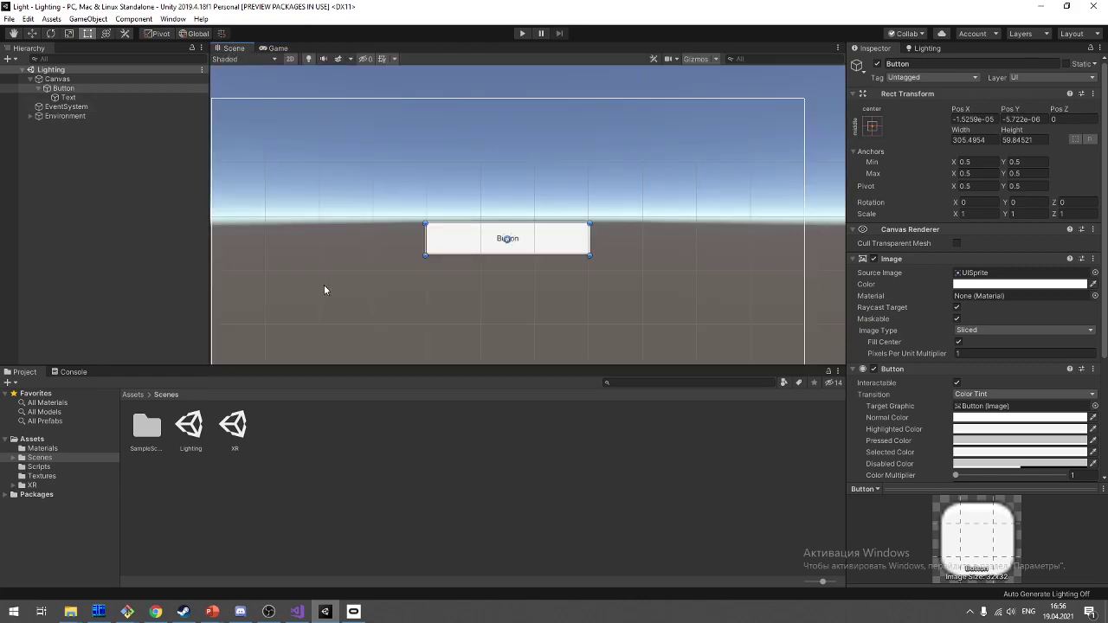
{"action": "scroll", "coordinate": [463, 214], "scroll_direction": "down", "scroll_amount": 1}
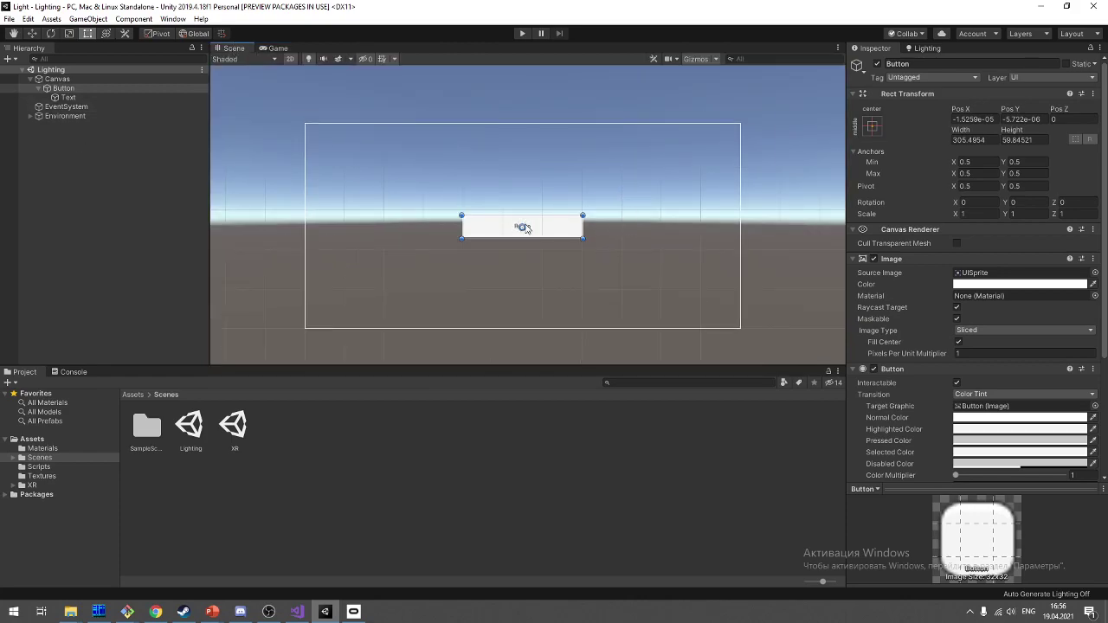
{"action": "scroll", "coordinate": [521, 230], "scroll_direction": "up", "scroll_amount": 1}
{"action": "scroll", "coordinate": [516, 240], "scroll_direction": "up", "scroll_amount": 1}
Step: Move the Button's anchors to its own top-right and bottom-left corners
{"action": "middle_click_drag", "start_coordinate": [646, 245], "coordinate": [620, 317]}
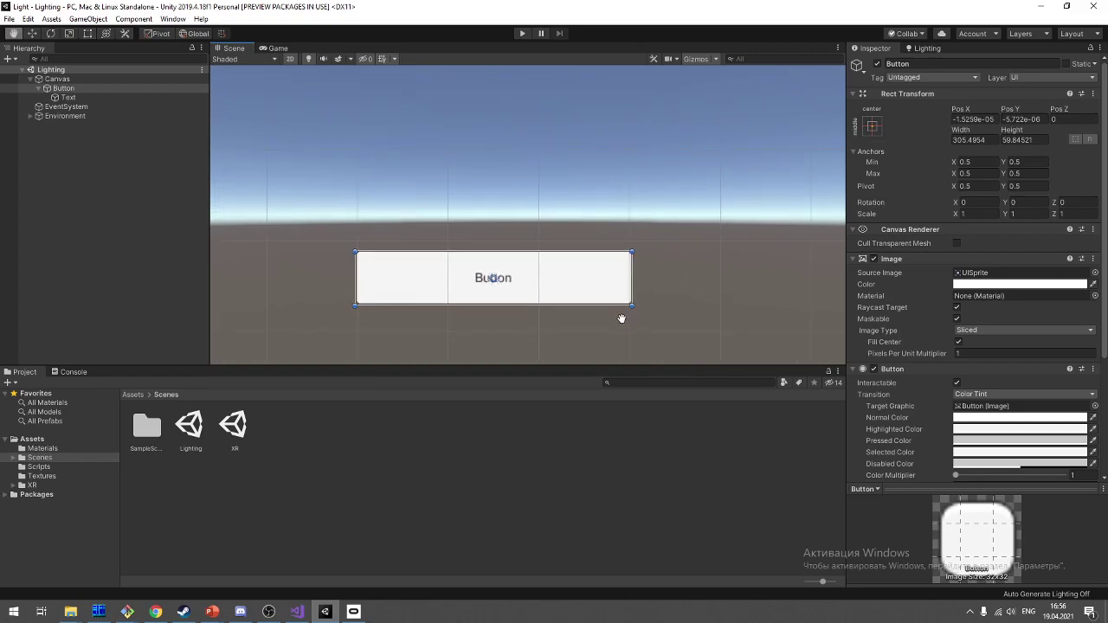
{"action": "mouse_move", "coordinate": [502, 273]}
{"action": "left_mouse_down"}
{"action": "mouse_move", "coordinate": [653, 258]}
{"action": "mouse_move", "coordinate": [642, 247]}
{"action": "left_mouse_up"}
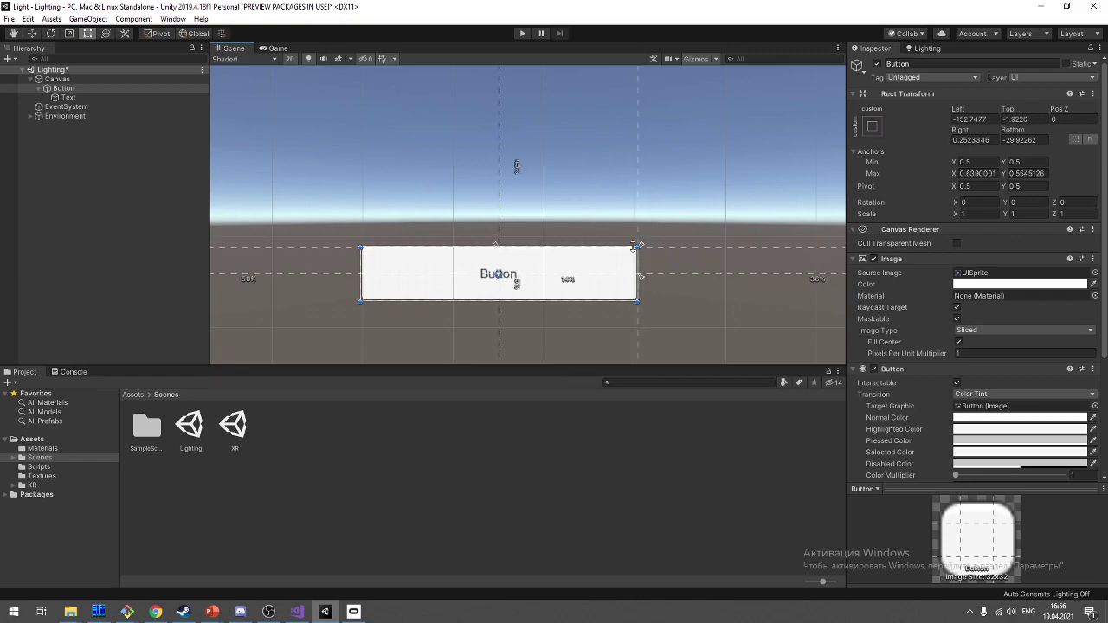
{"action": "left_click_drag", "start_coordinate": [642, 246], "coordinate": [639, 245]}
{"action": "left_click_drag", "start_coordinate": [495, 283], "coordinate": [359, 309]}
Step: Pin the anchors to the Canvas corners, giving Min 0, 0 and Max 1, 1
{"action": "scroll", "coordinate": [700, 122], "scroll_direction": "down", "scroll_amount": 2}
{"action": "scroll", "coordinate": [627, 143], "scroll_direction": "down", "scroll_amount": 1}
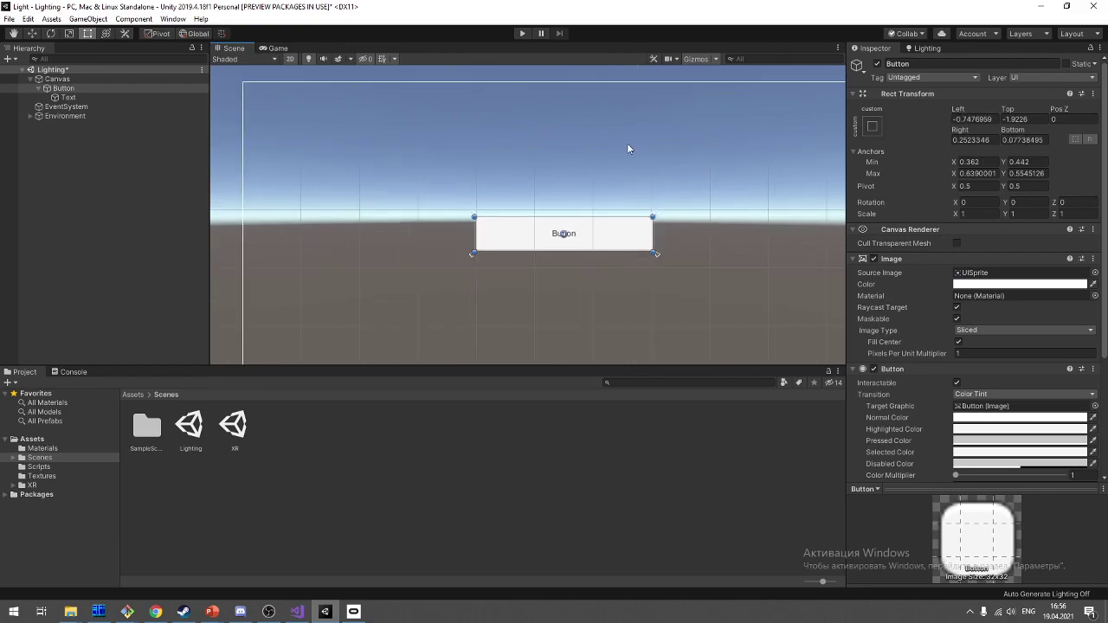
{"action": "scroll", "coordinate": [678, 191], "scroll_direction": "down", "scroll_amount": 2}
{"action": "scroll", "coordinate": [678, 190], "scroll_direction": "down", "scroll_amount": 2}
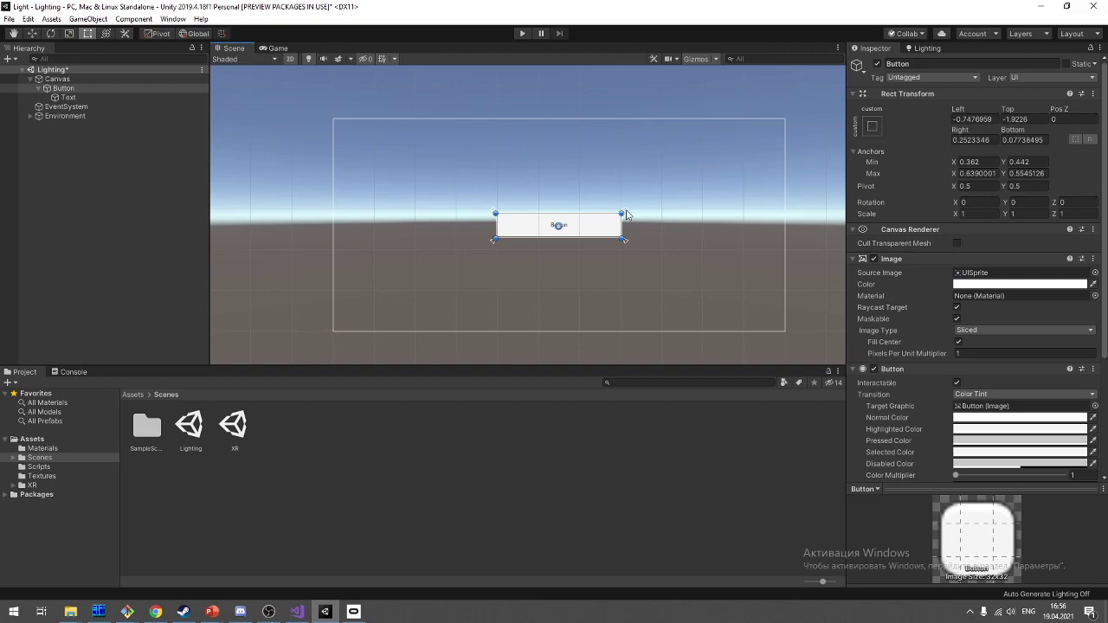
{"action": "left_click_drag", "start_coordinate": [623, 214], "coordinate": [818, 89]}
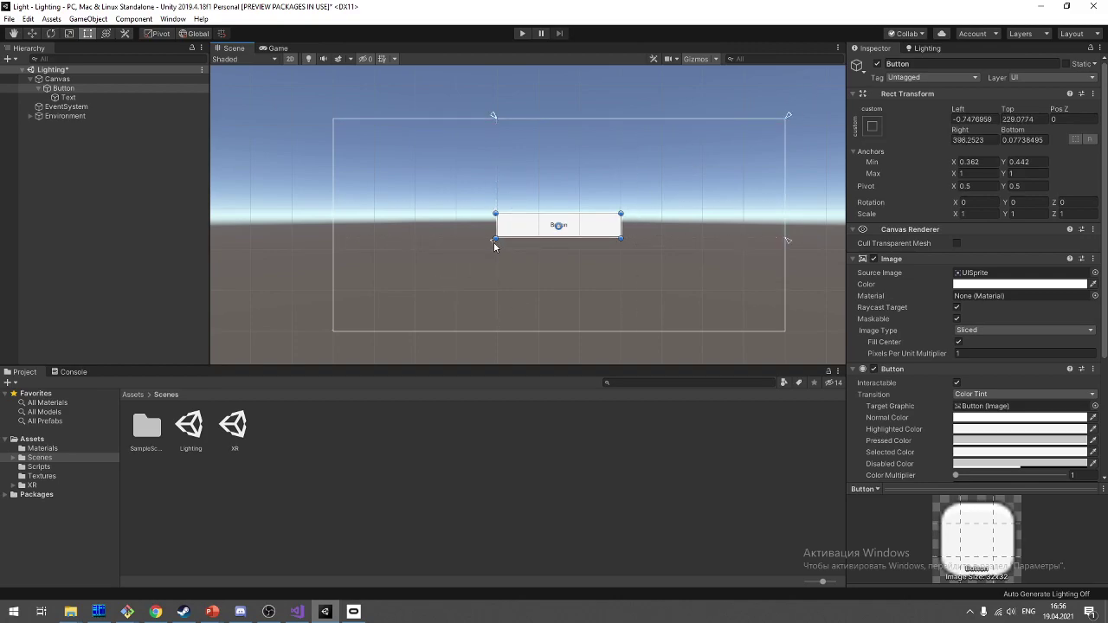
{"action": "mouse_move", "coordinate": [494, 240]}
{"action": "left_mouse_down"}
{"action": "mouse_move", "coordinate": [360, 338]}
{"action": "mouse_move", "coordinate": [304, 340]}
{"action": "left_mouse_up"}
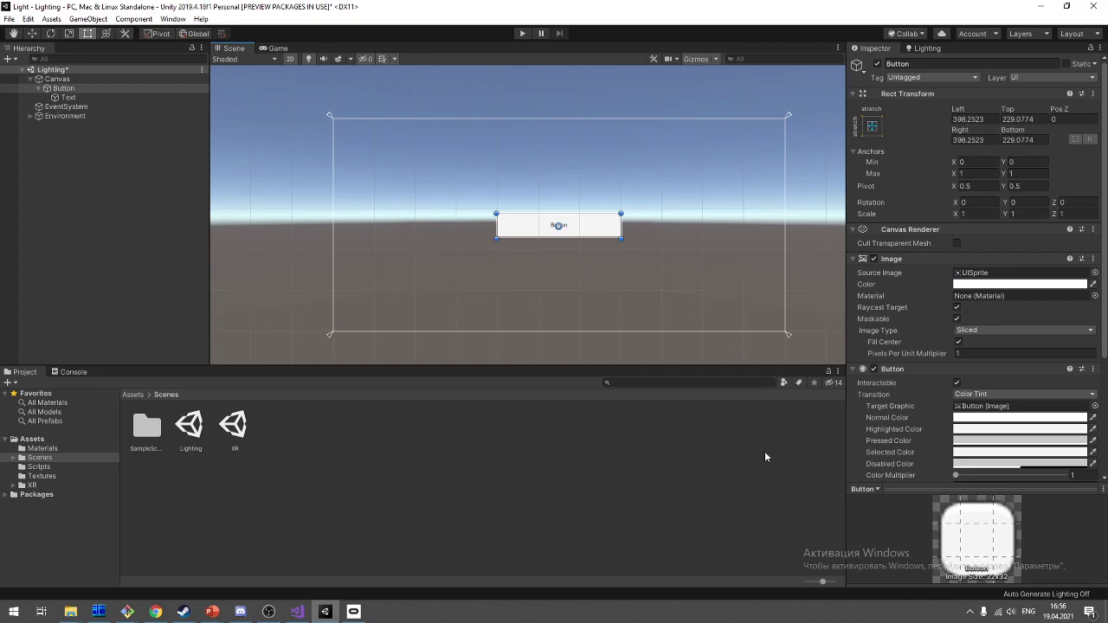
Step: Try a top-stretch anchor preset, then drag the Button's anchors out to the canvas corners
{"action": "scroll", "coordinate": [562, 233], "scroll_direction": "up", "scroll_amount": 3}
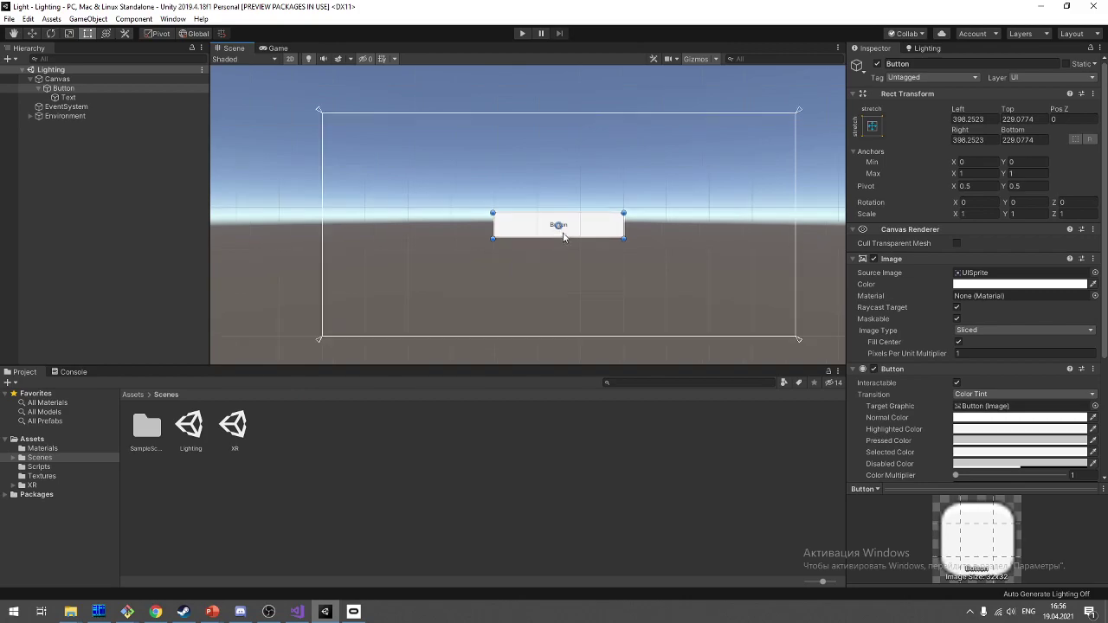
{"action": "scroll", "coordinate": [352, 247], "scroll_direction": "down", "scroll_amount": 2}
{"action": "scroll", "coordinate": [352, 248], "scroll_direction": "down", "scroll_amount": 2}
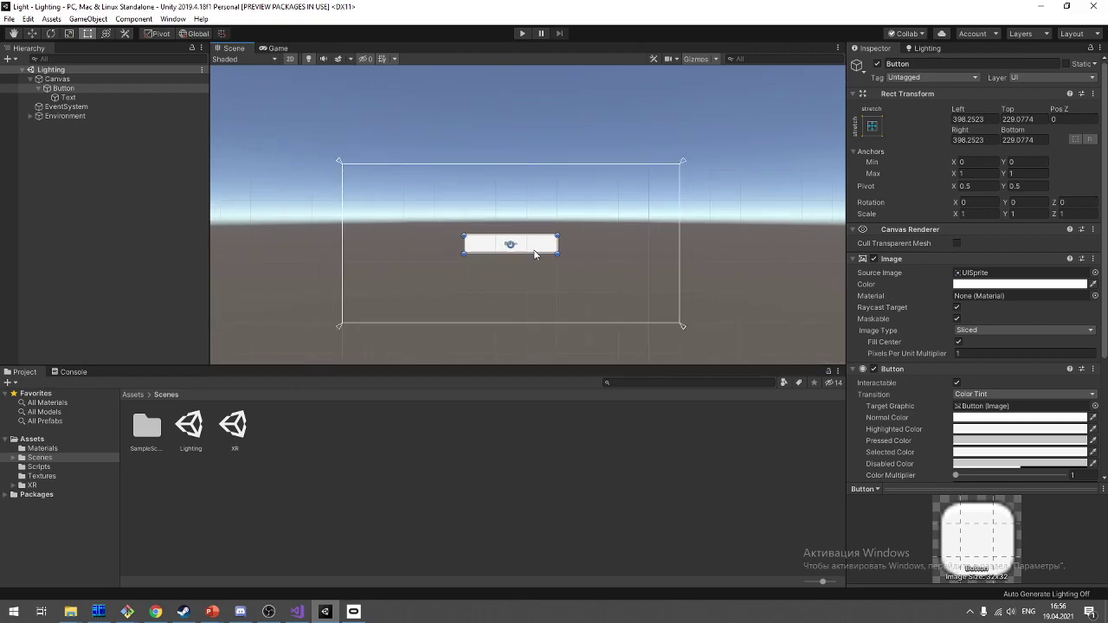
{"action": "scroll", "coordinate": [580, 251], "scroll_direction": "up", "scroll_amount": 2}
{"action": "scroll", "coordinate": [580, 251], "scroll_direction": "up", "scroll_amount": 2}
{"action": "scroll", "coordinate": [643, 286], "scroll_direction": "down", "scroll_amount": 3}
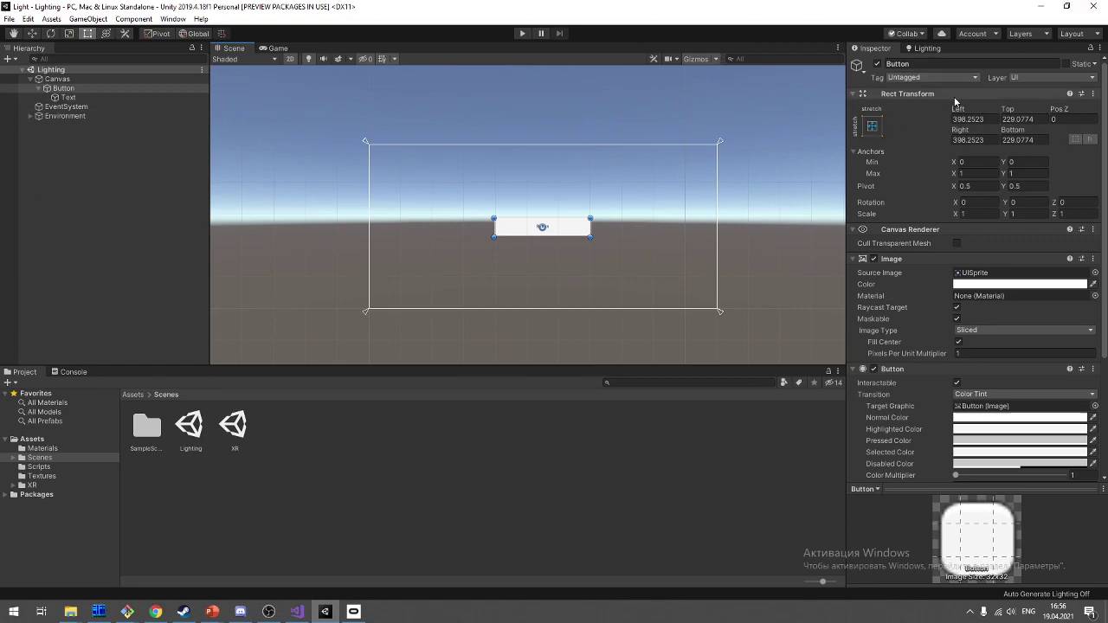
{"action": "left_click", "coordinate": [871, 127]}
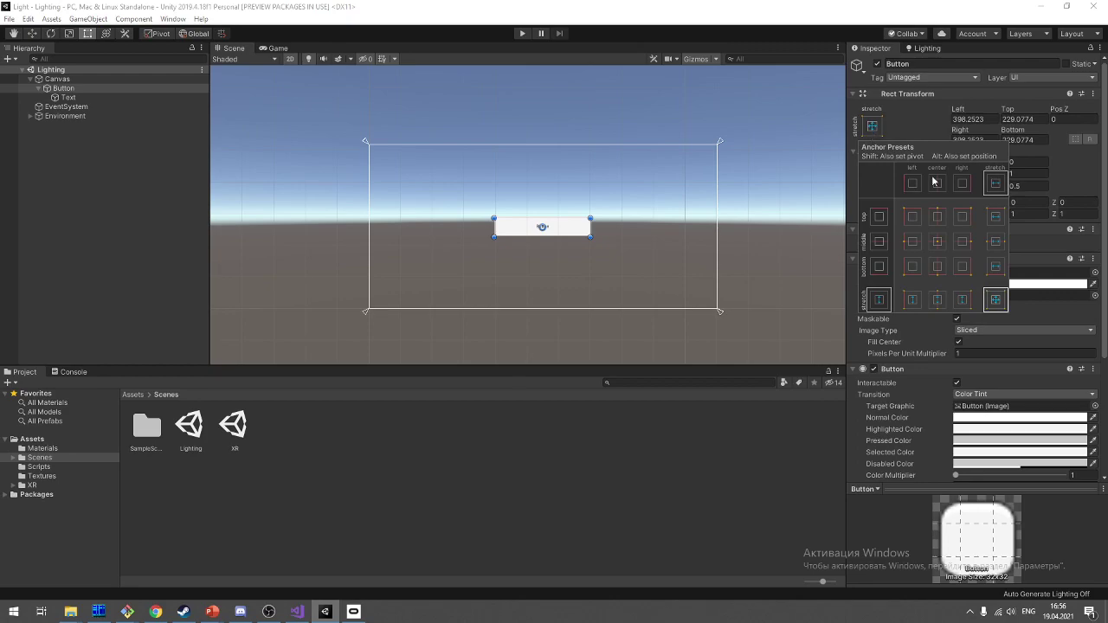
{"action": "left_click", "coordinate": [998, 221]}
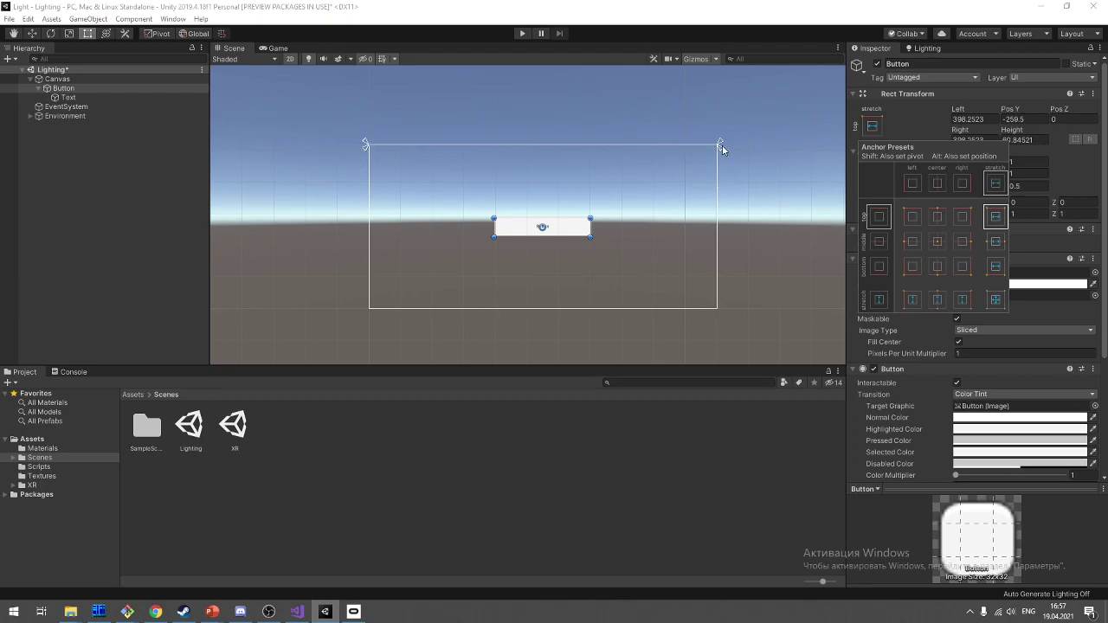
{"action": "left_click", "coordinate": [719, 224]}
{"action": "left_click_drag", "start_coordinate": [719, 147], "coordinate": [724, 322]}
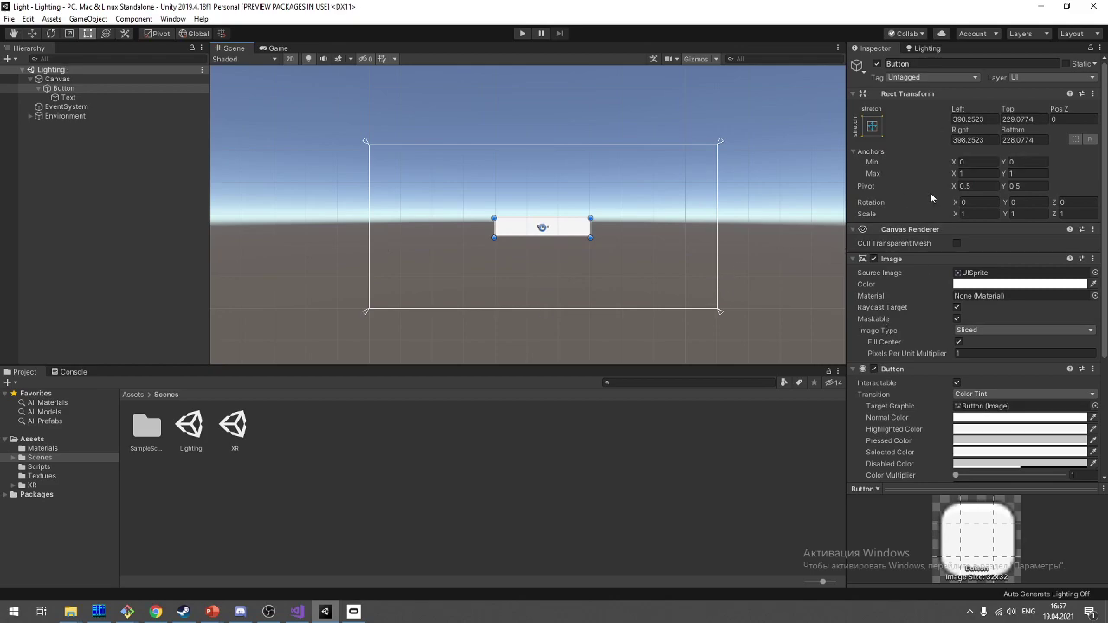
Step: Check the Button's stretch offsets (Top 229.08, Bottom 228.08) and reopen Anchor Presets
{"action": "mouse_move", "coordinate": [935, 180]}
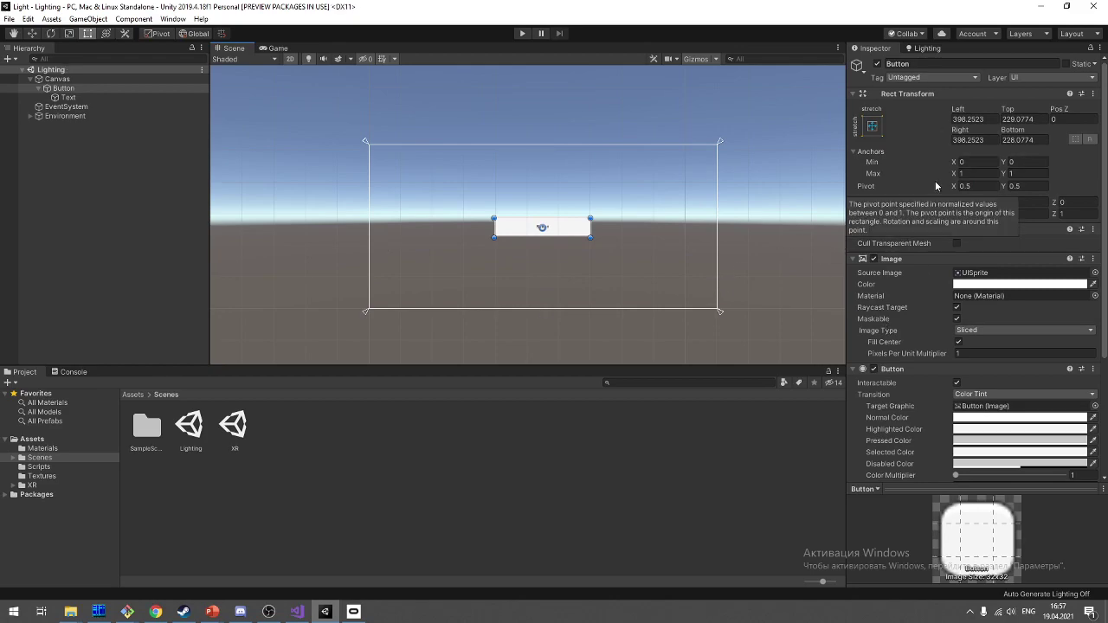
{"action": "left_click", "coordinate": [130, 115]}
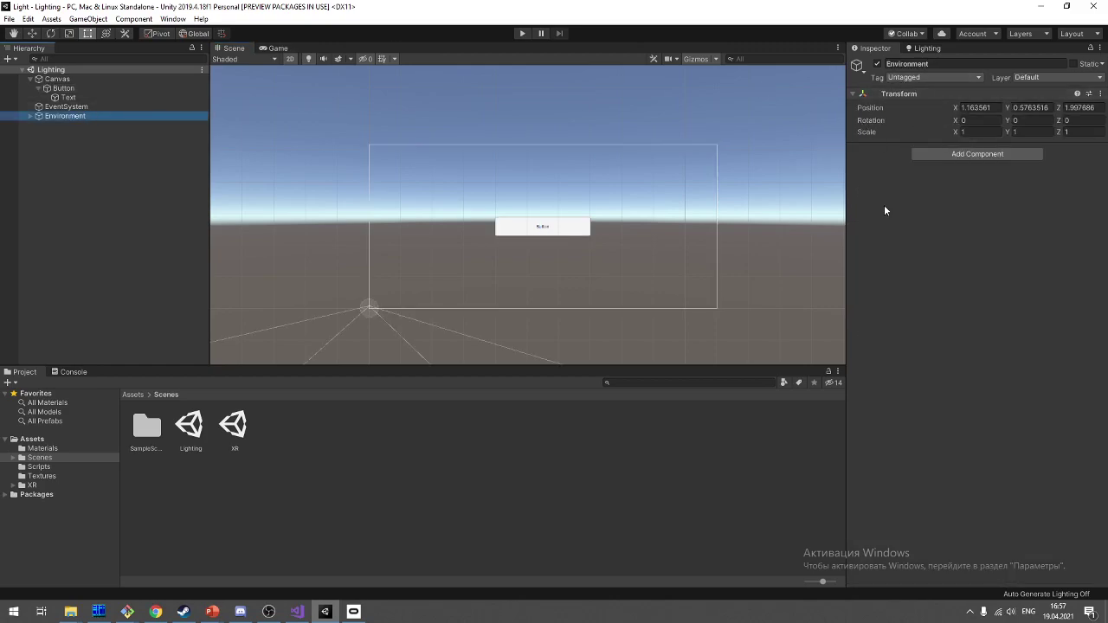
{"action": "left_click", "coordinate": [130, 88]}
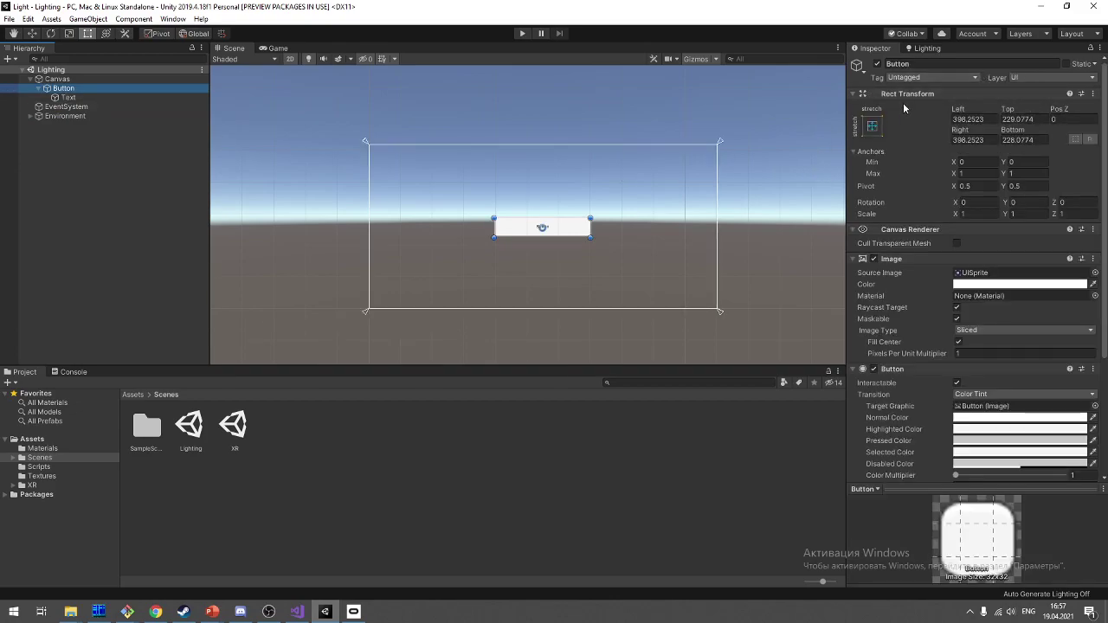
{"action": "left_click", "coordinate": [951, 119]}
{"action": "key", "text": "Tab"}
{"action": "key", "text": "Tab"}
{"action": "left_click", "coordinate": [872, 126]}
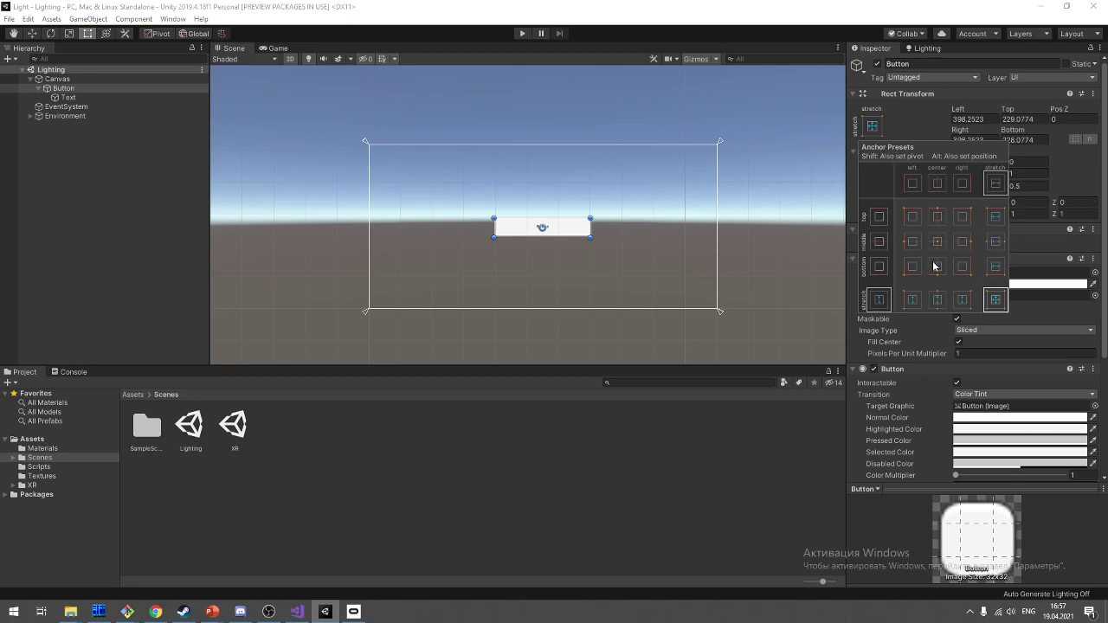
Step: Try the Button's anchor presets: stretch along the bottom, bottom-right corner, then bottom stretch again
{"action": "left_click", "coordinate": [992, 297]}
{"action": "left_click", "coordinate": [998, 267]}
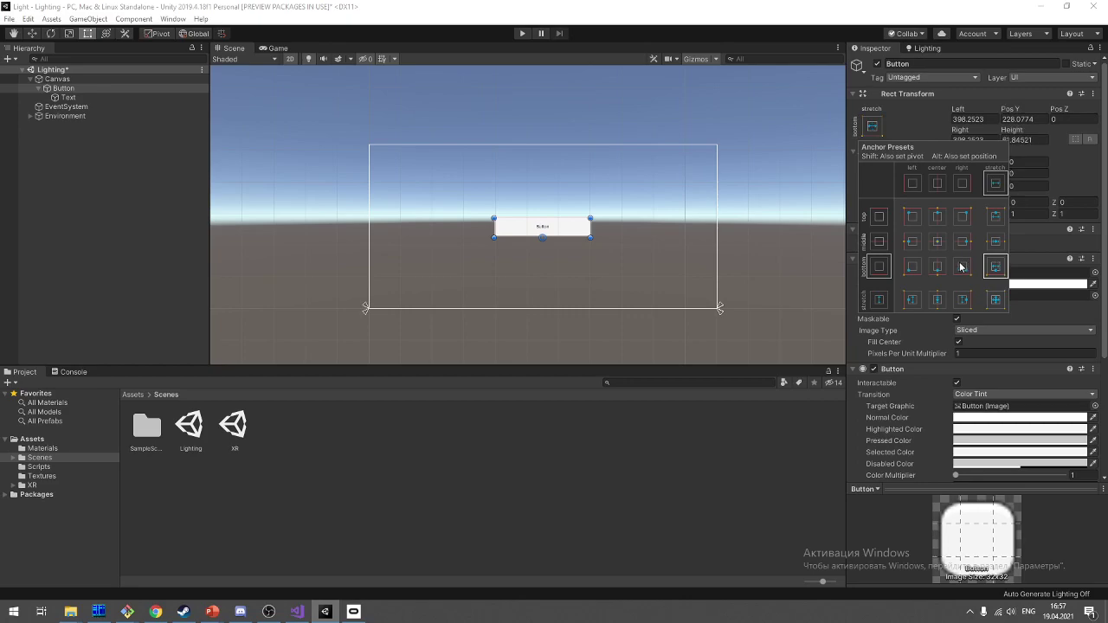
{"action": "left_click", "coordinate": [960, 266]}
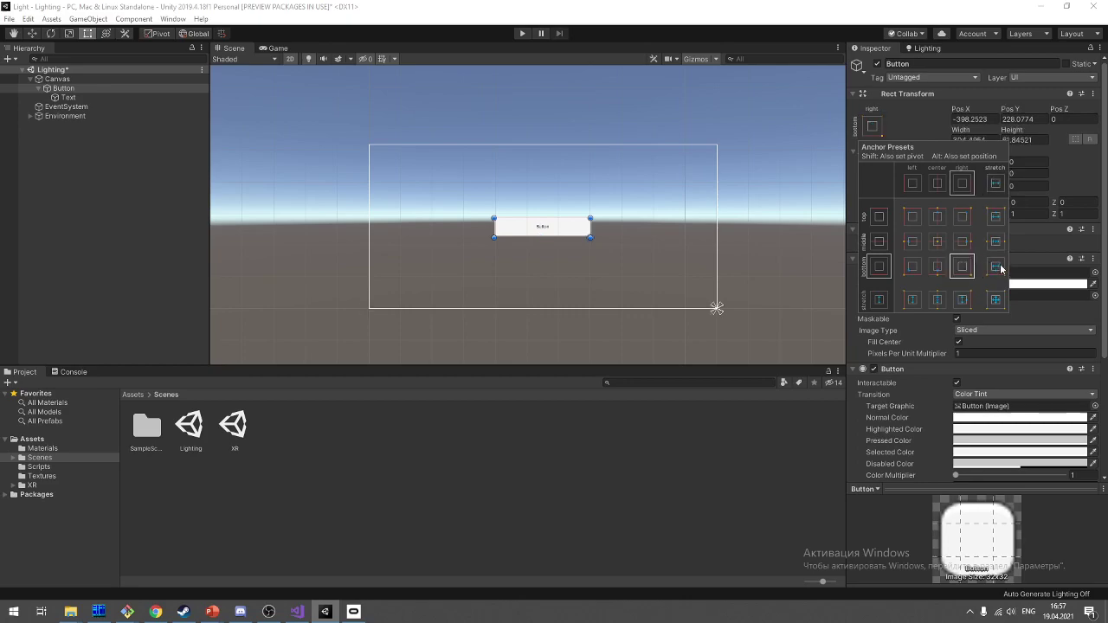
{"action": "left_click", "coordinate": [995, 267]}
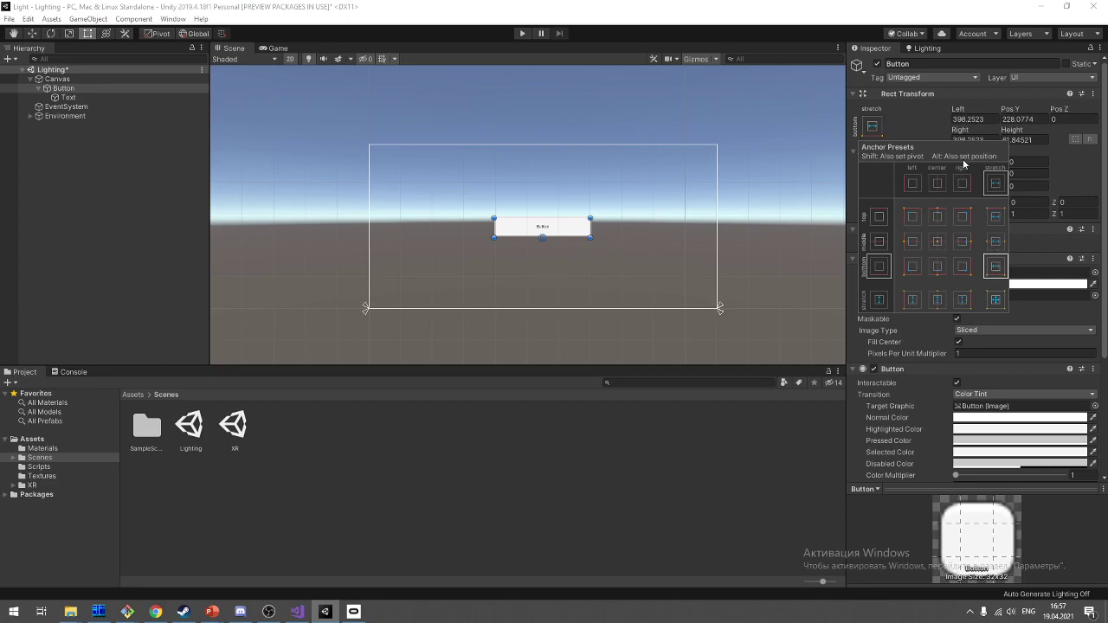
Step: With Alt held, use the anchor presets to move the Button around the canvas edges, corners and centre
{"action": "key", "text": "alt"}
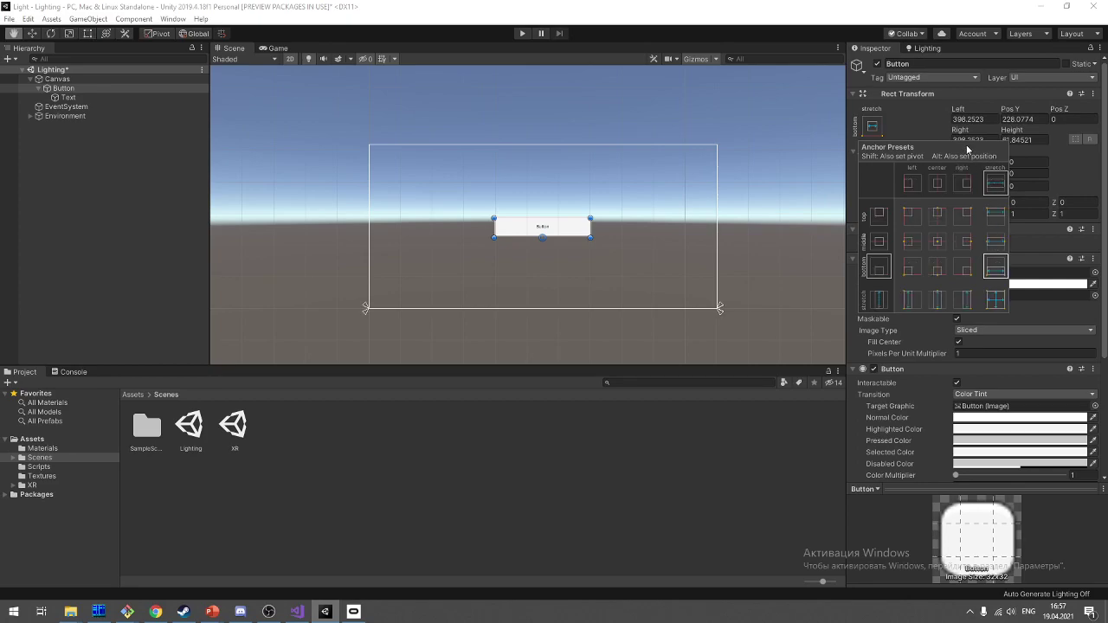
{"action": "left_click", "coordinate": [962, 266], "text": "alt"}
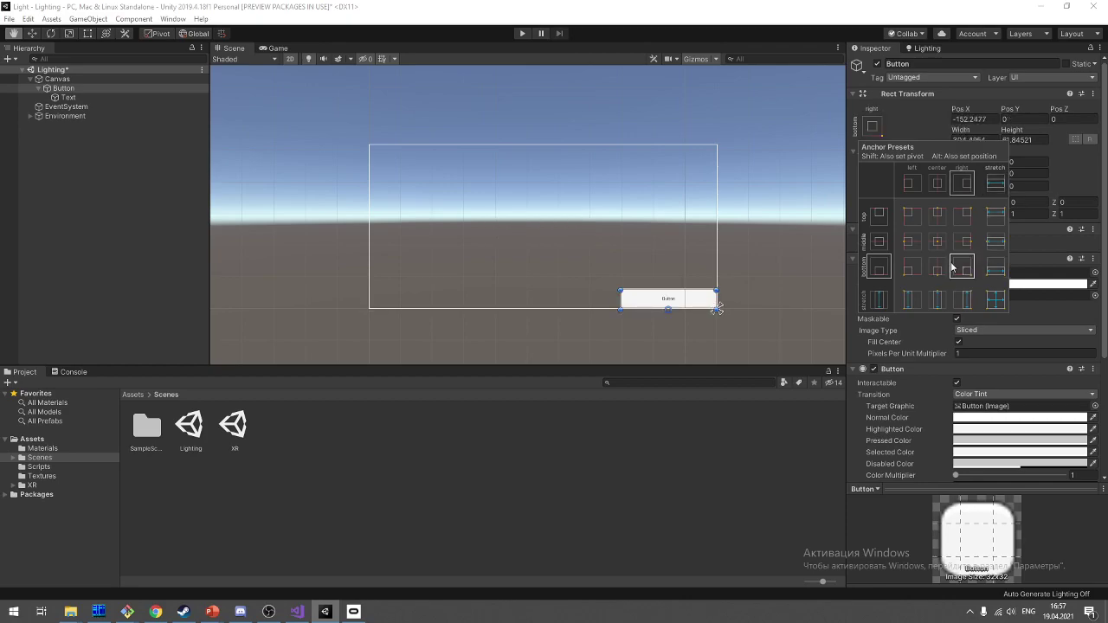
{"action": "left_click", "coordinate": [936, 269], "text": "alt"}
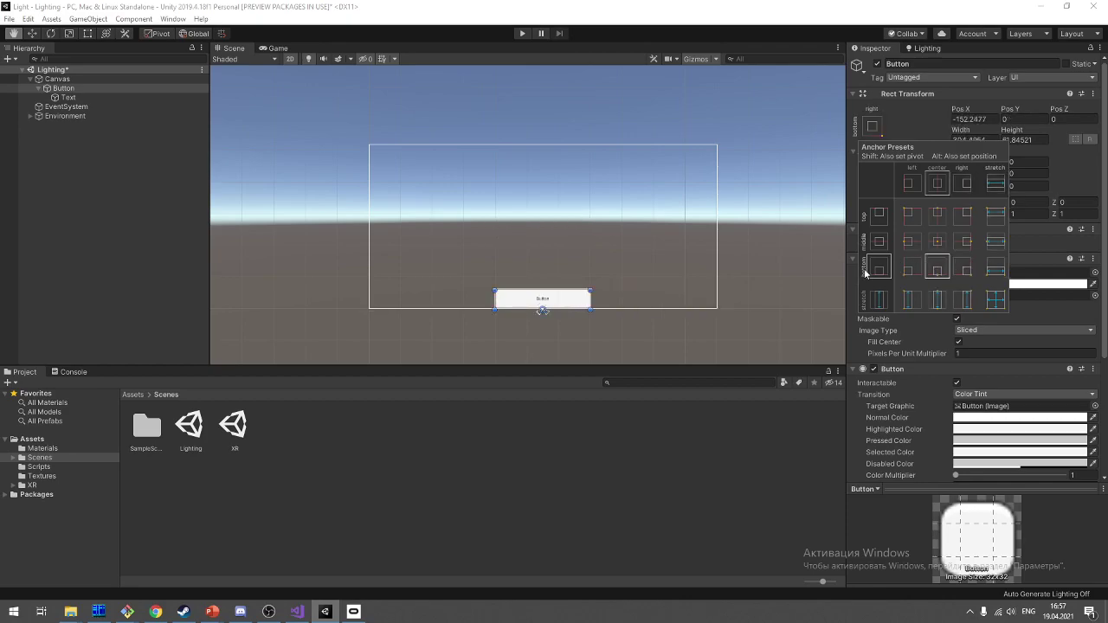
{"action": "left_click", "coordinate": [909, 240], "text": "alt"}
{"action": "left_click", "coordinate": [916, 215], "text": "alt"}
{"action": "left_click", "coordinate": [962, 215], "text": "alt"}
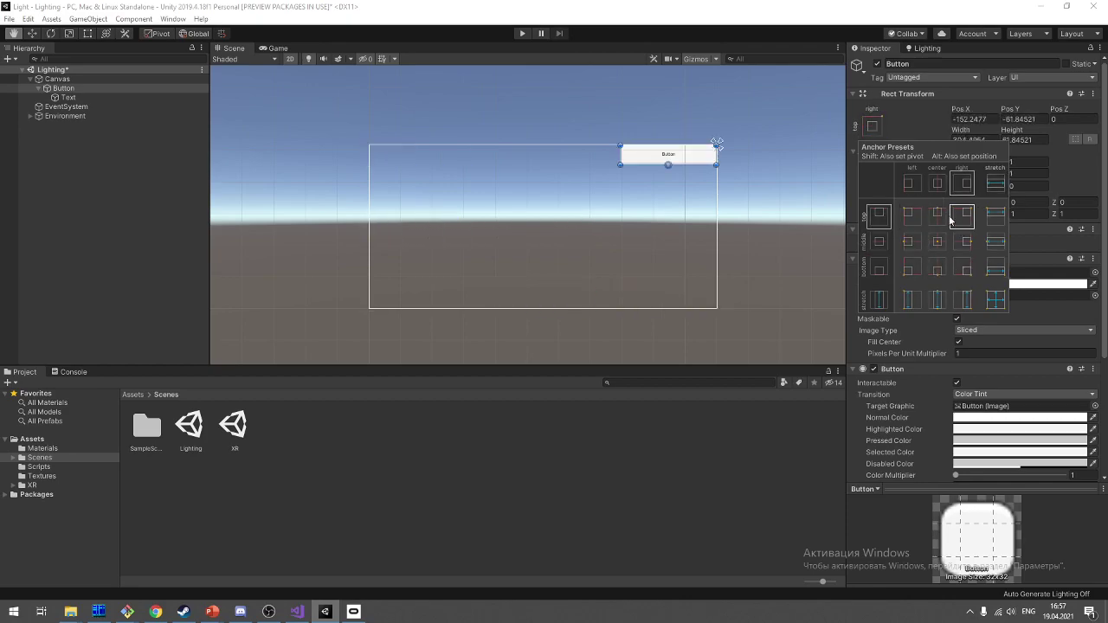
{"action": "left_click", "coordinate": [933, 216], "text": "alt"}
{"action": "left_click", "coordinate": [937, 241], "text": "alt"}
{"action": "left_click", "coordinate": [962, 240], "text": "alt"}
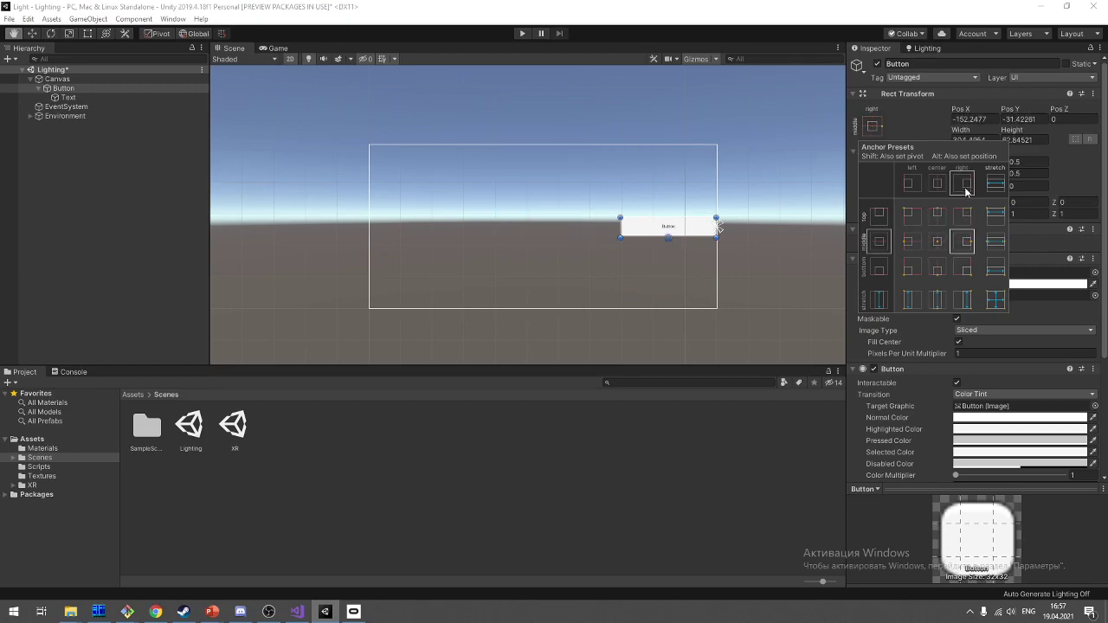
Step: With the Rect tool, drag the Button left to the canvas centre and save the scene
{"action": "key", "text": "t"}
{"action": "left_click", "coordinate": [672, 232]}
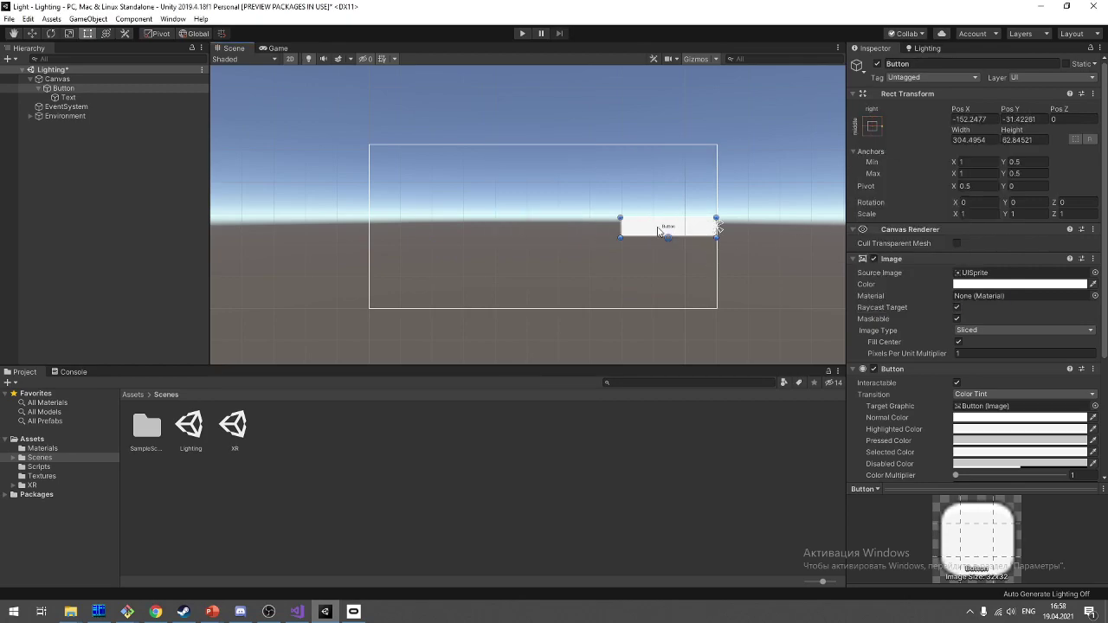
{"action": "left_click_drag", "start_coordinate": [683, 234], "coordinate": [555, 235]}
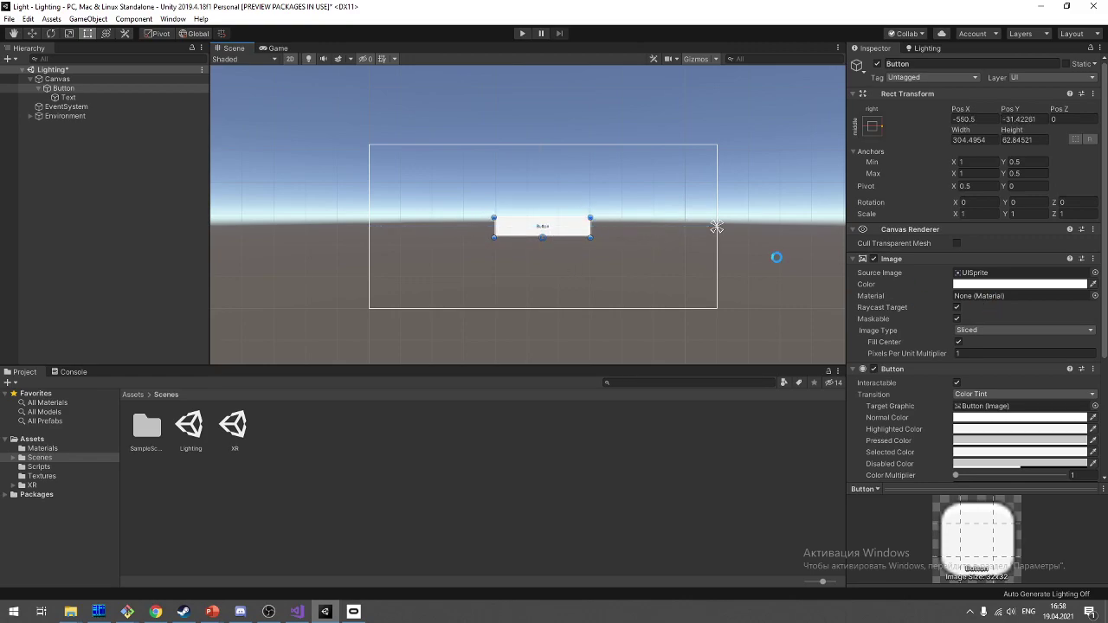
{"action": "key", "text": "ctrl+s"}
Step: Set the Button's anchors to middle-stretch (X 0–1, Y 0.5), save, and open the Game view
{"action": "scroll", "coordinate": [583, 217], "scroll_direction": "up", "scroll_amount": 1}
{"action": "scroll", "coordinate": [584, 217], "scroll_direction": "down", "scroll_amount": 1}
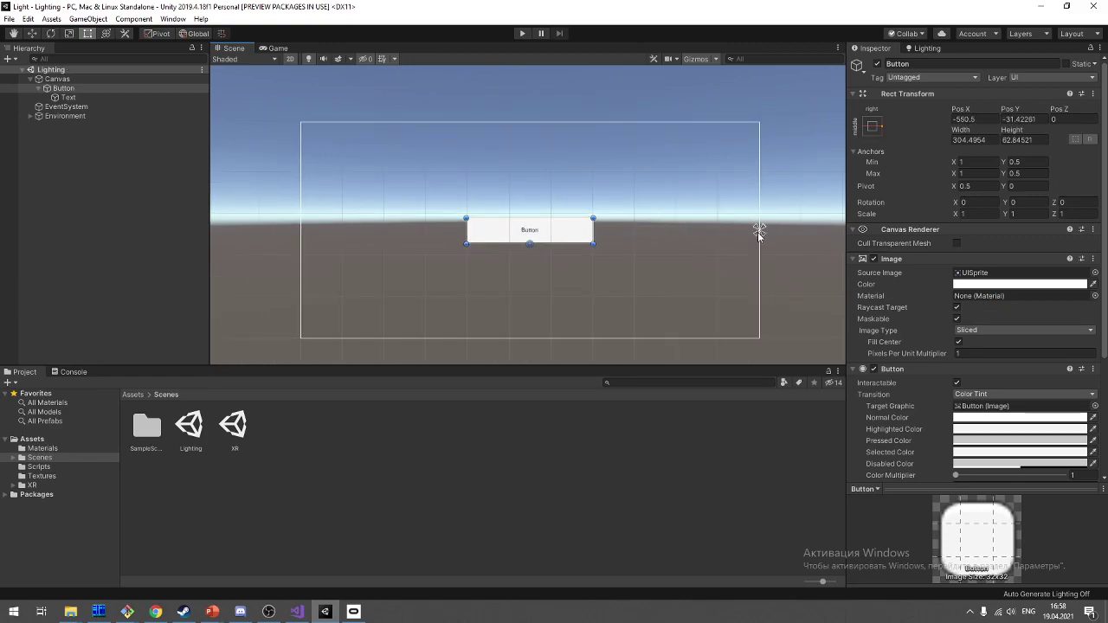
{"action": "mouse_move", "coordinate": [759, 231]}
{"action": "left_mouse_down"}
{"action": "mouse_move", "coordinate": [635, 269]}
{"action": "mouse_move", "coordinate": [192, 229]}
{"action": "left_mouse_up"}
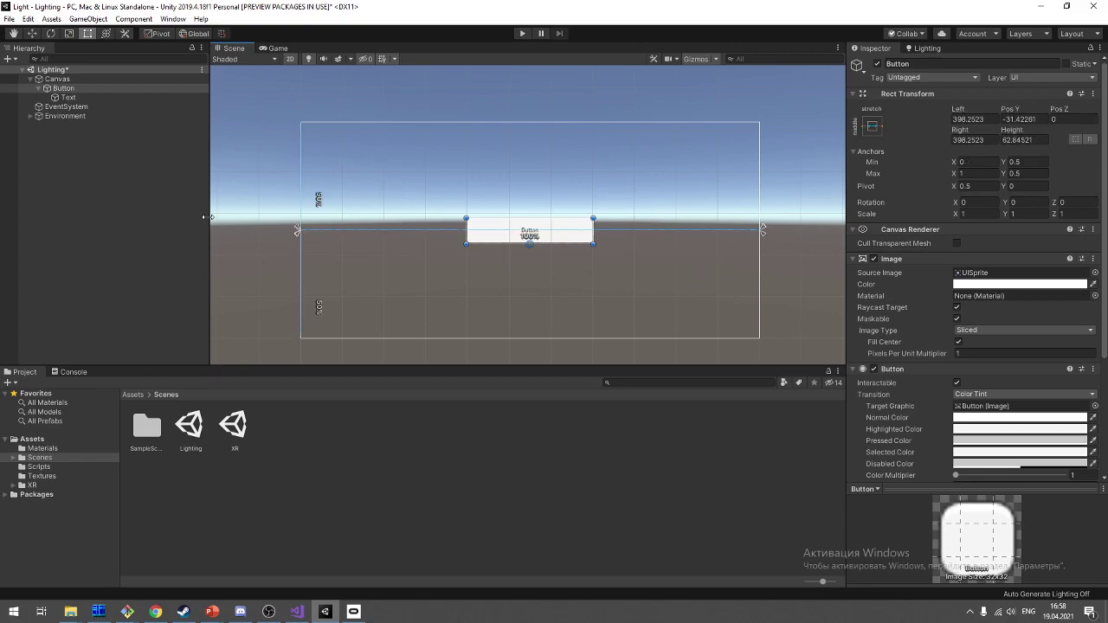
{"action": "key", "text": "ctrl+s"}
{"action": "left_click", "coordinate": [278, 48]}
Step: Preview the game at 3:2, then go back to the Scene view
{"action": "left_click", "coordinate": [261, 59]}
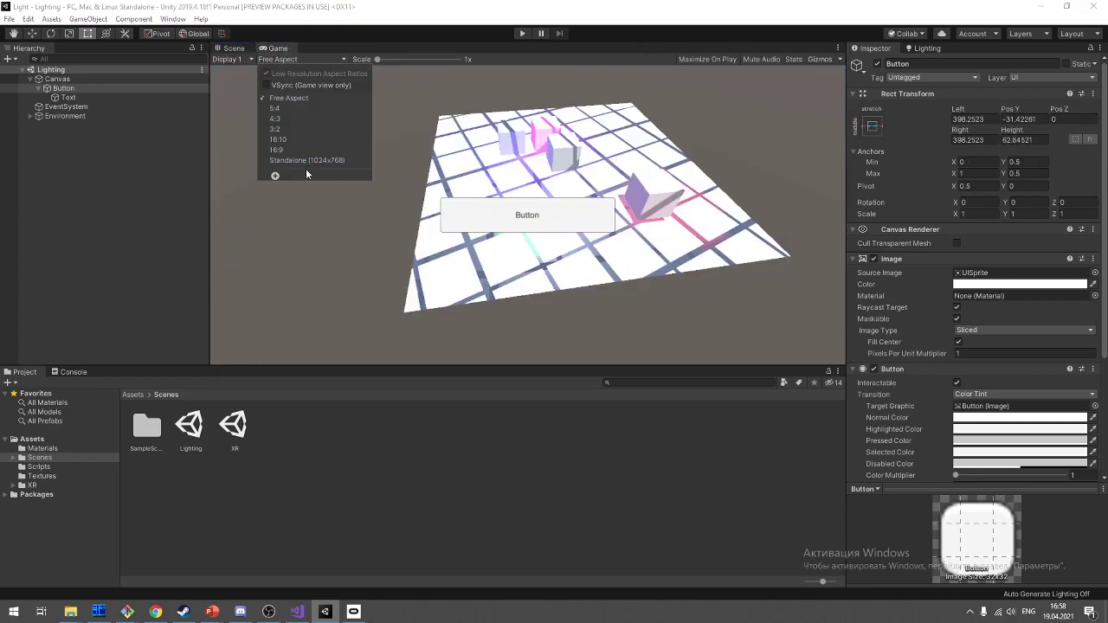
{"action": "left_click", "coordinate": [315, 137]}
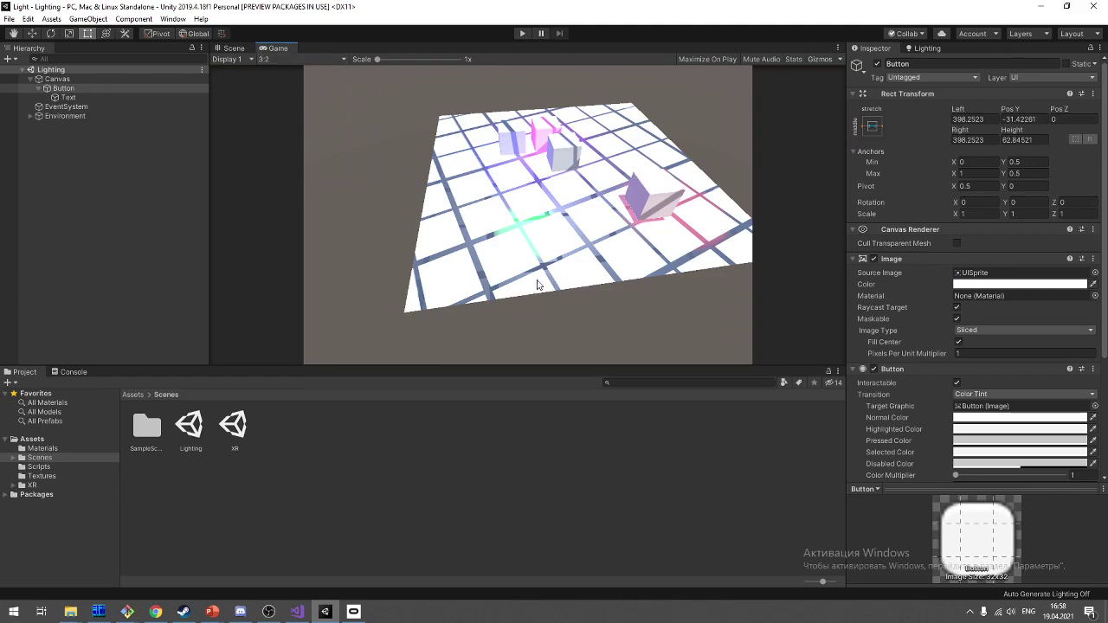
{"action": "left_click", "coordinate": [234, 47]}
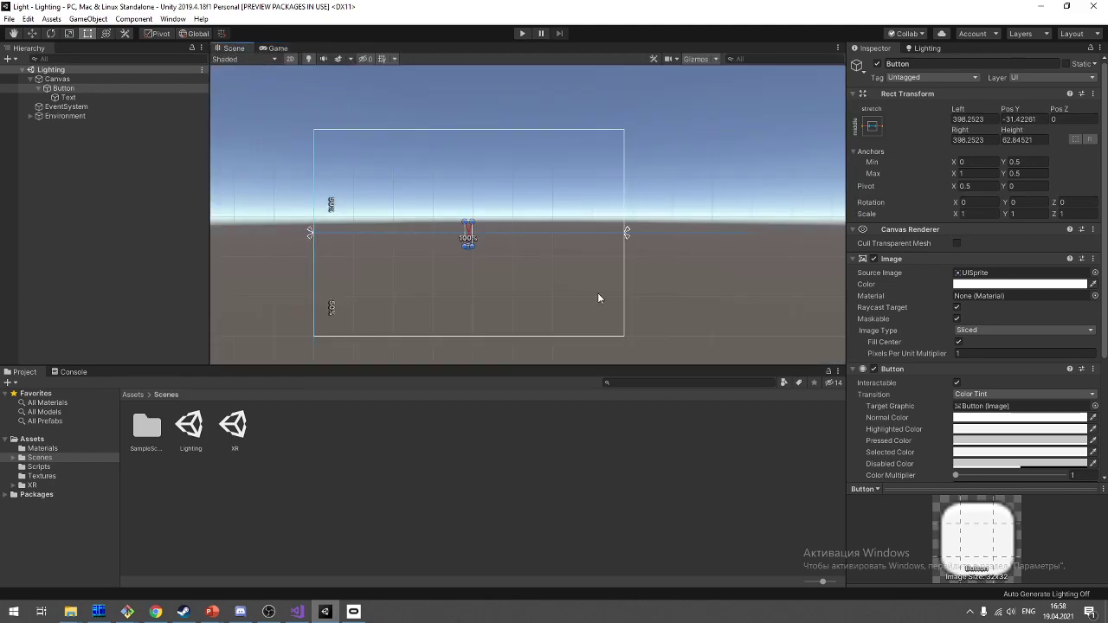
{"action": "scroll", "coordinate": [468, 285], "scroll_direction": "up", "scroll_amount": 3}
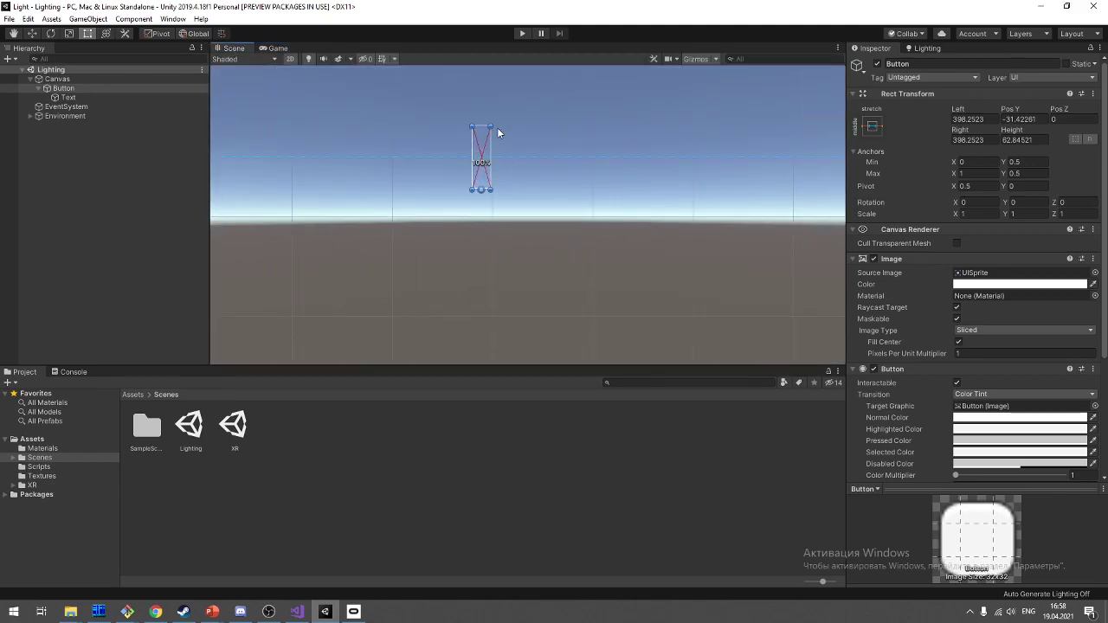
{"action": "scroll", "coordinate": [496, 126], "scroll_direction": "up", "scroll_amount": 3}
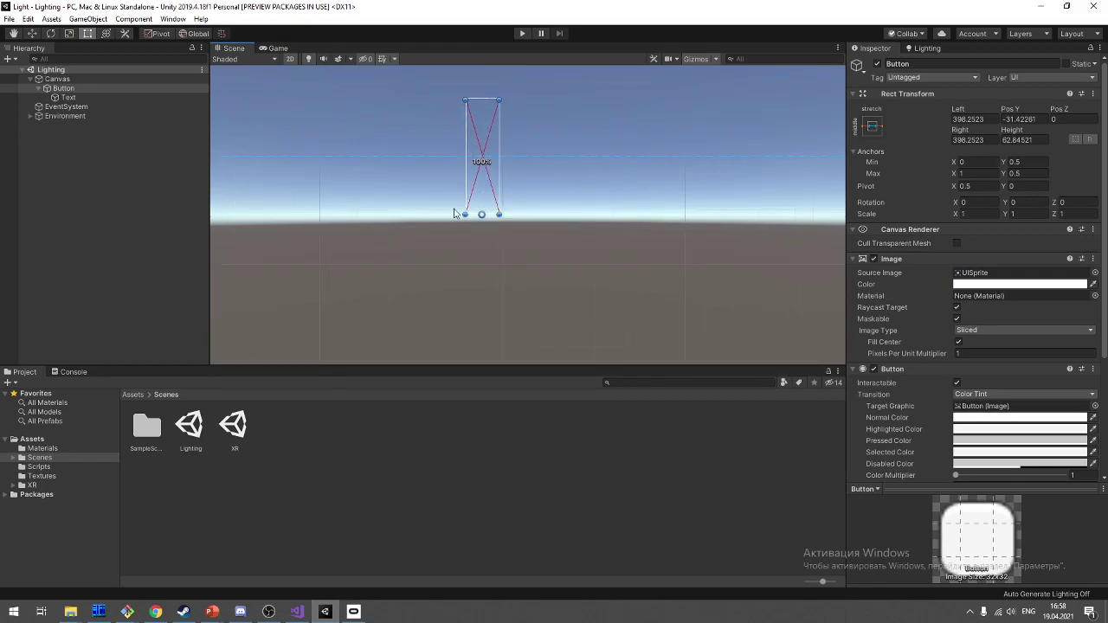
Step: Preview the game at 16:10, 16:9, 4:3 and Free Aspect in turn
{"action": "left_click", "coordinate": [277, 48]}
{"action": "left_click", "coordinate": [277, 61]}
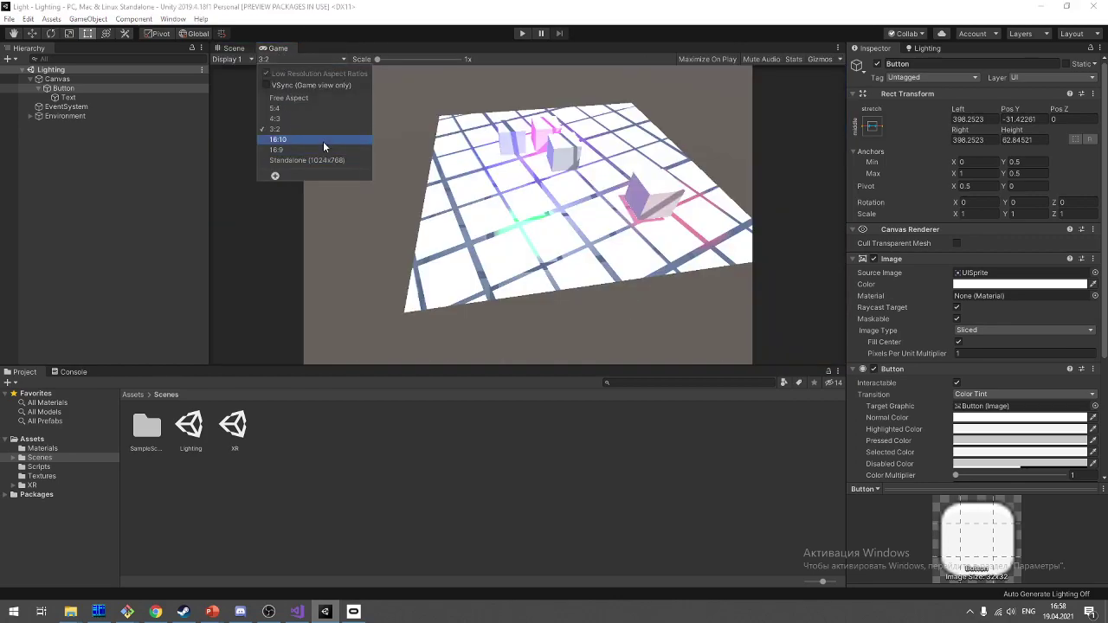
{"action": "left_click", "coordinate": [324, 139]}
{"action": "left_click", "coordinate": [293, 57]}
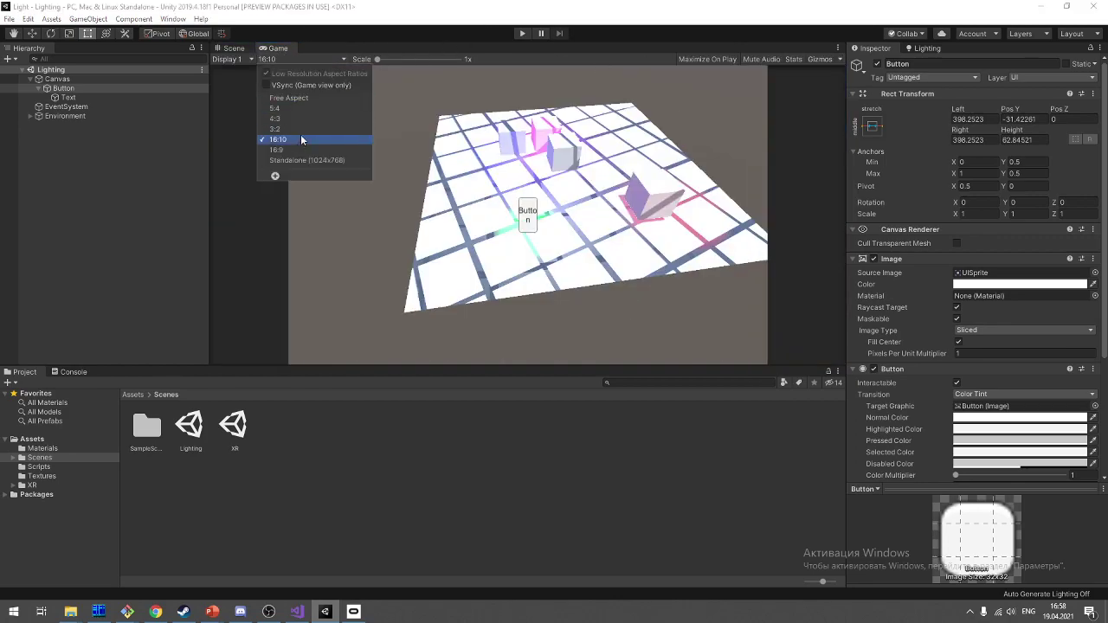
{"action": "left_click", "coordinate": [305, 141]}
{"action": "left_click", "coordinate": [307, 60]}
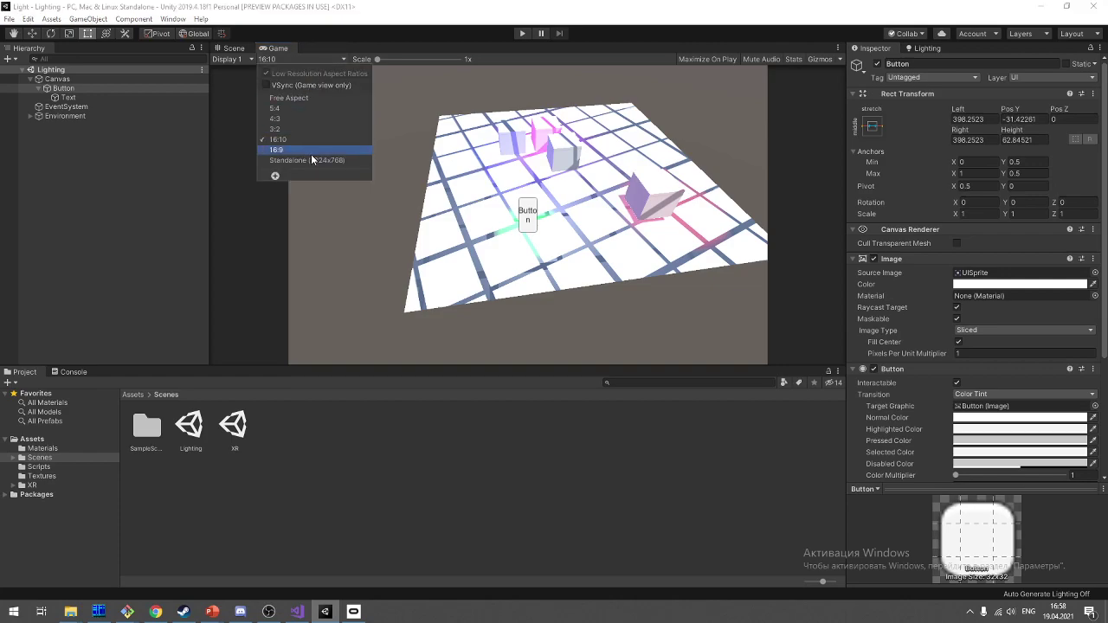
{"action": "left_click", "coordinate": [311, 151]}
{"action": "left_click", "coordinate": [320, 59]}
{"action": "left_click", "coordinate": [309, 119]}
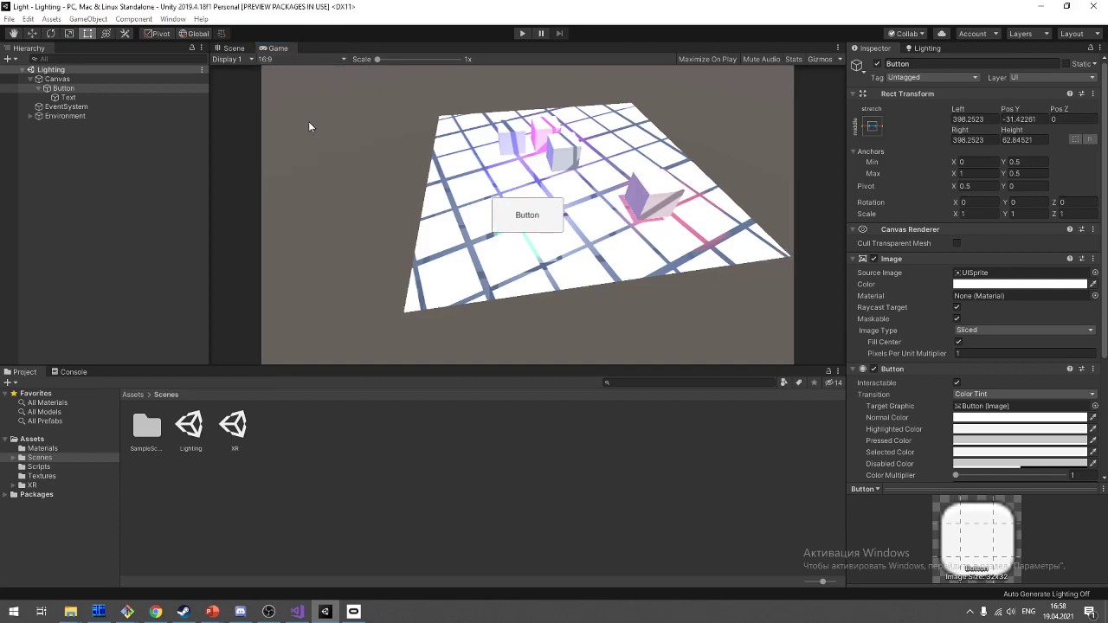
{"action": "left_click", "coordinate": [317, 62]}
{"action": "left_click", "coordinate": [325, 97]}
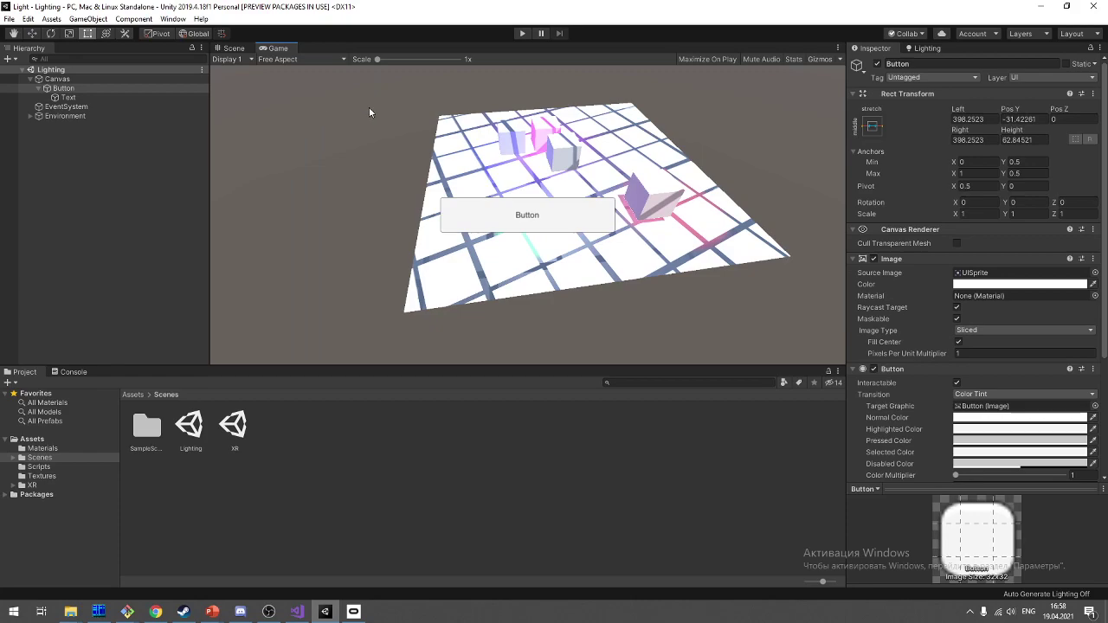
Step: After a brief return to the Scene view, set the Game view to 4:3
{"action": "left_click", "coordinate": [232, 48]}
{"action": "left_click", "coordinate": [271, 49]}
{"action": "left_click", "coordinate": [268, 61]}
{"action": "left_click", "coordinate": [296, 118]}
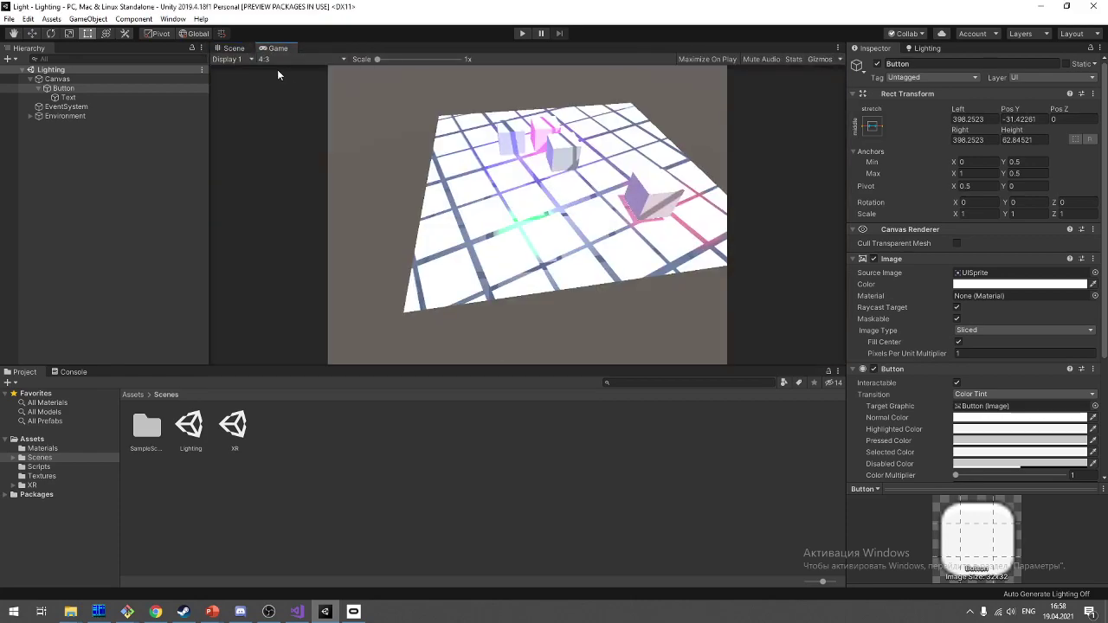
Step: In the Scene view, resize the Button's rectangle and nudge it slightly left
{"action": "left_click", "coordinate": [235, 48]}
{"action": "left_click_drag", "start_coordinate": [569, 215], "coordinate": [279, 173]}
{"action": "left_click_drag", "start_coordinate": [357, 173], "coordinate": [476, 173]}
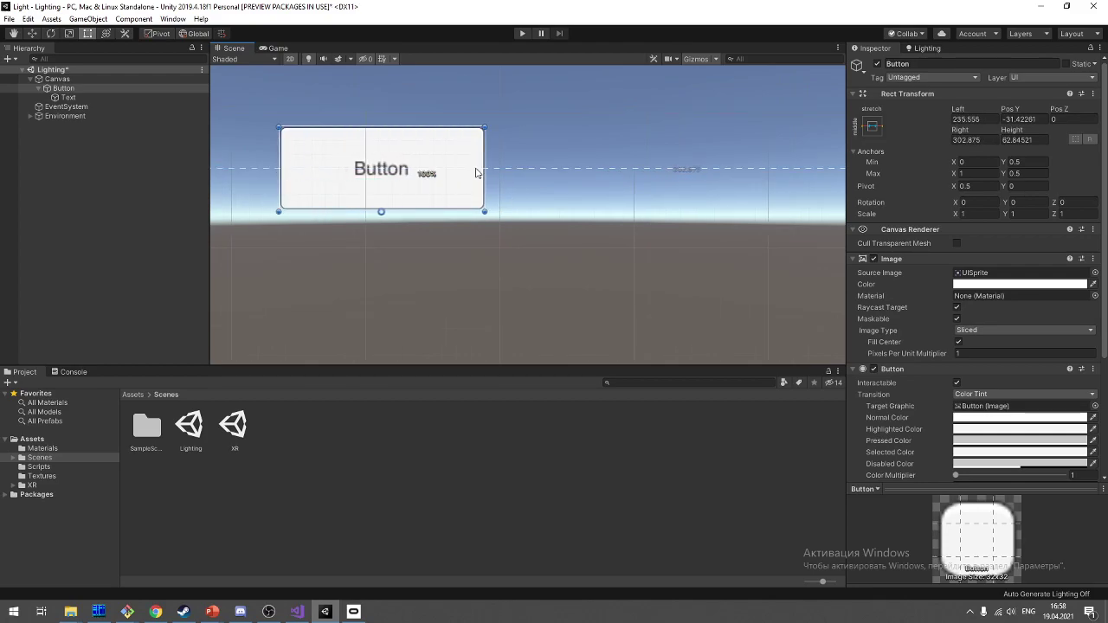
{"action": "scroll", "coordinate": [475, 173], "scroll_direction": "down", "scroll_amount": 2}
{"action": "middle_click_drag", "start_coordinate": [475, 173], "coordinate": [595, 245]}
{"action": "mouse_move", "coordinate": [595, 244]}
{"action": "left_mouse_down"}
{"action": "mouse_move", "coordinate": [574, 246]}
{"action": "mouse_move", "coordinate": [631, 248]}
{"action": "left_mouse_up"}
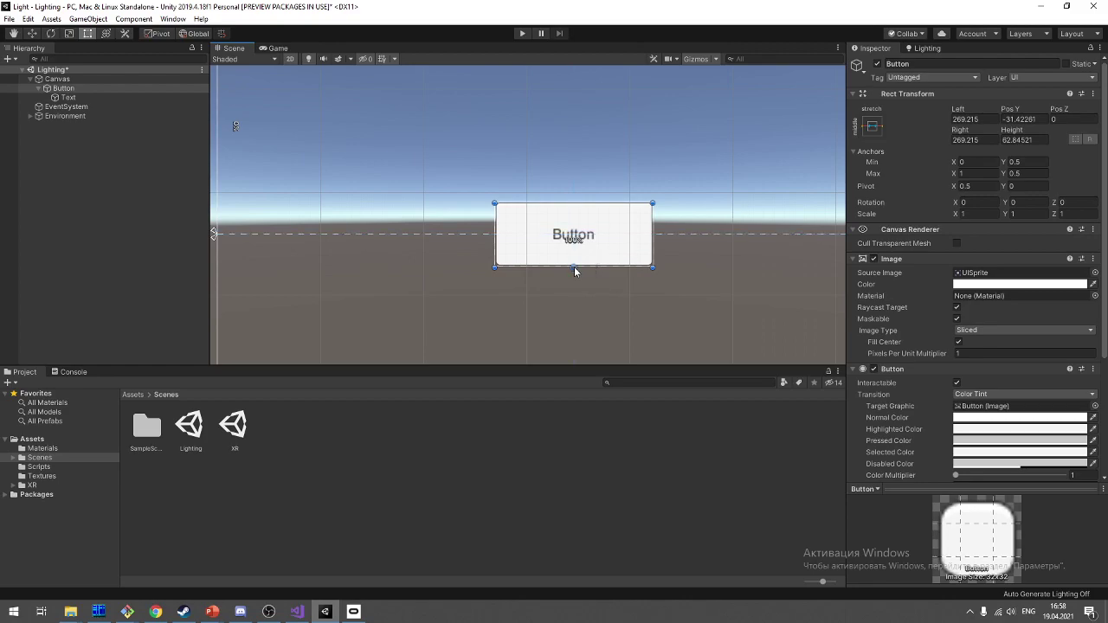
{"action": "scroll", "coordinate": [584, 296], "scroll_direction": "up", "scroll_amount": 2}
{"action": "scroll", "coordinate": [583, 284], "scroll_direction": "up", "scroll_amount": 3}
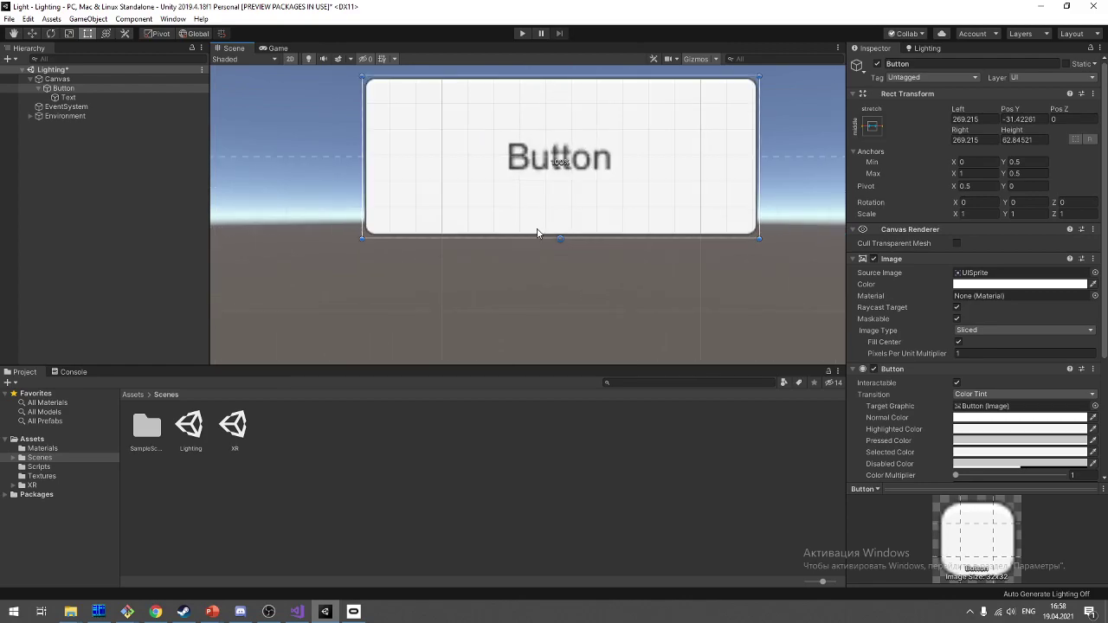
Step: Move the Button's pivot to its centre, set Pivot Y to 0.5, and save
{"action": "left_click_drag", "start_coordinate": [561, 240], "coordinate": [561, 156]}
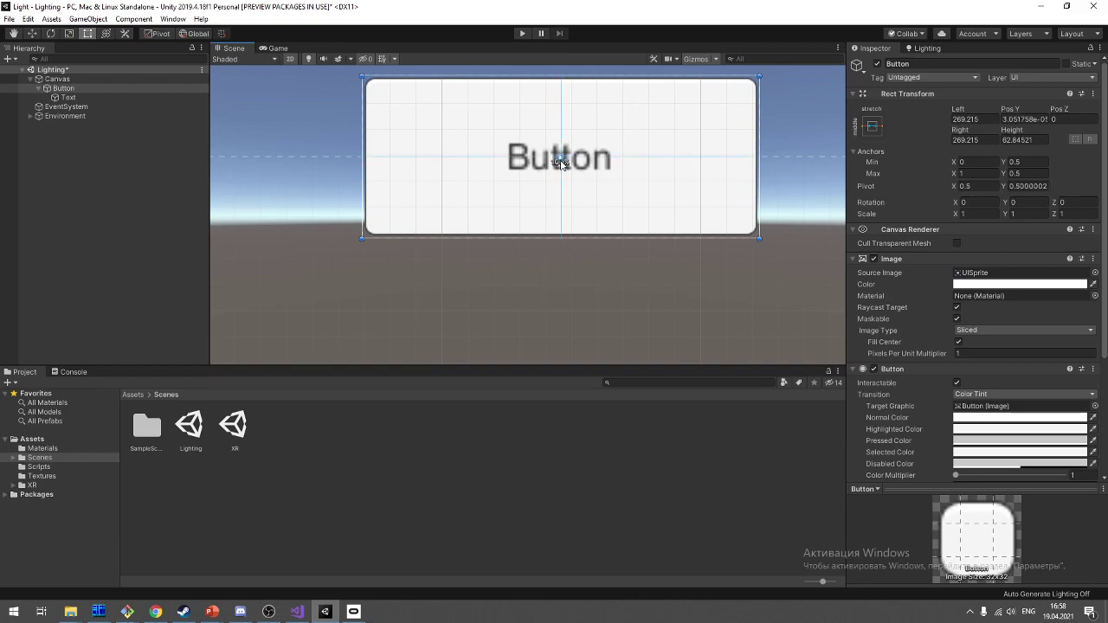
{"action": "key", "text": "ctrl+s"}
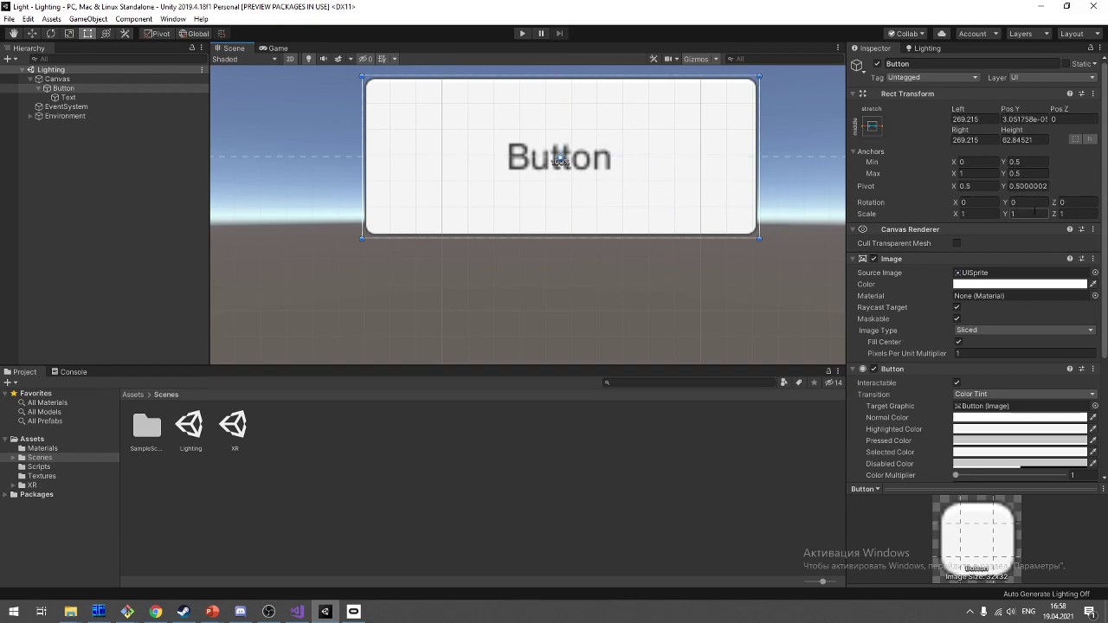
{"action": "left_click", "coordinate": [1026, 186]}
{"action": "type", "text": "0.5"}
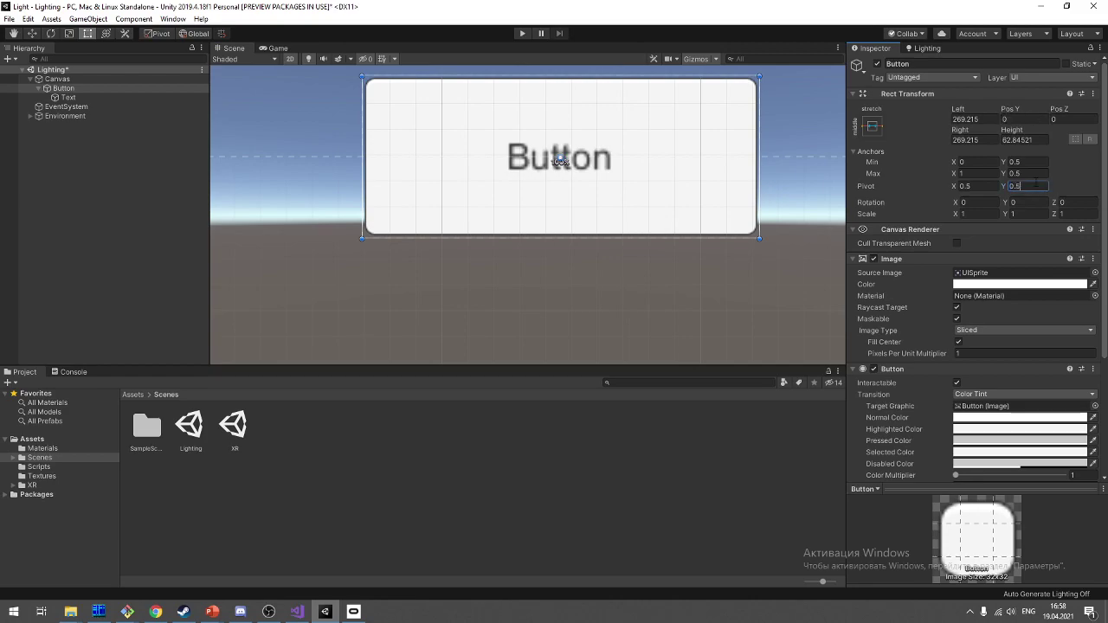
{"action": "key", "text": "ctrl+s"}
{"action": "scroll", "coordinate": [500, 258], "scroll_direction": "down", "scroll_amount": 3}
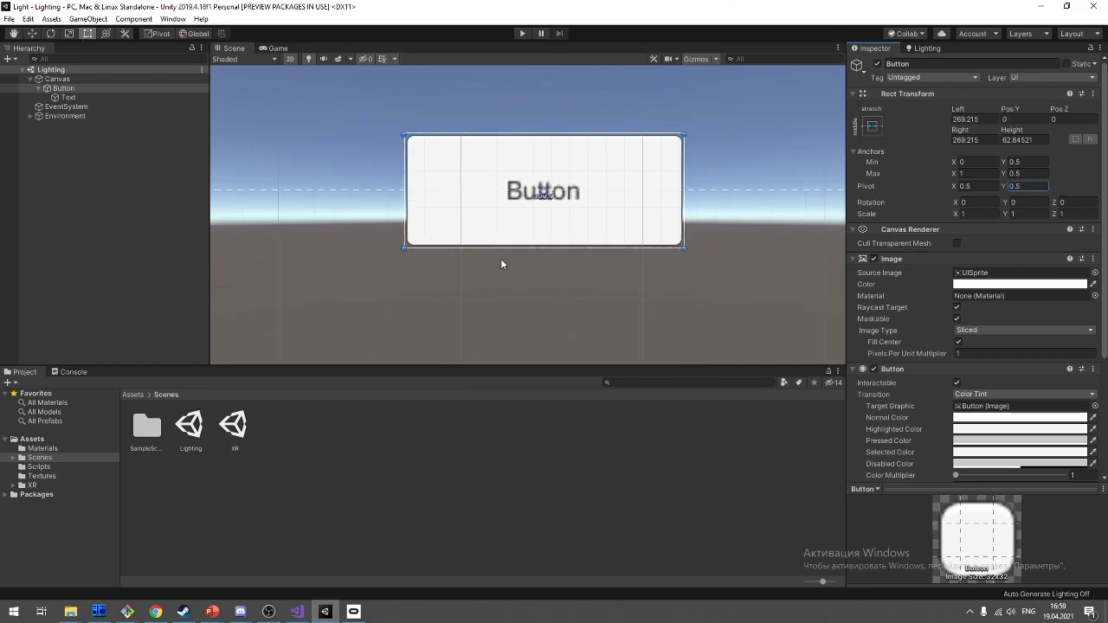
{"action": "scroll", "coordinate": [504, 252], "scroll_direction": "down", "scroll_amount": 2}
{"action": "scroll", "coordinate": [506, 246], "scroll_direction": "down", "scroll_amount": 2}
{"action": "scroll", "coordinate": [576, 316], "scroll_direction": "down", "scroll_amount": 2}
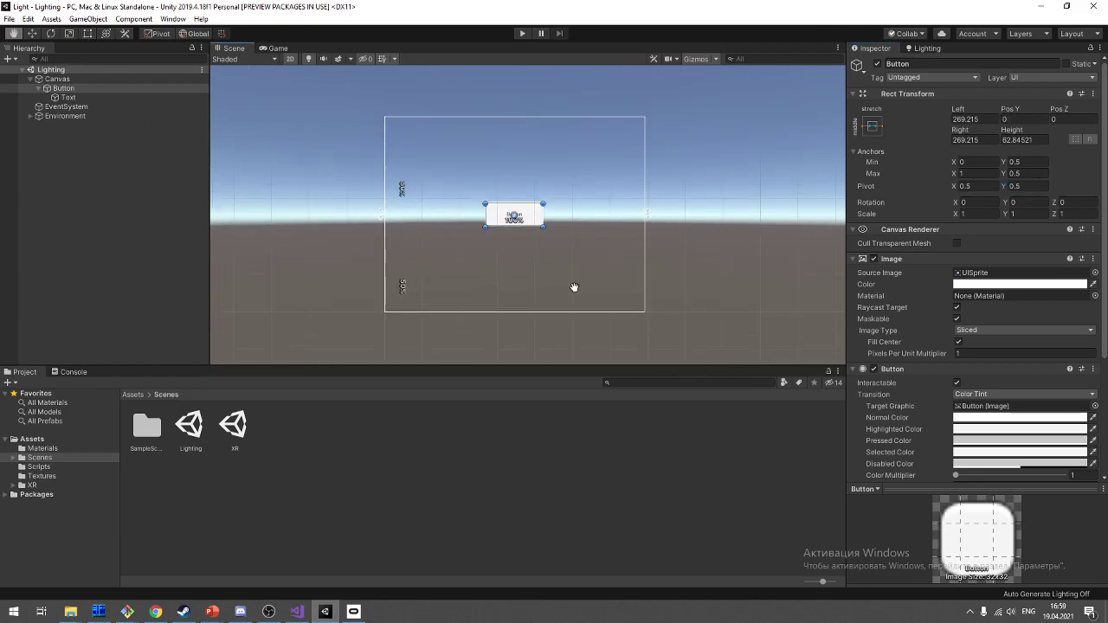
Step: In the Game view, check the Button at 5:4, 4:3 and 3:2
{"action": "left_click", "coordinate": [268, 47]}
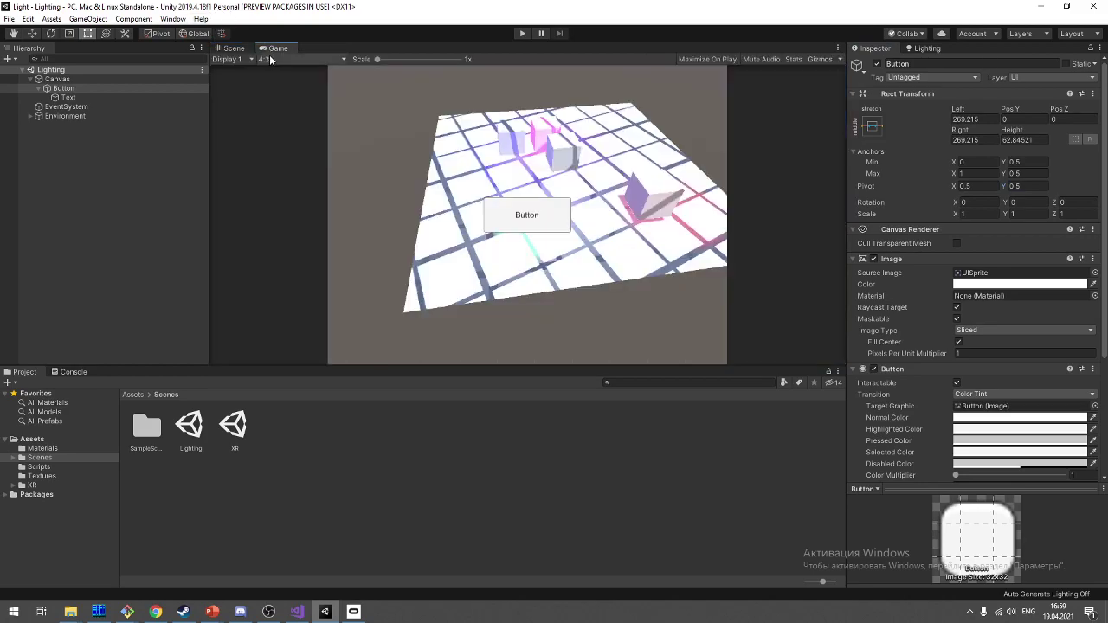
{"action": "left_click", "coordinate": [271, 57]}
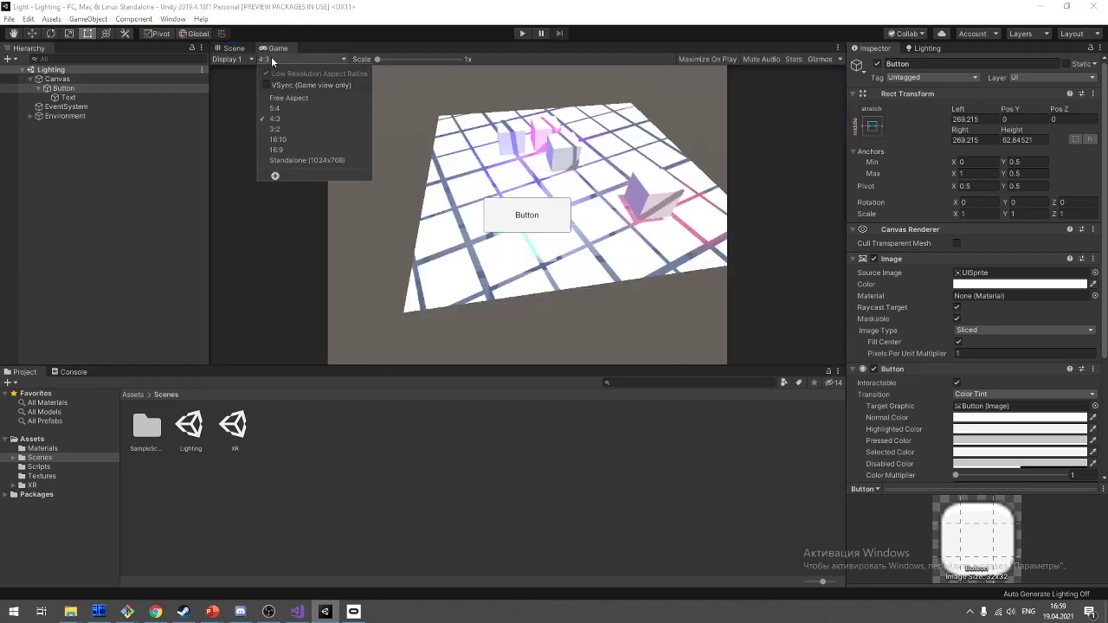
{"action": "left_click", "coordinate": [315, 111]}
{"action": "left_click", "coordinate": [319, 63]}
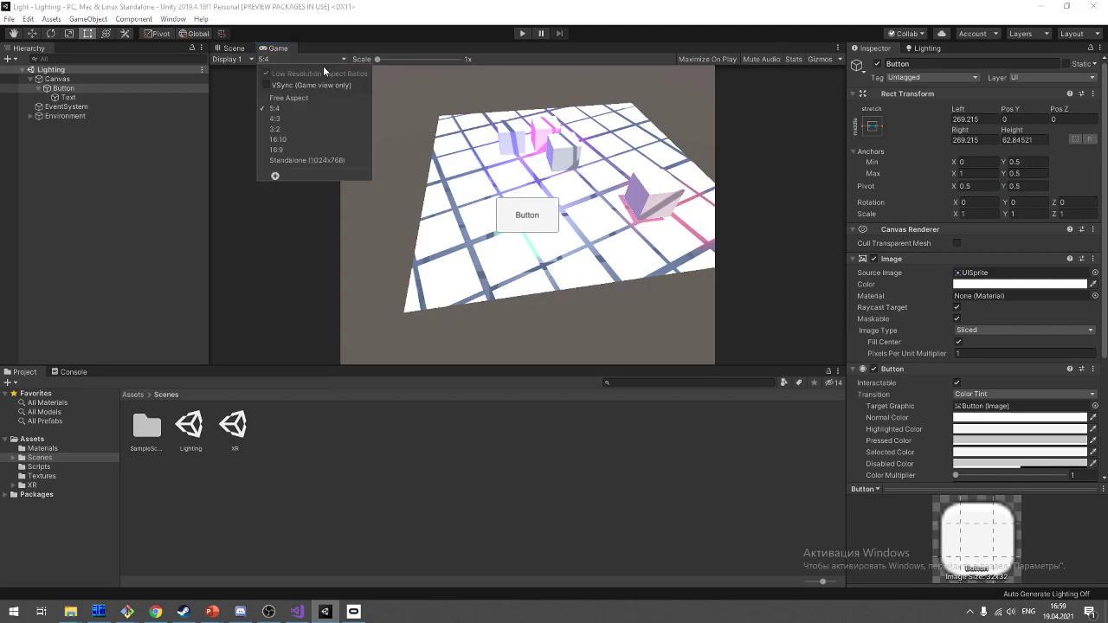
{"action": "left_click", "coordinate": [333, 119]}
{"action": "left_click", "coordinate": [337, 59]}
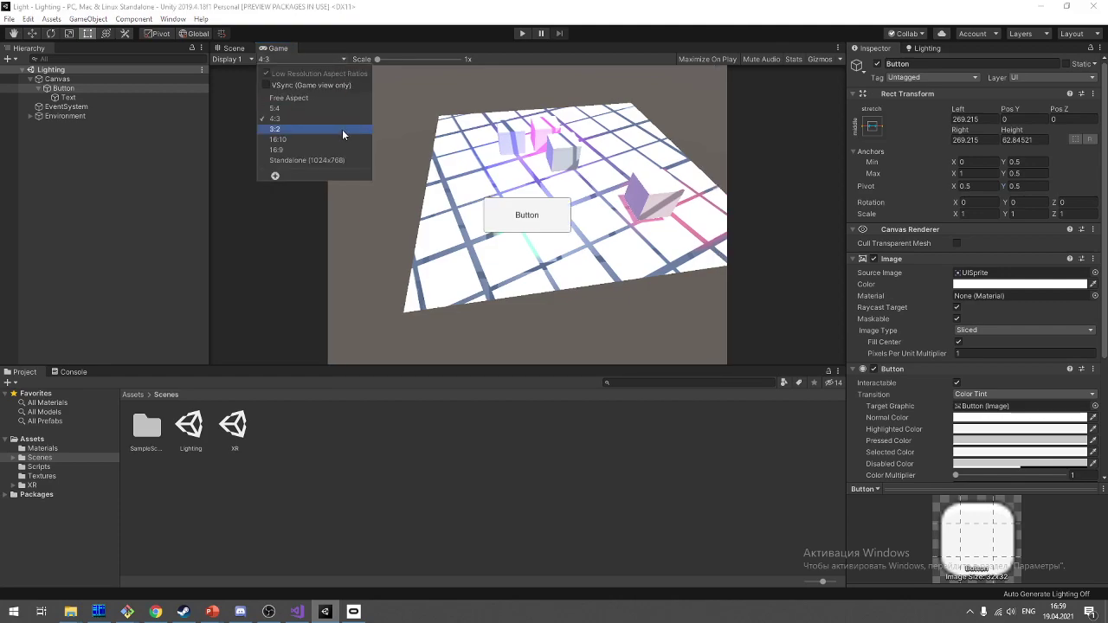
{"action": "left_click", "coordinate": [342, 129]}
Step: Check the Button at 16:10, 16:9 and Standalone (1024x768), then pick another aspect ratio
{"action": "left_click", "coordinate": [318, 57]}
{"action": "left_click", "coordinate": [329, 147]}
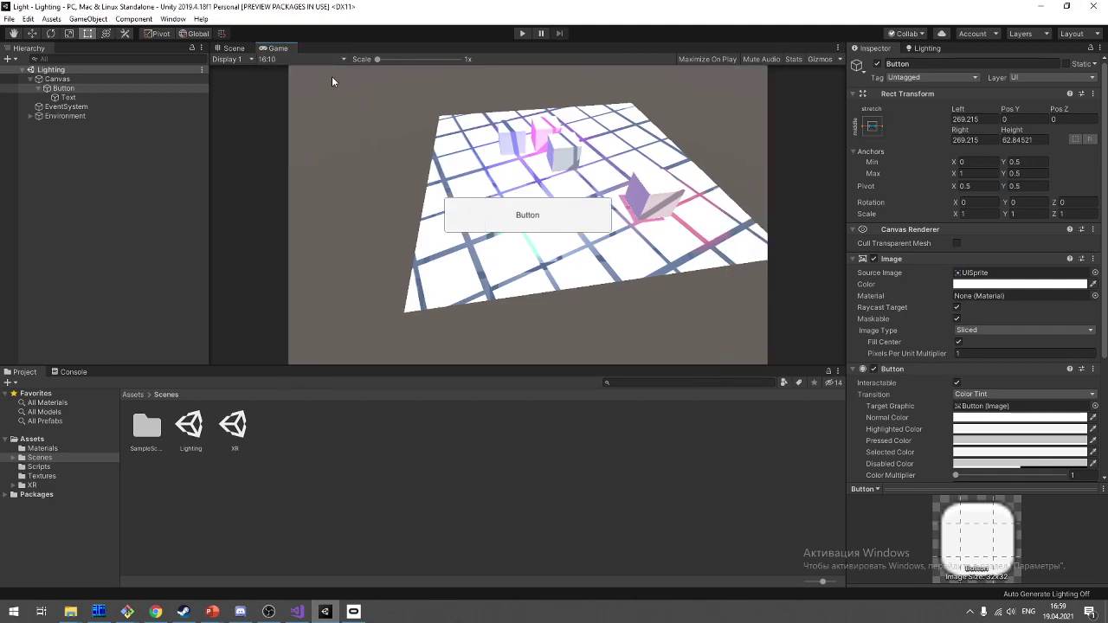
{"action": "left_click", "coordinate": [329, 57]}
{"action": "left_click", "coordinate": [333, 147]}
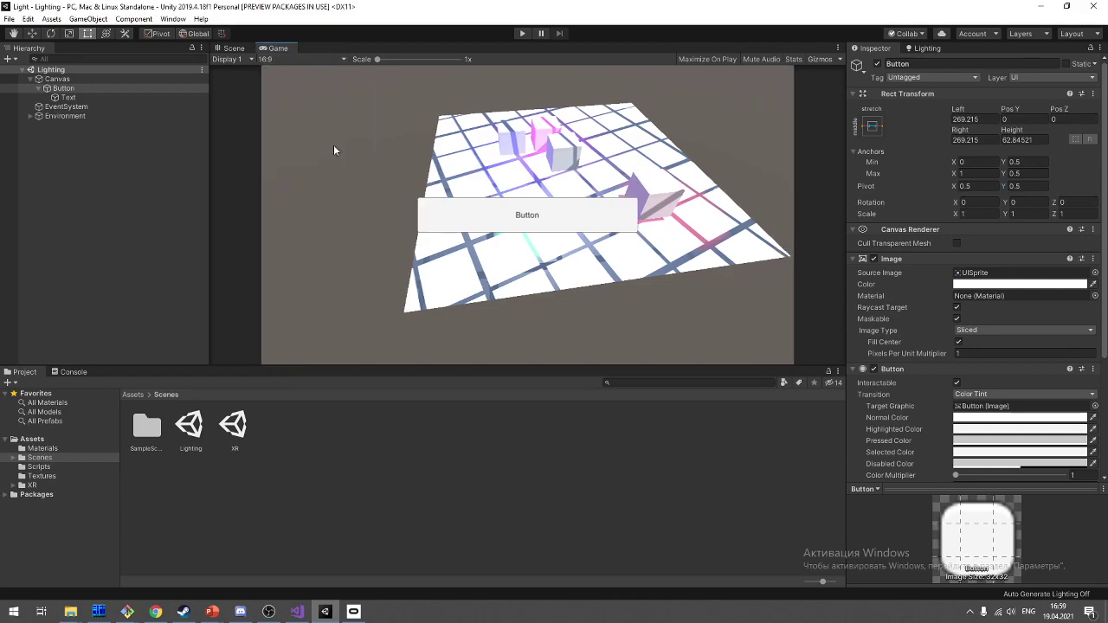
{"action": "left_click", "coordinate": [320, 60]}
{"action": "left_click", "coordinate": [289, 160]}
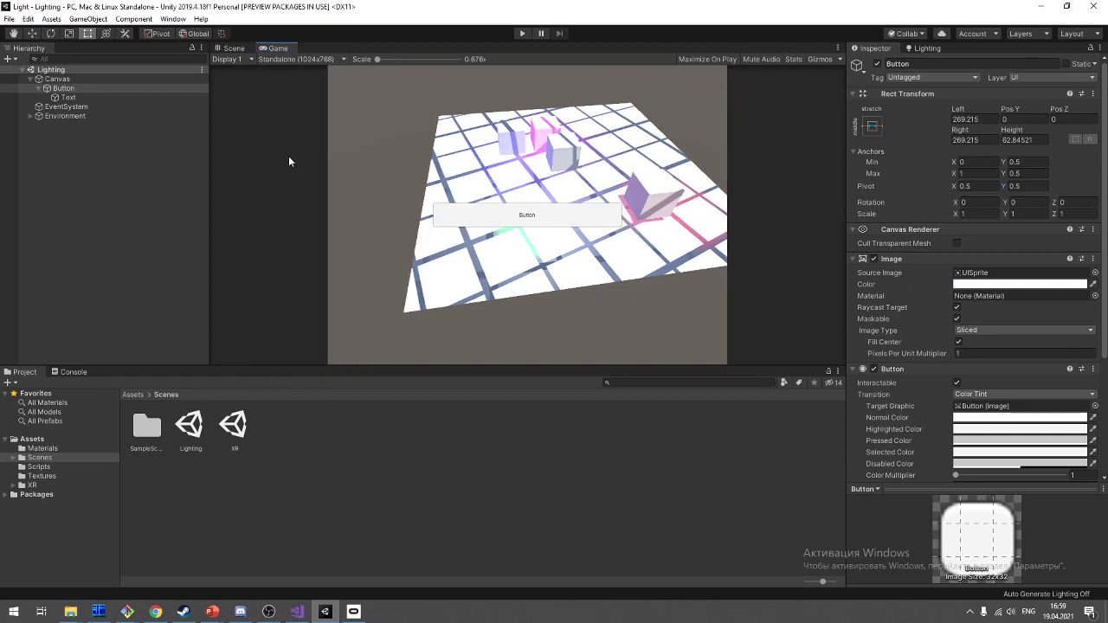
{"action": "left_click", "coordinate": [271, 59]}
{"action": "left_click", "coordinate": [280, 110]}
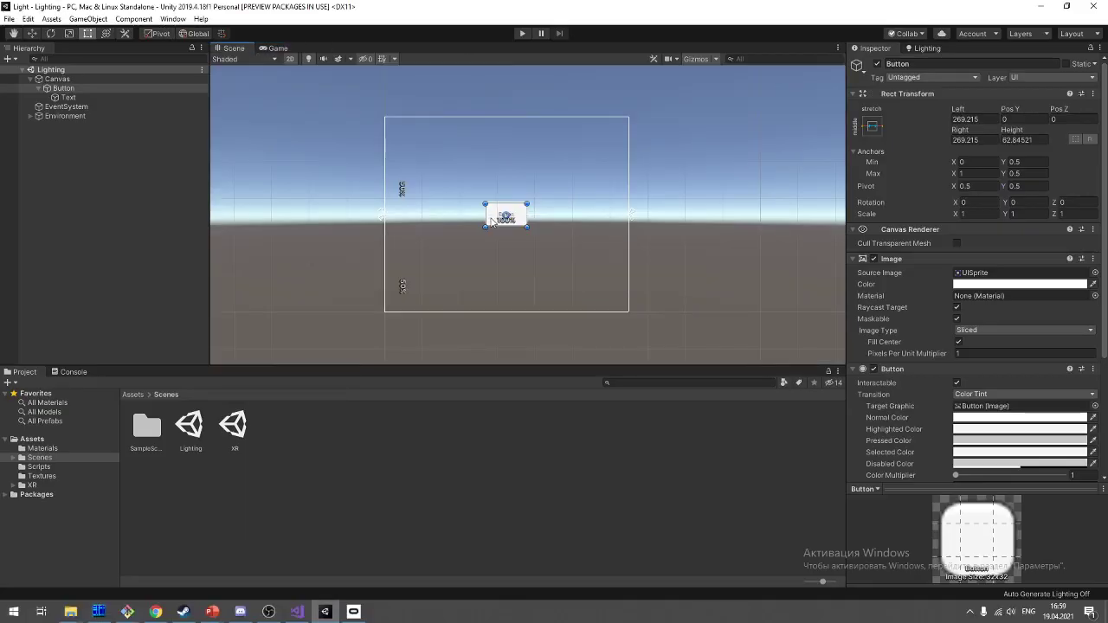
Step: Drag the Button's anchors to the Canvas top and bottom edges and save the scene
{"action": "scroll", "coordinate": [517, 230], "scroll_direction": "up", "scroll_amount": 2}
{"action": "left_click_drag", "start_coordinate": [346, 207], "coordinate": [349, 83]}
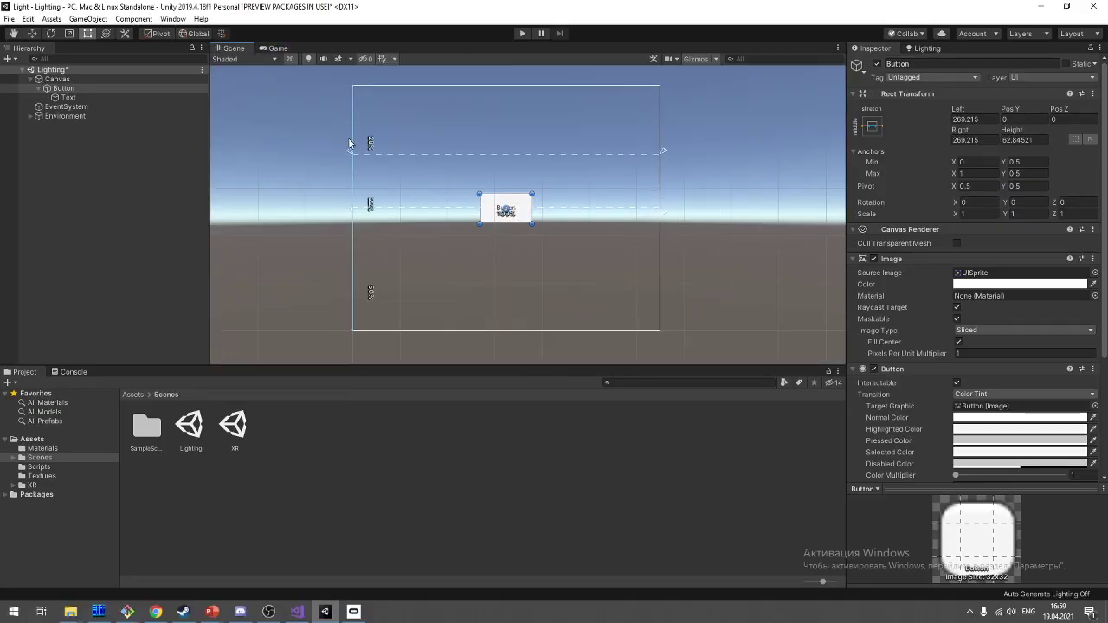
{"action": "left_click_drag", "start_coordinate": [349, 216], "coordinate": [350, 334]}
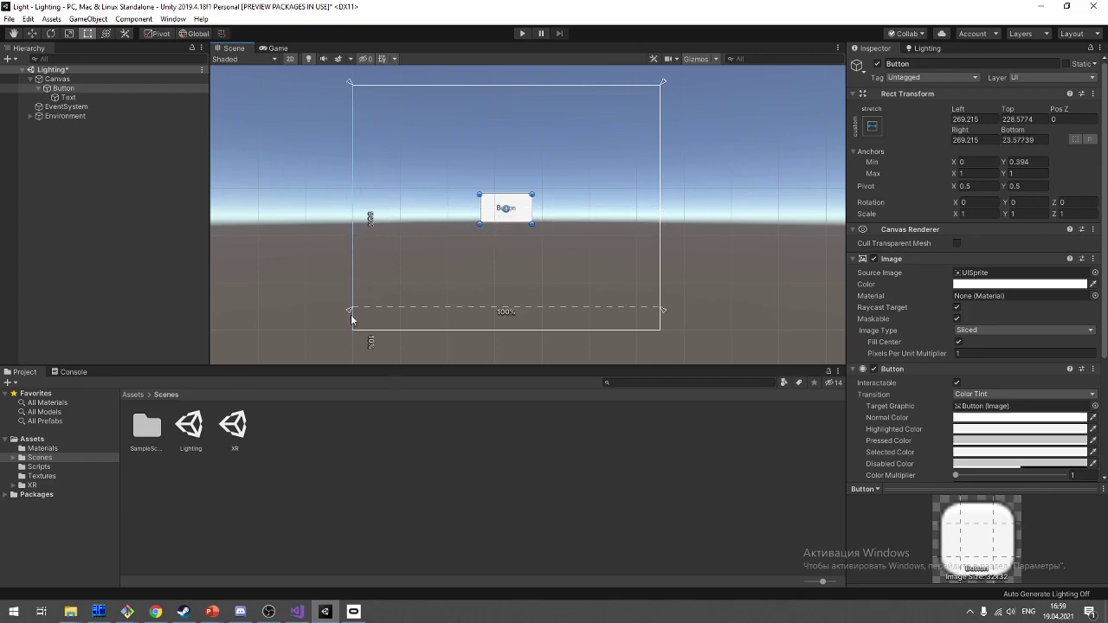
{"action": "key", "text": "ctrl+s"}
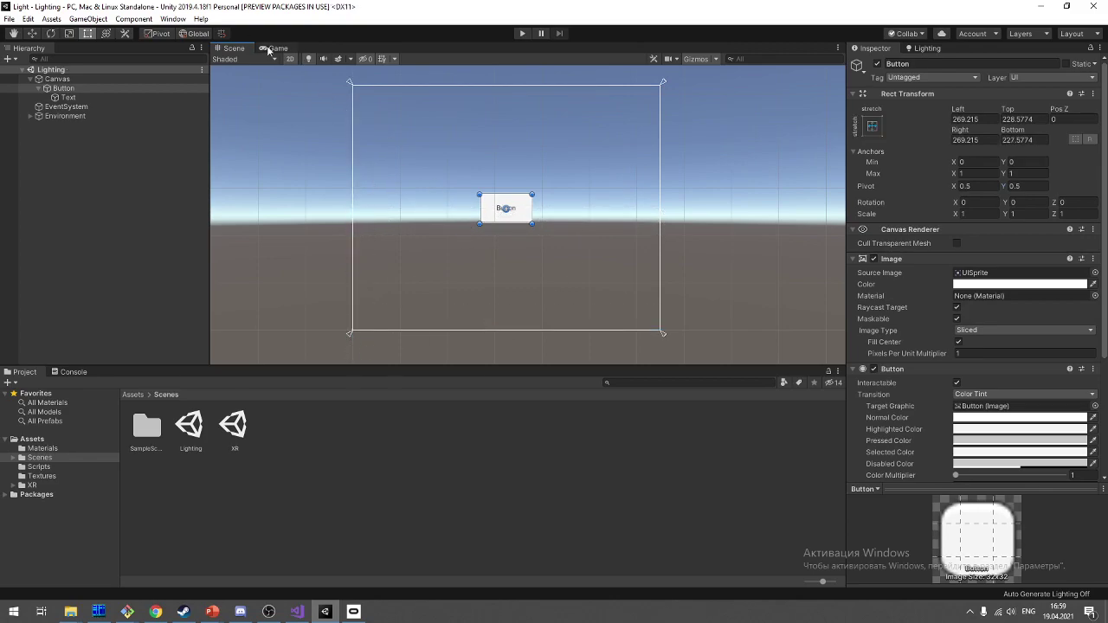
Step: Preview the game at 4:3, 3:2, 16:10 and Standalone 1024x768
{"action": "left_click", "coordinate": [273, 48]}
{"action": "left_click", "coordinate": [278, 58]}
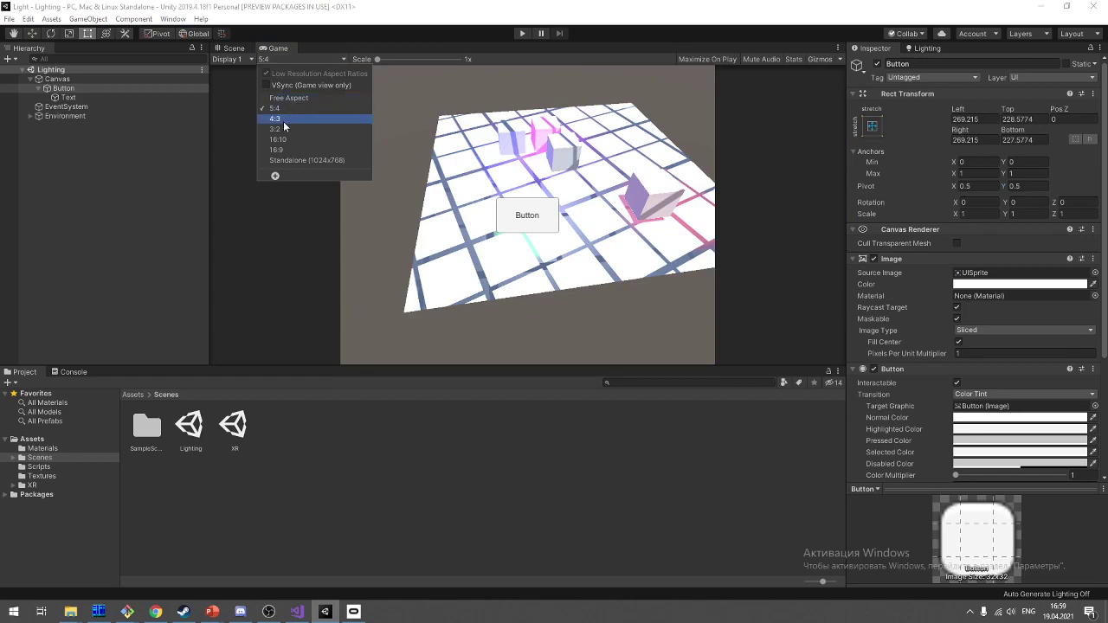
{"action": "left_click", "coordinate": [285, 124]}
{"action": "left_click", "coordinate": [296, 61]}
{"action": "left_click", "coordinate": [286, 138]}
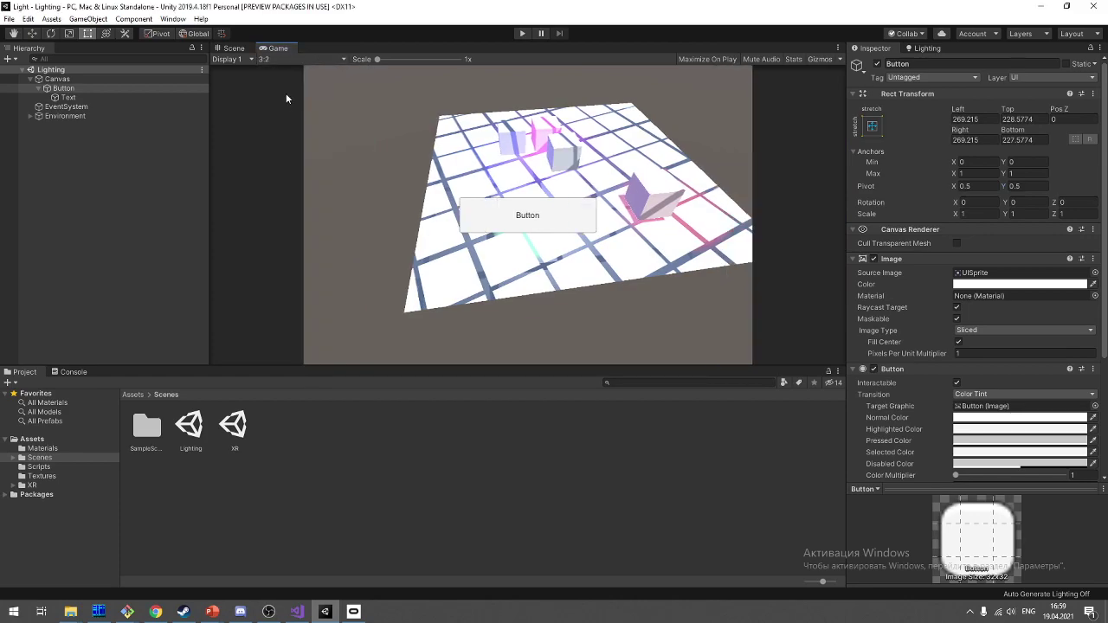
{"action": "left_click", "coordinate": [298, 61]}
{"action": "left_click", "coordinate": [306, 136]}
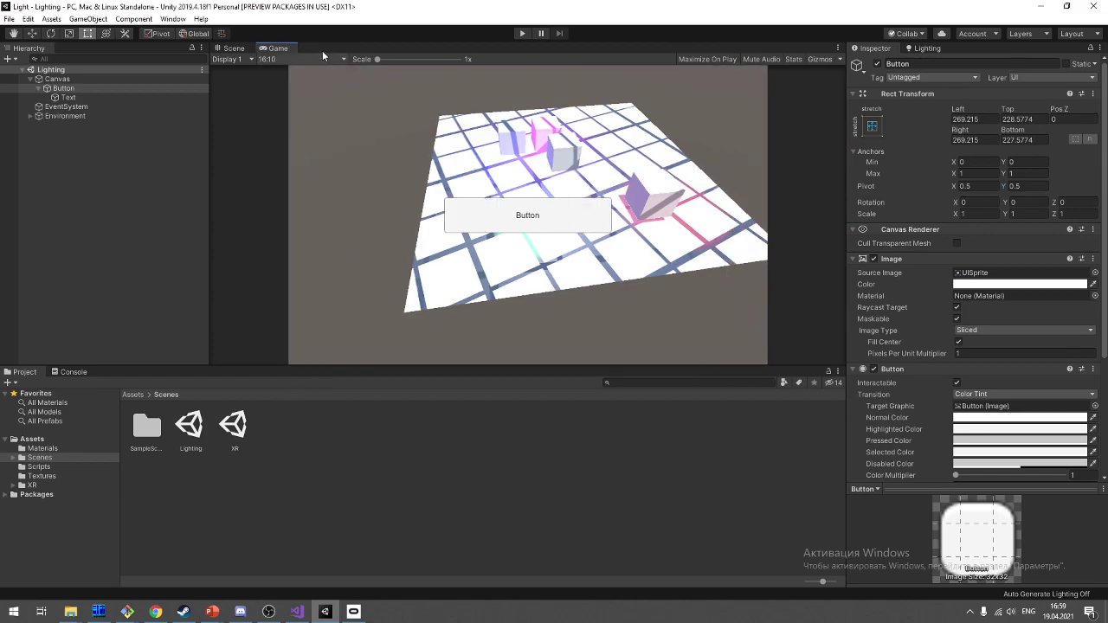
{"action": "left_click", "coordinate": [334, 61]}
{"action": "left_click", "coordinate": [323, 157]}
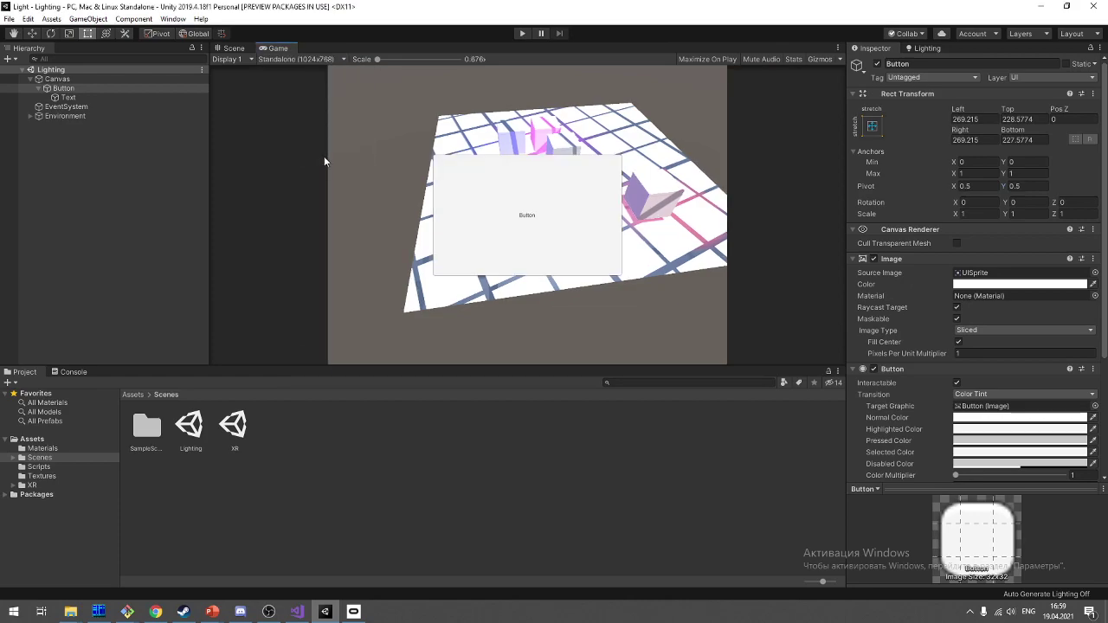
Step: Preview at 16:9 and 3:2, then leave the Game view on Free Aspect
{"action": "left_click", "coordinate": [291, 59]}
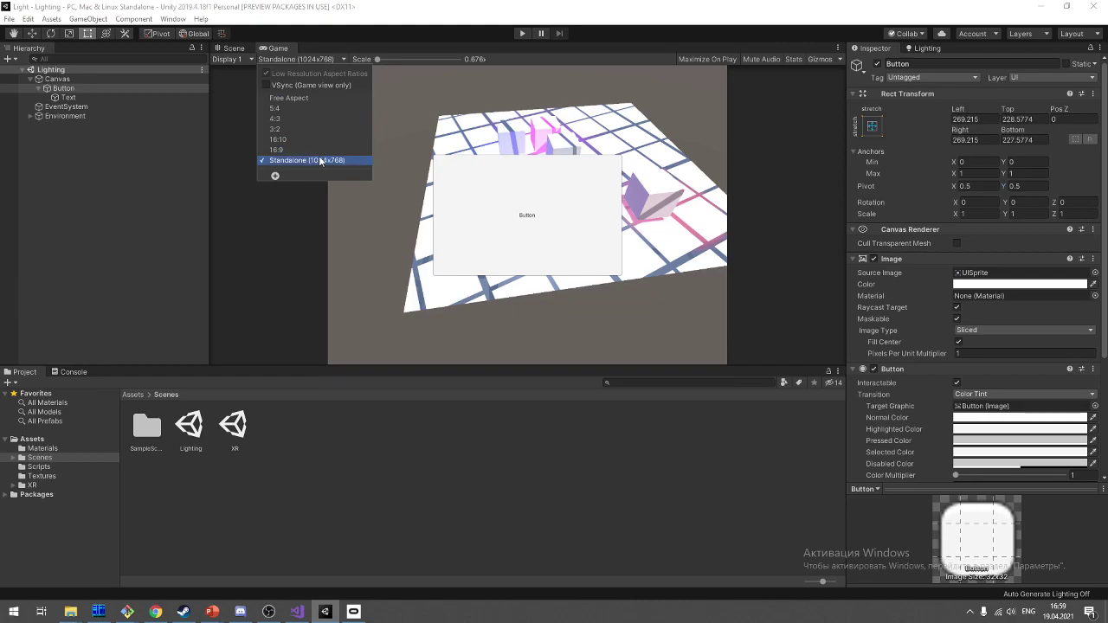
{"action": "left_click", "coordinate": [327, 151]}
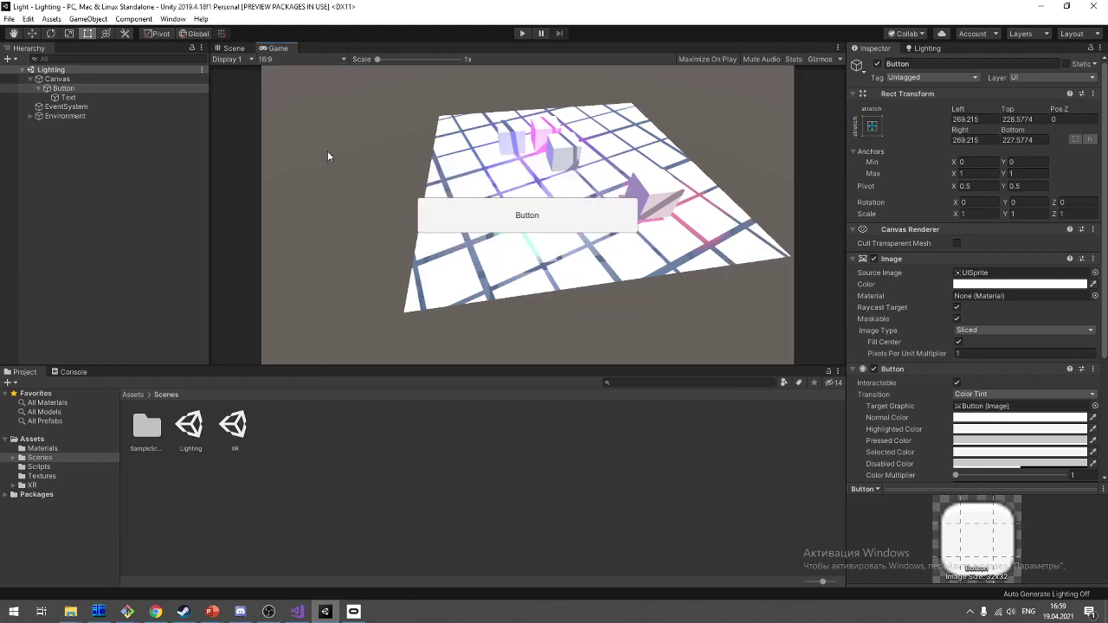
{"action": "left_click", "coordinate": [323, 59]}
{"action": "left_click", "coordinate": [320, 147]}
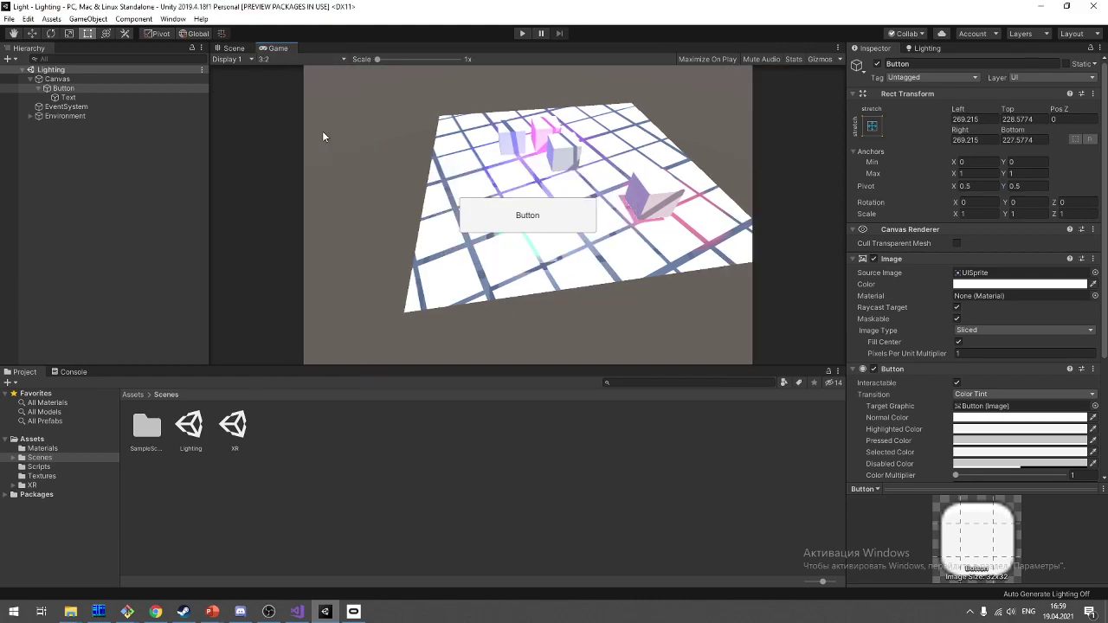
{"action": "left_click", "coordinate": [320, 57]}
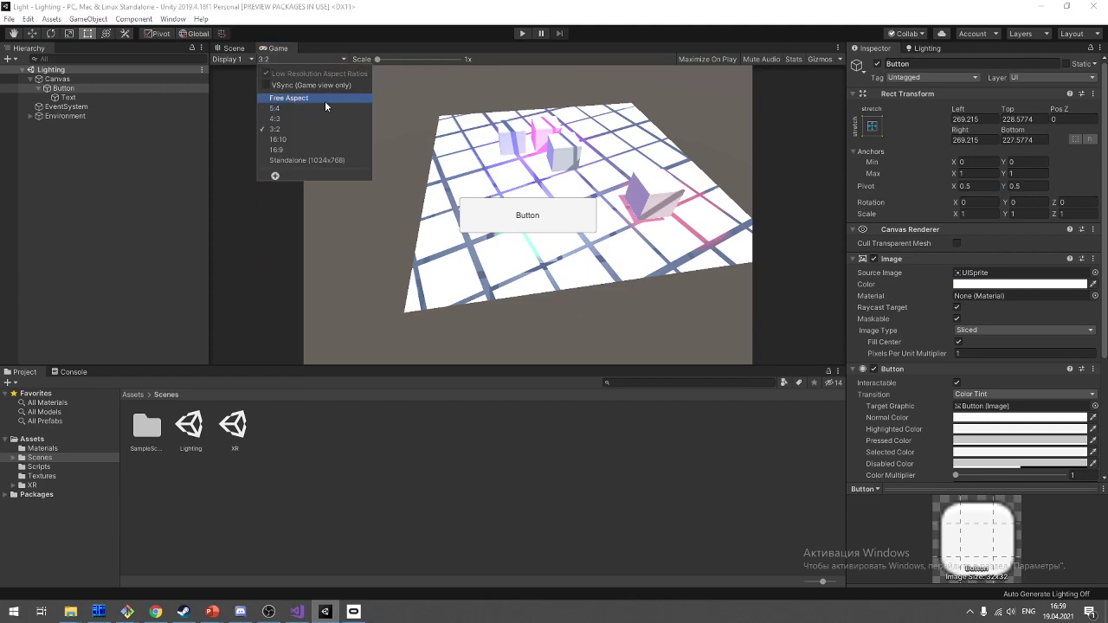
{"action": "left_click", "coordinate": [330, 98]}
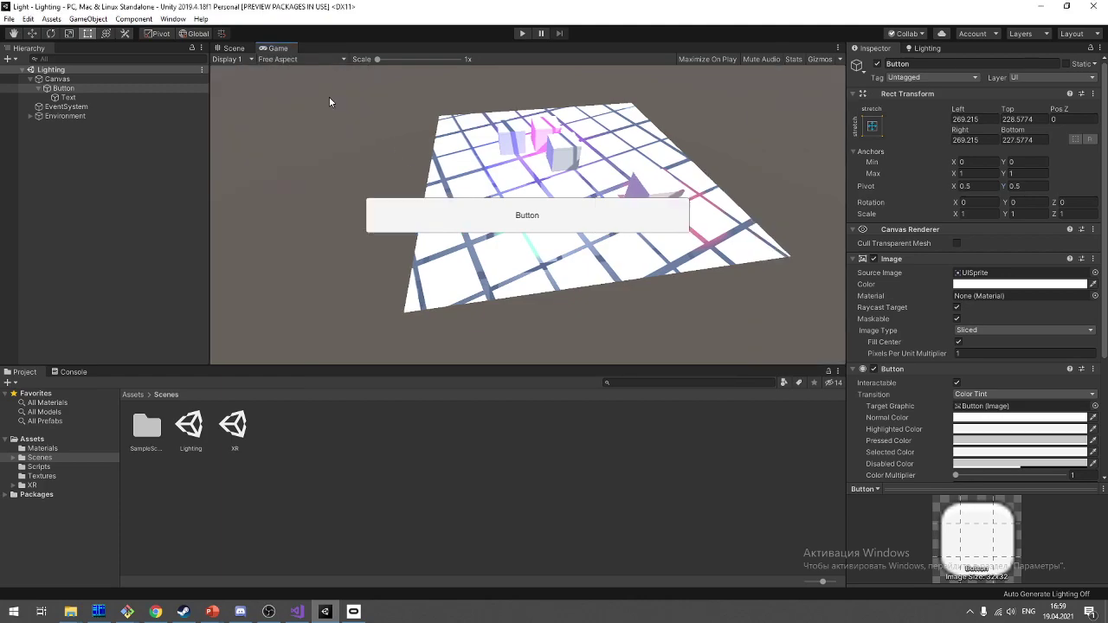
Step: In the Scene view, narrow the Button from both sides, shift it right, and save
{"action": "left_click", "coordinate": [247, 47]}
{"action": "scroll", "coordinate": [551, 270], "scroll_direction": "down", "scroll_amount": 2}
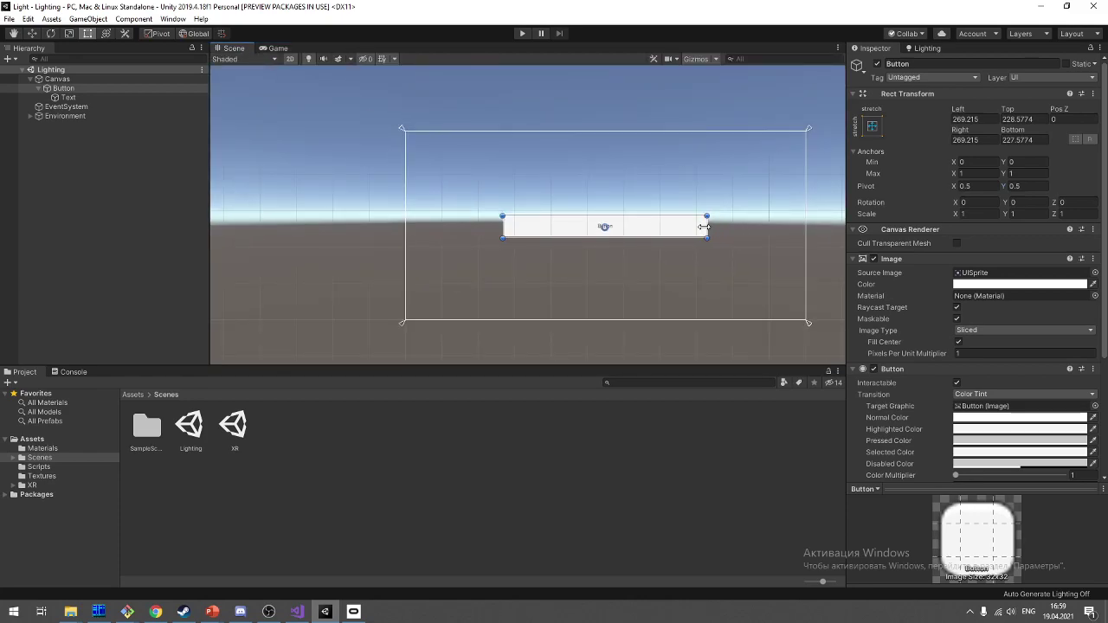
{"action": "left_click_drag", "start_coordinate": [703, 227], "coordinate": [633, 226]}
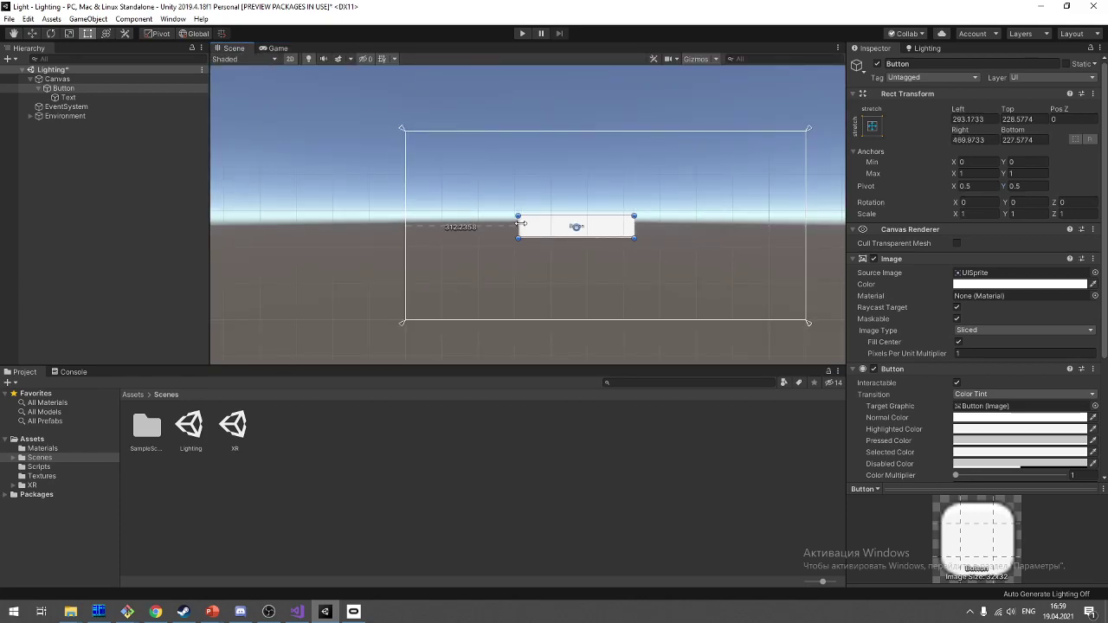
{"action": "left_click_drag", "start_coordinate": [503, 224], "coordinate": [523, 225]}
{"action": "left_click_drag", "start_coordinate": [613, 236], "coordinate": [637, 235]}
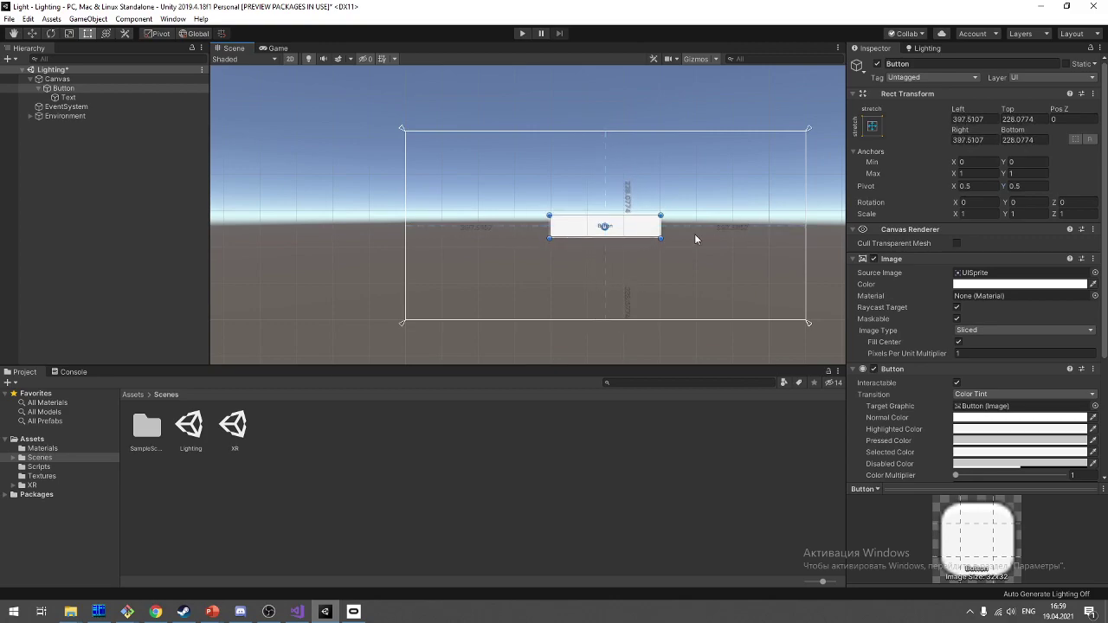
{"action": "key", "text": "ctrl+s"}
Step: Switch to PowerPoint and show the 'Порядок отрисовки' slide on UI drawing order
{"action": "scroll", "coordinate": [699, 243], "scroll_direction": "up", "scroll_amount": 2}
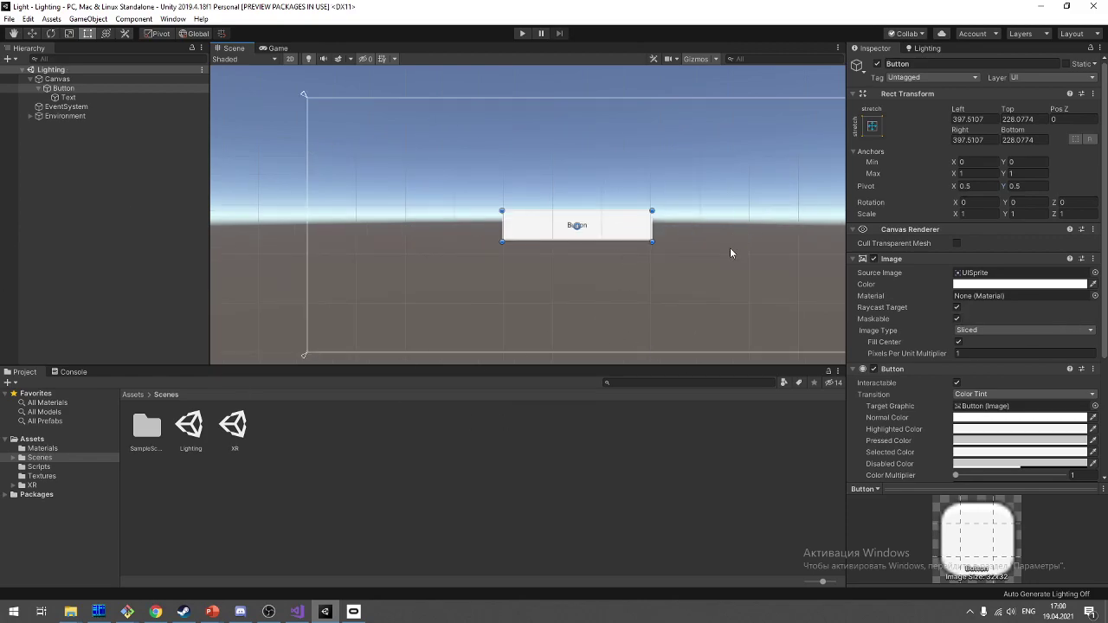
{"action": "key", "text": "alt+Tab"}
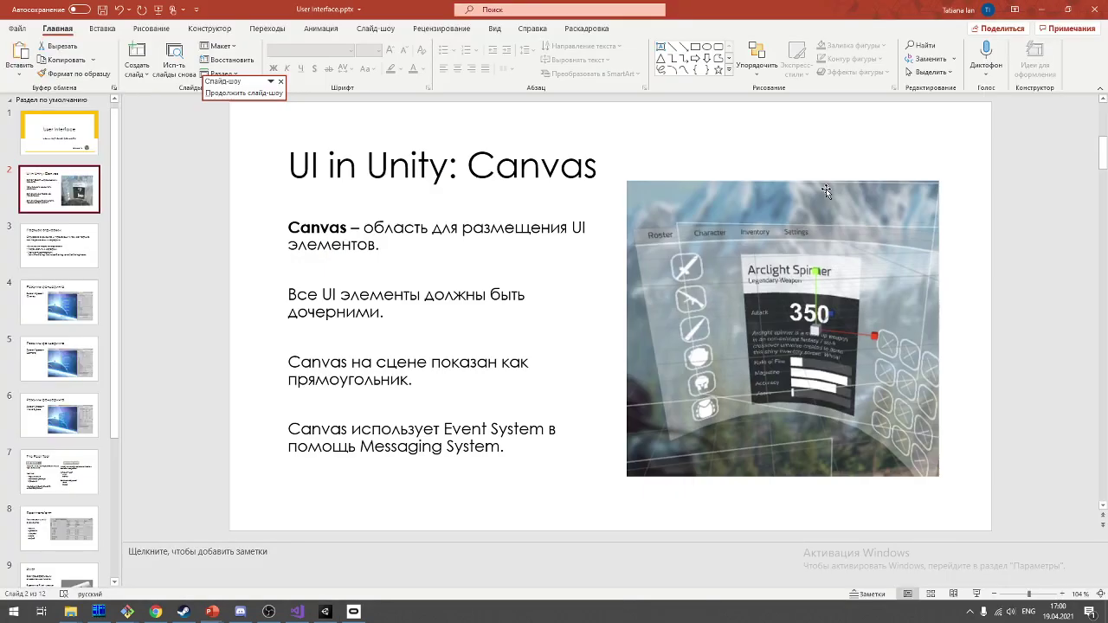
{"action": "left_click", "coordinate": [65, 237]}
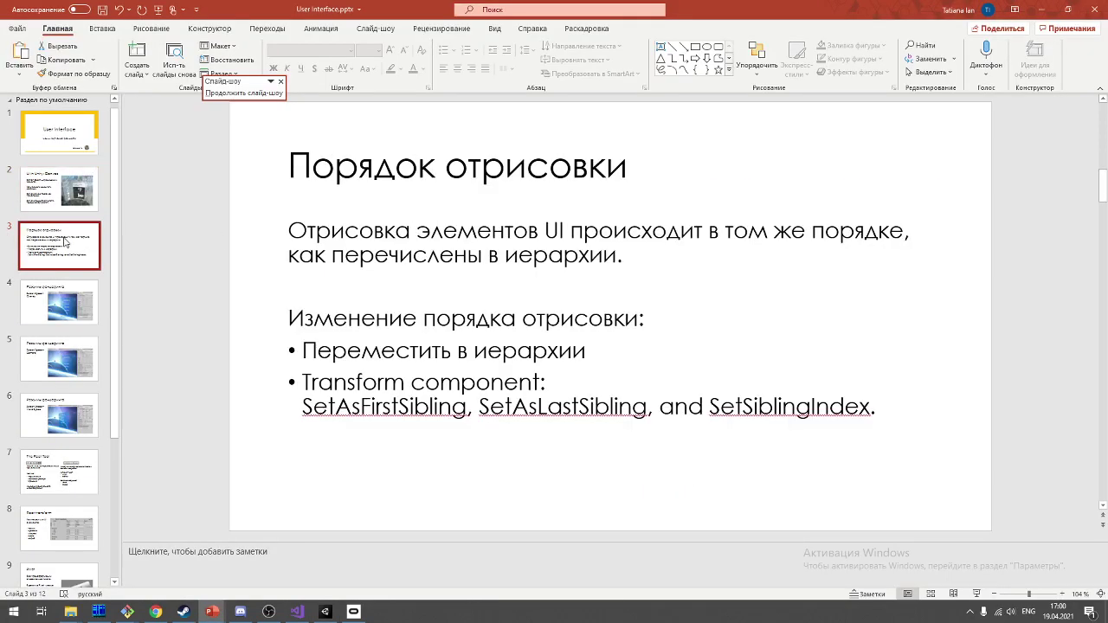
Step: Back in Unity, select the Canvas in the Hierarchy and show its UI creation submenu
{"action": "key", "text": "alt+Tab"}
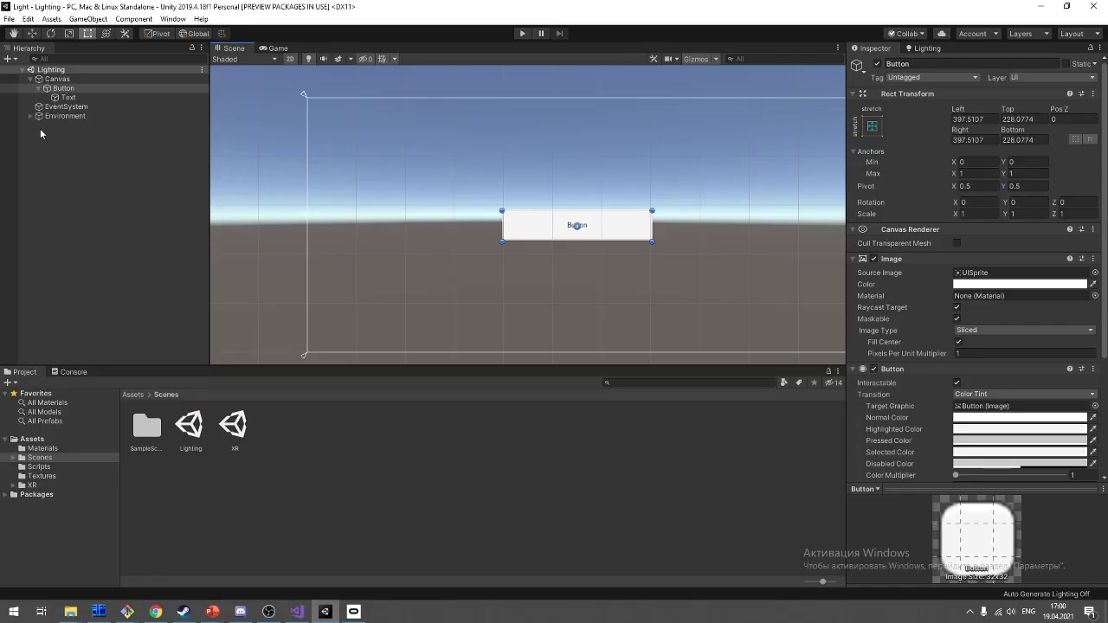
{"action": "left_click", "coordinate": [60, 98]}
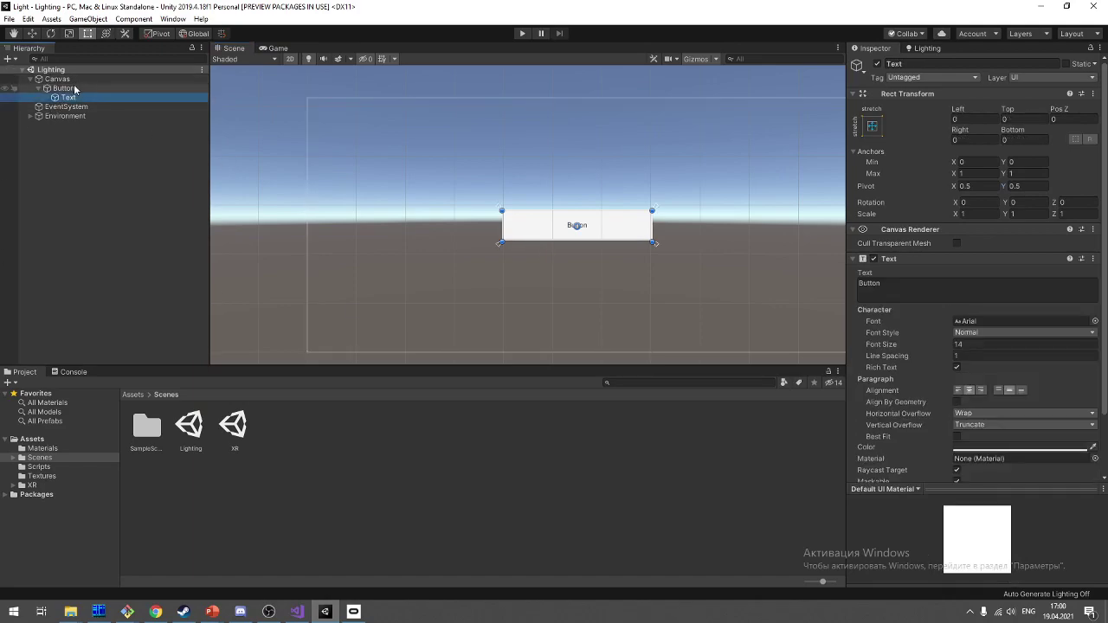
{"action": "right_click", "coordinate": [74, 87]}
{"action": "left_click", "coordinate": [84, 79]}
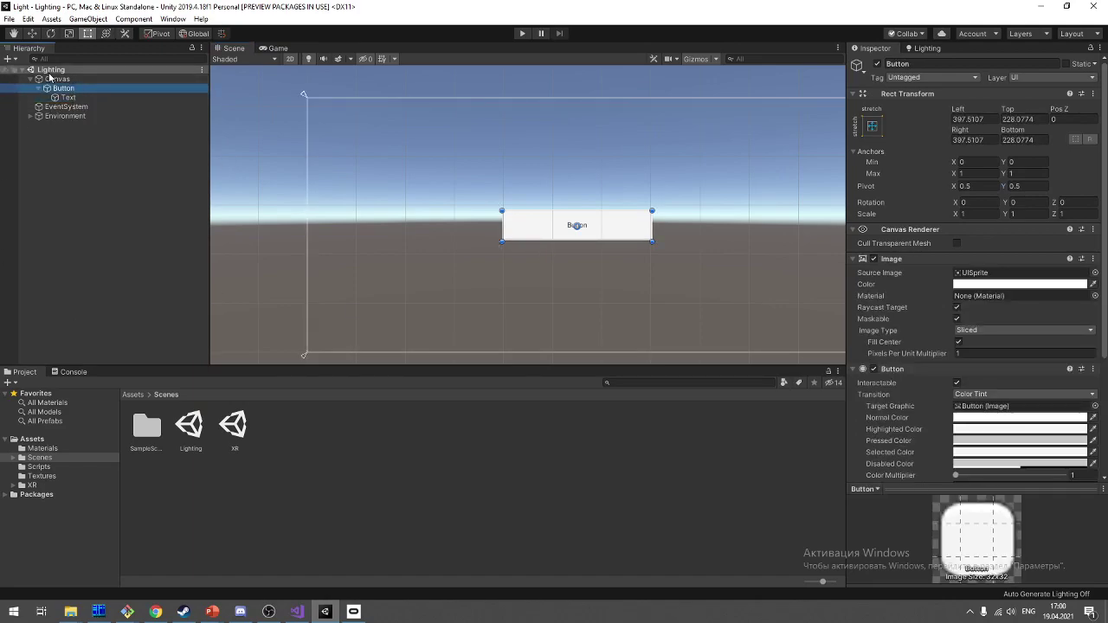
{"action": "left_click", "coordinate": [84, 78]}
{"action": "right_click", "coordinate": [84, 79]}
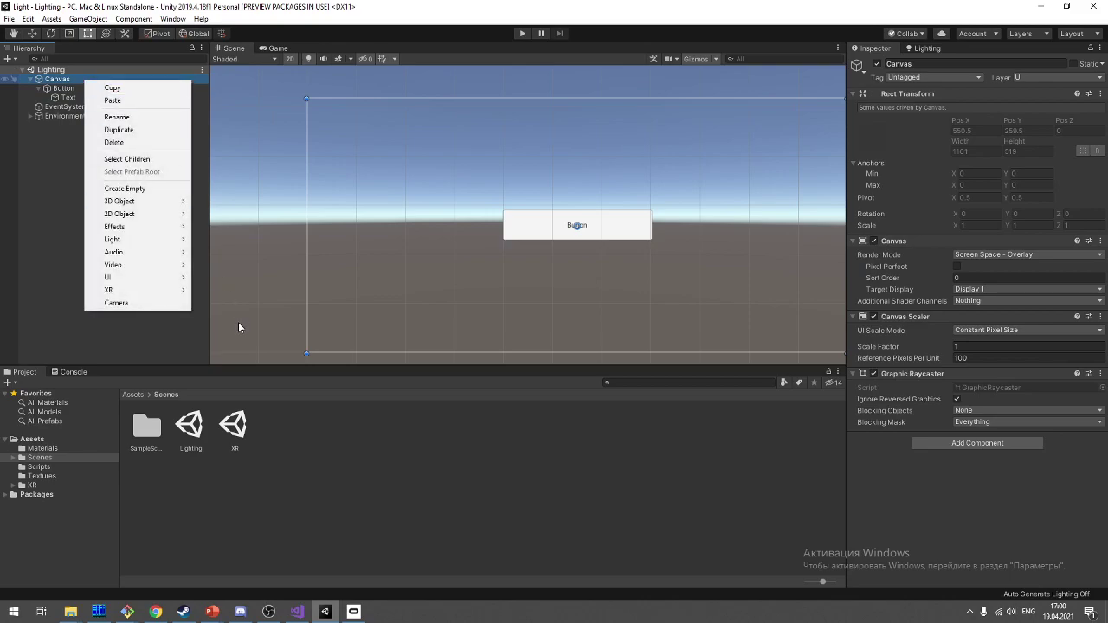
{"action": "mouse_move", "coordinate": [129, 277]}
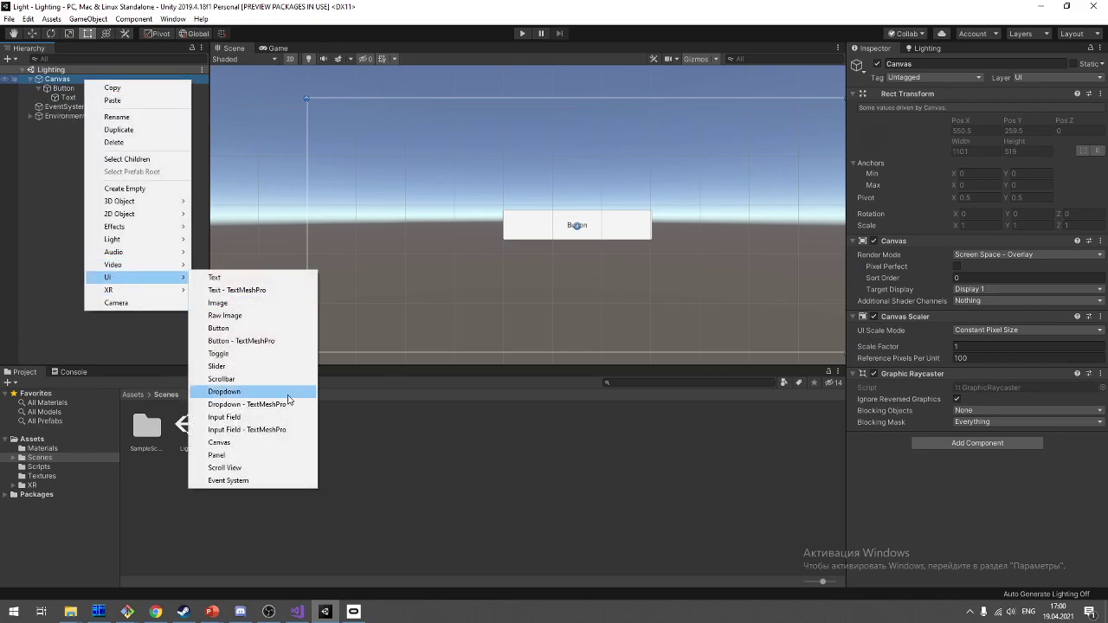
Step: Create a UI Image under the Canvas and set its colour to dark red 680000
{"action": "left_click", "coordinate": [270, 310]}
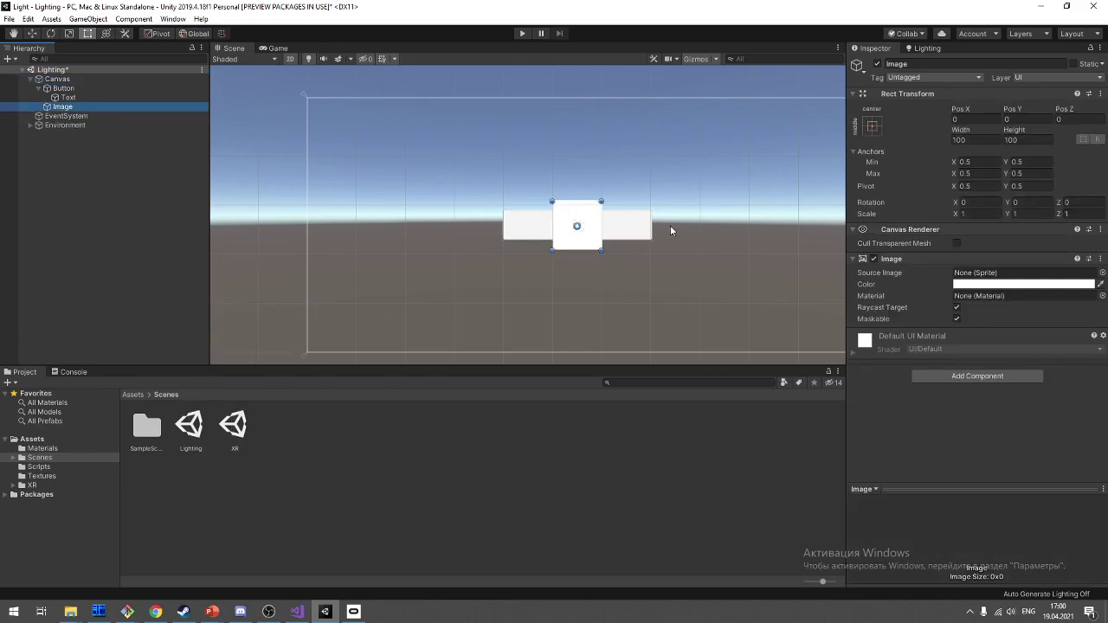
{"action": "left_click", "coordinate": [1069, 286]}
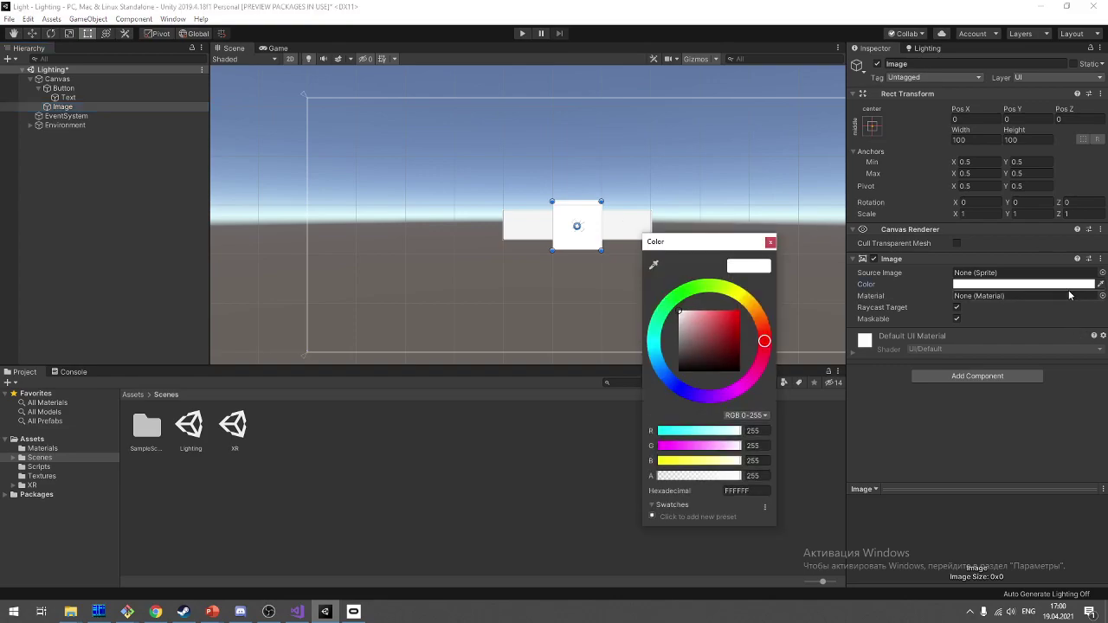
{"action": "left_click_drag", "start_coordinate": [723, 343], "coordinate": [752, 368]}
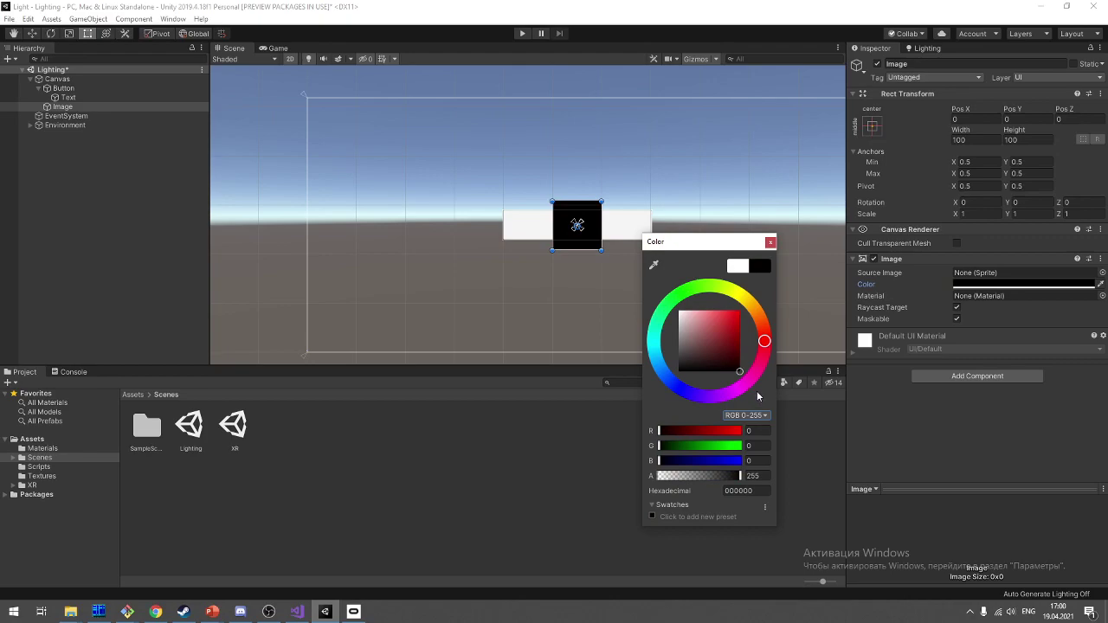
{"action": "left_click_drag", "start_coordinate": [752, 367], "coordinate": [754, 347]}
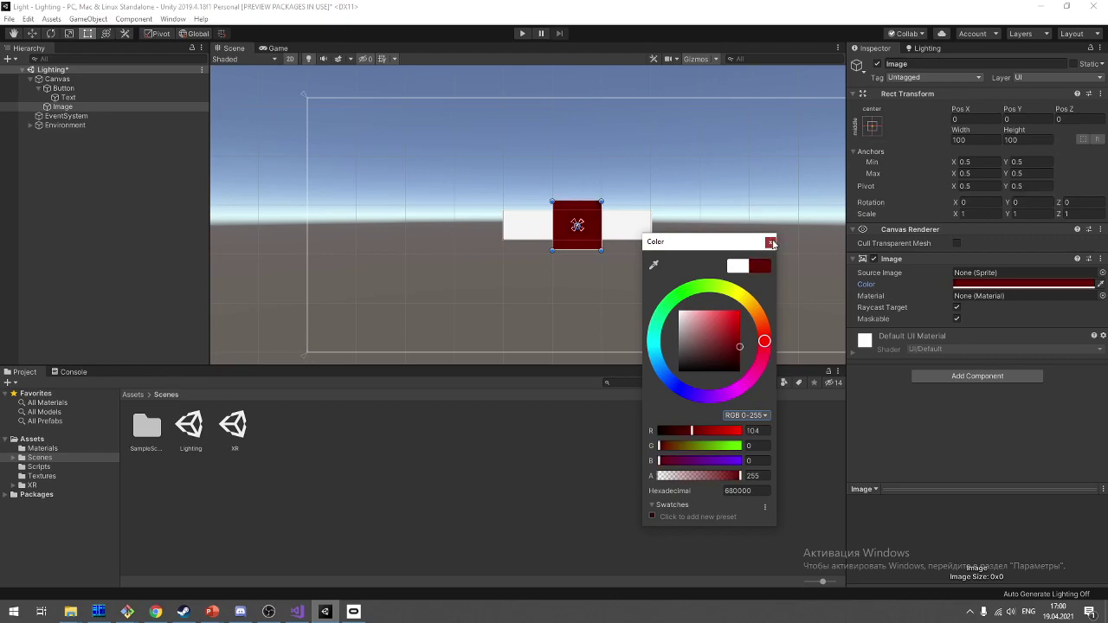
{"action": "left_click", "coordinate": [771, 241]}
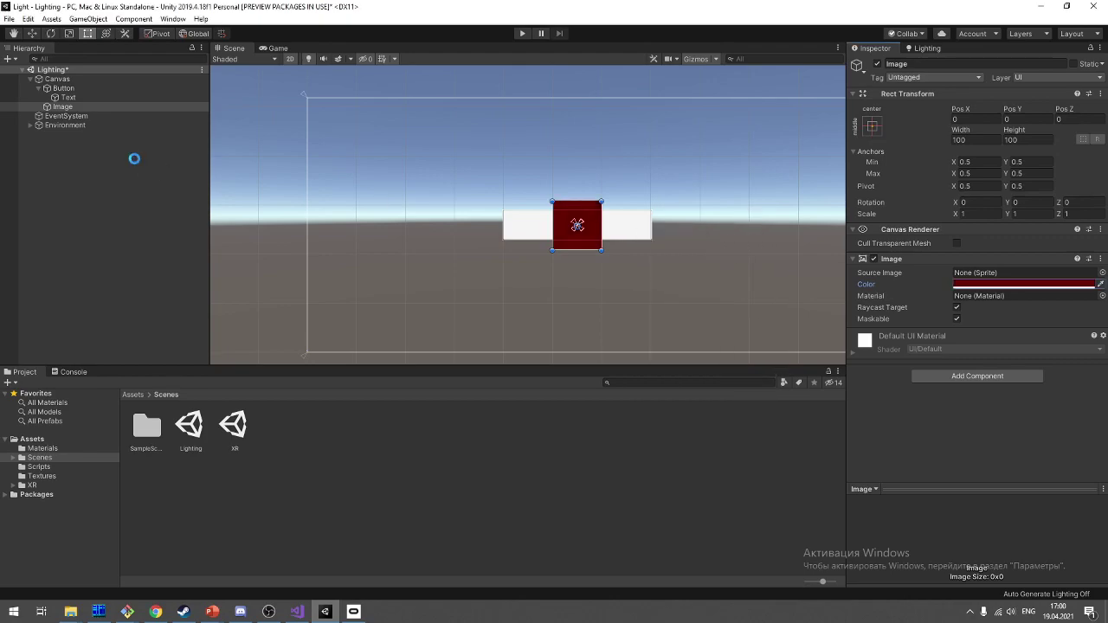
{"action": "left_click", "coordinate": [39, 88]}
Step: Move the Image above the Button, save, then parent it under the Button above Text
{"action": "left_click", "coordinate": [74, 97]}
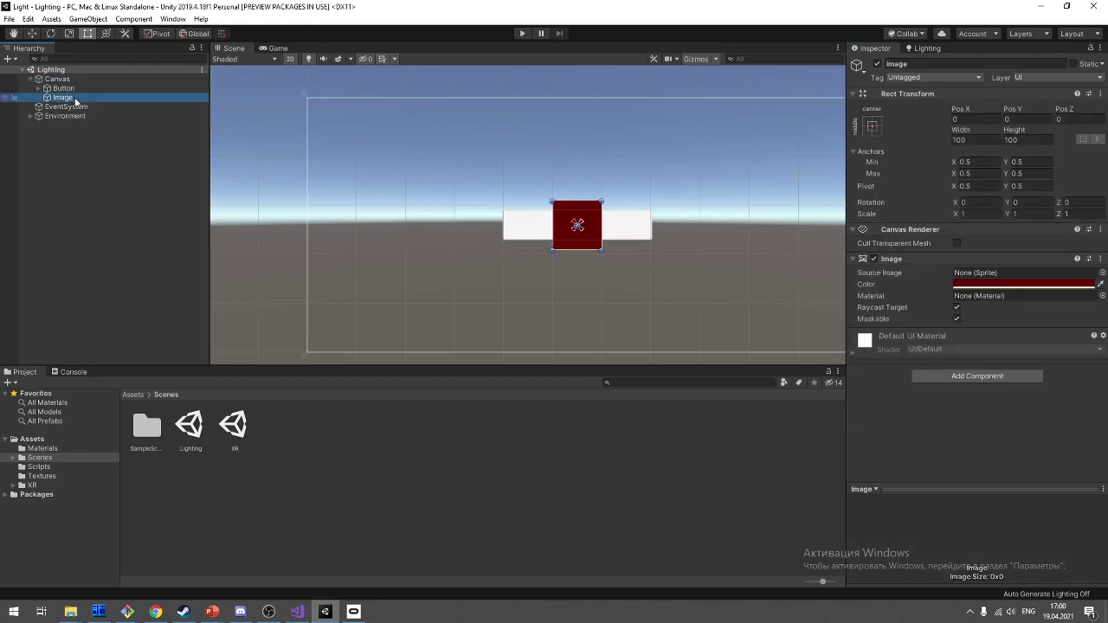
{"action": "left_click_drag", "start_coordinate": [78, 99], "coordinate": [82, 86]}
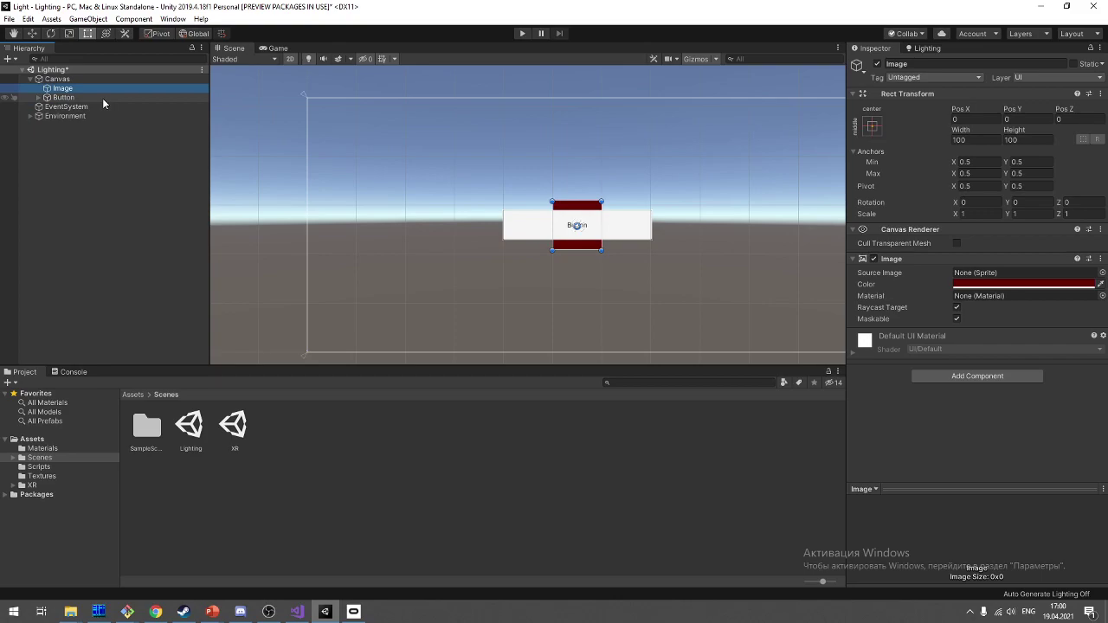
{"action": "key", "text": "ctrl+s"}
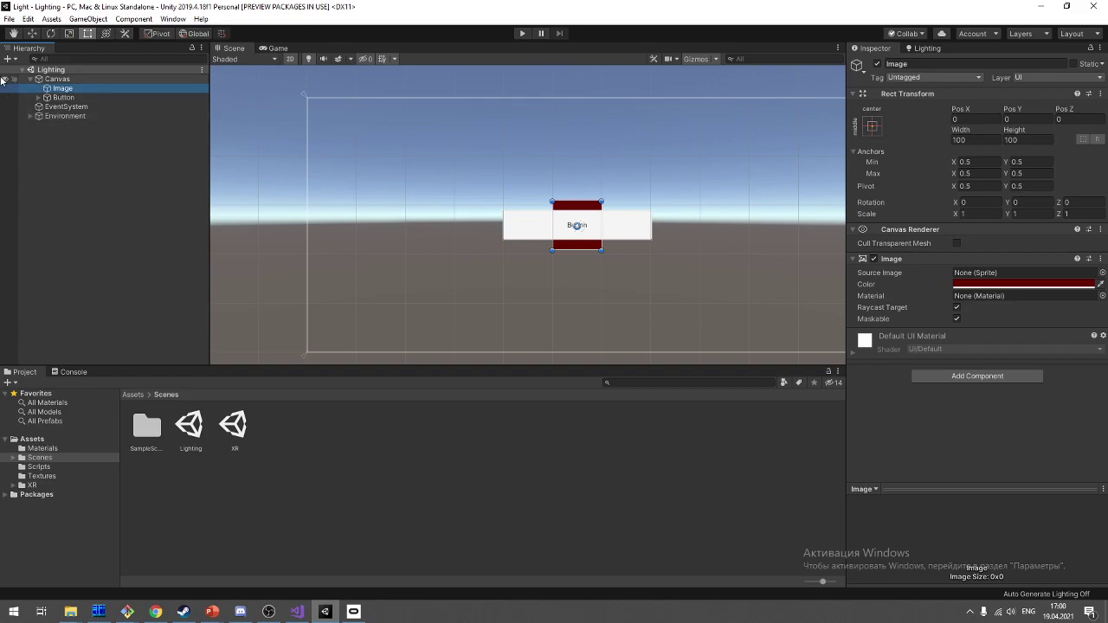
{"action": "left_click", "coordinate": [38, 97]}
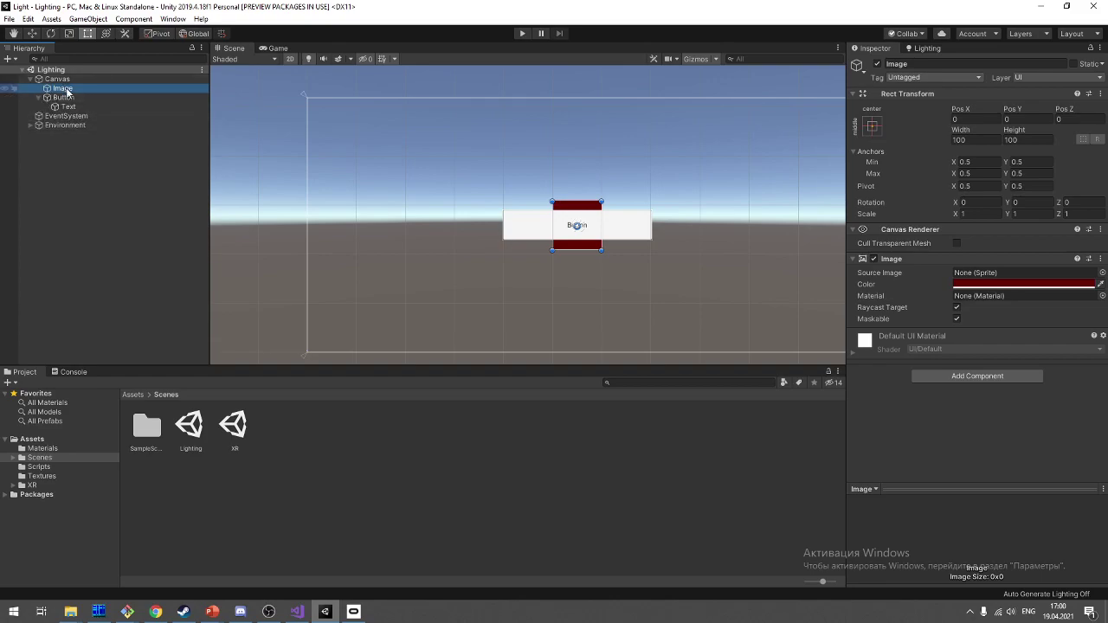
{"action": "left_click_drag", "start_coordinate": [68, 93], "coordinate": [73, 105]}
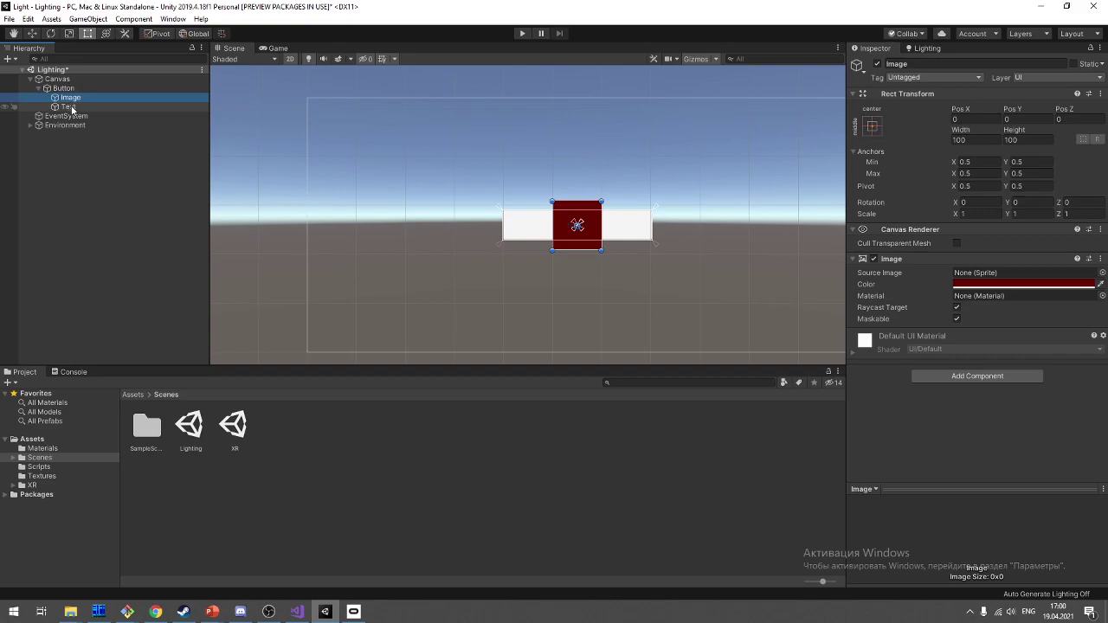
{"action": "left_click", "coordinate": [69, 107]}
Step: Set the Button's label Text colour to white and frame the button in the Scene
{"action": "scroll", "coordinate": [995, 394], "scroll_direction": "down", "scroll_amount": 2}
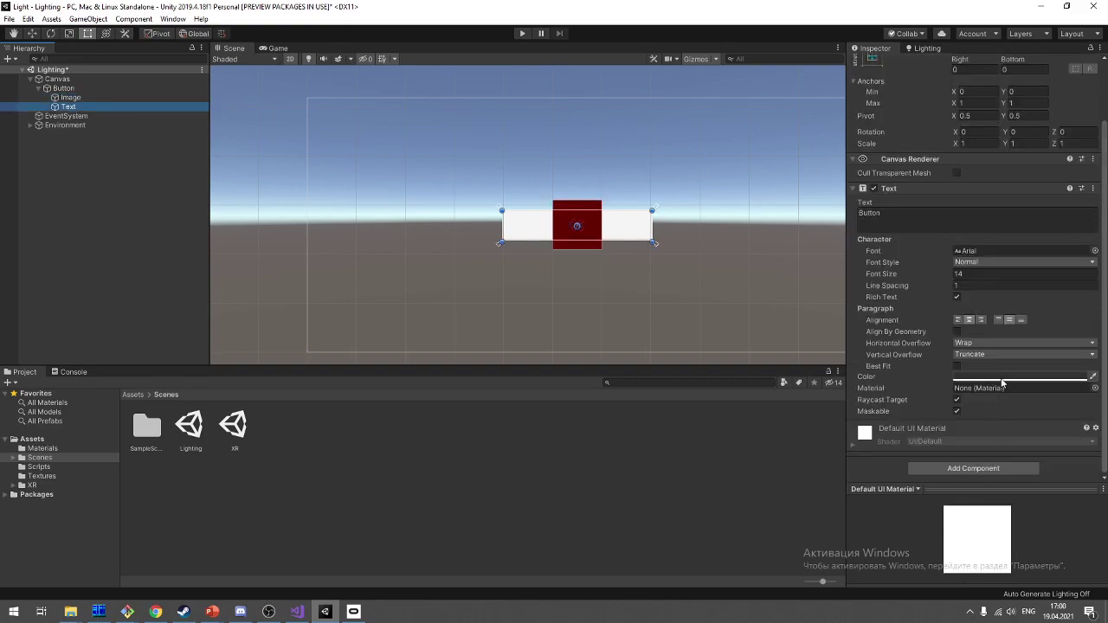
{"action": "left_click", "coordinate": [1002, 380]}
{"action": "left_click_drag", "start_coordinate": [744, 305], "coordinate": [731, 301]}
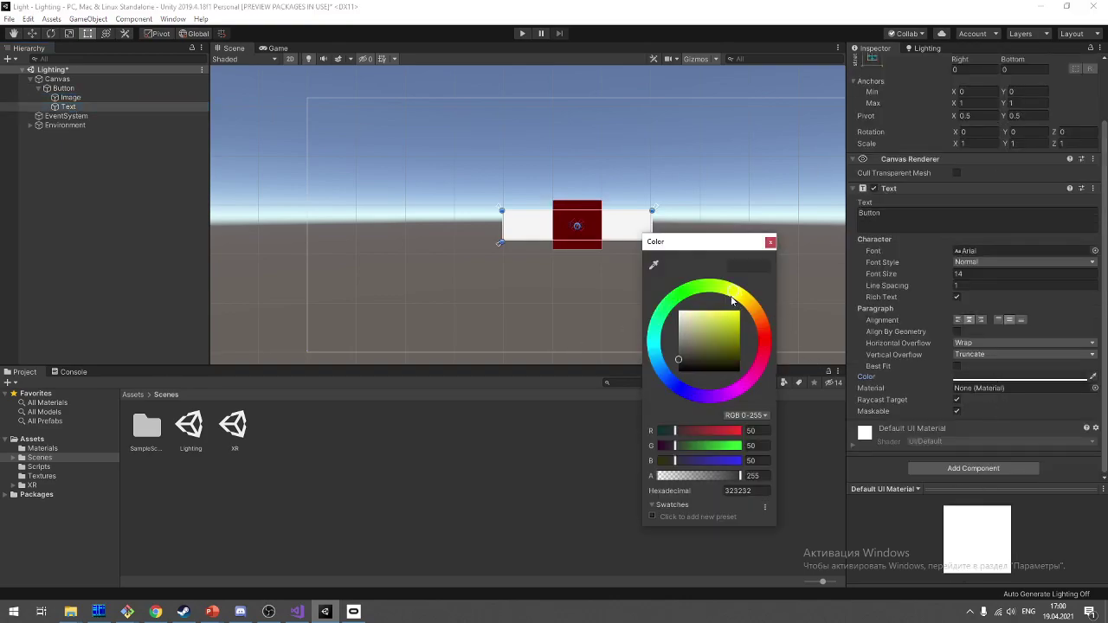
{"action": "left_click_drag", "start_coordinate": [691, 339], "coordinate": [672, 312]}
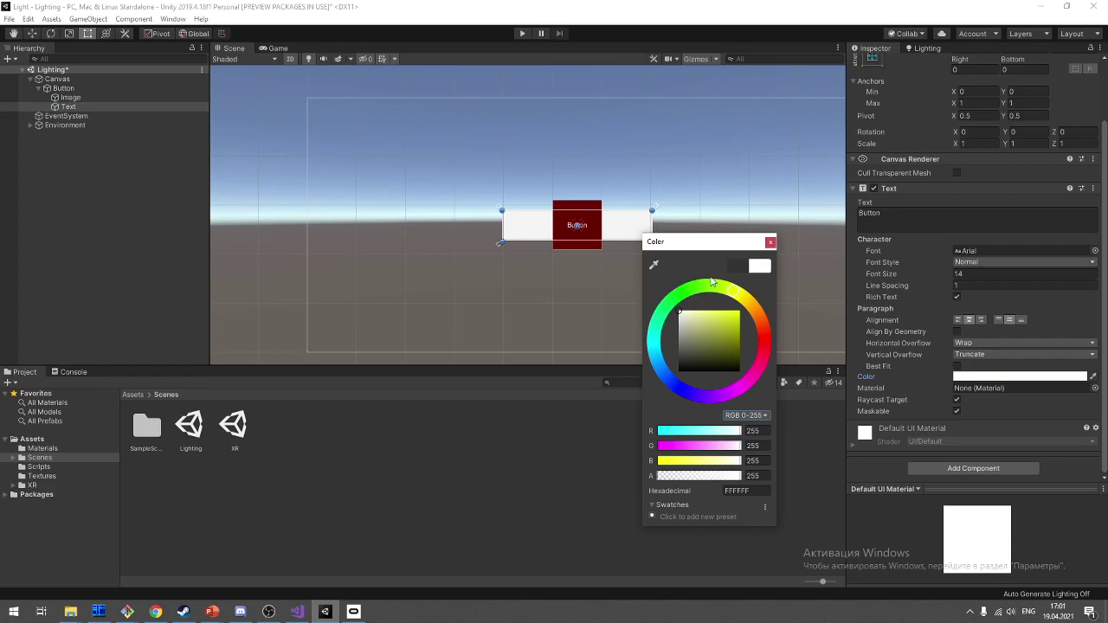
{"action": "left_click", "coordinate": [768, 244]}
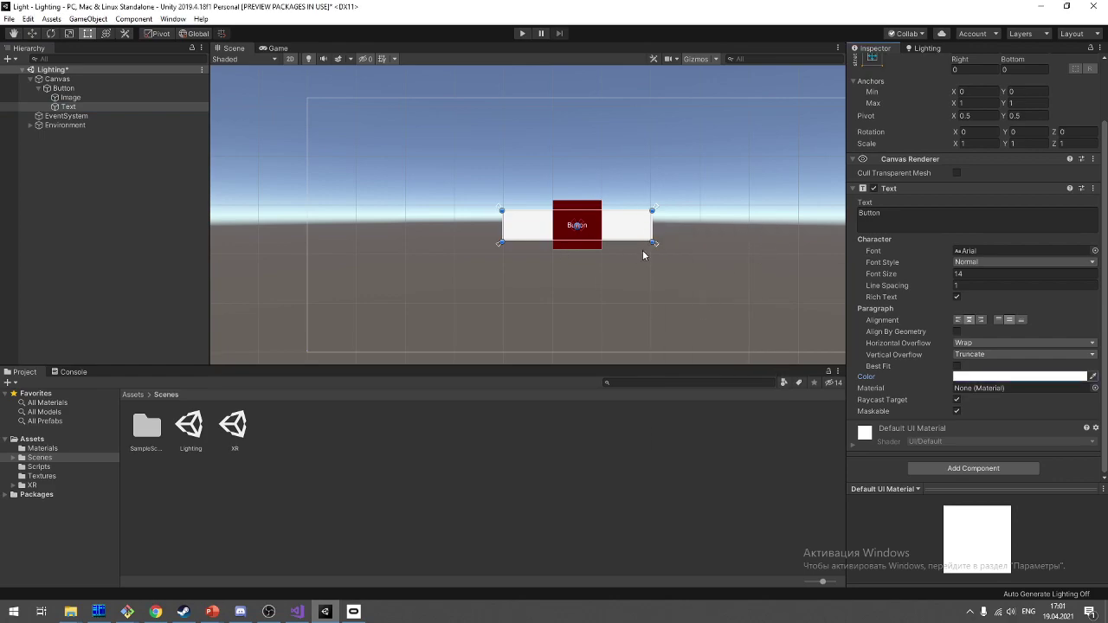
{"action": "key", "text": "f"}
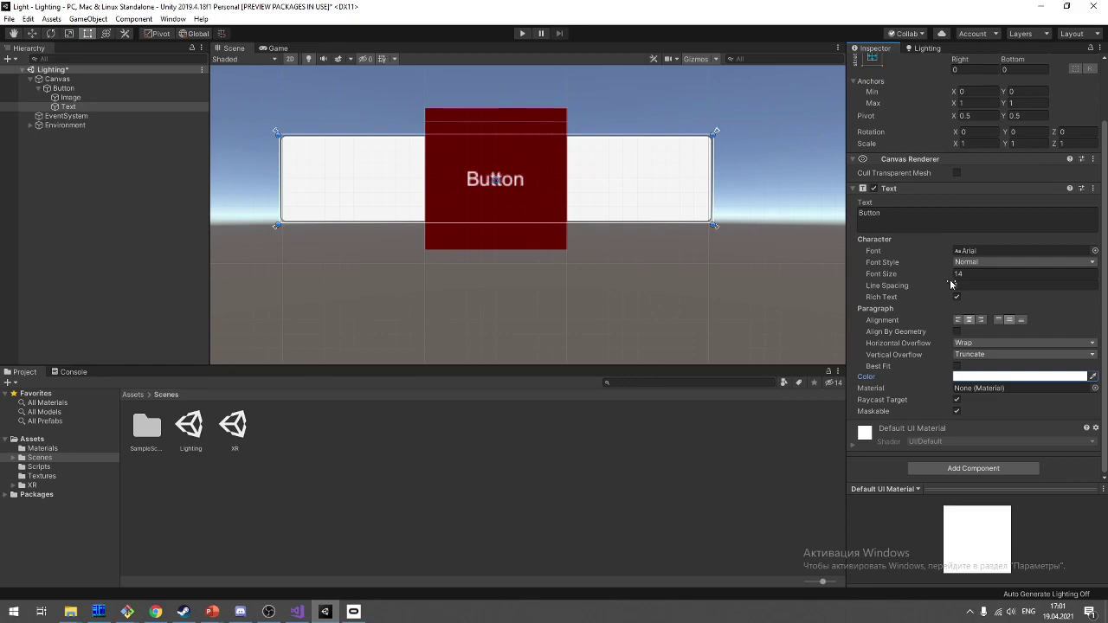
Step: Recolour the label text red E53A3A, then reselect the button in the Scene
{"action": "left_click", "coordinate": [1020, 376]}
{"action": "left_click", "coordinate": [702, 323]}
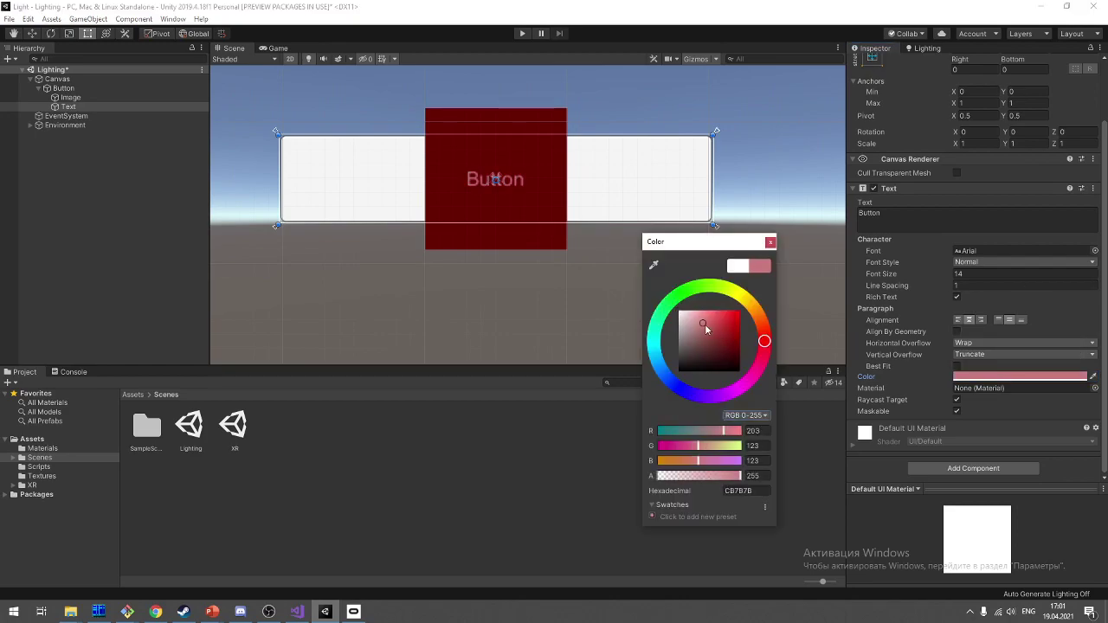
{"action": "left_click_drag", "start_coordinate": [705, 324], "coordinate": [725, 321]}
{"action": "left_click", "coordinate": [770, 243]}
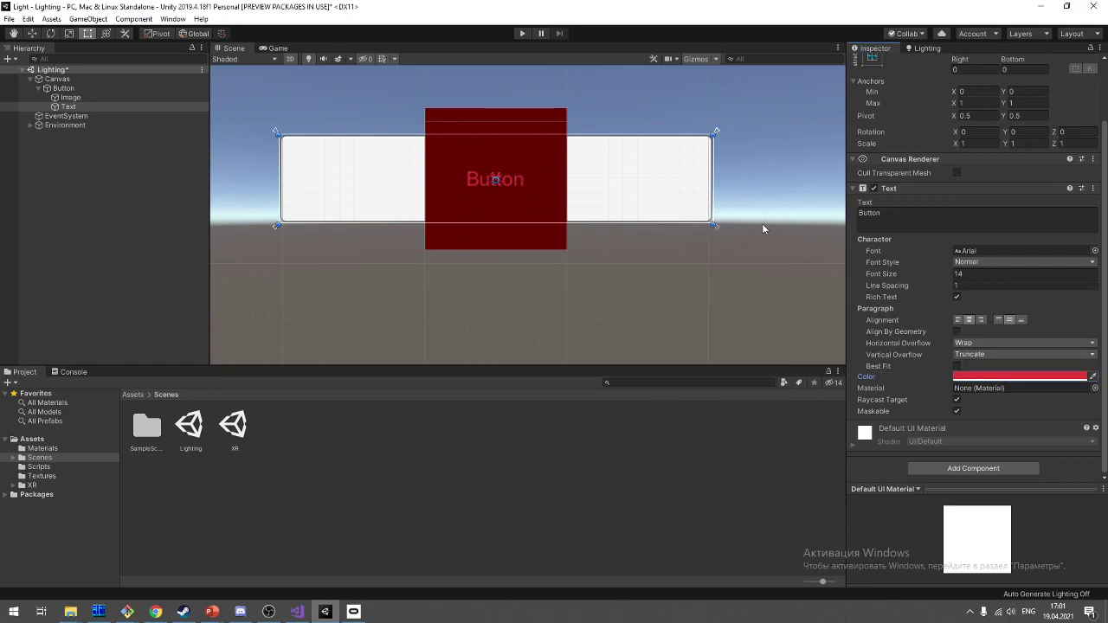
{"action": "left_click", "coordinate": [57, 79]}
{"action": "left_click", "coordinate": [527, 173]}
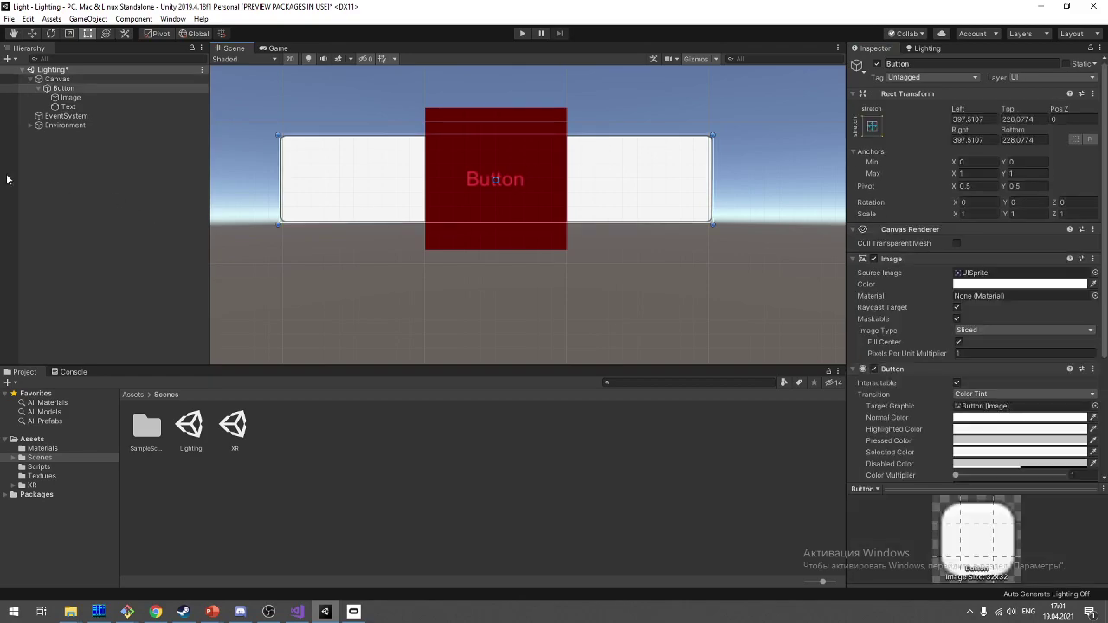
Step: Move Text above Image under the Button so the red Image covers the label, and save
{"action": "left_click", "coordinate": [81, 105]}
{"action": "left_click_drag", "start_coordinate": [81, 105], "coordinate": [84, 114]}
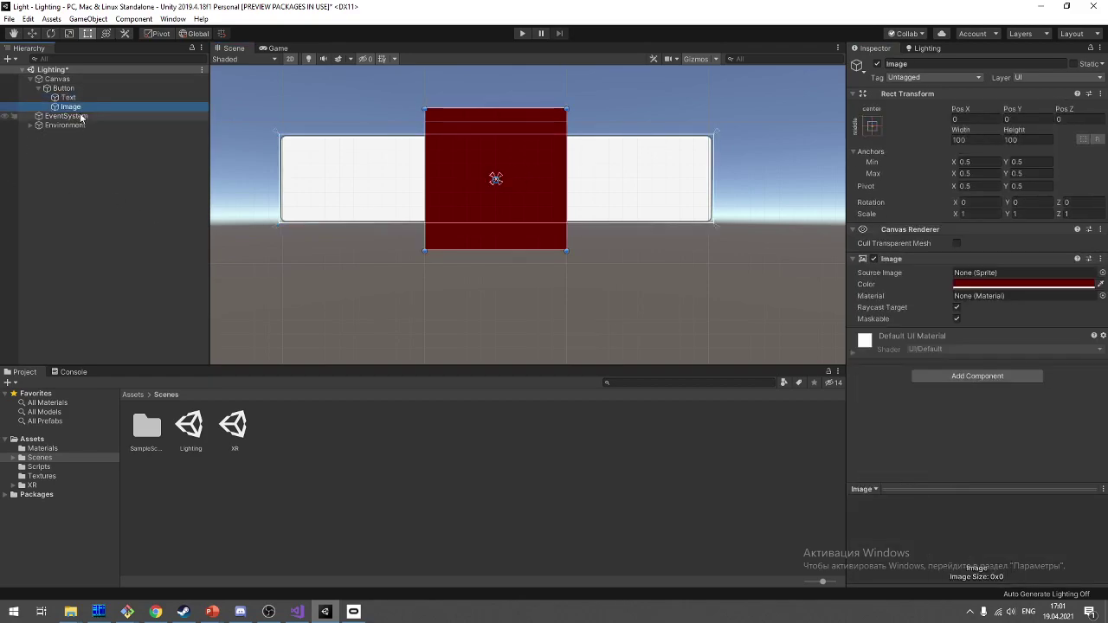
{"action": "key", "text": "ctrl+s"}
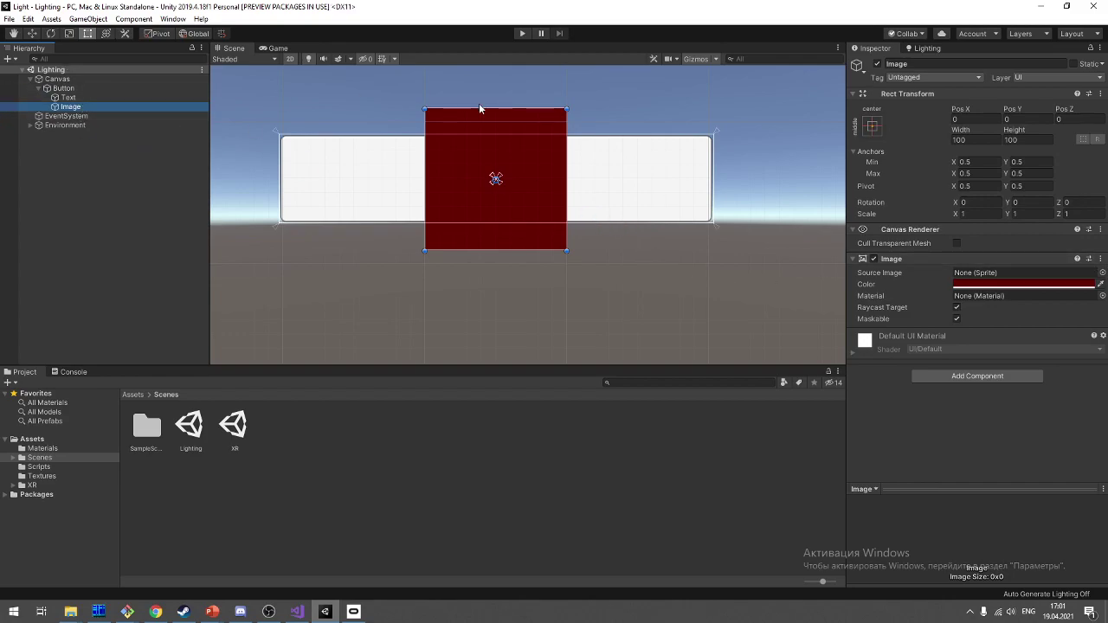
Step: Zoom out the Scene view and go back to the drawing-order slide in PowerPoint
{"action": "scroll", "coordinate": [354, 227], "scroll_direction": "down", "scroll_amount": 2}
{"action": "scroll", "coordinate": [365, 168], "scroll_direction": "down", "scroll_amount": 1}
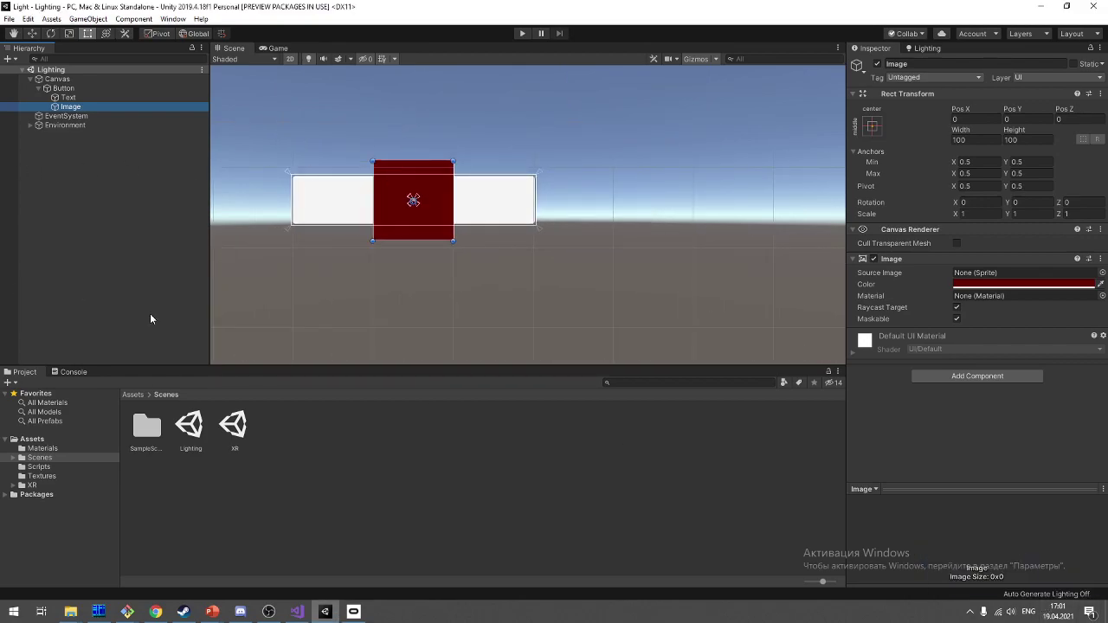
{"action": "key", "text": "alt+Tab"}
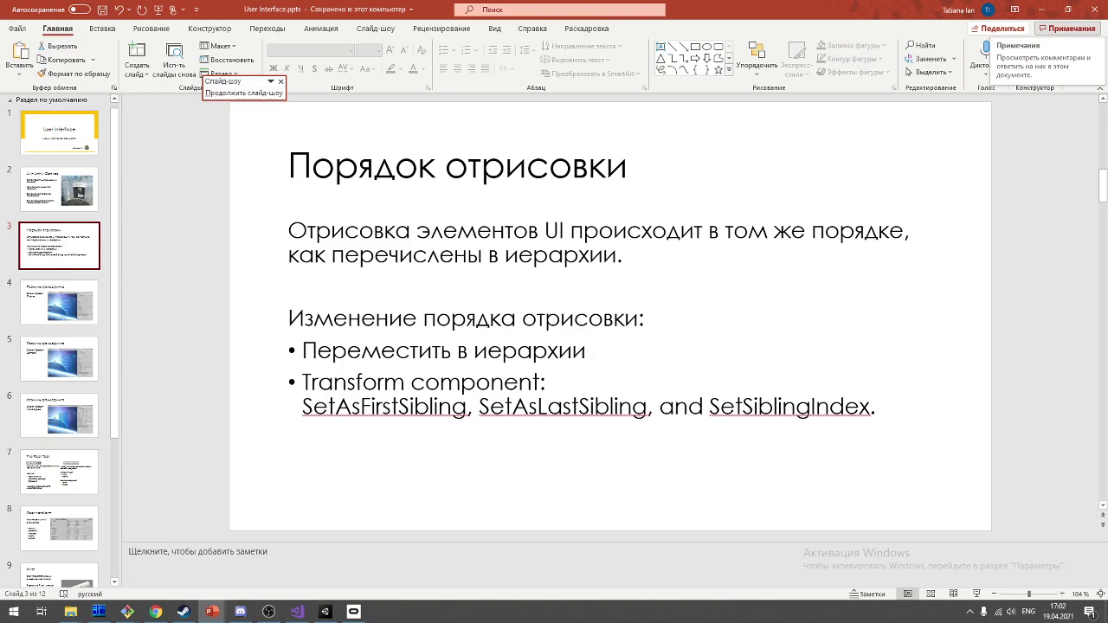
Step: Advance the presentation to slide 4, 'Режимы рендеринга', on Screen Space – Overlay
{"action": "key", "text": "Down"}
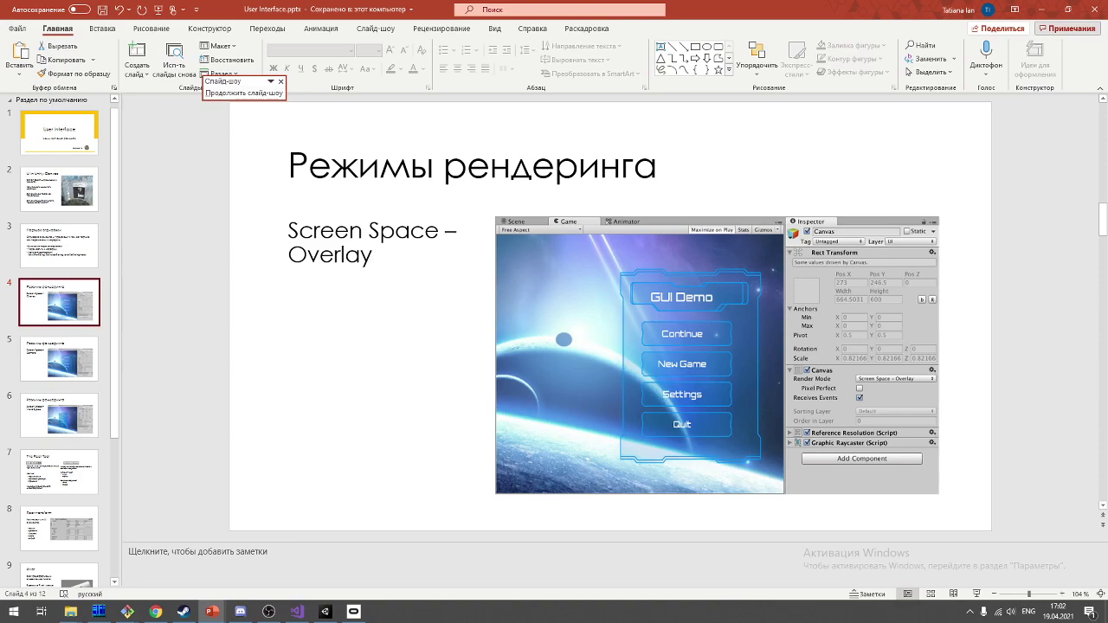
Step: Back in Unity with the Game view shown, delete the Button's Image child
{"action": "left_click", "coordinate": [325, 612]}
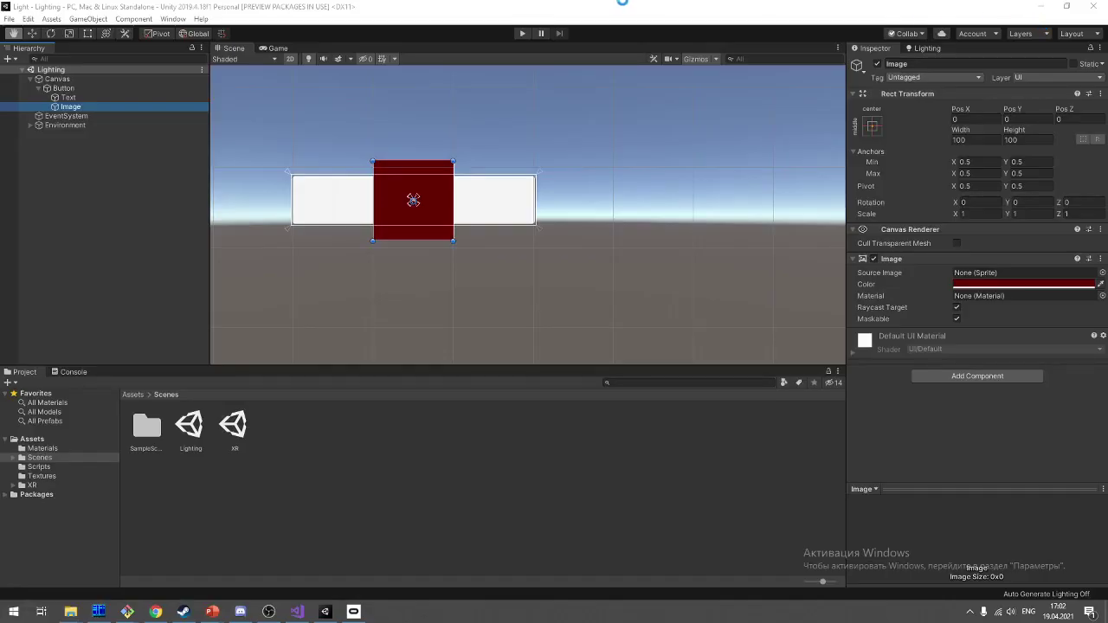
{"action": "left_click", "coordinate": [276, 49]}
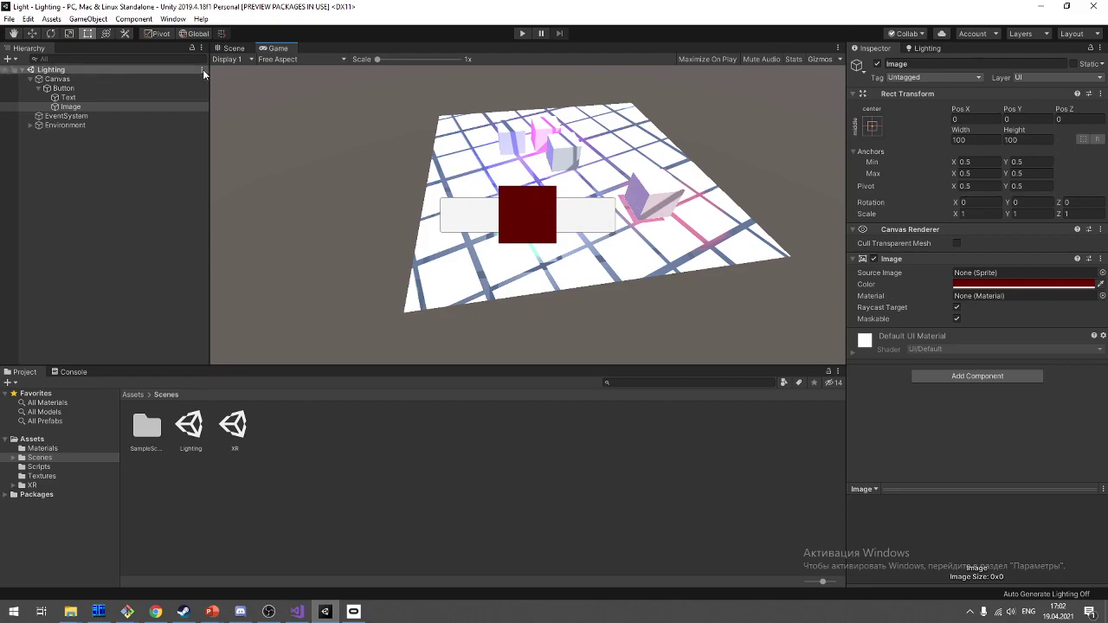
{"action": "left_click", "coordinate": [99, 87]}
{"action": "left_click", "coordinate": [104, 97]}
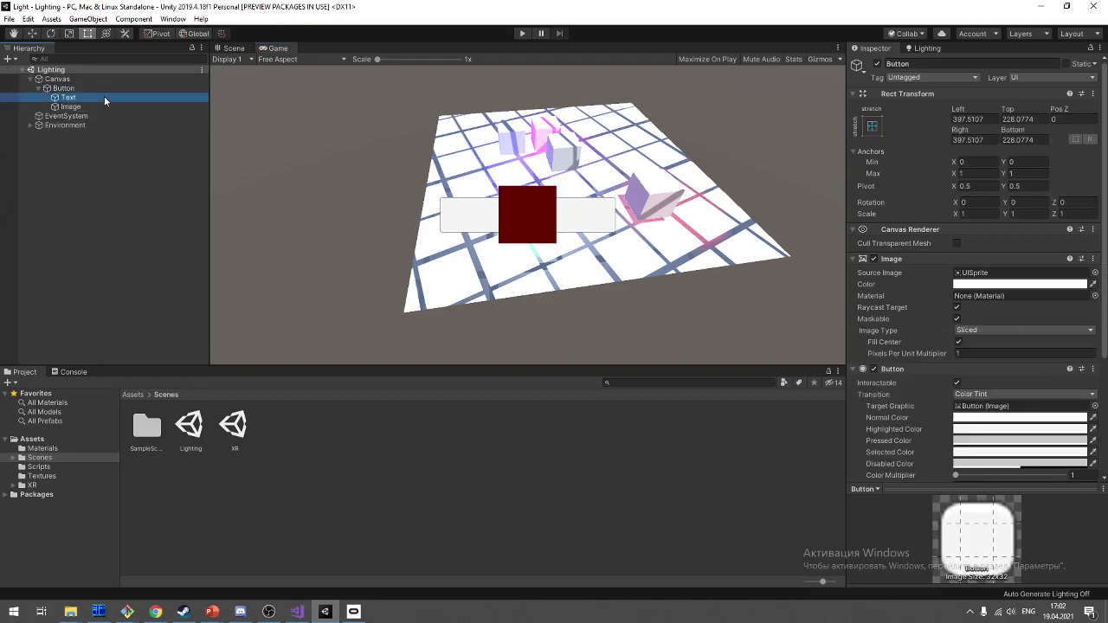
{"action": "left_click", "coordinate": [151, 104]}
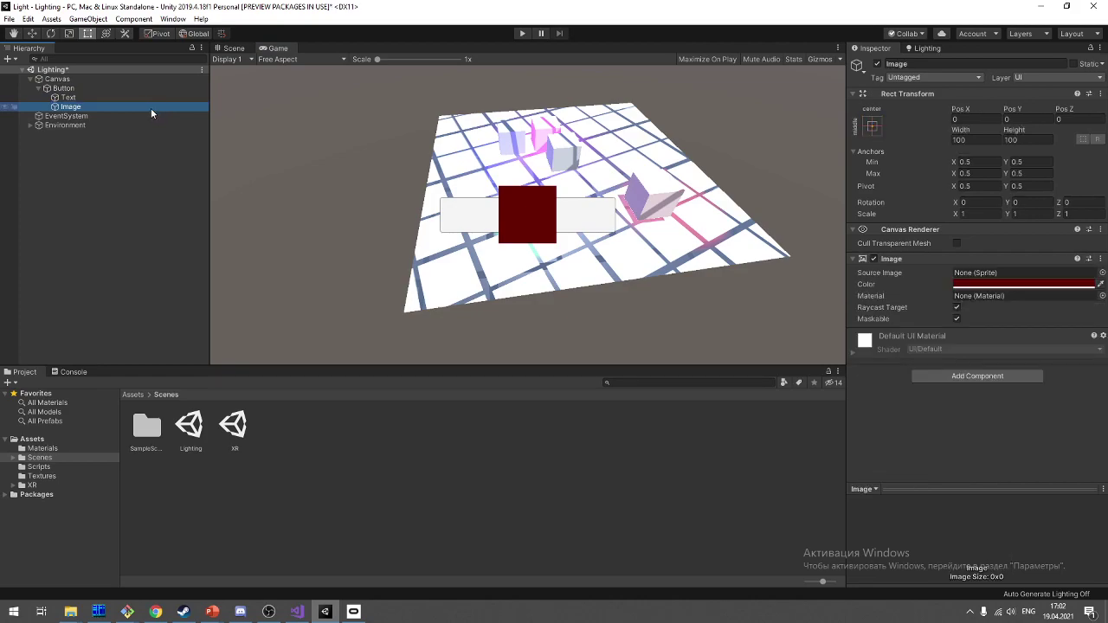
{"action": "left_click", "coordinate": [151, 108]}
{"action": "key", "text": "Escape"}
{"action": "key", "text": "Delete"}
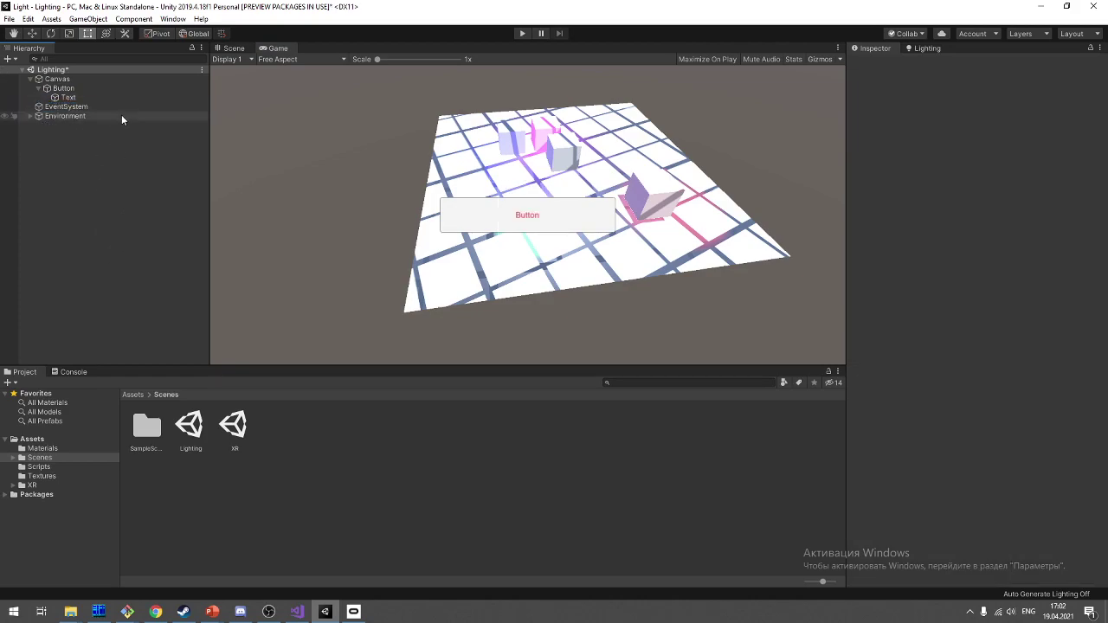
Step: Change the button's Text label to 'Start game' and save the scene
{"action": "left_click", "coordinate": [121, 97]}
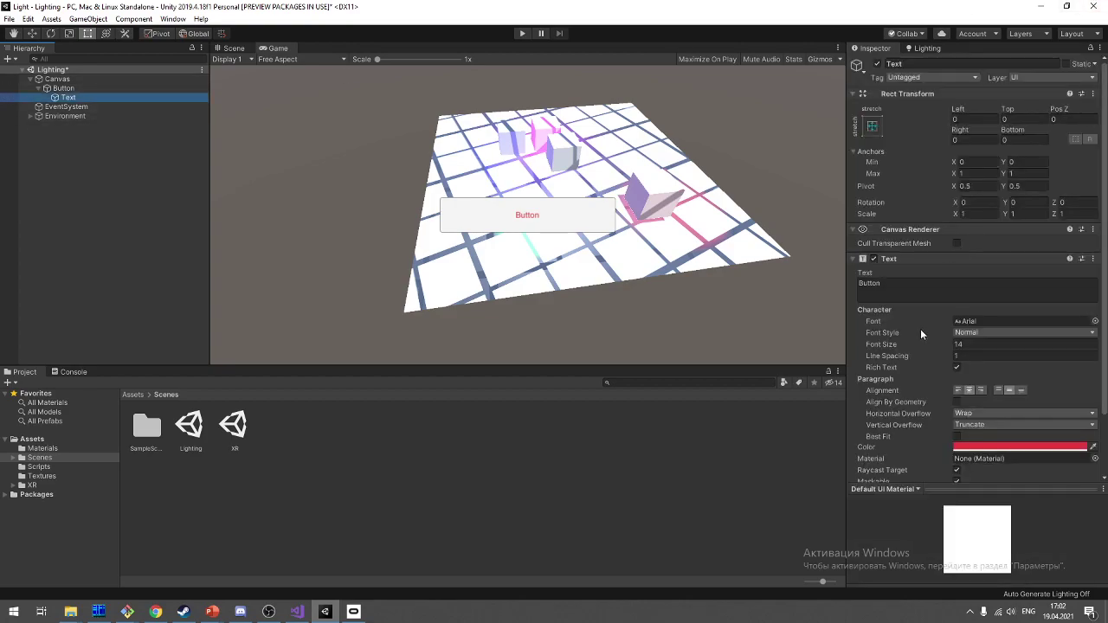
{"action": "left_click", "coordinate": [950, 283]}
{"action": "type", "text": "Start game"}
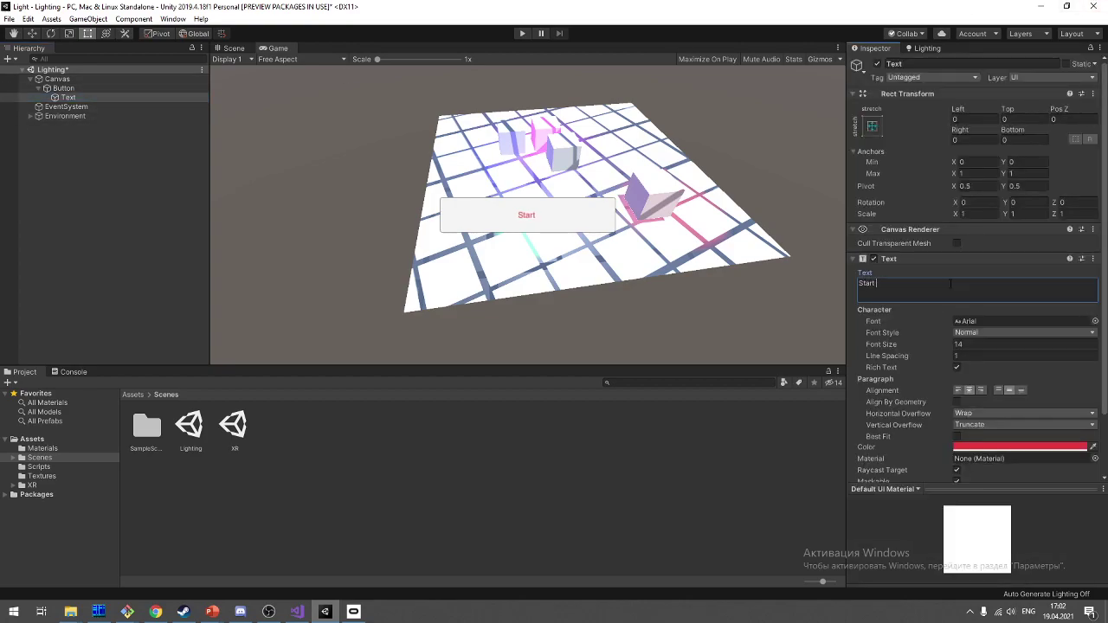
{"action": "key", "text": "ctrl+s"}
Step: Set the label's Font Style to Bold and Font Size to 24
{"action": "left_click", "coordinate": [1023, 332]}
{"action": "left_click", "coordinate": [1006, 358]}
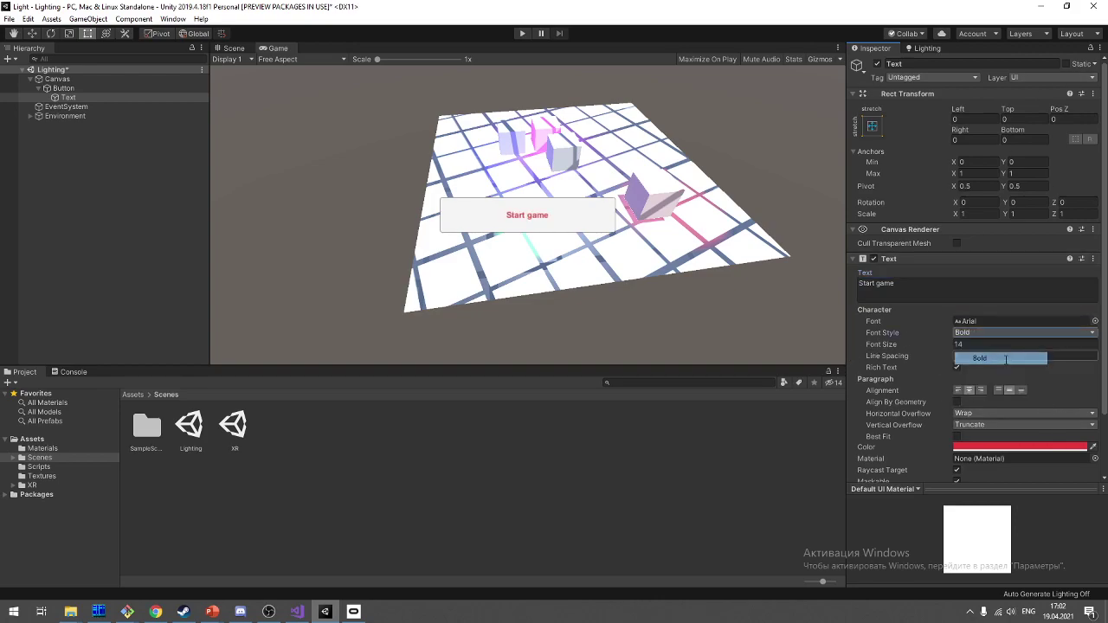
{"action": "left_click", "coordinate": [1024, 344]}
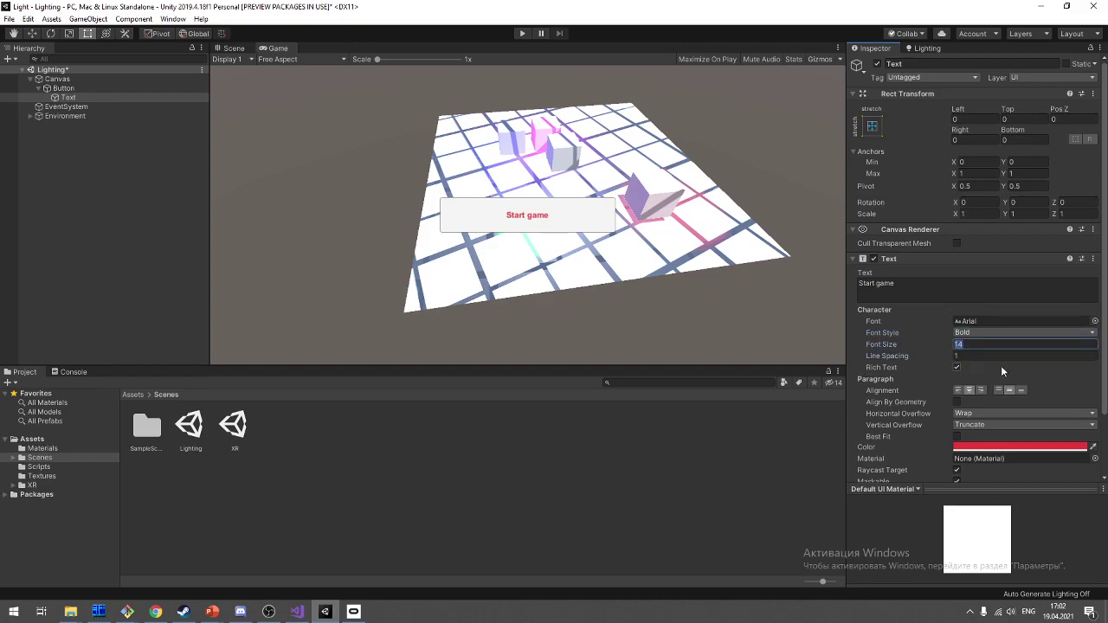
{"action": "type", "text": "2"}
{"action": "type", "text": "4"}
{"action": "key", "text": "ctrl+s"}
{"action": "scroll", "coordinate": [934, 216], "scroll_direction": "down", "scroll_amount": 3}
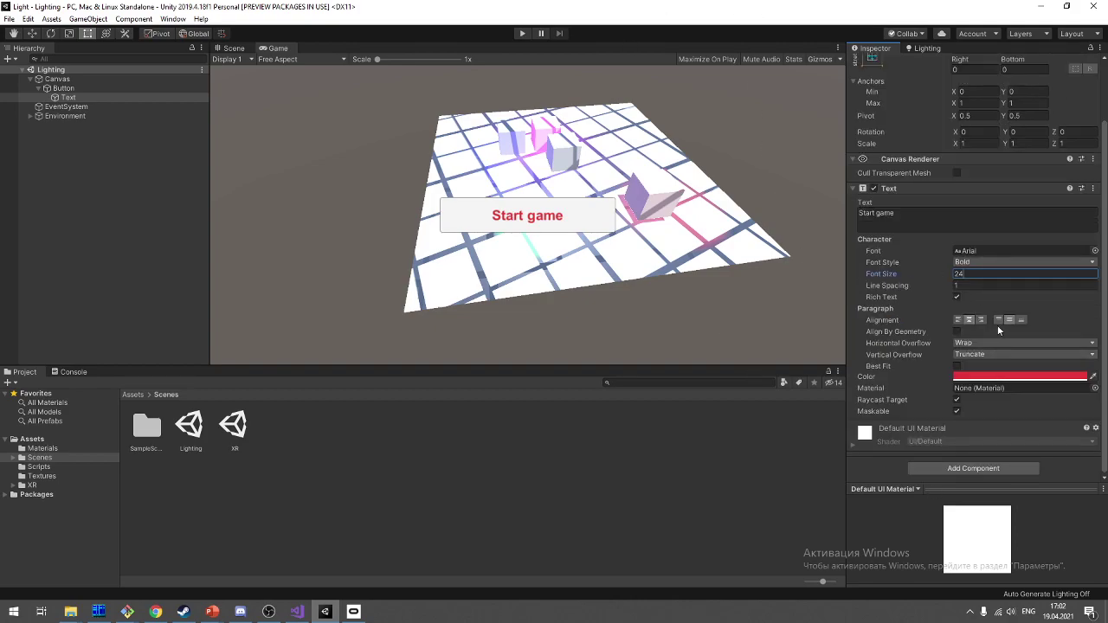
{"action": "left_click", "coordinate": [969, 333]}
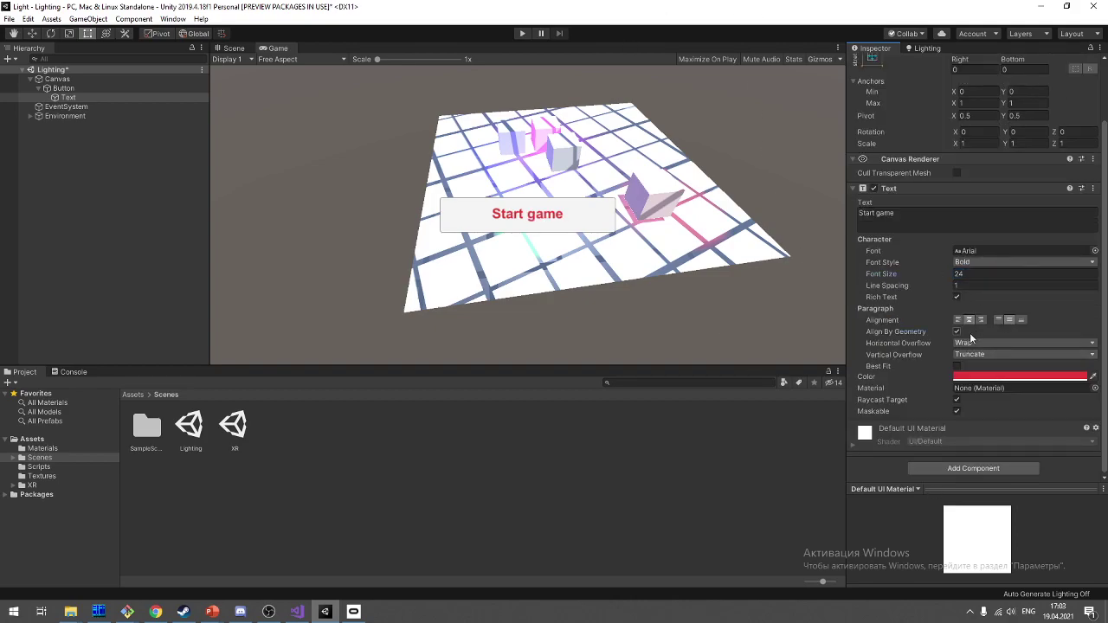
{"action": "left_click", "coordinate": [73, 198]}
{"action": "key", "text": "alt+Tab"}
{"action": "key", "text": "alt+Tab"}
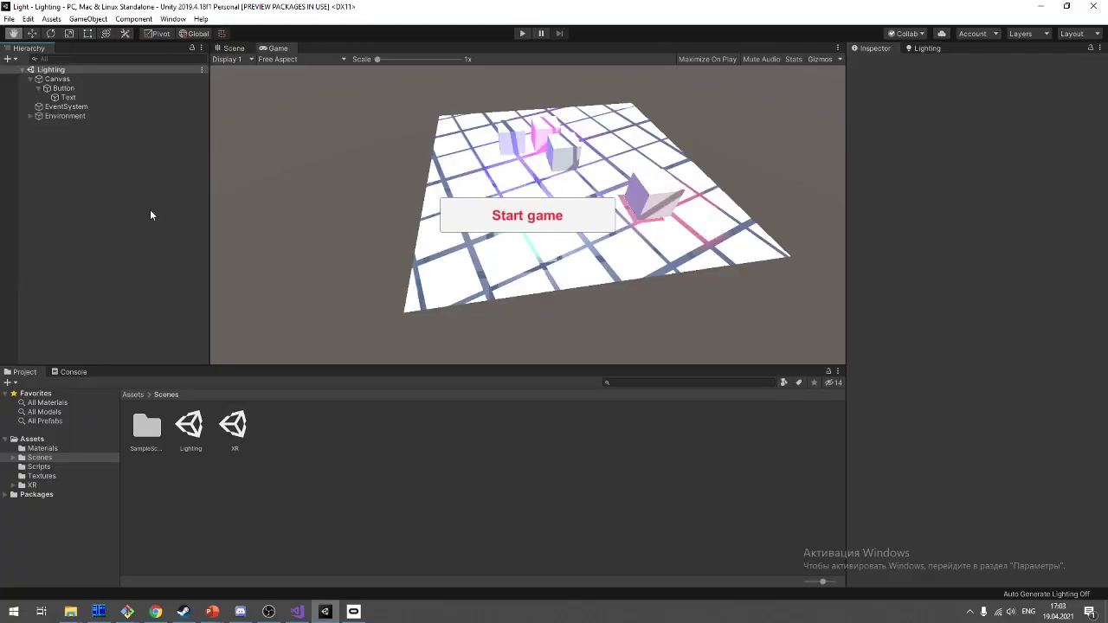
{"action": "key", "text": "alt+Tab"}
{"action": "key", "text": "alt+Tab"}
Step: In the Scene view, set the Canvas Render Mode to Screen Space - Camera
{"action": "left_click", "coordinate": [232, 48]}
{"action": "left_click", "coordinate": [57, 78]}
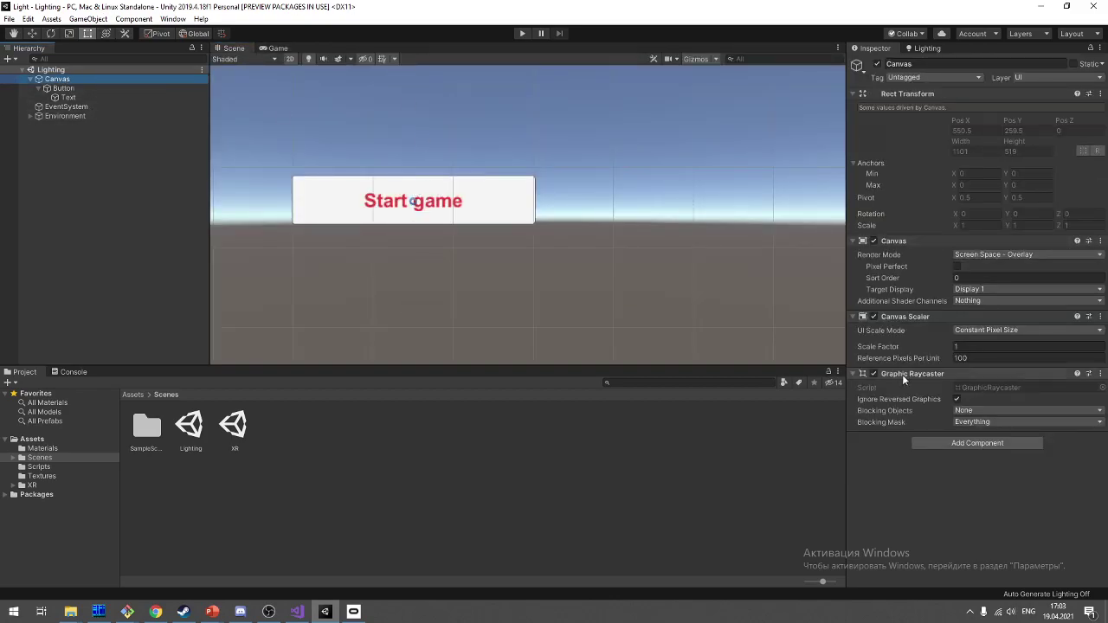
{"action": "left_click", "coordinate": [1007, 257]}
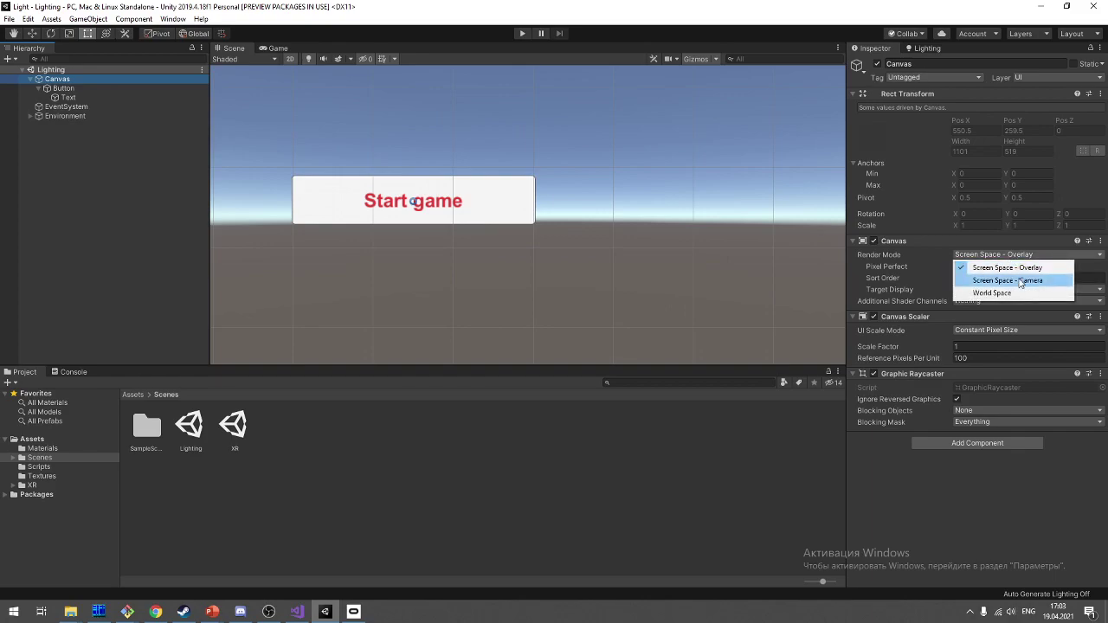
{"action": "left_click", "coordinate": [1022, 280]}
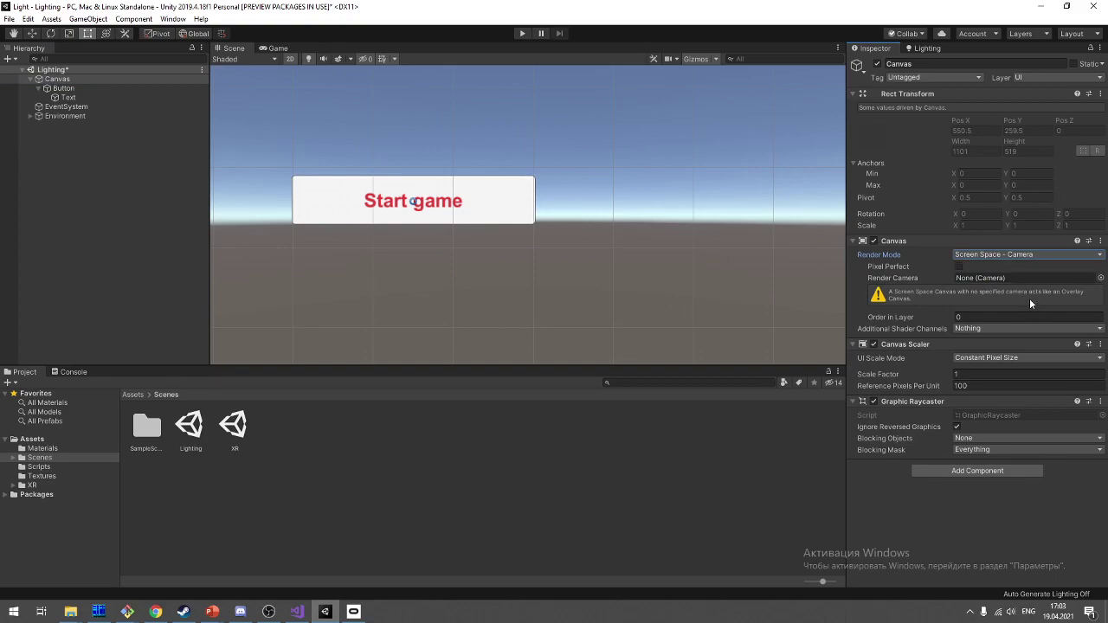
Step: Scroll the presentation to slide 5, 'Screen Space – Camera', then return to Unity
{"action": "key", "text": "alt+Tab"}
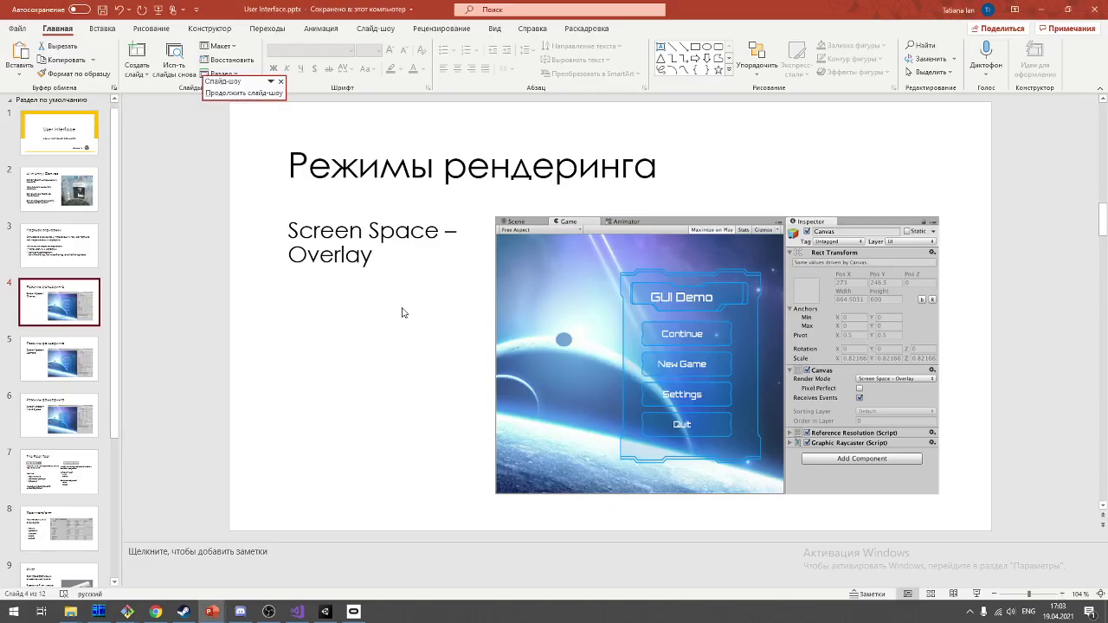
{"action": "scroll", "coordinate": [401, 313], "scroll_direction": "down", "scroll_amount": 1}
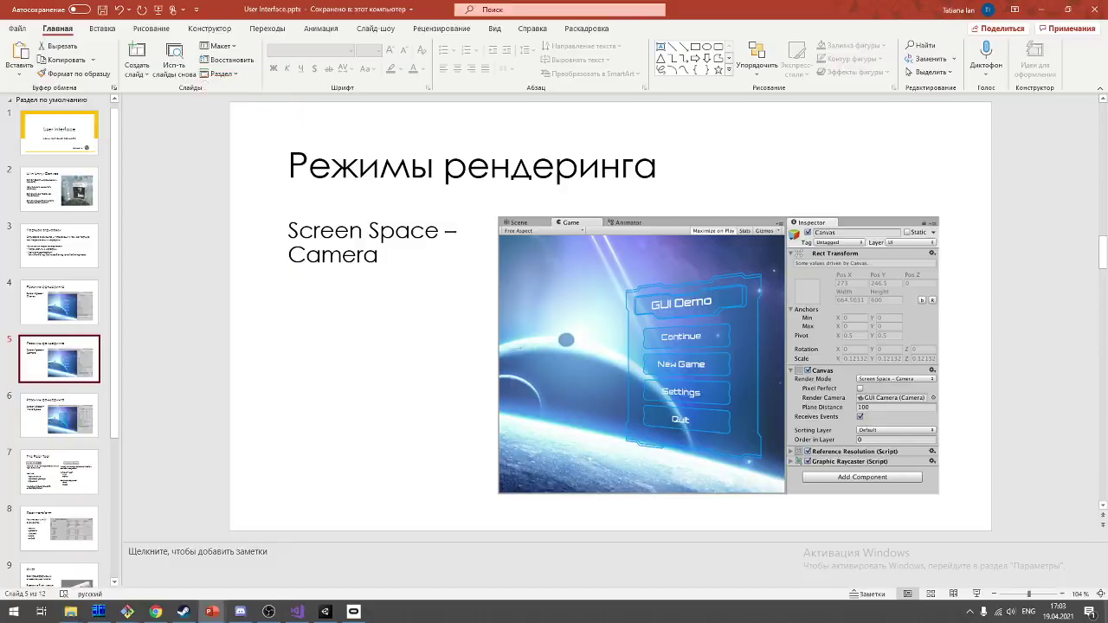
{"action": "key", "text": "alt+Tab"}
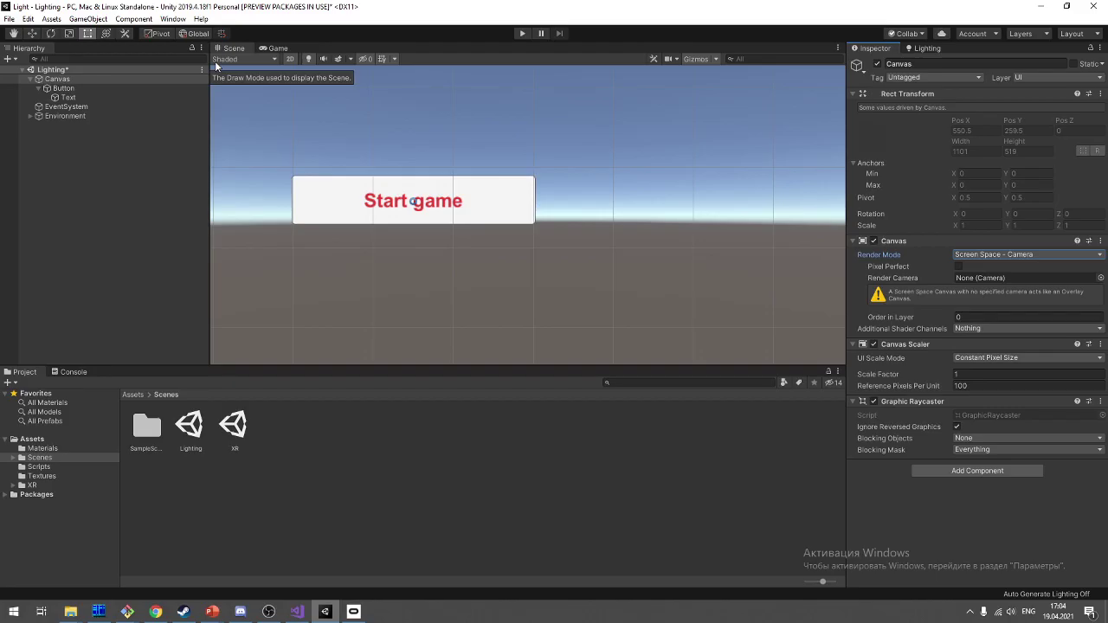
Step: Bring PowerPoint forward on slide 6 about the World Space render mode
{"action": "key", "text": "alt+Tab"}
{"action": "key", "text": "Page_Down"}
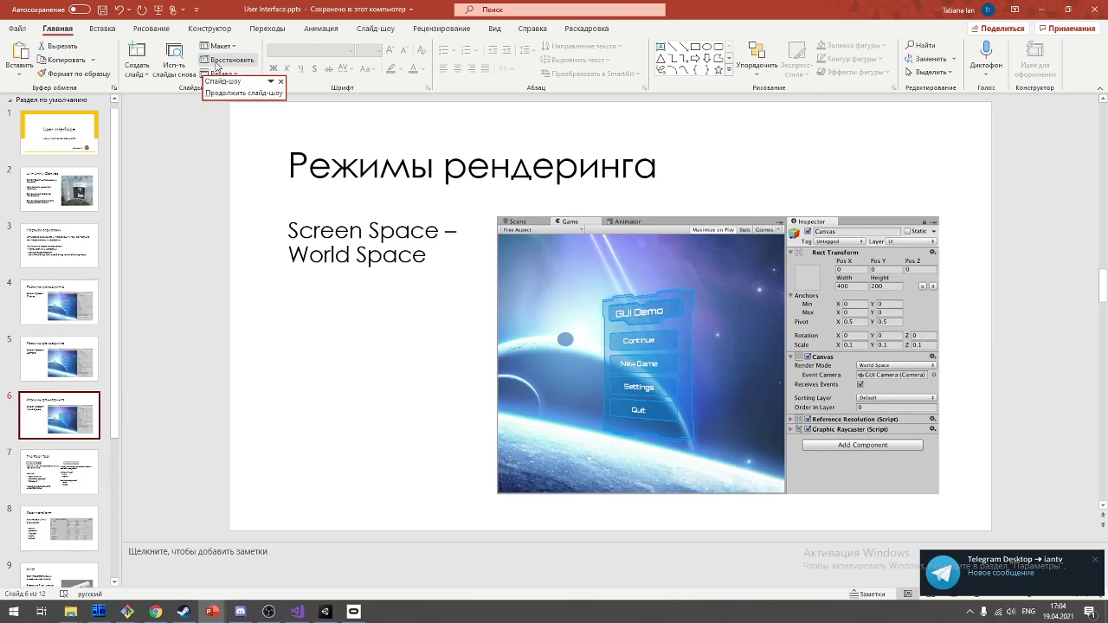
Step: Leave the World Space slide and return to the Unity editor
{"action": "key", "text": "alt+Tab"}
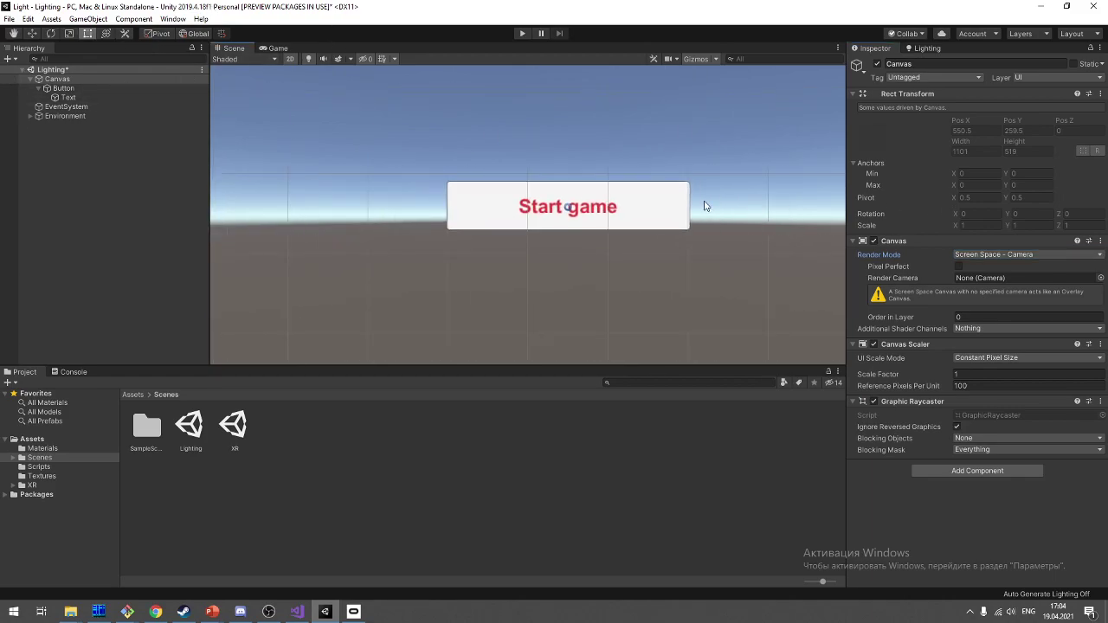
Step: Set the Canvas Render Mode to World Space and frame the canvas rectangle in the Scene view
{"action": "left_click", "coordinate": [994, 256]}
{"action": "left_click", "coordinate": [994, 293]}
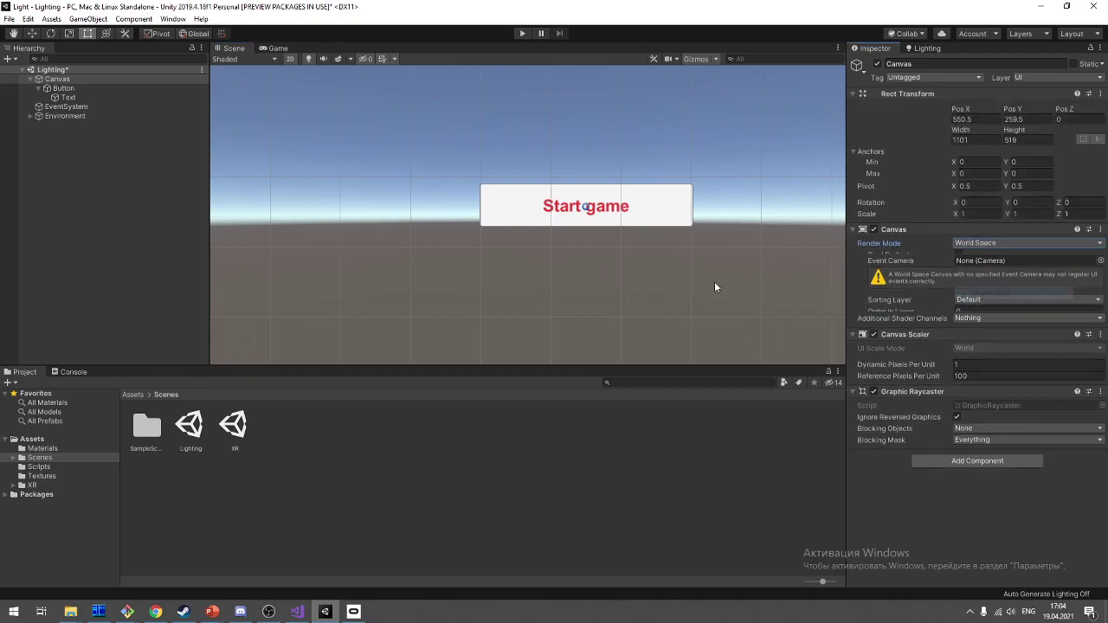
{"action": "scroll", "coordinate": [631, 266], "scroll_direction": "down", "scroll_amount": 5}
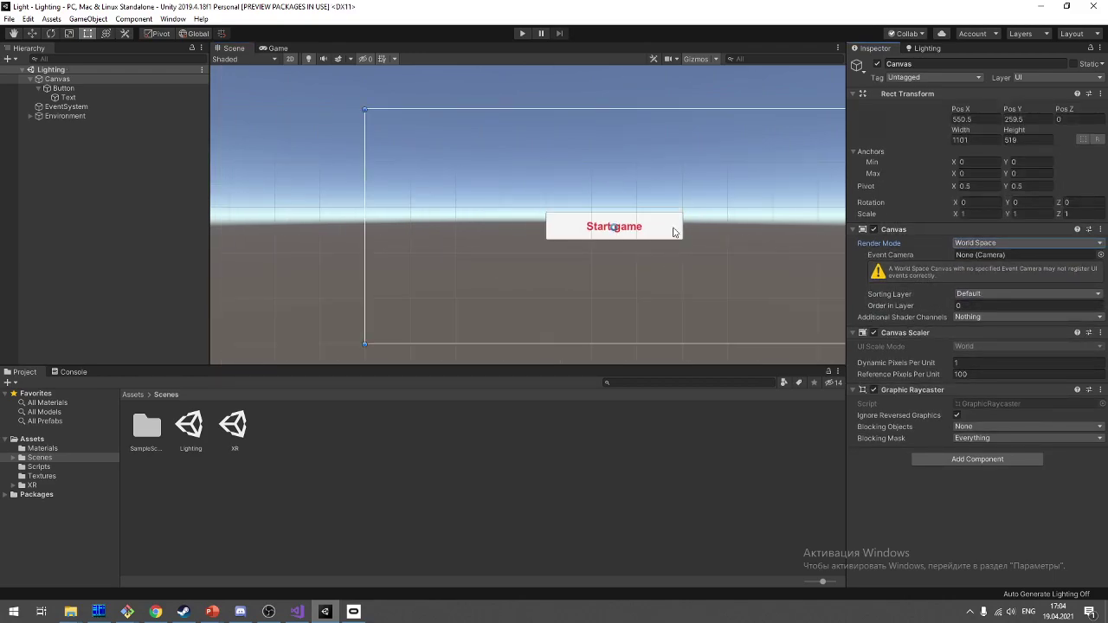
{"action": "left_click_drag", "start_coordinate": [603, 230], "coordinate": [581, 165]}
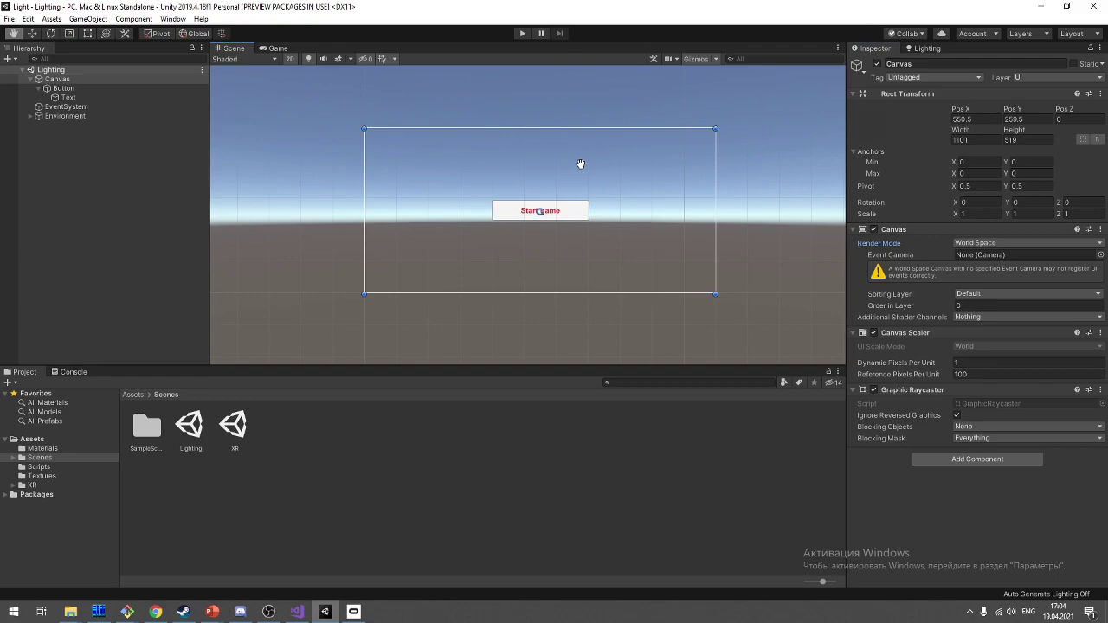
{"action": "key", "text": "t"}
{"action": "left_click", "coordinate": [39, 88]}
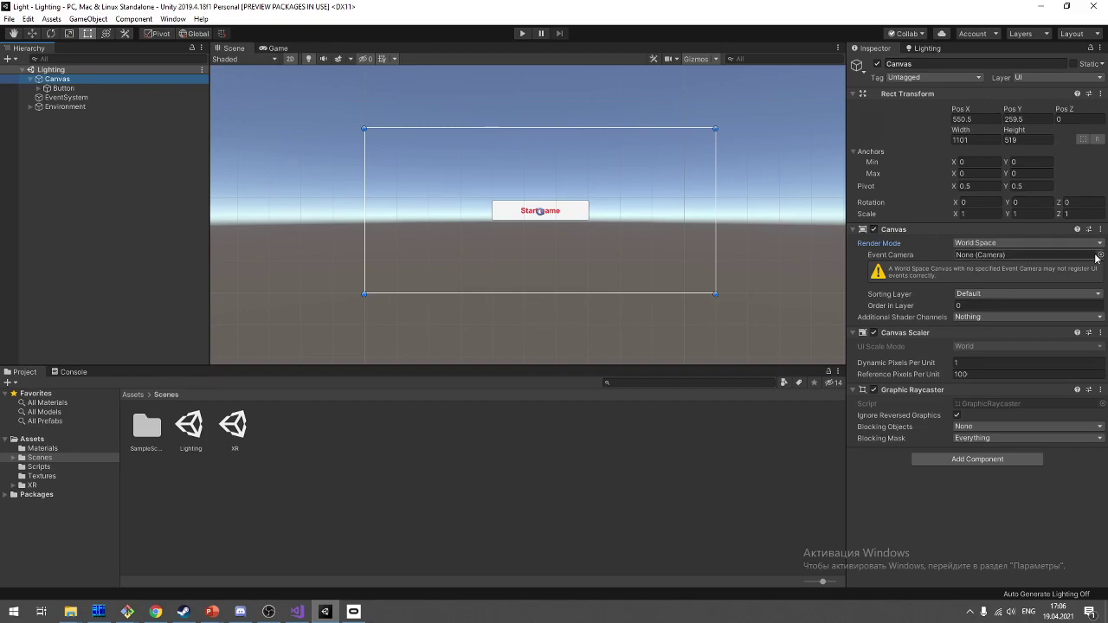
Step: Create a new Camera at the scene root from the Hierarchy context menu and save
{"action": "left_click", "coordinate": [45, 88]}
{"action": "left_click", "coordinate": [40, 89]}
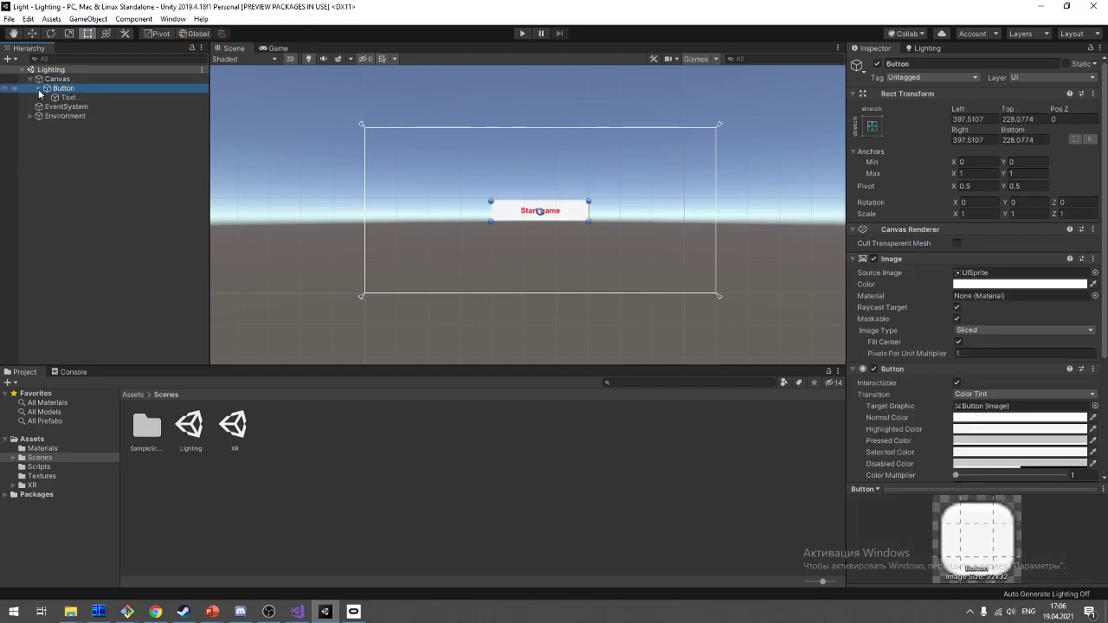
{"action": "right_click", "coordinate": [64, 170]}
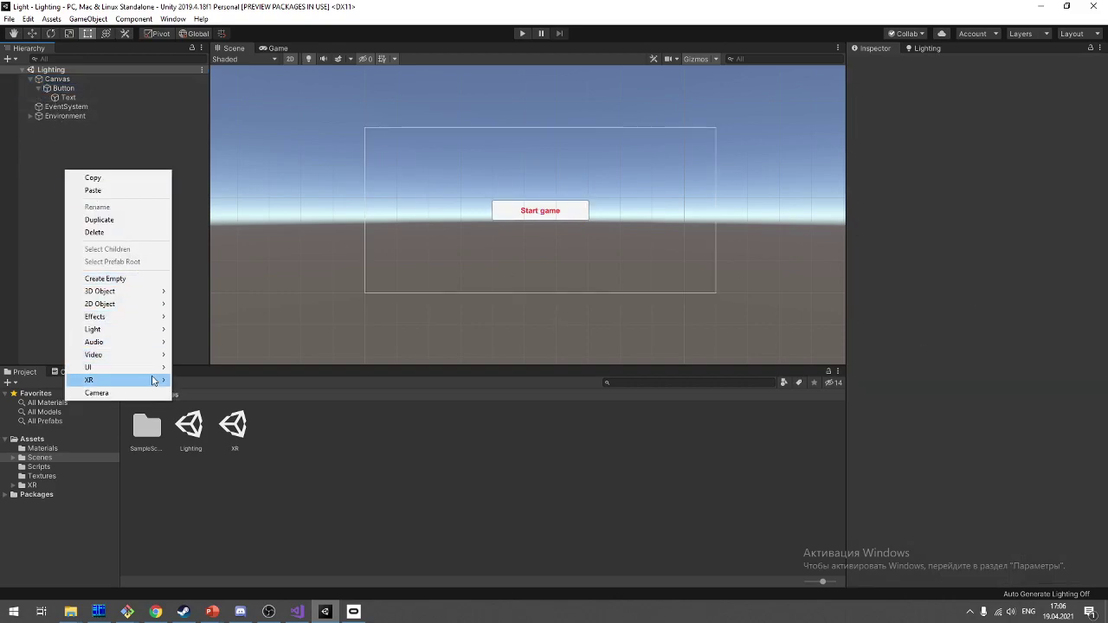
{"action": "mouse_move", "coordinate": [150, 293]}
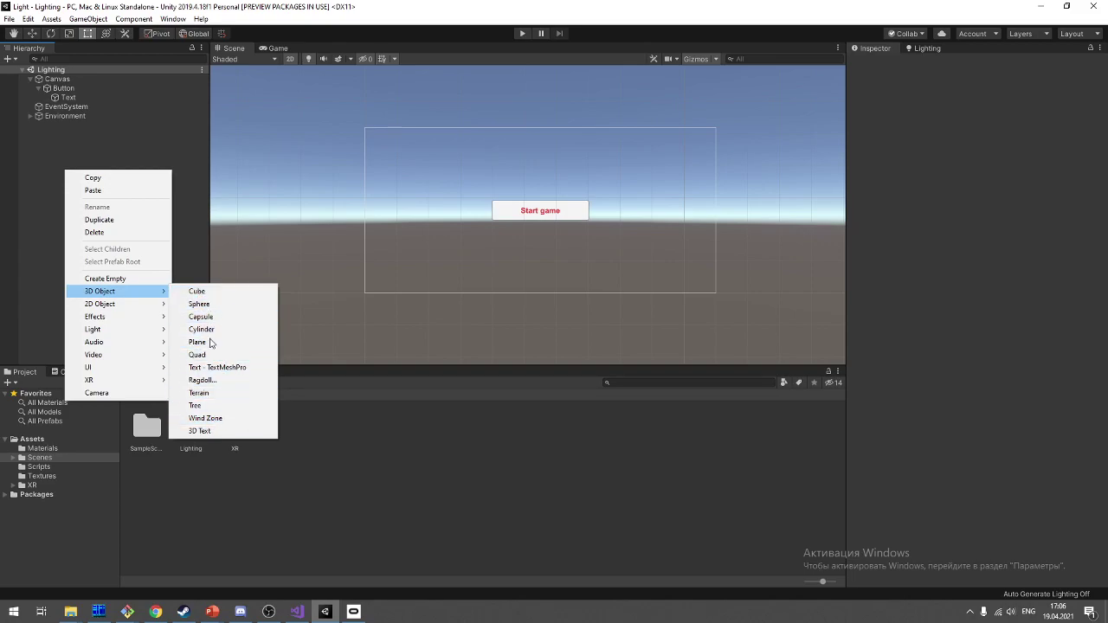
{"action": "mouse_move", "coordinate": [140, 317]}
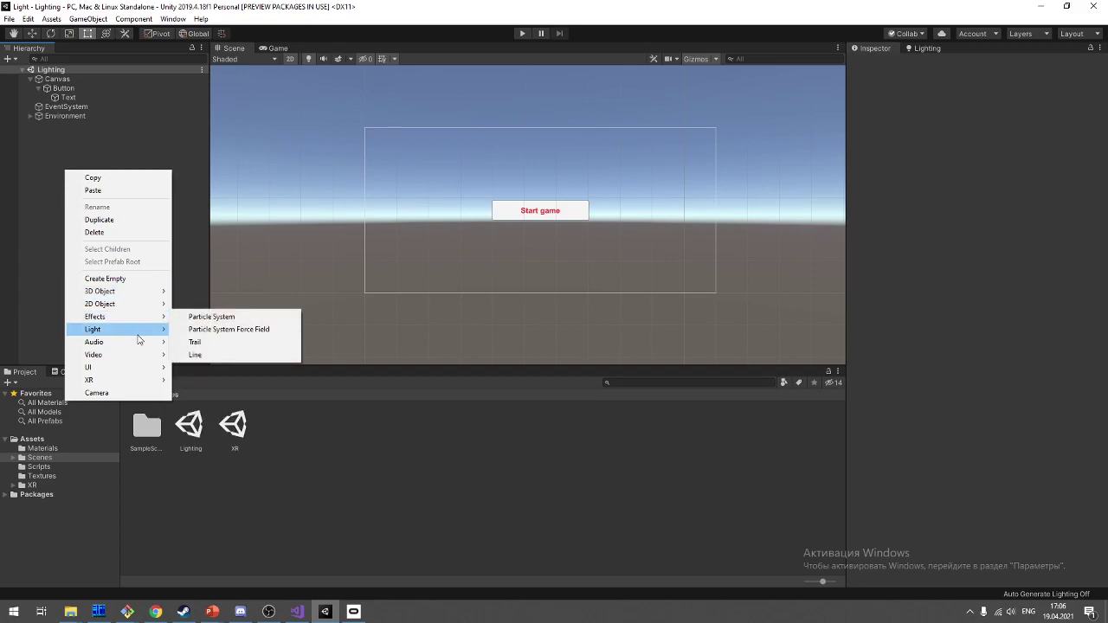
{"action": "left_click", "coordinate": [131, 393]}
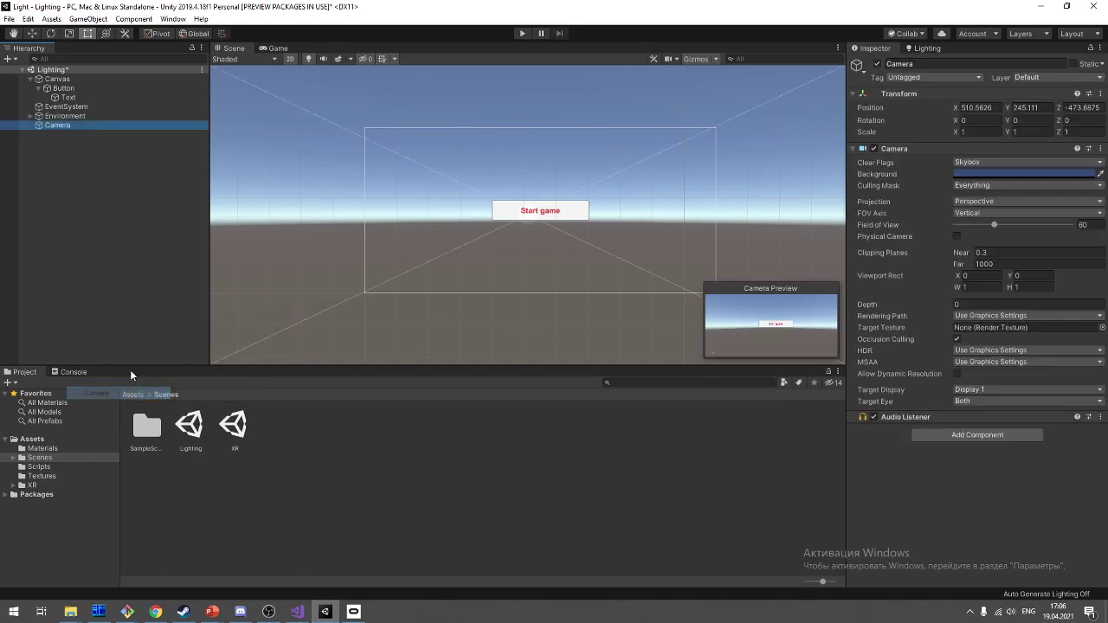
{"action": "key", "text": "ctrl+s"}
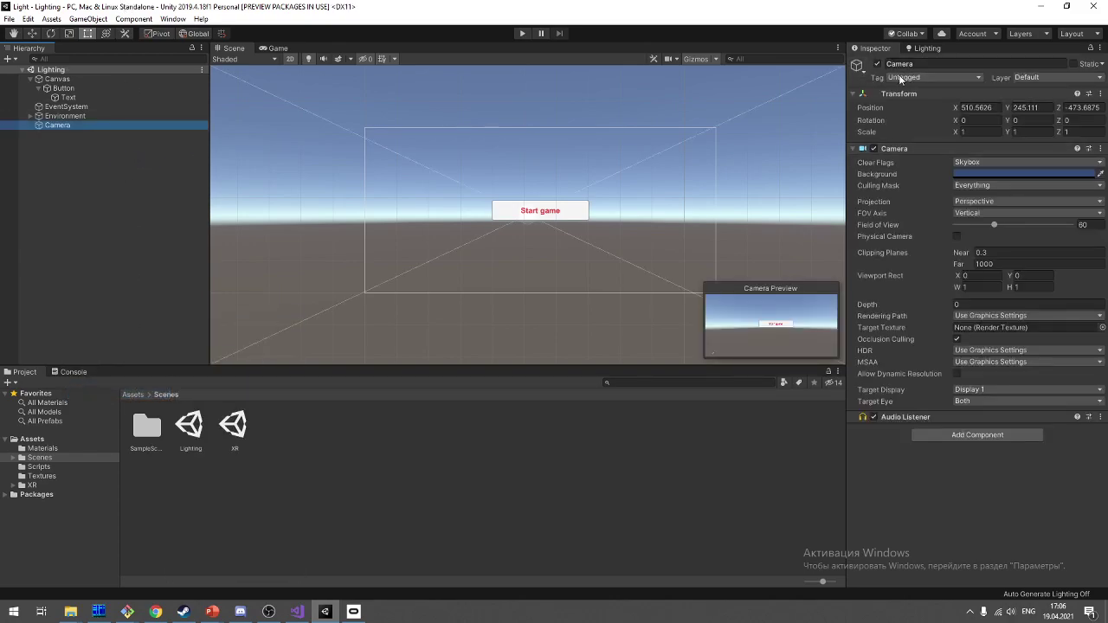
Step: Tag the new Camera as MainCamera and save the scene
{"action": "left_click", "coordinate": [900, 78]}
{"action": "left_click", "coordinate": [925, 141]}
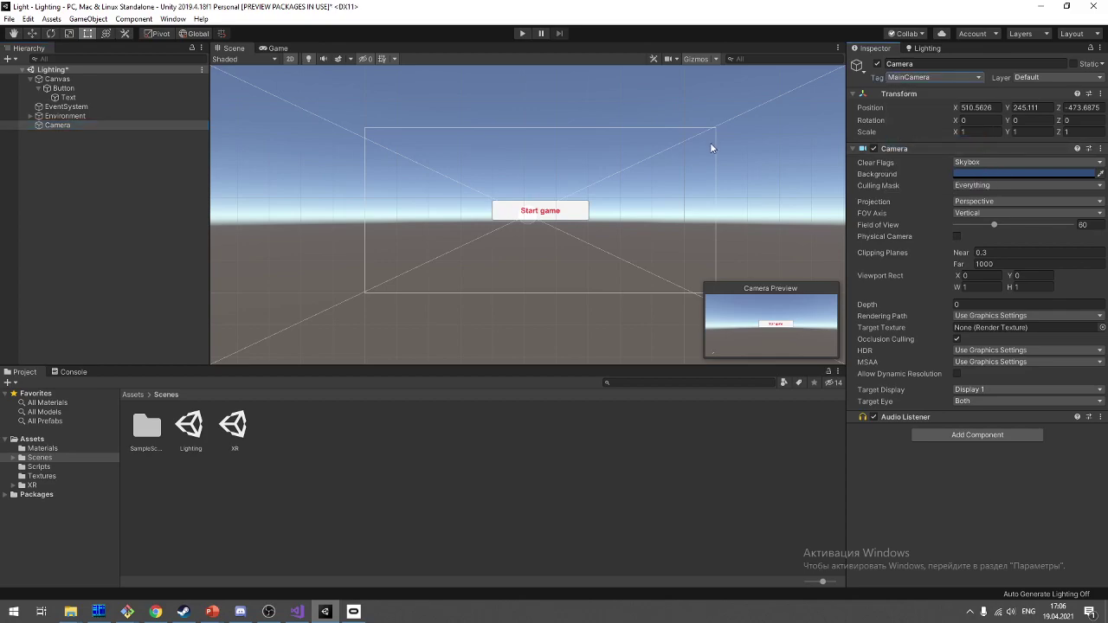
{"action": "key", "text": "ctrl+s"}
Step: Assign the scene Camera as the Canvas's Event Camera
{"action": "left_click", "coordinate": [135, 80]}
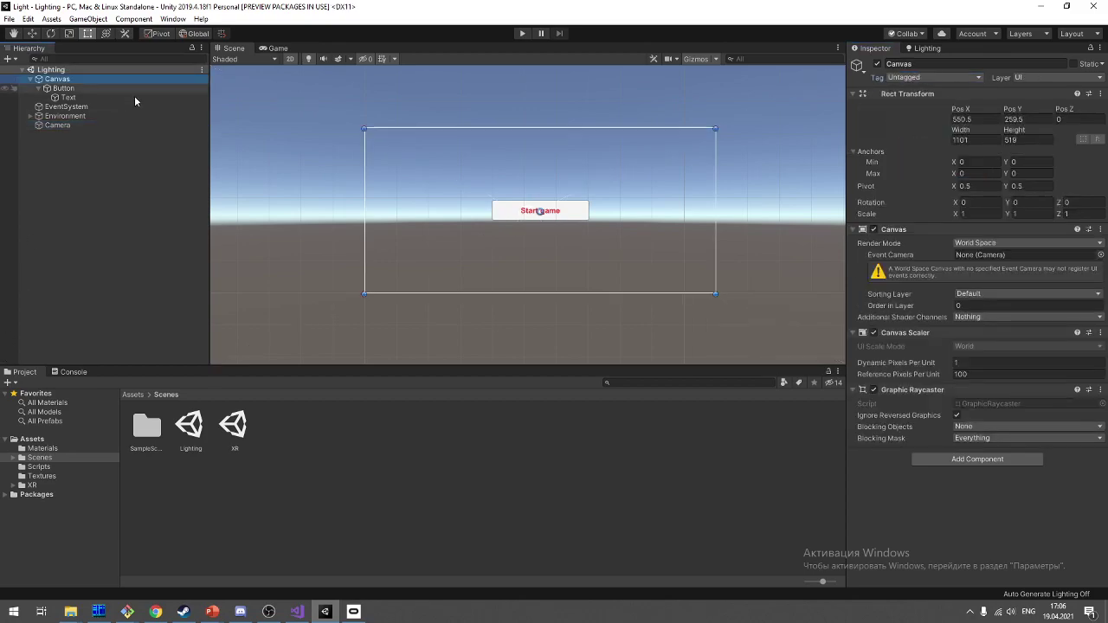
{"action": "left_click", "coordinate": [852, 213]}
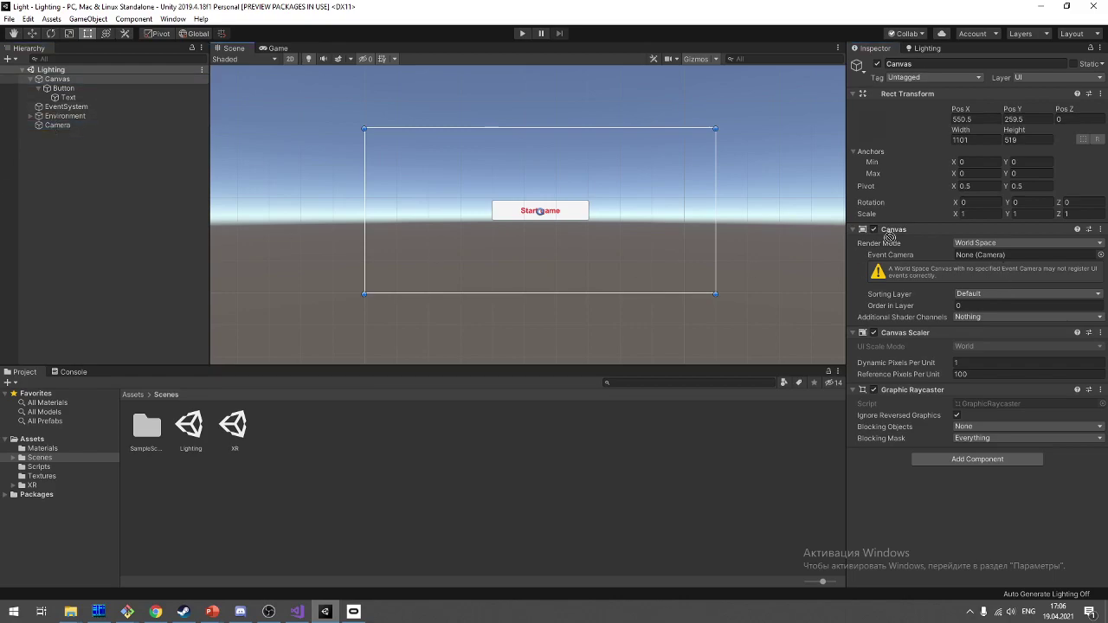
{"action": "left_click_drag", "start_coordinate": [889, 238], "coordinate": [1008, 254]}
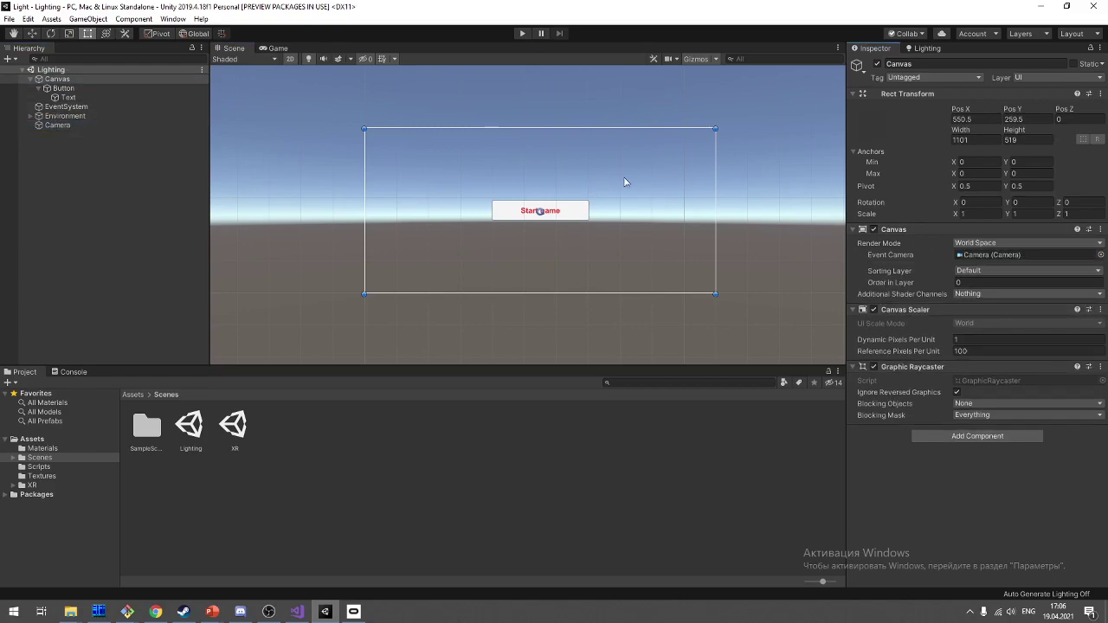
Step: Pull the canvas's top-right corner inward to shrink the rect
{"action": "scroll", "coordinate": [644, 173], "scroll_direction": "up", "scroll_amount": 3}
{"action": "scroll", "coordinate": [643, 173], "scroll_direction": "down", "scroll_amount": 2}
{"action": "mouse_move", "coordinate": [609, 185]}
{"action": "middle_mouse_down"}
{"action": "mouse_move", "coordinate": [624, 189]}
{"action": "mouse_move", "coordinate": [625, 219]}
{"action": "middle_mouse_up"}
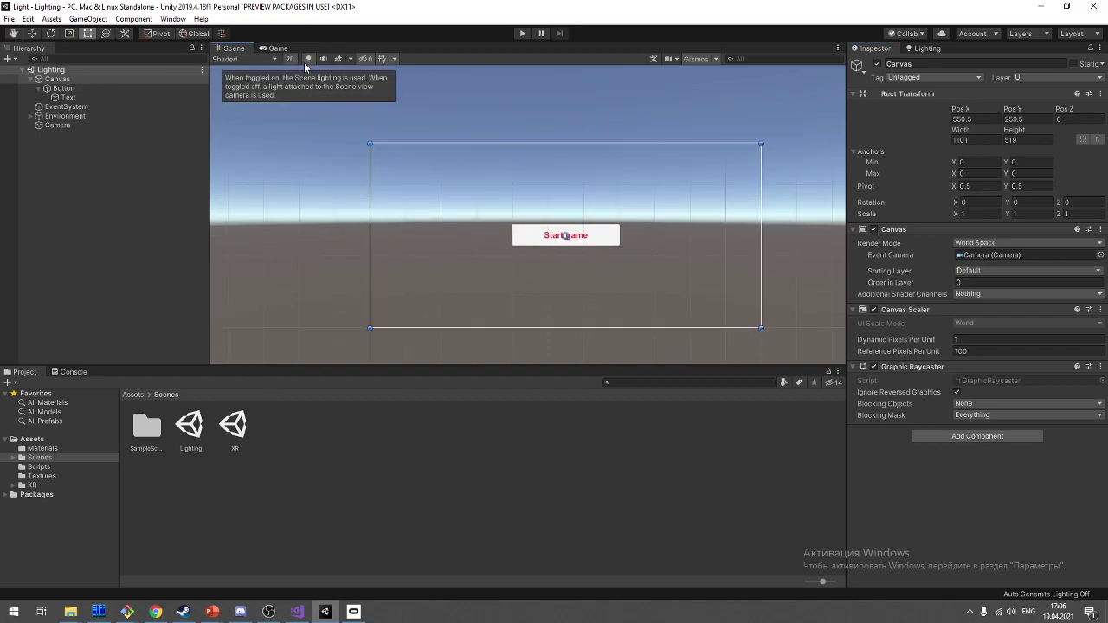
{"action": "mouse_move", "coordinate": [761, 145]}
{"action": "left_mouse_down"}
{"action": "mouse_move", "coordinate": [734, 142]}
{"action": "mouse_move", "coordinate": [490, 232]}
{"action": "left_mouse_up"}
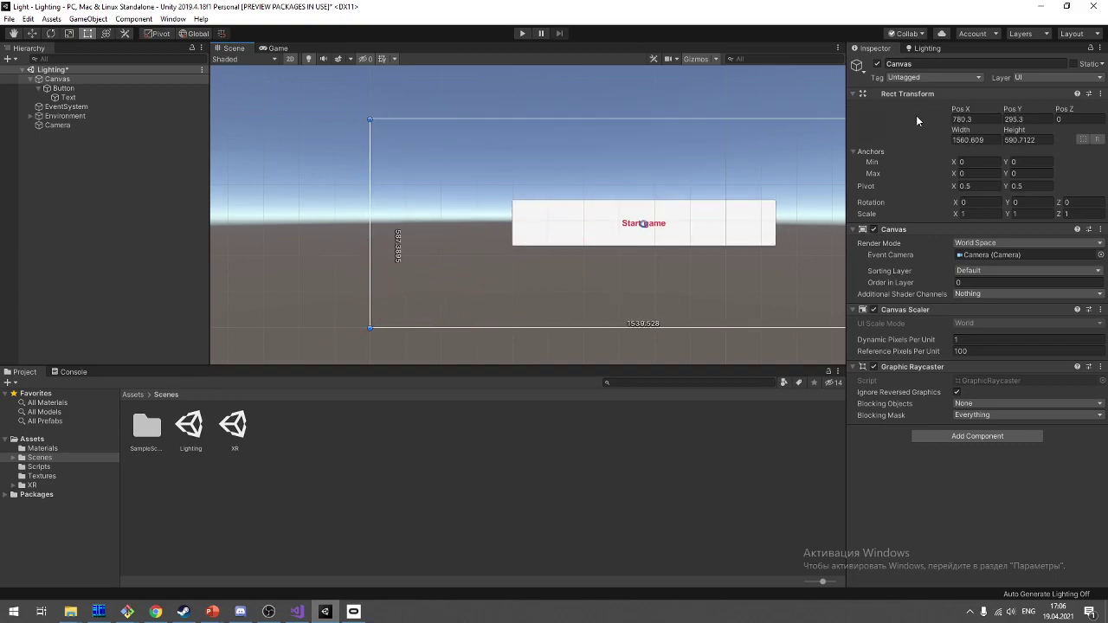
Step: Resize the canvas to about 1300 × 623 around the Start game button, then reselect Canvas
{"action": "left_click_drag", "start_coordinate": [490, 231], "coordinate": [830, 106]}
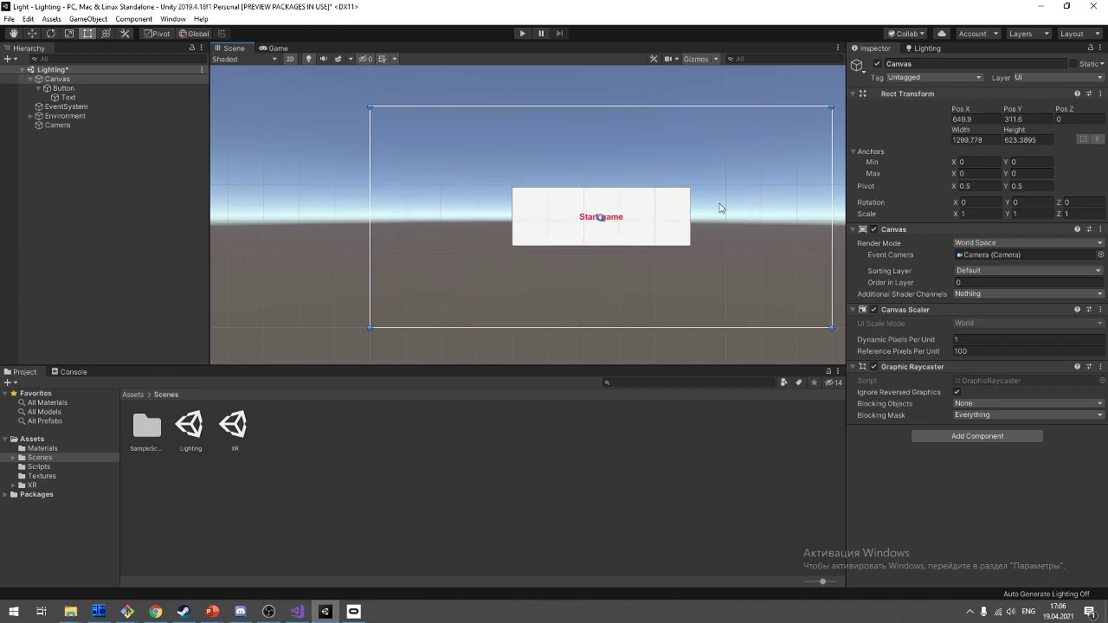
{"action": "left_click", "coordinate": [675, 229]}
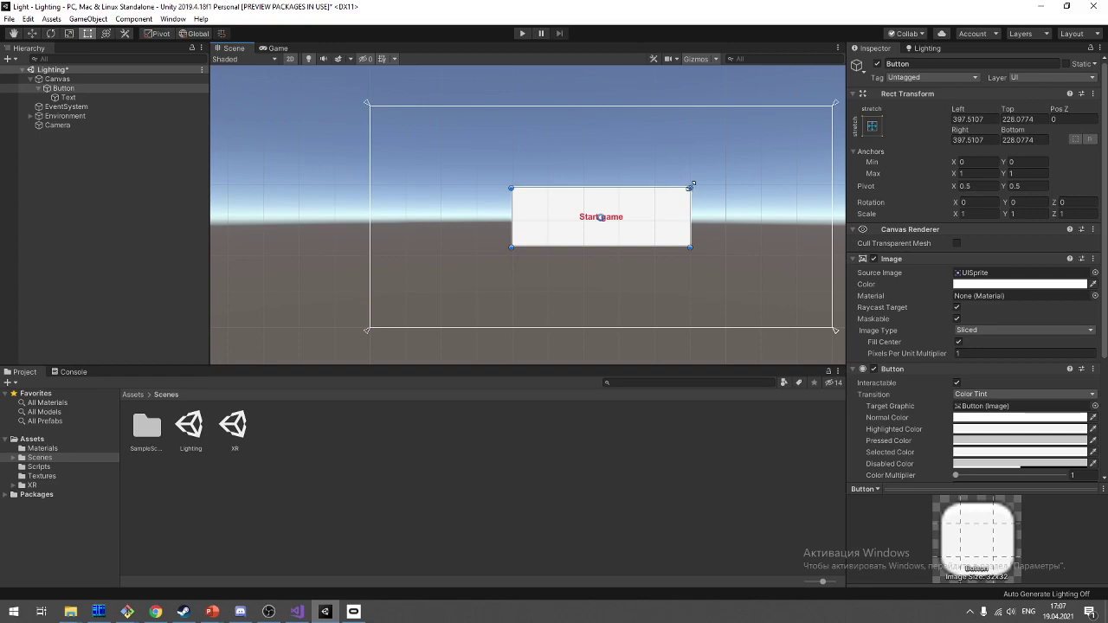
{"action": "left_click", "coordinate": [872, 127]}
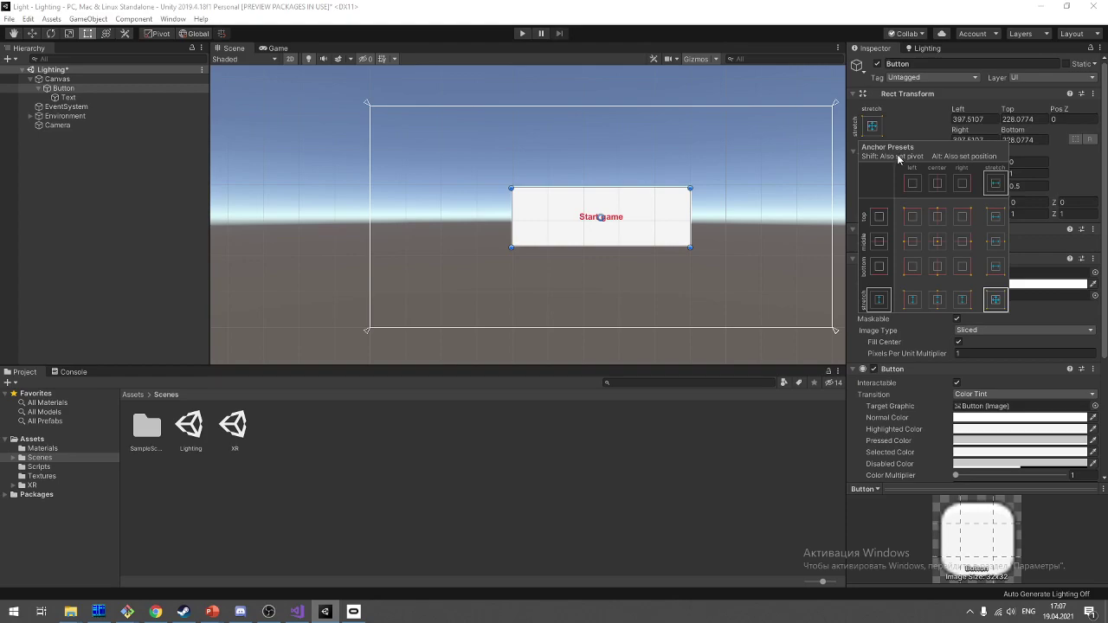
{"action": "scroll", "coordinate": [603, 253], "scroll_direction": "down", "scroll_amount": 2}
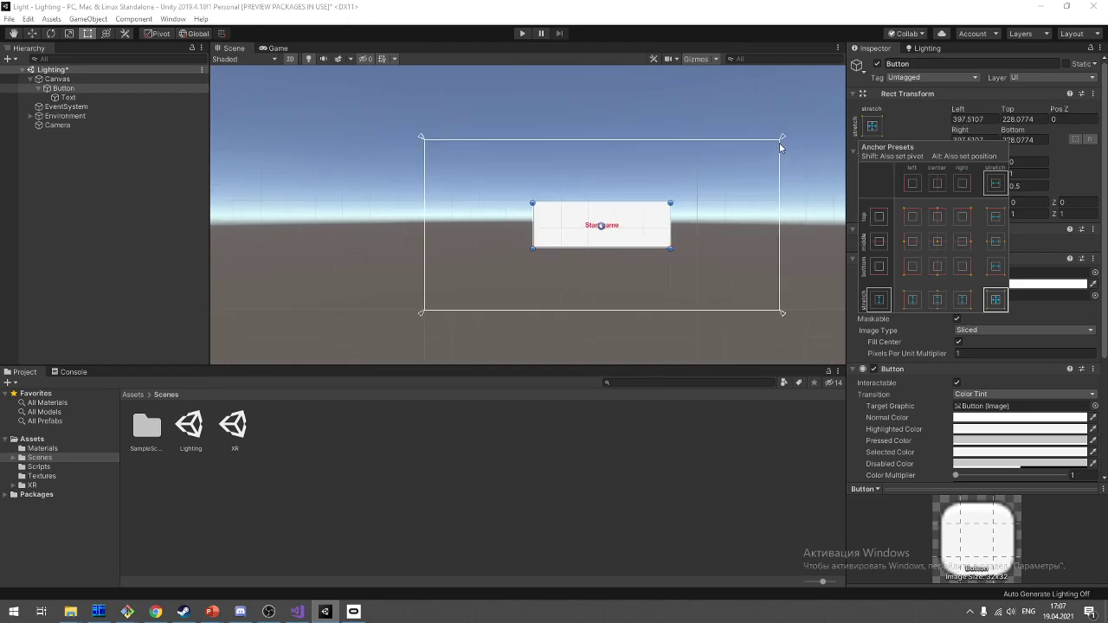
{"action": "left_click", "coordinate": [72, 89]}
{"action": "left_click", "coordinate": [59, 79]}
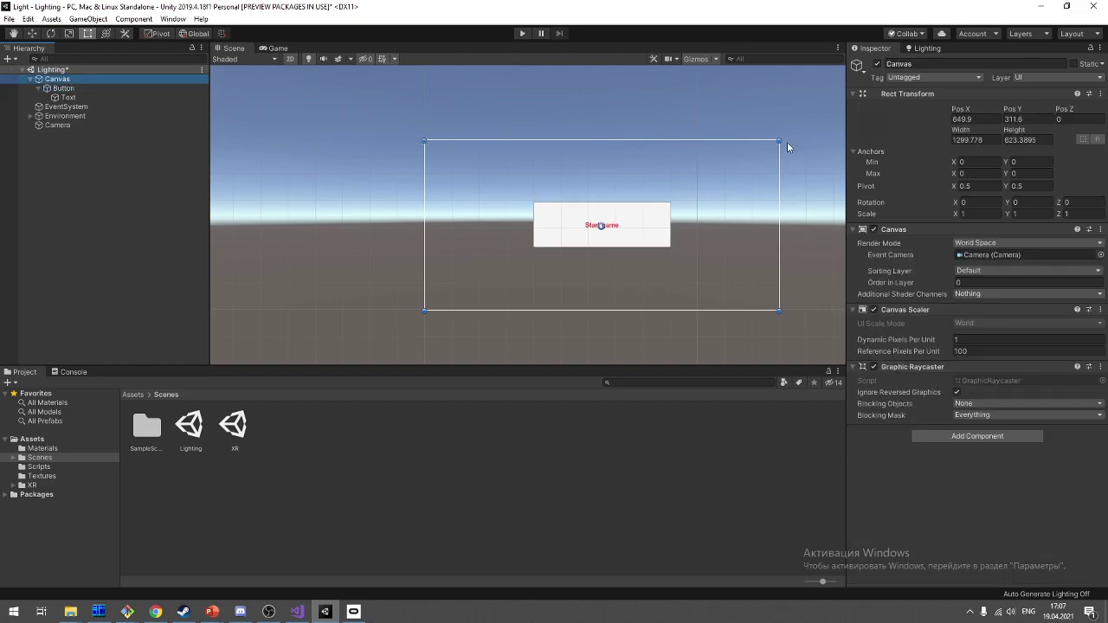
Step: Shrink the canvas to about 2.66 wide by 1.95 tall using the Rect tool handles
{"action": "left_click_drag", "start_coordinate": [777, 140], "coordinate": [444, 303]}
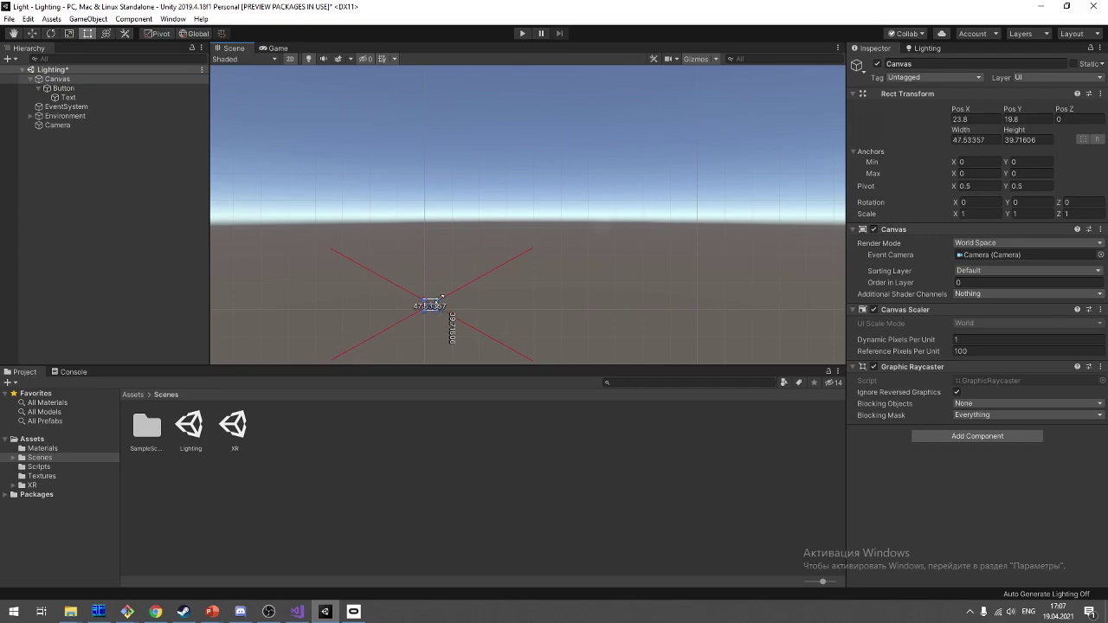
{"action": "key", "text": "f"}
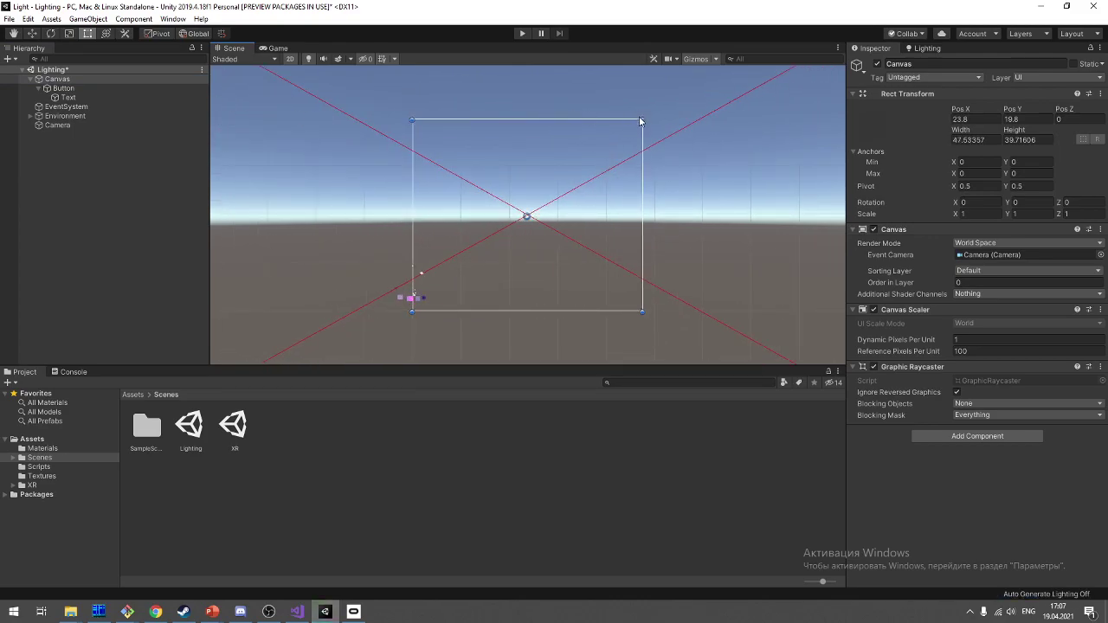
{"action": "mouse_move", "coordinate": [632, 131]}
{"action": "left_mouse_down"}
{"action": "mouse_move", "coordinate": [502, 248]}
{"action": "mouse_move", "coordinate": [435, 289]}
{"action": "left_mouse_up"}
{"action": "key", "text": "f"}
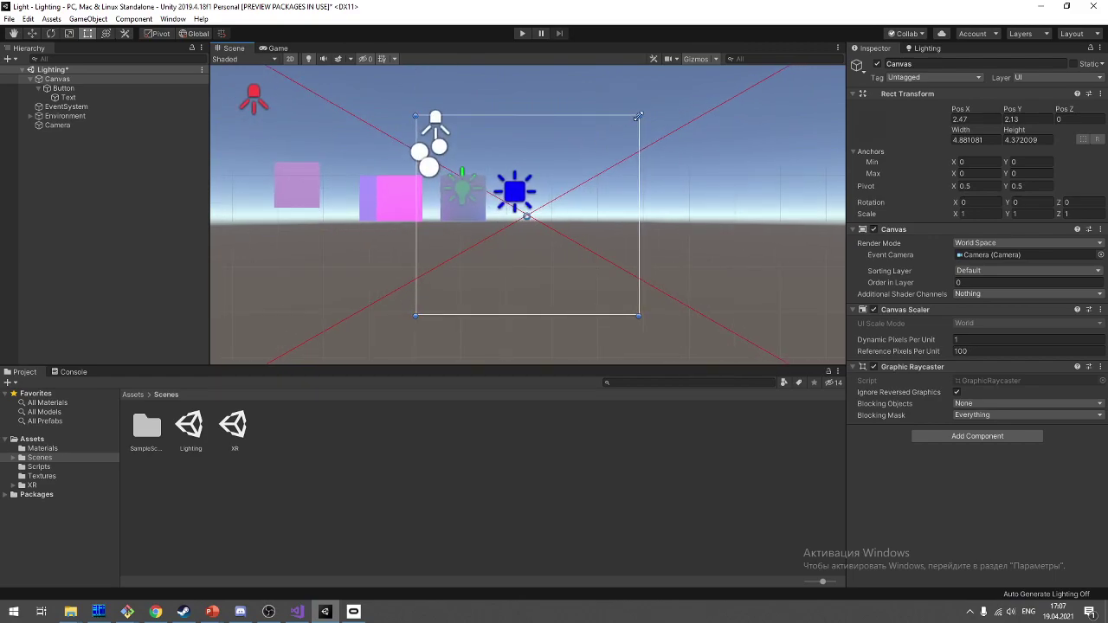
{"action": "left_click_drag", "start_coordinate": [638, 116], "coordinate": [537, 116]}
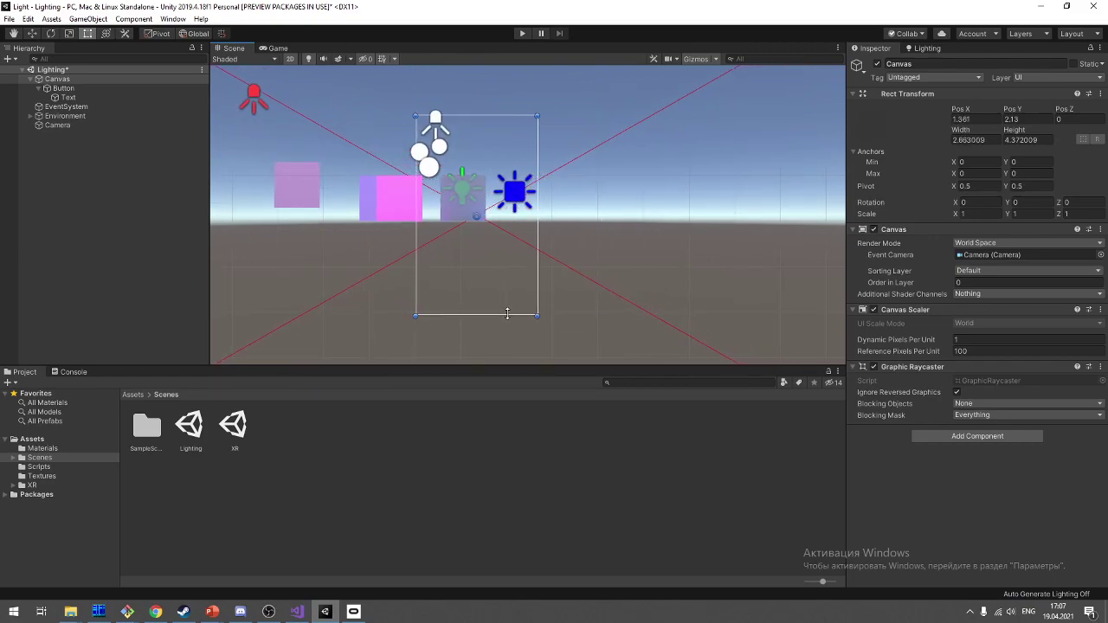
{"action": "mouse_move", "coordinate": [507, 314]}
{"action": "left_mouse_down"}
{"action": "mouse_move", "coordinate": [507, 144]}
{"action": "mouse_move", "coordinate": [507, 203]}
{"action": "left_mouse_up"}
Step: In 3D view, move the canvas back along Z among the cubes, near 1.36, 4.87, 0.5
{"action": "middle_click_drag", "start_coordinate": [663, 147], "coordinate": [576, 164]}
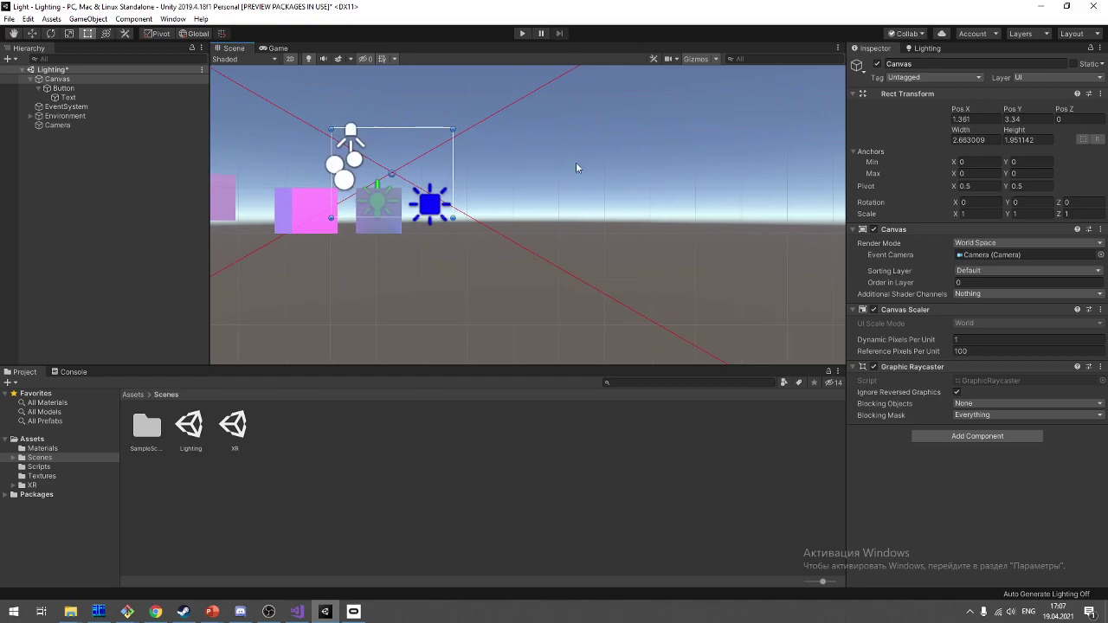
{"action": "left_click", "coordinate": [289, 59]}
{"action": "key", "text": "w"}
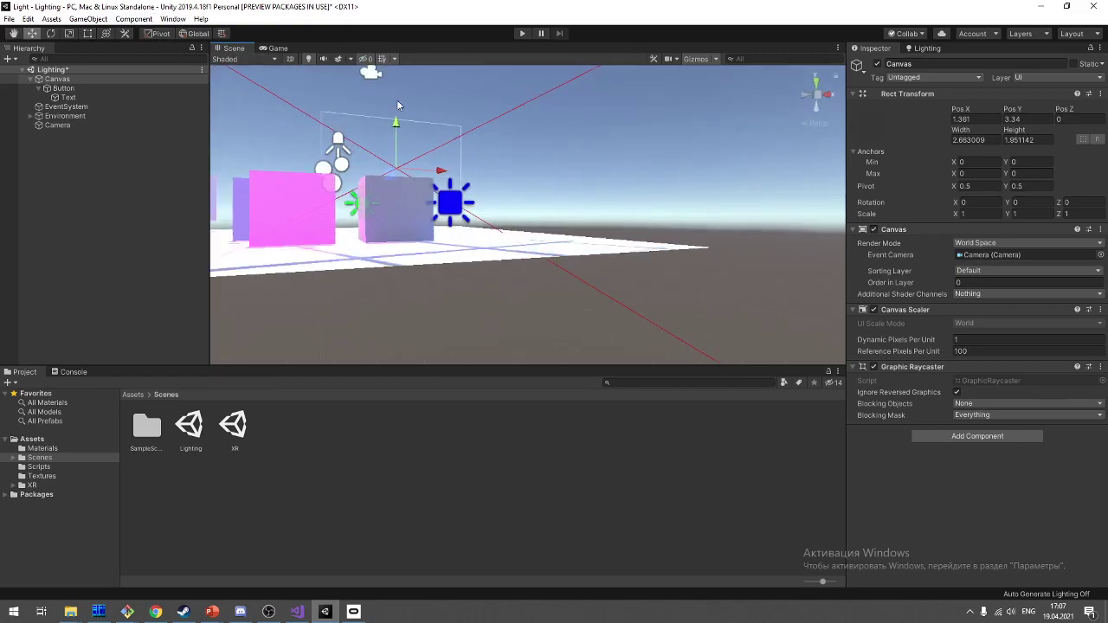
{"action": "mouse_move", "coordinate": [398, 104]}
{"action": "left_mouse_down", "text": "alt"}
{"action": "mouse_move", "coordinate": [428, 179]}
{"action": "mouse_move", "coordinate": [213, 282]}
{"action": "left_mouse_up", "text": "alt"}
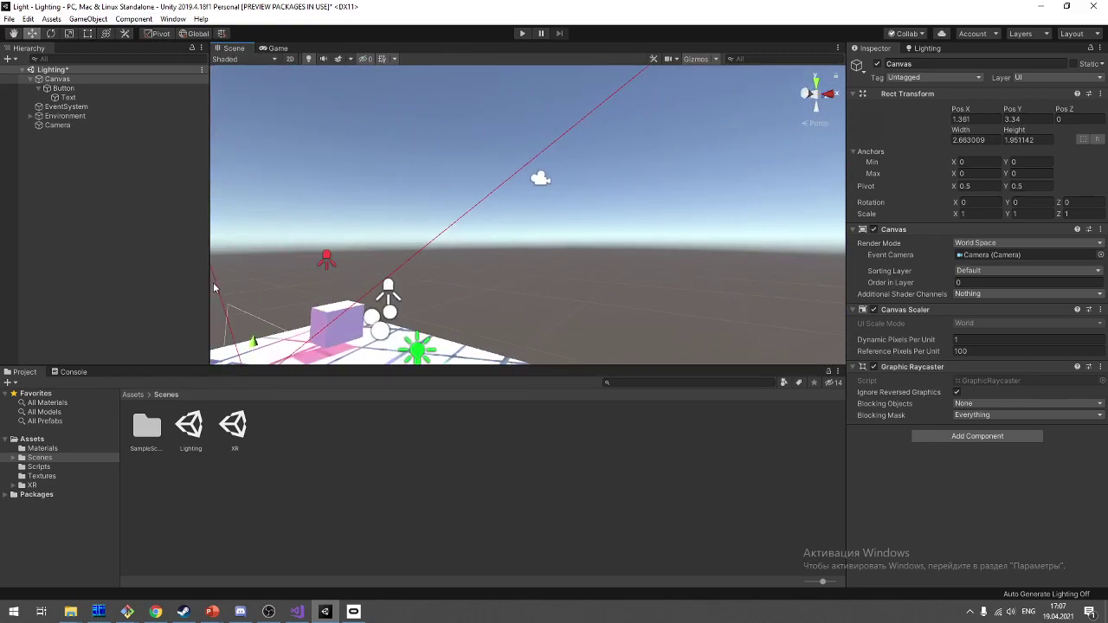
{"action": "key", "text": "f"}
{"action": "mouse_move", "coordinate": [407, 277]}
{"action": "left_mouse_down"}
{"action": "mouse_move", "coordinate": [433, 270]}
{"action": "mouse_move", "coordinate": [428, 161]}
{"action": "left_mouse_up"}
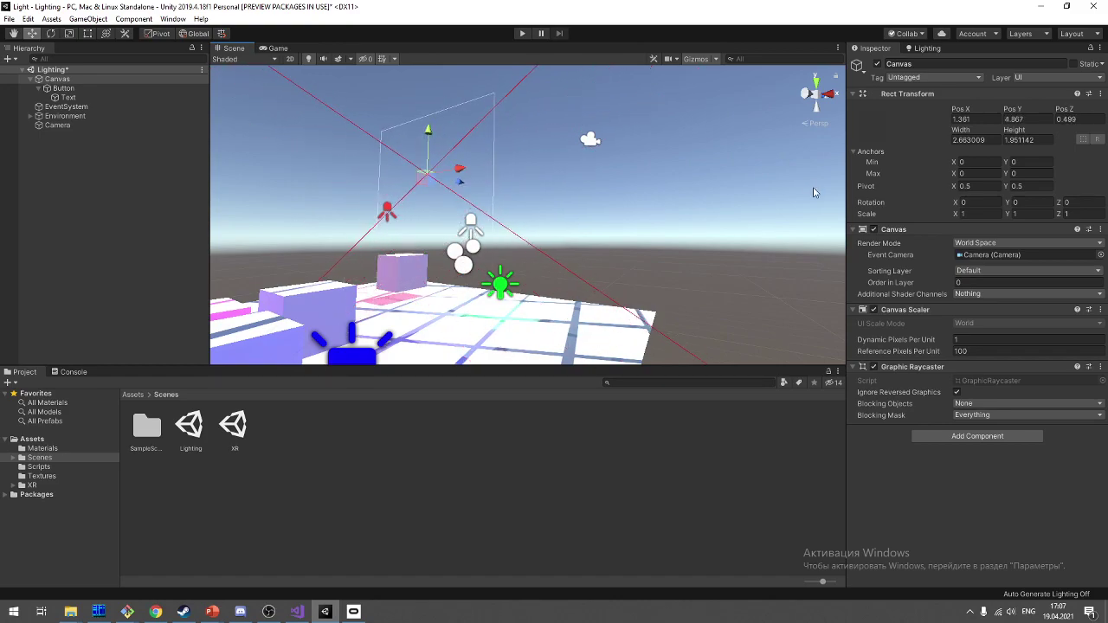
{"action": "mouse_move", "coordinate": [814, 193]}
{"action": "left_mouse_down", "text": "alt"}
{"action": "mouse_move", "coordinate": [341, 121]}
{"action": "mouse_move", "coordinate": [647, 379]}
{"action": "mouse_move", "coordinate": [516, 251]}
{"action": "left_mouse_up", "text": "alt"}
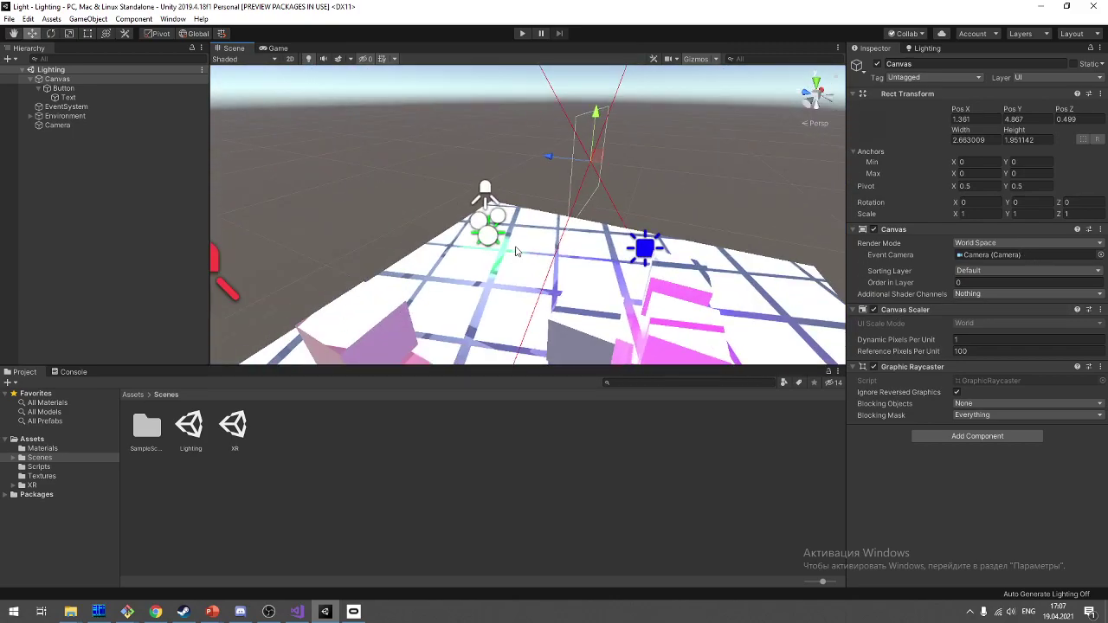
Step: Stretch the Button to fill the whole canvas with zero offsets using the stretch-stretch anchor preset
{"action": "left_click", "coordinate": [90, 88]}
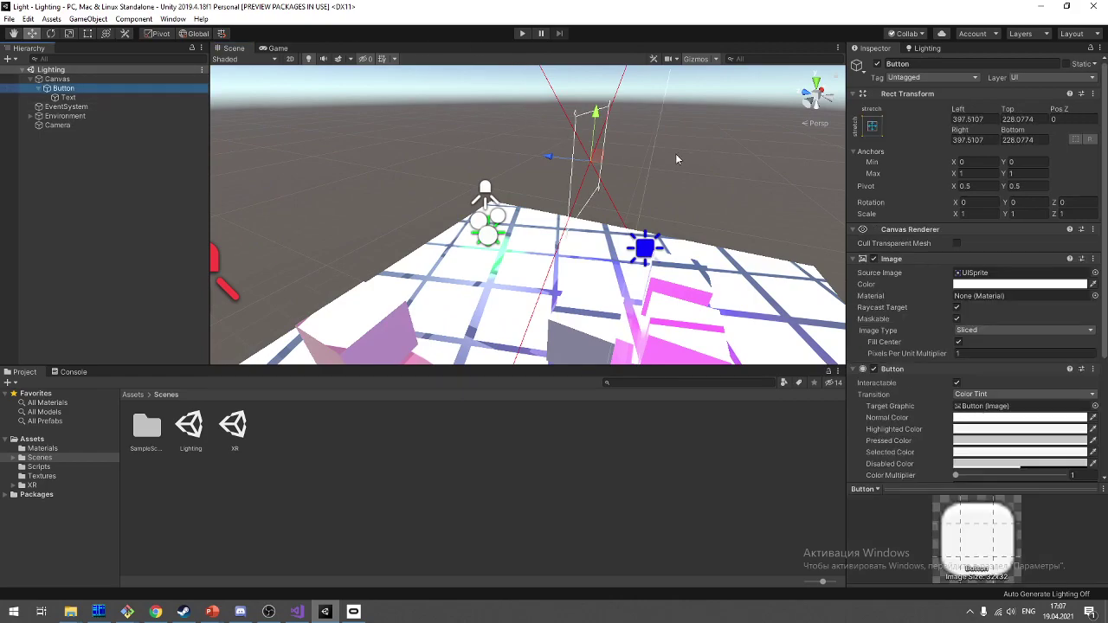
{"action": "left_click", "coordinate": [870, 127]}
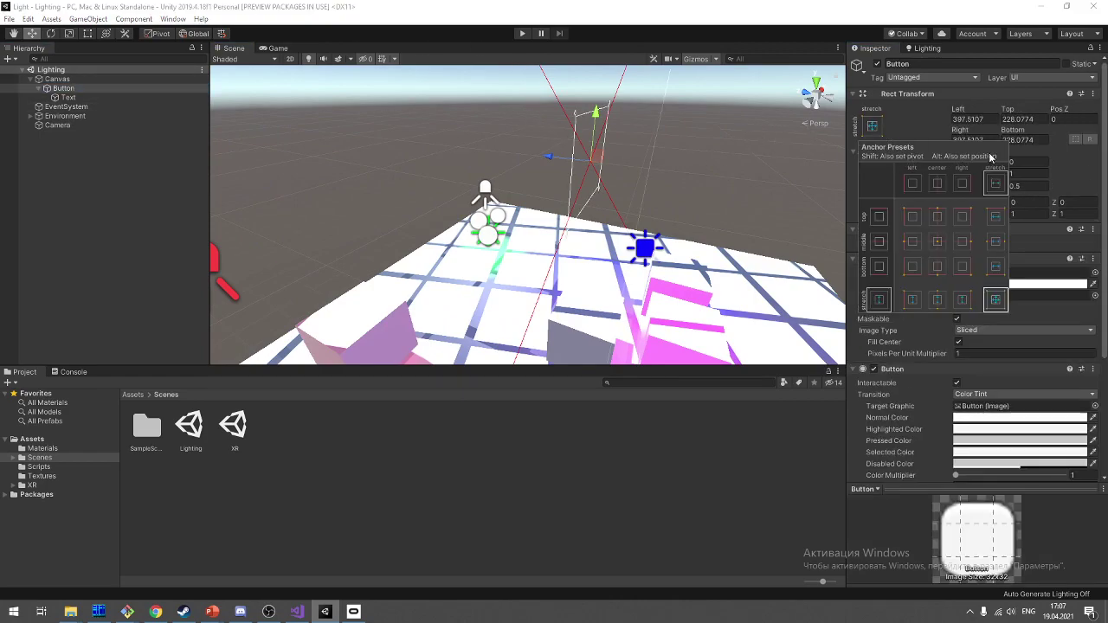
{"action": "left_click", "coordinate": [995, 299], "text": "alt"}
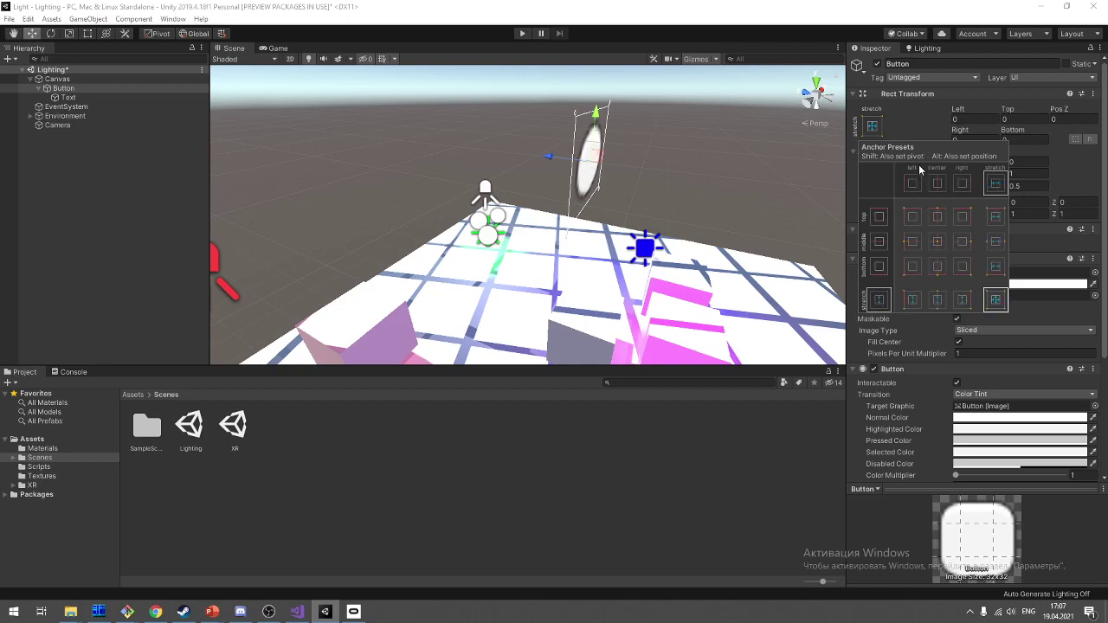
{"action": "left_click", "coordinate": [664, 173]}
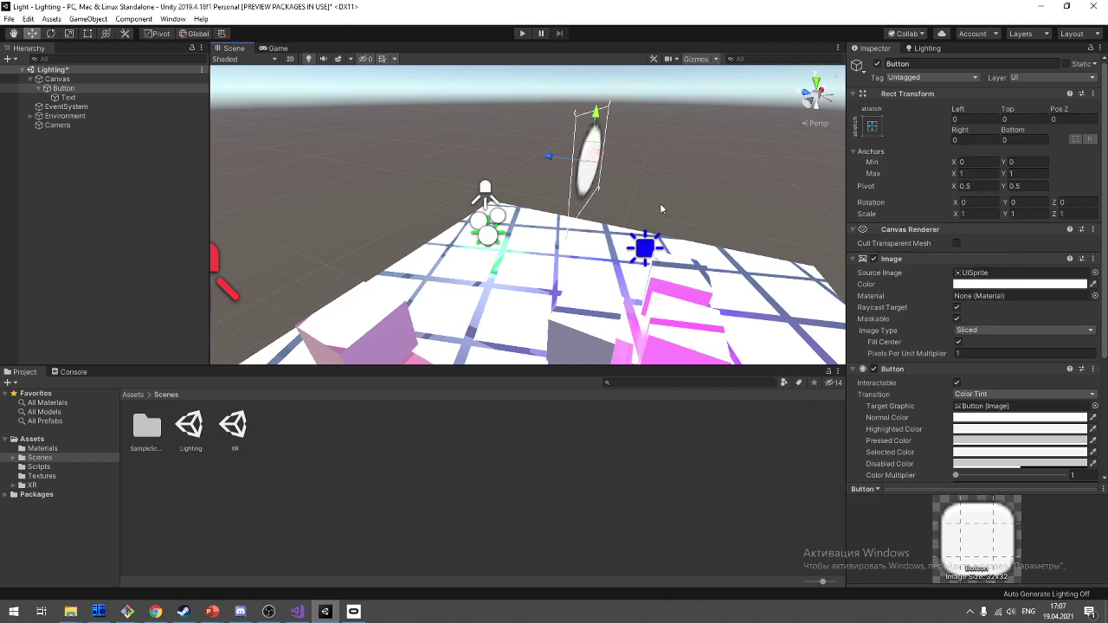
{"action": "left_click_drag", "start_coordinate": [654, 177], "coordinate": [590, 128], "text": "alt"}
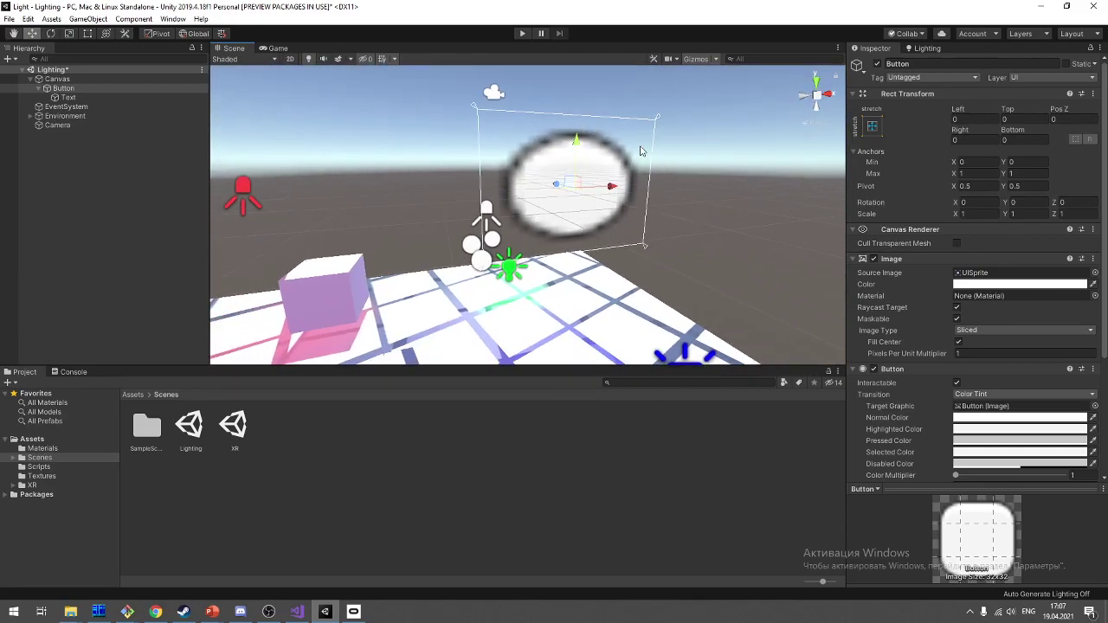
Step: Save the Lighting scene with Ctrl+S
{"action": "key", "text": "ctrl+s"}
{"action": "scroll", "coordinate": [952, 389], "scroll_direction": "down", "scroll_amount": 5}
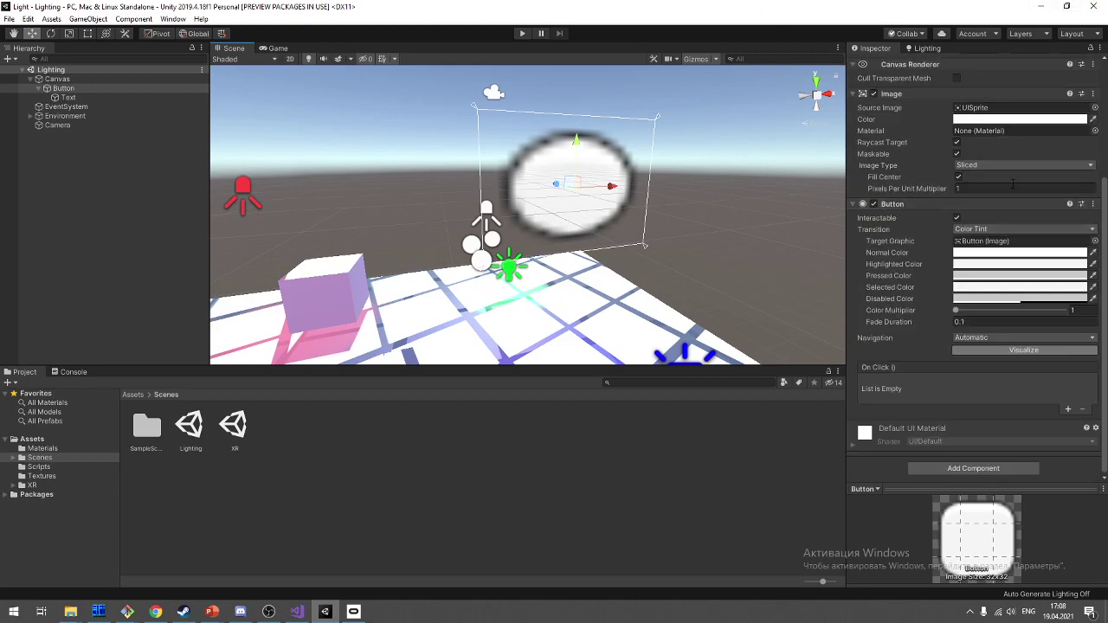
{"action": "scroll", "coordinate": [952, 260], "scroll_direction": "up", "scroll_amount": 5}
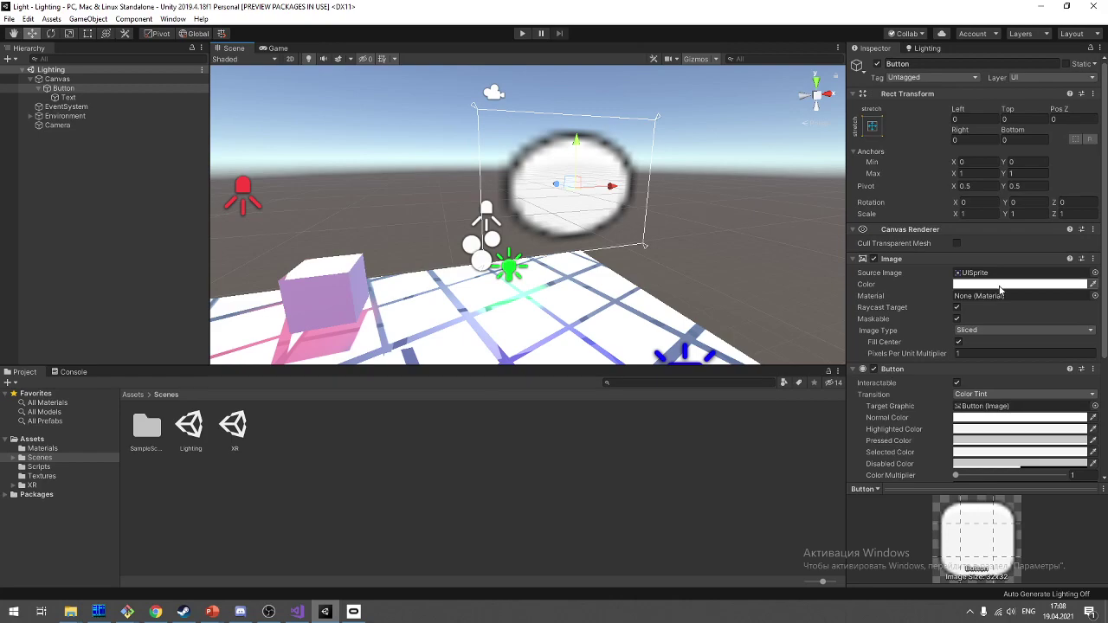
Step: Select the button's Start game Text and open its Anchor Presets with Alt+Shift held
{"action": "left_click", "coordinate": [87, 97]}
{"action": "left_click", "coordinate": [95, 89]}
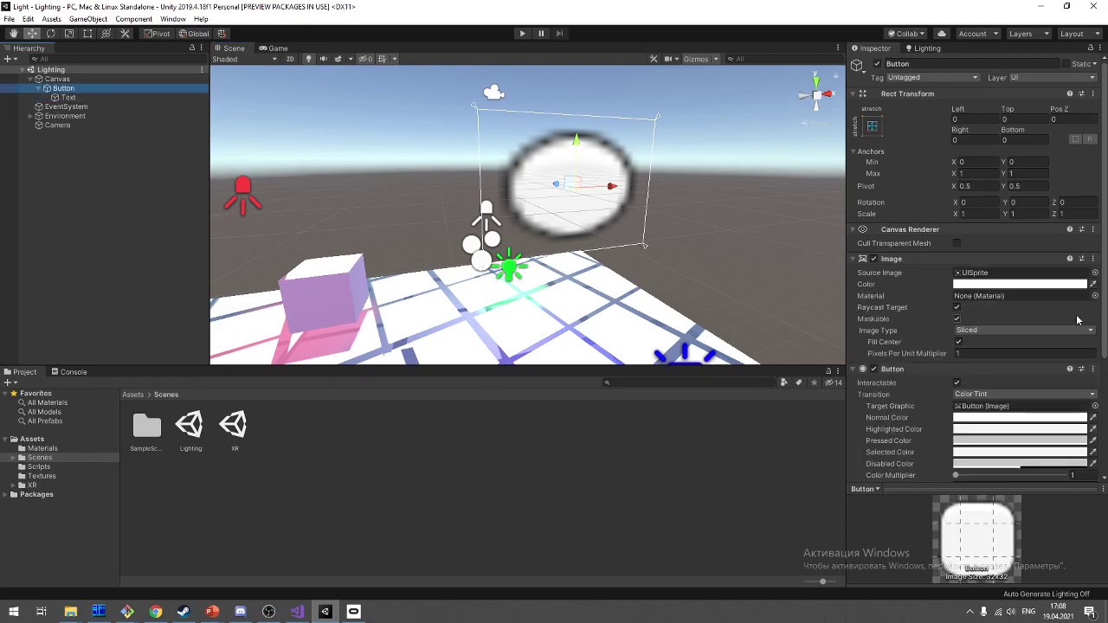
{"action": "scroll", "coordinate": [1036, 319], "scroll_direction": "down", "scroll_amount": 5}
{"action": "scroll", "coordinate": [1037, 318], "scroll_direction": "up", "scroll_amount": 5}
{"action": "left_click", "coordinate": [150, 97]}
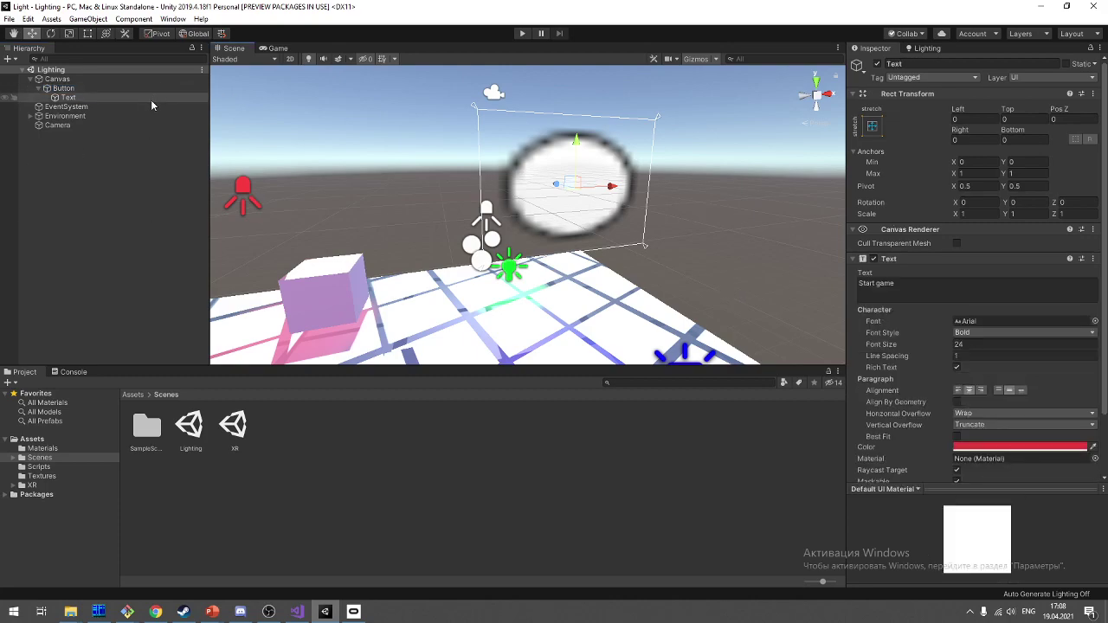
{"action": "left_click", "coordinate": [919, 292]}
{"action": "left_click", "coordinate": [919, 290]}
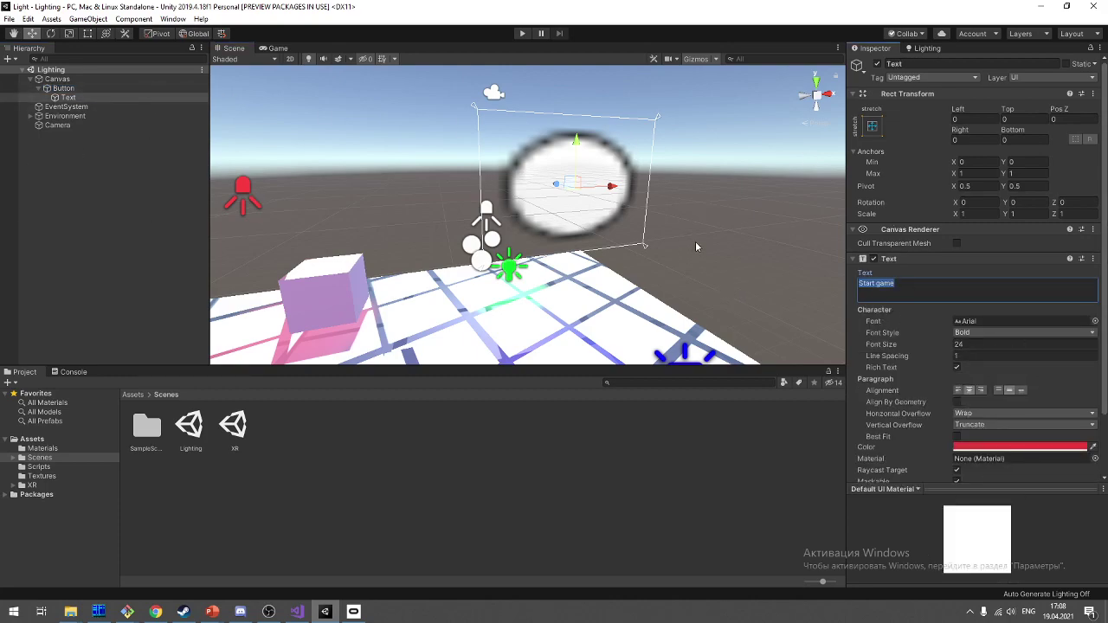
{"action": "left_click", "coordinate": [871, 126]}
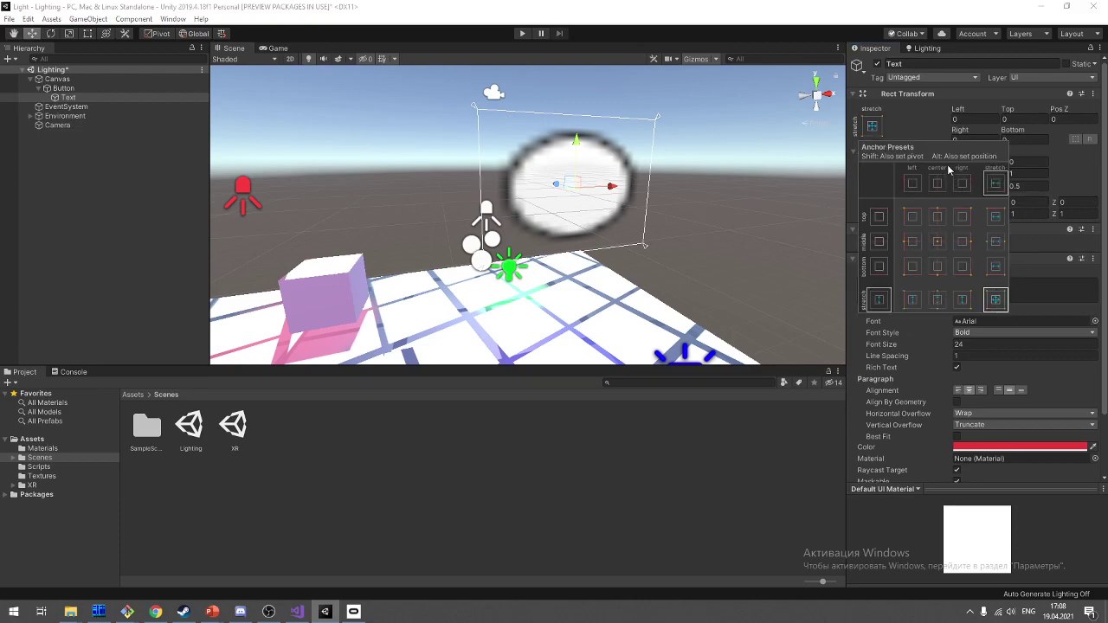
{"action": "key", "text": "alt+shift"}
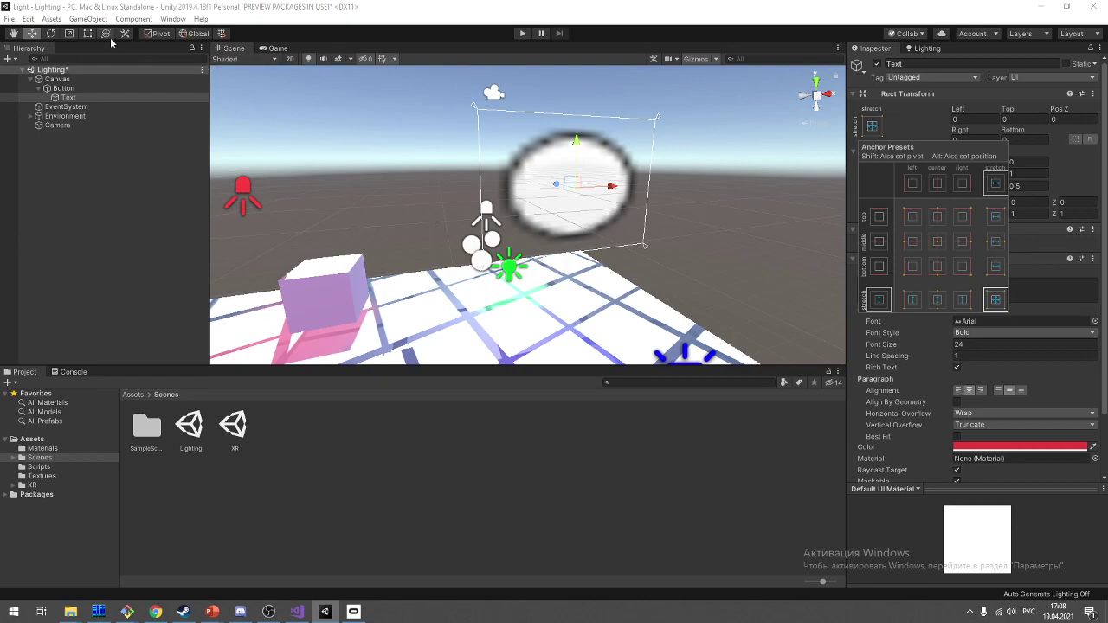
Step: Set the Start game label's Font Size to 14 and save the scene
{"action": "key", "text": "Escape"}
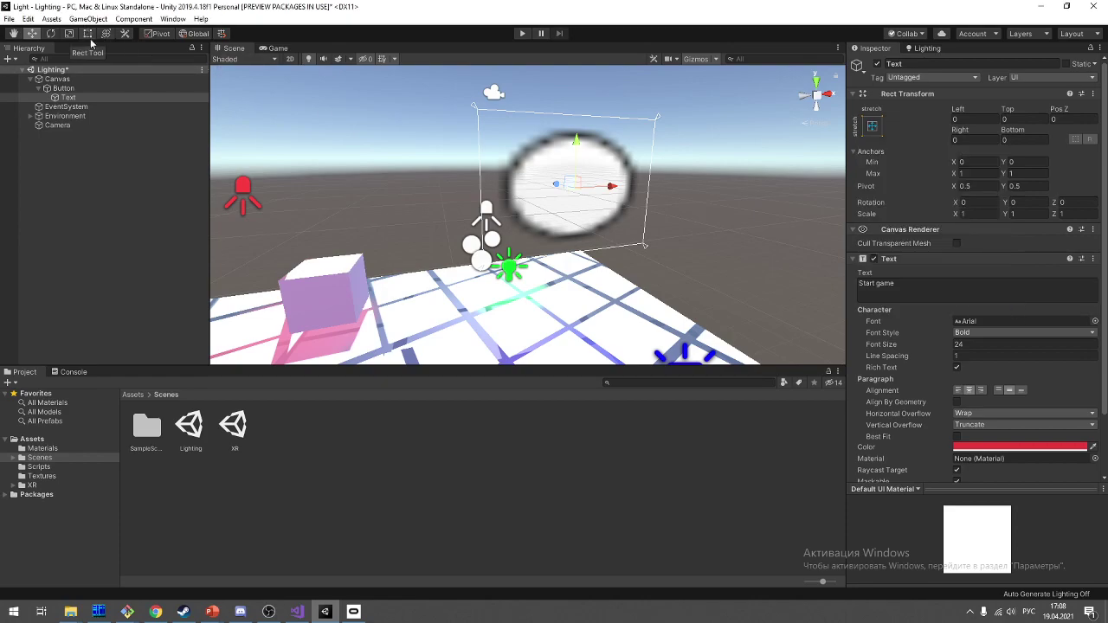
{"action": "left_click", "coordinate": [88, 33]}
{"action": "scroll", "coordinate": [571, 181], "scroll_direction": "down", "scroll_amount": 5}
{"action": "scroll", "coordinate": [571, 180], "scroll_direction": "up", "scroll_amount": 3}
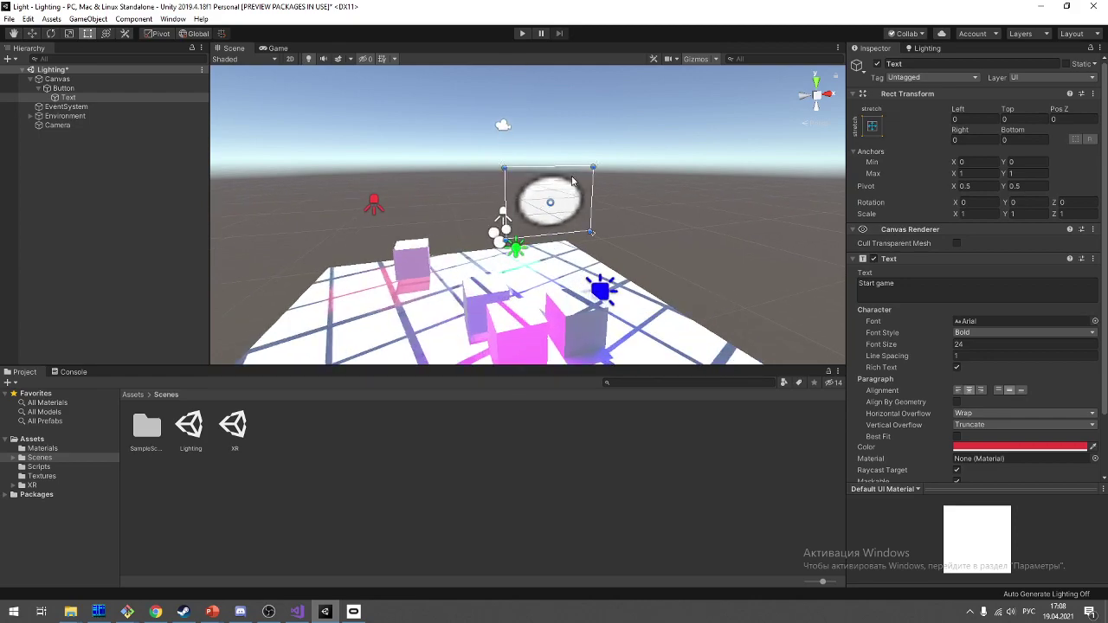
{"action": "left_click", "coordinate": [1021, 345]}
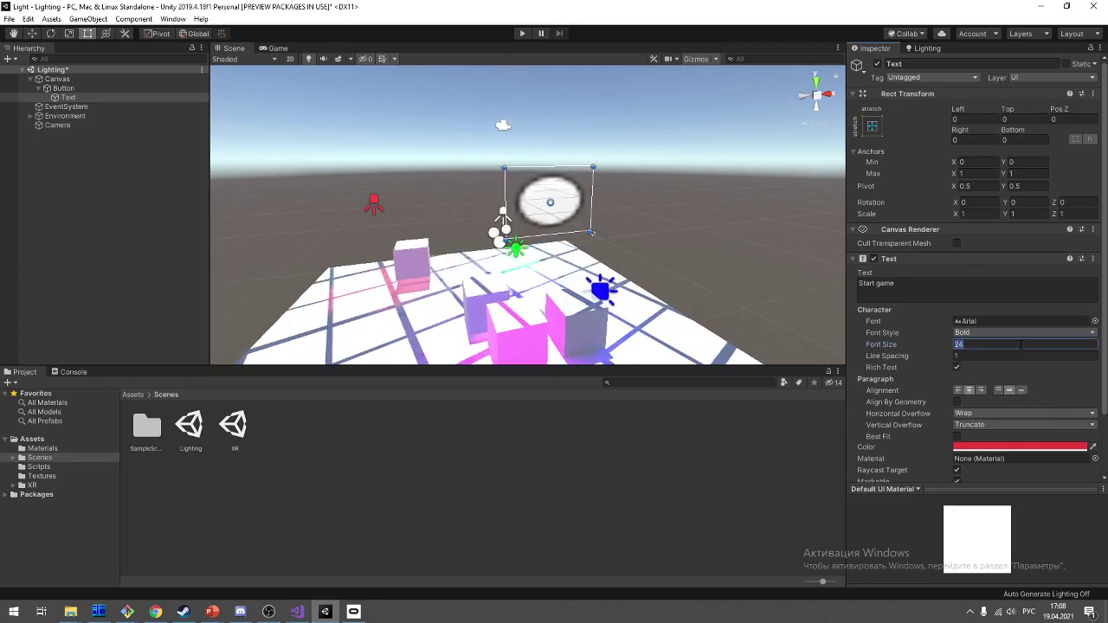
{"action": "type", "text": "14"}
{"action": "key", "text": "BackSpace"}
{"action": "type", "text": "4"}
{"action": "key", "text": "ctrl+s"}
Step: Try squashing the label to 0.26 horizontal scale, then undo it
{"action": "left_click_drag", "start_coordinate": [955, 216], "coordinate": [939, 218]}
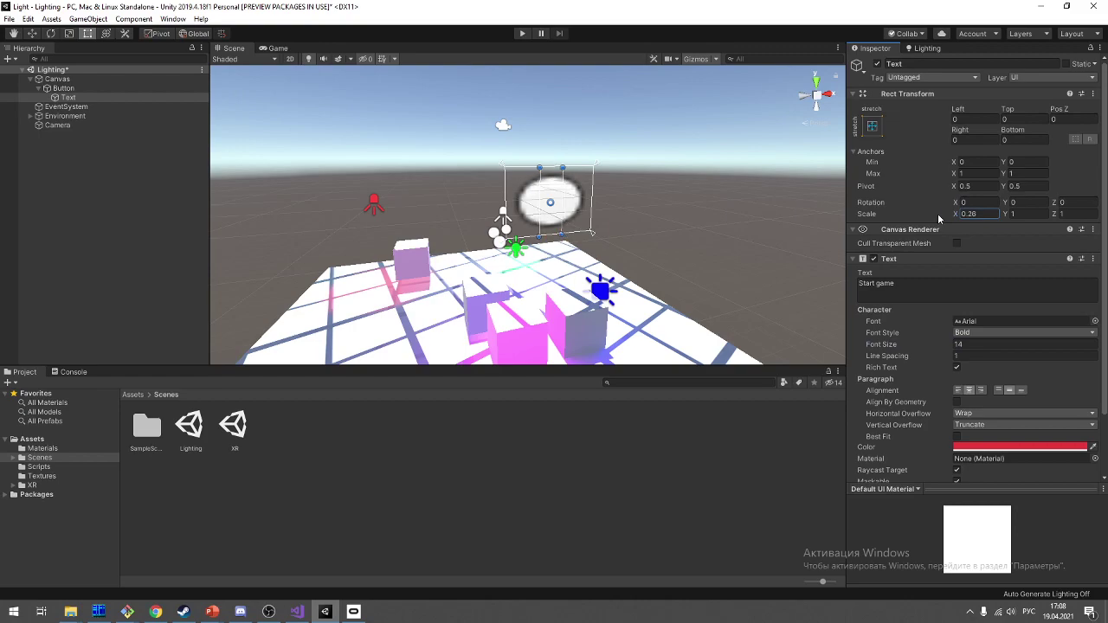
{"action": "key", "text": "ctrl+z"}
{"action": "left_click_drag", "start_coordinate": [780, 225], "coordinate": [610, 216], "text": "alt"}
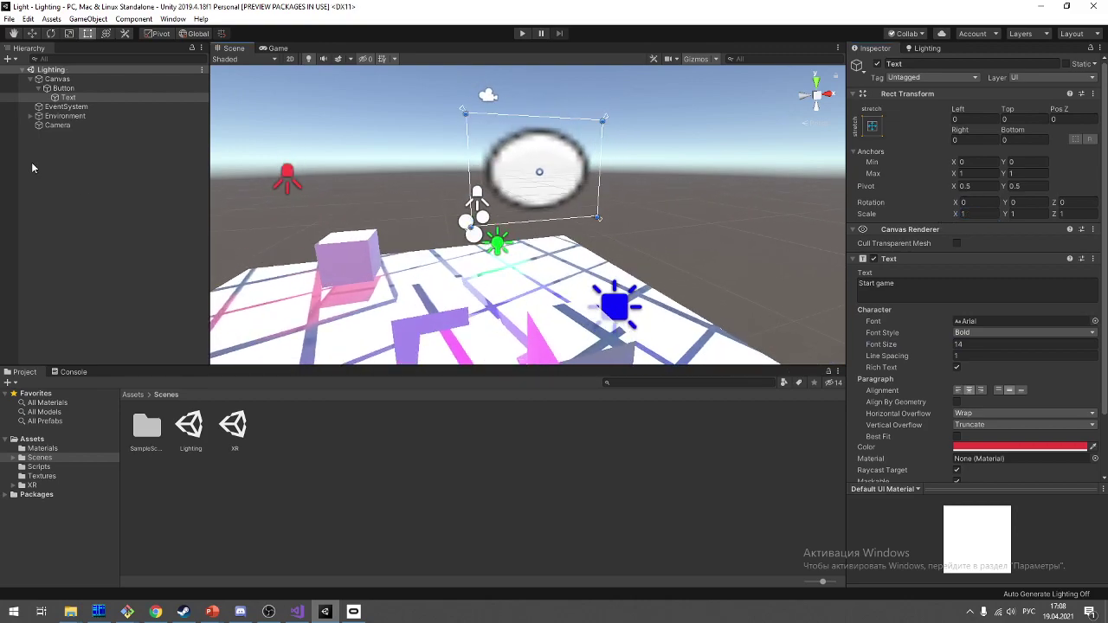
Step: Give the Canvas Scaler Dynamic Pixels Per Unit 10 and Reference Pixels Per Unit 1, then save
{"action": "left_click", "coordinate": [145, 78]}
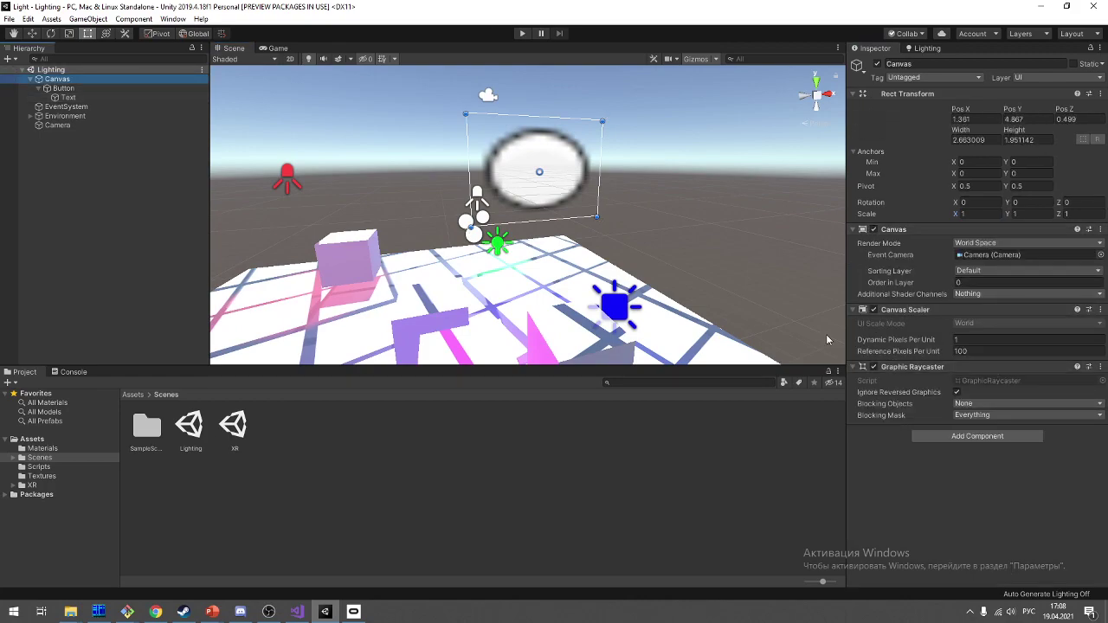
{"action": "left_click", "coordinate": [991, 350]}
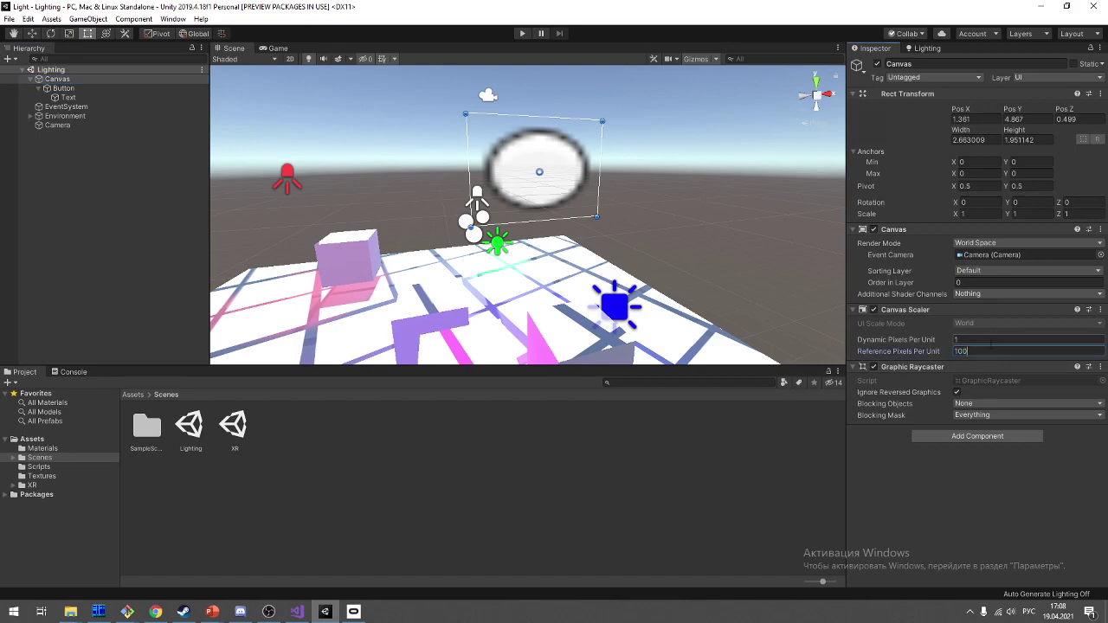
{"action": "left_click", "coordinate": [995, 339]}
{"action": "type", "text": "10"}
{"action": "left_click", "coordinate": [997, 350]}
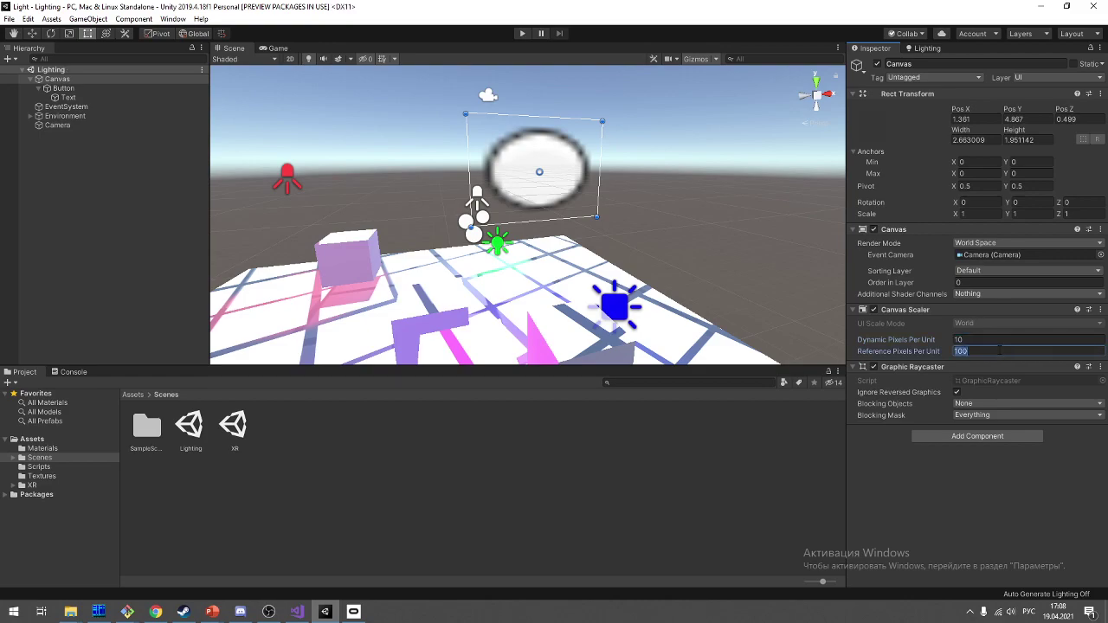
{"action": "type", "text": "10"}
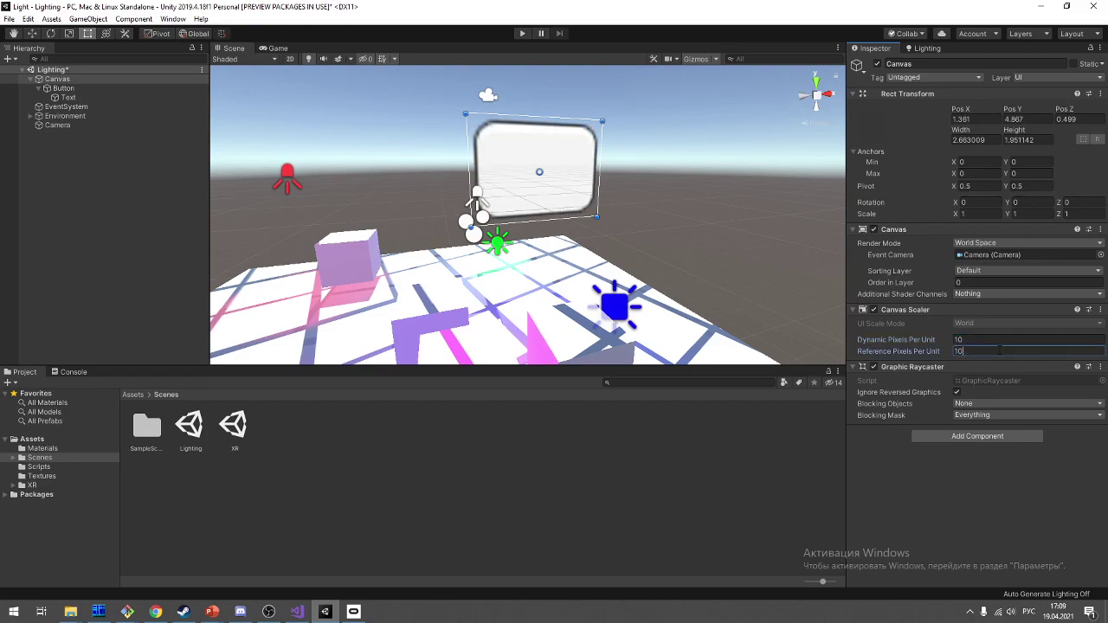
{"action": "key", "text": "BackSpace"}
{"action": "key", "text": "ctrl+s"}
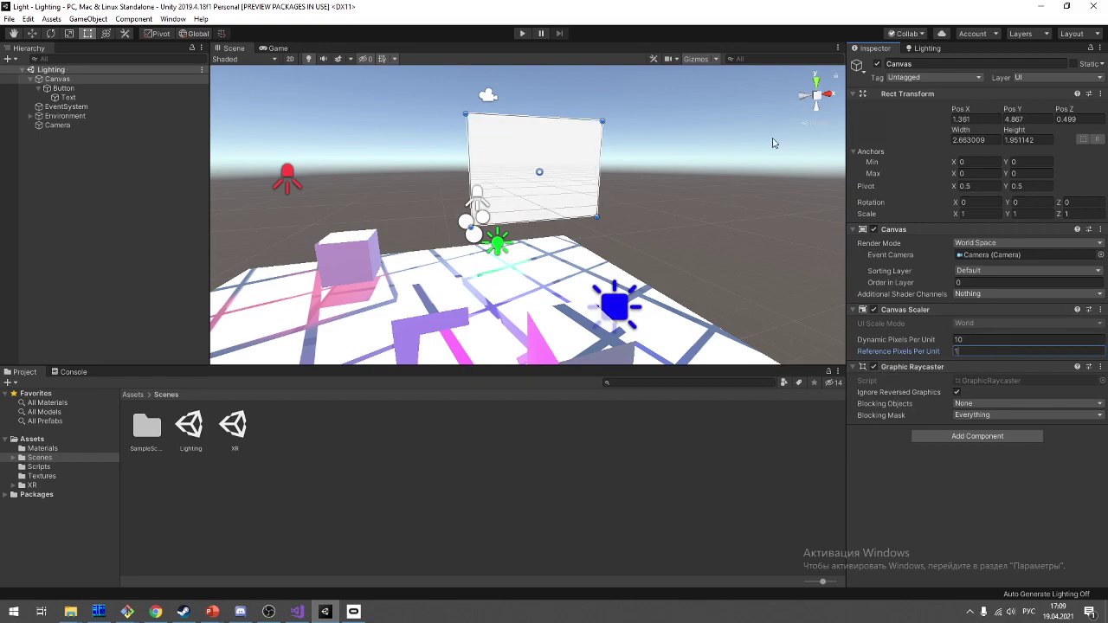
Step: Frame the canvas, try Reference Pixels Per Unit 2, then restore it to 1
{"action": "key", "text": "f"}
{"action": "scroll", "coordinate": [718, 147], "scroll_direction": "down", "scroll_amount": 2}
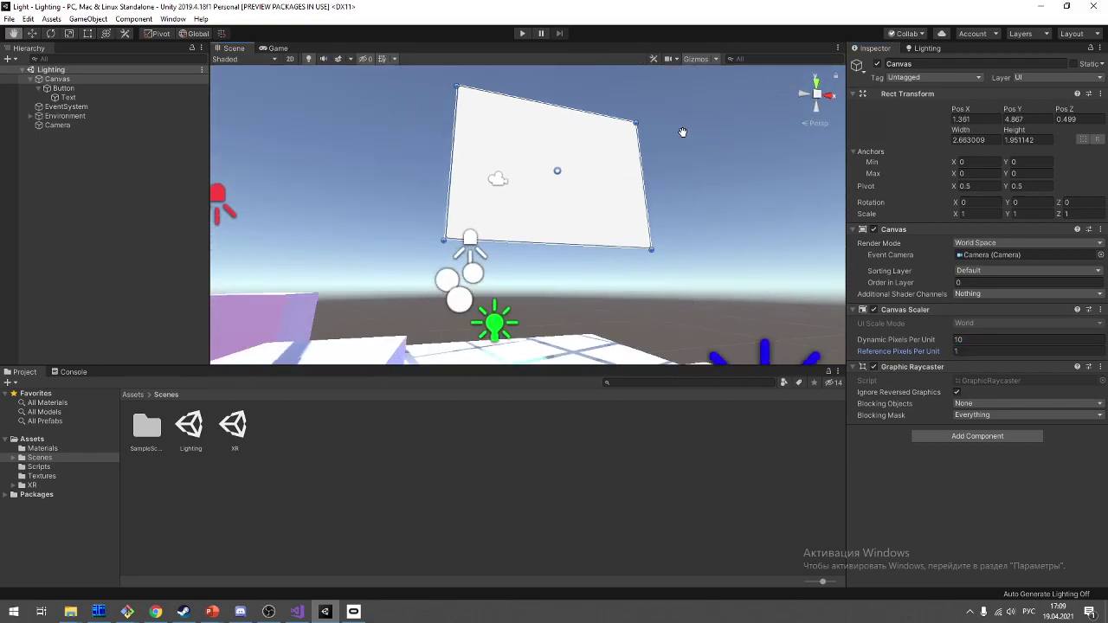
{"action": "scroll", "coordinate": [720, 197], "scroll_direction": "up", "scroll_amount": 5}
{"action": "scroll", "coordinate": [484, 195], "scroll_direction": "down", "scroll_amount": 5}
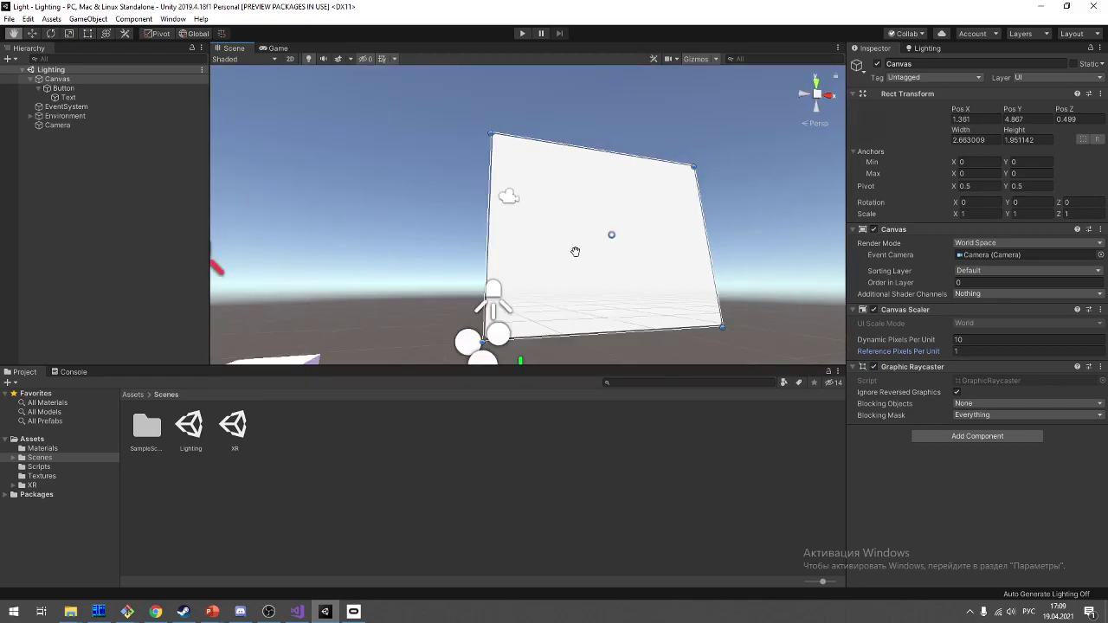
{"action": "left_click", "coordinate": [1004, 350]}
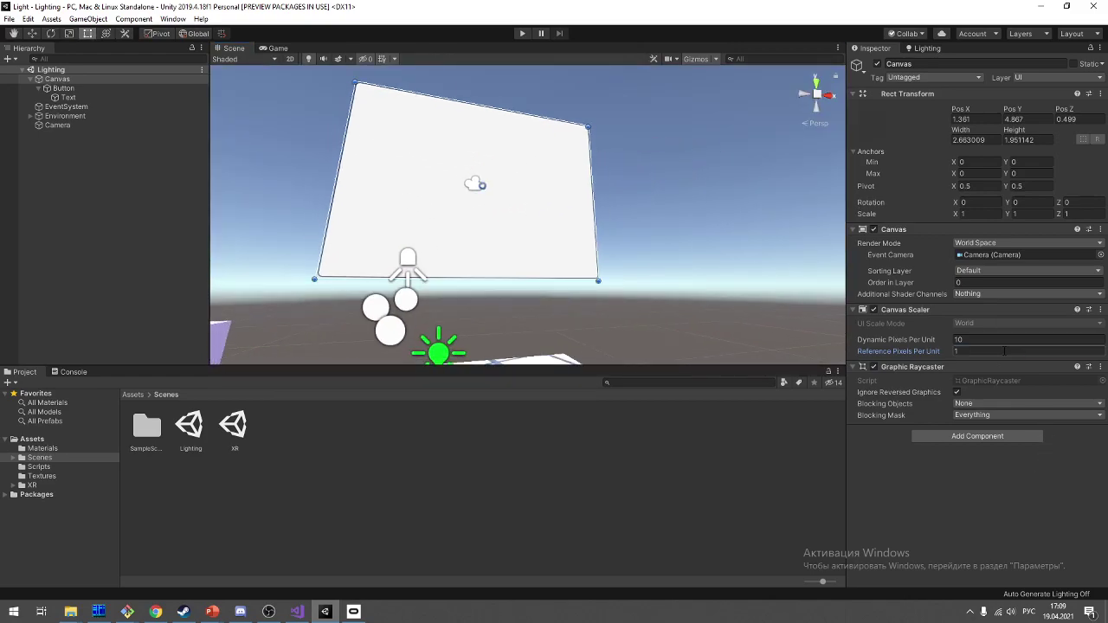
{"action": "type", "text": "2"}
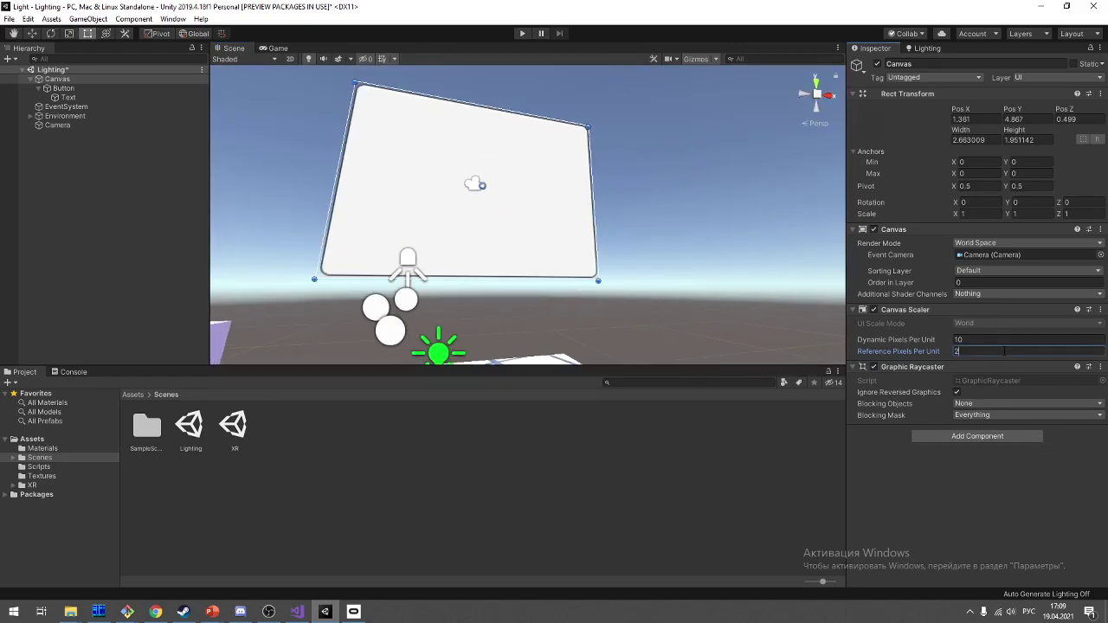
{"action": "scroll", "coordinate": [546, 281], "scroll_direction": "up", "scroll_amount": 2}
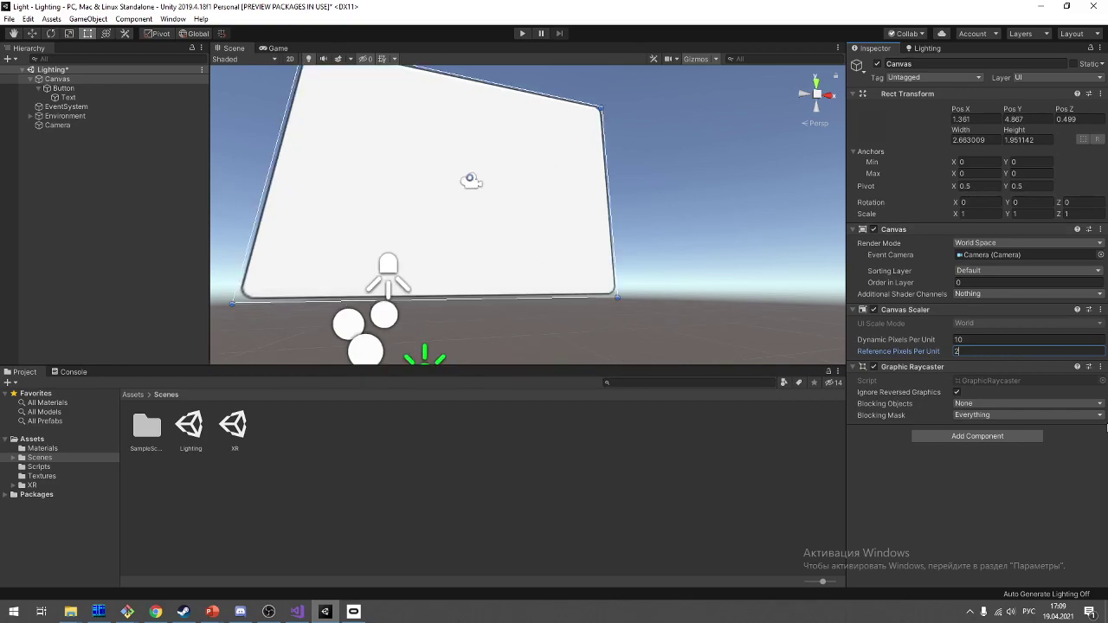
{"action": "key", "text": "BackSpace"}
{"action": "type", "text": "1"}
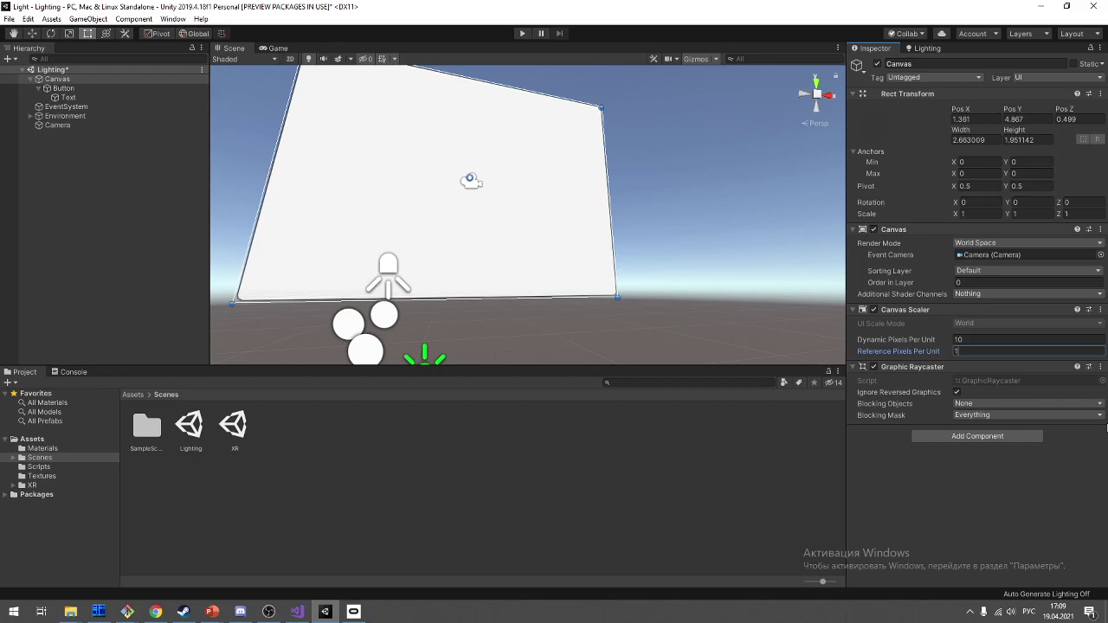
{"action": "left_click_drag", "start_coordinate": [607, 193], "coordinate": [646, 114], "text": "alt"}
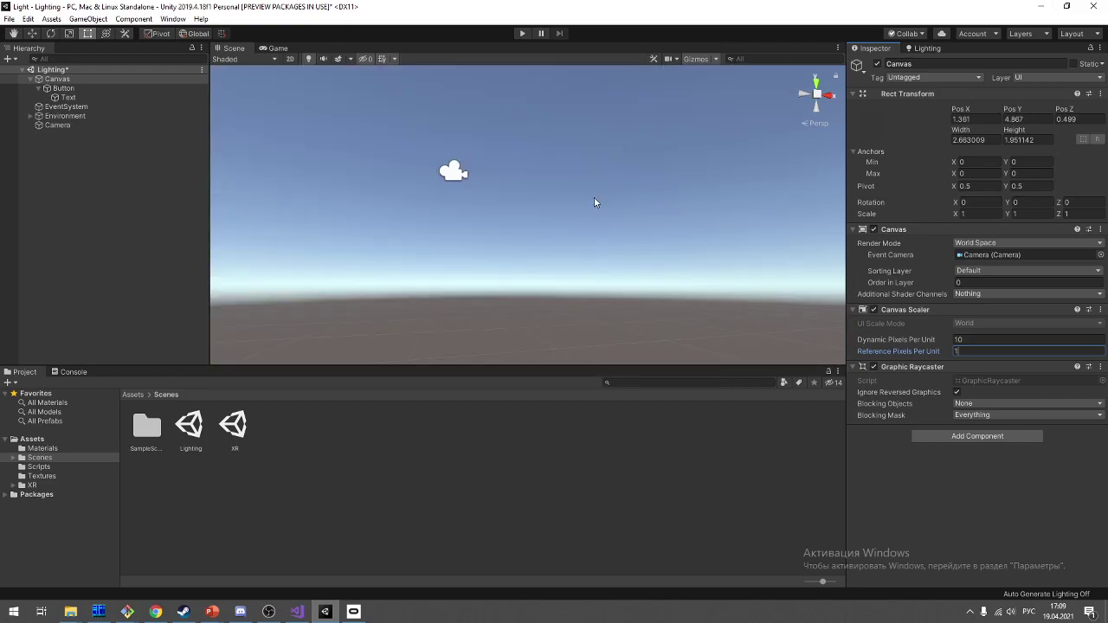
{"action": "mouse_move", "coordinate": [596, 203]}
{"action": "left_mouse_down", "text": "alt"}
{"action": "mouse_move", "coordinate": [562, 266]}
{"action": "mouse_move", "coordinate": [543, 245]}
{"action": "left_mouse_up", "text": "alt"}
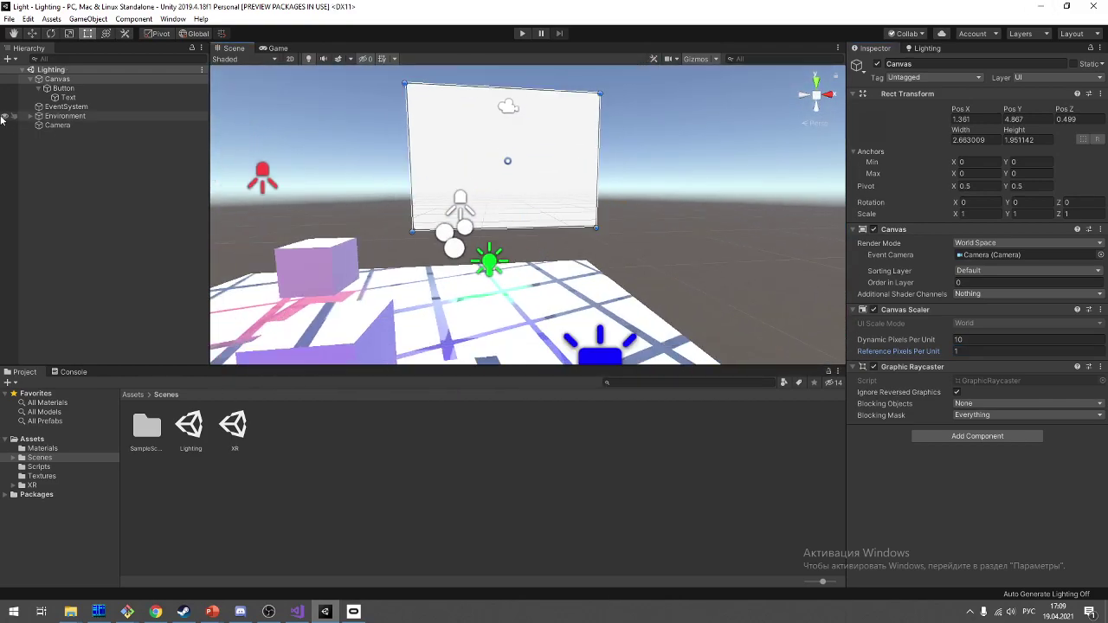
Step: Pull the Button's top, bottom, left and right edges inward into a narrow bar
{"action": "left_click", "coordinate": [49, 90]}
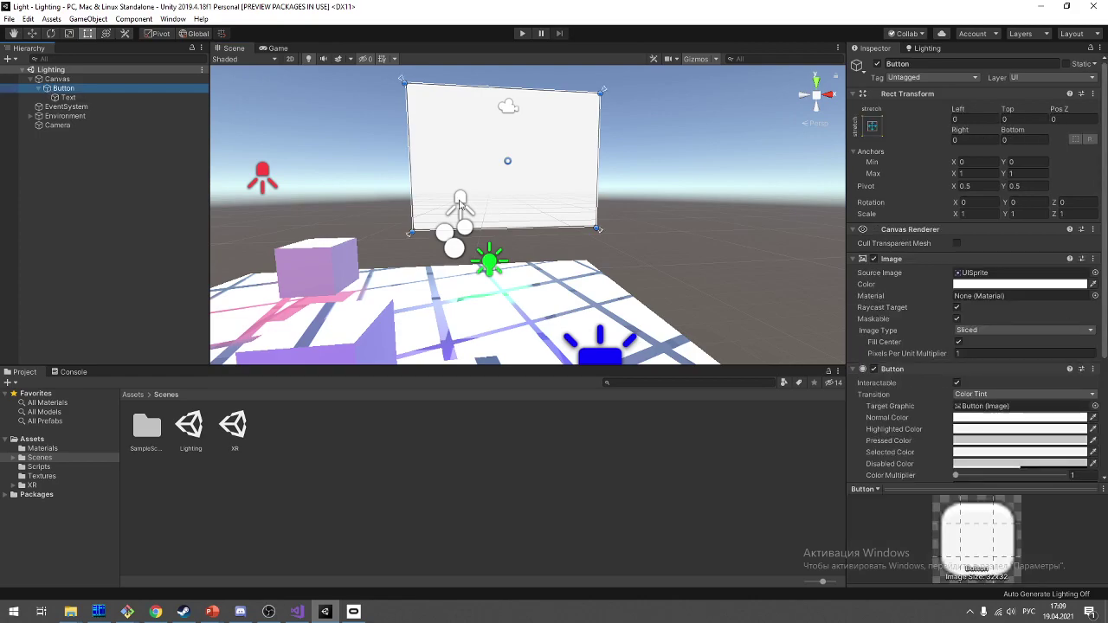
{"action": "left_click_drag", "start_coordinate": [501, 88], "coordinate": [506, 119]}
{"action": "left_click_drag", "start_coordinate": [509, 229], "coordinate": [511, 146]}
{"action": "left_click_drag", "start_coordinate": [597, 138], "coordinate": [592, 138]}
{"action": "left_click_drag", "start_coordinate": [408, 130], "coordinate": [441, 132]}
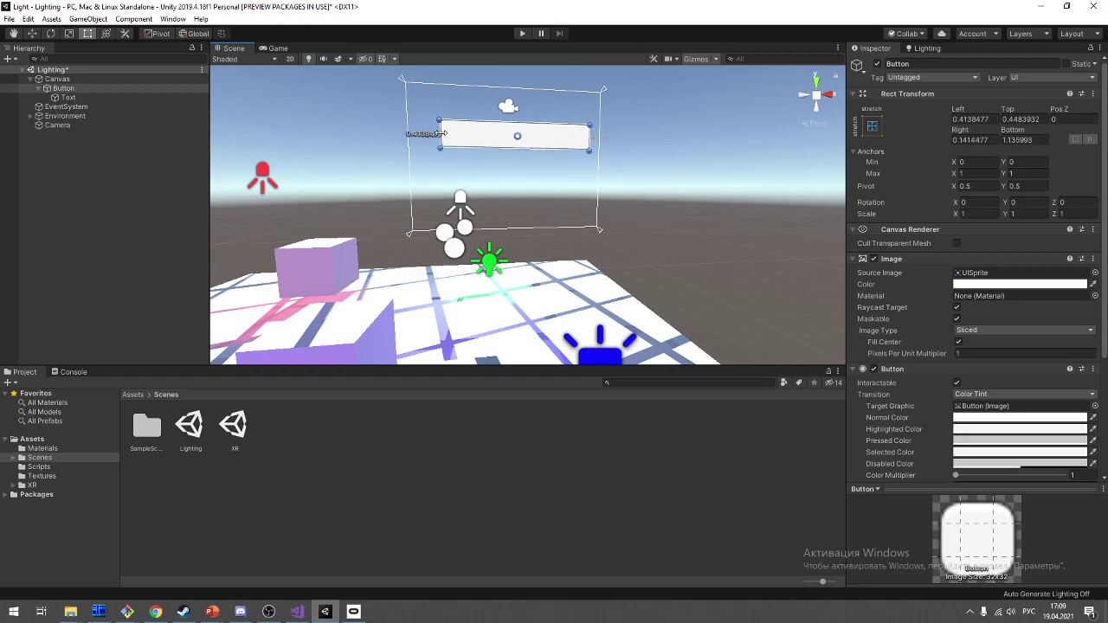
{"action": "left_click_drag", "start_coordinate": [589, 139], "coordinate": [547, 168]}
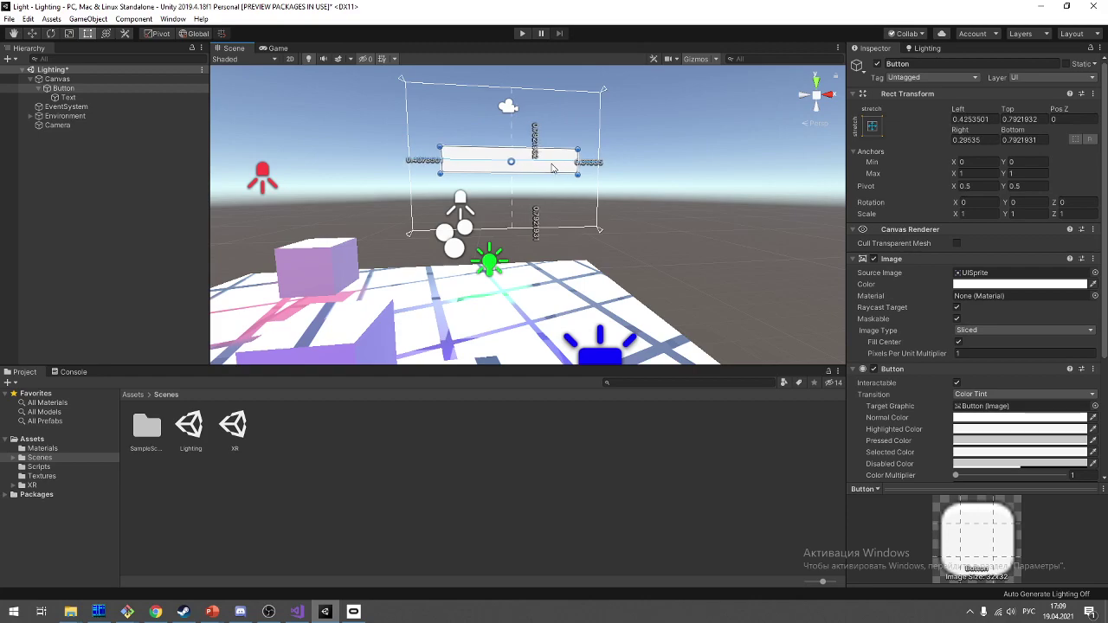
Step: Frame the button, switch the Scene view to 2D, and select its Text label
{"action": "scroll", "coordinate": [547, 168], "scroll_direction": "up", "scroll_amount": 3}
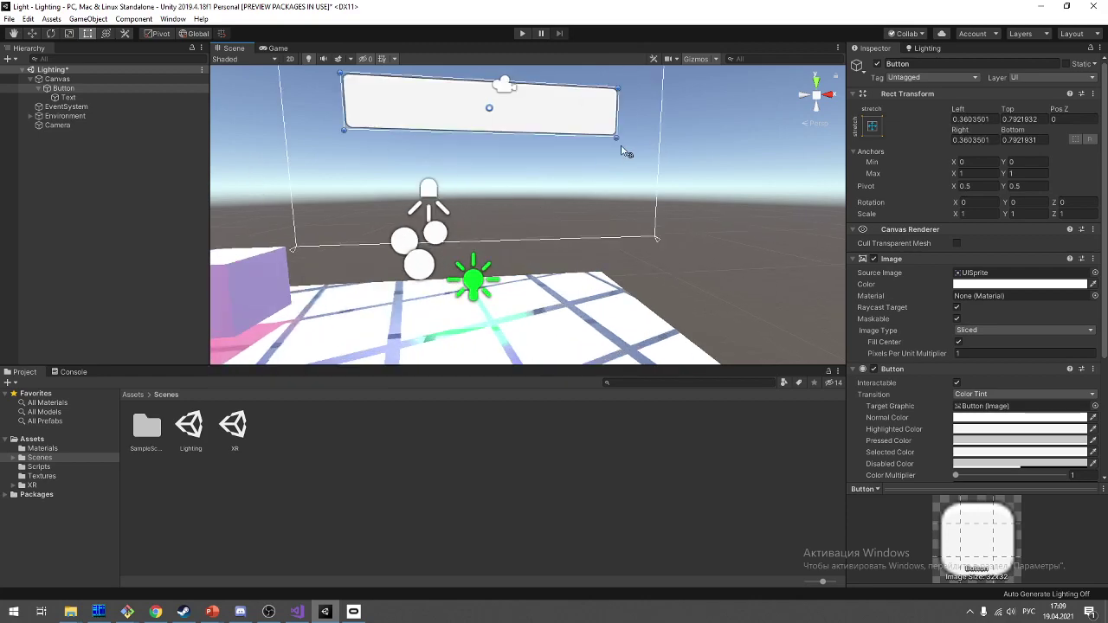
{"action": "key", "text": "f"}
{"action": "left_click", "coordinate": [289, 58]}
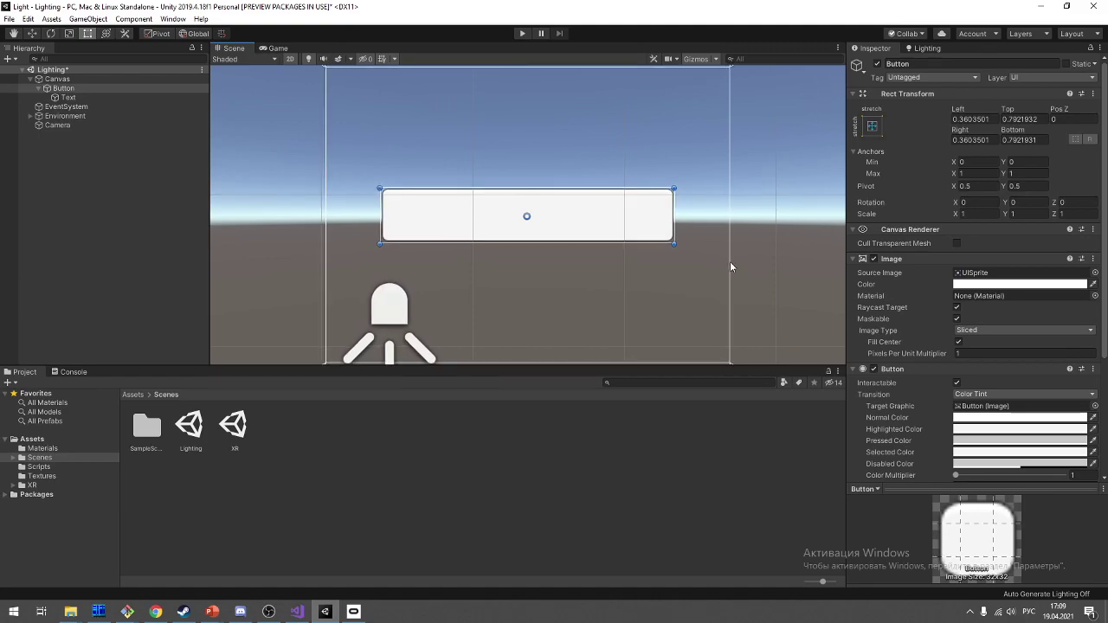
{"action": "scroll", "coordinate": [483, 214], "scroll_direction": "down", "scroll_amount": 3}
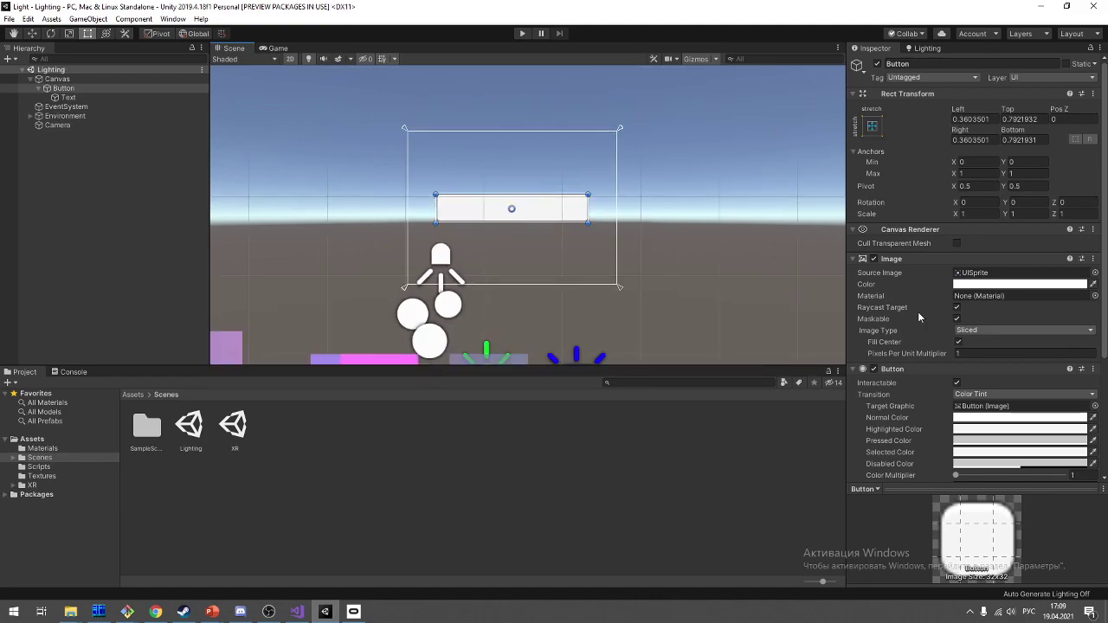
{"action": "left_click", "coordinate": [70, 98]}
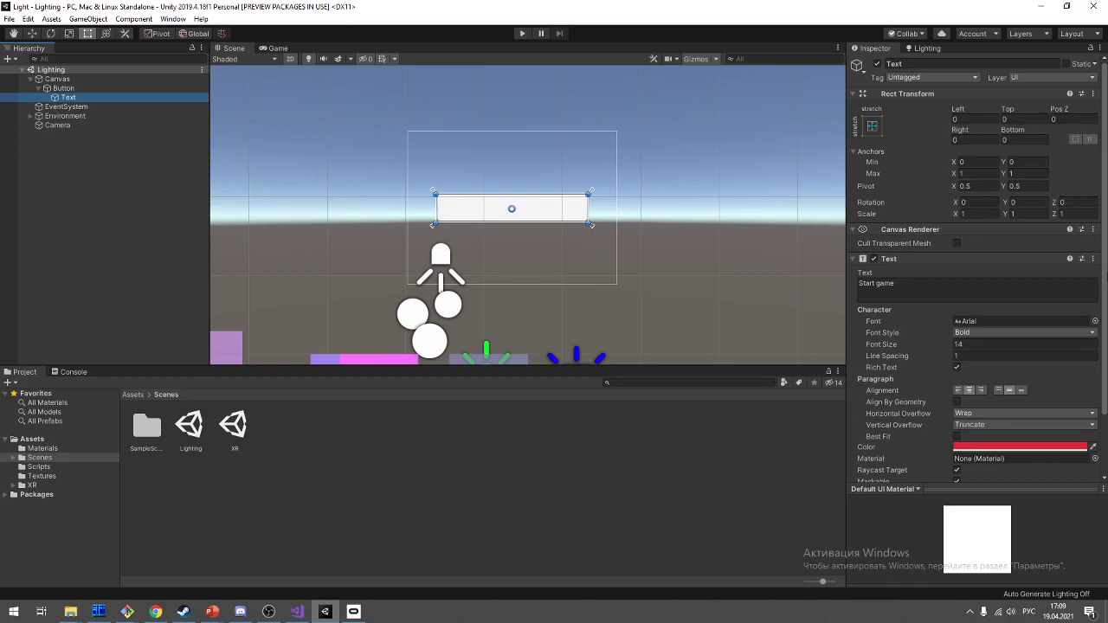
Step: Enable Align By Geometry on the label and save the scene
{"action": "scroll", "coordinate": [577, 206], "scroll_direction": "down", "scroll_amount": 5}
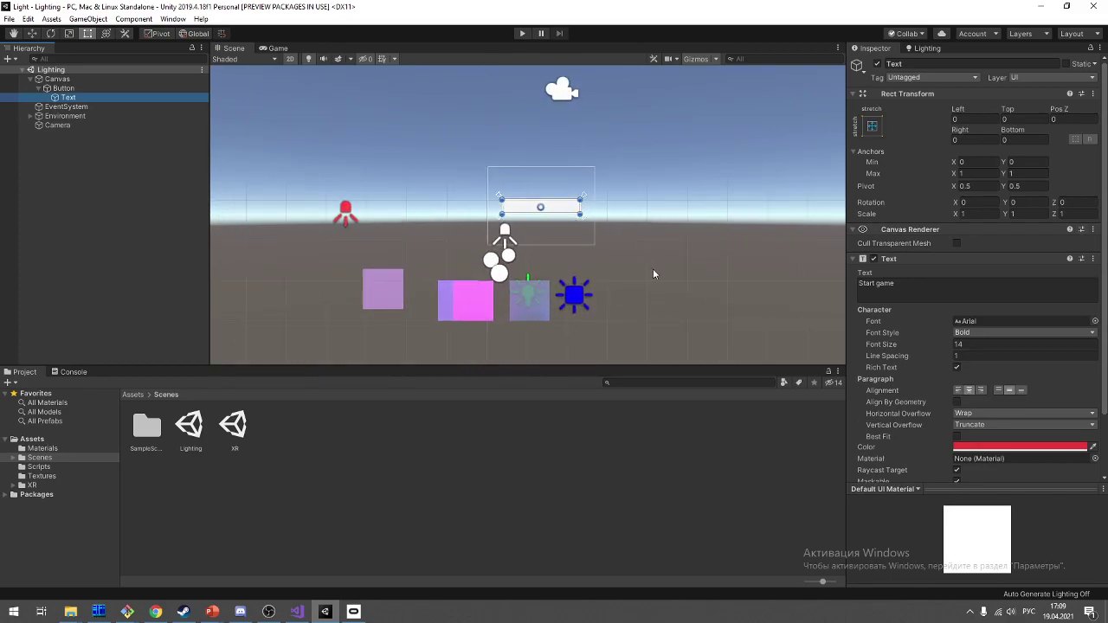
{"action": "left_click", "coordinate": [958, 402]}
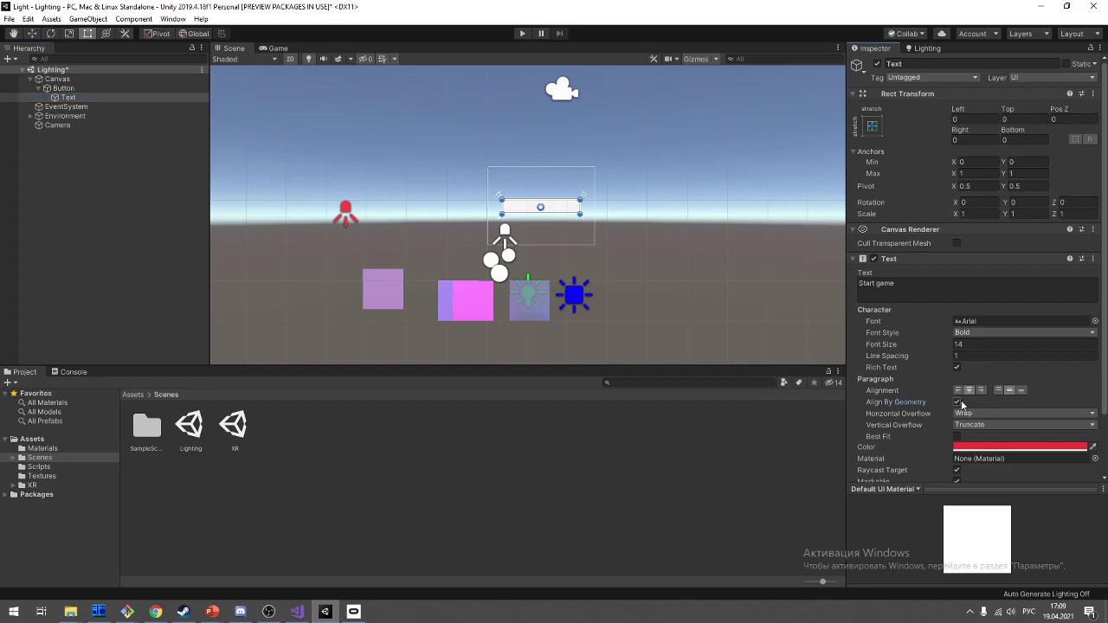
{"action": "key", "text": "ctrl+s"}
{"action": "key", "text": "f"}
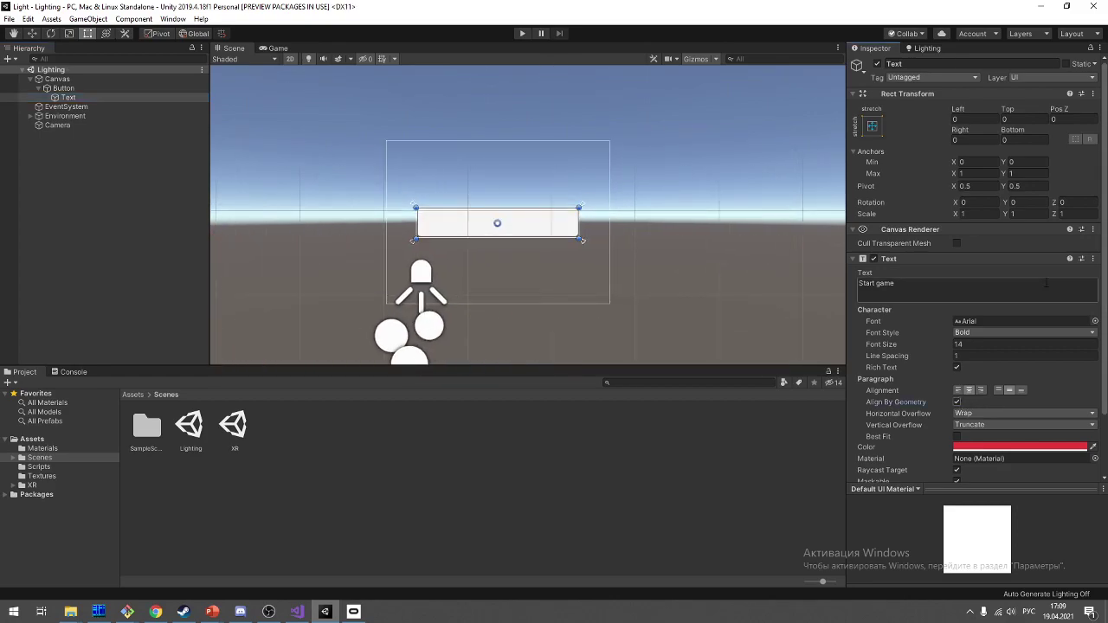
Step: Squash the label to 0.16 horizontal scale, then undo the trial rect stretches
{"action": "left_click_drag", "start_coordinate": [956, 214], "coordinate": [940, 219]}
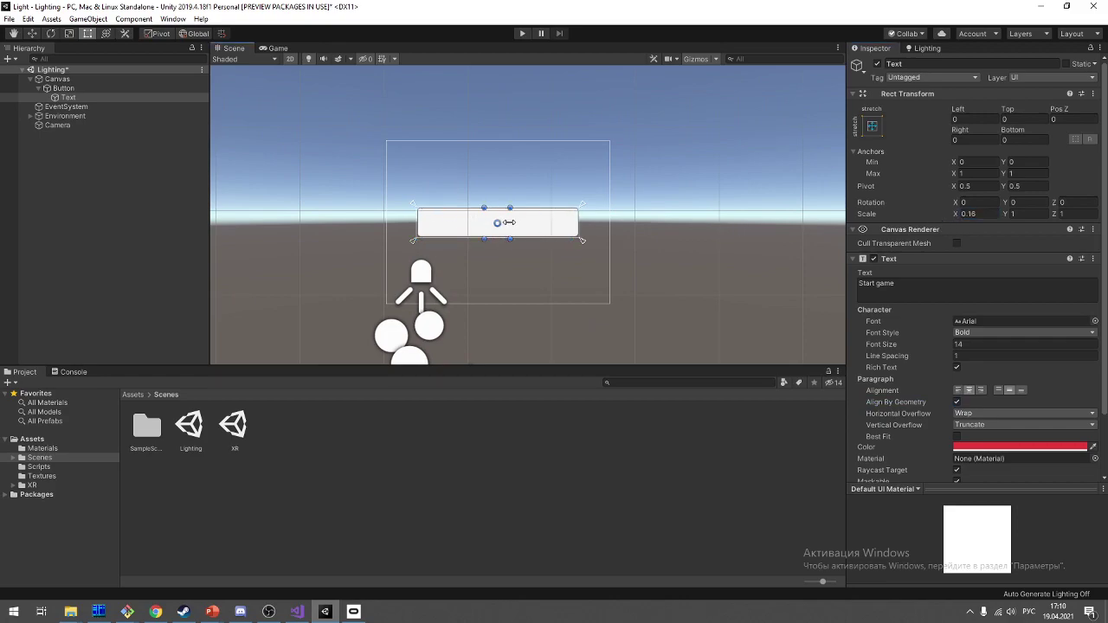
{"action": "left_click_drag", "start_coordinate": [513, 221], "coordinate": [558, 223]}
{"action": "key", "text": "ctrl+z"}
{"action": "left_click_drag", "start_coordinate": [511, 224], "coordinate": [576, 223]}
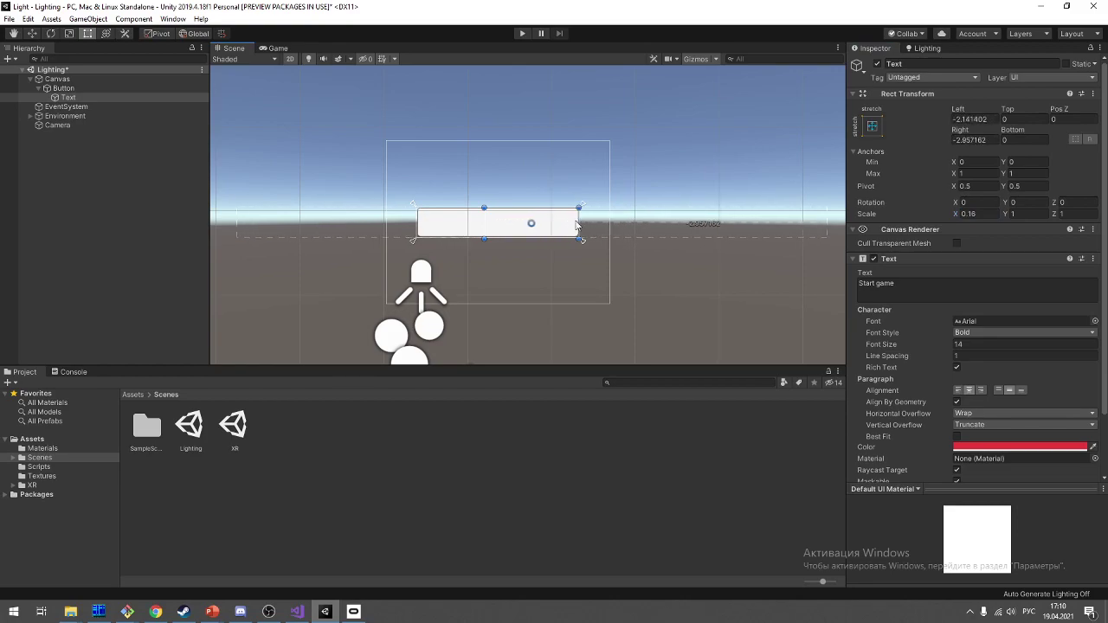
{"action": "left_click_drag", "start_coordinate": [486, 219], "coordinate": [416, 213]}
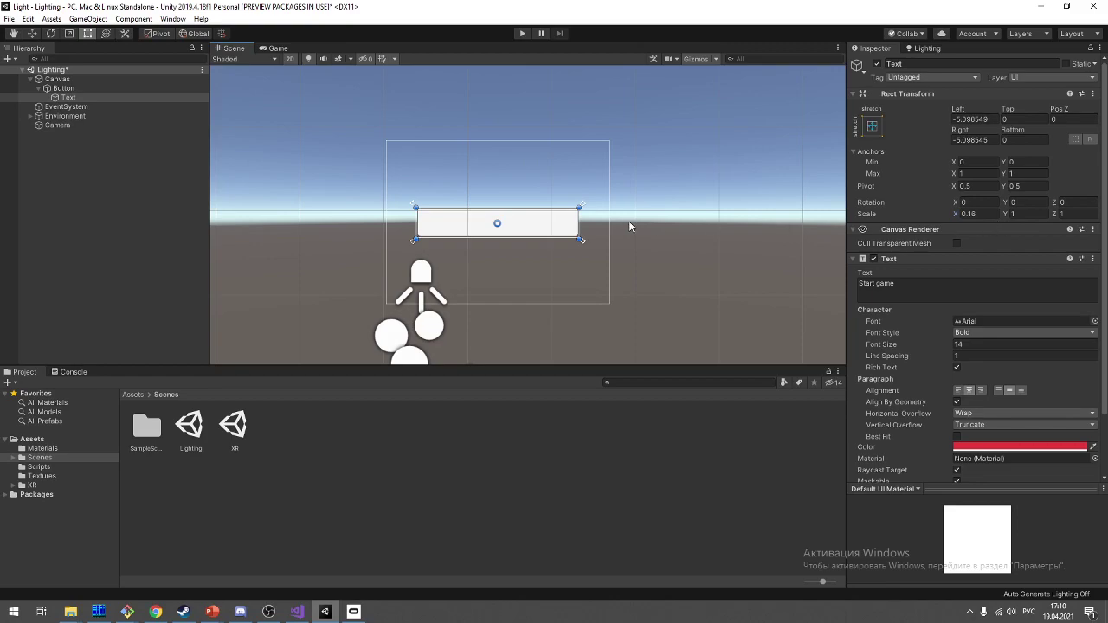
{"action": "scroll", "coordinate": [631, 208], "scroll_direction": "down", "scroll_amount": 3}
{"action": "key", "text": "ctrl+z"}
{"action": "scroll", "coordinate": [639, 201], "scroll_direction": "up", "scroll_amount": 2}
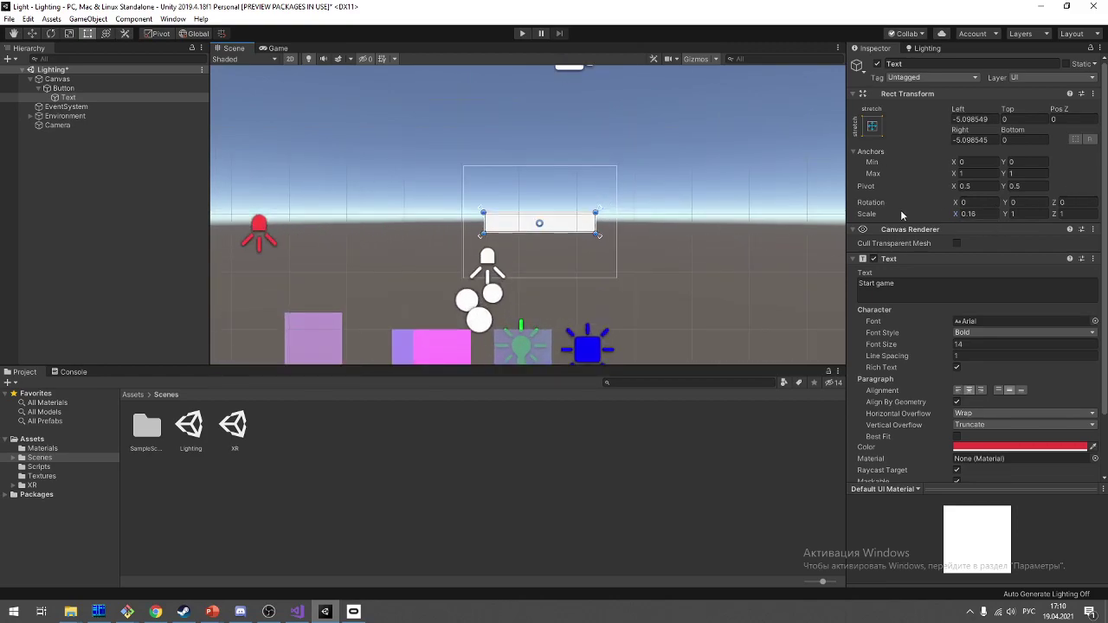
{"action": "key", "text": "ctrl+z"}
{"action": "key", "text": "ctrl+z"}
{"action": "key", "text": "ctrl+z"}
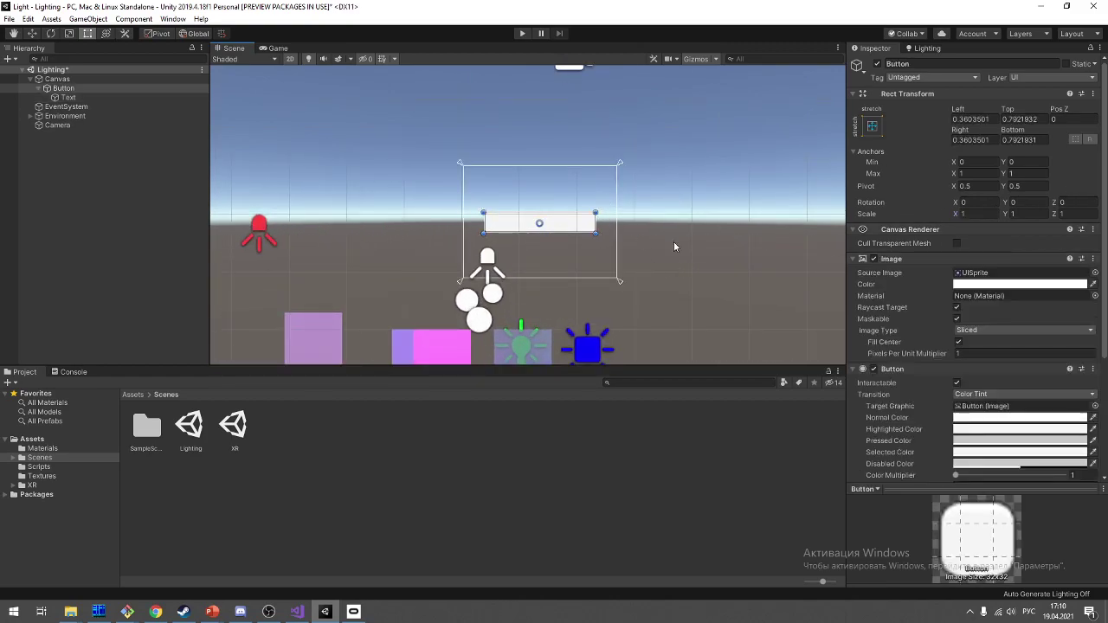
{"action": "key", "text": "ctrl+z"}
Step: Move the Button lower inside the canvas and try the Scale tool on it
{"action": "left_click_drag", "start_coordinate": [580, 207], "coordinate": [575, 230]}
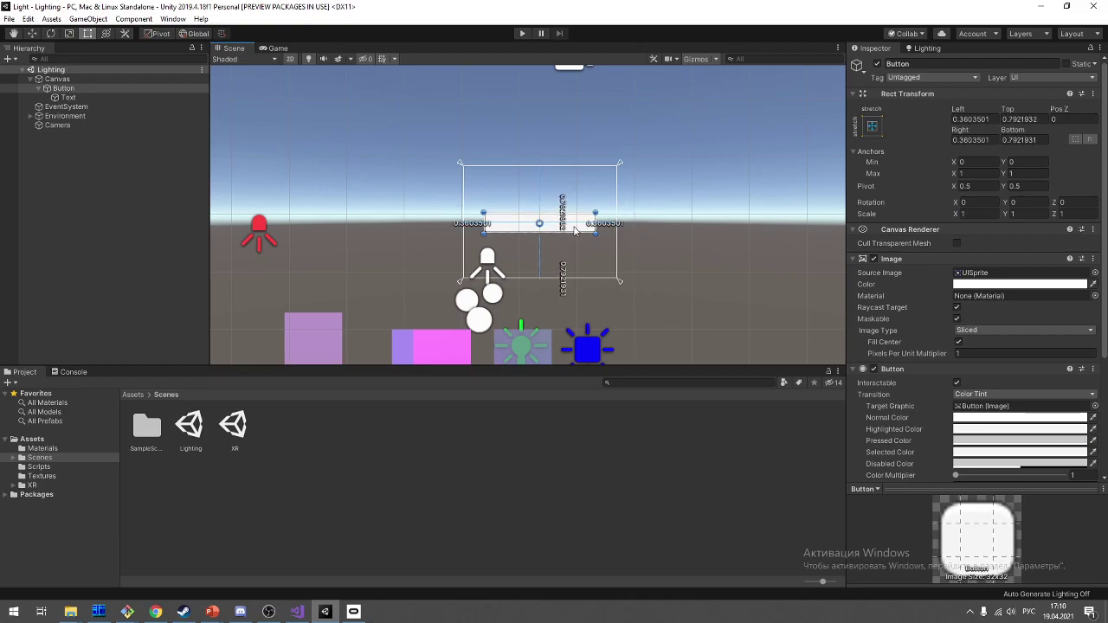
{"action": "left_click", "coordinate": [69, 34]}
{"action": "left_click_drag", "start_coordinate": [544, 224], "coordinate": [545, 224]}
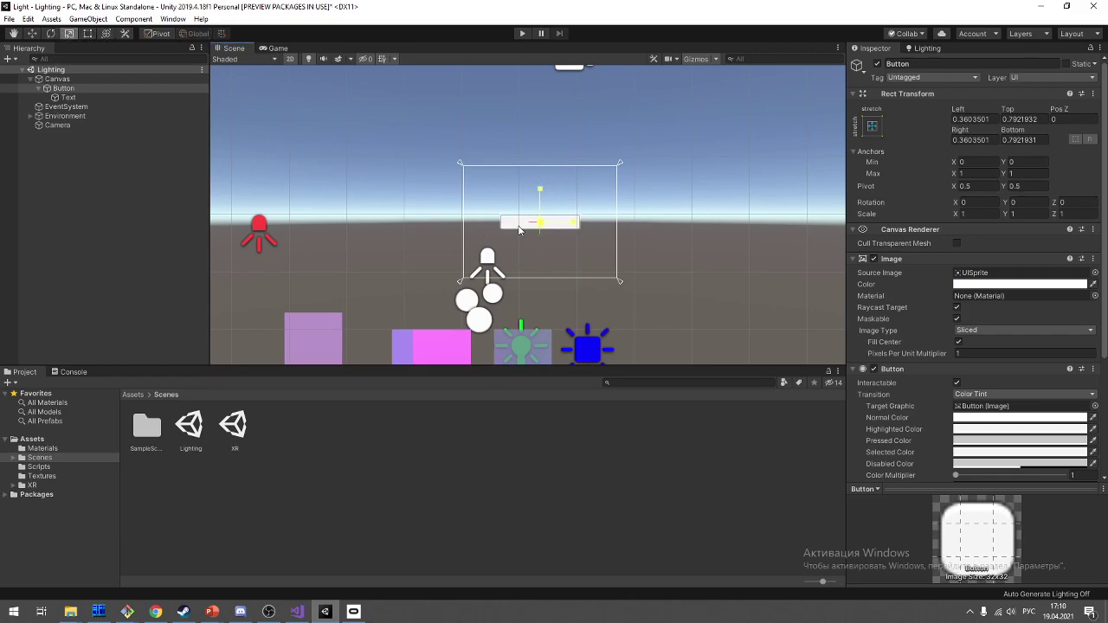
Step: Shrink the Text child uniformly and resize its rectangle with the Rect Tool
{"action": "left_click", "coordinate": [54, 98]}
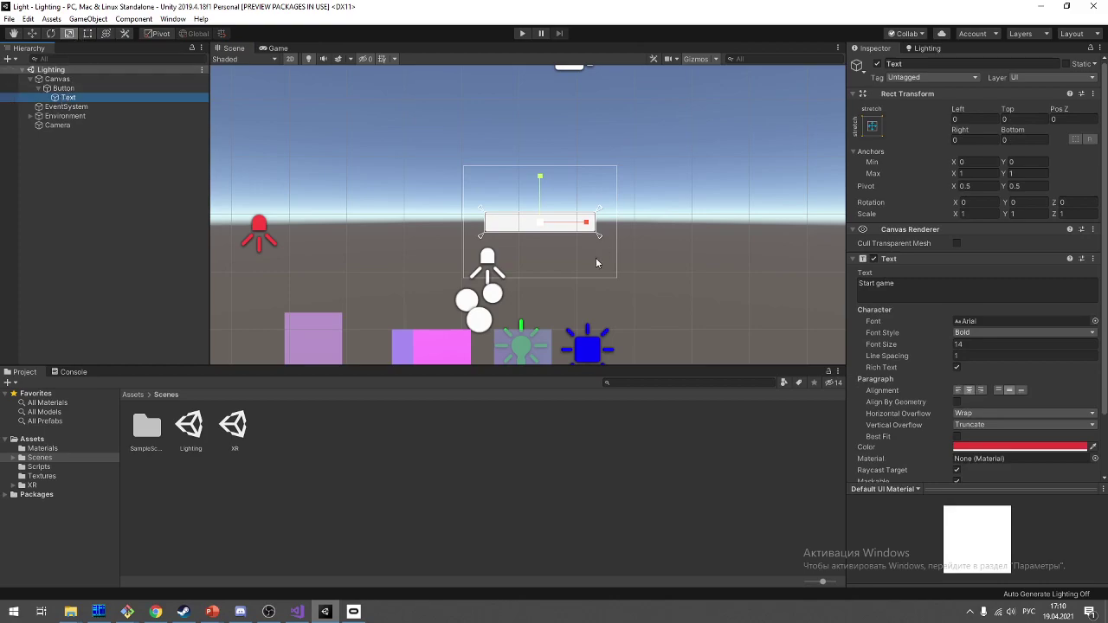
{"action": "mouse_move", "coordinate": [538, 226]}
{"action": "left_mouse_down"}
{"action": "mouse_move", "coordinate": [498, 241]}
{"action": "mouse_move", "coordinate": [554, 206]}
{"action": "left_mouse_up"}
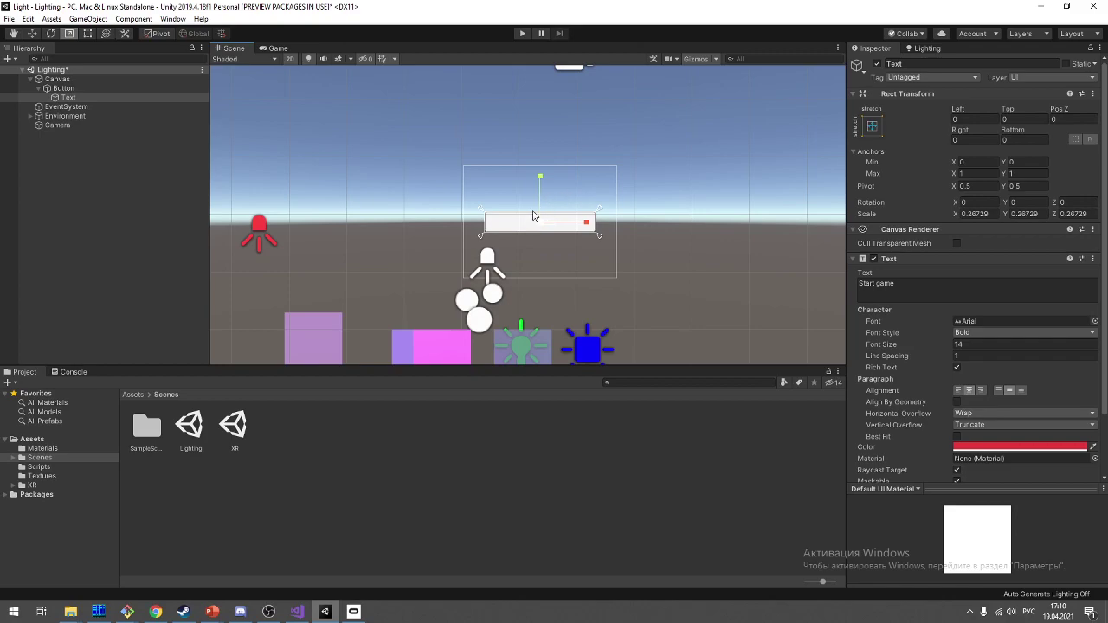
{"action": "key", "text": "q"}
{"action": "key", "text": "w"}
{"action": "key", "text": "e"}
{"action": "key", "text": "t"}
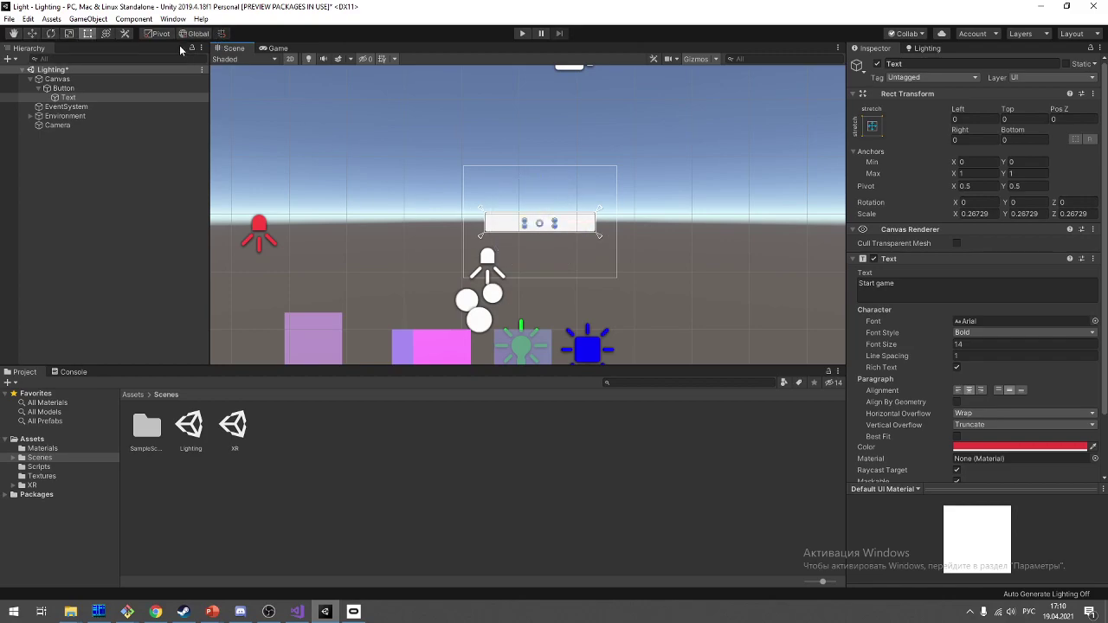
{"action": "mouse_move", "coordinate": [554, 225]}
{"action": "left_mouse_down"}
{"action": "mouse_move", "coordinate": [643, 271]}
{"action": "mouse_move", "coordinate": [616, 198]}
{"action": "mouse_move", "coordinate": [609, 212]}
{"action": "left_mouse_up"}
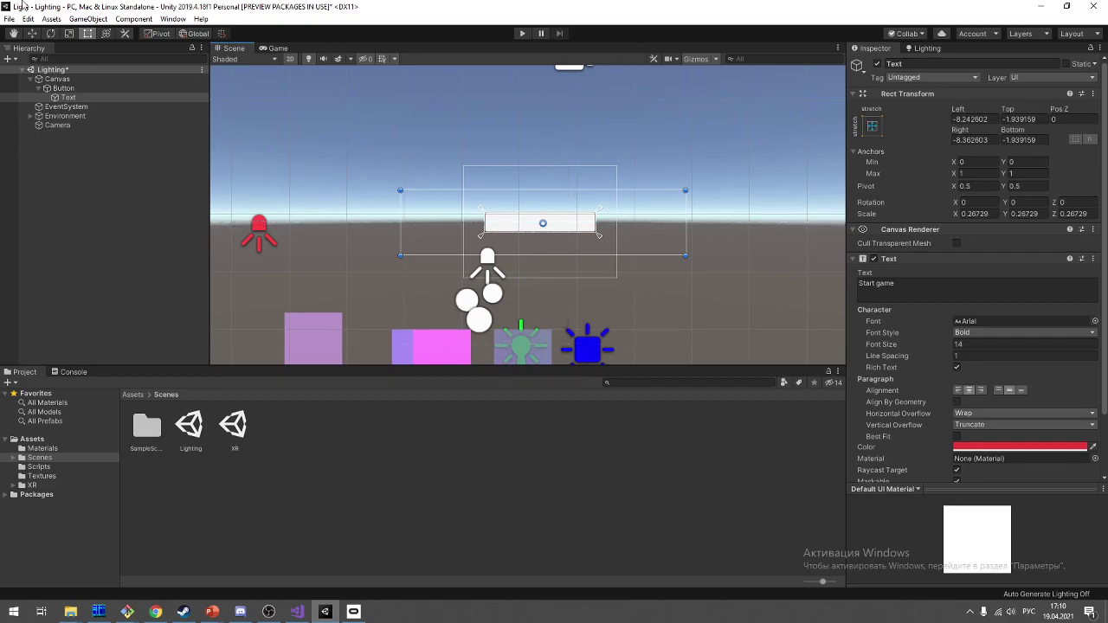
Step: Shrink the Text's scale further and enlarge its rectangle until 'Start game' appears
{"action": "key", "text": "e"}
{"action": "key", "text": "w"}
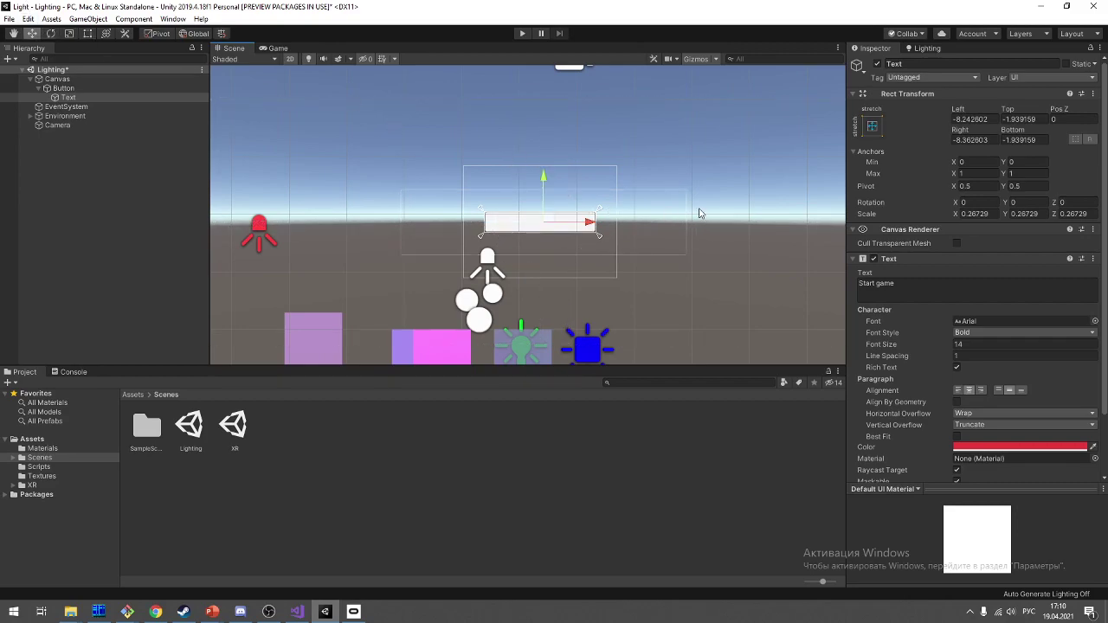
{"action": "key", "text": "e"}
{"action": "key", "text": "w"}
{"action": "key", "text": "e"}
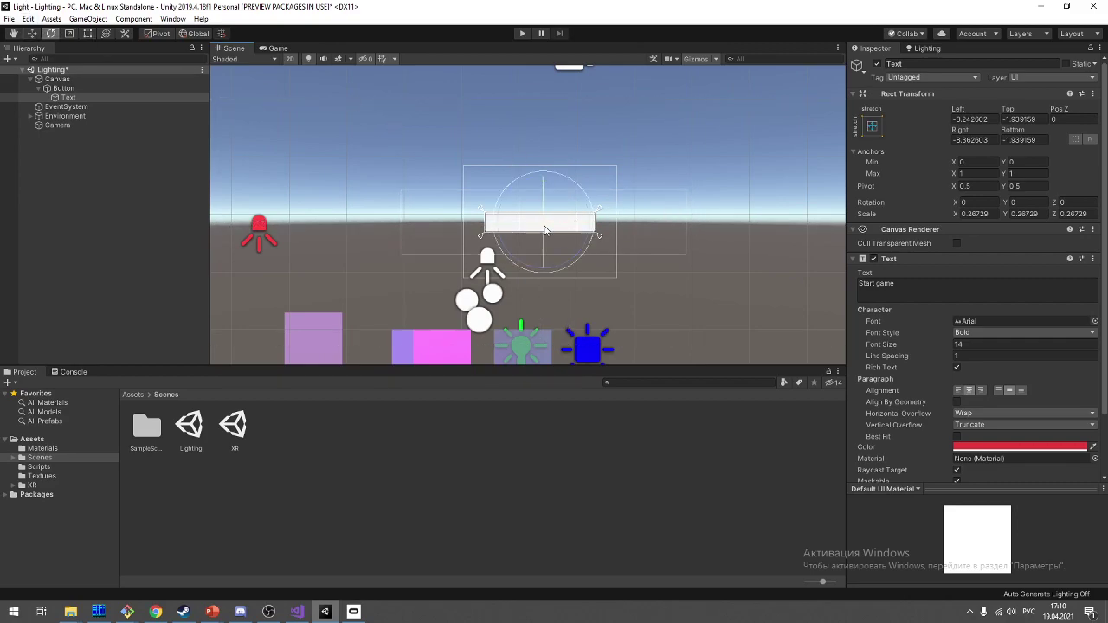
{"action": "key", "text": "t"}
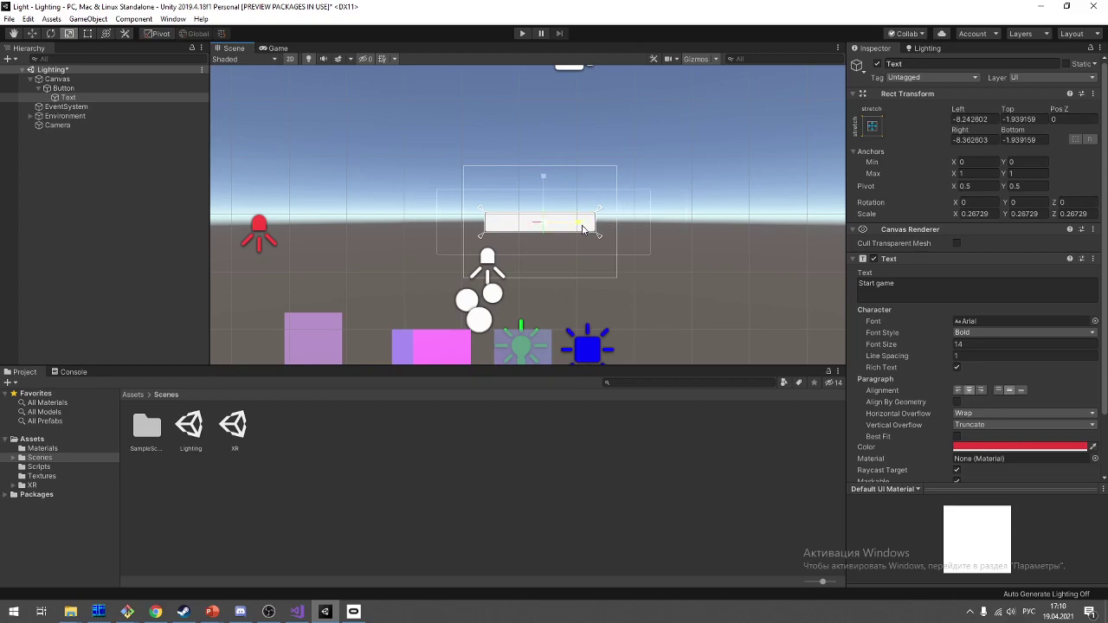
{"action": "left_click_drag", "start_coordinate": [589, 222], "coordinate": [505, 232]}
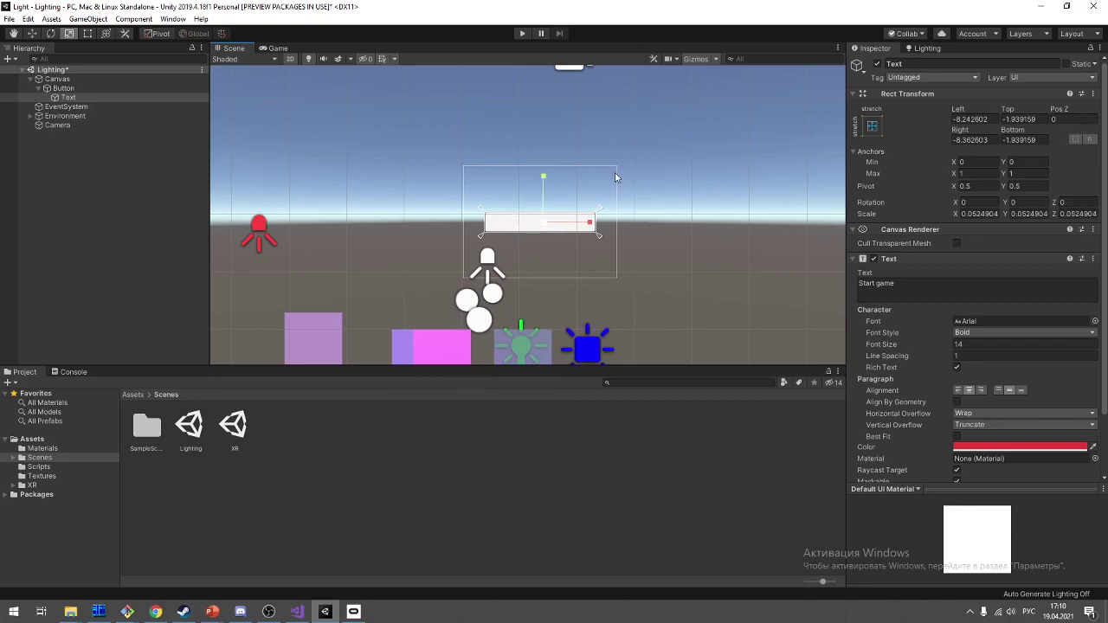
{"action": "key", "text": "t"}
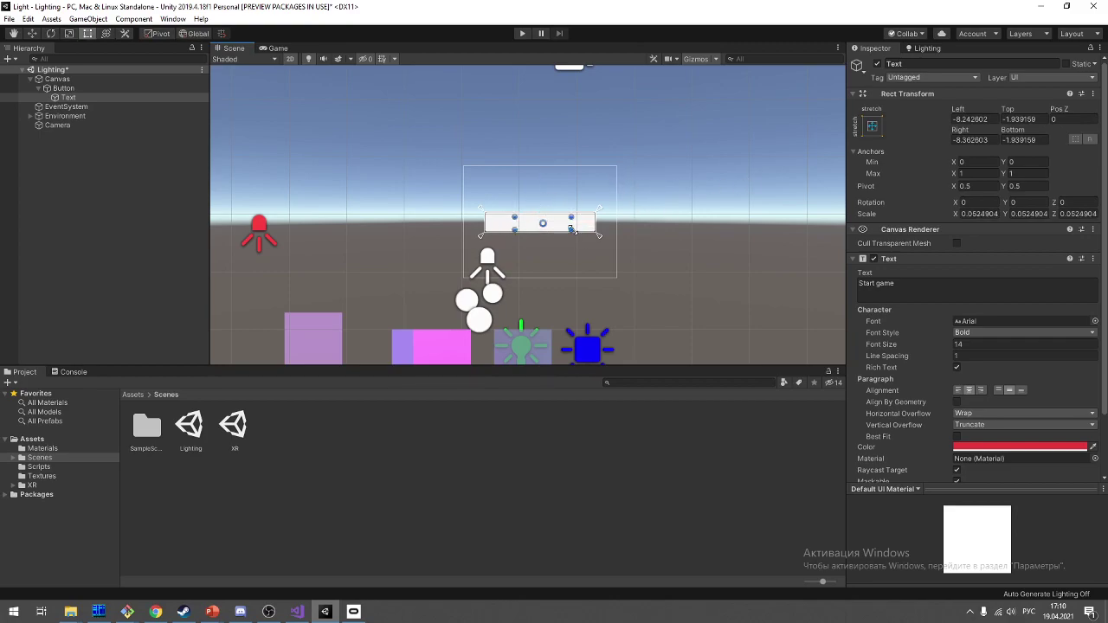
{"action": "mouse_move", "coordinate": [571, 229]}
{"action": "left_mouse_down"}
{"action": "mouse_move", "coordinate": [821, 278]}
{"action": "mouse_move", "coordinate": [691, 221]}
{"action": "left_mouse_up"}
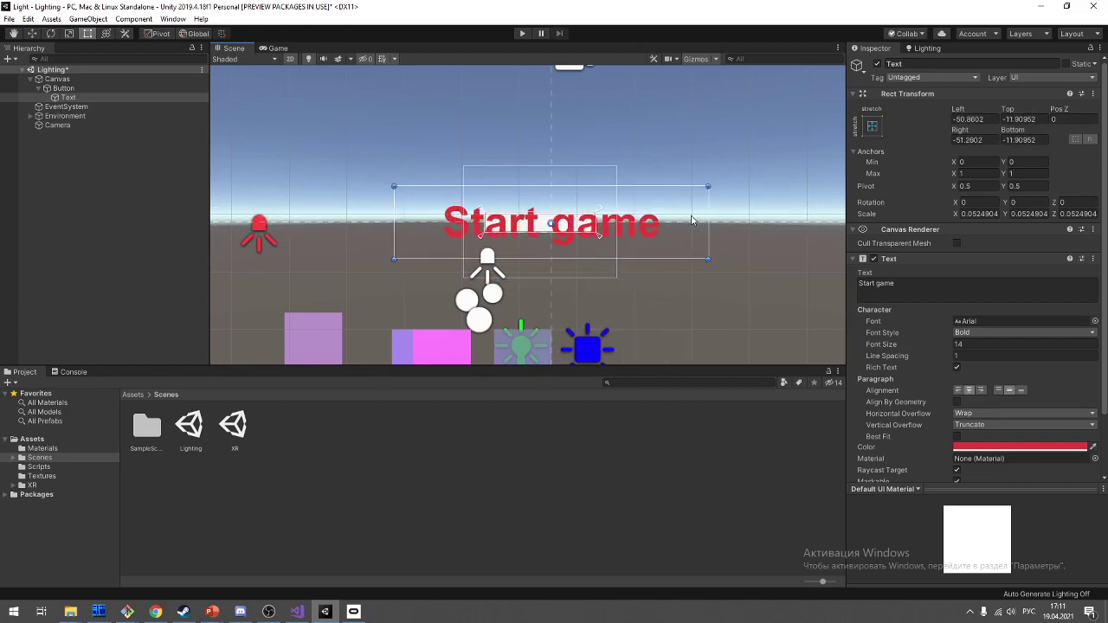
{"action": "scroll", "coordinate": [662, 255], "scroll_direction": "up", "scroll_amount": 1}
{"action": "scroll", "coordinate": [662, 255], "scroll_direction": "up", "scroll_amount": 1}
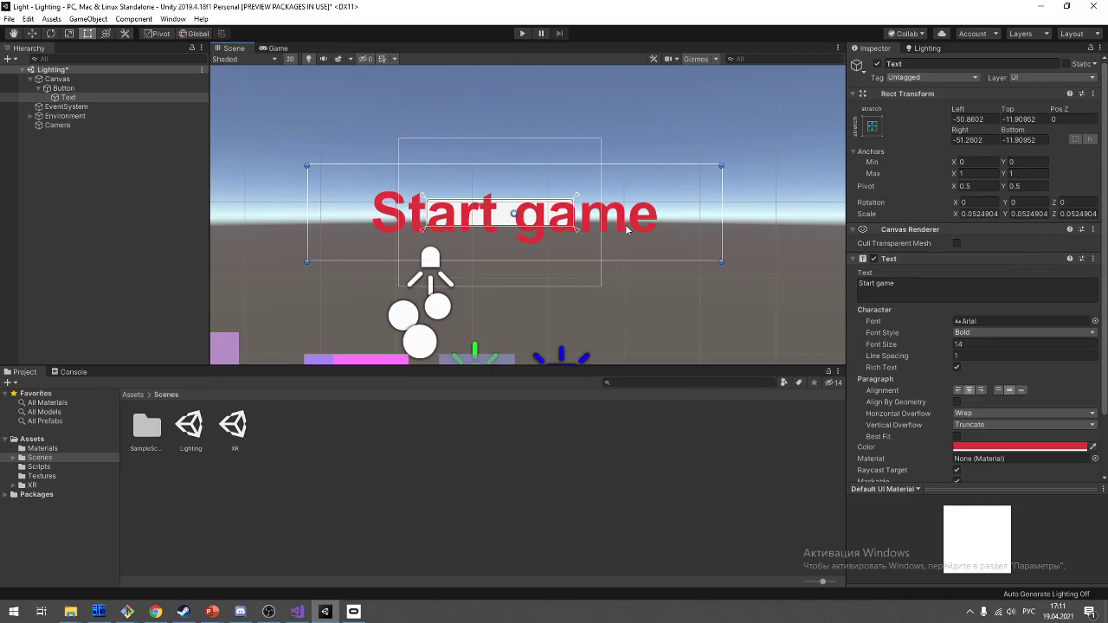
Step: Scale the Start game text to about 0.0129 to fit the button, then centre it
{"action": "key", "text": "e"}
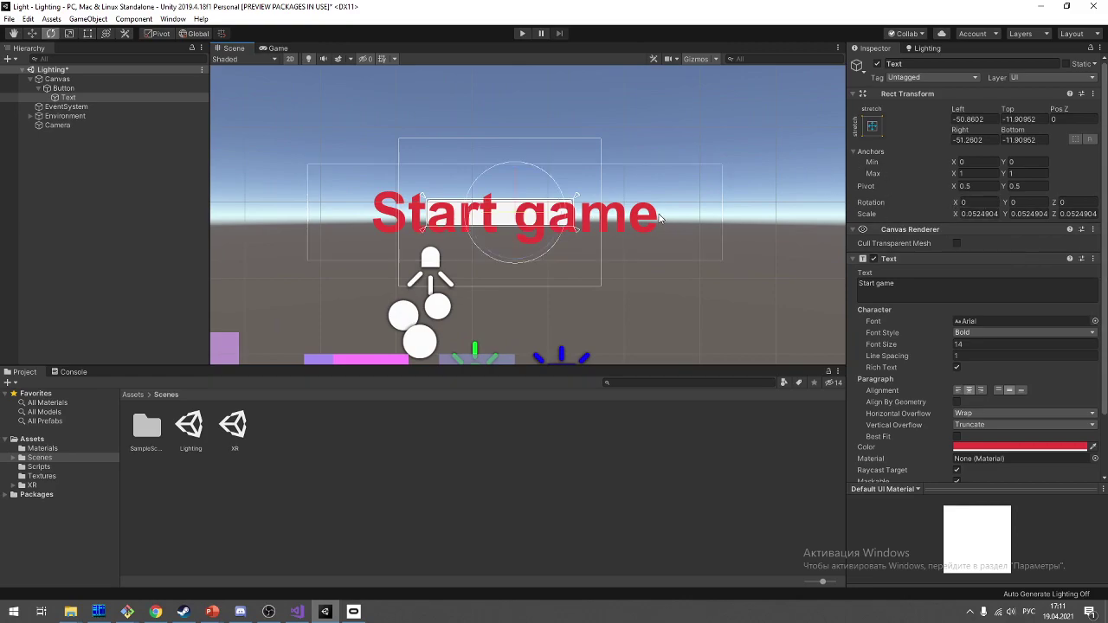
{"action": "key", "text": "r"}
{"action": "left_click_drag", "start_coordinate": [514, 217], "coordinate": [478, 229]}
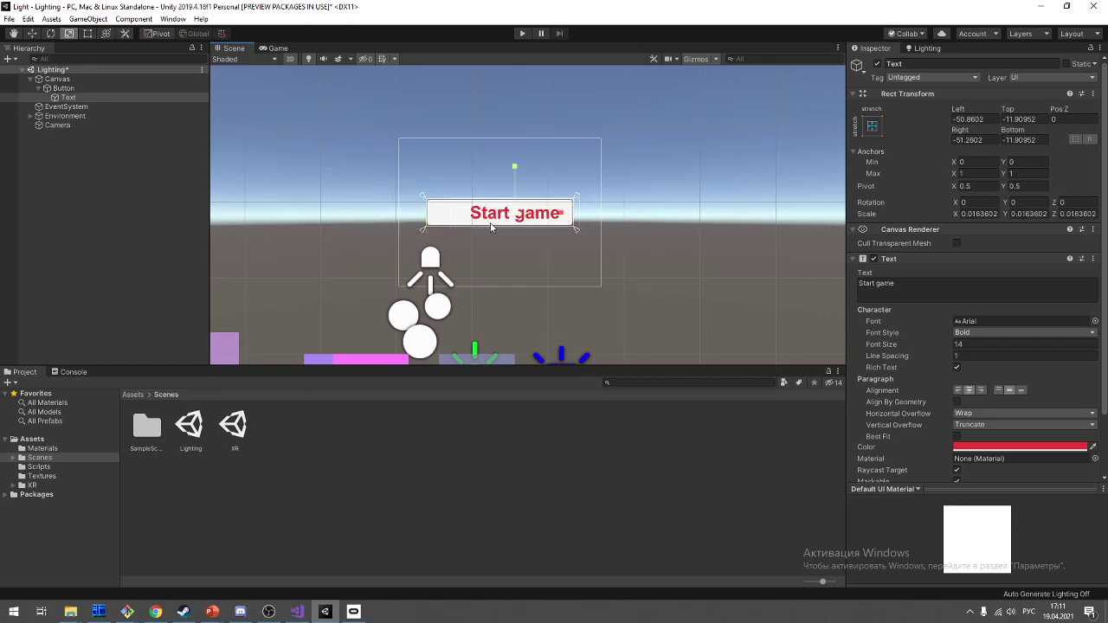
{"action": "scroll", "coordinate": [491, 227], "scroll_direction": "up", "scroll_amount": 2}
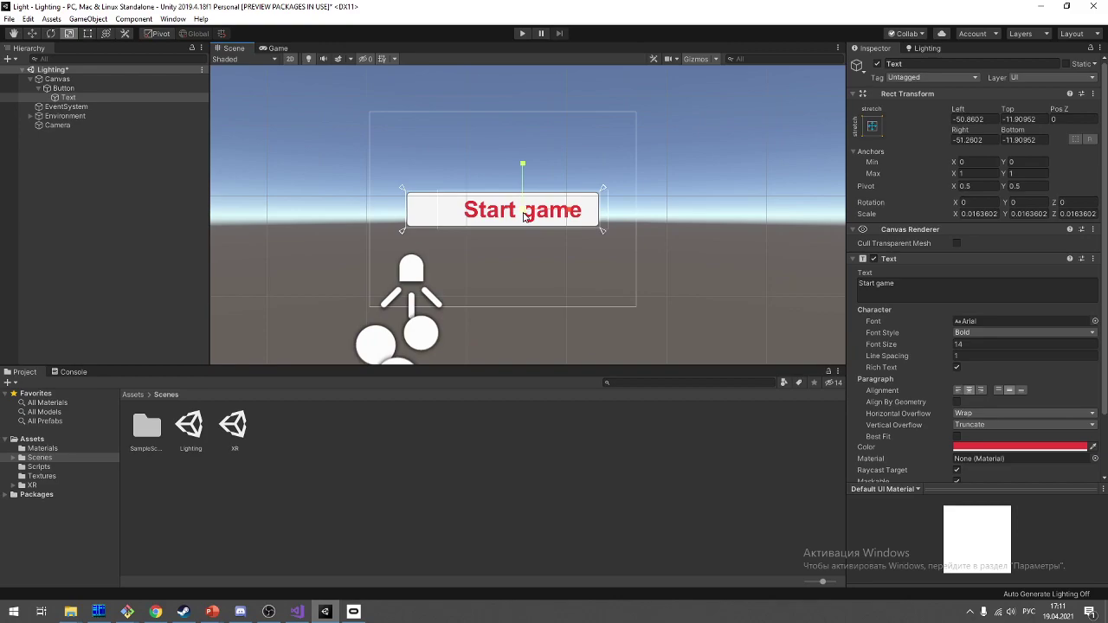
{"action": "left_click_drag", "start_coordinate": [524, 216], "coordinate": [516, 217]}
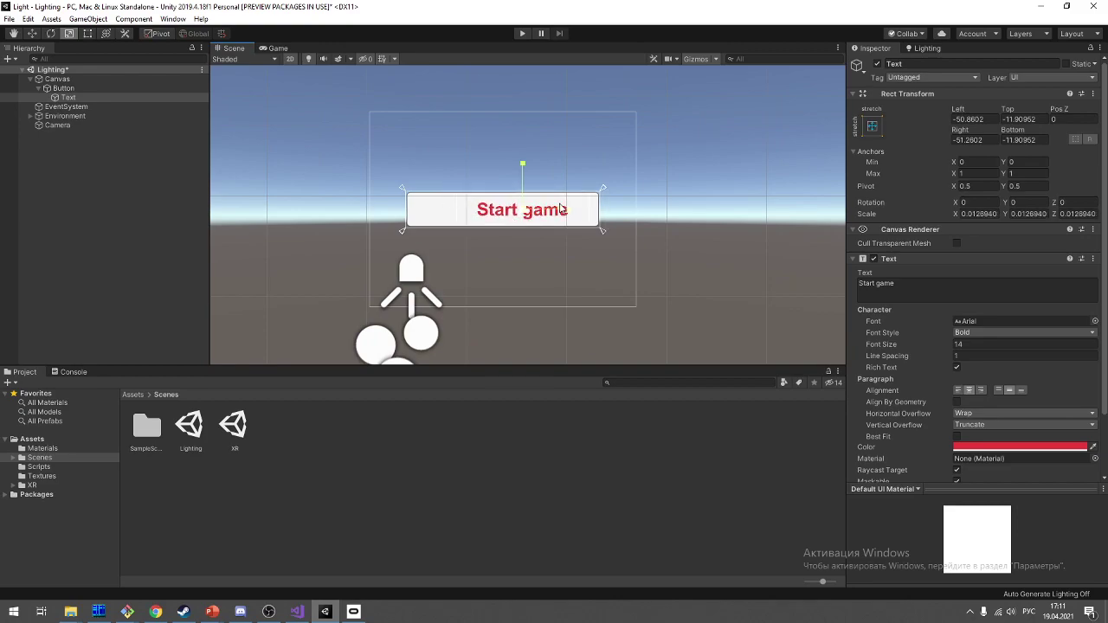
{"action": "key", "text": "w"}
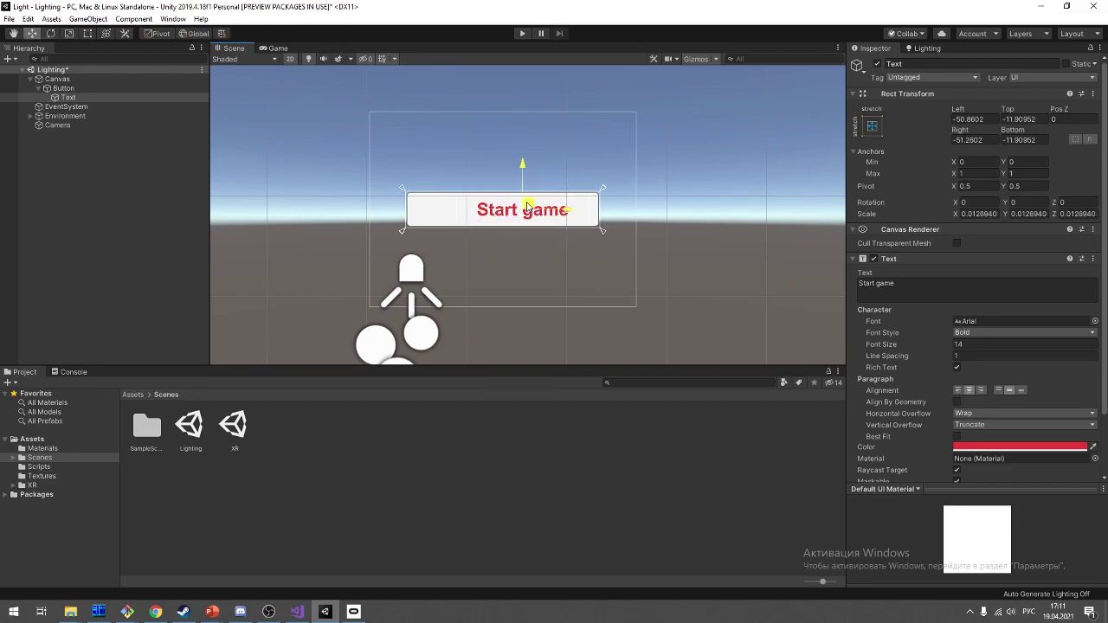
{"action": "left_click_drag", "start_coordinate": [528, 213], "coordinate": [542, 214]}
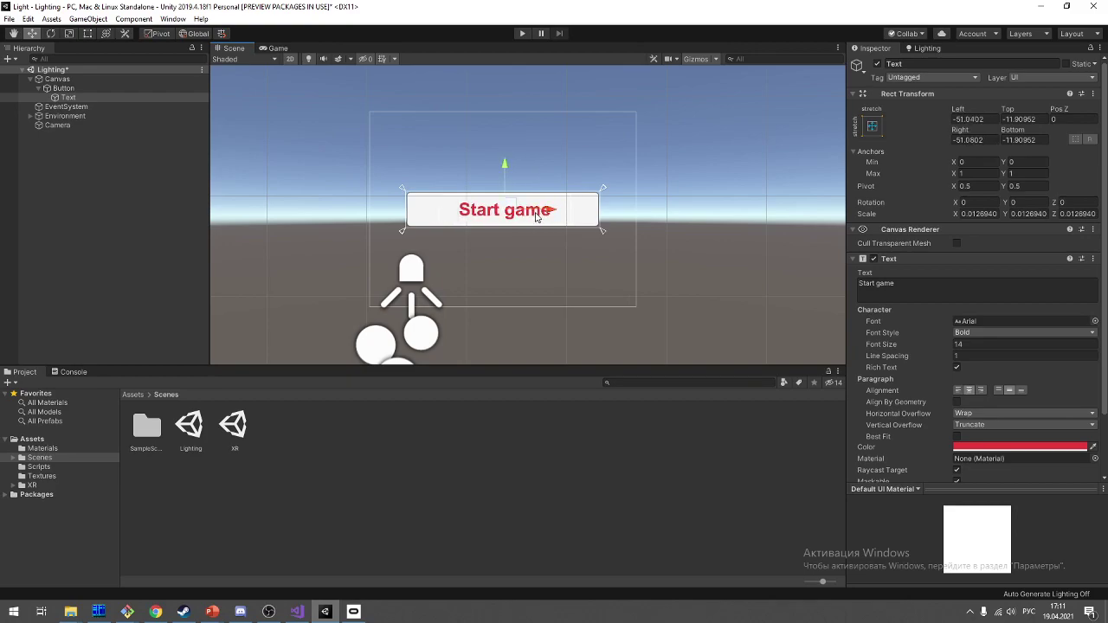
Step: Stretch the Text to fill the button using an Alt-held anchor preset
{"action": "left_click", "coordinate": [87, 33]}
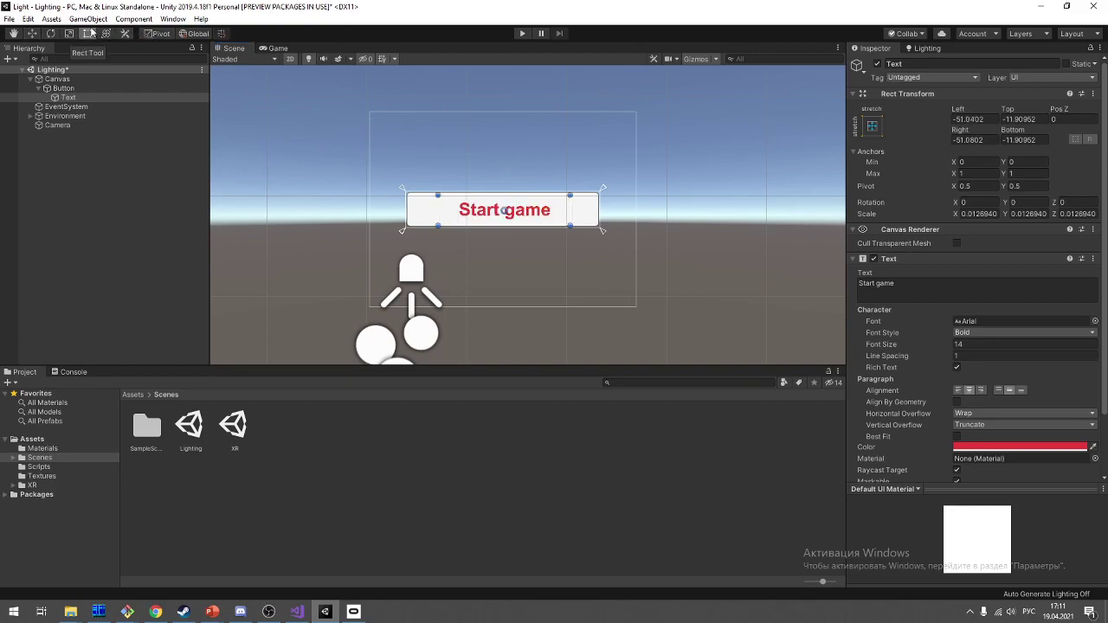
{"action": "left_click_drag", "start_coordinate": [523, 217], "coordinate": [553, 213]}
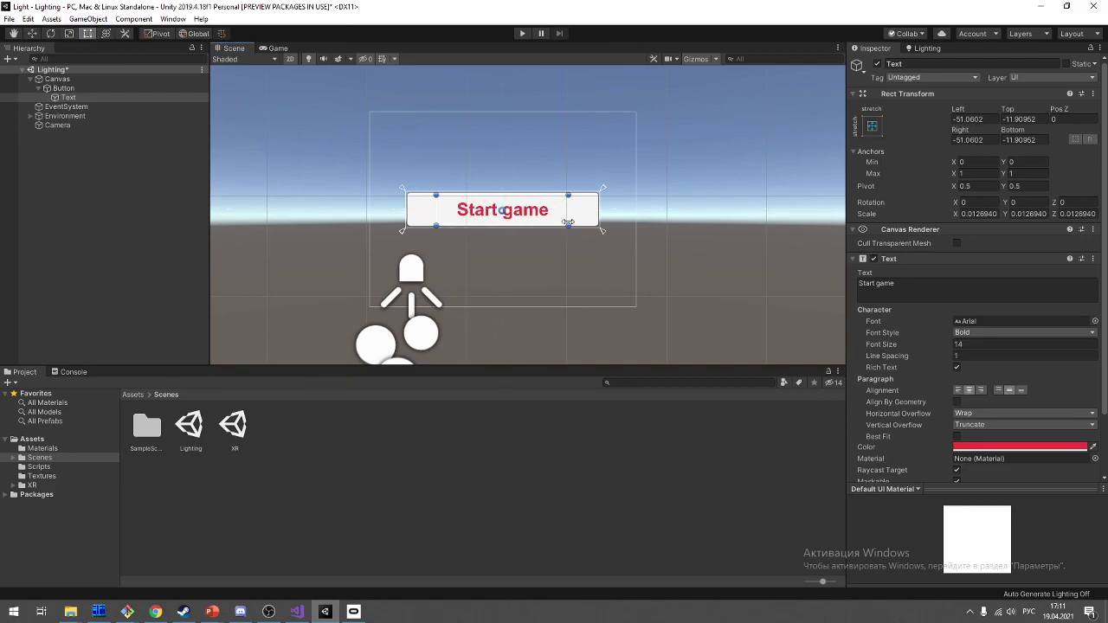
{"action": "left_click", "coordinate": [873, 125]}
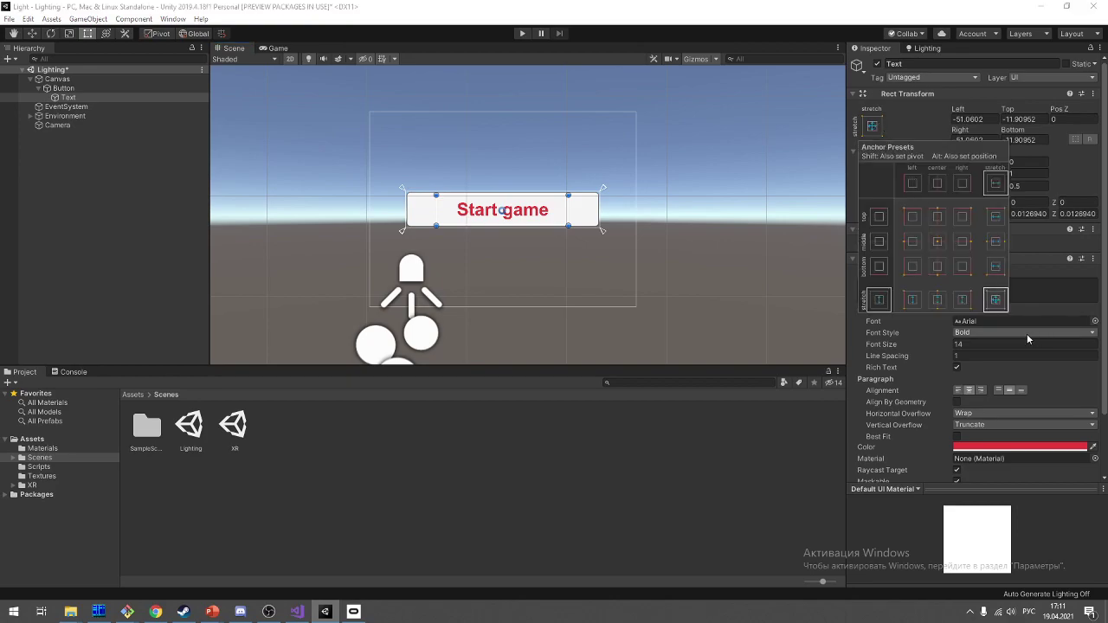
{"action": "key", "text": "alt"}
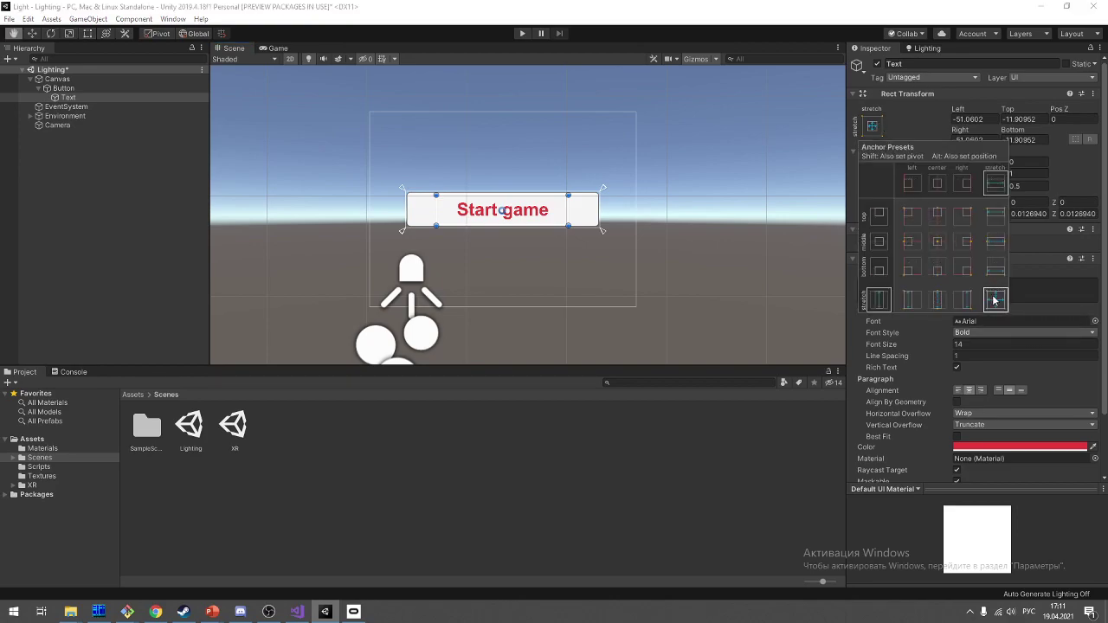
{"action": "left_click", "coordinate": [996, 299], "text": "alt"}
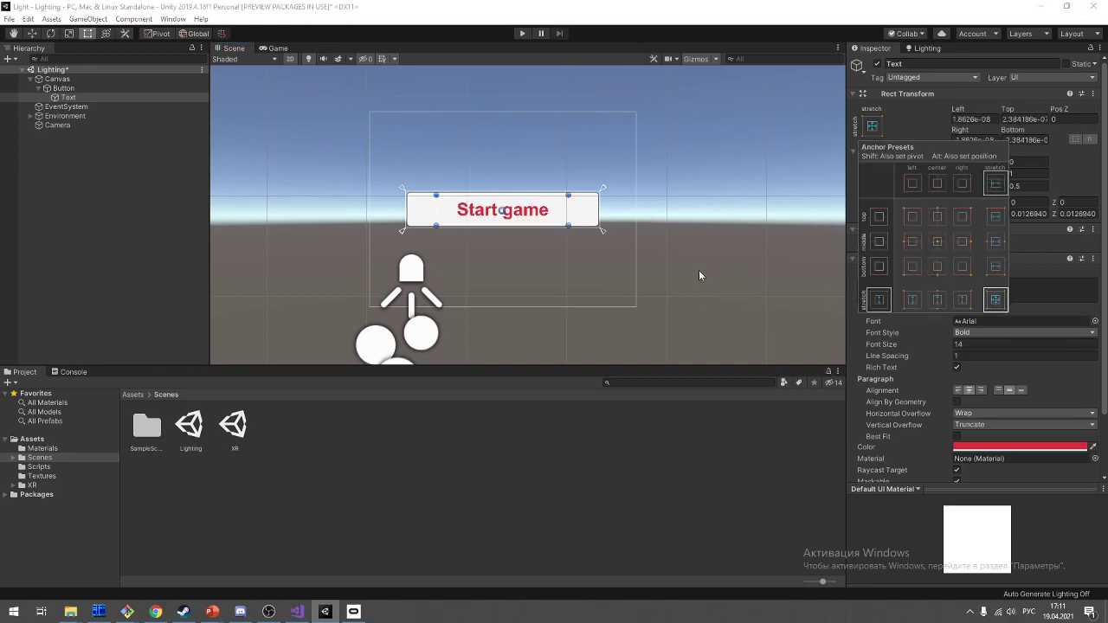
{"action": "left_click", "coordinate": [569, 209]}
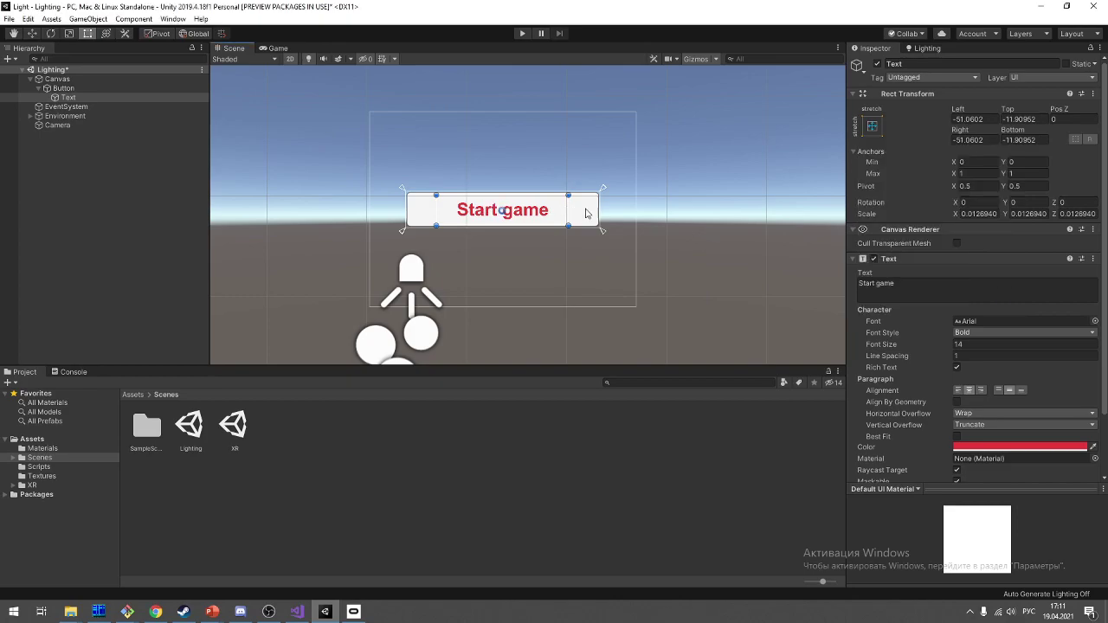
Step: Widen the text rect to offsets -75.53354 / -14.2626, nudge it up, and save
{"action": "left_click_drag", "start_coordinate": [569, 209], "coordinate": [596, 210]}
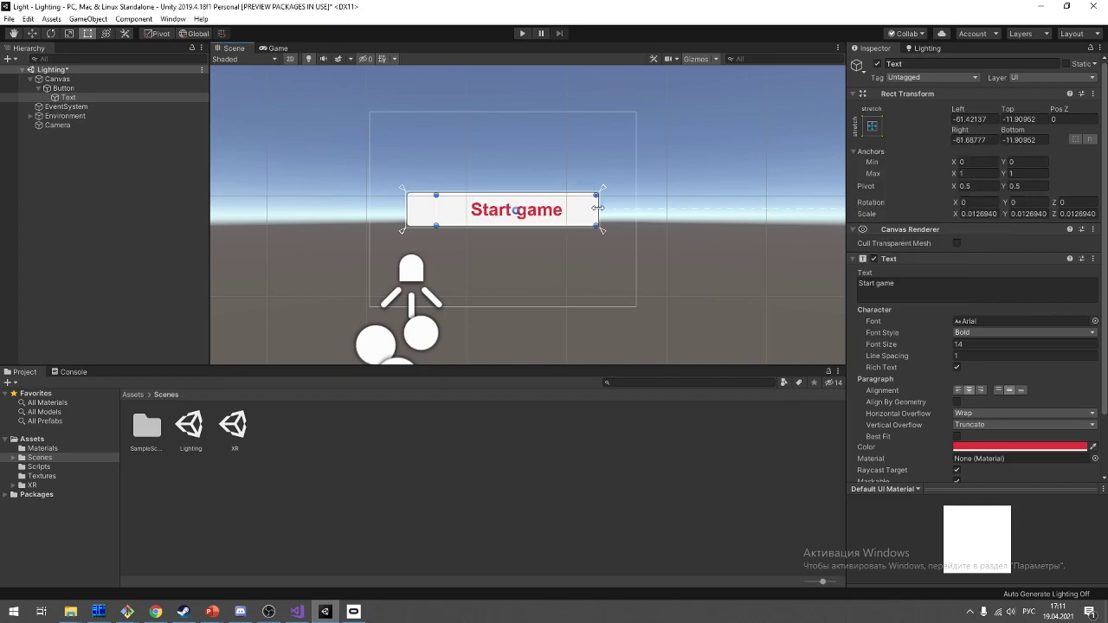
{"action": "left_click_drag", "start_coordinate": [435, 207], "coordinate": [406, 209]}
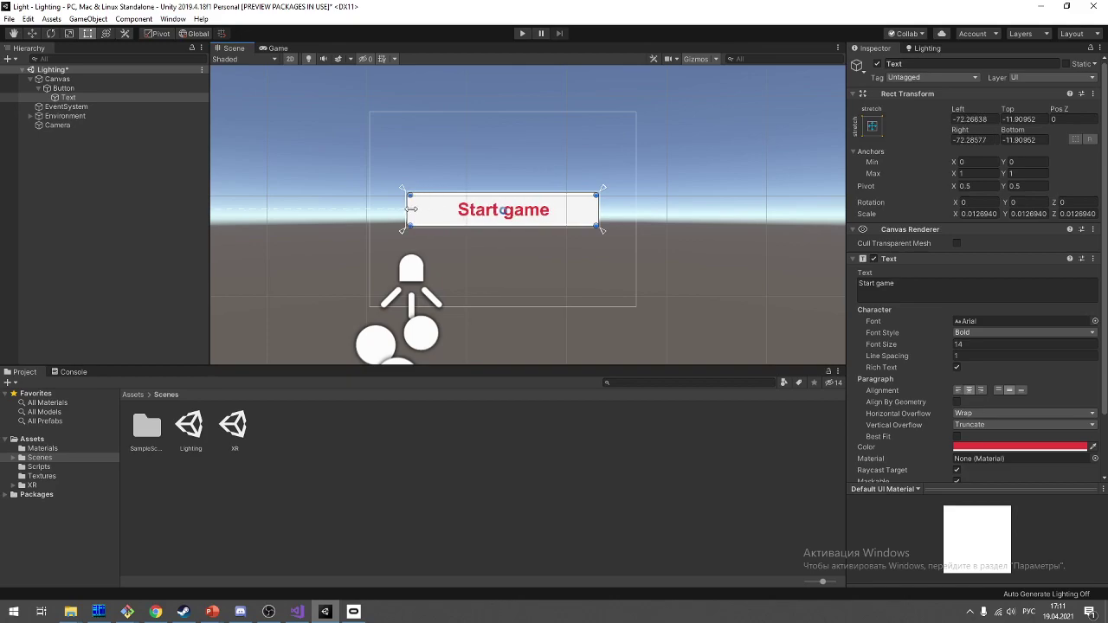
{"action": "left_click_drag", "start_coordinate": [594, 210], "coordinate": [598, 208]}
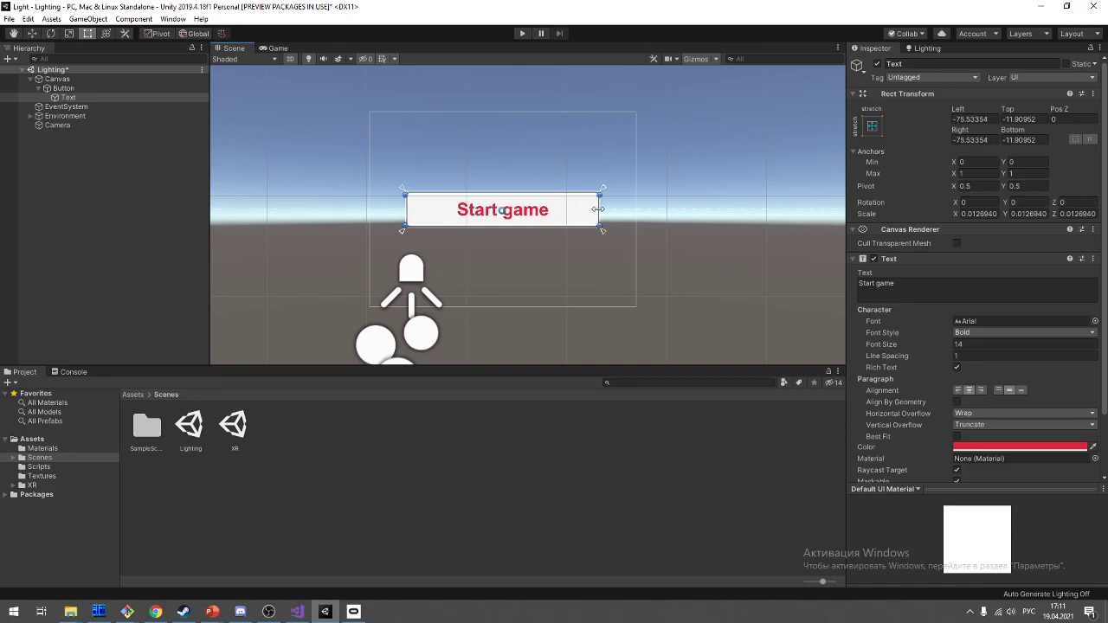
{"action": "mouse_move", "coordinate": [569, 194]}
{"action": "left_mouse_down"}
{"action": "mouse_move", "coordinate": [551, 214]}
{"action": "mouse_move", "coordinate": [561, 224]}
{"action": "left_mouse_up"}
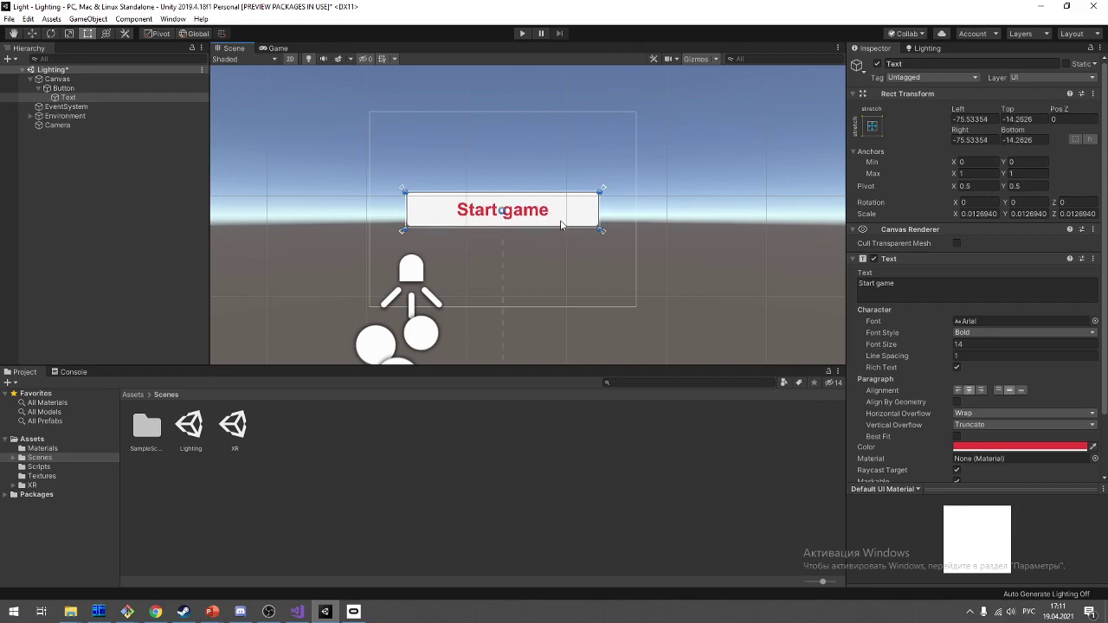
{"action": "key", "text": "ctrl+s"}
Step: Zoom, pan and orbit the Scene view to look down on the button
{"action": "scroll", "coordinate": [677, 208], "scroll_direction": "down", "scroll_amount": 2}
{"action": "scroll", "coordinate": [575, 237], "scroll_direction": "down", "scroll_amount": 2}
{"action": "scroll", "coordinate": [579, 229], "scroll_direction": "up", "scroll_amount": 3}
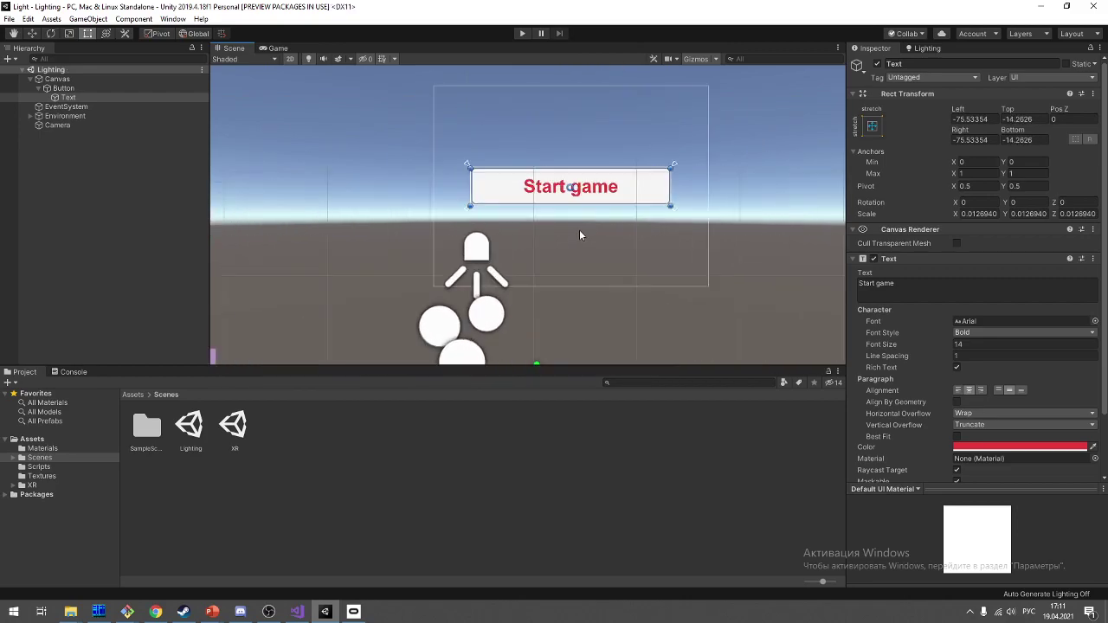
{"action": "scroll", "coordinate": [579, 229], "scroll_direction": "up", "scroll_amount": 2}
{"action": "scroll", "coordinate": [467, 112], "scroll_direction": "up", "scroll_amount": 2}
{"action": "scroll", "coordinate": [478, 133], "scroll_direction": "up", "scroll_amount": 2}
{"action": "scroll", "coordinate": [542, 242], "scroll_direction": "down", "scroll_amount": 4}
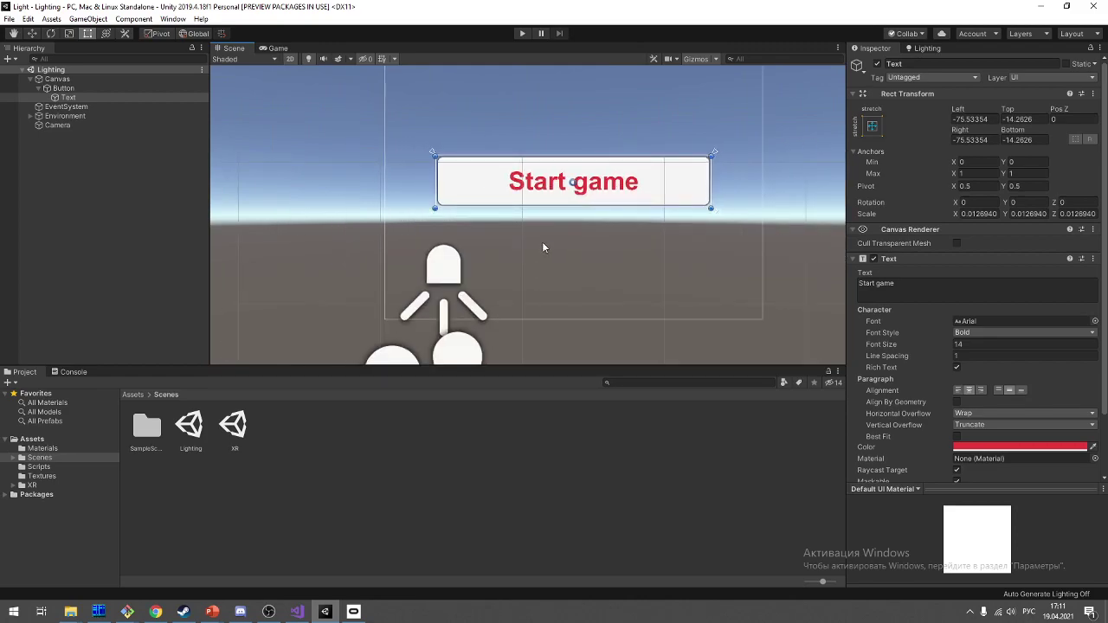
{"action": "middle_click_drag", "start_coordinate": [542, 242], "coordinate": [433, 233]}
{"action": "scroll", "coordinate": [783, 259], "scroll_direction": "down", "scroll_amount": 2}
{"action": "middle_click_drag", "start_coordinate": [781, 225], "coordinate": [638, 191]}
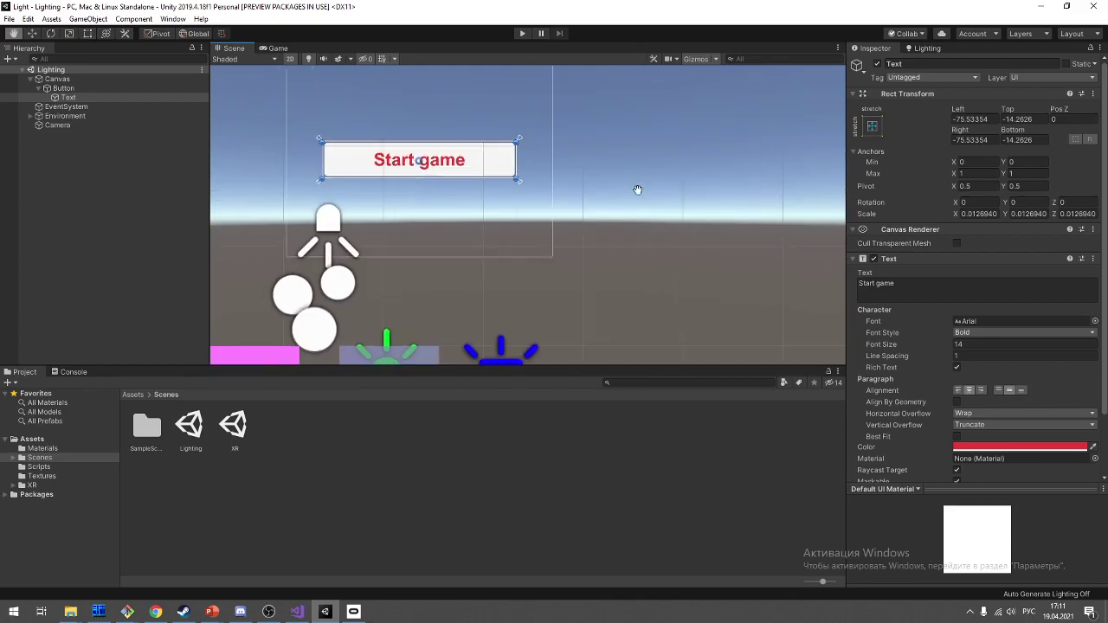
{"action": "scroll", "coordinate": [651, 193], "scroll_direction": "down", "scroll_amount": 2}
{"action": "mouse_move", "coordinate": [294, 72]}
{"action": "left_mouse_down", "text": "alt"}
{"action": "mouse_move", "coordinate": [706, 198]}
{"action": "mouse_move", "coordinate": [405, 99]}
{"action": "left_mouse_up", "text": "alt"}
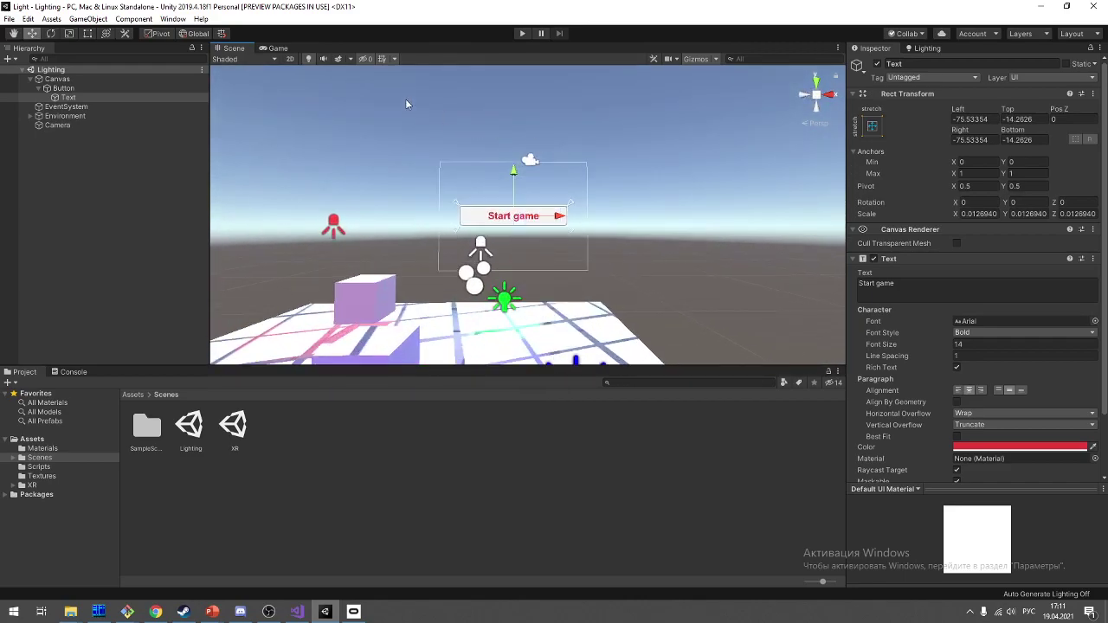
Step: Preview the Game view, then return to the Scene and orbit to a new viewpoint
{"action": "left_click", "coordinate": [278, 49]}
{"action": "left_click", "coordinate": [230, 48]}
{"action": "mouse_move", "coordinate": [551, 283]}
{"action": "left_mouse_down", "text": "alt"}
{"action": "mouse_move", "coordinate": [474, 347]}
{"action": "mouse_move", "coordinate": [655, 256]}
{"action": "left_mouse_up", "text": "alt"}
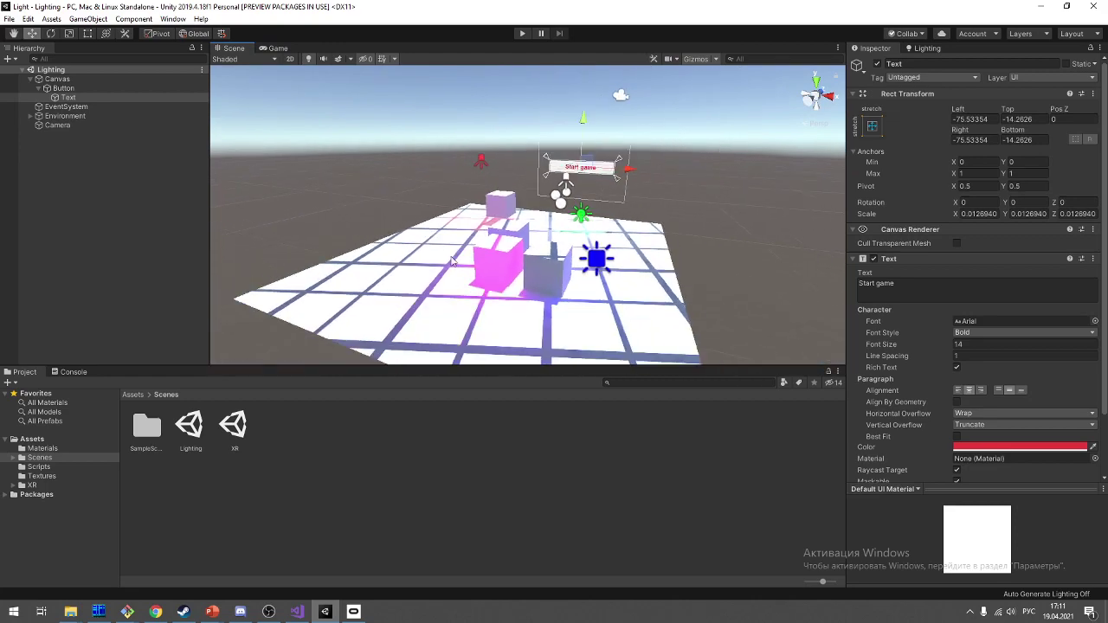
Step: Align the Camera with the current view via GameObject > Align With View and check the Game view
{"action": "left_click", "coordinate": [112, 123]}
{"action": "left_click", "coordinate": [98, 19]}
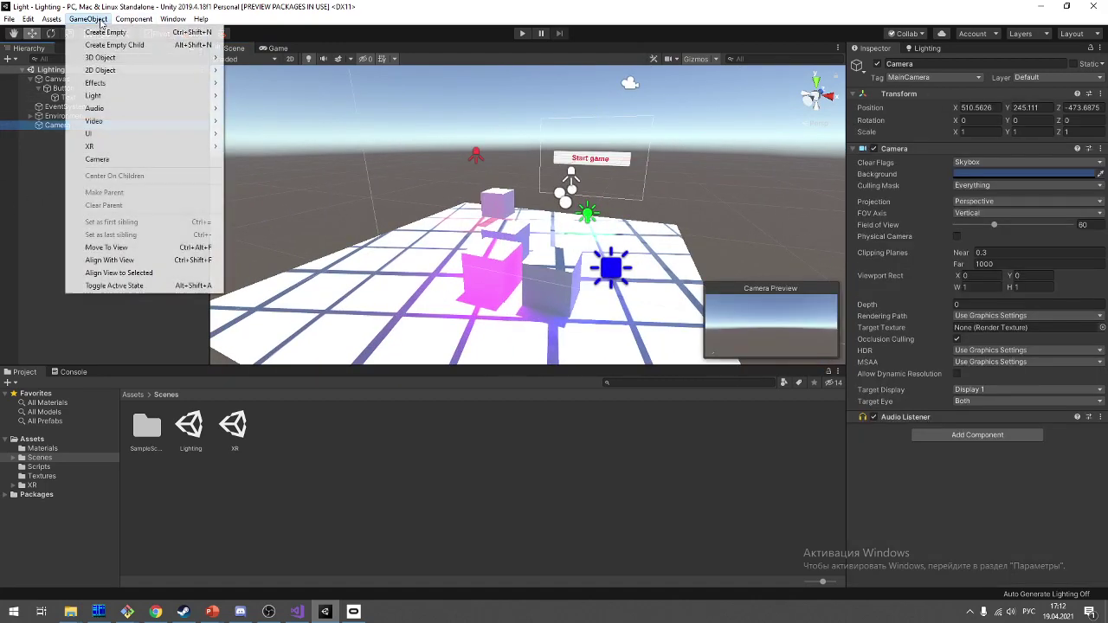
{"action": "left_click", "coordinate": [114, 262]}
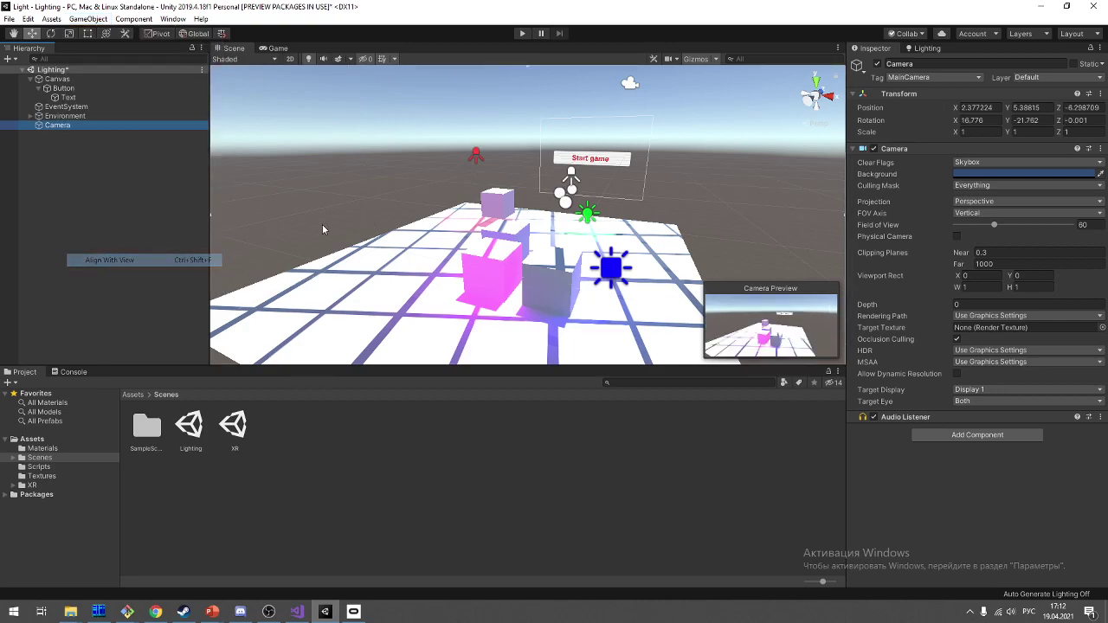
{"action": "left_click", "coordinate": [782, 176]}
{"action": "left_click", "coordinate": [286, 49]}
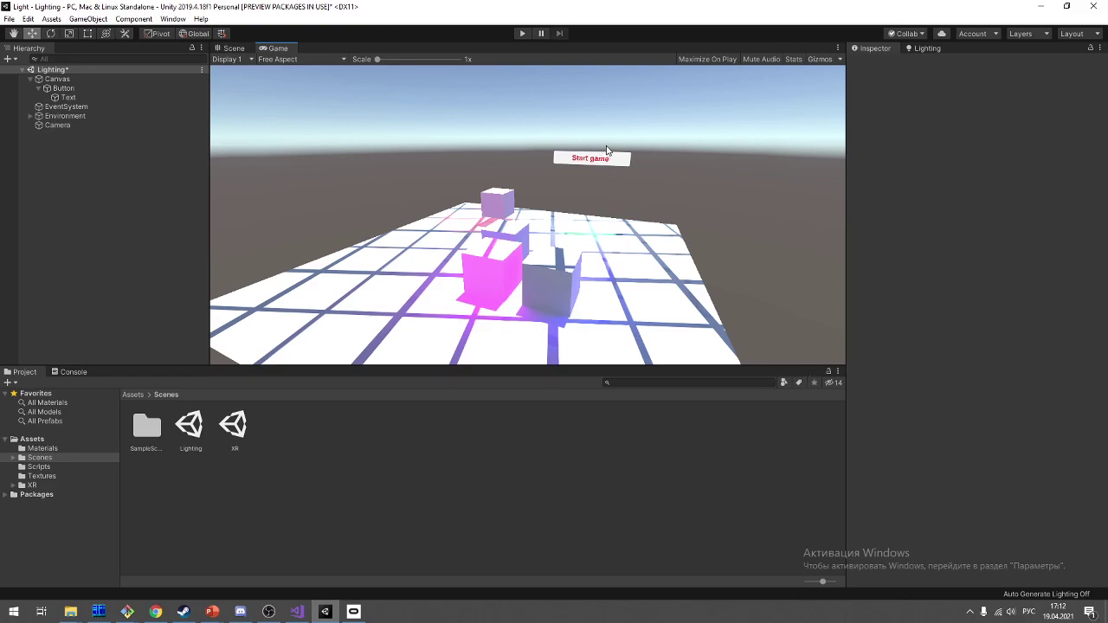
{"action": "left_click", "coordinate": [244, 52]}
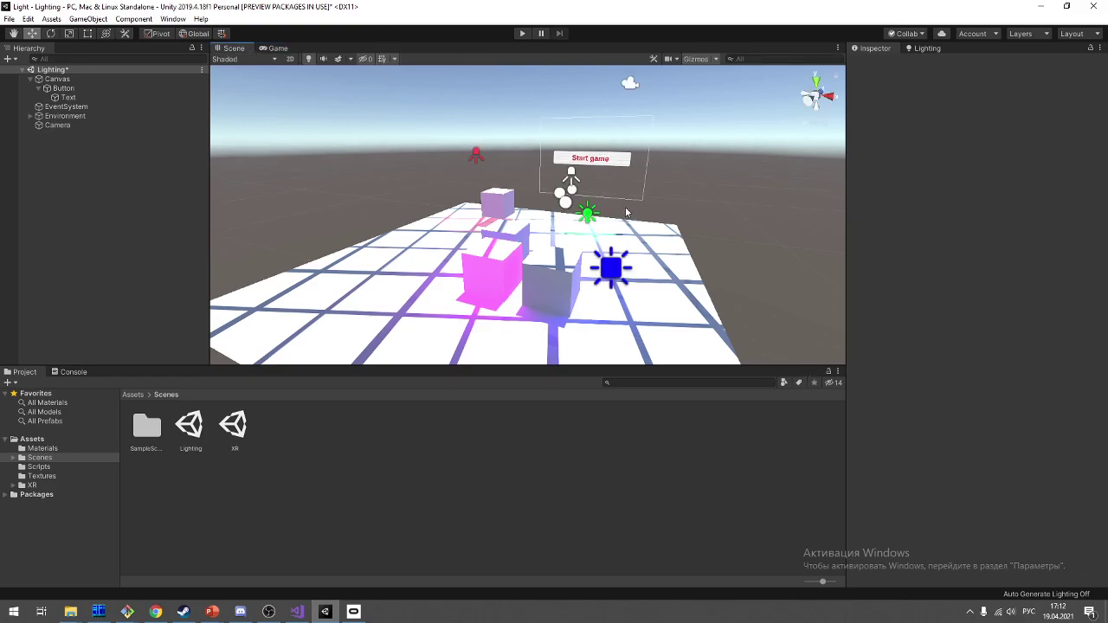
{"action": "left_click", "coordinate": [628, 164]}
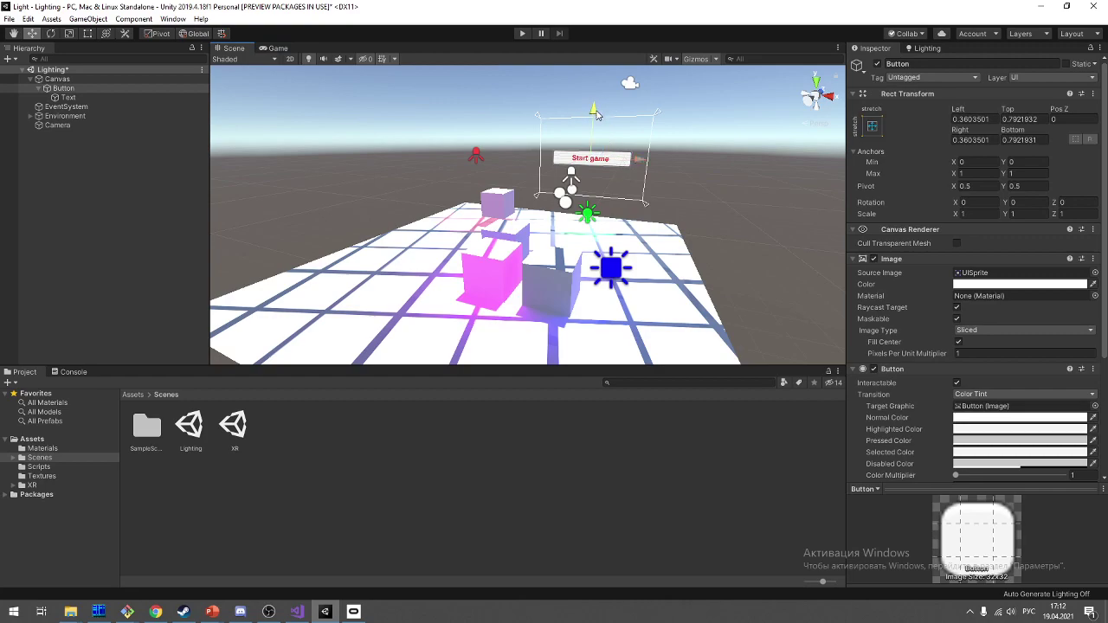
Step: Select the Canvas and drag it lower in the scene
{"action": "left_click_drag", "start_coordinate": [595, 114], "coordinate": [594, 112]}
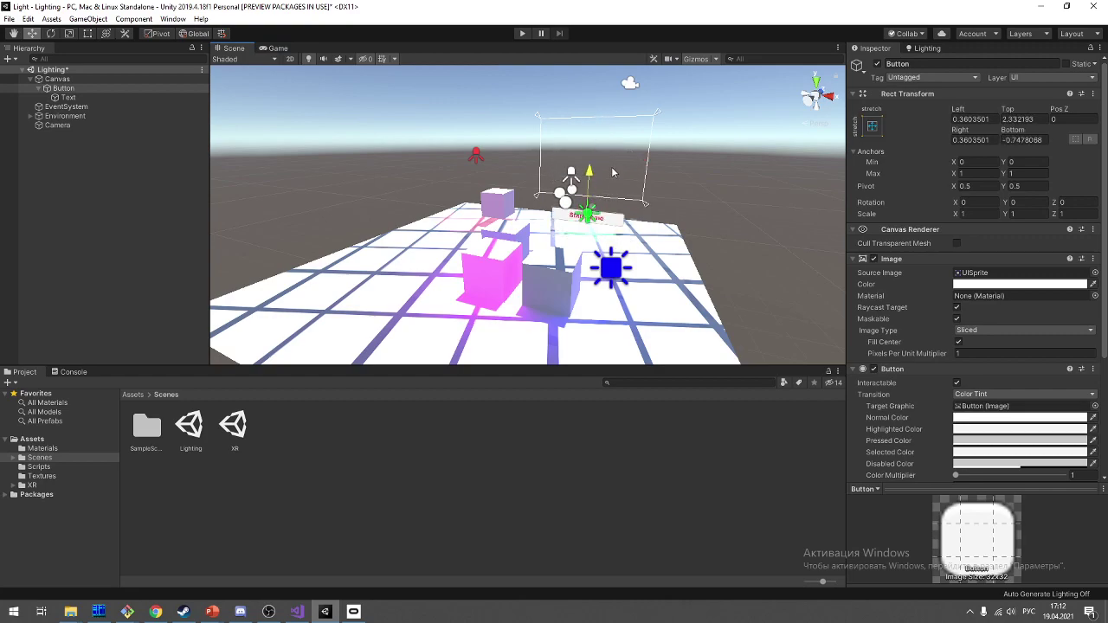
{"action": "left_click", "coordinate": [59, 79]}
{"action": "scroll", "coordinate": [606, 159], "scroll_direction": "up", "scroll_amount": 2}
{"action": "mouse_move", "coordinate": [678, 169]}
{"action": "left_mouse_down", "text": "alt"}
{"action": "mouse_move", "coordinate": [506, 160]}
{"action": "mouse_move", "coordinate": [490, 183]}
{"action": "left_mouse_up", "text": "alt"}
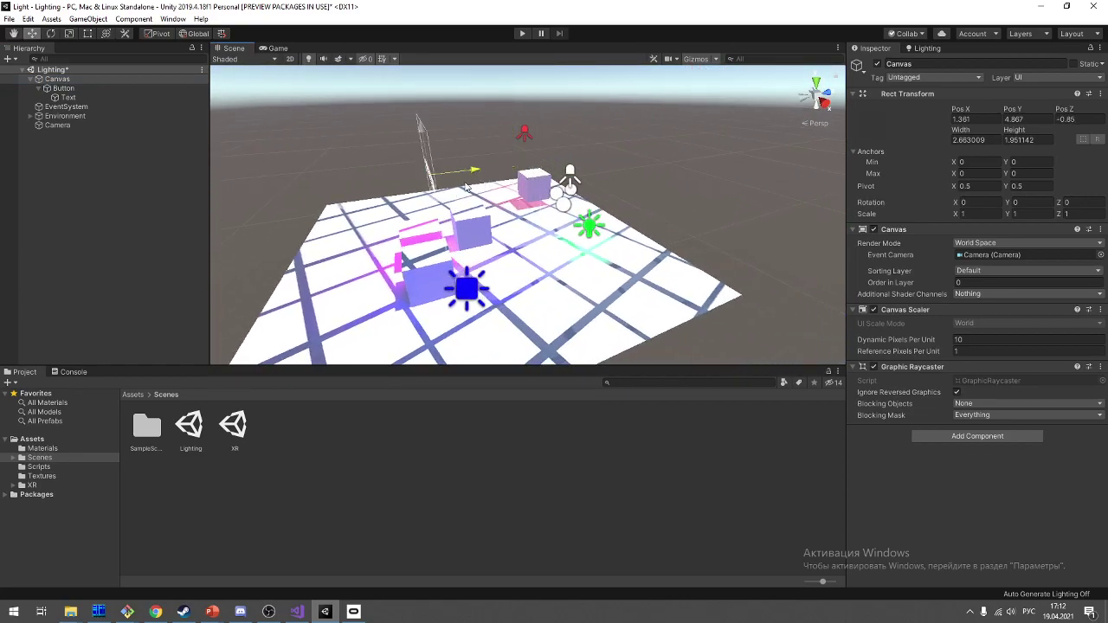
{"action": "left_click_drag", "start_coordinate": [432, 137], "coordinate": [468, 176]}
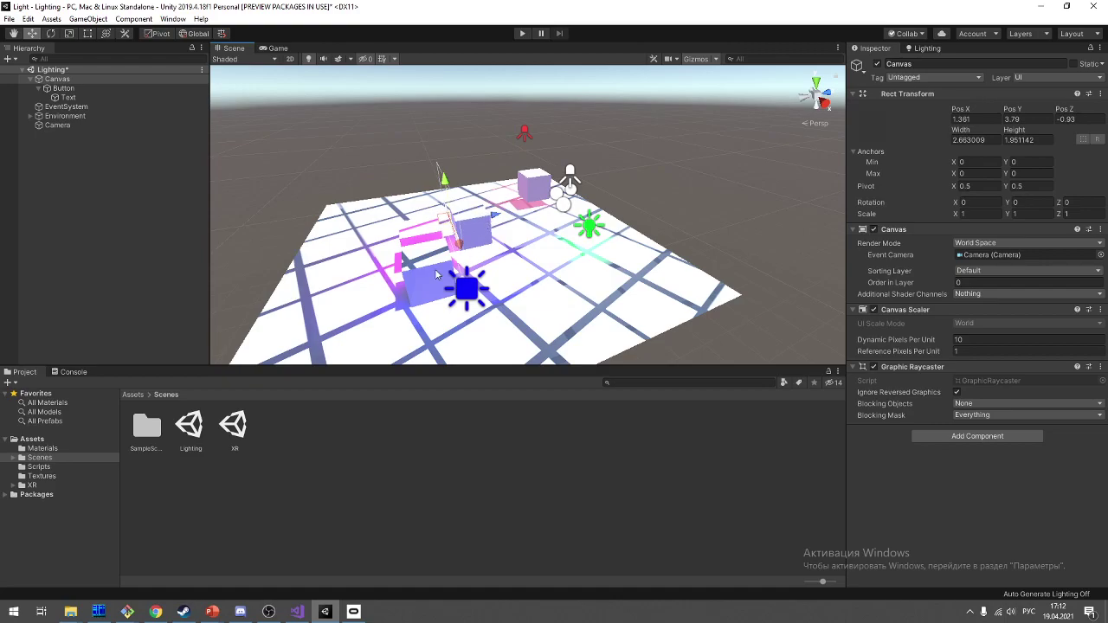
Step: Slide the Canvas to the left toward X -0.71
{"action": "scroll", "coordinate": [435, 268], "scroll_direction": "up", "scroll_amount": 3}
{"action": "middle_click_drag", "start_coordinate": [434, 268], "coordinate": [586, 228]}
{"action": "scroll", "coordinate": [586, 228], "scroll_direction": "down", "scroll_amount": 3}
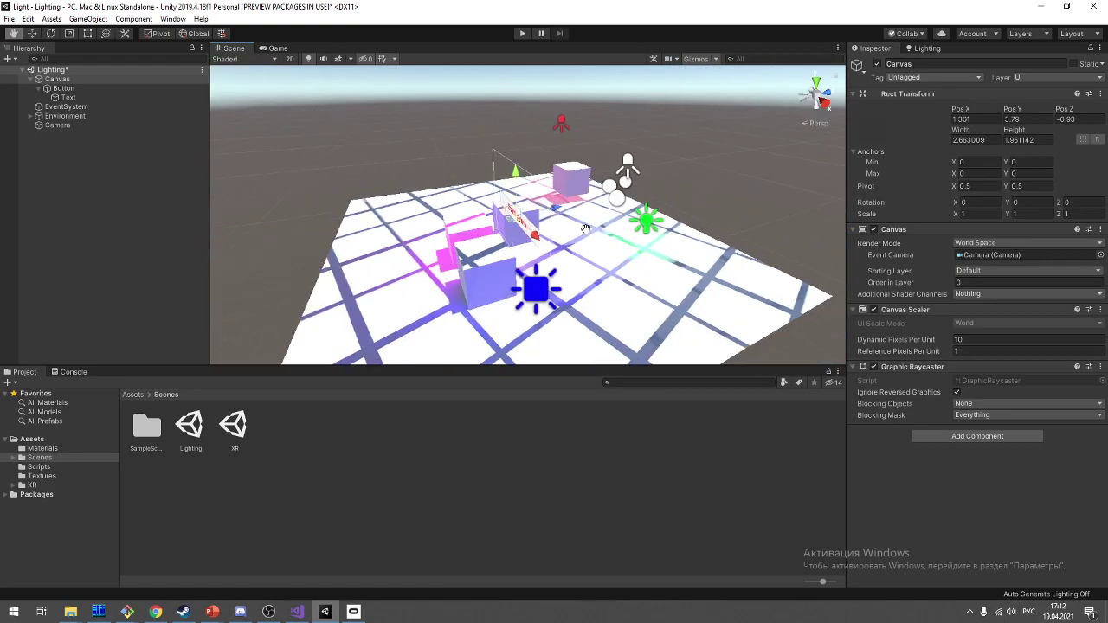
{"action": "left_click_drag", "start_coordinate": [586, 228], "coordinate": [778, 221], "text": "alt"}
{"action": "scroll", "coordinate": [658, 225], "scroll_direction": "up", "scroll_amount": 3}
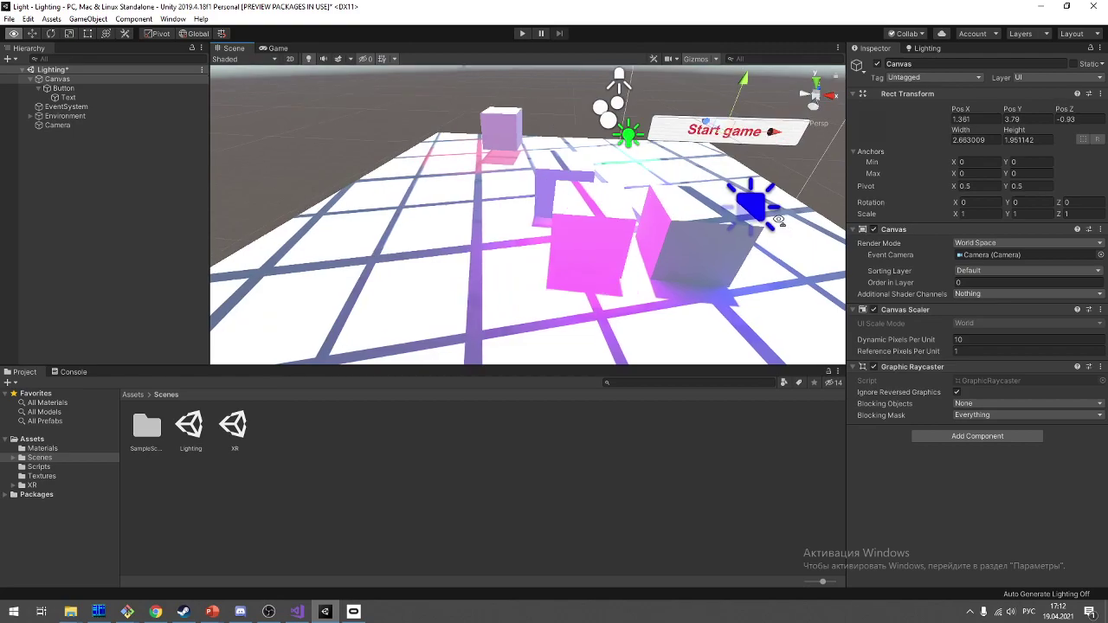
{"action": "scroll", "coordinate": [783, 214], "scroll_direction": "down", "scroll_amount": 2}
{"action": "mouse_move", "coordinate": [706, 121]}
{"action": "left_mouse_down"}
{"action": "mouse_move", "coordinate": [520, 79]}
{"action": "mouse_move", "coordinate": [520, 123]}
{"action": "left_mouse_up"}
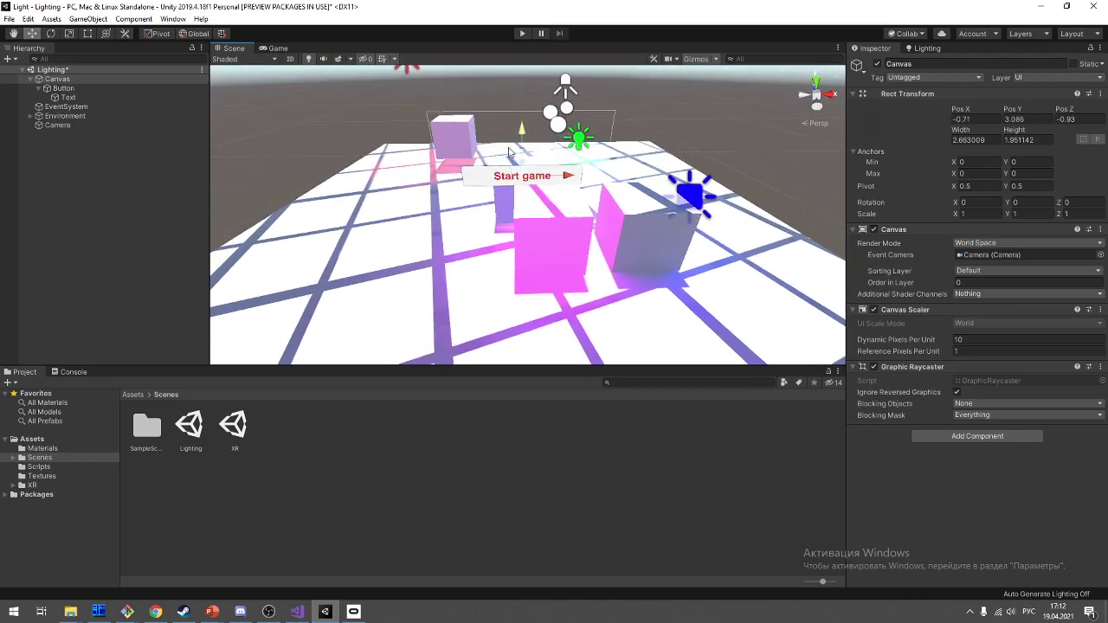
Step: Nudge the Canvas along its depth axis, placing it at -0.71, 3.086, -0.661
{"action": "scroll", "coordinate": [438, 182], "scroll_direction": "up", "scroll_amount": 5}
{"action": "scroll", "coordinate": [457, 187], "scroll_direction": "down", "scroll_amount": 3}
{"action": "scroll", "coordinate": [611, 215], "scroll_direction": "up", "scroll_amount": 3}
{"action": "scroll", "coordinate": [611, 215], "scroll_direction": "down", "scroll_amount": 6}
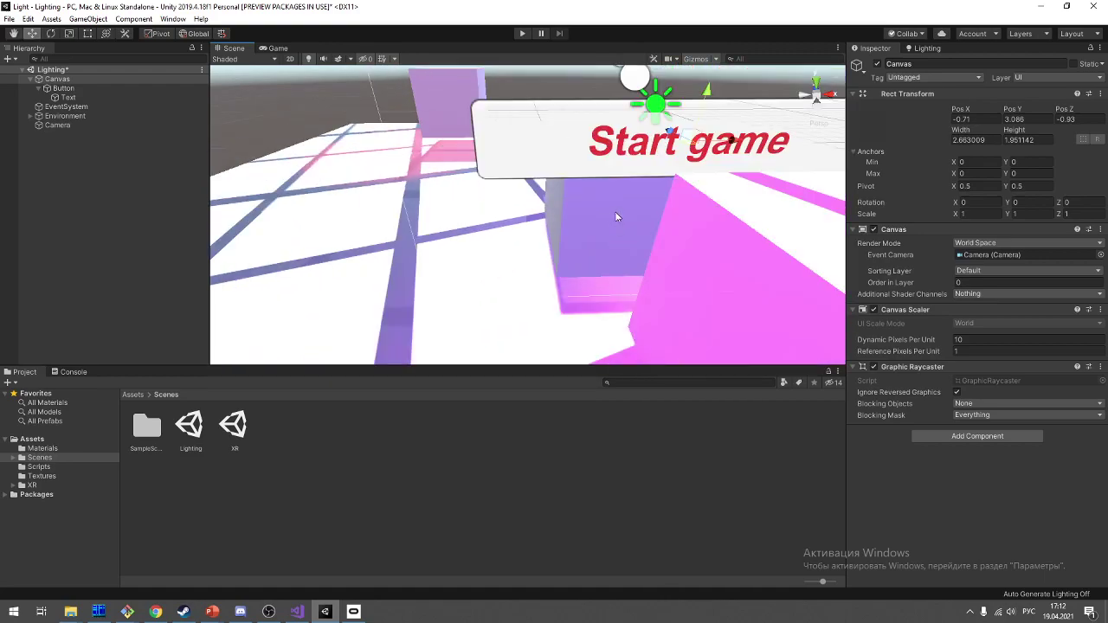
{"action": "left_click_drag", "start_coordinate": [503, 212], "coordinate": [691, 248], "text": "alt"}
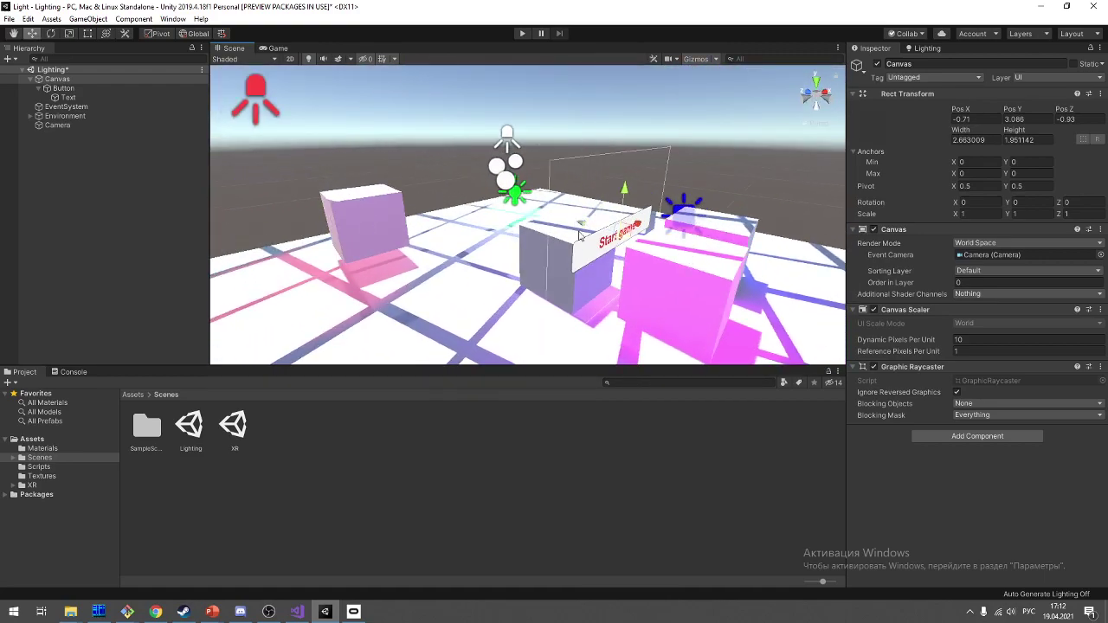
{"action": "left_click_drag", "start_coordinate": [579, 235], "coordinate": [597, 221]}
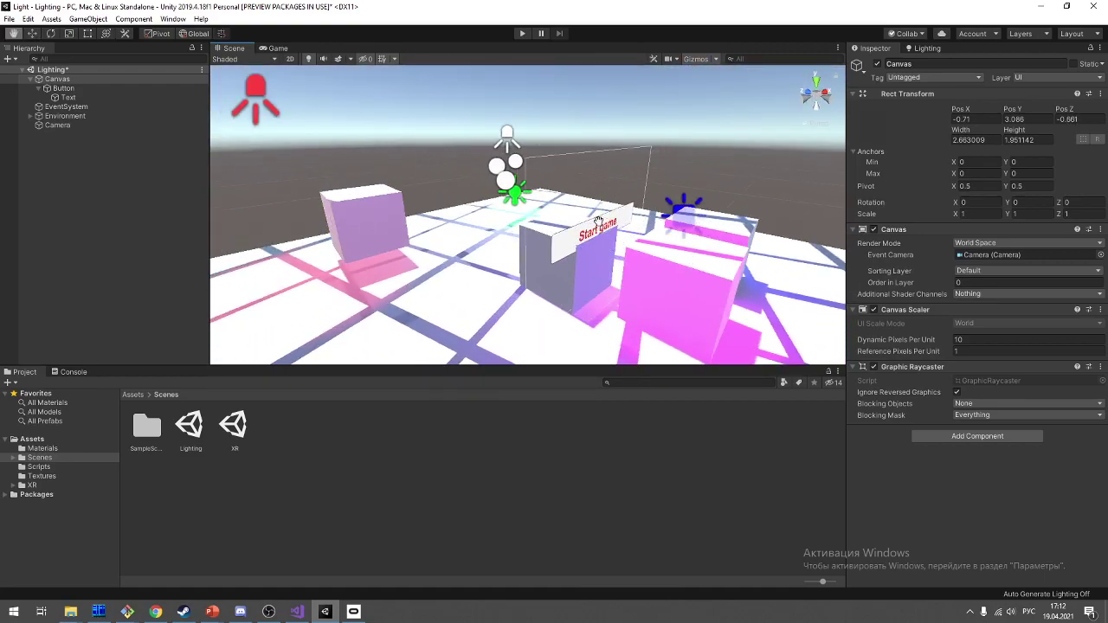
Step: Tilt the Canvas back to about 61.6° on X and slide it to Z -0.526
{"action": "key", "text": "e"}
{"action": "mouse_move", "coordinate": [616, 192]}
{"action": "left_mouse_down"}
{"action": "mouse_move", "coordinate": [435, 159]}
{"action": "mouse_move", "coordinate": [615, 248]}
{"action": "left_mouse_up"}
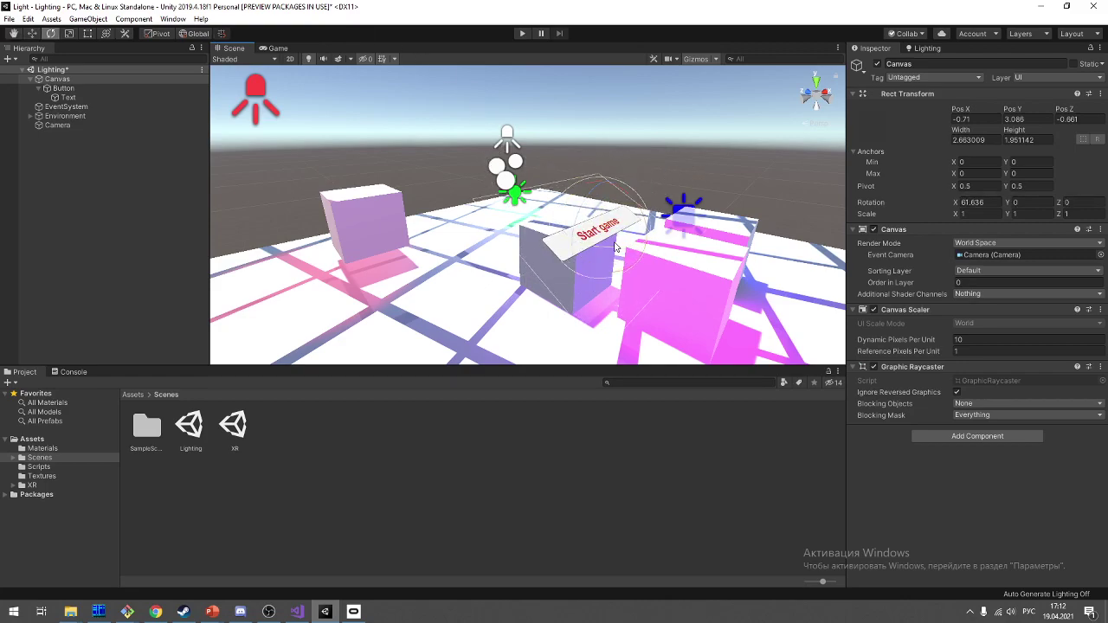
{"action": "key", "text": "w"}
{"action": "mouse_move", "coordinate": [553, 230]}
{"action": "left_mouse_down"}
{"action": "mouse_move", "coordinate": [550, 211]}
{"action": "mouse_move", "coordinate": [576, 218]}
{"action": "left_mouse_up"}
Step: Frame and orbit around the tilted Start game board, then save the scene
{"action": "key", "text": "f"}
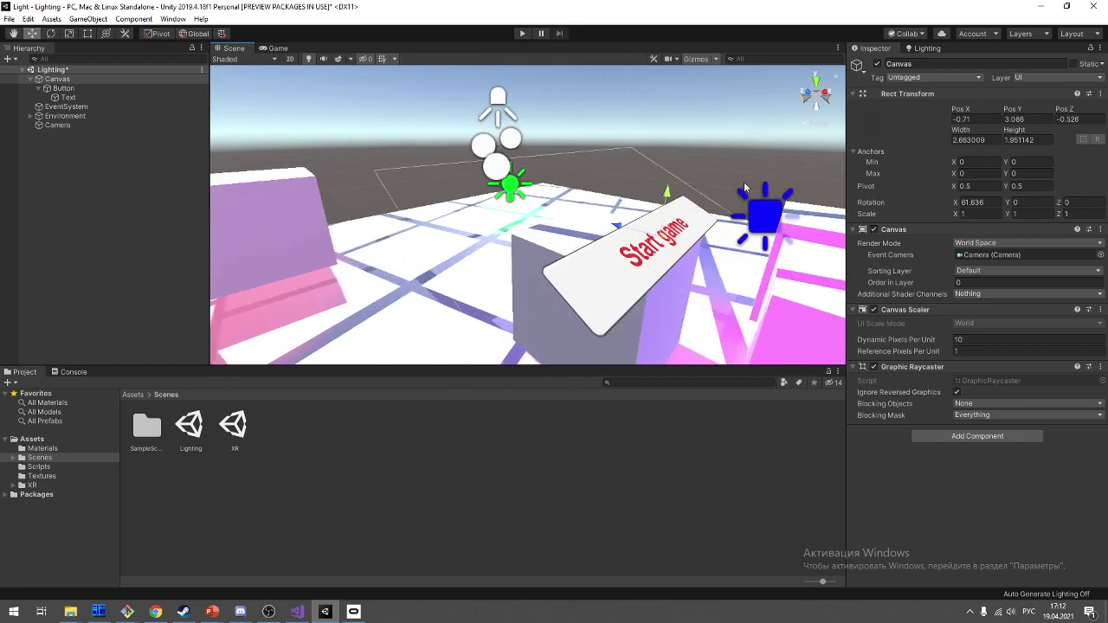
{"action": "left_click", "coordinate": [743, 184]}
{"action": "mouse_move", "coordinate": [744, 184]}
{"action": "left_mouse_down", "text": "alt"}
{"action": "mouse_move", "coordinate": [626, 271]}
{"action": "mouse_move", "coordinate": [514, 92]}
{"action": "left_mouse_up", "text": "alt"}
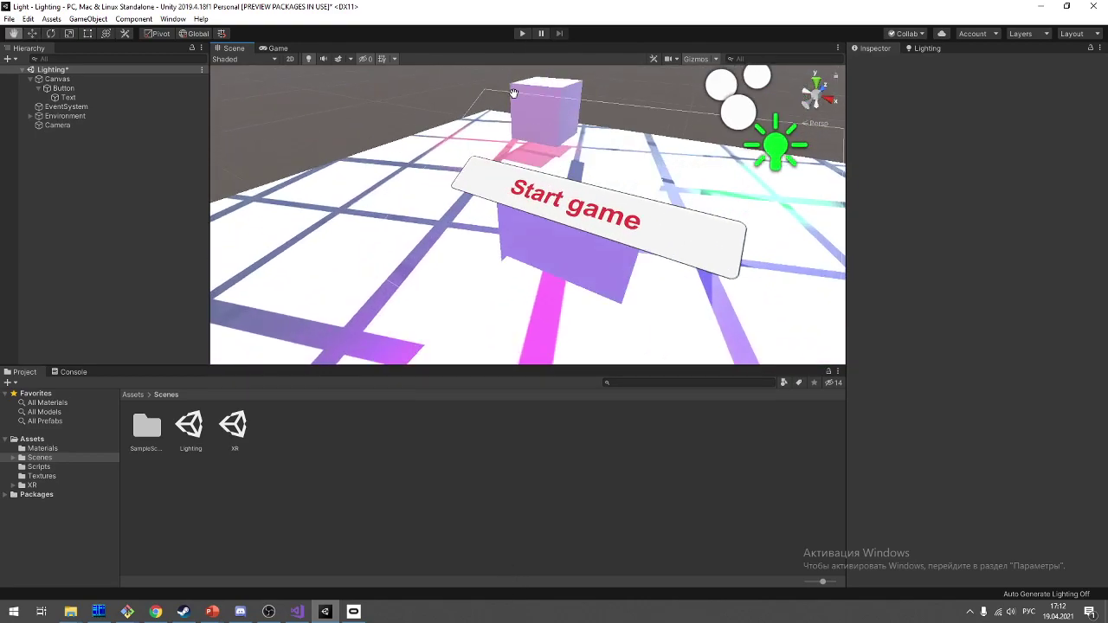
{"action": "left_click_drag", "start_coordinate": [513, 93], "coordinate": [699, 262], "text": "alt"}
{"action": "key", "text": "ctrl+s"}
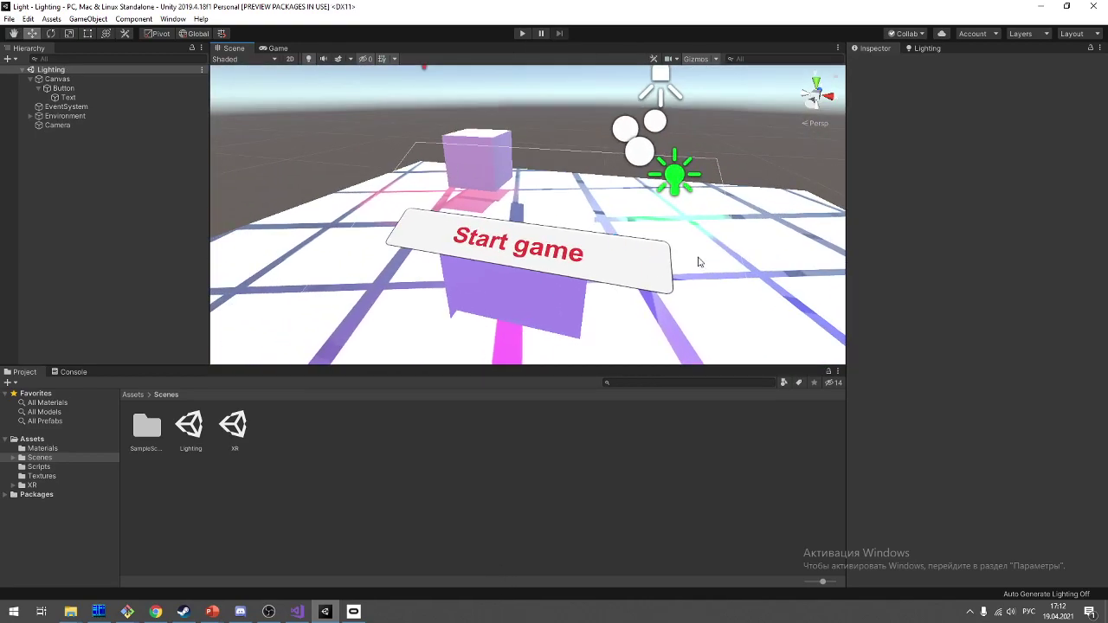
{"action": "right_click", "coordinate": [63, 80]}
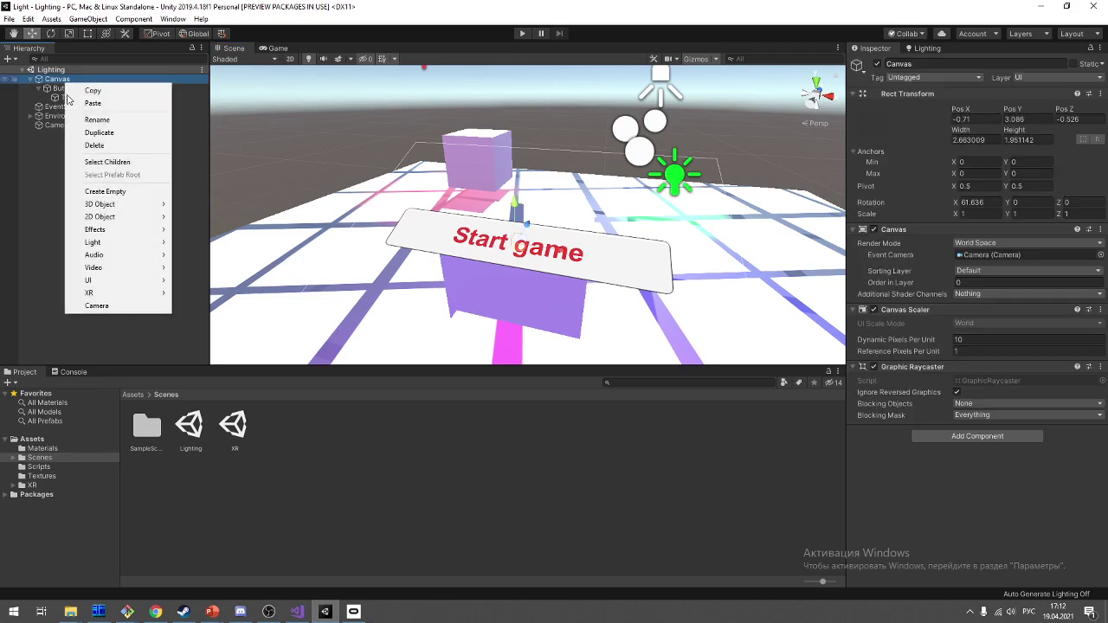
Step: Add a Panel above the Button under the Canvas and colour it bright cyan 00E6FF
{"action": "mouse_move", "coordinate": [121, 280]}
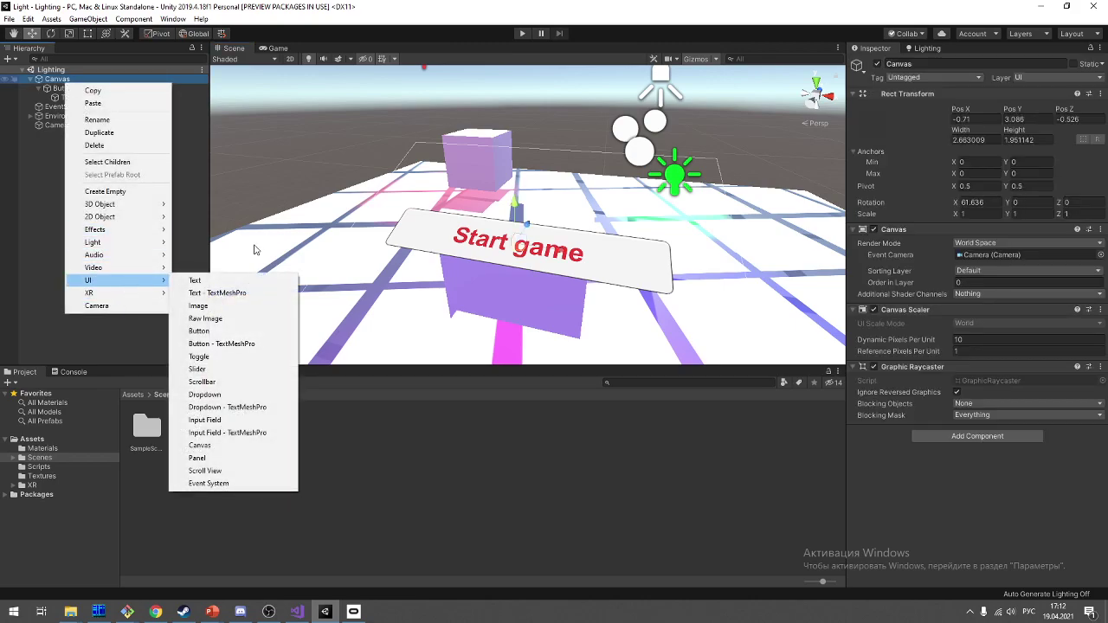
{"action": "left_click", "coordinate": [232, 460]}
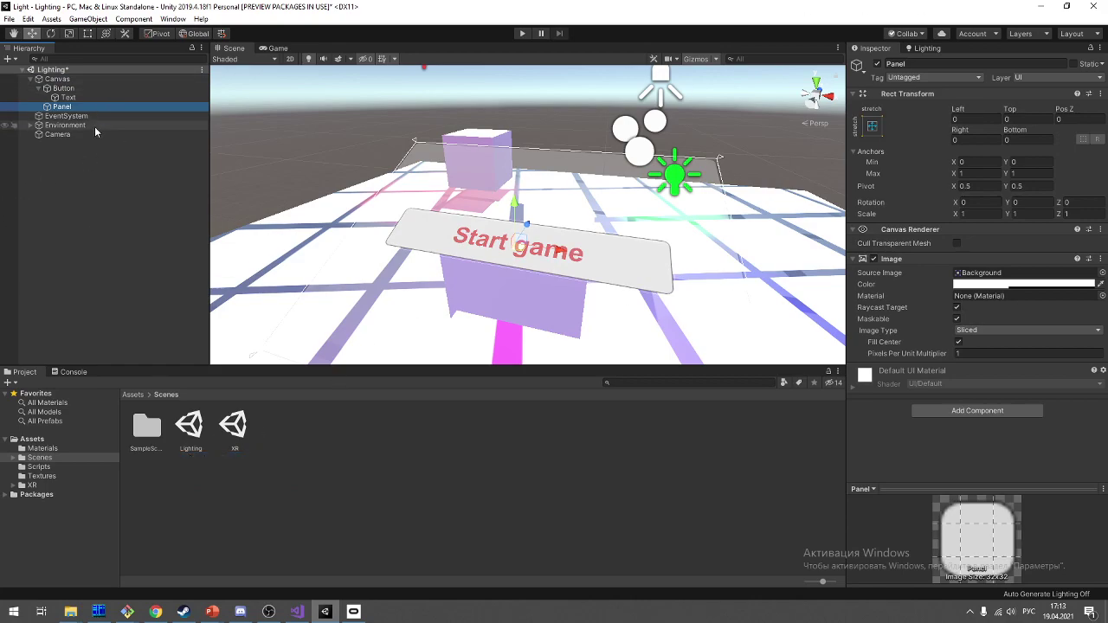
{"action": "left_click_drag", "start_coordinate": [100, 107], "coordinate": [104, 85]}
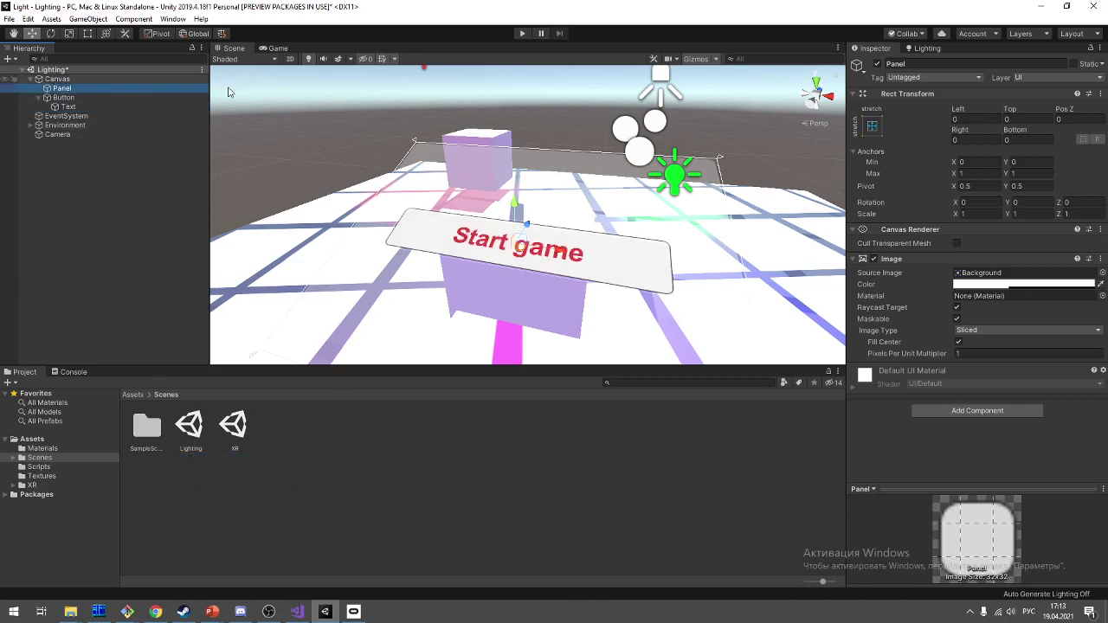
{"action": "scroll", "coordinate": [653, 214], "scroll_direction": "down", "scroll_amount": 3}
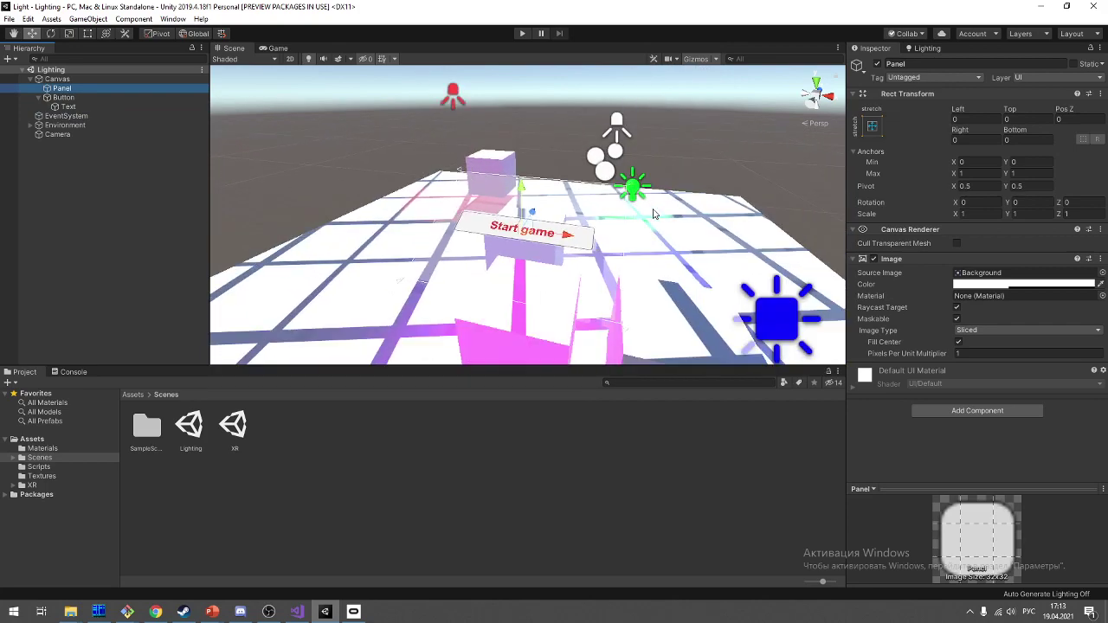
{"action": "left_click", "coordinate": [1023, 284]}
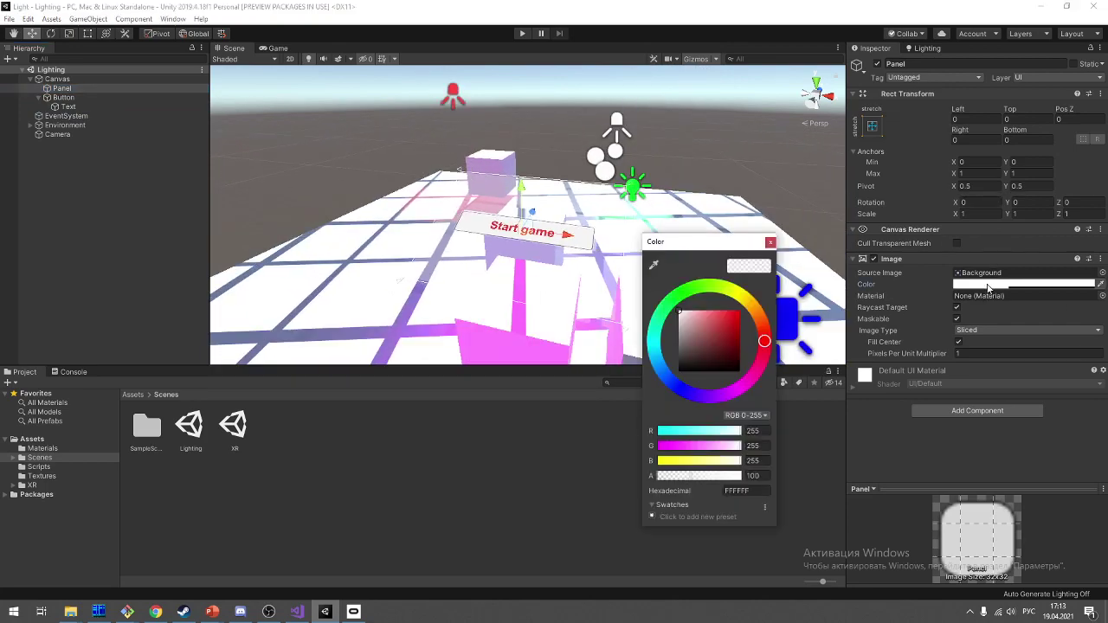
{"action": "left_click", "coordinate": [656, 355]}
{"action": "left_click_drag", "start_coordinate": [705, 321], "coordinate": [738, 309]}
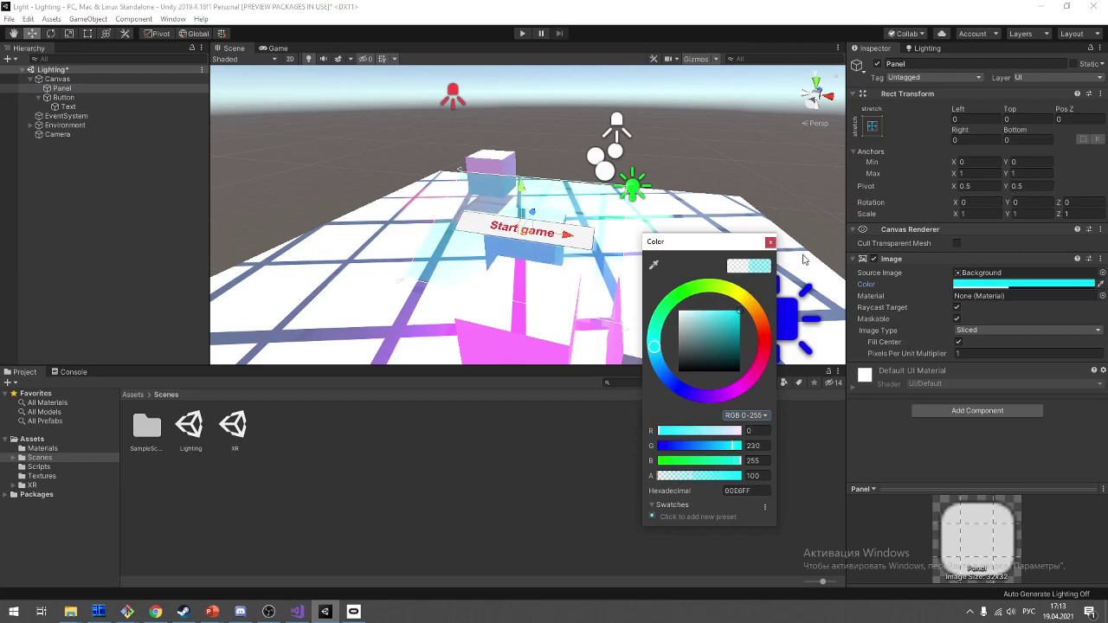
{"action": "left_click", "coordinate": [770, 242]}
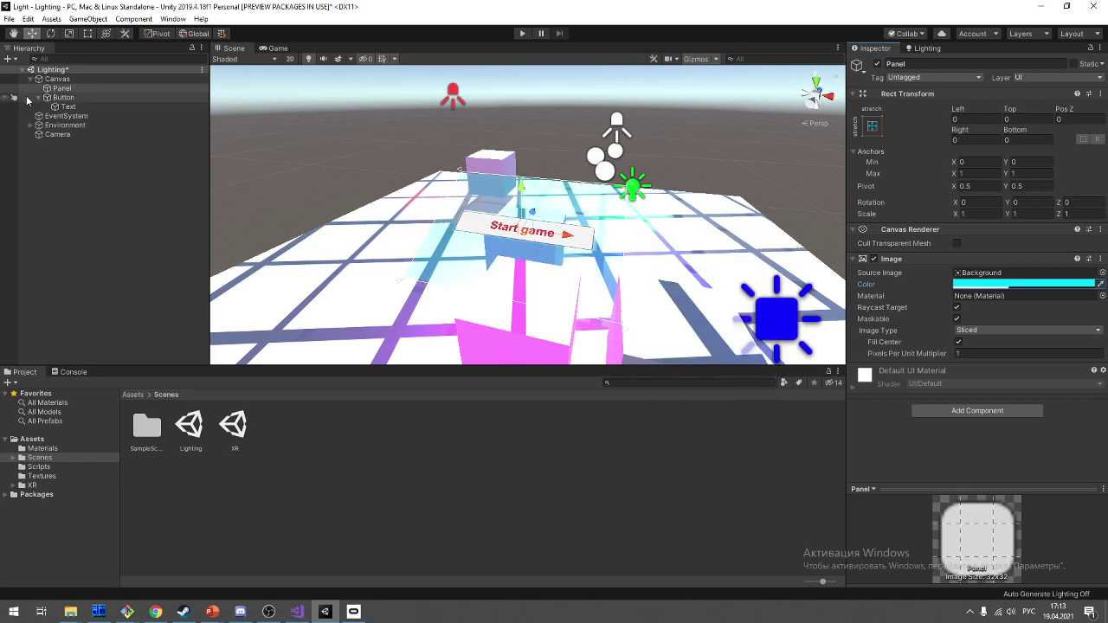
Step: Change the Start game label colour from red to dark blue 25488C and save
{"action": "left_click", "coordinate": [102, 98]}
{"action": "left_click", "coordinate": [95, 107]}
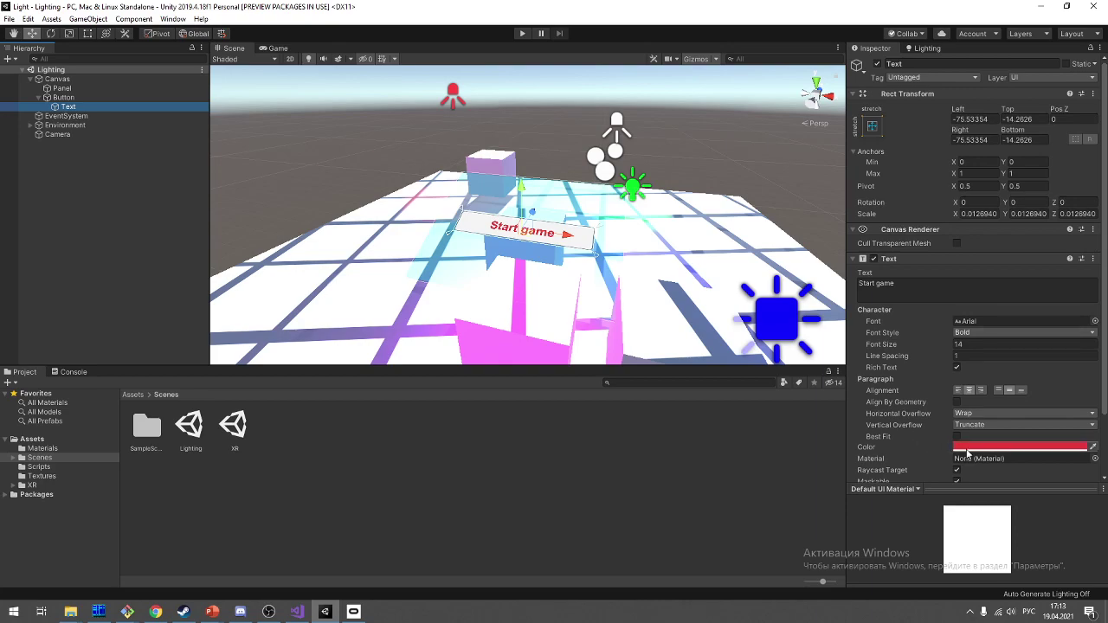
{"action": "left_click", "coordinate": [995, 447]}
{"action": "left_click_drag", "start_coordinate": [695, 396], "coordinate": [661, 386]}
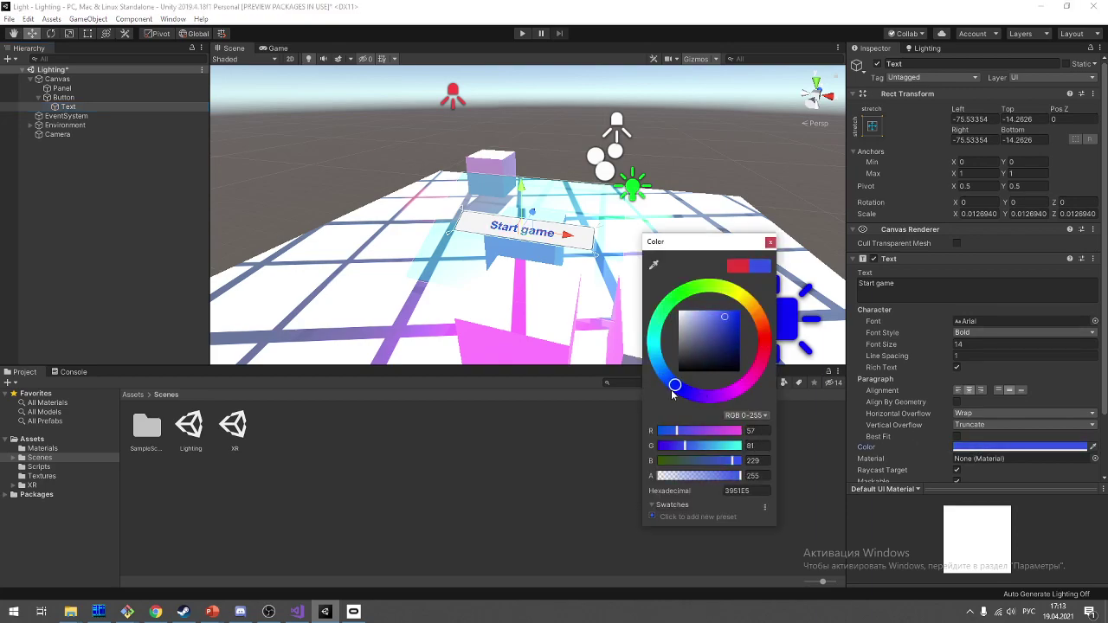
{"action": "left_click_drag", "start_coordinate": [720, 336], "coordinate": [725, 343]}
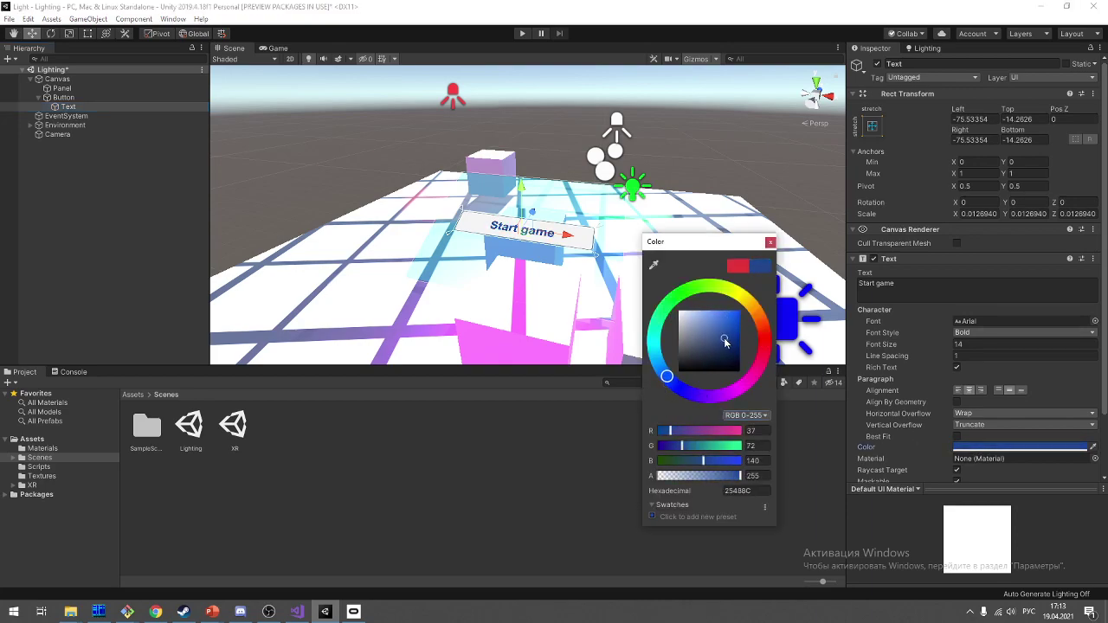
{"action": "left_click", "coordinate": [770, 243]}
{"action": "key", "text": "ctrl+s"}
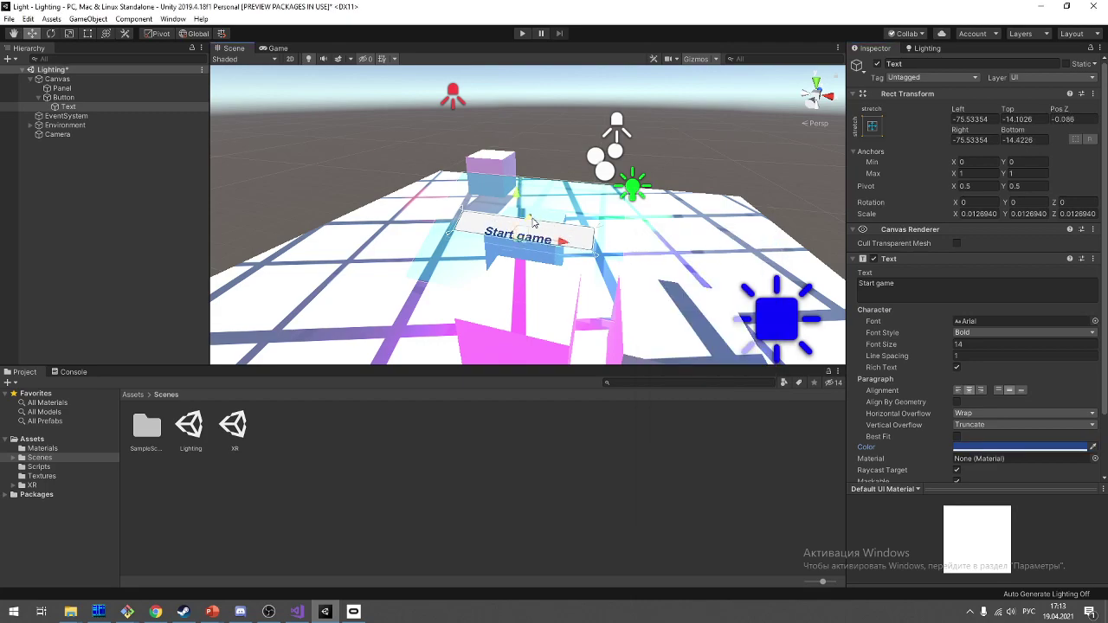
Step: Move the Start game button lower on the panel using local coordinates
{"action": "left_click", "coordinate": [73, 98]}
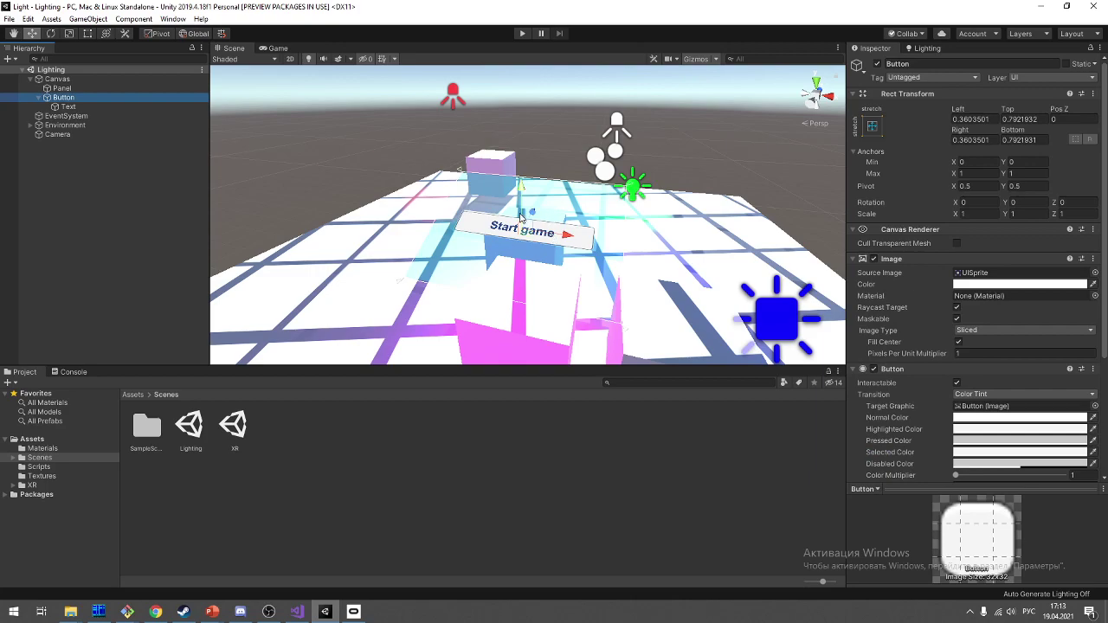
{"action": "left_click", "coordinate": [193, 36]}
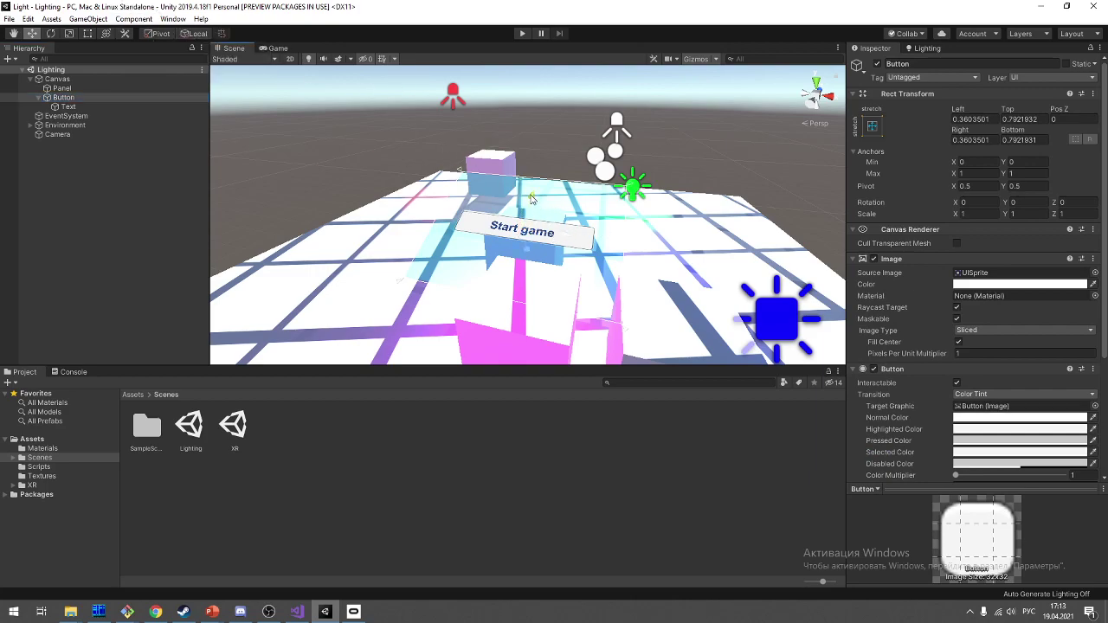
{"action": "left_click_drag", "start_coordinate": [537, 203], "coordinate": [521, 223]}
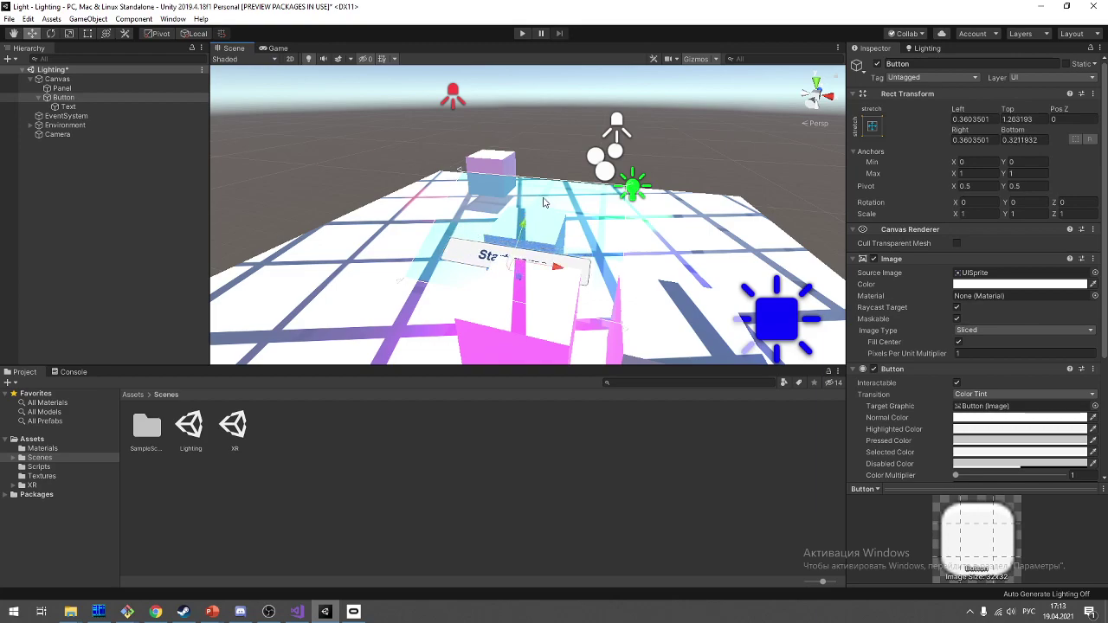
Step: Raise the Canvas up and back to position -0.71, 3.399, 0.054
{"action": "left_click", "coordinate": [544, 202]}
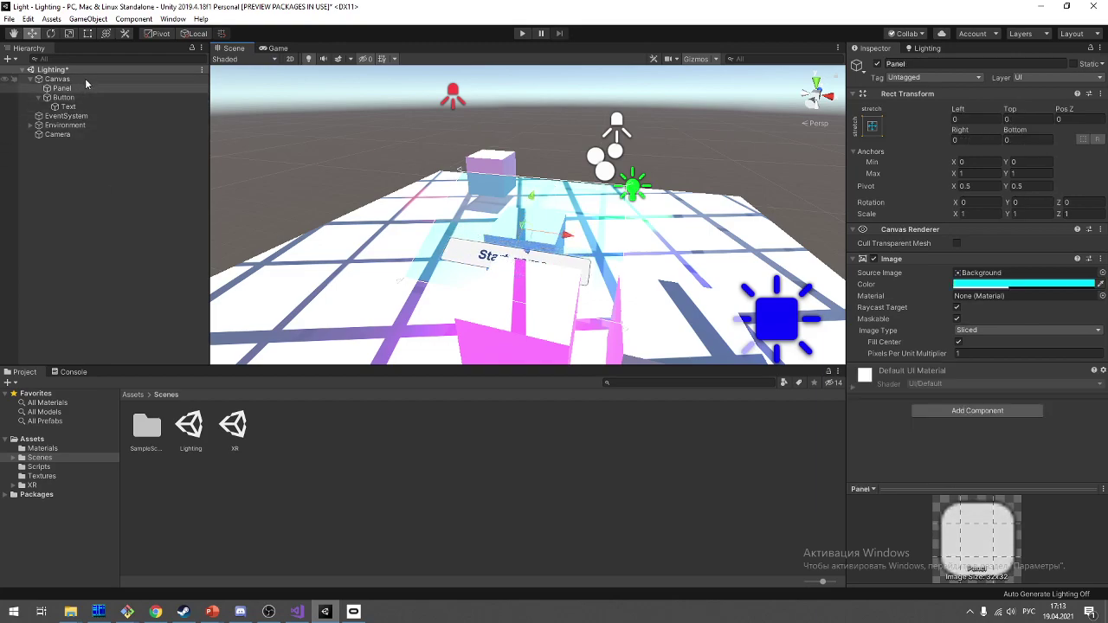
{"action": "left_click", "coordinate": [514, 244]}
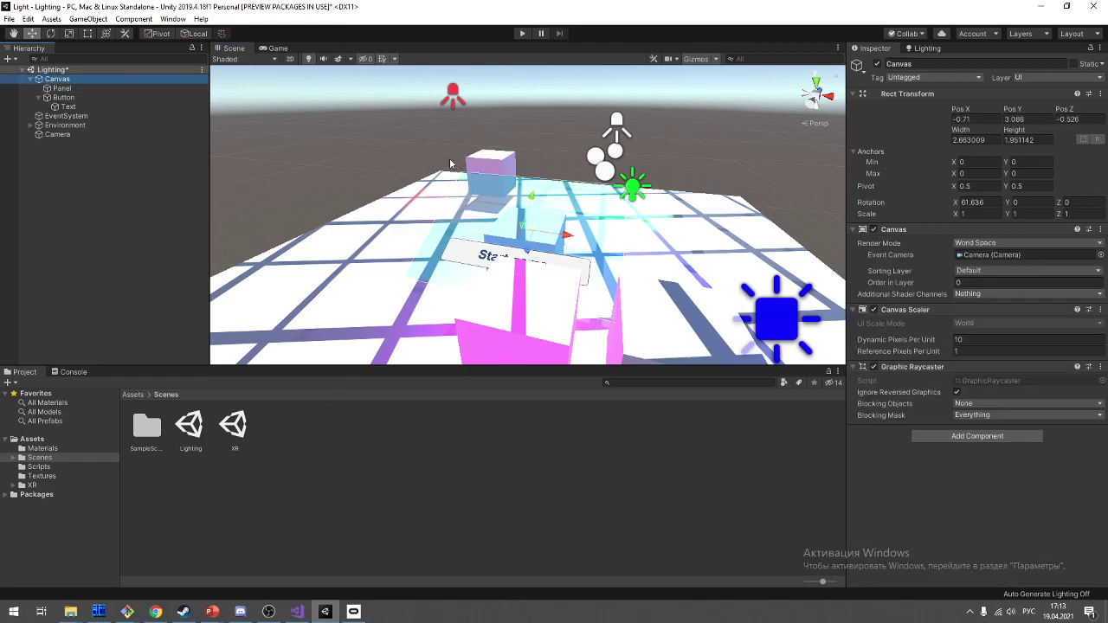
{"action": "left_click_drag", "start_coordinate": [536, 205], "coordinate": [679, 231]}
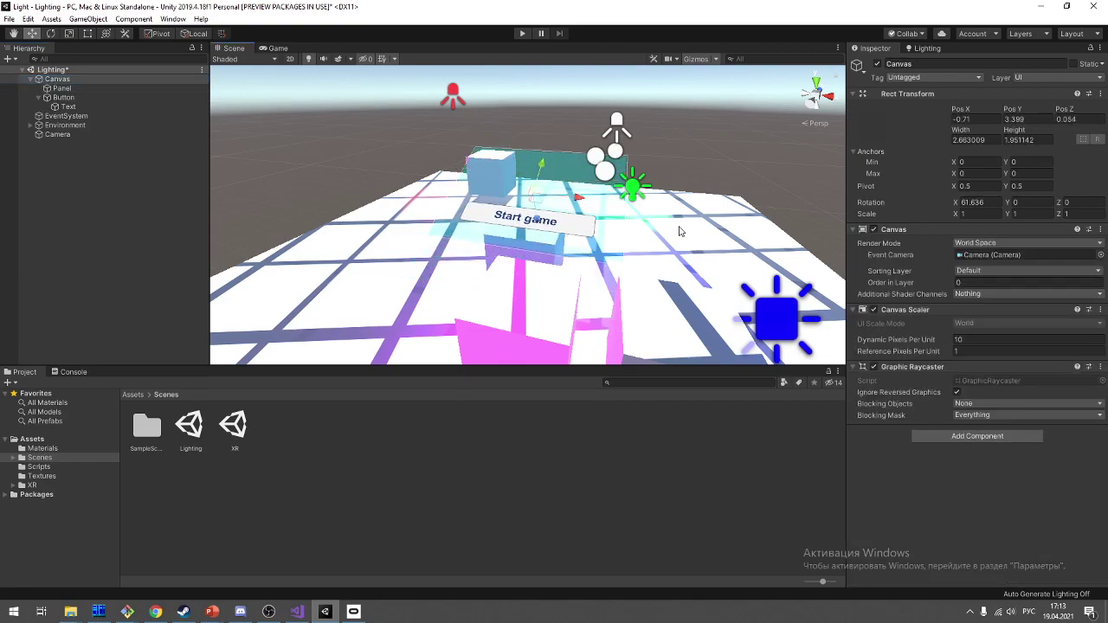
{"action": "mouse_move", "coordinate": [689, 239]}
{"action": "right_mouse_down"}
{"action": "mouse_move", "coordinate": [811, 312]}
{"action": "mouse_move", "coordinate": [380, 257]}
{"action": "right_mouse_up"}
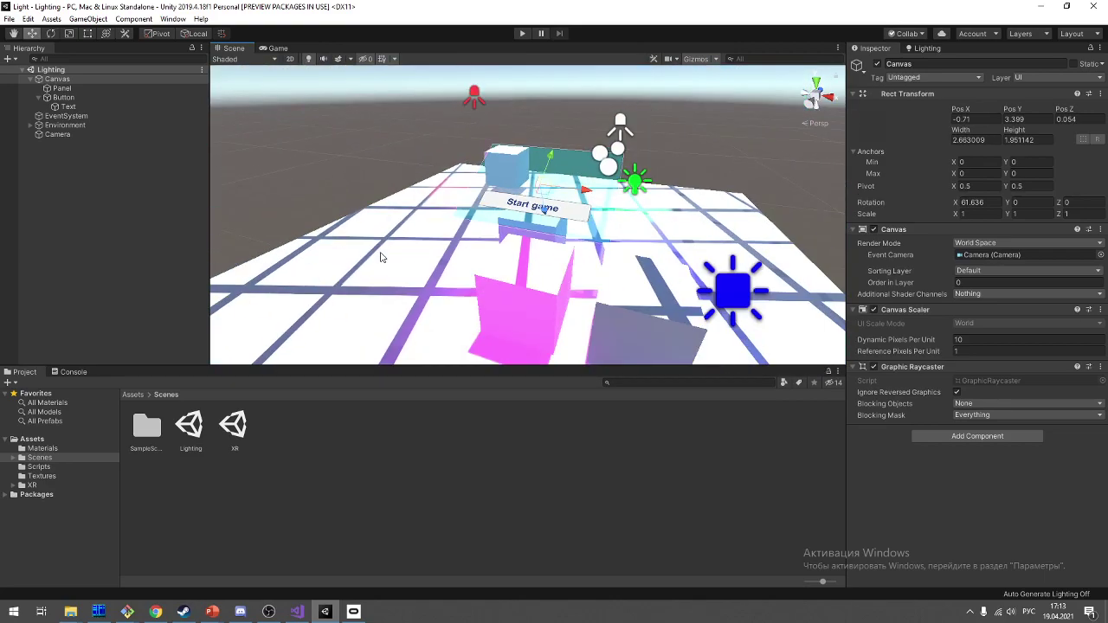
{"action": "scroll", "coordinate": [500, 311], "scroll_direction": "up", "scroll_amount": 3}
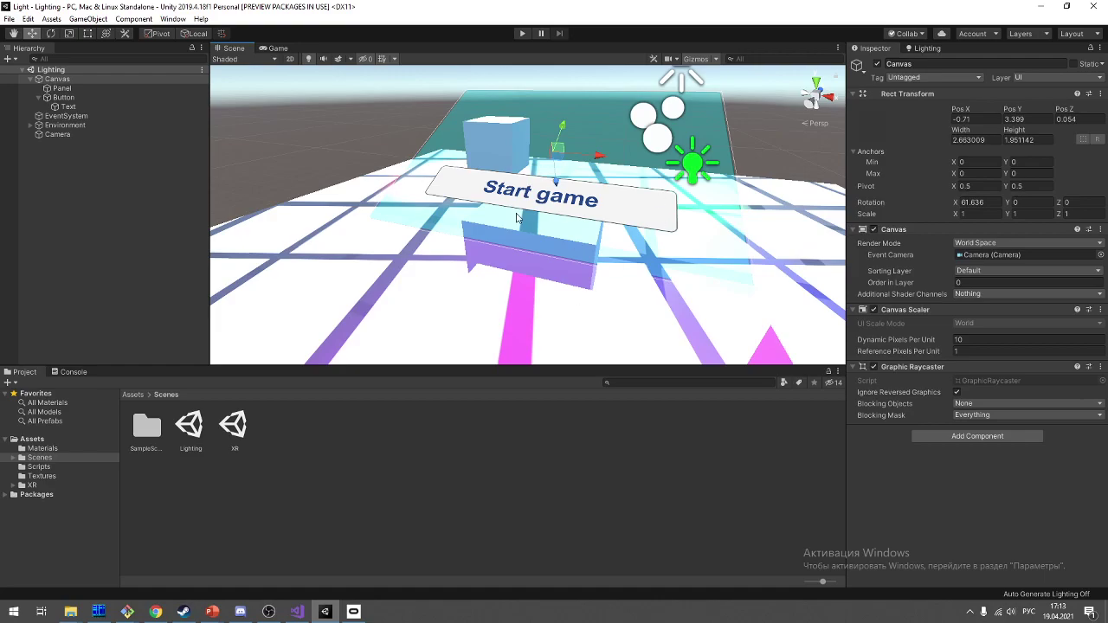
{"action": "mouse_move", "coordinate": [517, 218]}
{"action": "left_mouse_down", "text": "alt"}
{"action": "mouse_move", "coordinate": [778, 243]}
{"action": "mouse_move", "coordinate": [677, 255]}
{"action": "left_mouse_up", "text": "alt"}
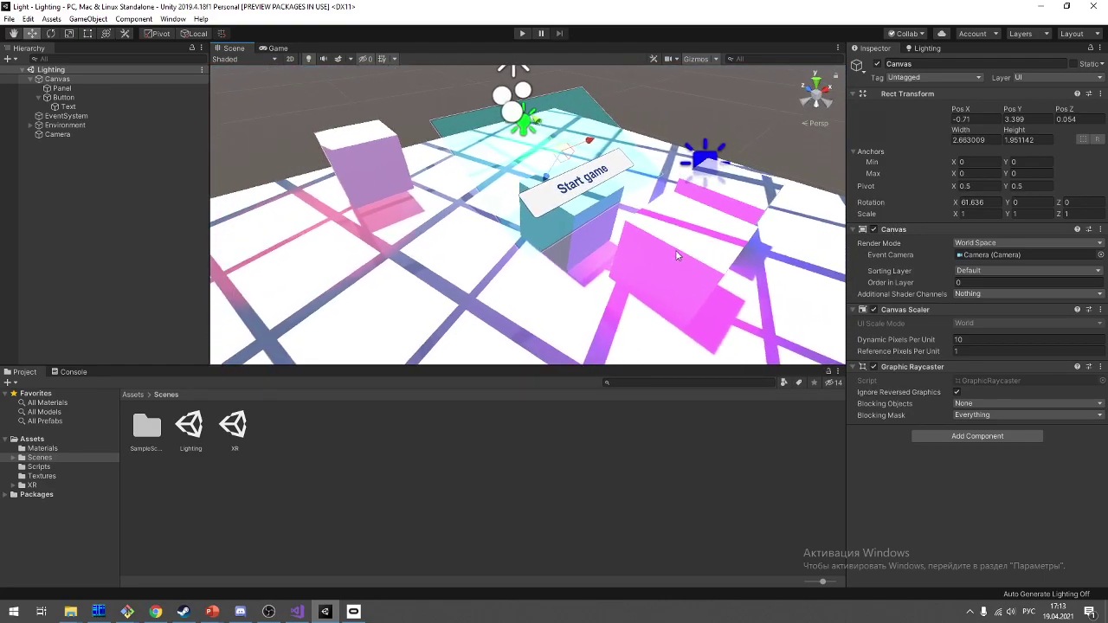
{"action": "scroll", "coordinate": [677, 255], "scroll_direction": "down", "scroll_amount": 2}
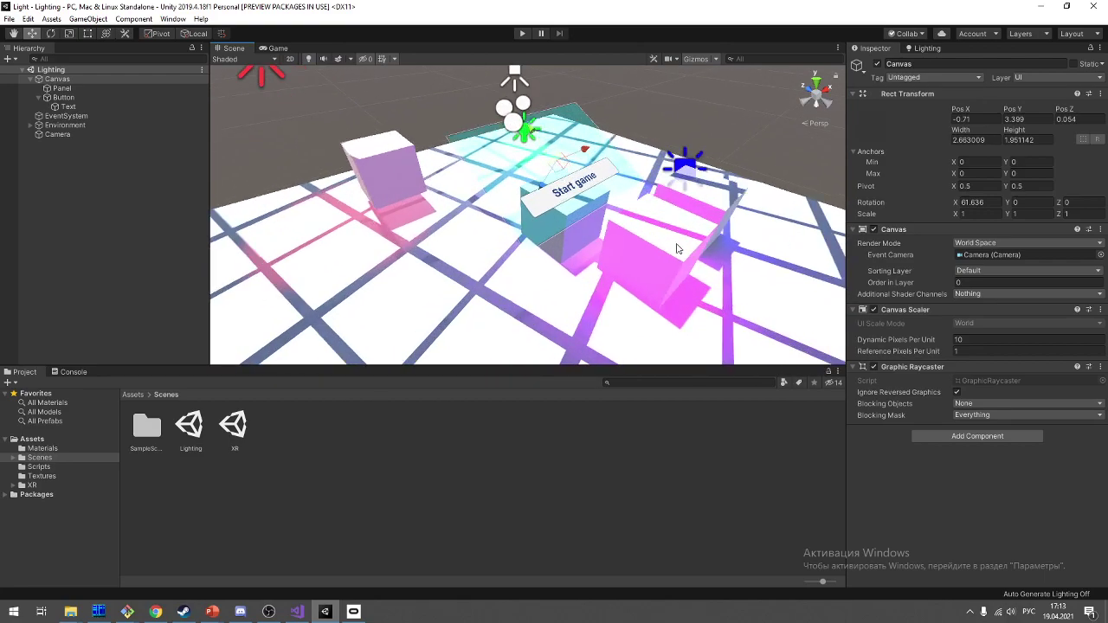
Step: Check the presentation's Rect Tool slide, then return to Unity
{"action": "key", "text": "alt+Tab"}
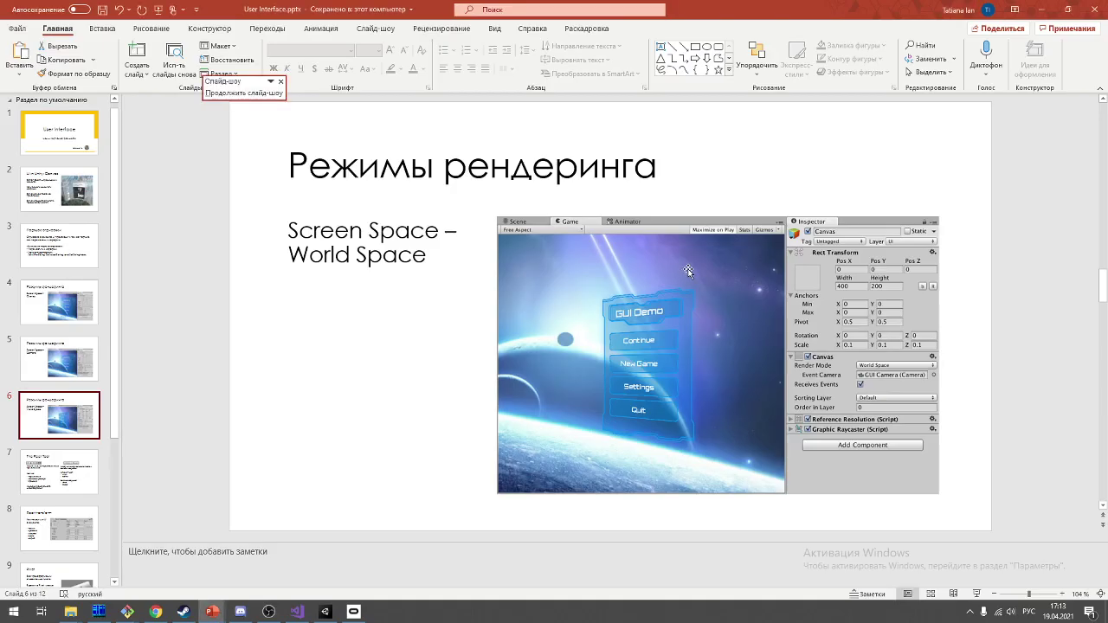
{"action": "key", "text": "Down"}
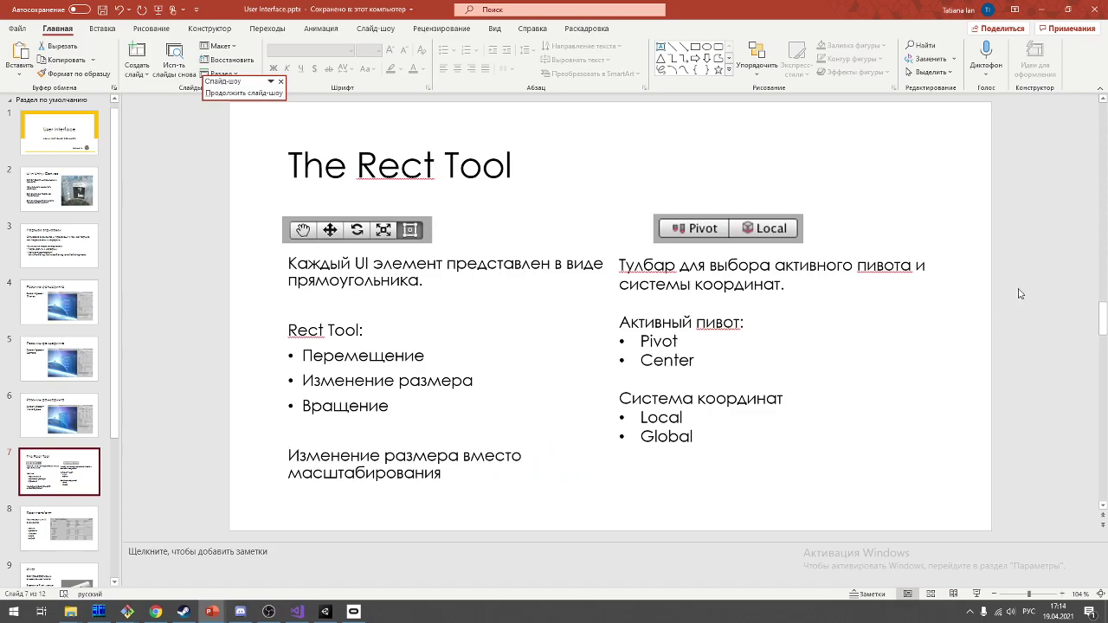
{"action": "key", "text": "alt+Tab"}
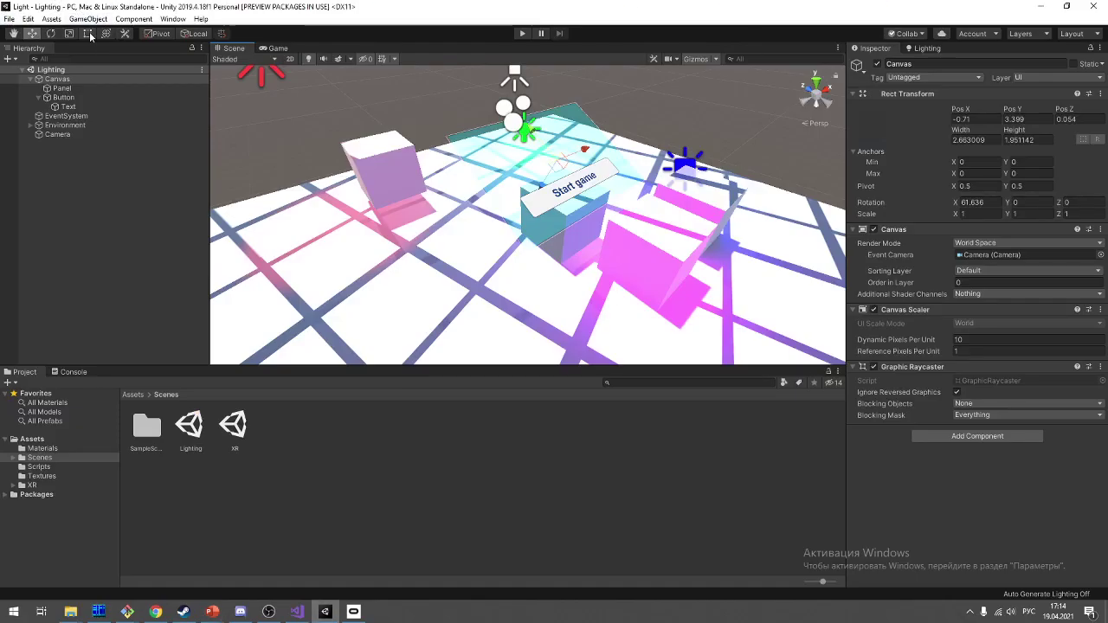
Step: With the Rect tool, flatten Cube (2) slightly
{"action": "left_click", "coordinate": [87, 33]}
{"action": "scroll", "coordinate": [423, 115], "scroll_direction": "up", "scroll_amount": 2}
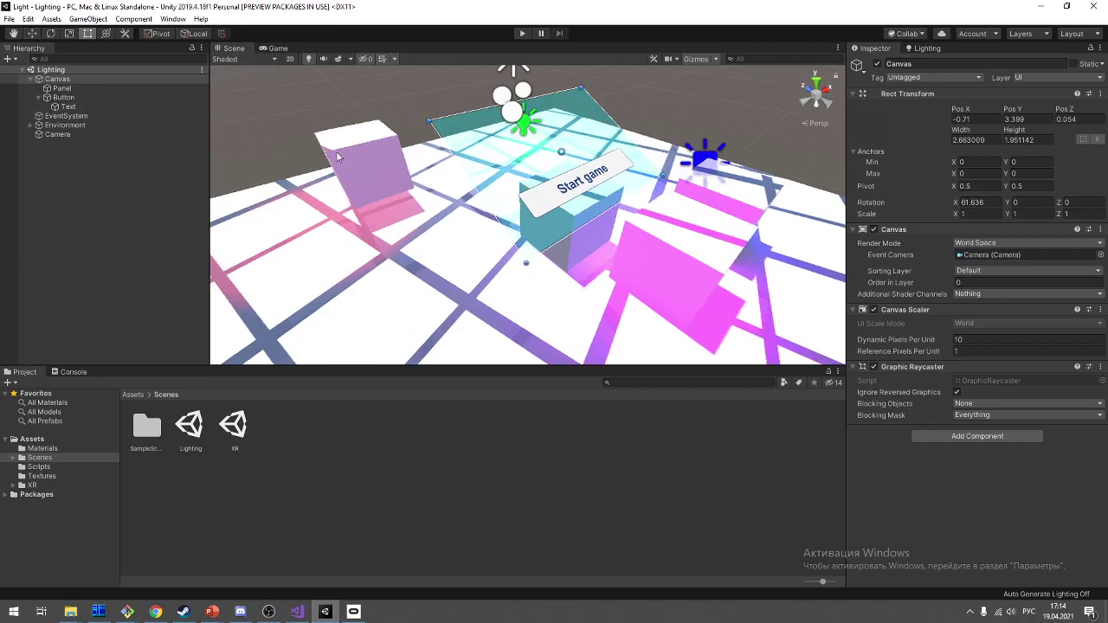
{"action": "left_click", "coordinate": [367, 156]}
{"action": "key", "text": "f"}
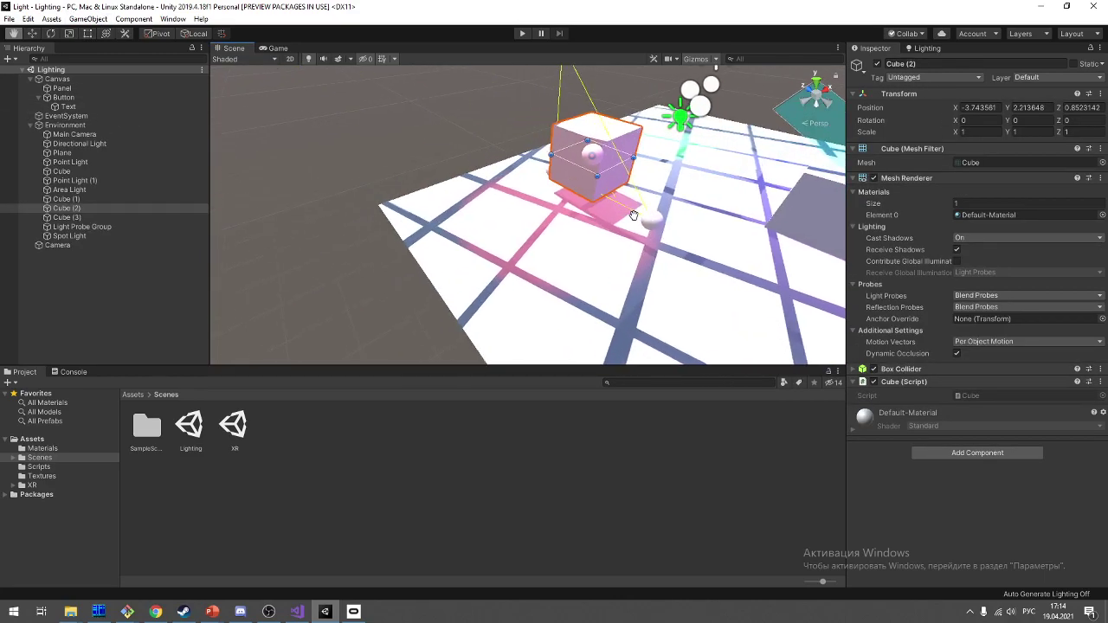
{"action": "left_click_drag", "start_coordinate": [605, 199], "coordinate": [585, 263], "text": "alt"}
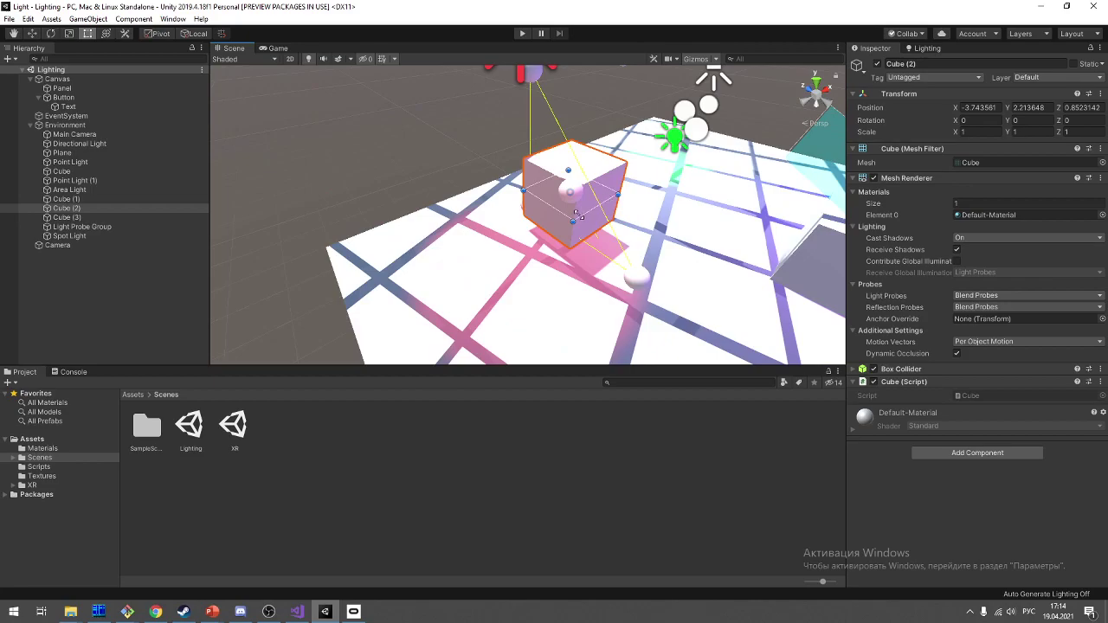
{"action": "mouse_move", "coordinate": [575, 219]}
{"action": "left_mouse_down"}
{"action": "mouse_move", "coordinate": [436, 269]}
{"action": "mouse_move", "coordinate": [363, 268]}
{"action": "left_mouse_up"}
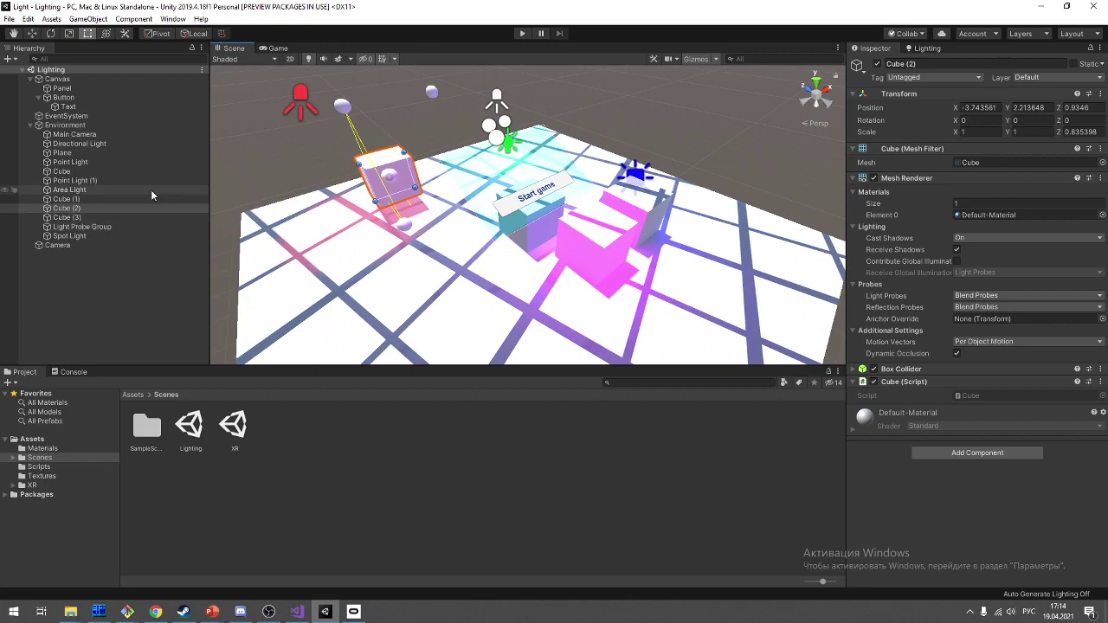
Step: Drag the Canvas rect handles to make it about 1.99 units tall
{"action": "left_click", "coordinate": [514, 211]}
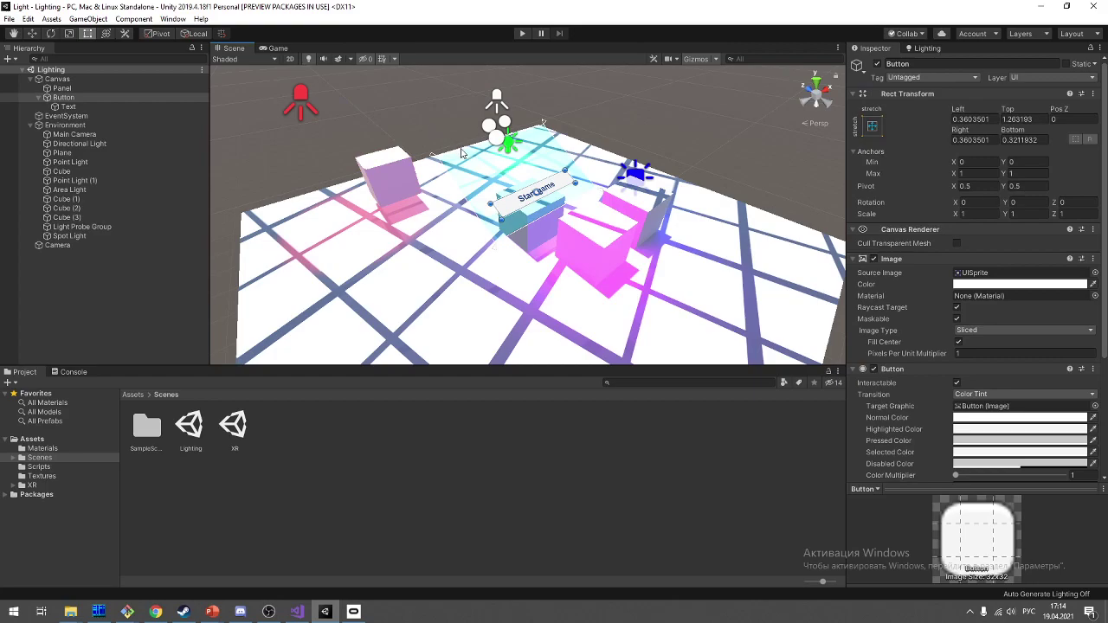
{"action": "left_click", "coordinate": [87, 81]}
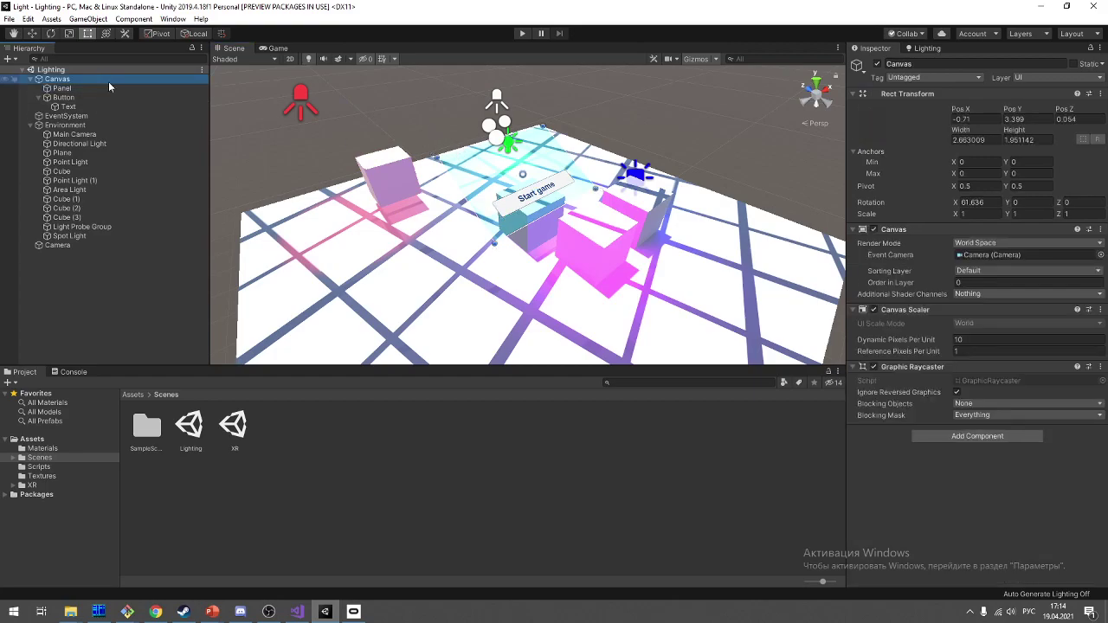
{"action": "left_click_drag", "start_coordinate": [472, 143], "coordinate": [486, 156]}
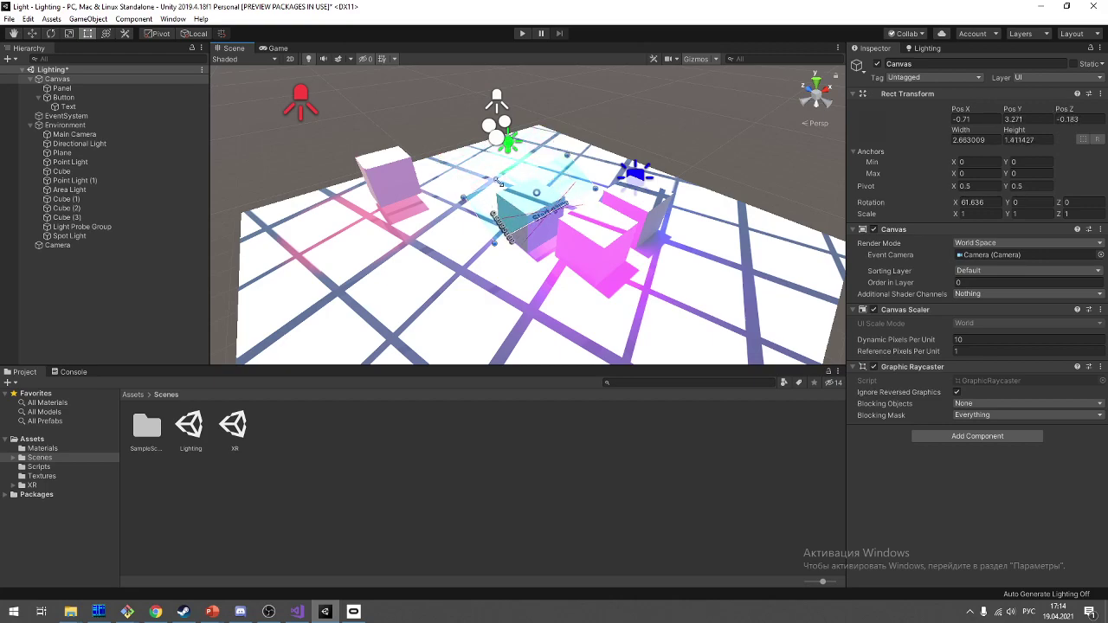
{"action": "mouse_move", "coordinate": [486, 156]}
{"action": "left_mouse_down"}
{"action": "mouse_move", "coordinate": [483, 144]}
{"action": "mouse_move", "coordinate": [497, 177]}
{"action": "left_mouse_up"}
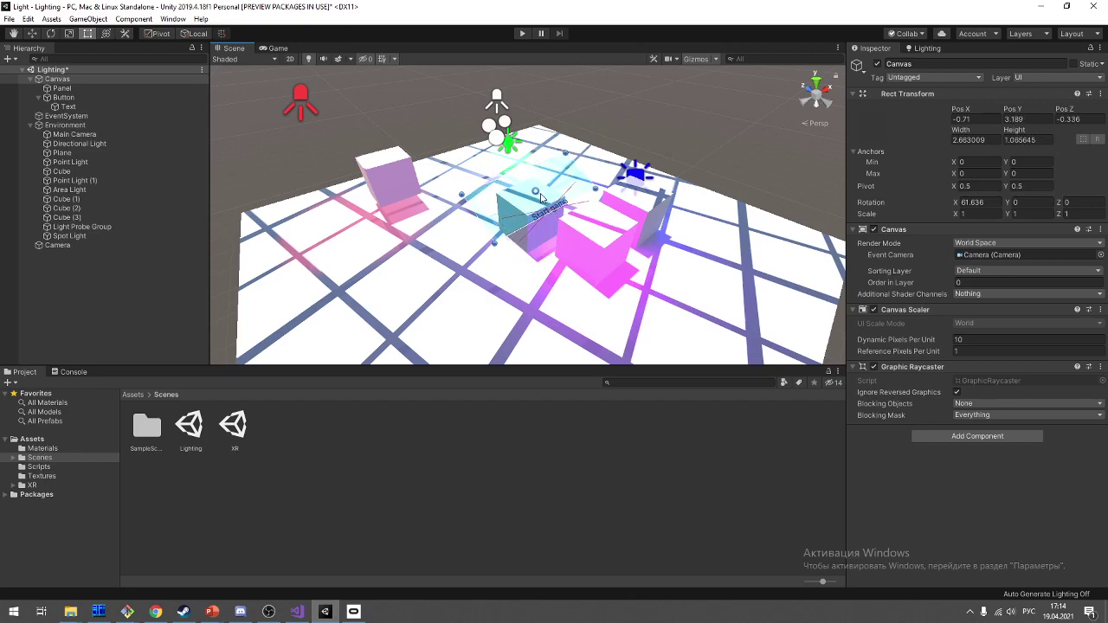
{"action": "left_click_drag", "start_coordinate": [528, 166], "coordinate": [462, 143]}
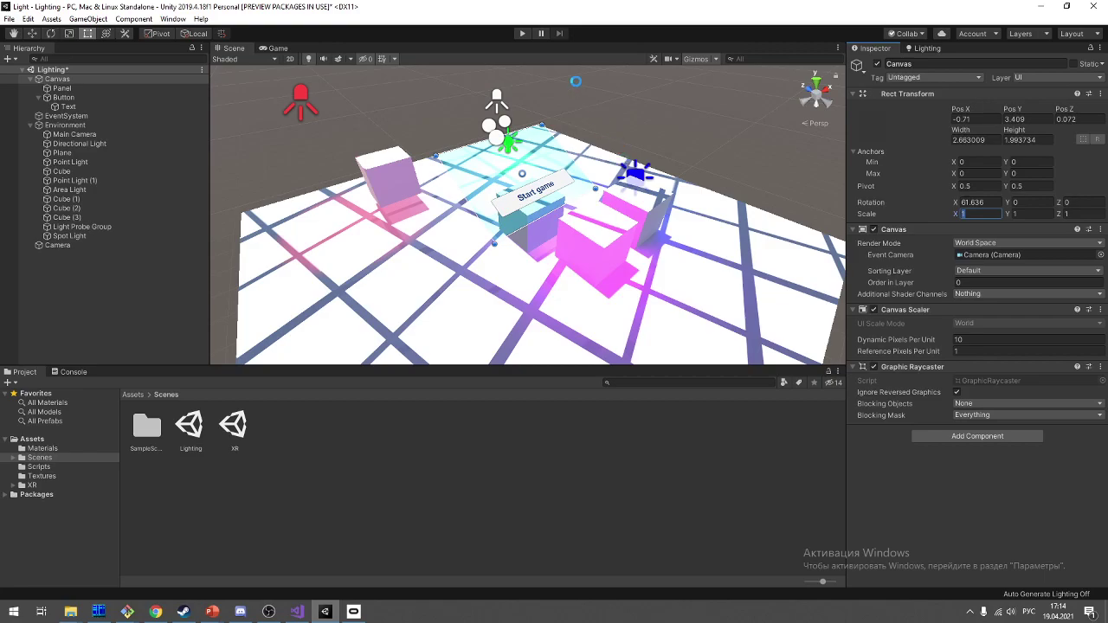
{"action": "scroll", "coordinate": [619, 120], "scroll_direction": "up", "scroll_amount": 3}
{"action": "left_click_drag", "start_coordinate": [640, 139], "coordinate": [343, 179], "text": "alt"}
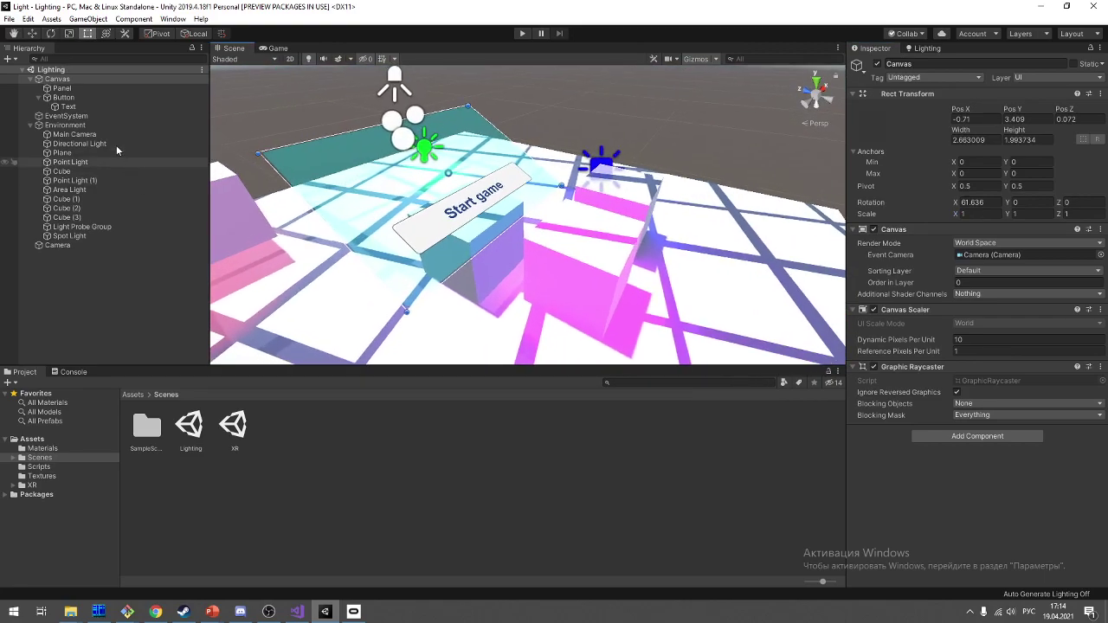
Step: Review the presentation slides and bring the view close to the Start game button
{"action": "left_click", "coordinate": [511, 203]}
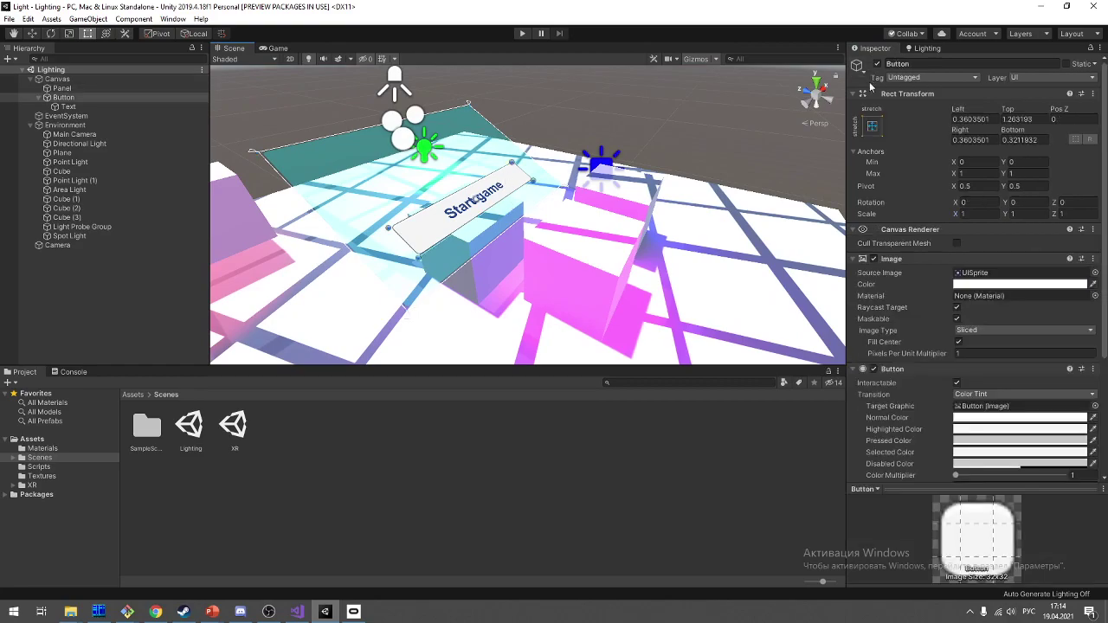
{"action": "left_click", "coordinate": [603, 208]}
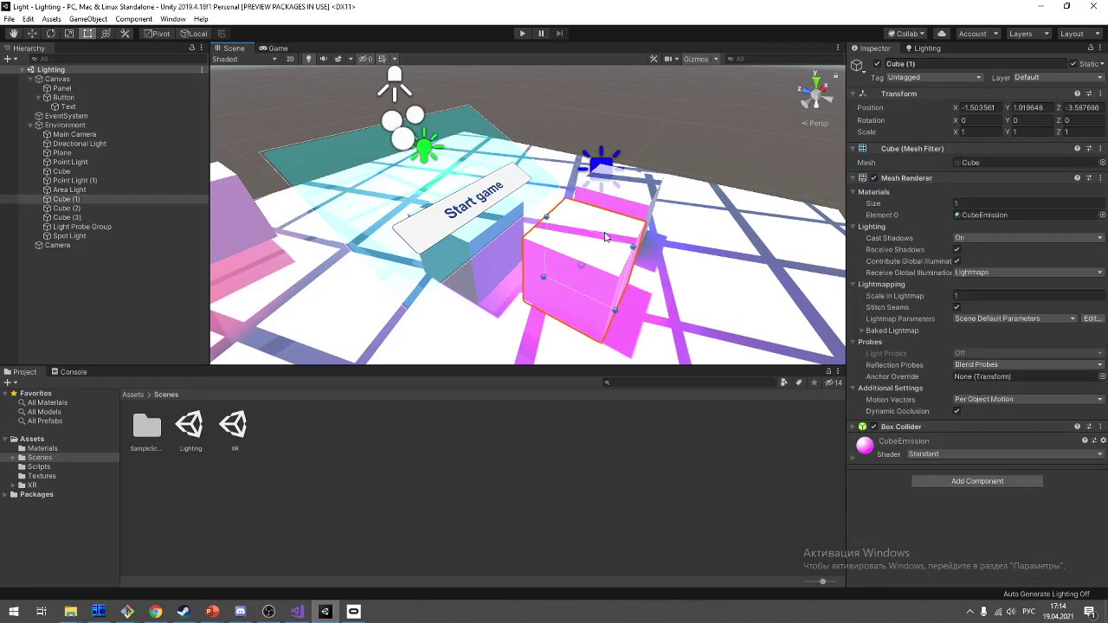
{"action": "key", "text": "alt+Tab"}
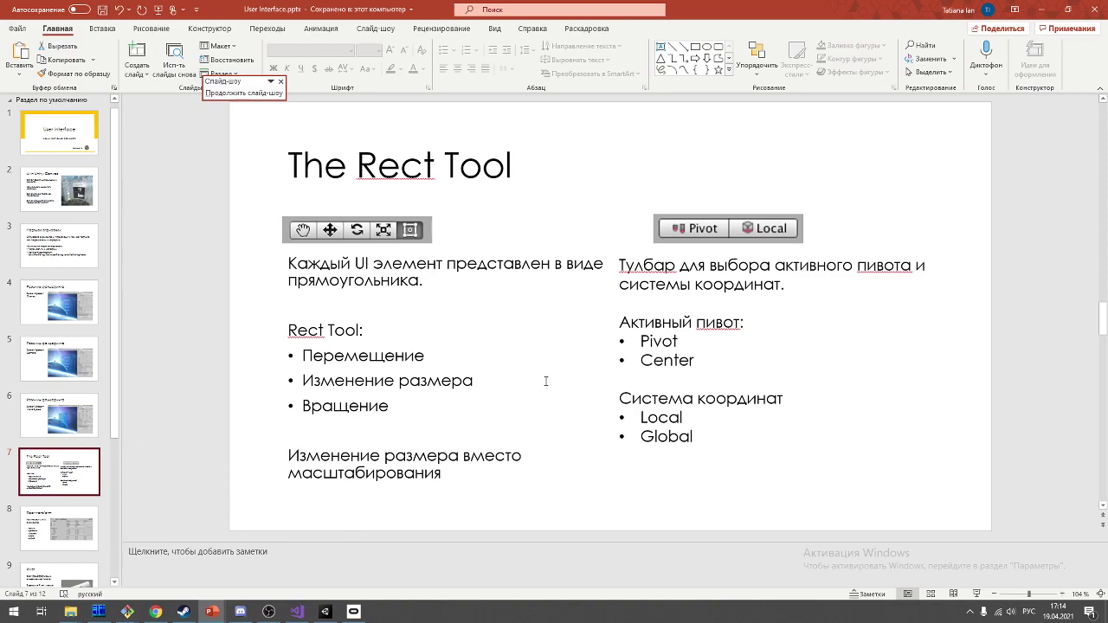
{"action": "key", "text": "alt+Tab"}
{"action": "mouse_move", "coordinate": [572, 195]}
{"action": "right_mouse_down"}
{"action": "mouse_move", "coordinate": [731, 210]}
{"action": "mouse_move", "coordinate": [494, 185]}
{"action": "right_mouse_up"}
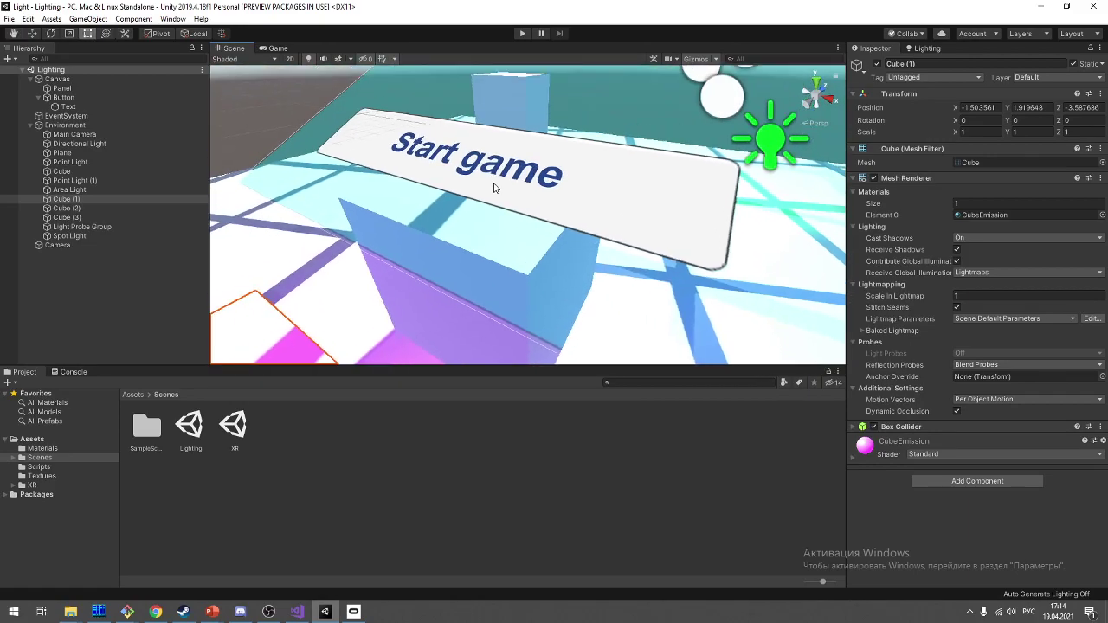
{"action": "right_click_drag", "start_coordinate": [566, 236], "coordinate": [581, 171]}
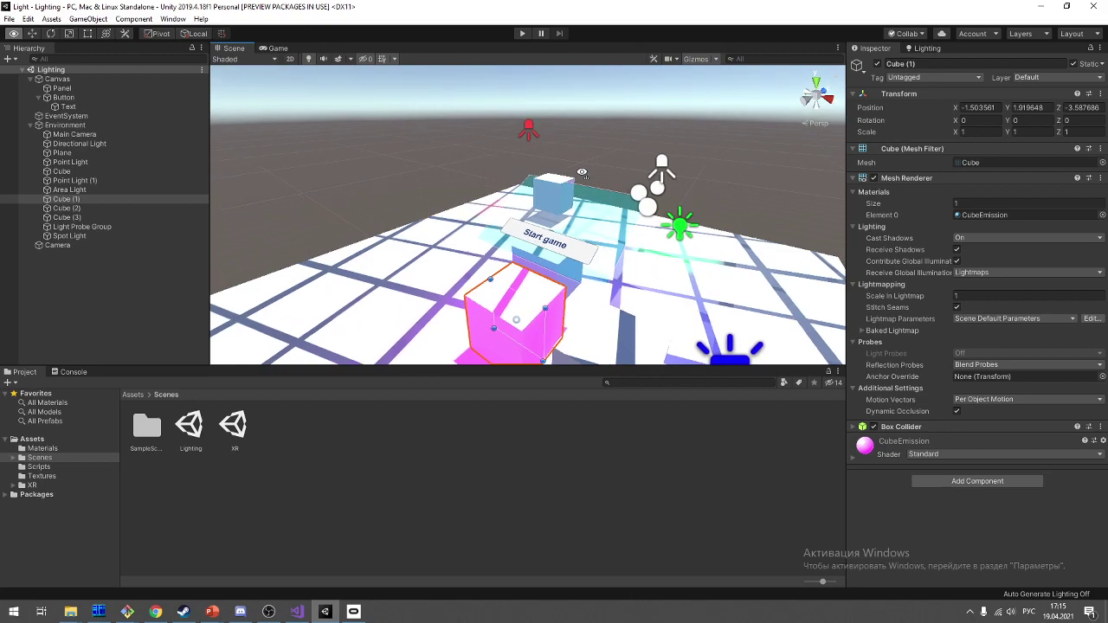
{"action": "scroll", "coordinate": [581, 171], "scroll_direction": "up", "scroll_amount": 3}
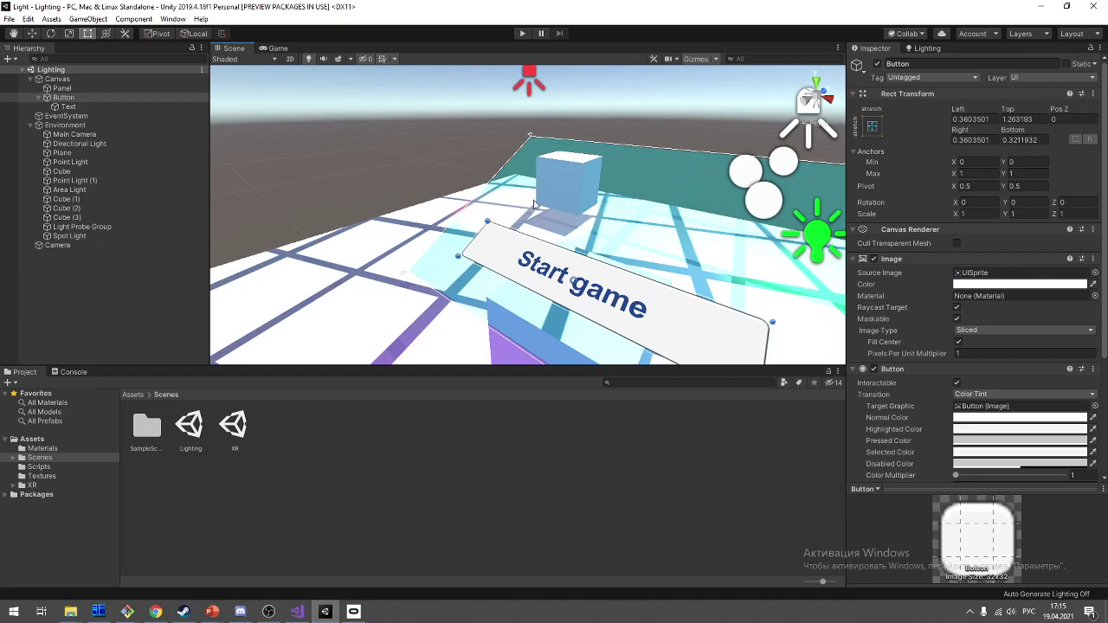
{"action": "left_click_drag", "start_coordinate": [534, 205], "coordinate": [363, 148], "text": "alt"}
{"action": "left_click_drag", "start_coordinate": [663, 185], "coordinate": [625, 242], "text": "alt"}
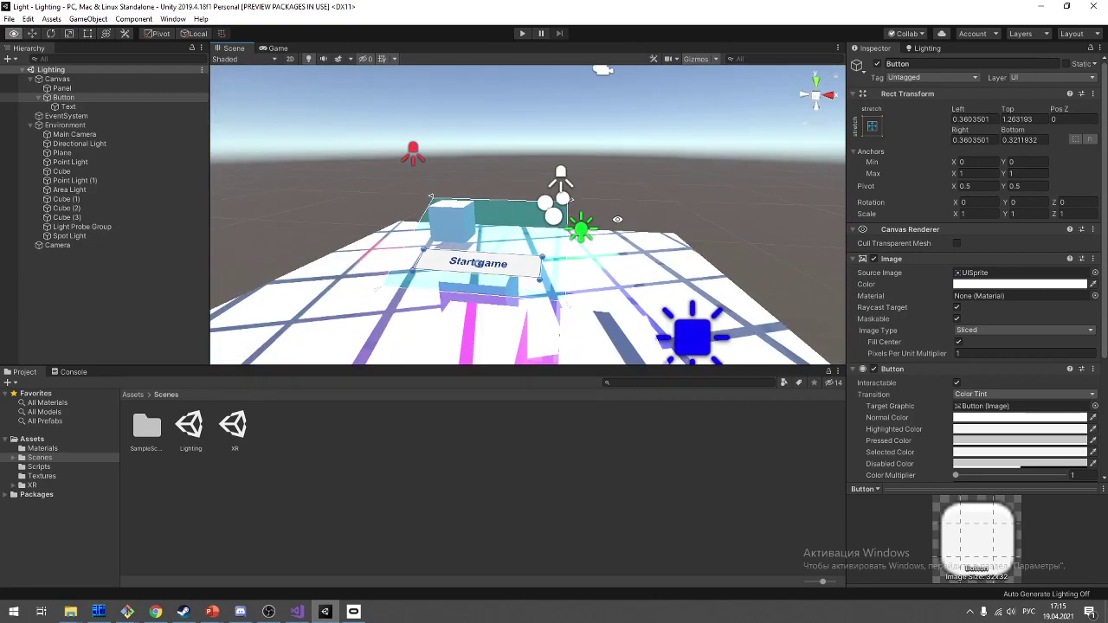
{"action": "left_click", "coordinate": [642, 294]}
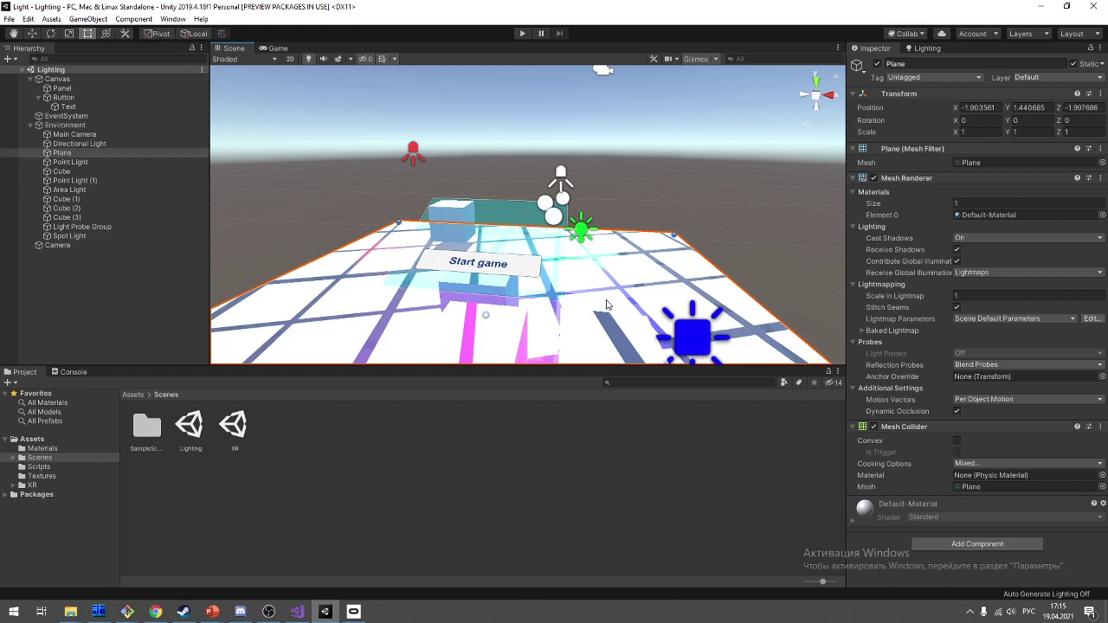
{"action": "left_click", "coordinate": [465, 271]}
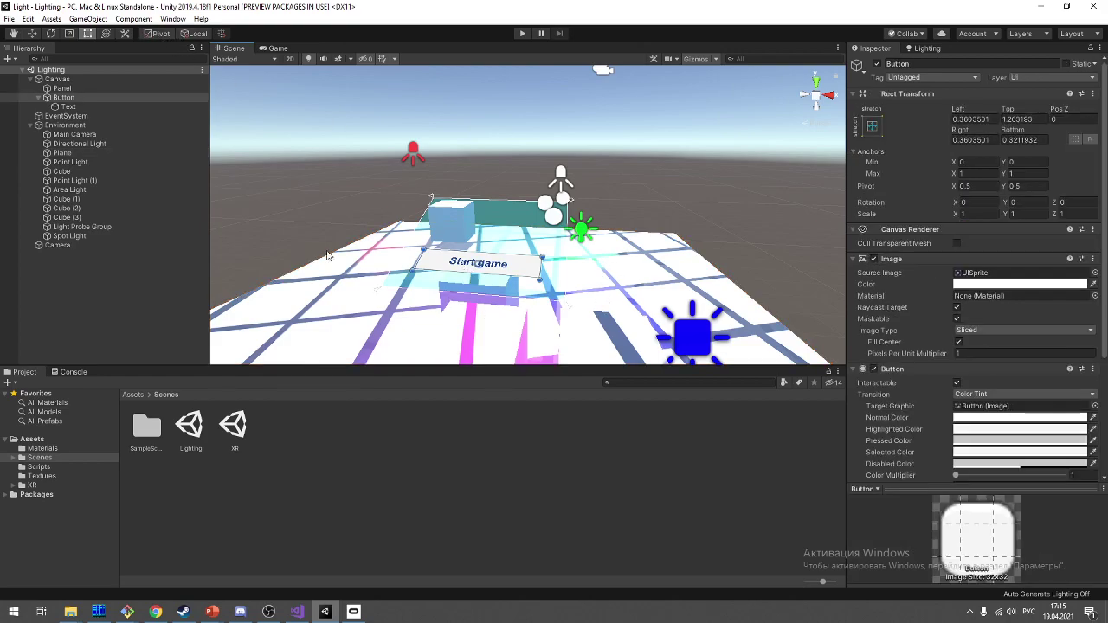
{"action": "left_click", "coordinate": [500, 266]}
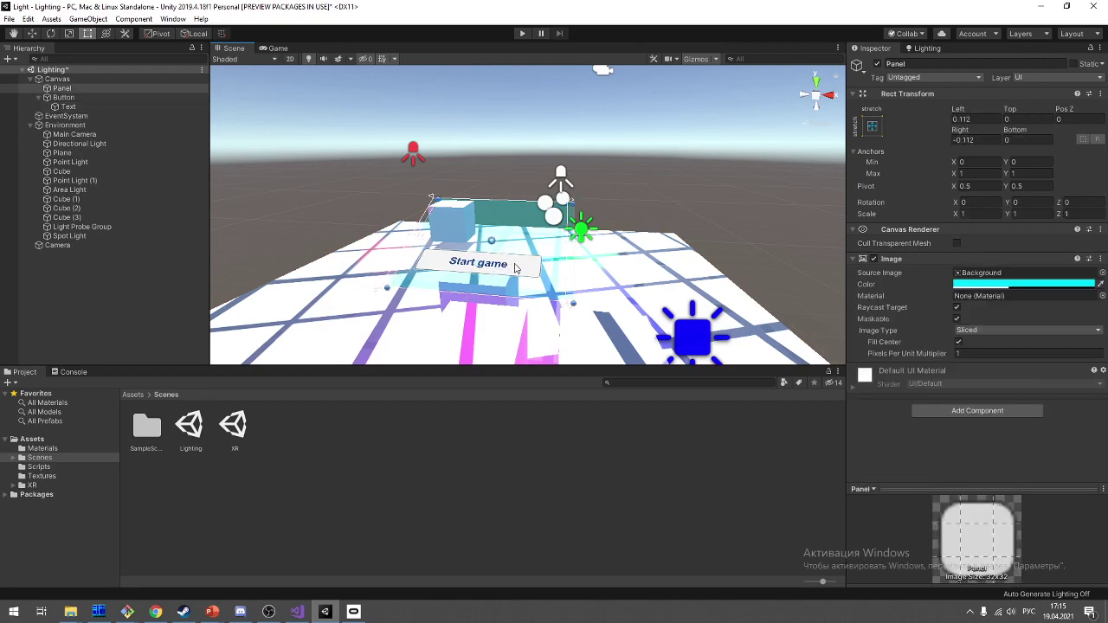
Step: Select the Start game button and switch to the Move tool with global handles
{"action": "left_click", "coordinate": [516, 268]}
{"action": "left_click", "coordinate": [522, 270]}
{"action": "left_click", "coordinate": [524, 270]}
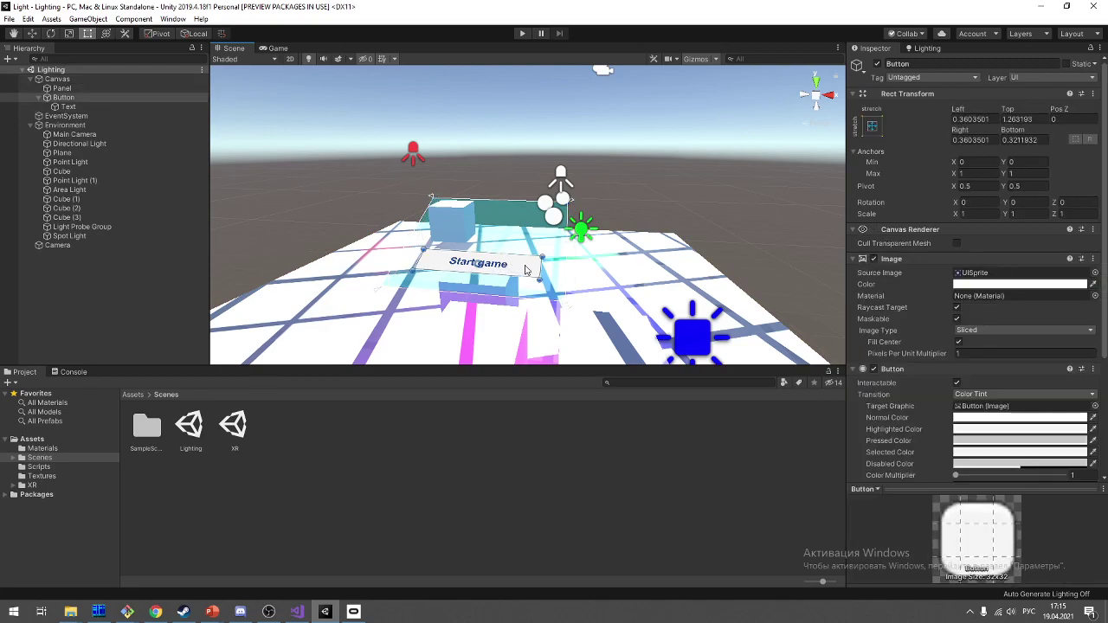
{"action": "left_click", "coordinate": [192, 34]}
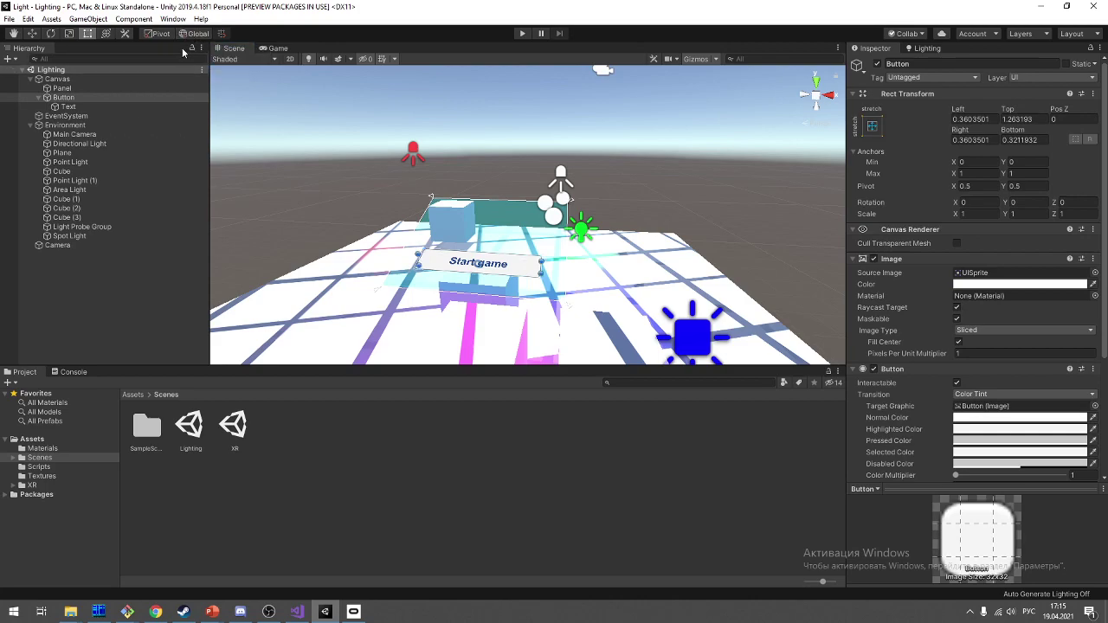
{"action": "left_click", "coordinate": [32, 33]}
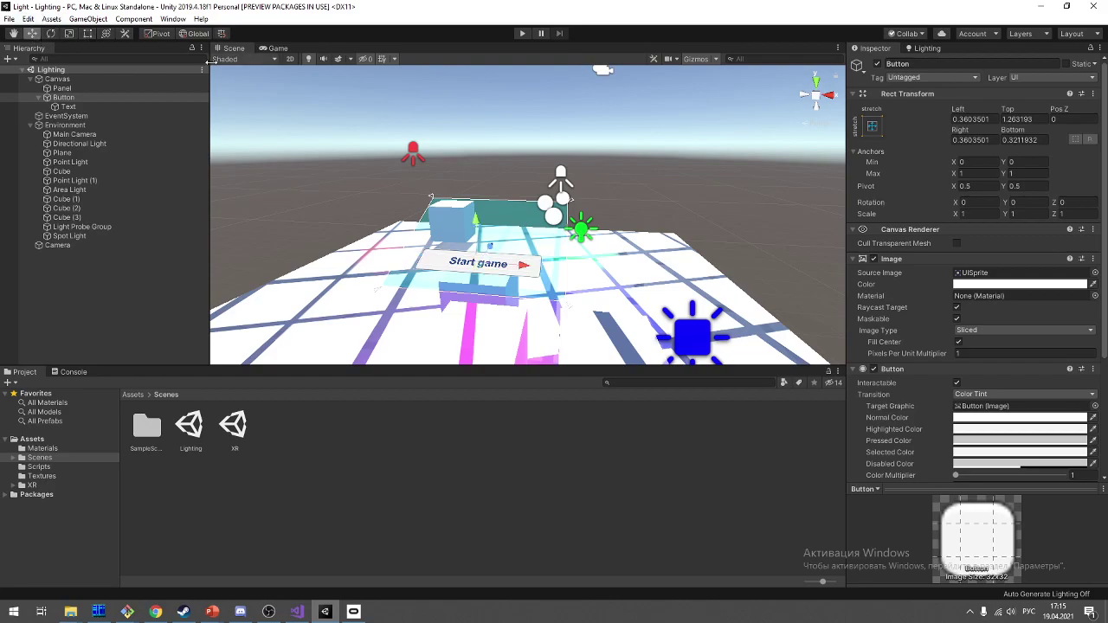
Step: Nudge the button slightly lower in local space (Top 1.300193, Bottom 0.2841932) and save
{"action": "scroll", "coordinate": [537, 279], "scroll_direction": "up", "scroll_amount": 2}
{"action": "mouse_move", "coordinate": [538, 278]}
{"action": "left_mouse_down", "text": "alt"}
{"action": "mouse_move", "coordinate": [436, 194]}
{"action": "mouse_move", "coordinate": [468, 234]}
{"action": "left_mouse_up", "text": "alt"}
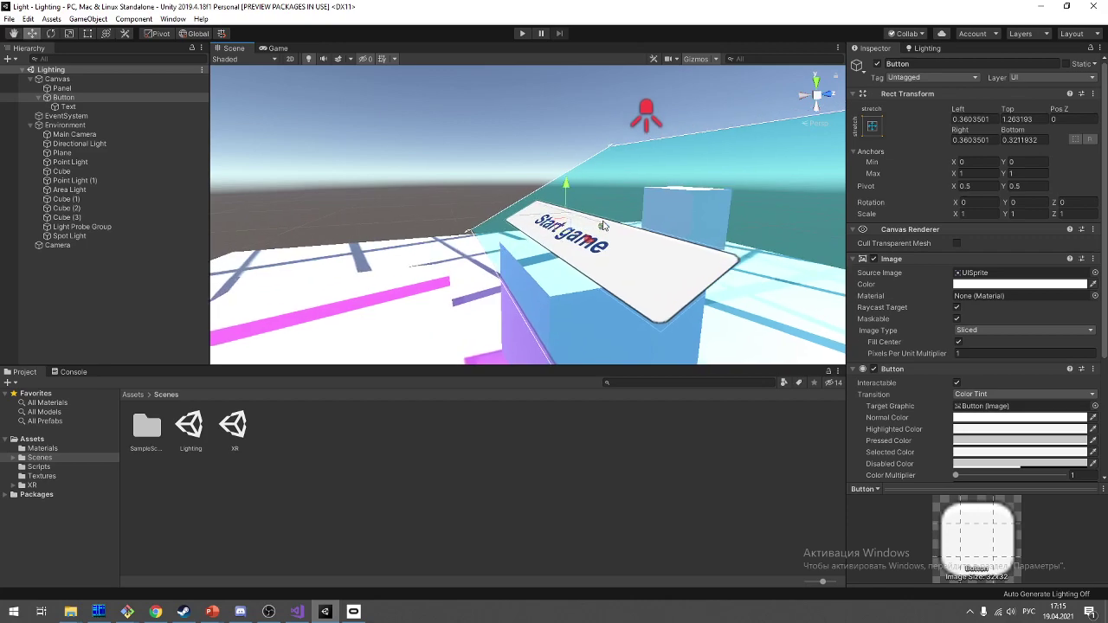
{"action": "left_click", "coordinate": [198, 33]}
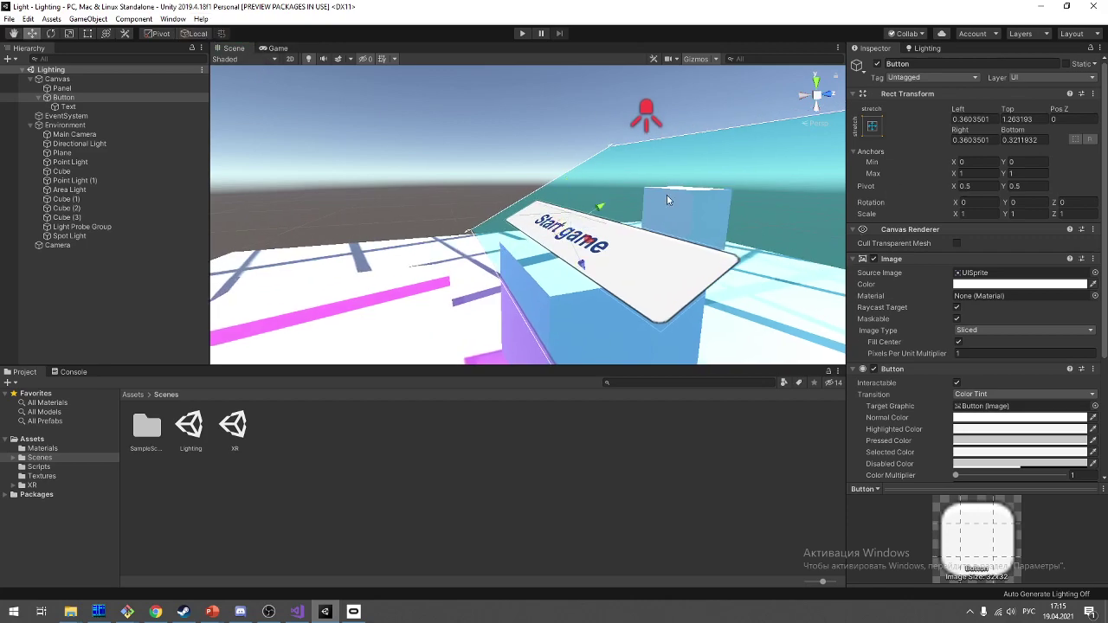
{"action": "left_click_drag", "start_coordinate": [599, 216], "coordinate": [594, 211]}
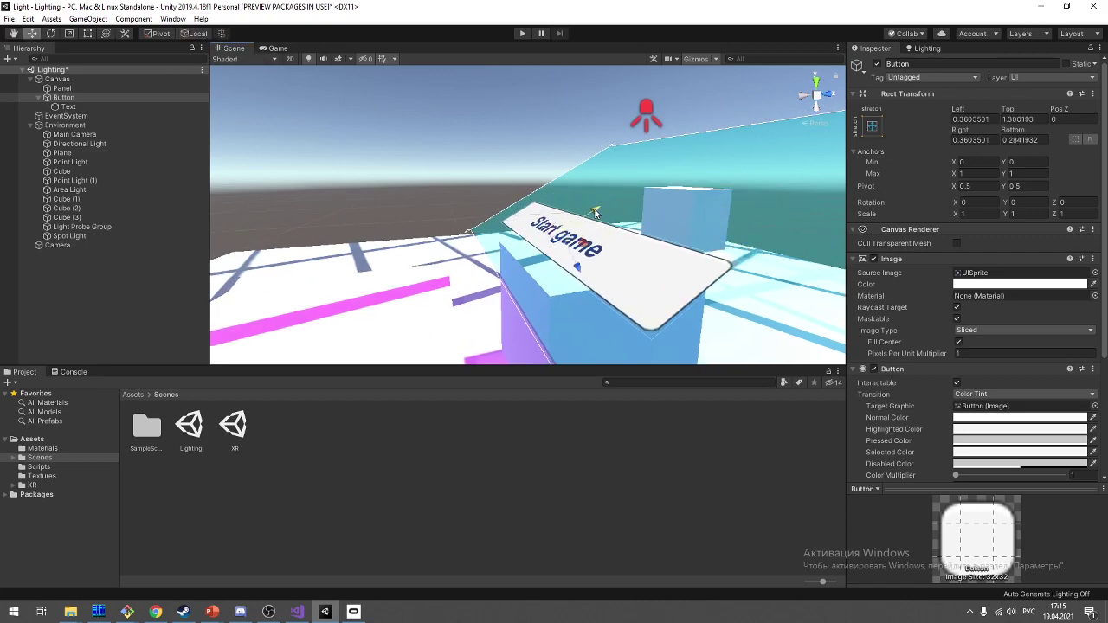
{"action": "key", "text": "ctrl+s"}
{"action": "mouse_move", "coordinate": [554, 278]}
{"action": "left_mouse_down", "text": "alt"}
{"action": "mouse_move", "coordinate": [526, 227]}
{"action": "mouse_move", "coordinate": [379, 210]}
{"action": "left_mouse_up", "text": "alt"}
{"action": "left_click", "coordinate": [70, 79]}
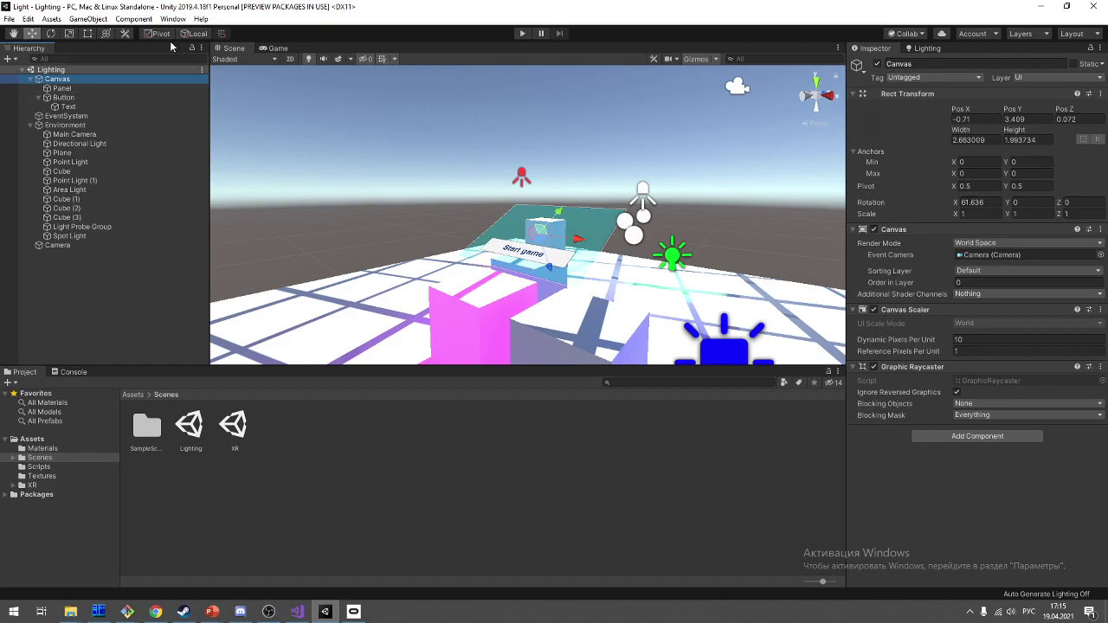
Step: Frame the Canvas, then the Start game button, toggling handles between Global and Local
{"action": "left_click", "coordinate": [195, 33]}
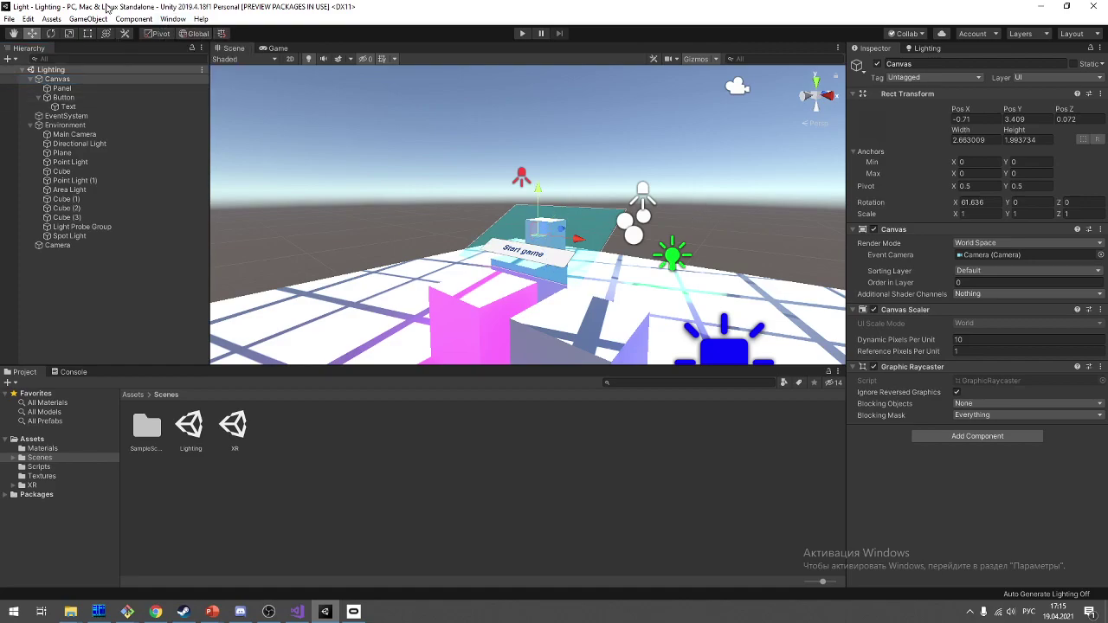
{"action": "left_click_drag", "start_coordinate": [471, 231], "coordinate": [598, 269], "text": "alt"}
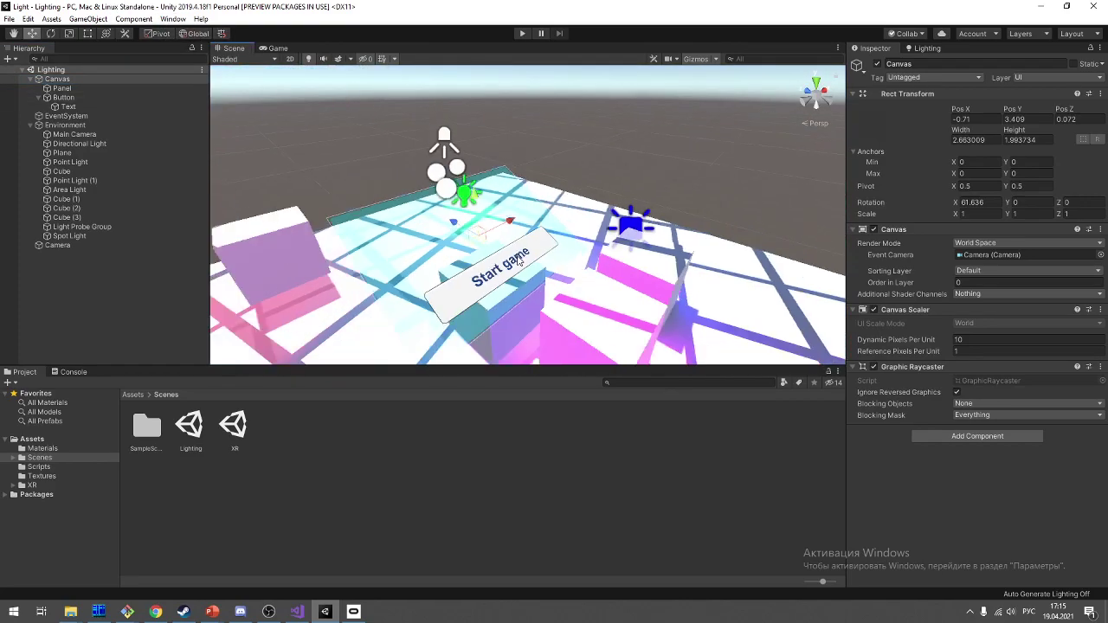
{"action": "key", "text": "f"}
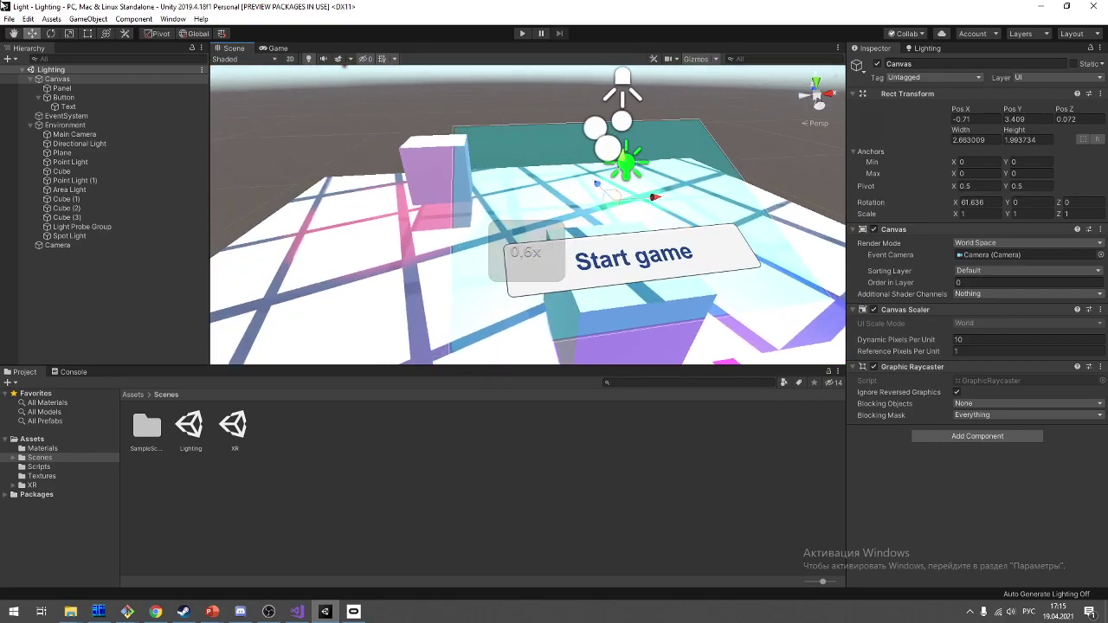
{"action": "left_click", "coordinate": [200, 34]}
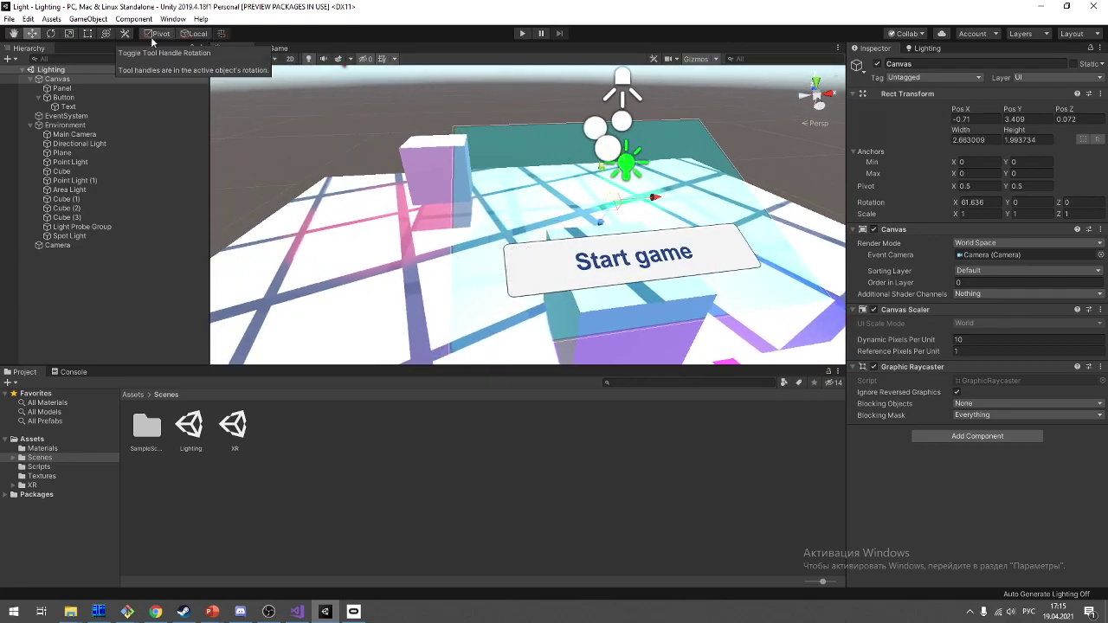
{"action": "left_click", "coordinate": [653, 201]}
{"action": "key", "text": "f"}
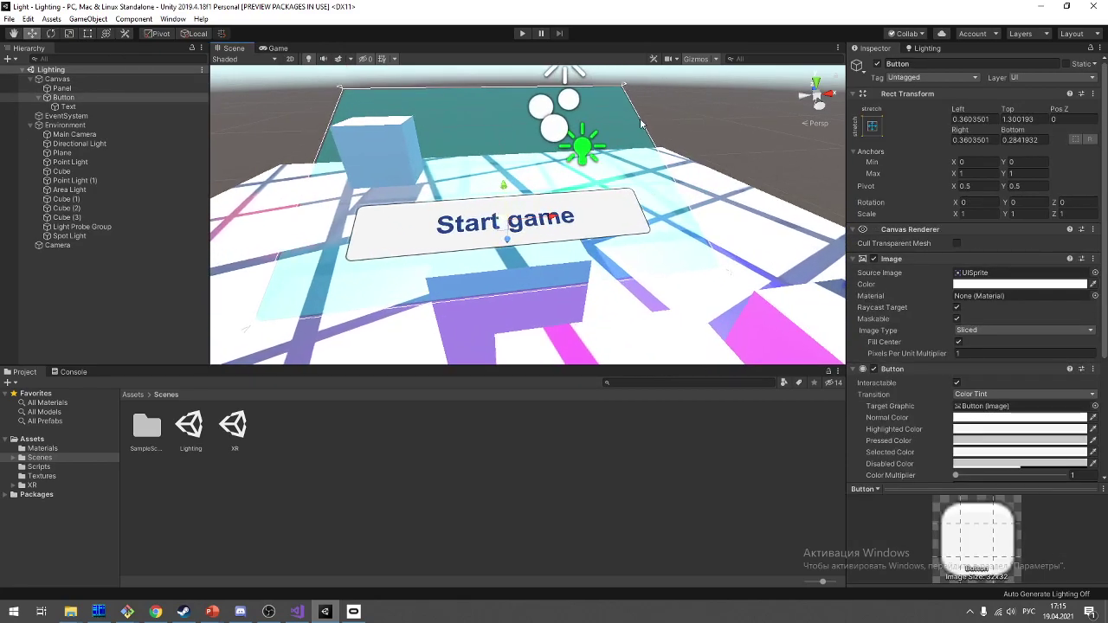
Step: Toggle the scene view to 2D and back to 3D, then reselect the Start game button
{"action": "left_click", "coordinate": [290, 59]}
{"action": "left_click", "coordinate": [290, 59]}
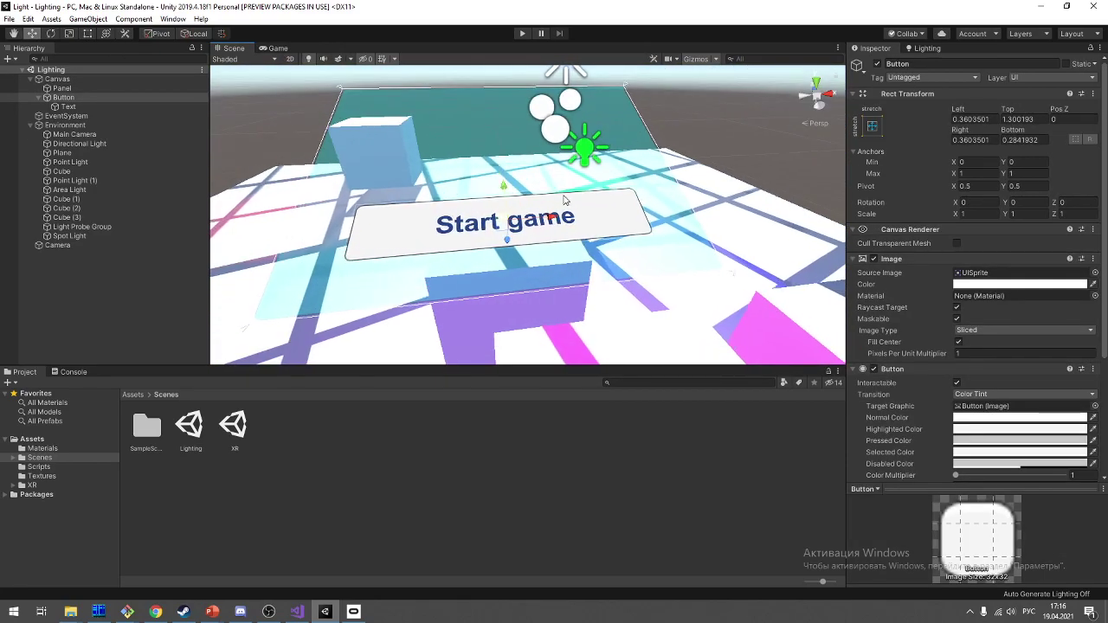
{"action": "scroll", "coordinate": [560, 170], "scroll_direction": "up", "scroll_amount": 3}
{"action": "scroll", "coordinate": [560, 170], "scroll_direction": "down", "scroll_amount": 2}
{"action": "scroll", "coordinate": [564, 178], "scroll_direction": "down", "scroll_amount": 5}
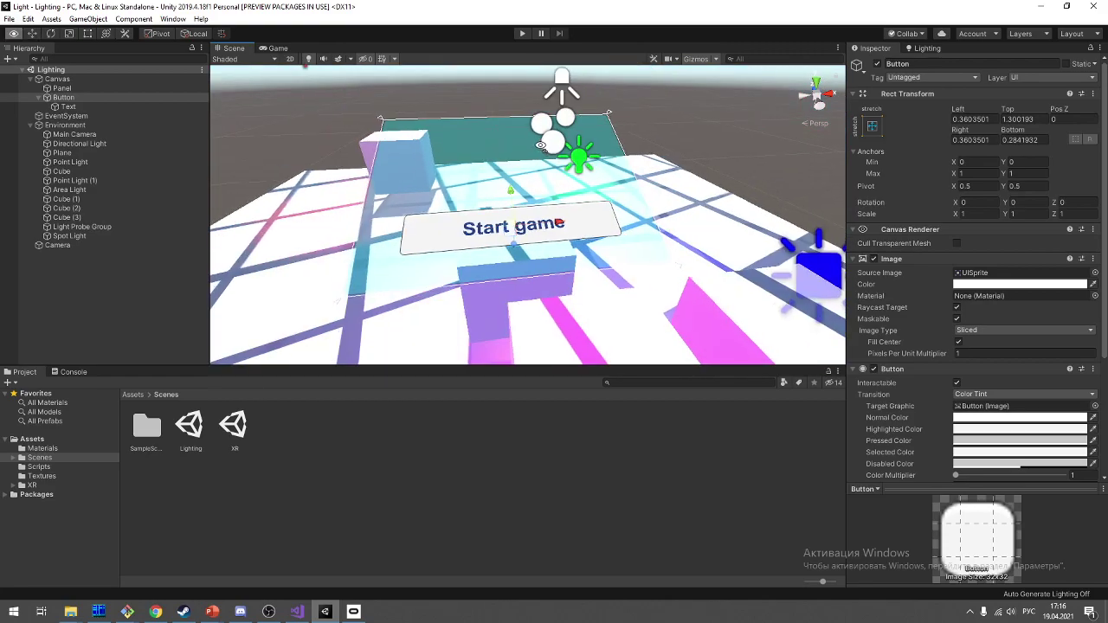
{"action": "left_click", "coordinate": [513, 193]}
{"action": "left_click", "coordinate": [64, 96]}
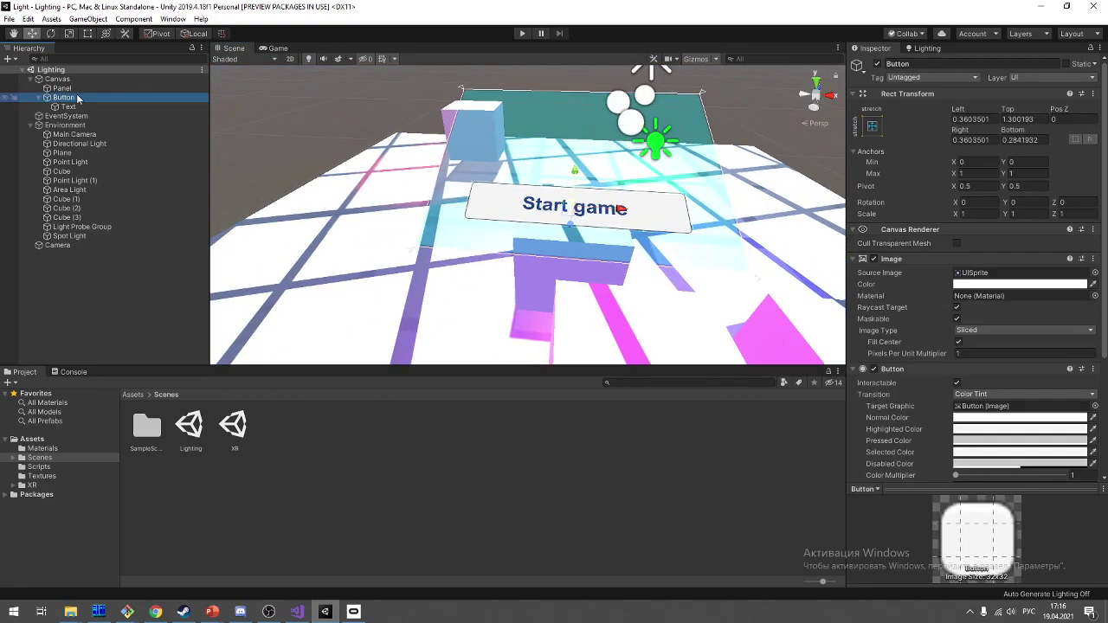
Step: Switch to the Rect tool, try Center versus Pivot handles, and show the Gizmos options
{"action": "left_click", "coordinate": [88, 32]}
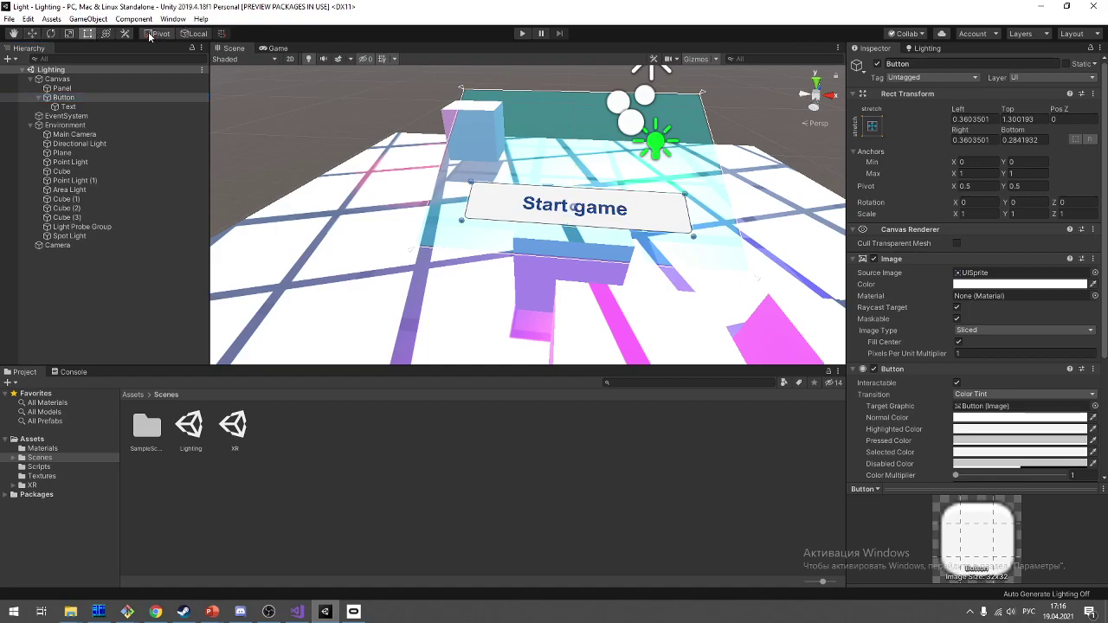
{"action": "left_click", "coordinate": [148, 35]}
{"action": "left_click", "coordinate": [149, 35]}
{"action": "scroll", "coordinate": [576, 198], "scroll_direction": "up", "scroll_amount": 3}
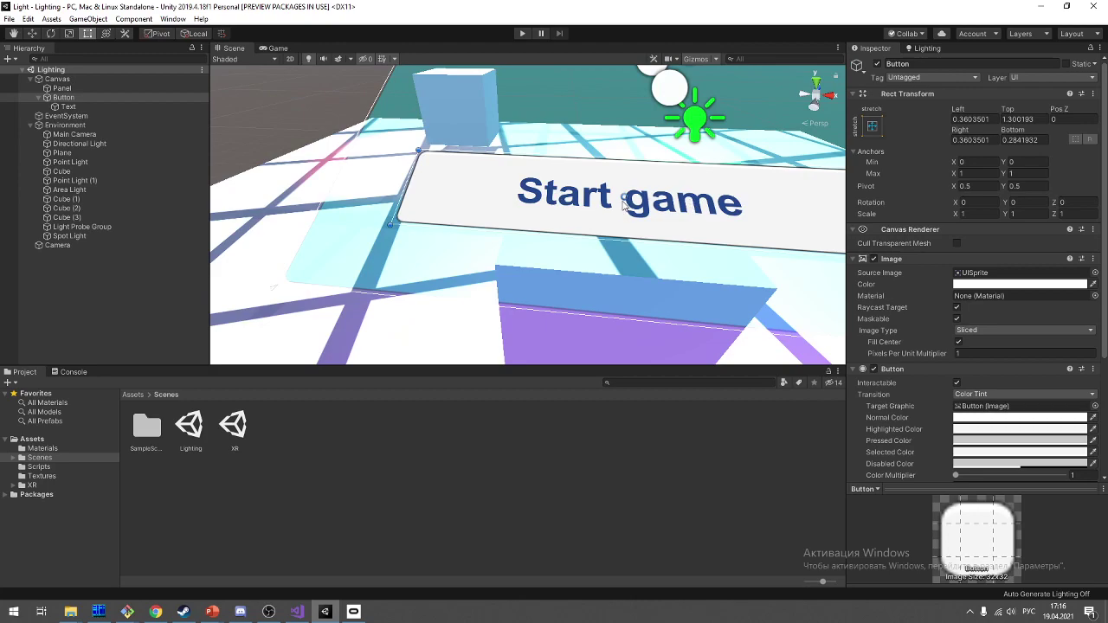
{"action": "scroll", "coordinate": [655, 199], "scroll_direction": "down", "scroll_amount": 5}
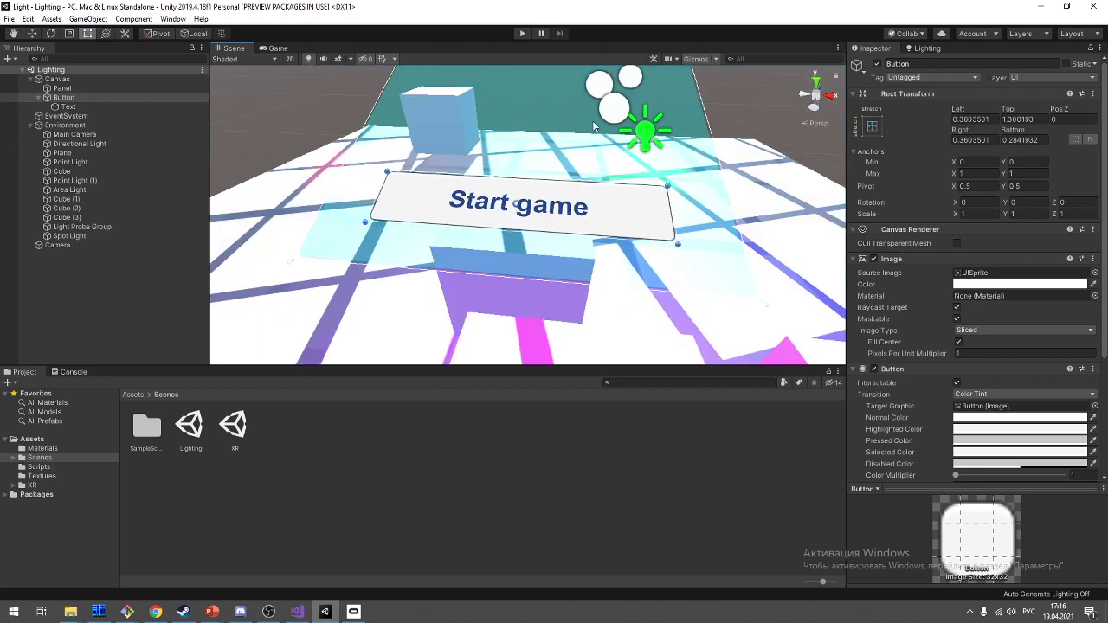
{"action": "left_click", "coordinate": [707, 58]}
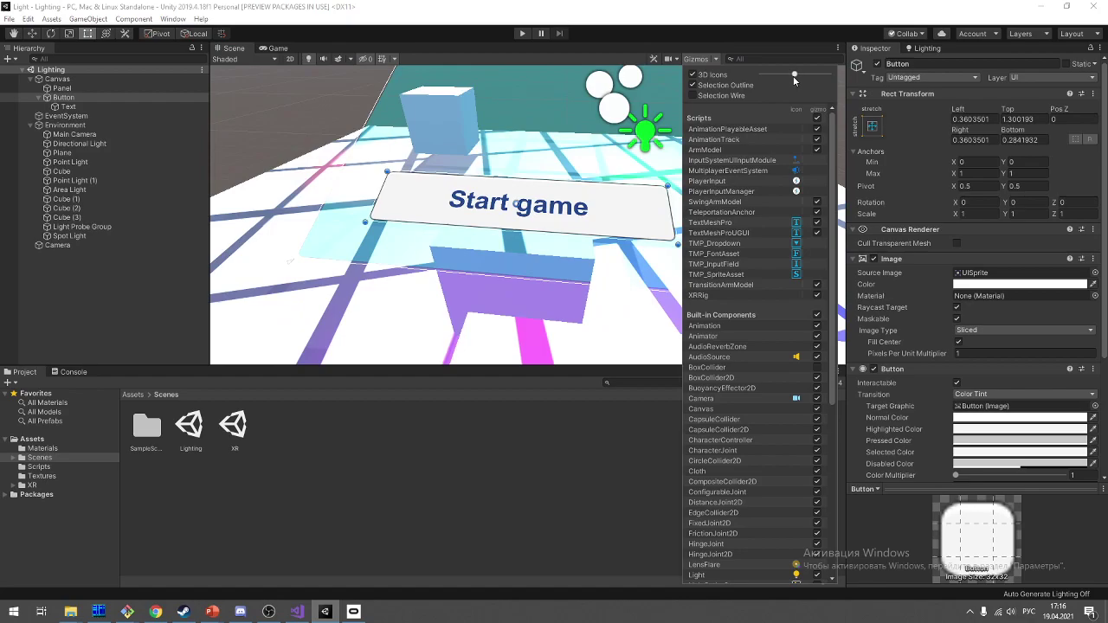
{"action": "left_click_drag", "start_coordinate": [794, 76], "coordinate": [782, 74]}
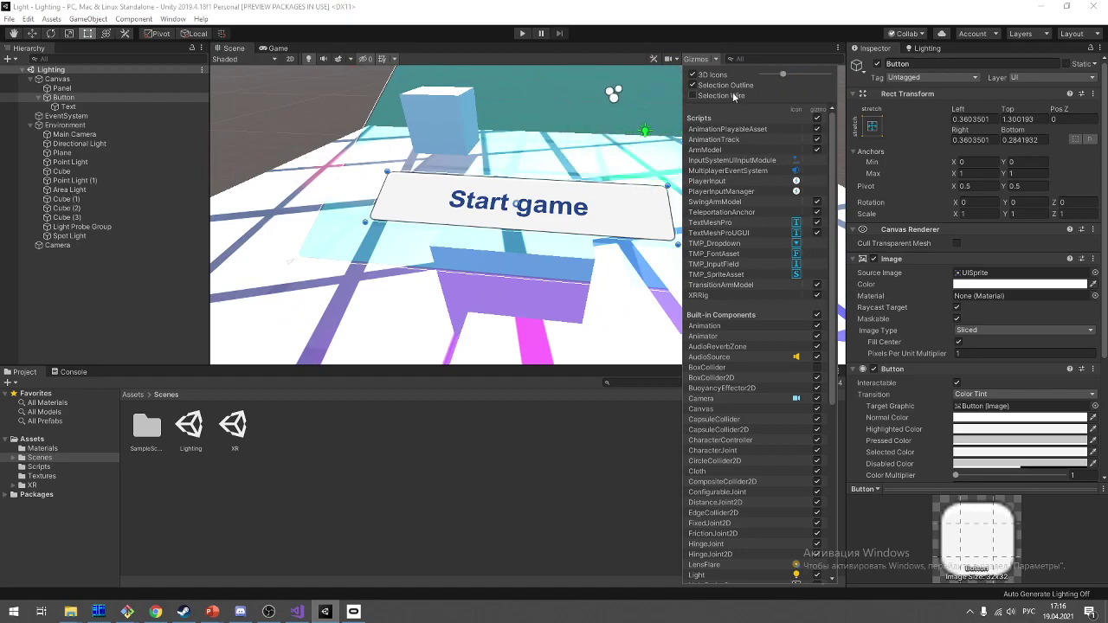
{"action": "scroll", "coordinate": [857, 173], "scroll_direction": "down", "scroll_amount": 3}
{"action": "scroll", "coordinate": [779, 216], "scroll_direction": "down", "scroll_amount": 2}
{"action": "scroll", "coordinate": [816, 220], "scroll_direction": "down", "scroll_amount": 3}
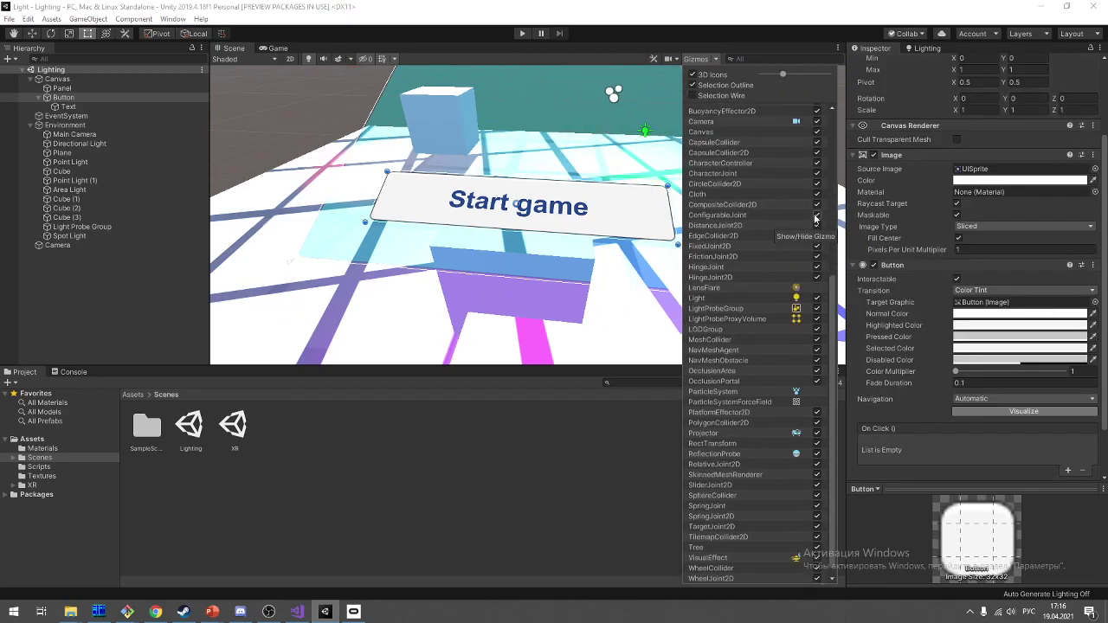
{"action": "scroll", "coordinate": [815, 220], "scroll_direction": "down", "scroll_amount": 1}
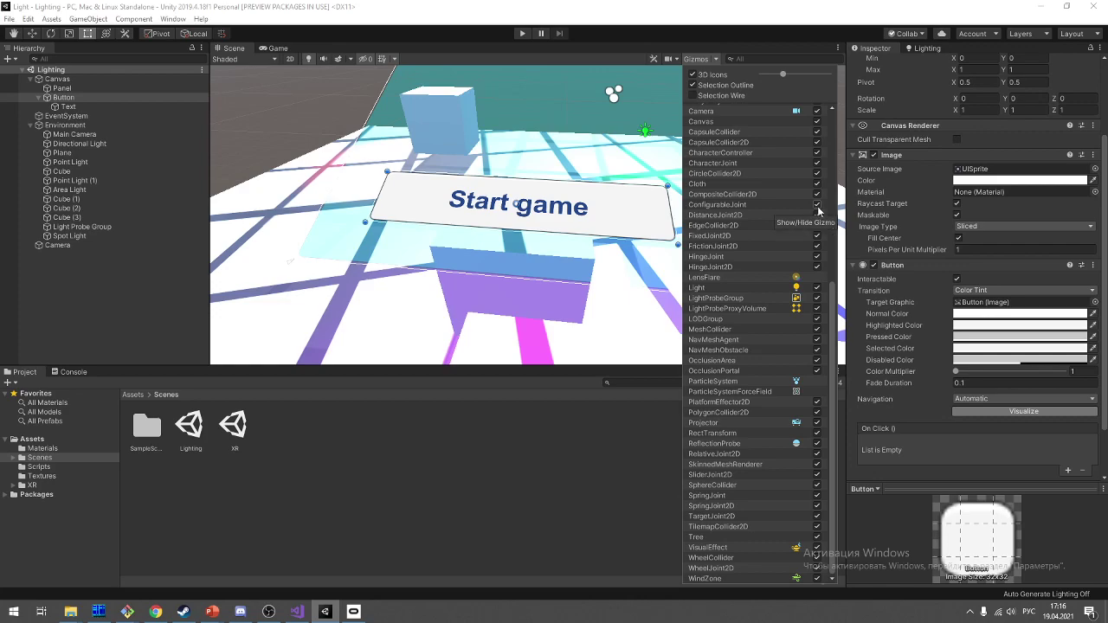
{"action": "scroll", "coordinate": [819, 210], "scroll_direction": "up", "scroll_amount": 10}
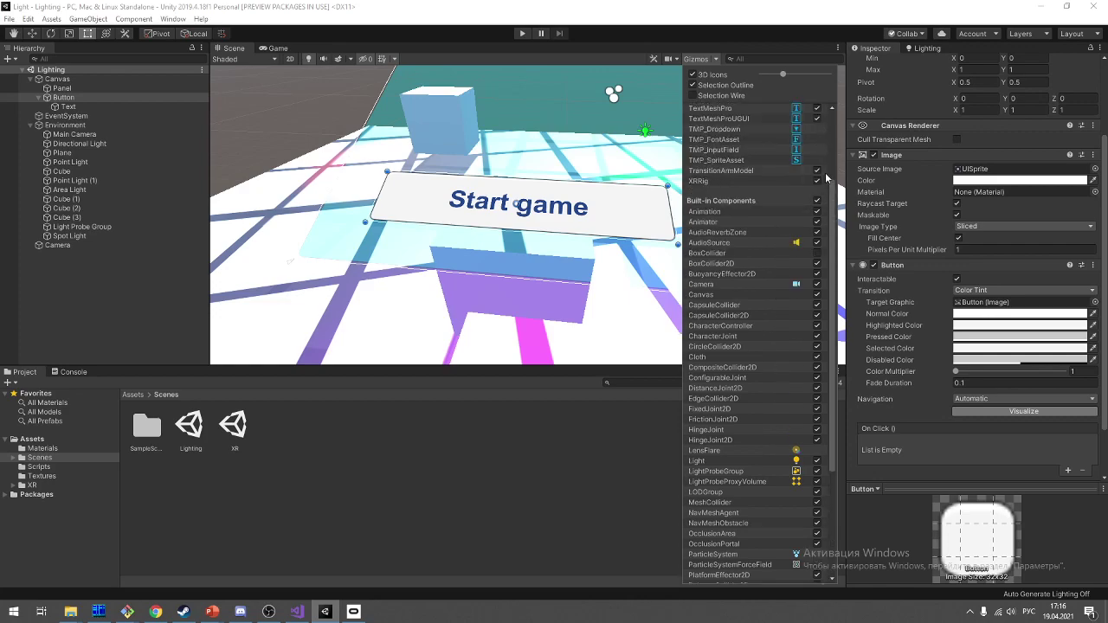
{"action": "scroll", "coordinate": [825, 177], "scroll_direction": "up", "scroll_amount": 5}
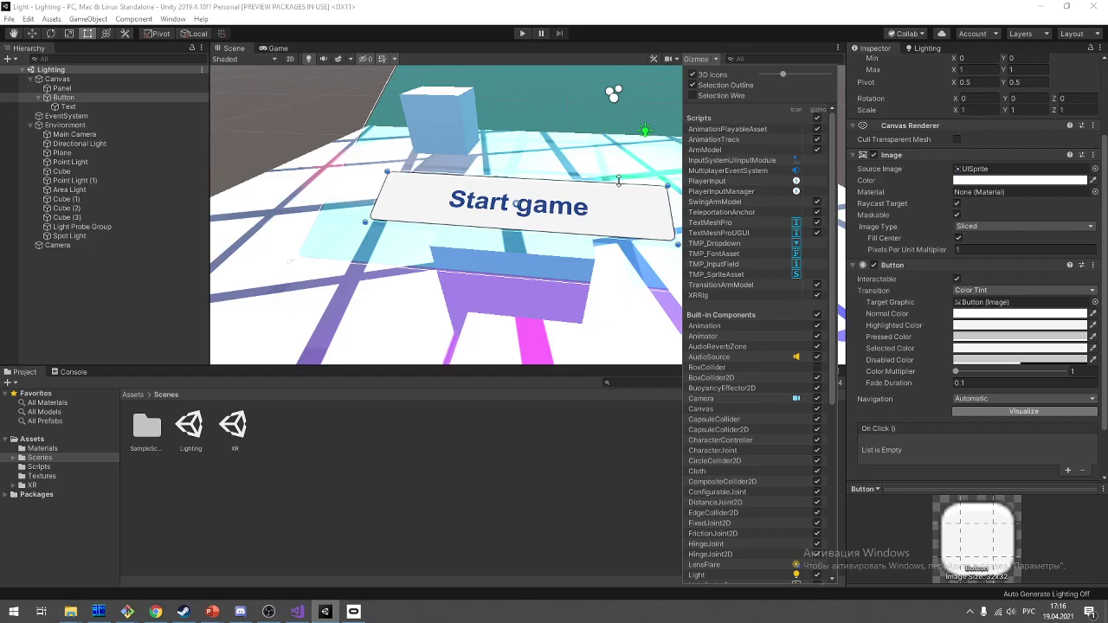
{"action": "scroll", "coordinate": [551, 225], "scroll_direction": "down", "scroll_amount": 3}
{"action": "scroll", "coordinate": [813, 302], "scroll_direction": "down", "scroll_amount": 10}
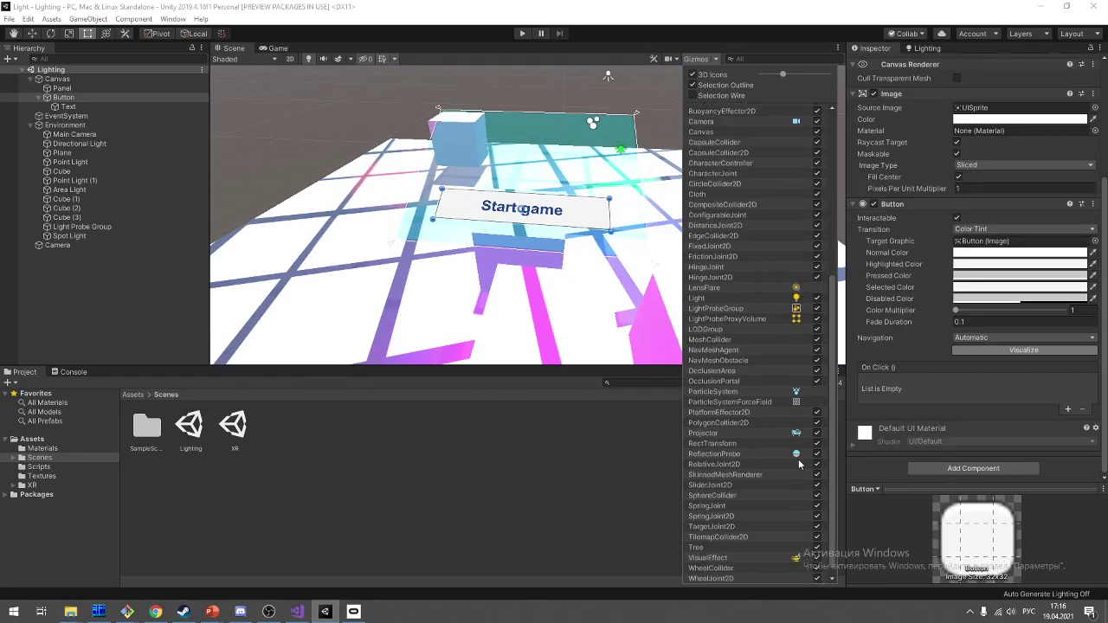
{"action": "scroll", "coordinate": [797, 464], "scroll_direction": "down", "scroll_amount": 1}
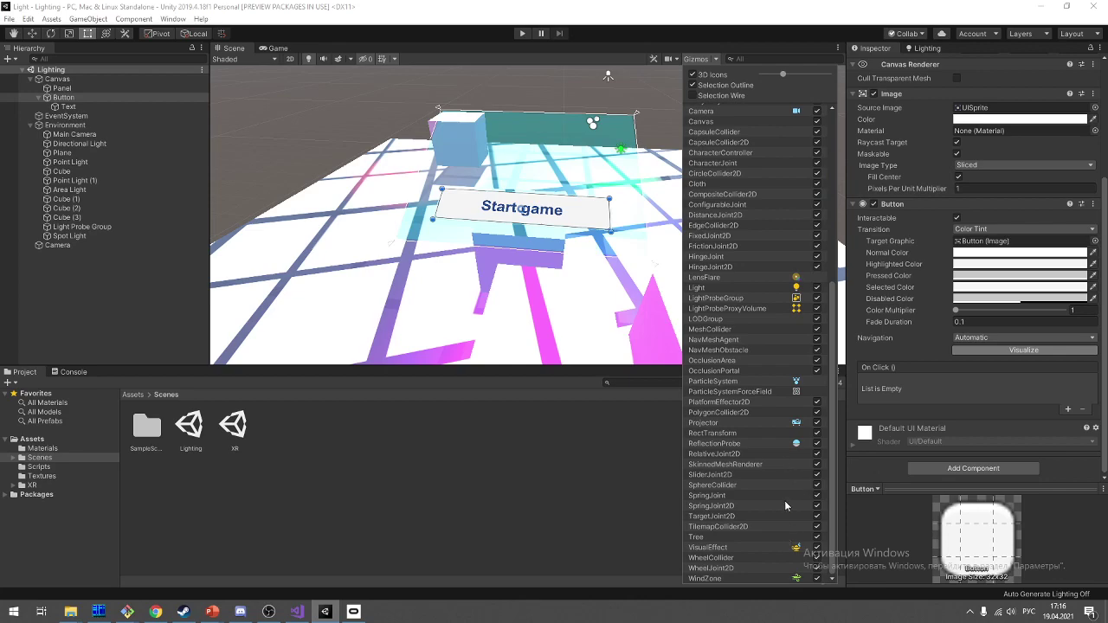
{"action": "scroll", "coordinate": [774, 422], "scroll_direction": "up", "scroll_amount": 3}
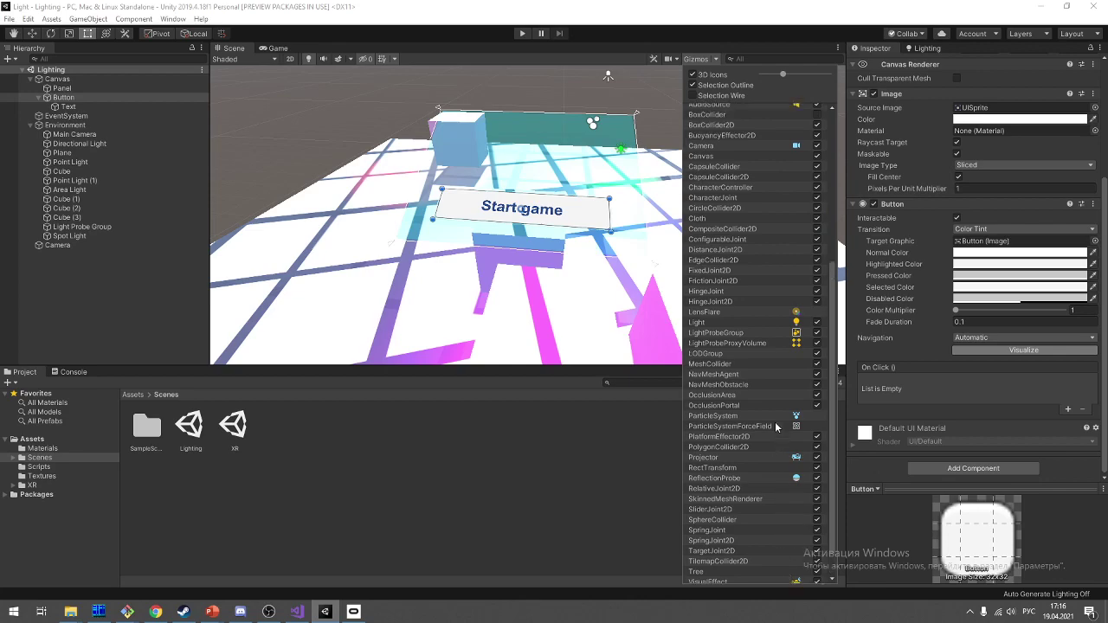
{"action": "scroll", "coordinate": [744, 346], "scroll_direction": "up", "scroll_amount": 4}
{"action": "scroll", "coordinate": [714, 259], "scroll_direction": "up", "scroll_amount": 3}
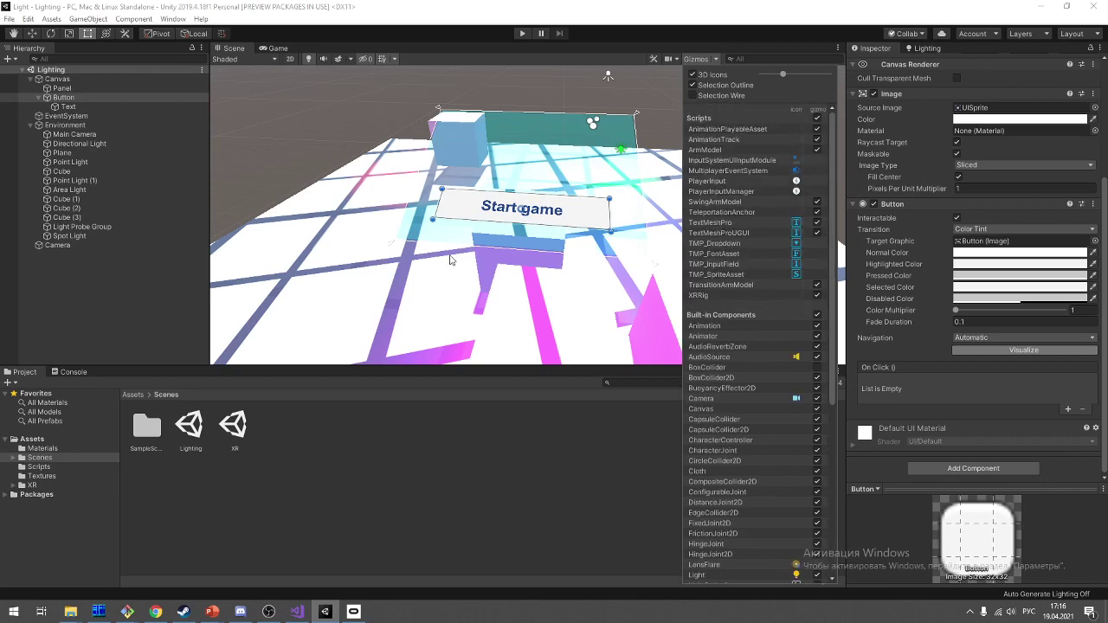
{"action": "scroll", "coordinate": [782, 319], "scroll_direction": "down", "scroll_amount": 2}
{"action": "scroll", "coordinate": [782, 319], "scroll_direction": "down", "scroll_amount": 2}
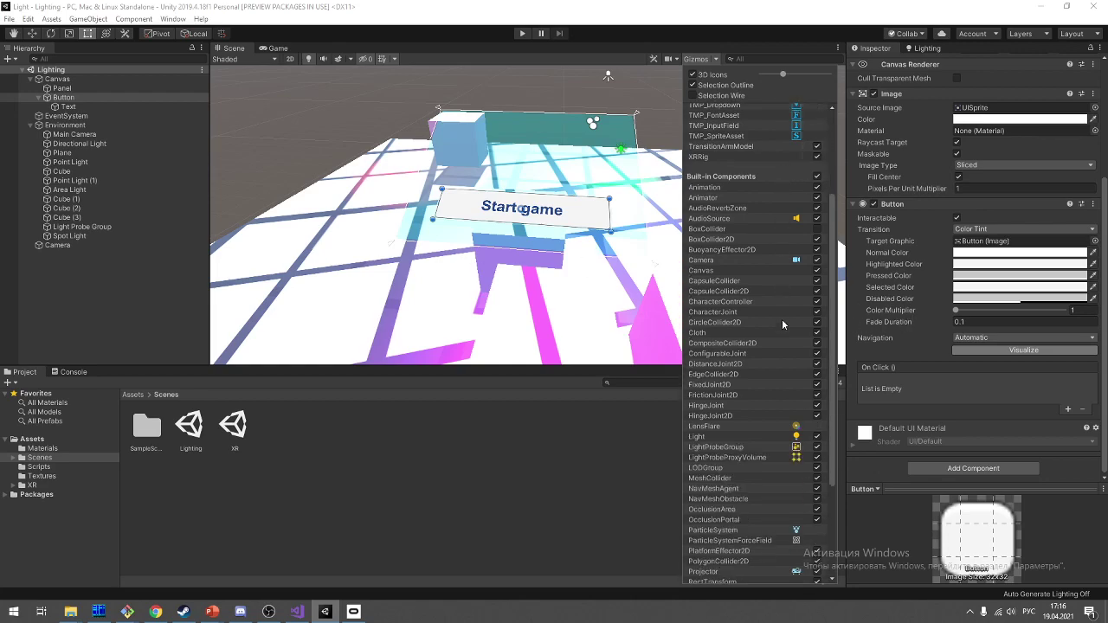
{"action": "scroll", "coordinate": [778, 317], "scroll_direction": "down", "scroll_amount": 2}
{"action": "scroll", "coordinate": [776, 318], "scroll_direction": "down", "scroll_amount": 2}
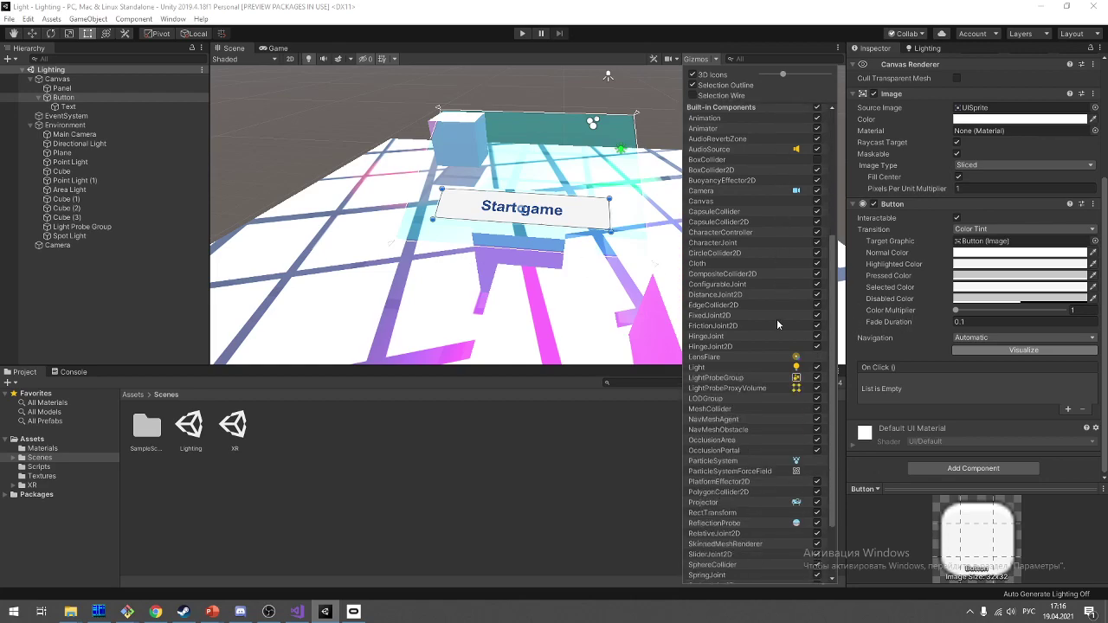
{"action": "scroll", "coordinate": [776, 318], "scroll_direction": "up", "scroll_amount": 7}
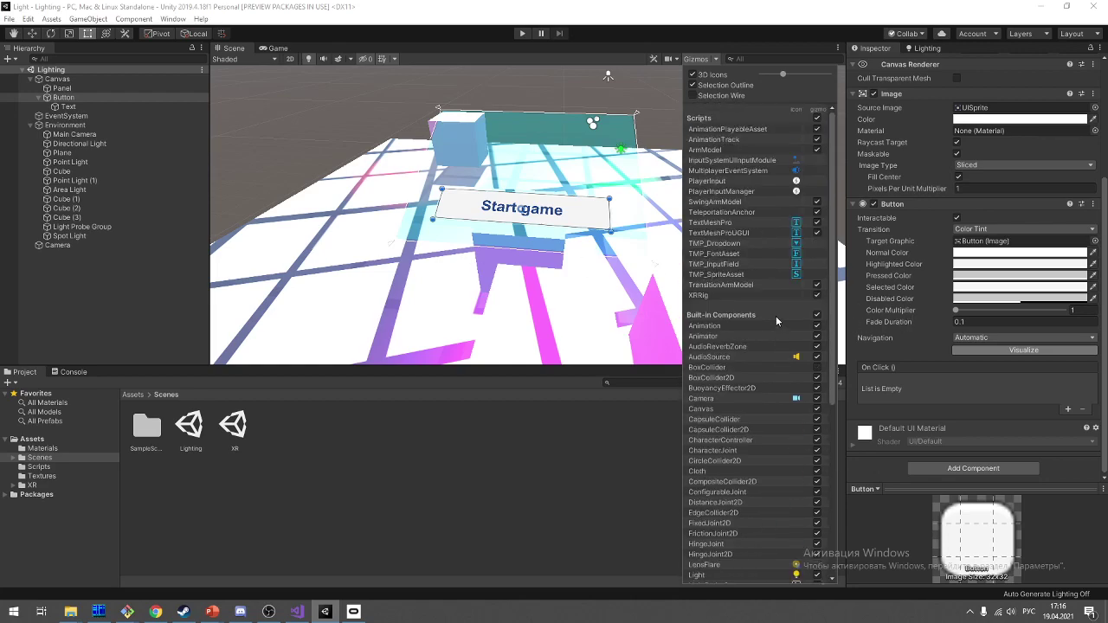
Step: Select the Start game button and drag its pivot up to 0.5, 4.218963
{"action": "left_click", "coordinate": [556, 177]}
{"action": "scroll", "coordinate": [547, 212], "scroll_direction": "up", "scroll_amount": 1}
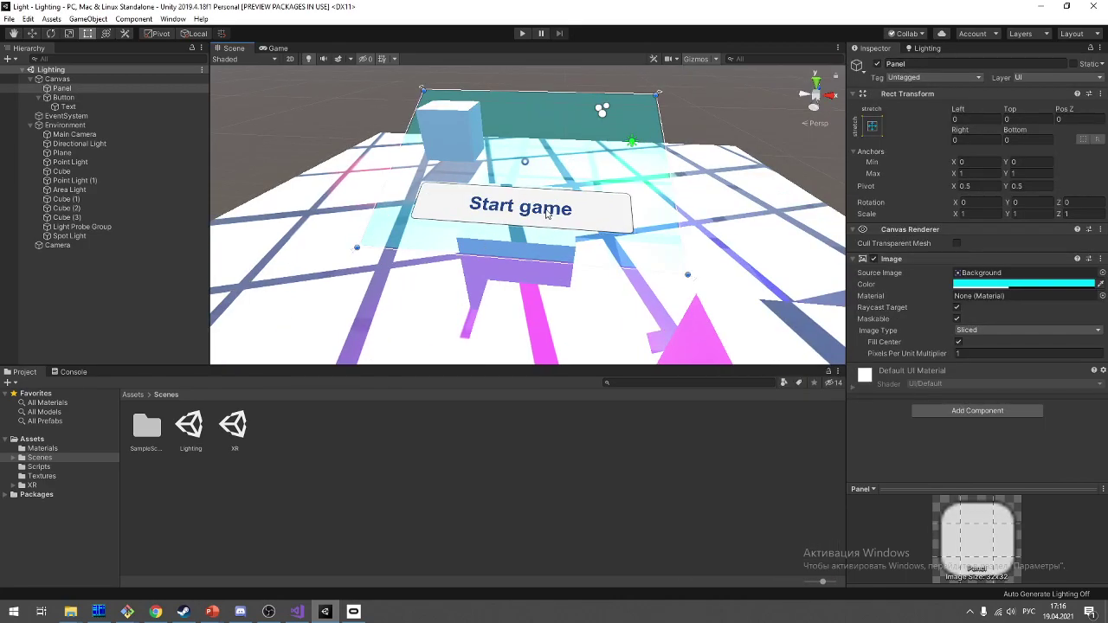
{"action": "scroll", "coordinate": [524, 165], "scroll_direction": "up", "scroll_amount": 5}
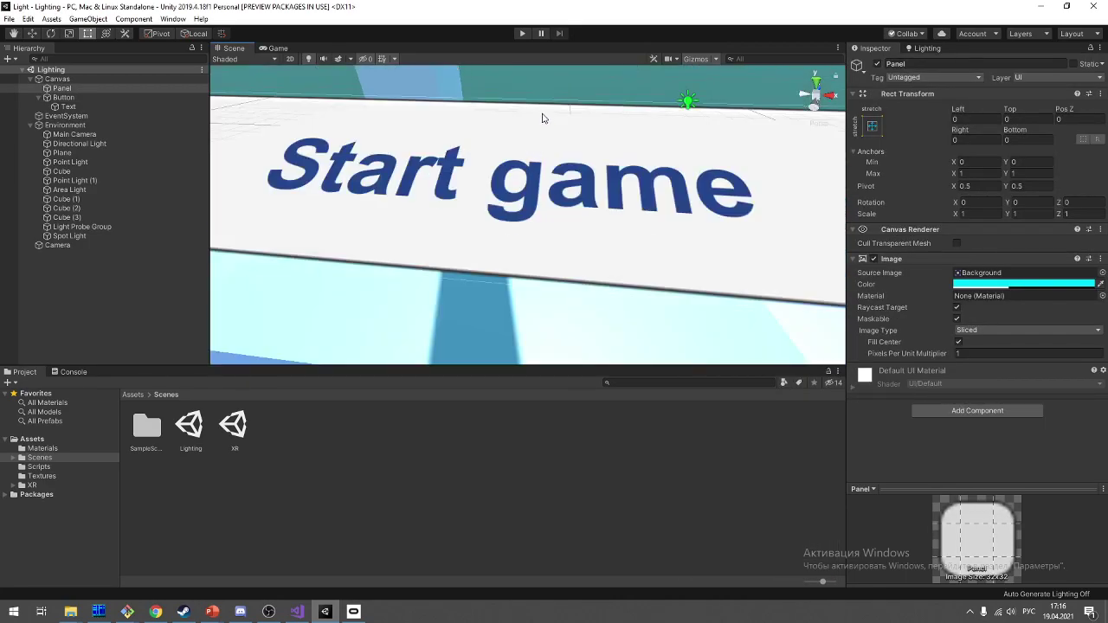
{"action": "scroll", "coordinate": [559, 285], "scroll_direction": "down", "scroll_amount": 3}
{"action": "scroll", "coordinate": [519, 143], "scroll_direction": "down", "scroll_amount": 5}
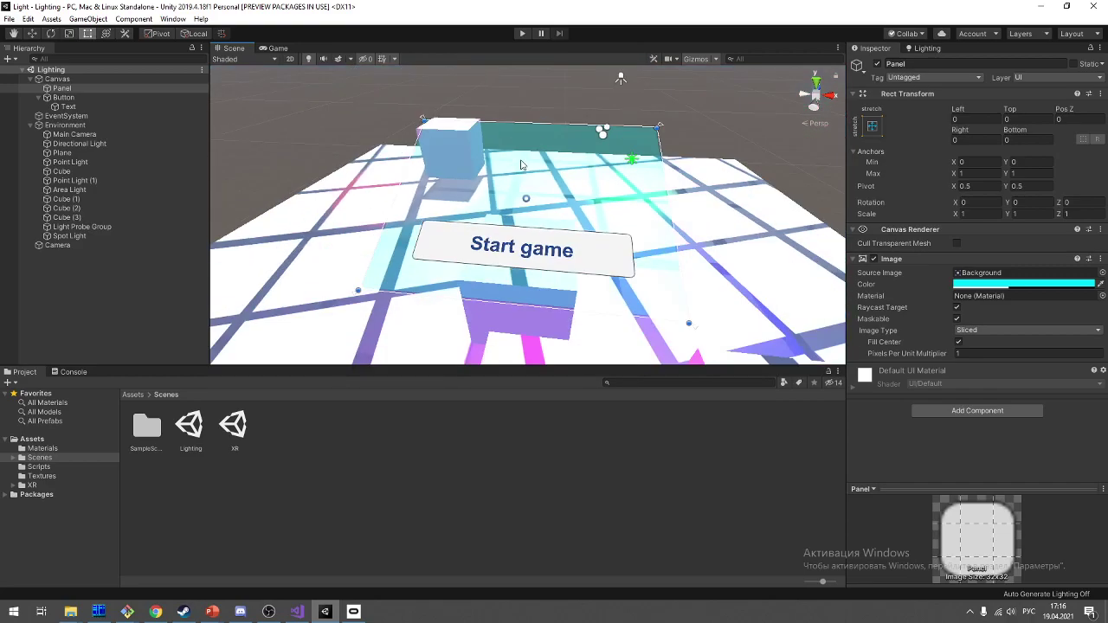
{"action": "scroll", "coordinate": [520, 210], "scroll_direction": "down", "scroll_amount": 3}
{"action": "left_click", "coordinate": [527, 227]}
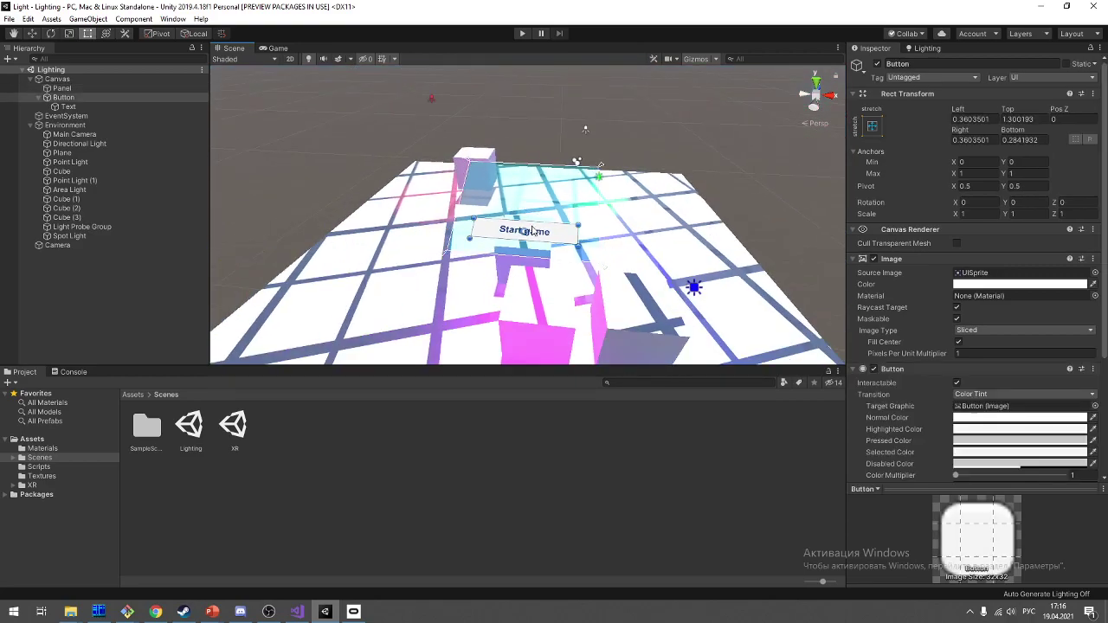
{"action": "scroll", "coordinate": [538, 250], "scroll_direction": "up", "scroll_amount": 2}
{"action": "scroll", "coordinate": [499, 159], "scroll_direction": "up", "scroll_amount": 3}
{"action": "scroll", "coordinate": [495, 242], "scroll_direction": "down", "scroll_amount": 3}
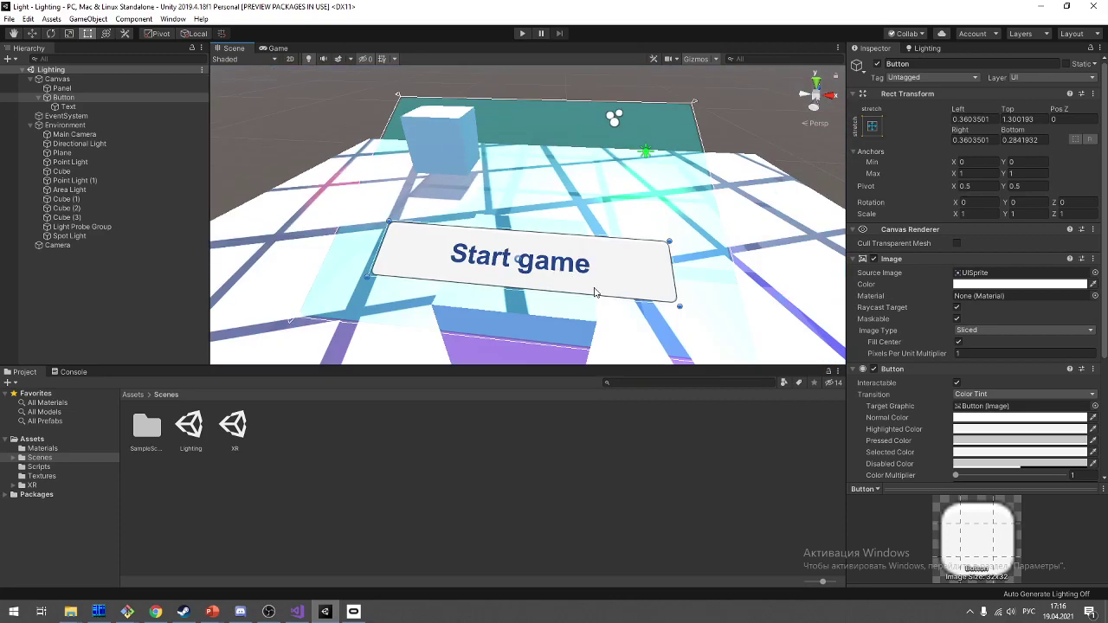
{"action": "scroll", "coordinate": [614, 270], "scroll_direction": "up", "scroll_amount": 1}
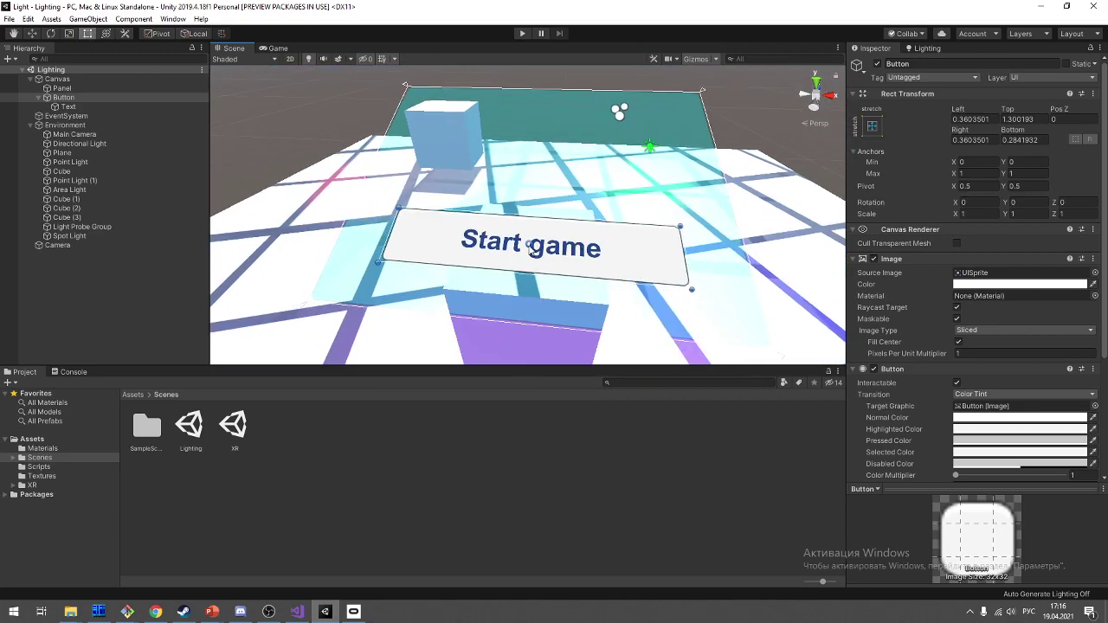
{"action": "mouse_move", "coordinate": [532, 249]}
{"action": "left_mouse_down"}
{"action": "mouse_move", "coordinate": [541, 230]}
{"action": "mouse_move", "coordinate": [545, 250]}
{"action": "mouse_move", "coordinate": [533, 247]}
{"action": "left_mouse_up"}
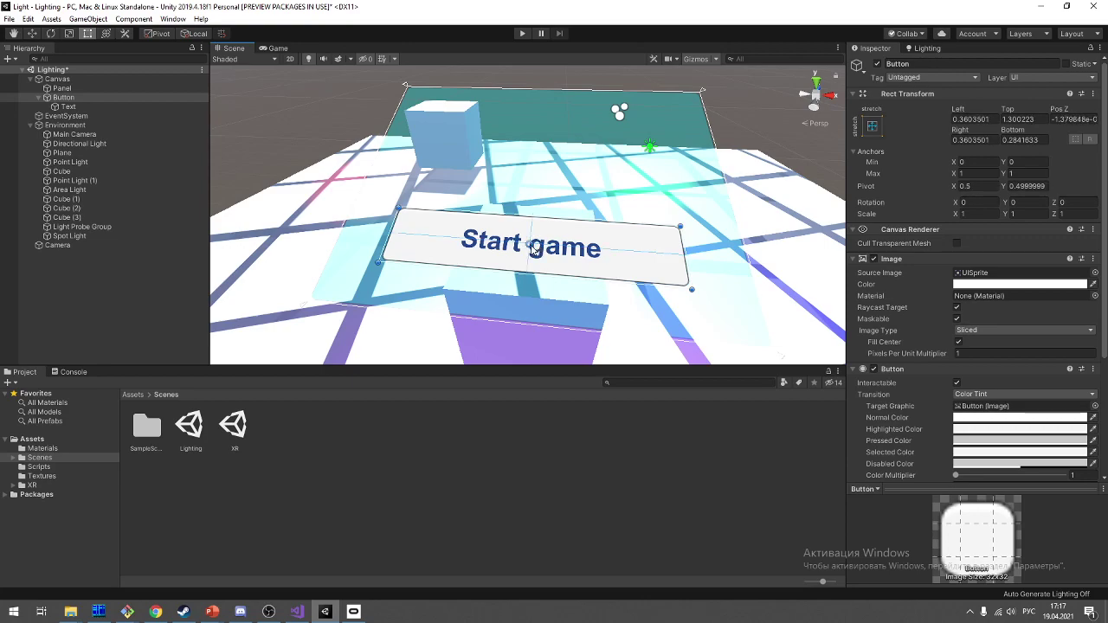
{"action": "left_click_drag", "start_coordinate": [533, 245], "coordinate": [544, 93]}
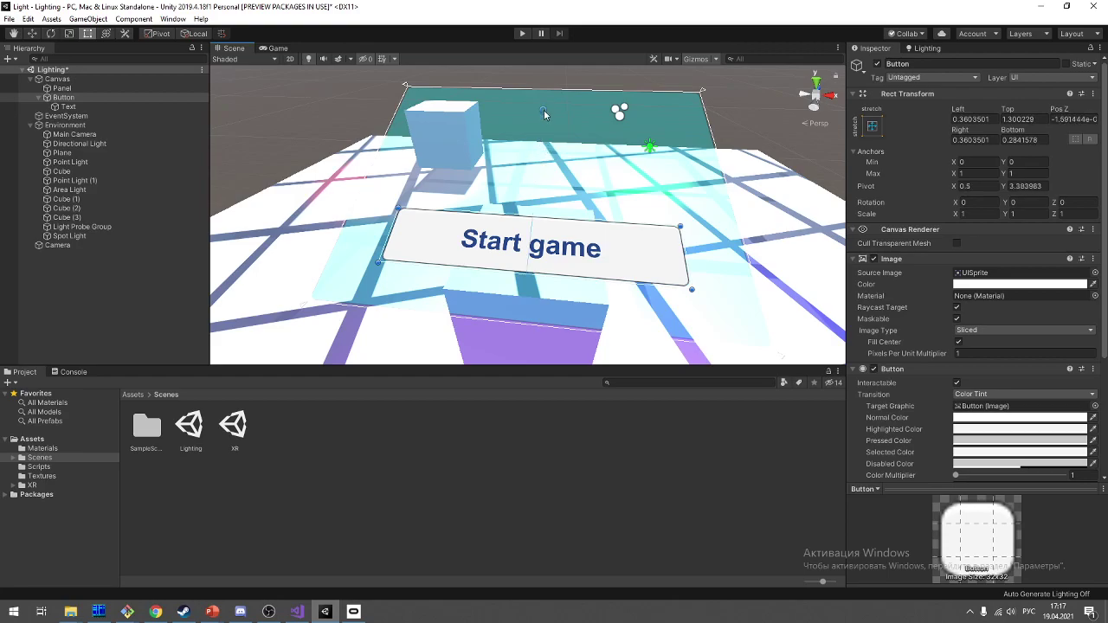
Step: Shrink the button with the Scale tool to uniform scale 0.85798
{"action": "scroll", "coordinate": [544, 94], "scroll_direction": "down", "scroll_amount": 5}
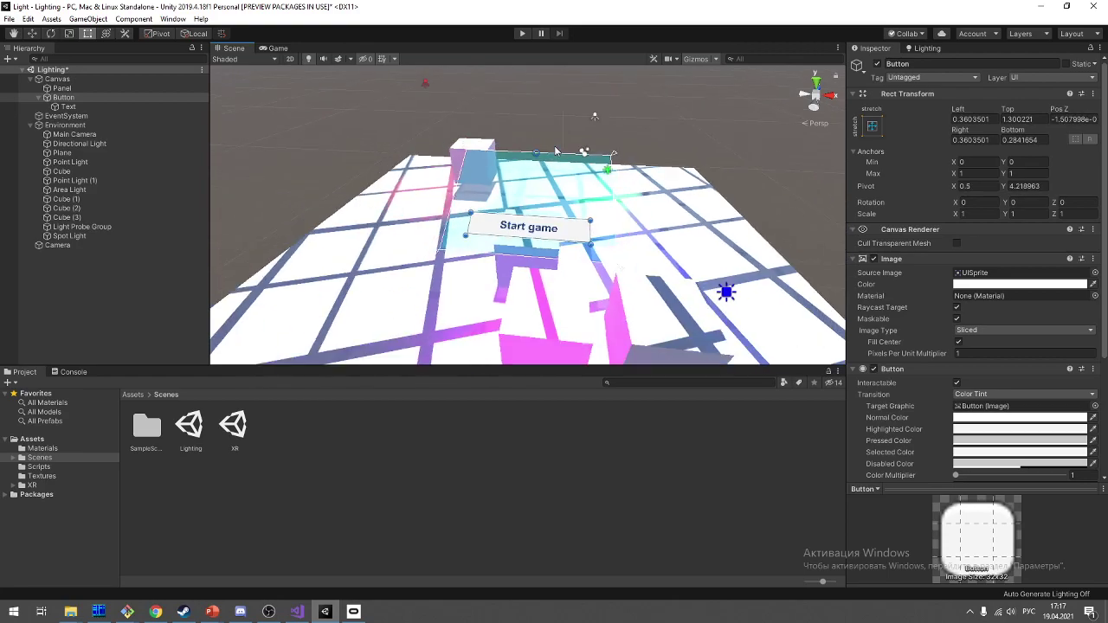
{"action": "scroll", "coordinate": [553, 130], "scroll_direction": "down", "scroll_amount": 3}
{"action": "key", "text": "f"}
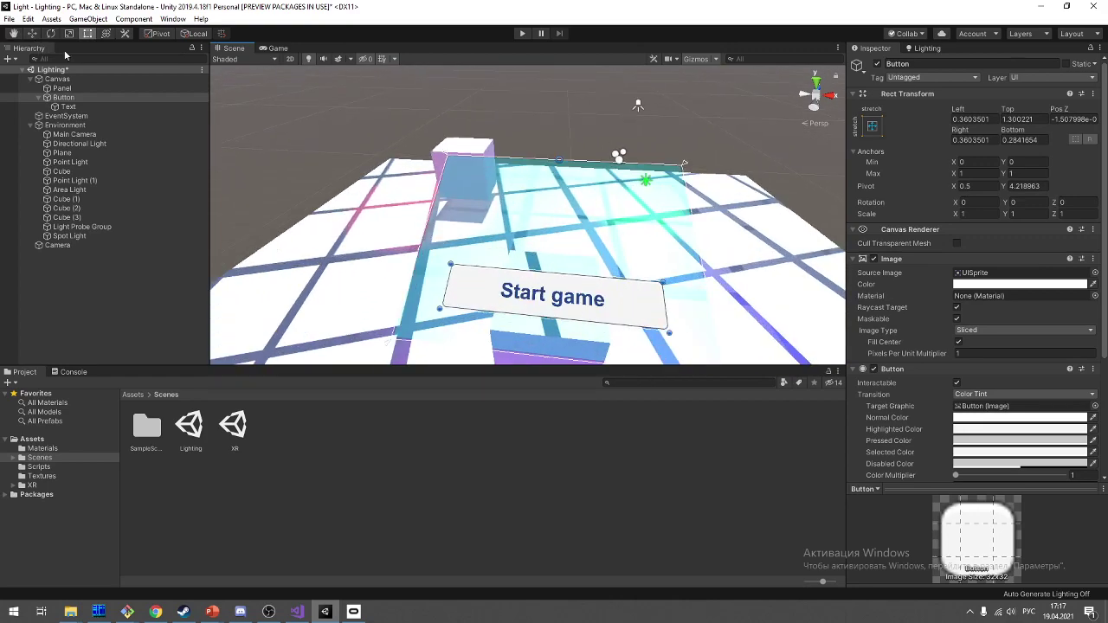
{"action": "left_click", "coordinate": [69, 33]}
{"action": "scroll", "coordinate": [824, 296], "scroll_direction": "down", "scroll_amount": 2}
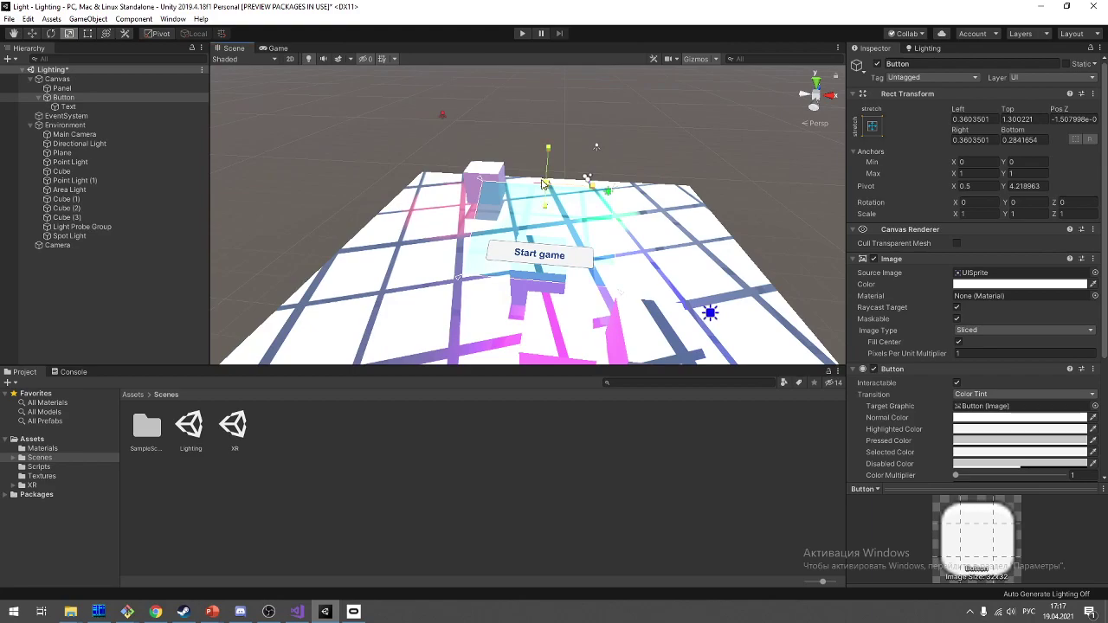
{"action": "left_click_drag", "start_coordinate": [546, 184], "coordinate": [595, 204]}
Step: Dismiss Windows search, reselect the Start game button and undo its scaling back to 1, 1, 1
{"action": "key", "text": "super"}
{"action": "type", "text": "u"}
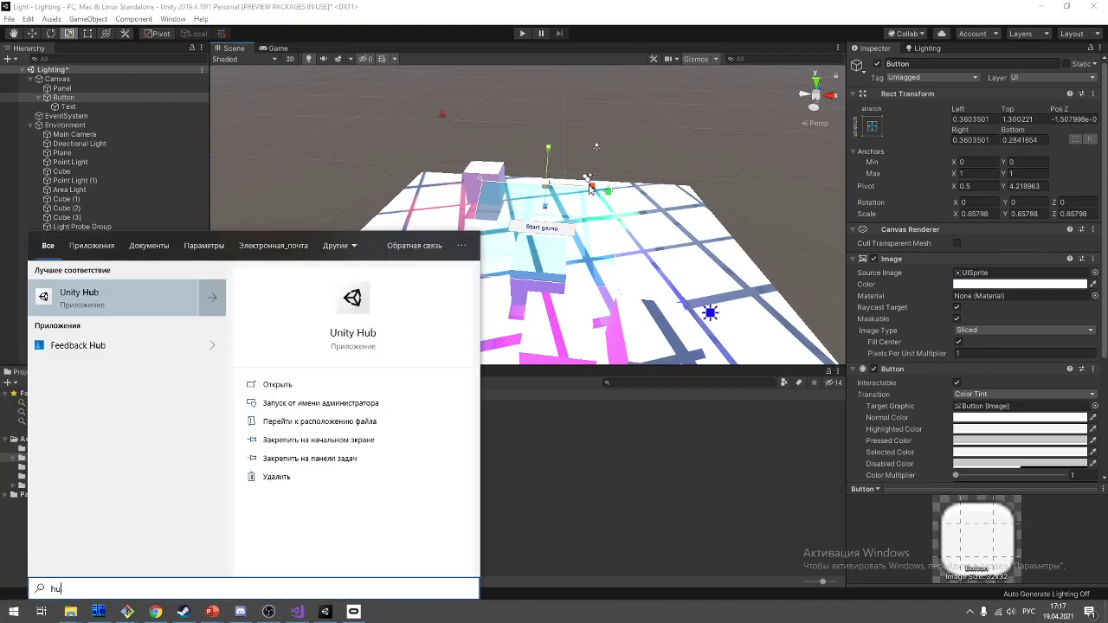
{"action": "left_click", "coordinate": [668, 140]}
{"action": "left_click", "coordinate": [559, 236]}
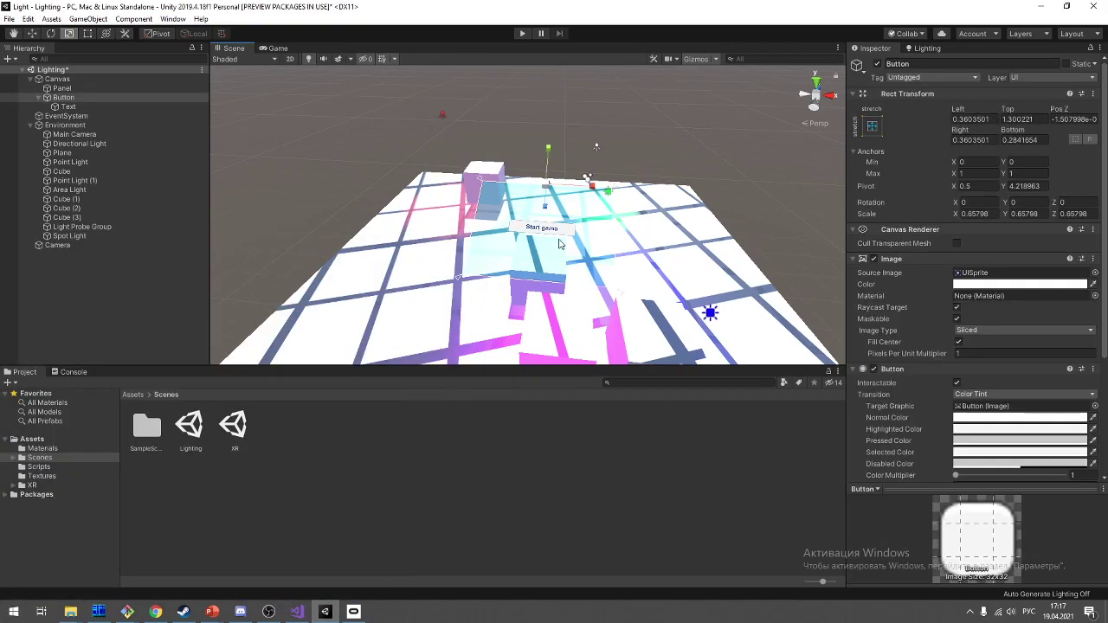
{"action": "scroll", "coordinate": [531, 223], "scroll_direction": "up", "scroll_amount": 5}
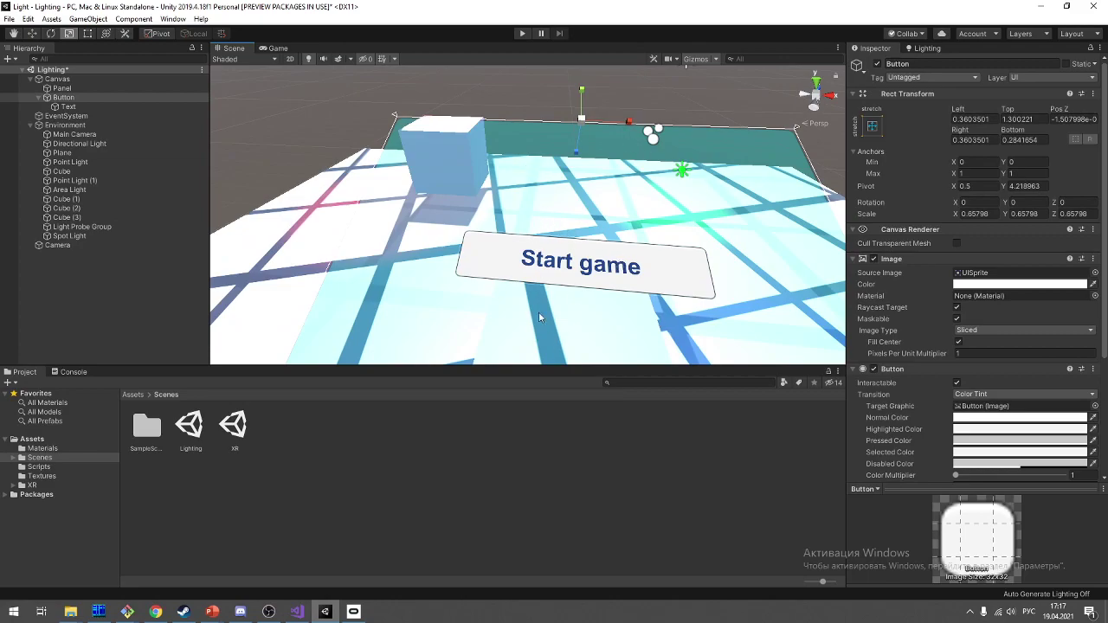
{"action": "key", "text": "ctrl+z"}
{"action": "scroll", "coordinate": [545, 242], "scroll_direction": "down", "scroll_amount": 5}
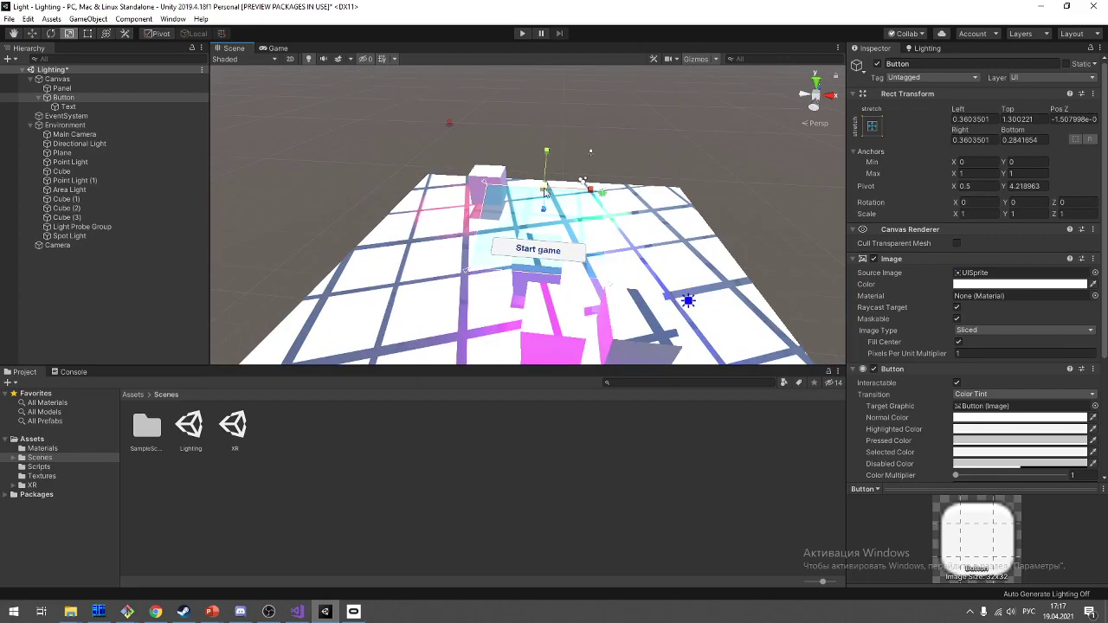
{"action": "scroll", "coordinate": [545, 192], "scroll_direction": "up", "scroll_amount": 3}
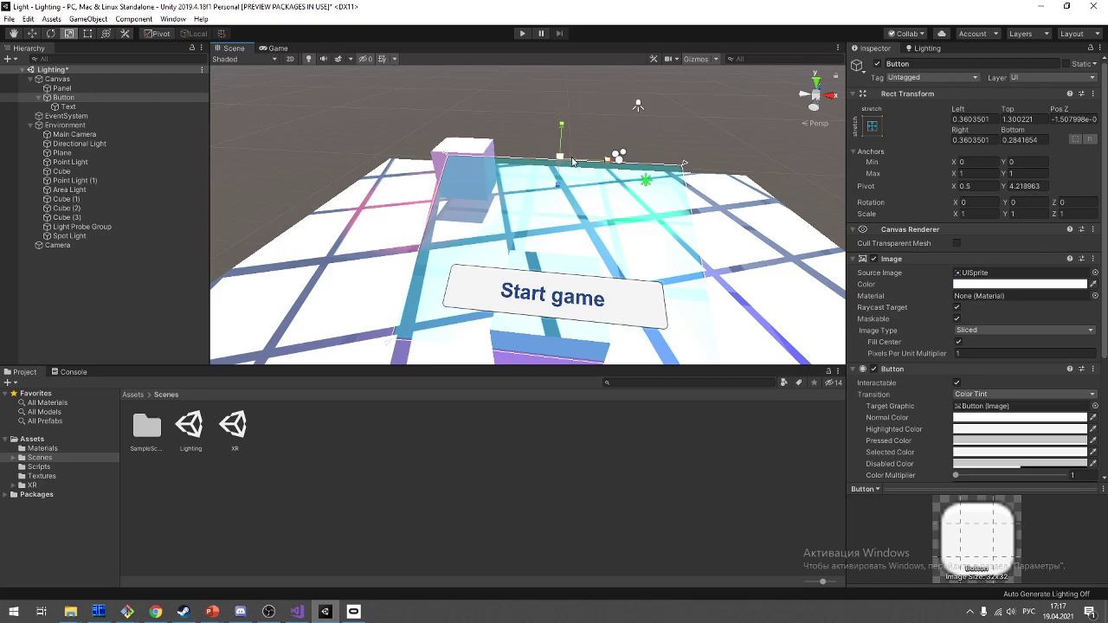
{"action": "left_click", "coordinate": [52, 34]}
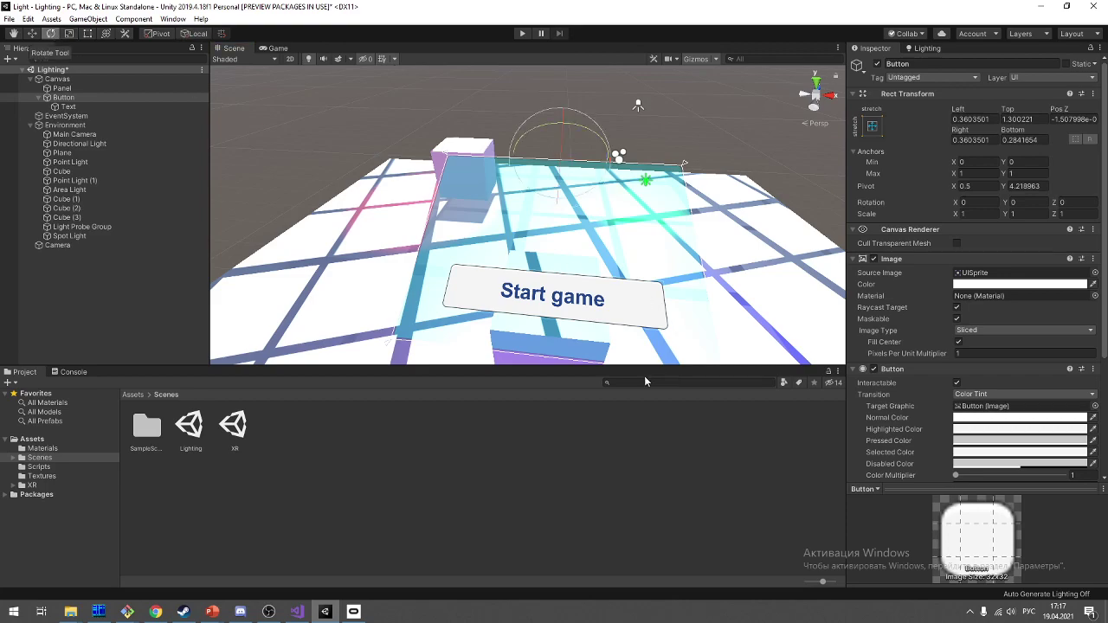
{"action": "mouse_move", "coordinate": [602, 192]}
{"action": "left_mouse_down"}
{"action": "mouse_move", "coordinate": [536, 202]}
{"action": "mouse_move", "coordinate": [684, 279]}
{"action": "left_mouse_up"}
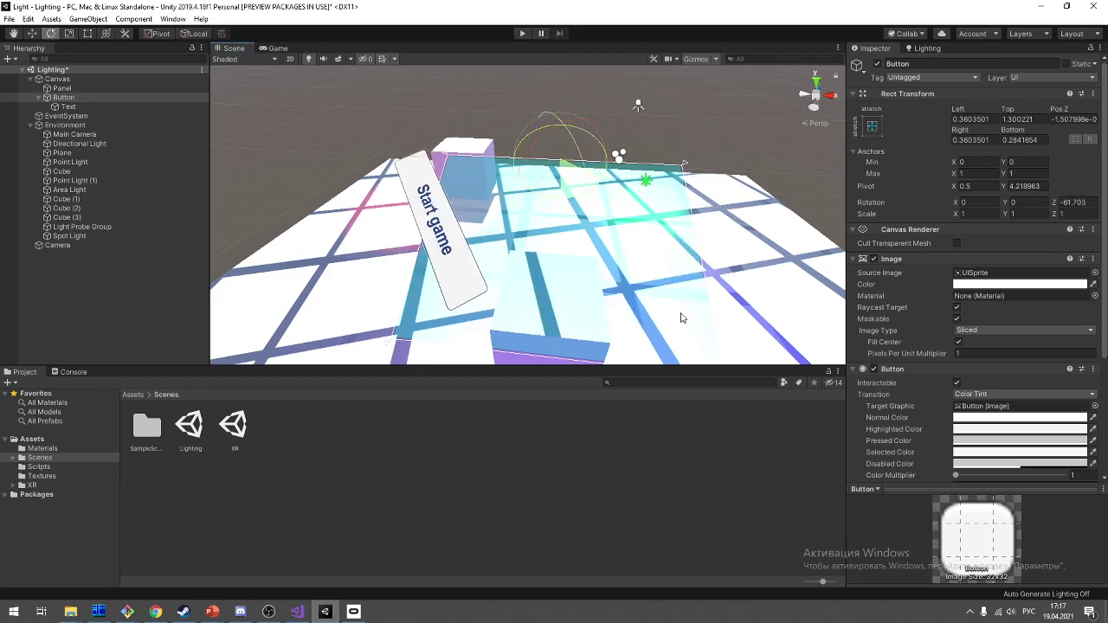
{"action": "left_click_drag", "start_coordinate": [684, 280], "coordinate": [750, 258]}
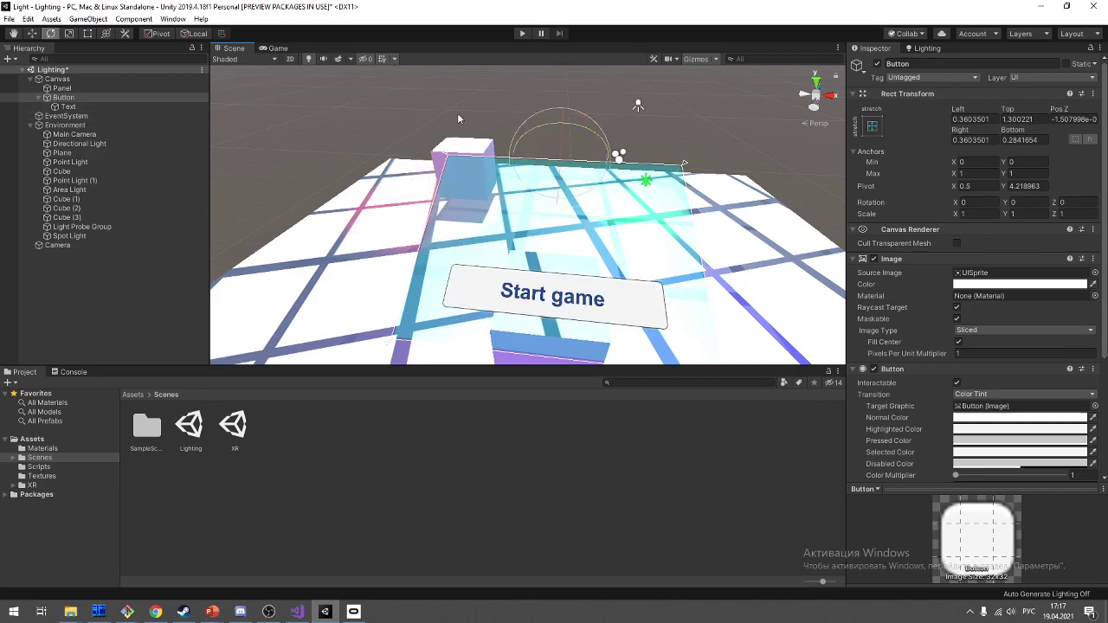
{"action": "left_click", "coordinate": [194, 33]}
{"action": "left_click_drag", "start_coordinate": [570, 180], "coordinate": [485, 218]}
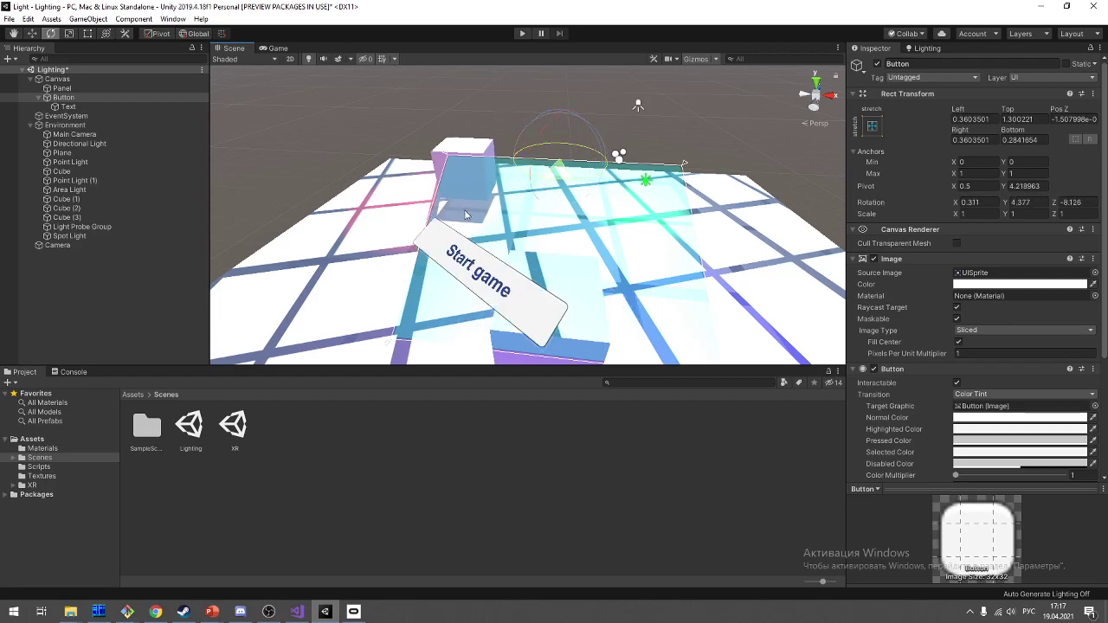
{"action": "left_click_drag", "start_coordinate": [486, 218], "coordinate": [404, 213]}
{"action": "key", "text": "ctrl+z"}
{"action": "left_click", "coordinate": [192, 33]}
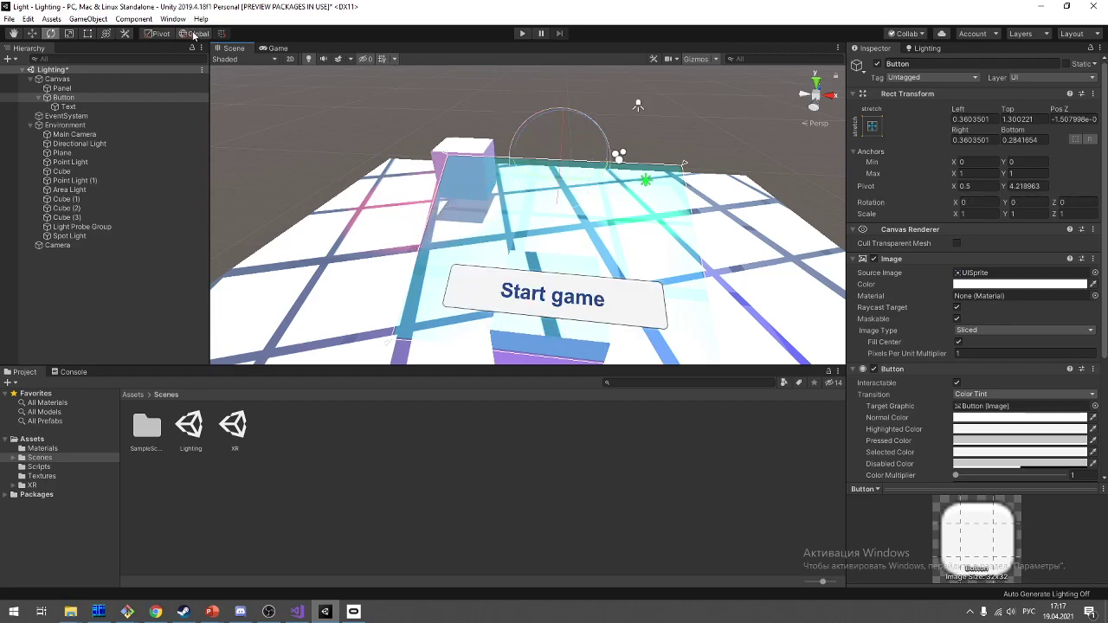
{"action": "left_click_drag", "start_coordinate": [599, 196], "coordinate": [654, 360]}
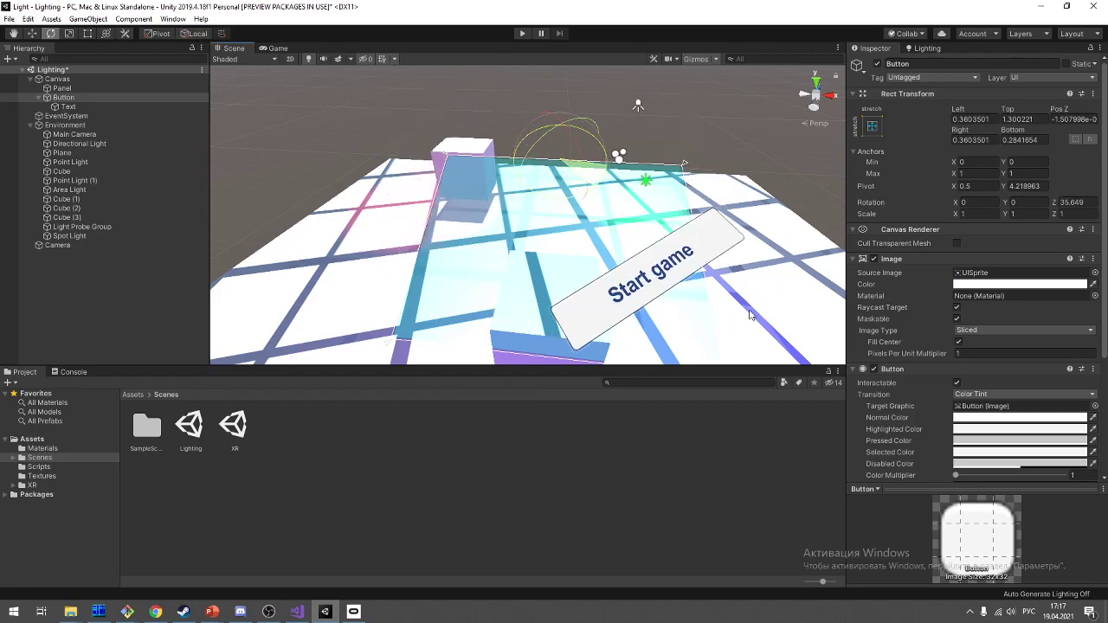
{"action": "left_click_drag", "start_coordinate": [653, 360], "coordinate": [603, 59]}
{"action": "key", "text": "ctrl+z"}
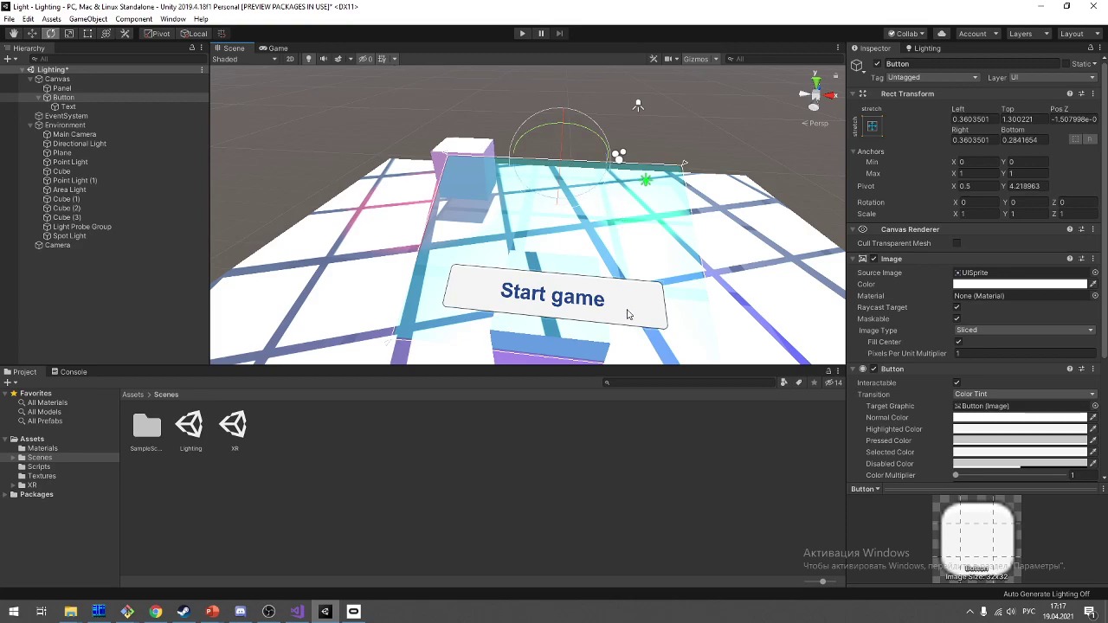
{"action": "left_click", "coordinate": [628, 315]}
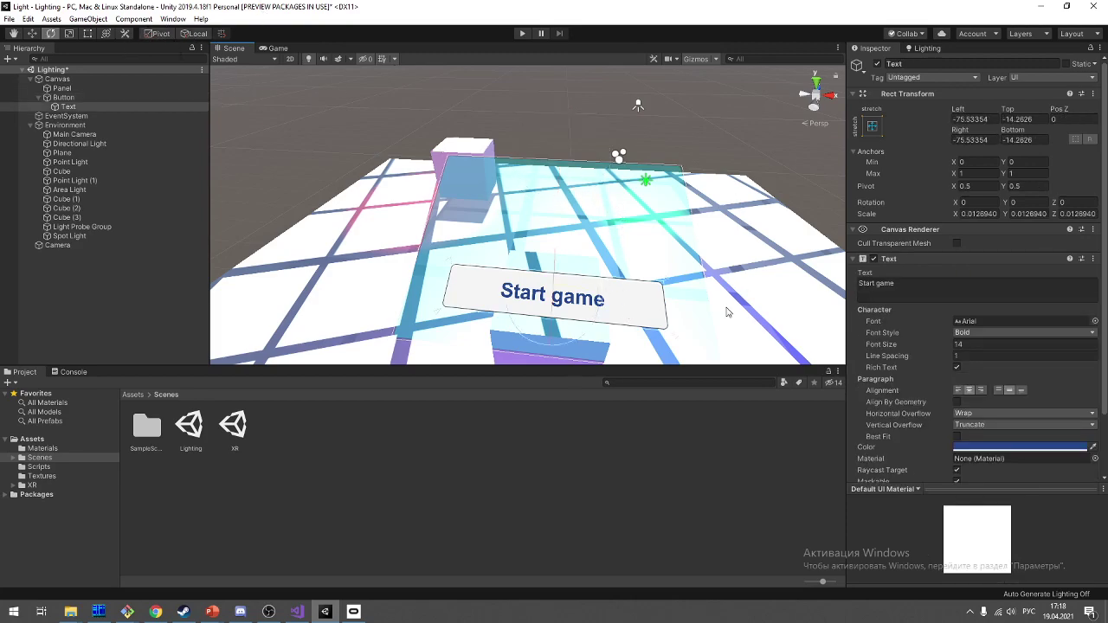
Step: Set handles to object centres, select the Start game button and tilt it around Z
{"action": "left_click", "coordinate": [650, 306]}
{"action": "left_click", "coordinate": [620, 295]}
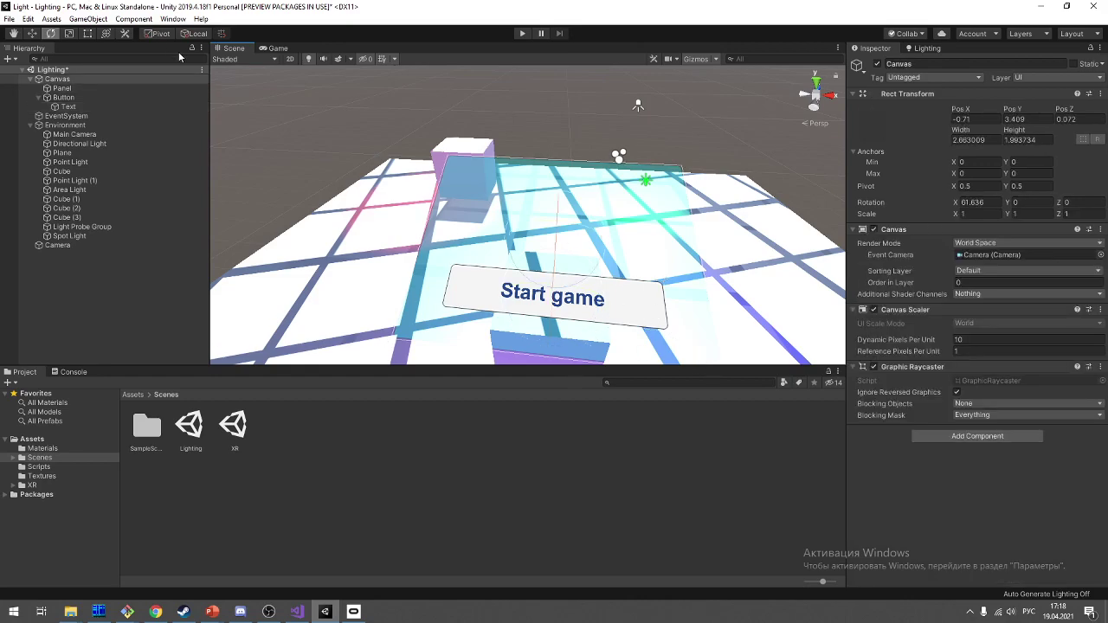
{"action": "left_click", "coordinate": [154, 34]}
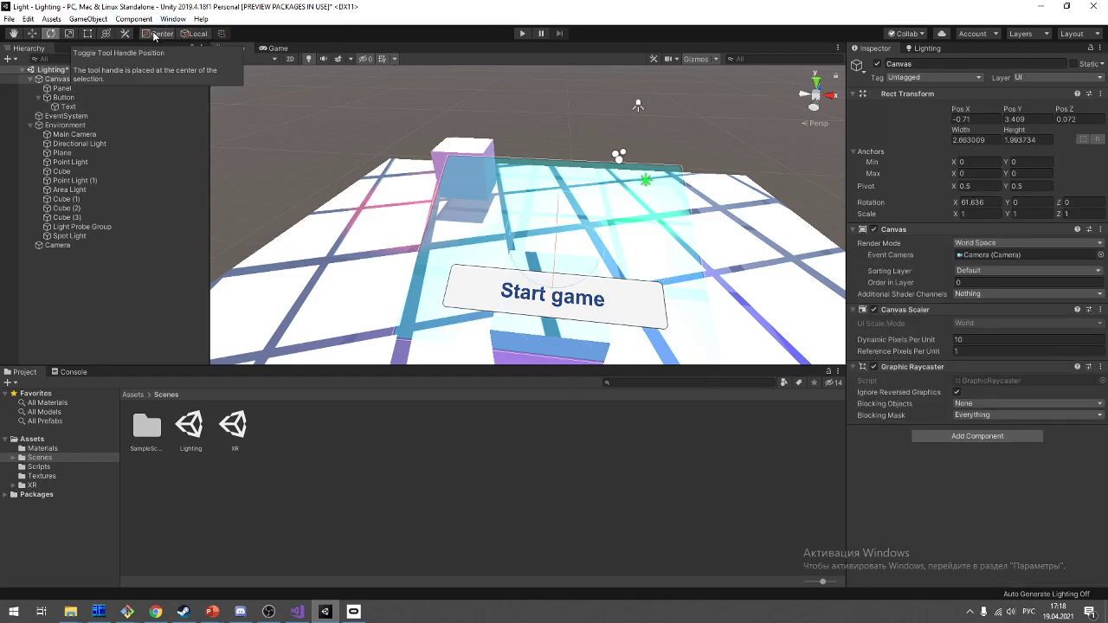
{"action": "left_click", "coordinate": [568, 293]}
{"action": "left_click", "coordinate": [630, 289]}
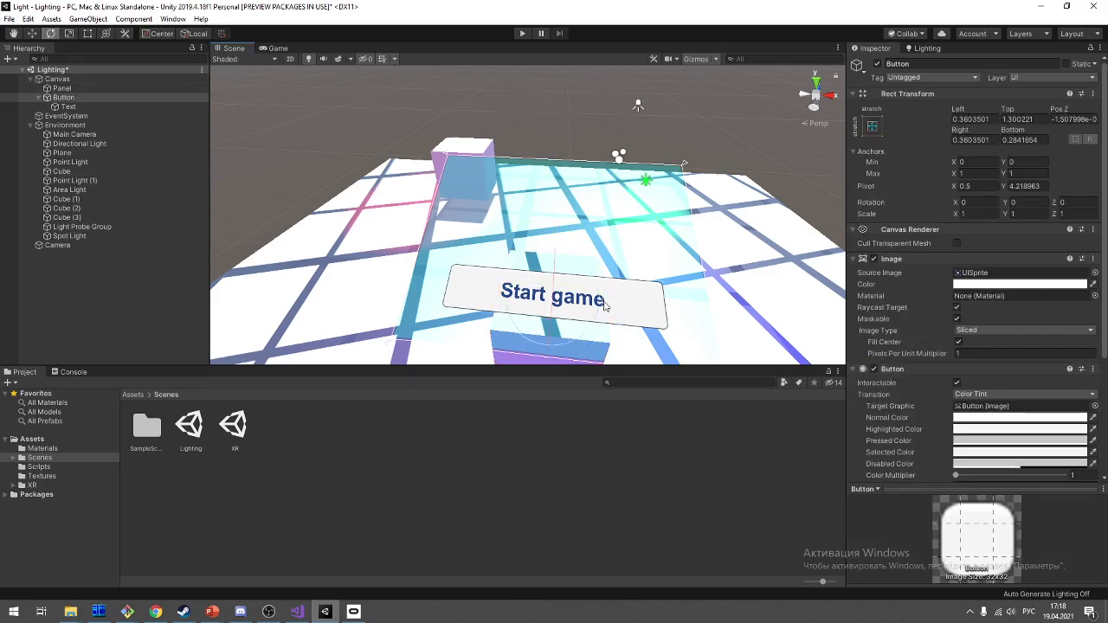
{"action": "mouse_move", "coordinate": [599, 320]}
{"action": "left_mouse_down"}
{"action": "mouse_move", "coordinate": [630, 264]}
{"action": "mouse_move", "coordinate": [656, 438]}
{"action": "mouse_move", "coordinate": [484, 225]}
{"action": "left_mouse_up"}
Step: Switch rotation handles to Global, rotate the button freely, then undo back to 0, 0, 0
{"action": "left_click", "coordinate": [195, 32]}
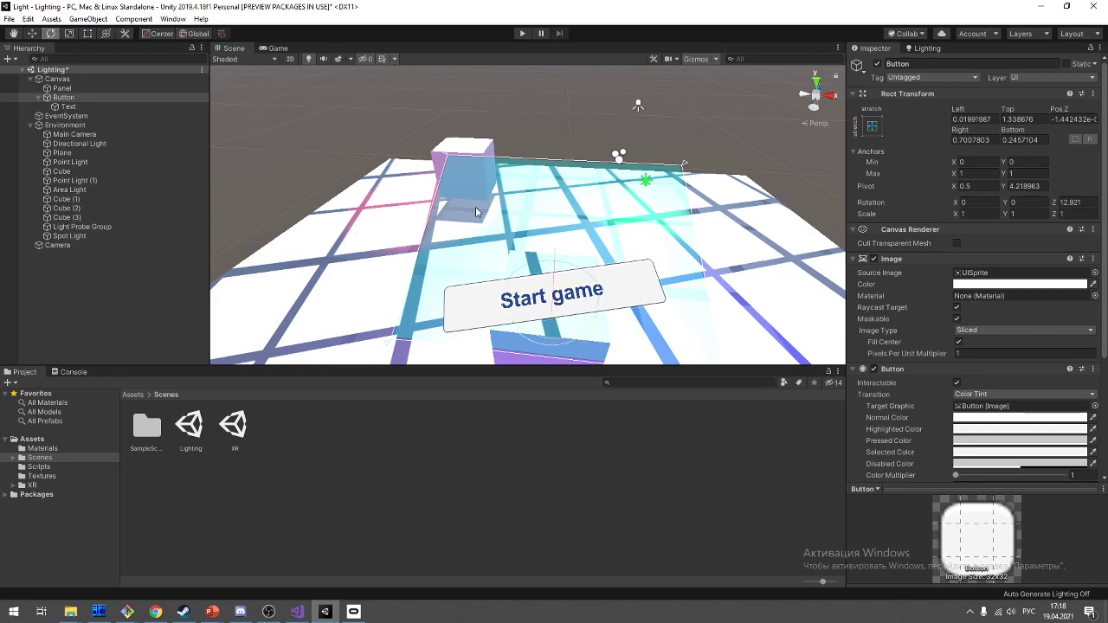
{"action": "left_click_drag", "start_coordinate": [582, 309], "coordinate": [587, 320]}
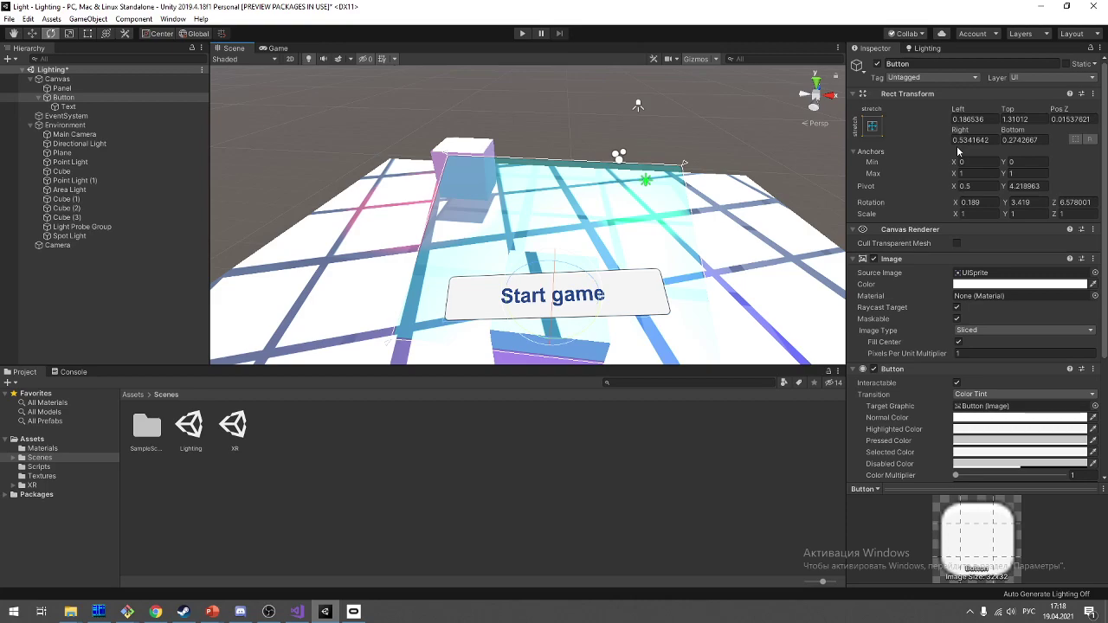
{"action": "key", "text": "ctrl+z"}
{"action": "key", "text": "ctrl+z"}
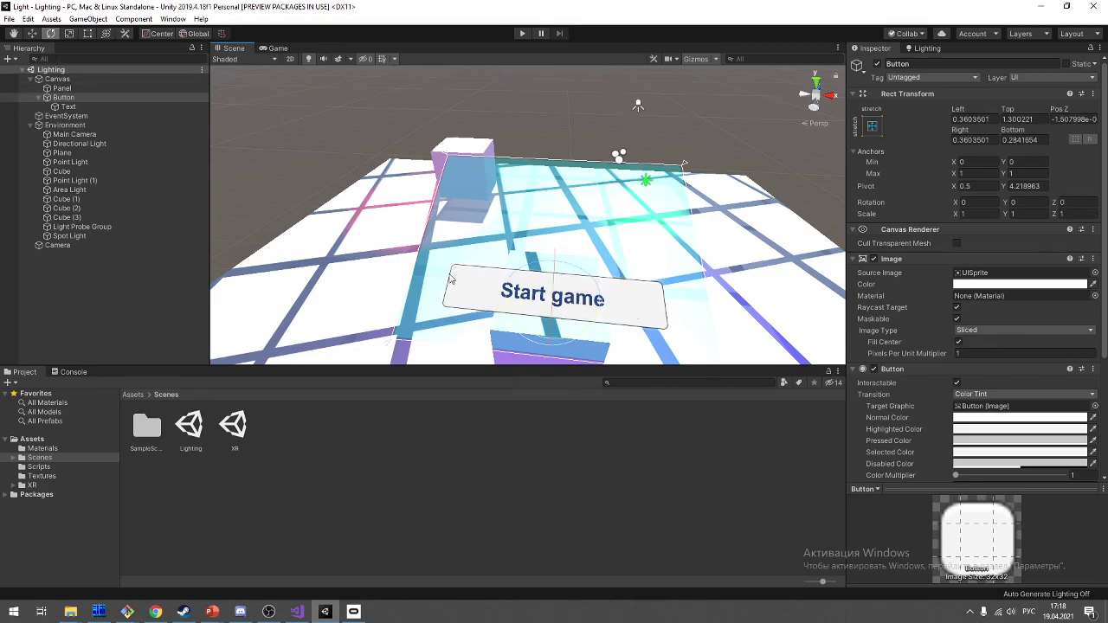
Step: Switch to the Rect tool and select the Cube, Start game button, Panel and Text objects
{"action": "key", "text": "q"}
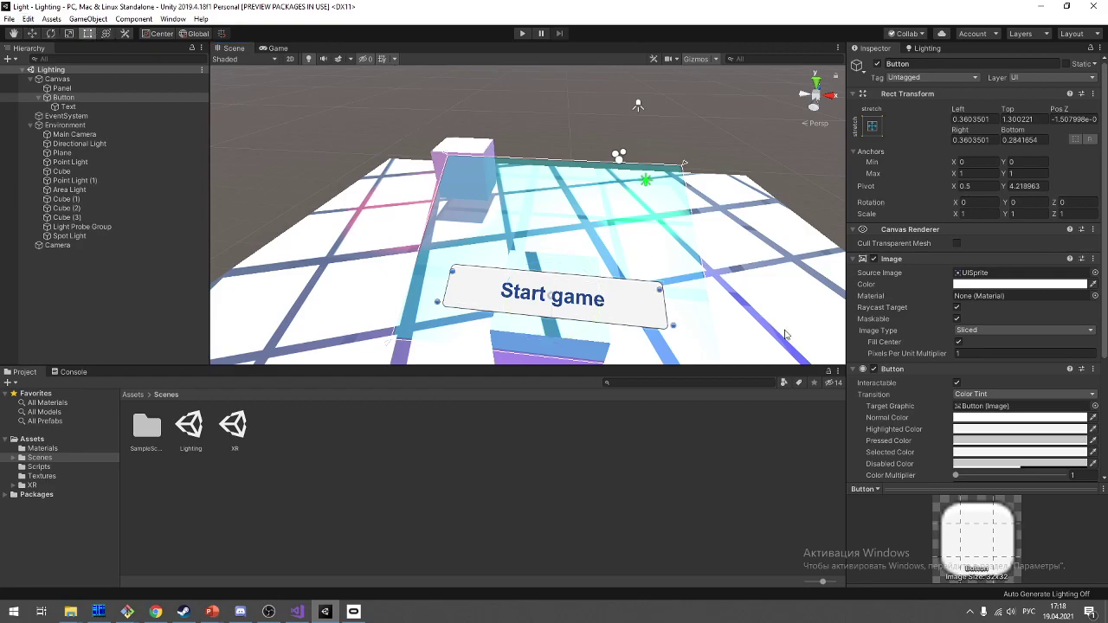
{"action": "scroll", "coordinate": [676, 318], "scroll_direction": "up", "scroll_amount": 3}
{"action": "key", "text": "t"}
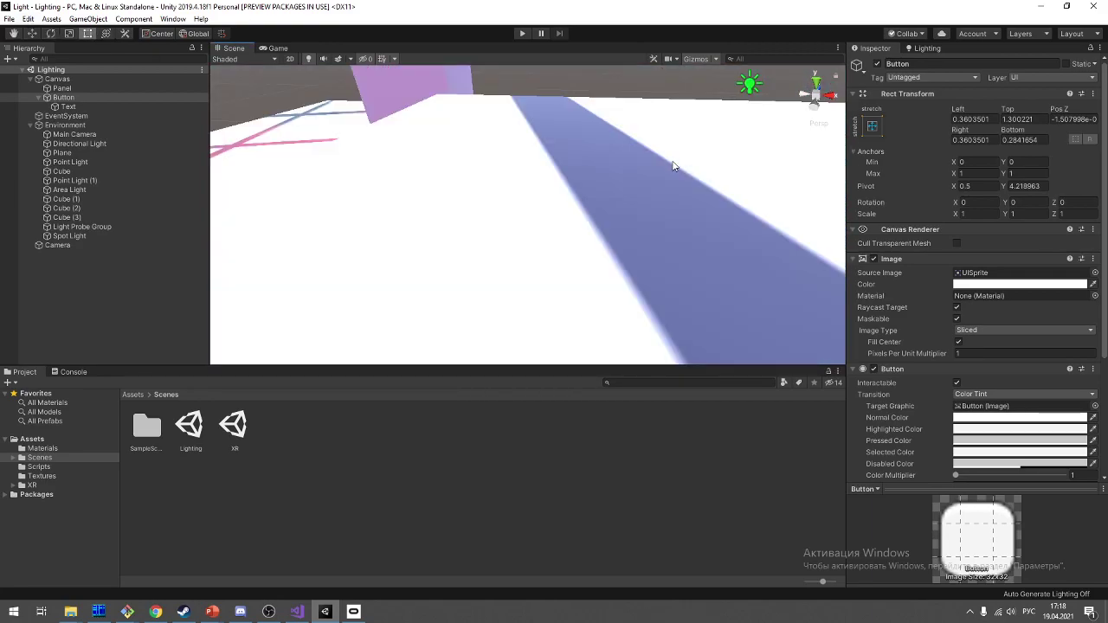
{"action": "left_click", "coordinate": [671, 164]}
{"action": "scroll", "coordinate": [675, 166], "scroll_direction": "down", "scroll_amount": 5}
{"action": "left_click", "coordinate": [675, 217]}
{"action": "left_click", "coordinate": [673, 276]}
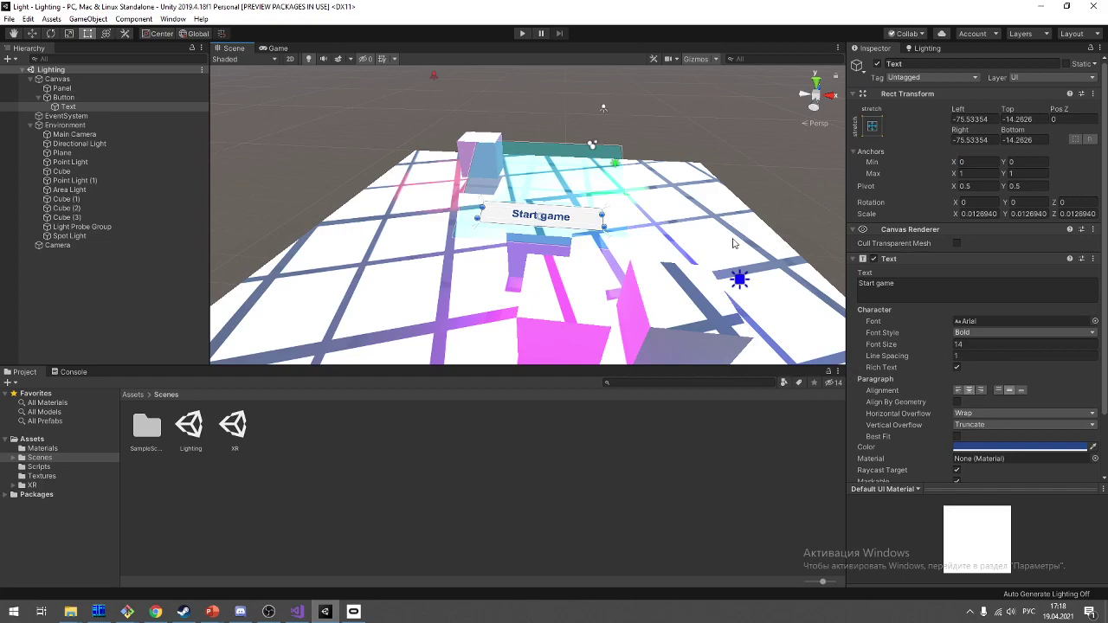
{"action": "left_click", "coordinate": [700, 214]}
{"action": "left_click", "coordinate": [676, 232]}
{"action": "left_click", "coordinate": [617, 242]}
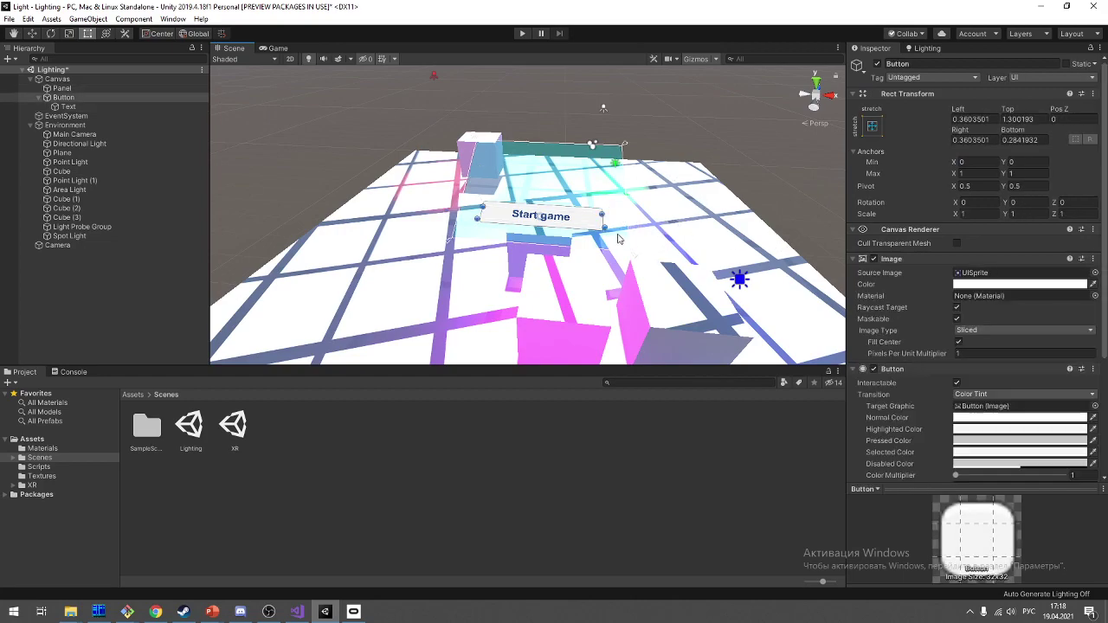
{"action": "left_click", "coordinate": [623, 234]}
{"action": "left_click", "coordinate": [509, 202]}
Step: Set the handle toggle to Pivot and step through Canvas, button, Text, Panel and Plane
{"action": "left_click", "coordinate": [302, 159]}
{"action": "left_click", "coordinate": [156, 33]}
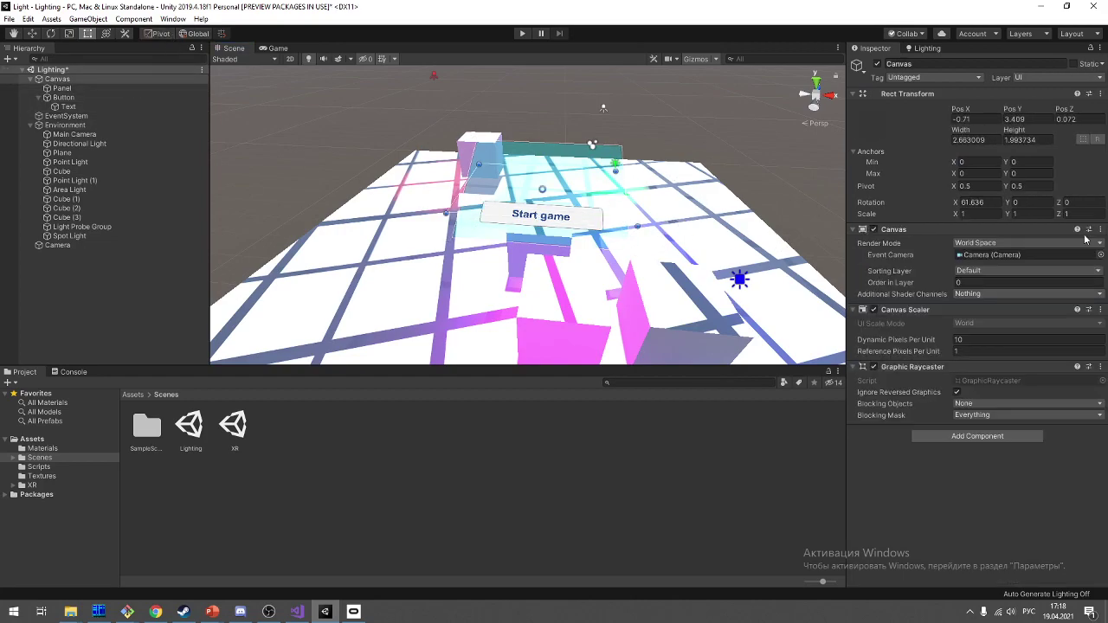
{"action": "left_click", "coordinate": [541, 192]}
{"action": "left_click", "coordinate": [541, 214]}
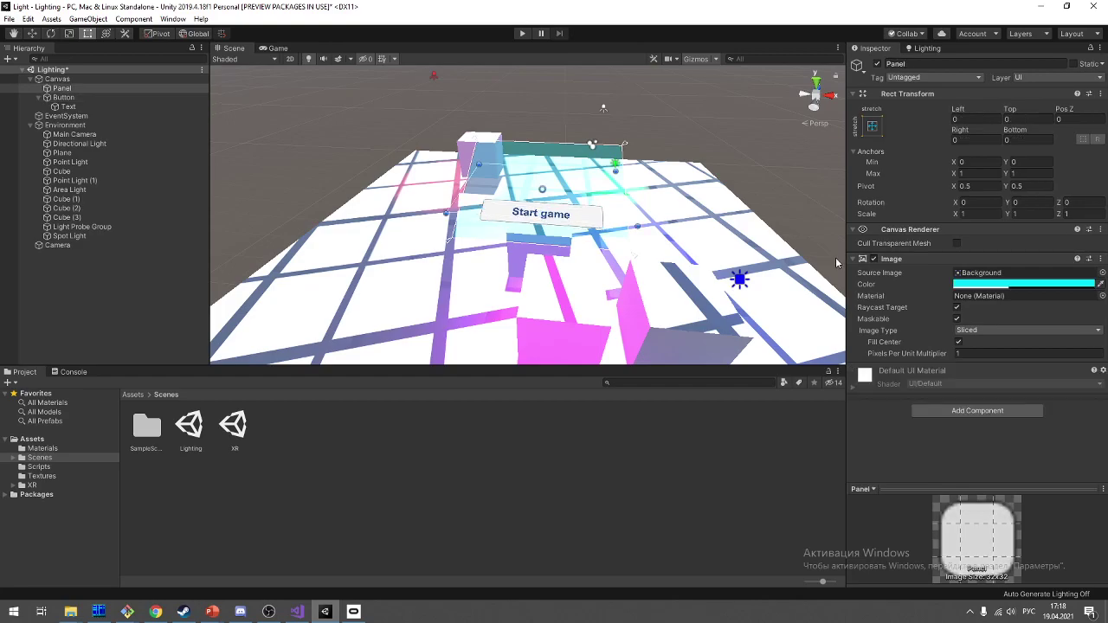
{"action": "left_click", "coordinate": [541, 214]}
{"action": "left_click", "coordinate": [655, 157]}
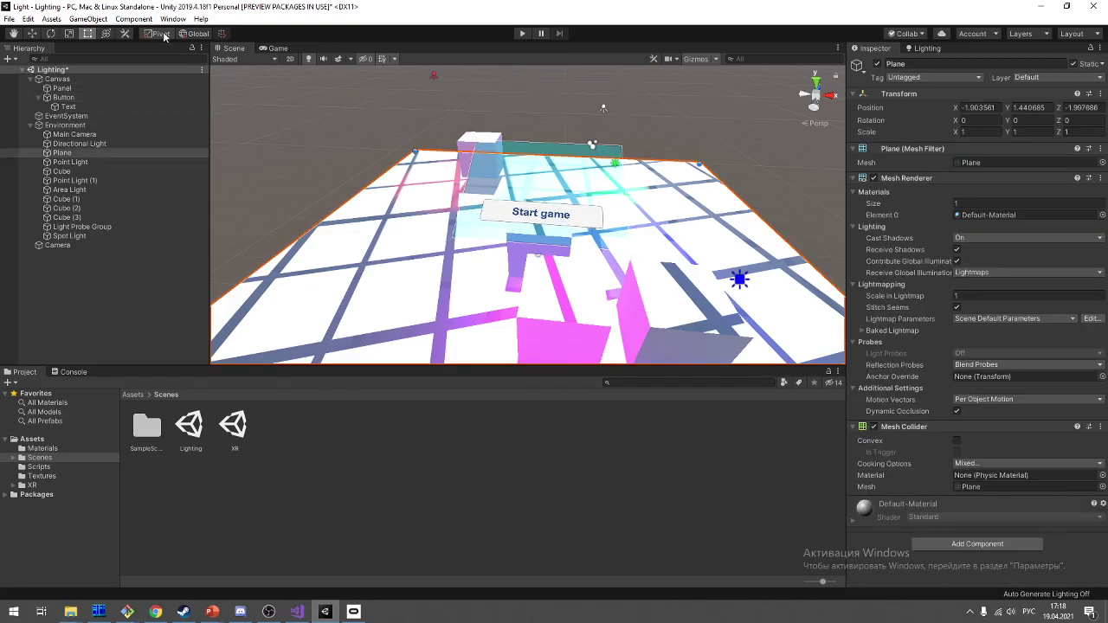
{"action": "left_click", "coordinate": [655, 157]}
Step: Save the Lighting scene and return to the PowerPoint lecture deck
{"action": "key", "text": "ctrl+s"}
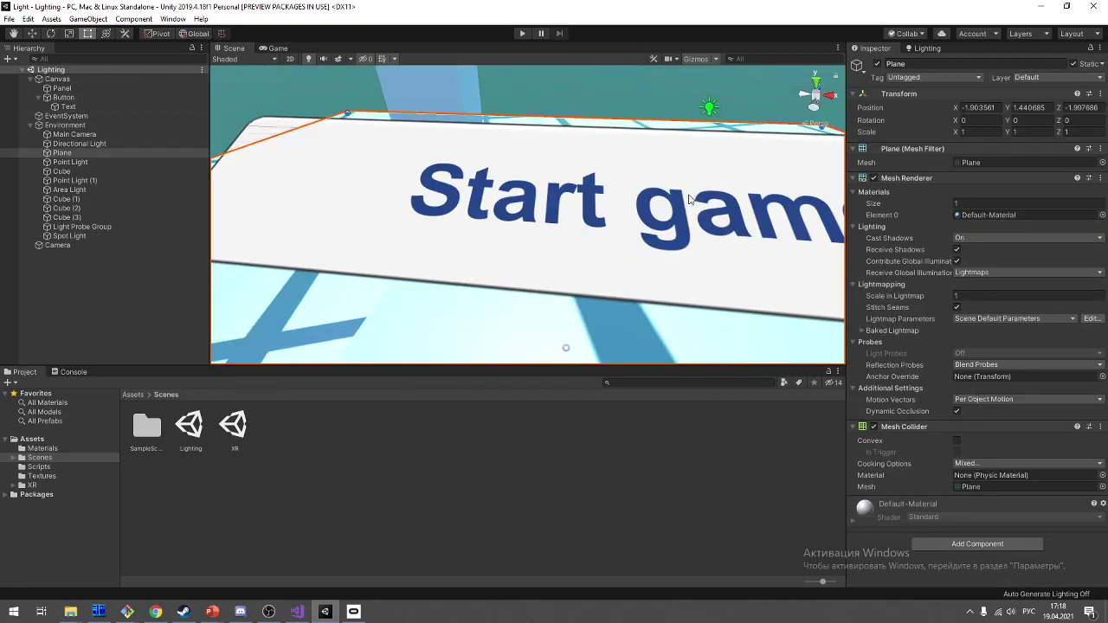
{"action": "left_click_drag", "start_coordinate": [655, 171], "coordinate": [548, 359], "text": "alt"}
{"action": "key", "text": "alt+Tab"}
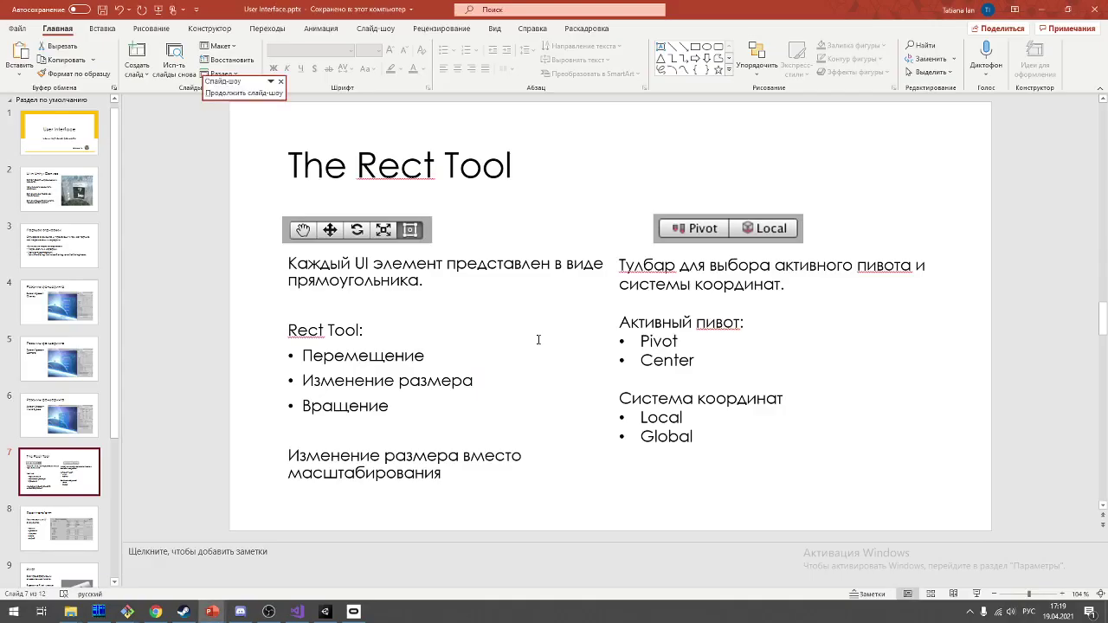
Step: Move past the Rect transform and Pivot slides to slide 10, Anchors, and select its animated image
{"action": "scroll", "coordinate": [538, 339], "scroll_direction": "down", "scroll_amount": 1}
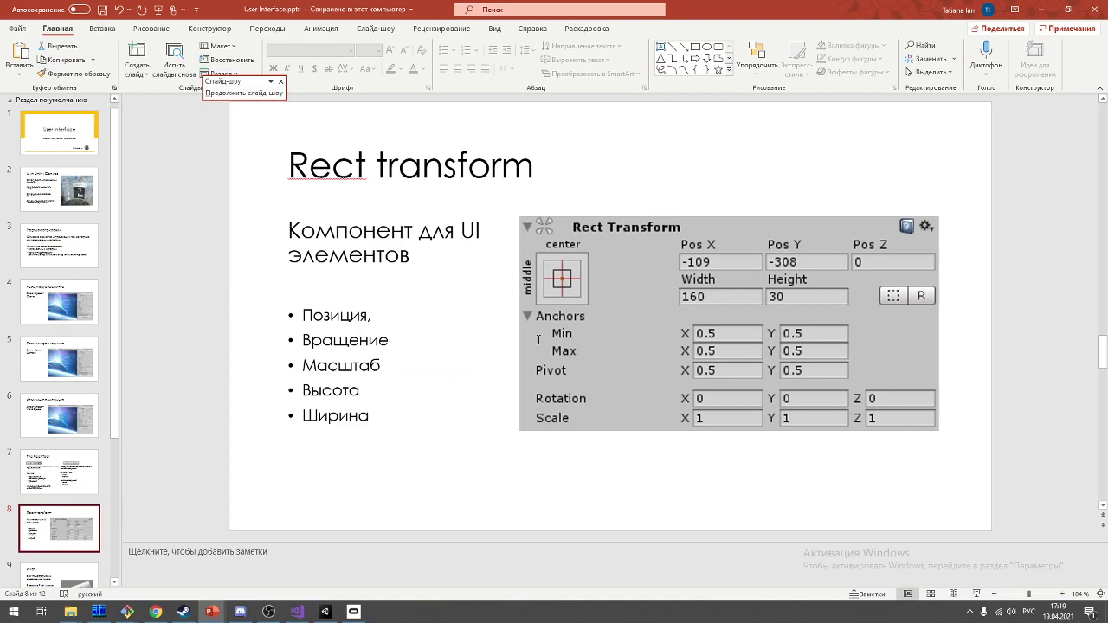
{"action": "scroll", "coordinate": [538, 339], "scroll_direction": "down", "scroll_amount": 1}
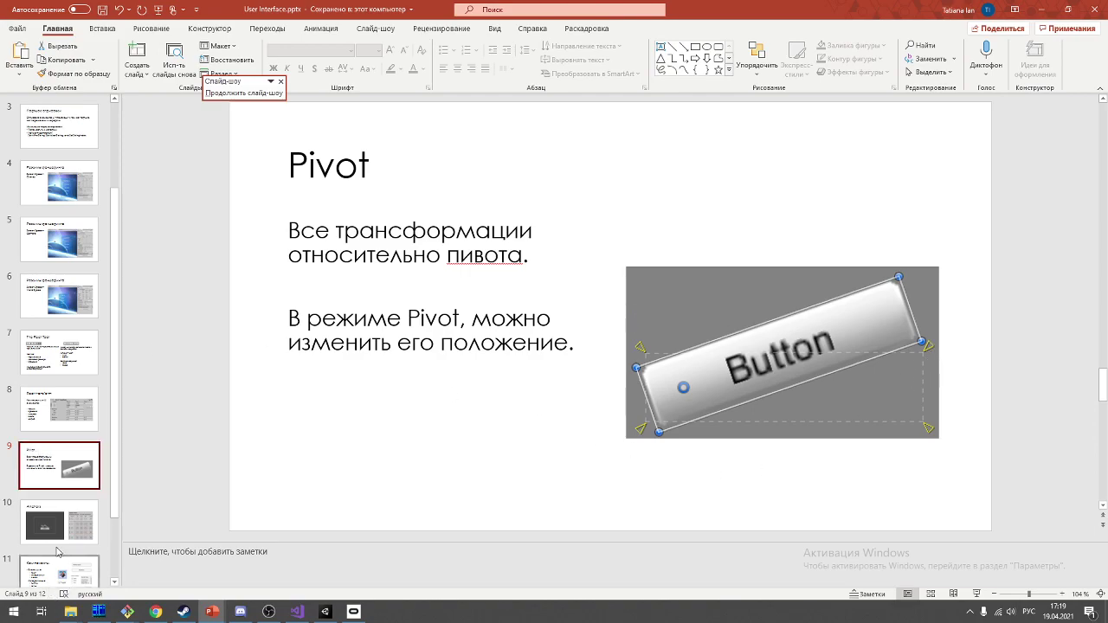
{"action": "left_click", "coordinate": [73, 512]}
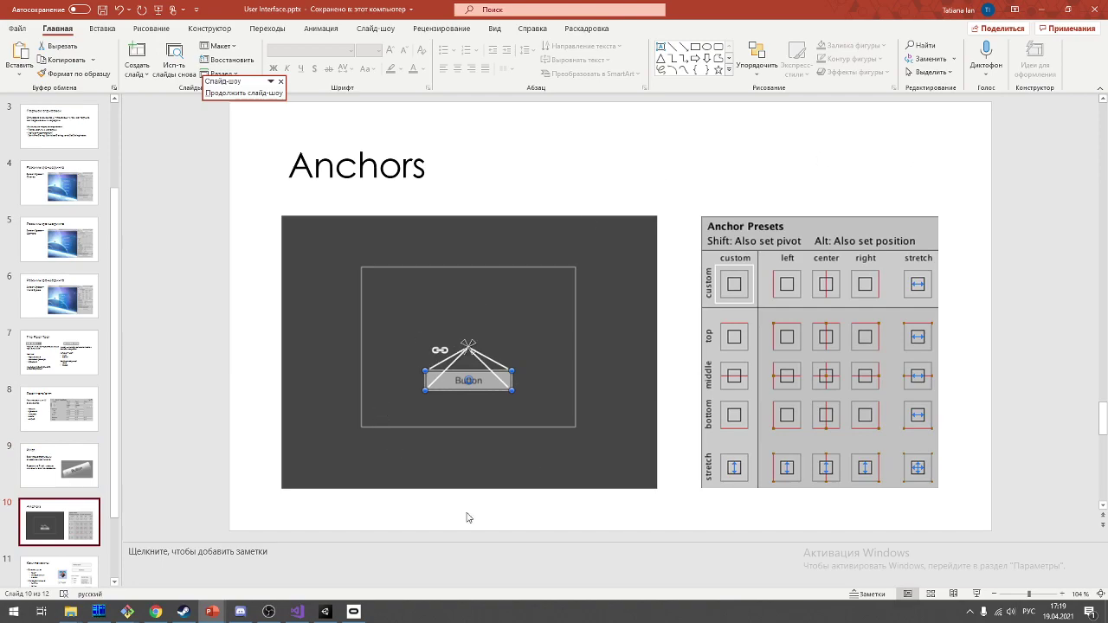
{"action": "mouse_move", "coordinate": [465, 364]}
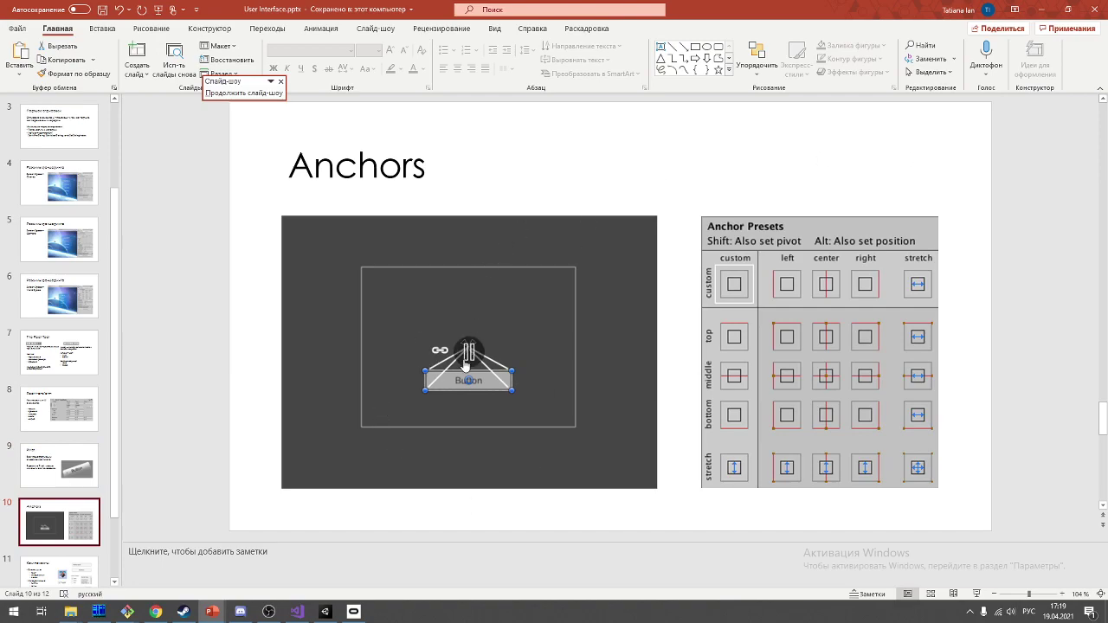
{"action": "left_click", "coordinate": [540, 402]}
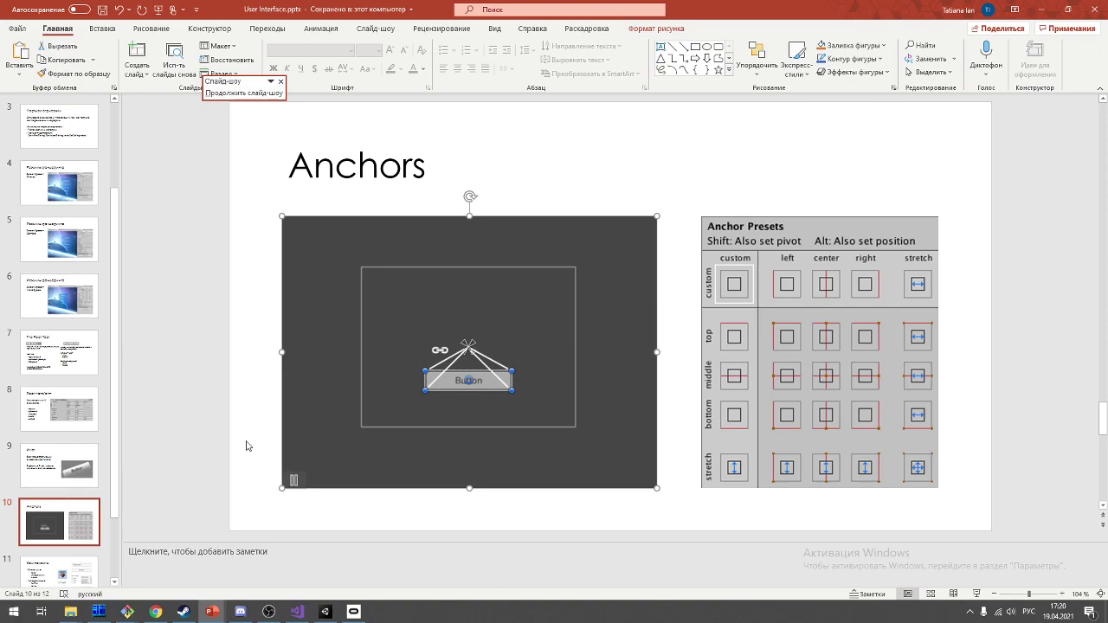
Step: Set transform handles to Local space, orbit around the Start game button, and select the Panel
{"action": "key", "text": "alt+Tab"}
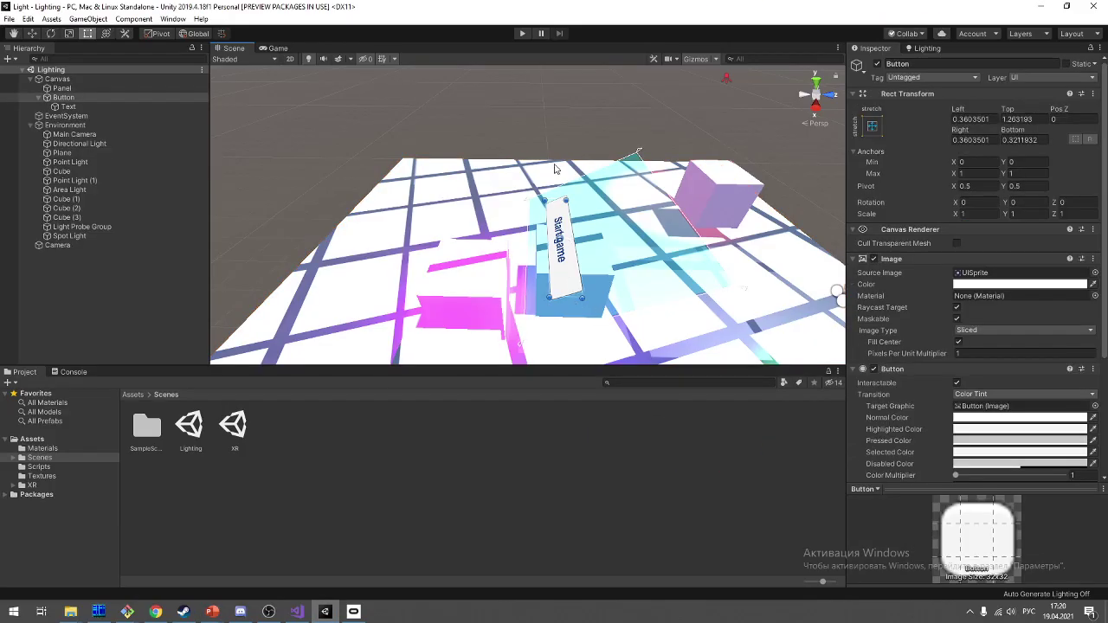
{"action": "left_click", "coordinate": [197, 33]}
{"action": "scroll", "coordinate": [630, 197], "scroll_direction": "up", "scroll_amount": 2}
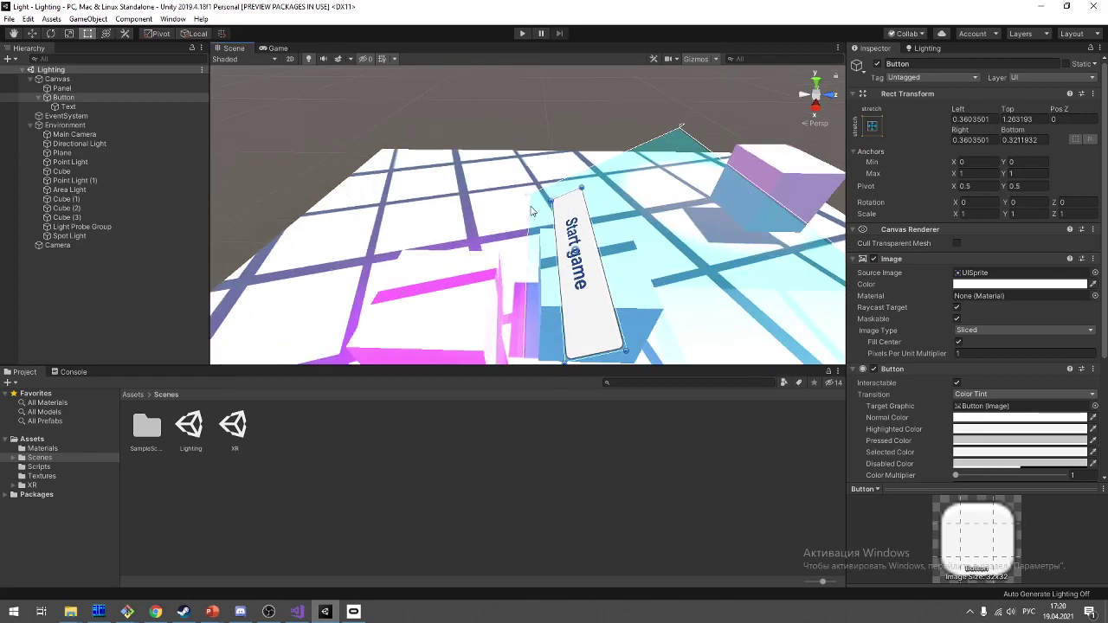
{"action": "mouse_move", "coordinate": [539, 202]}
{"action": "left_mouse_down", "text": "alt"}
{"action": "mouse_move", "coordinate": [662, 225]}
{"action": "mouse_move", "coordinate": [623, 186]}
{"action": "left_mouse_up", "text": "alt"}
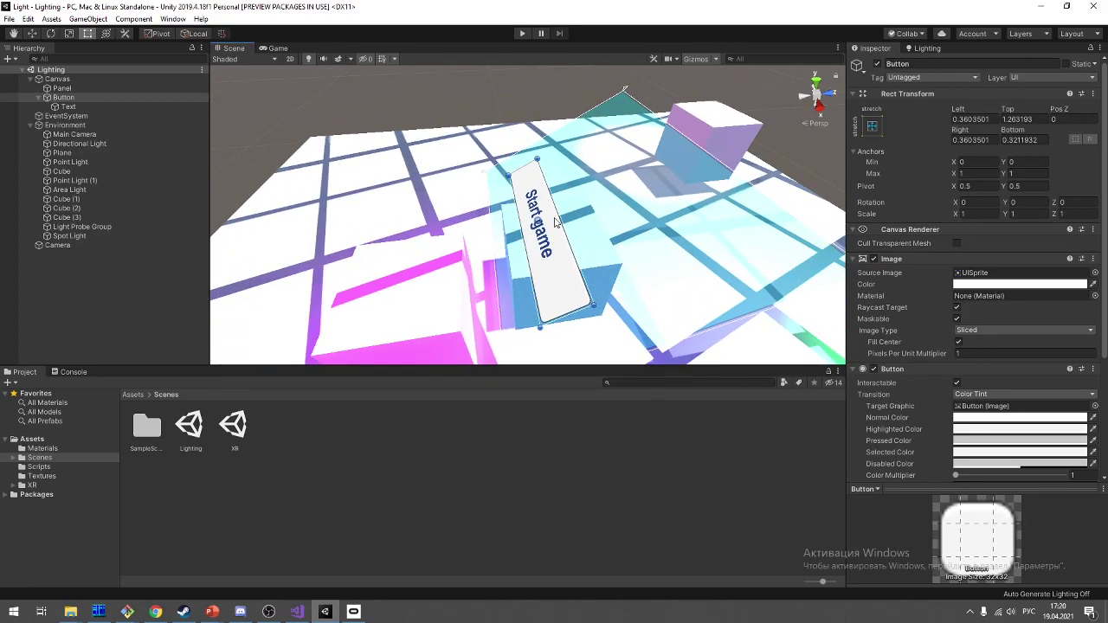
{"action": "scroll", "coordinate": [573, 185], "scroll_direction": "up", "scroll_amount": 5}
{"action": "scroll", "coordinate": [621, 188], "scroll_direction": "down", "scroll_amount": 4}
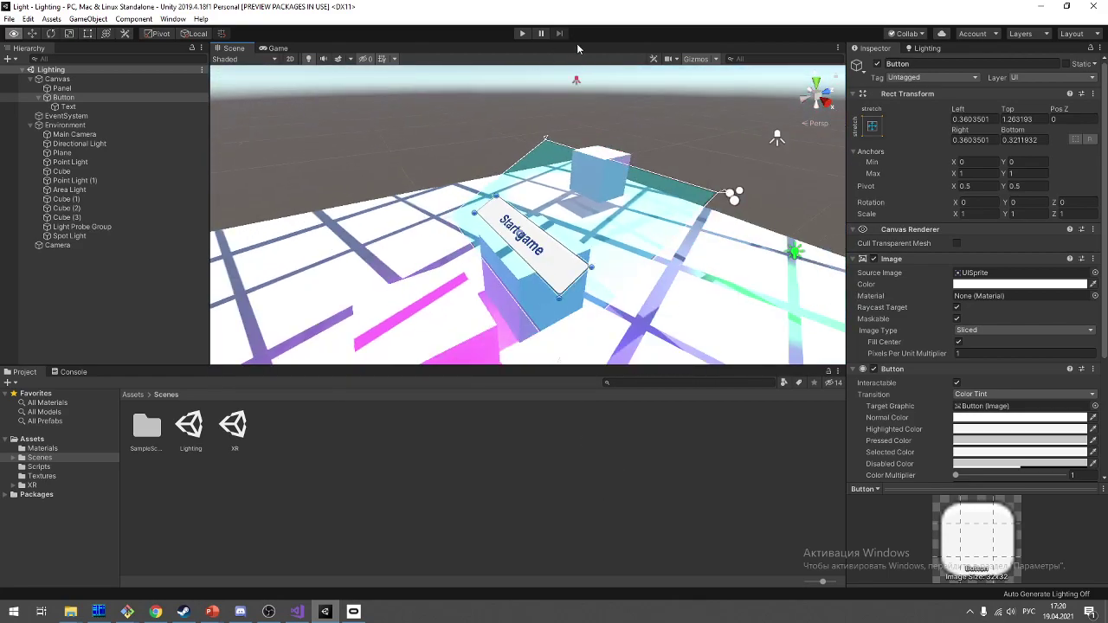
{"action": "key", "text": "alt+Tab"}
{"action": "key", "text": "alt+Tab"}
{"action": "left_click", "coordinate": [578, 210]}
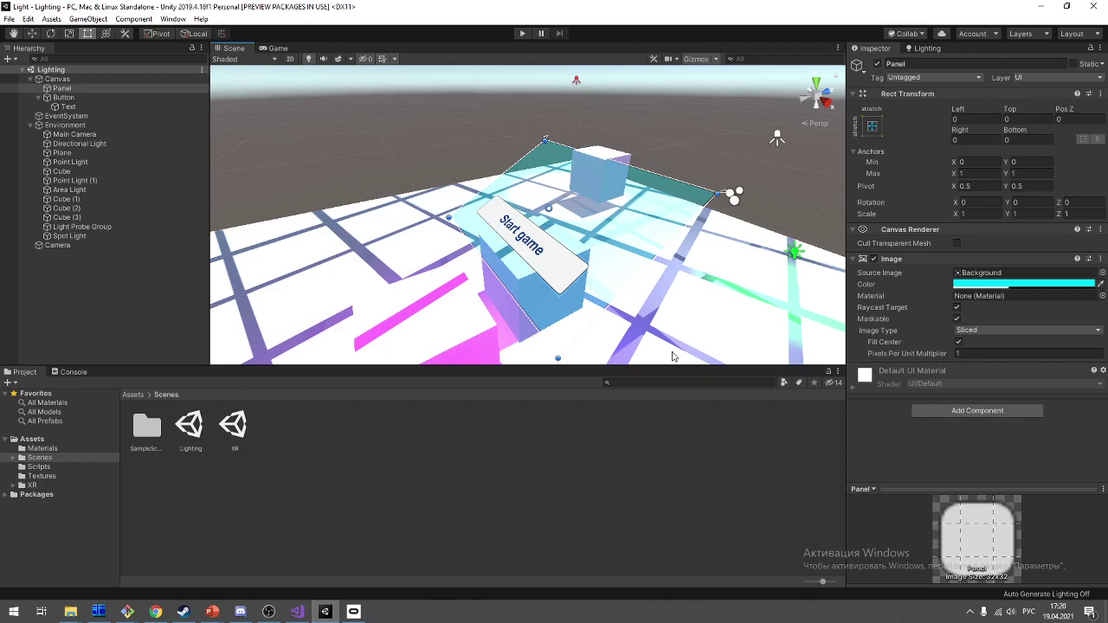
Step: Lower the cyan Panel's Image colour alpha to about 184 for semi-transparency
{"action": "left_click", "coordinate": [1057, 286]}
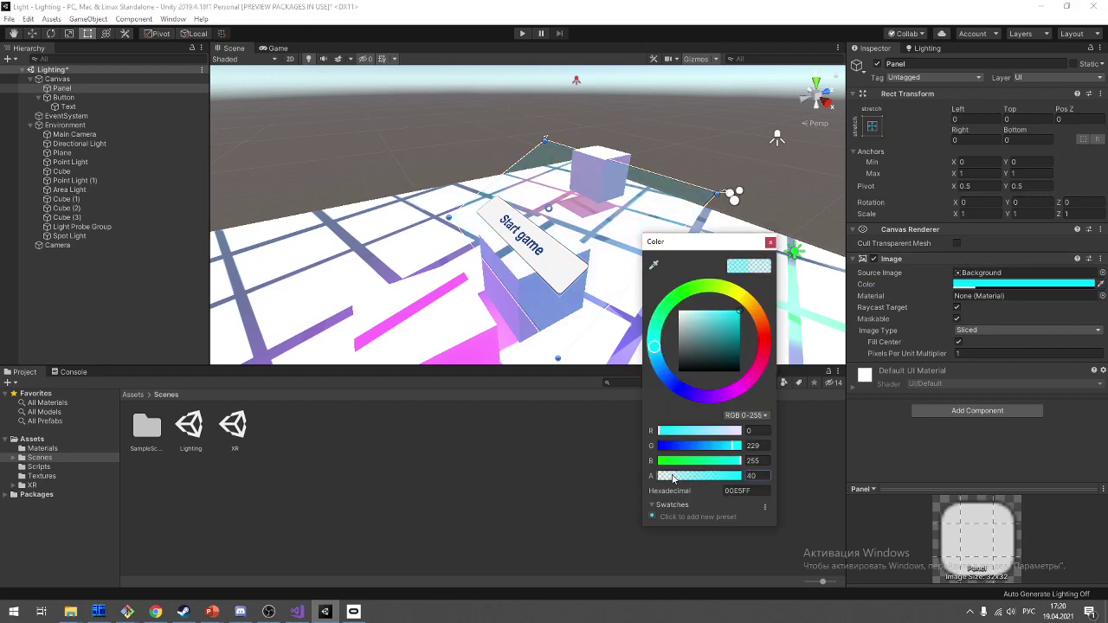
{"action": "left_click_drag", "start_coordinate": [671, 476], "coordinate": [777, 487]}
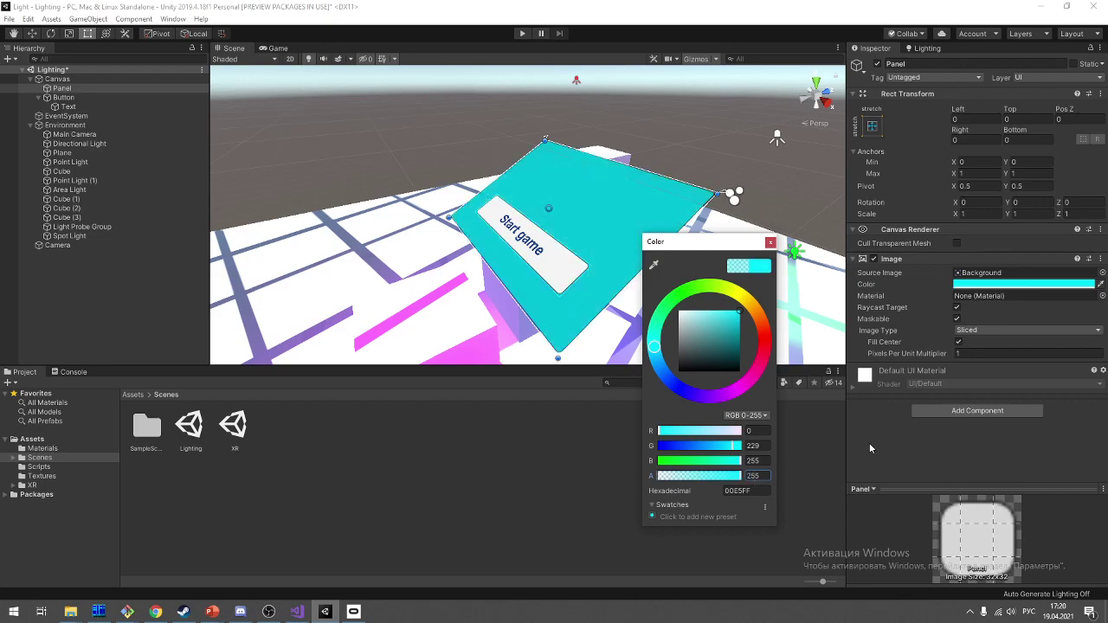
{"action": "left_click_drag", "start_coordinate": [726, 476], "coordinate": [717, 481]}
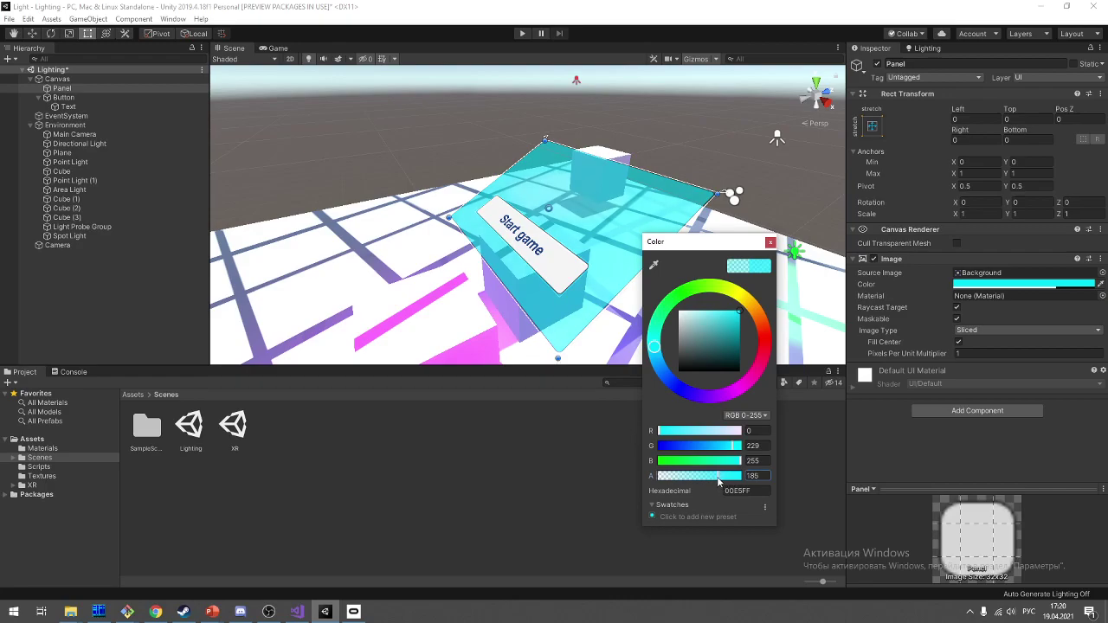
{"action": "left_click", "coordinate": [770, 242]}
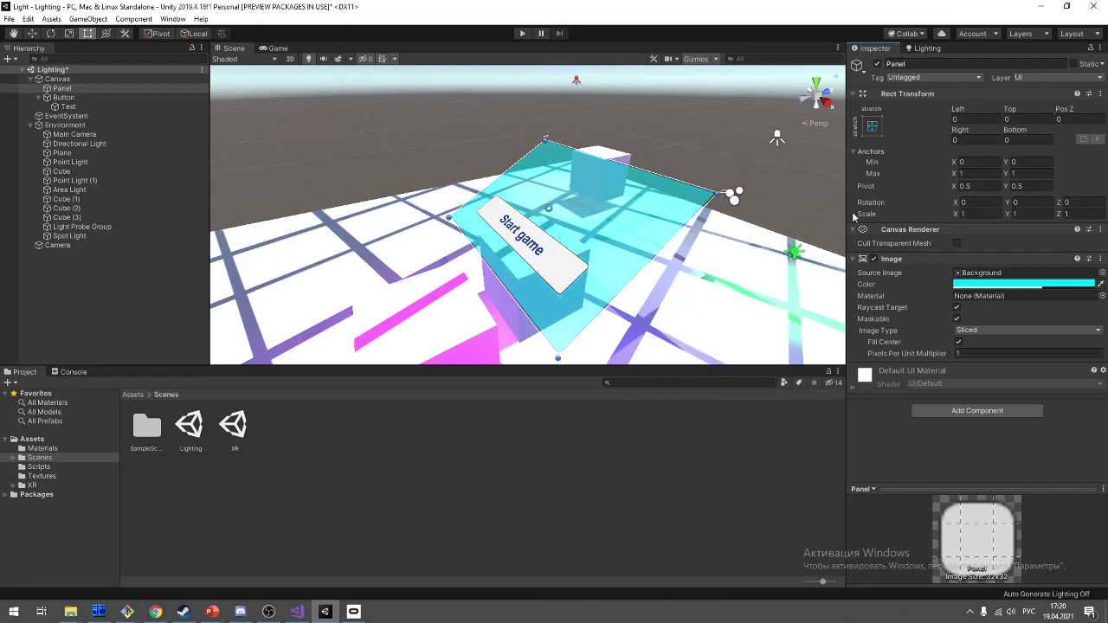
Step: Go to slide 11, "Компоненты", in the PowerPoint presentation
{"action": "key", "text": "alt+Tab"}
{"action": "scroll", "coordinate": [2, 474], "scroll_direction": "down", "scroll_amount": 3}
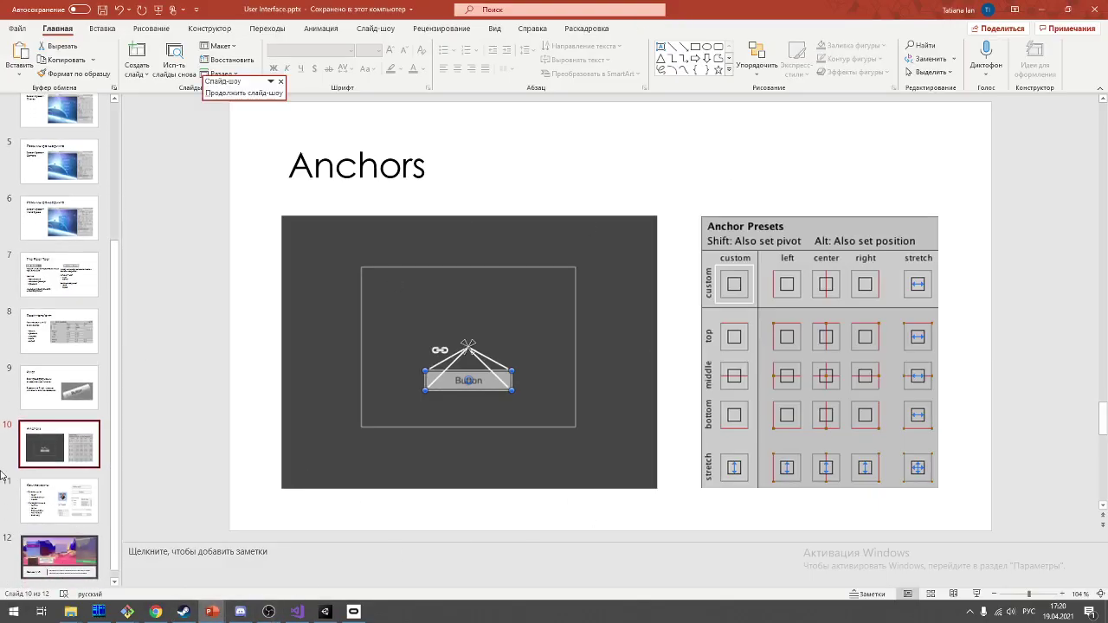
{"action": "left_click", "coordinate": [95, 498]}
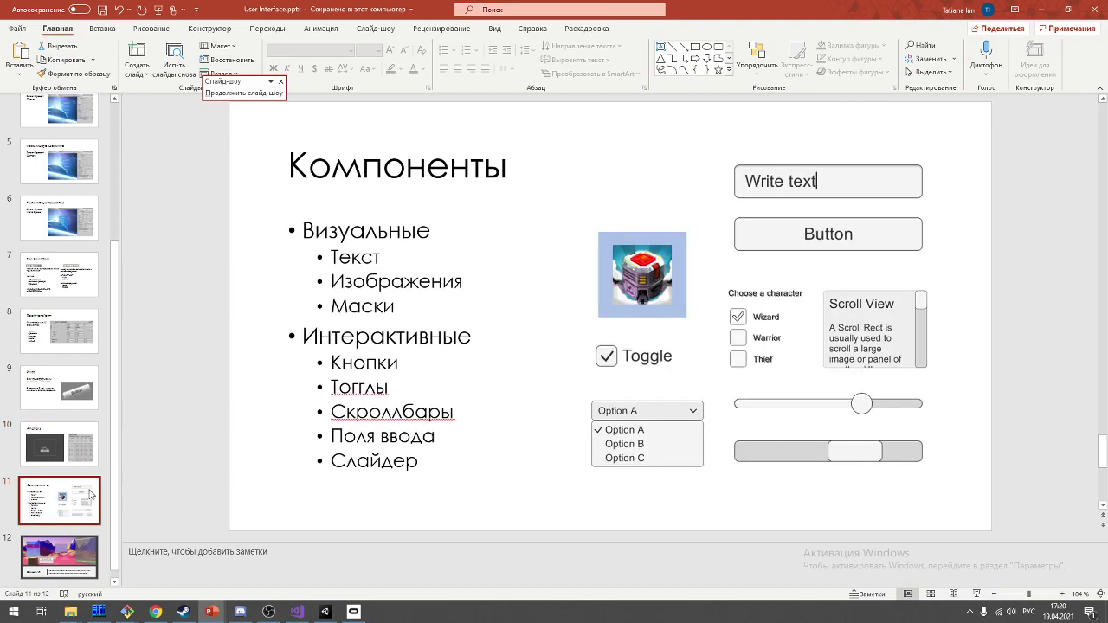
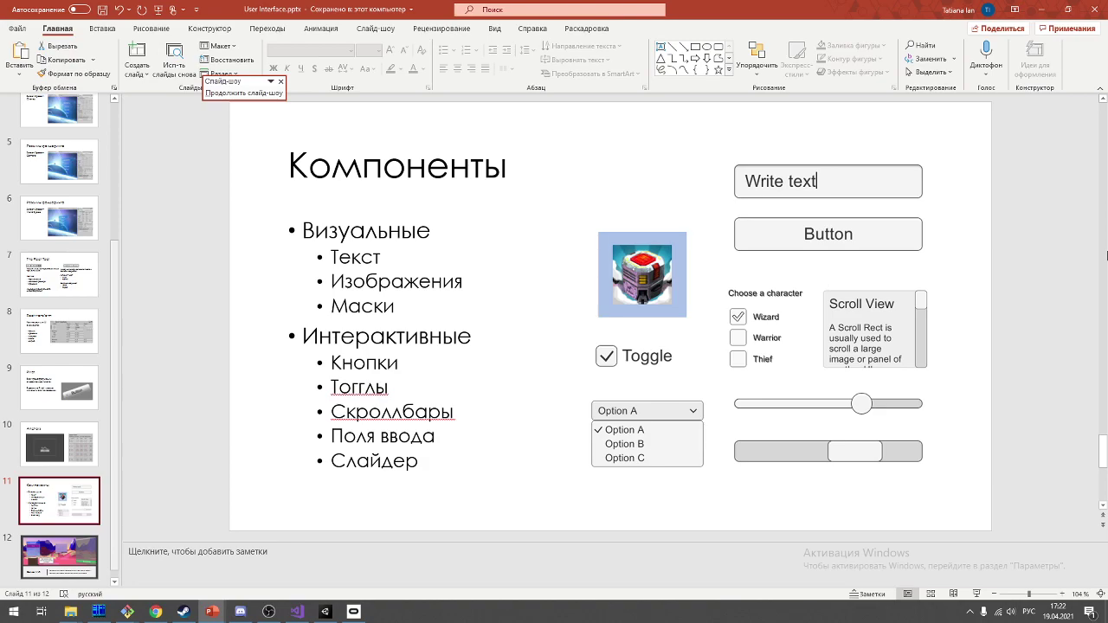
Step: Show the 'Canvas in VR' slide (slide 12) in PowerPoint and select its picture
{"action": "left_click", "coordinate": [87, 561]}
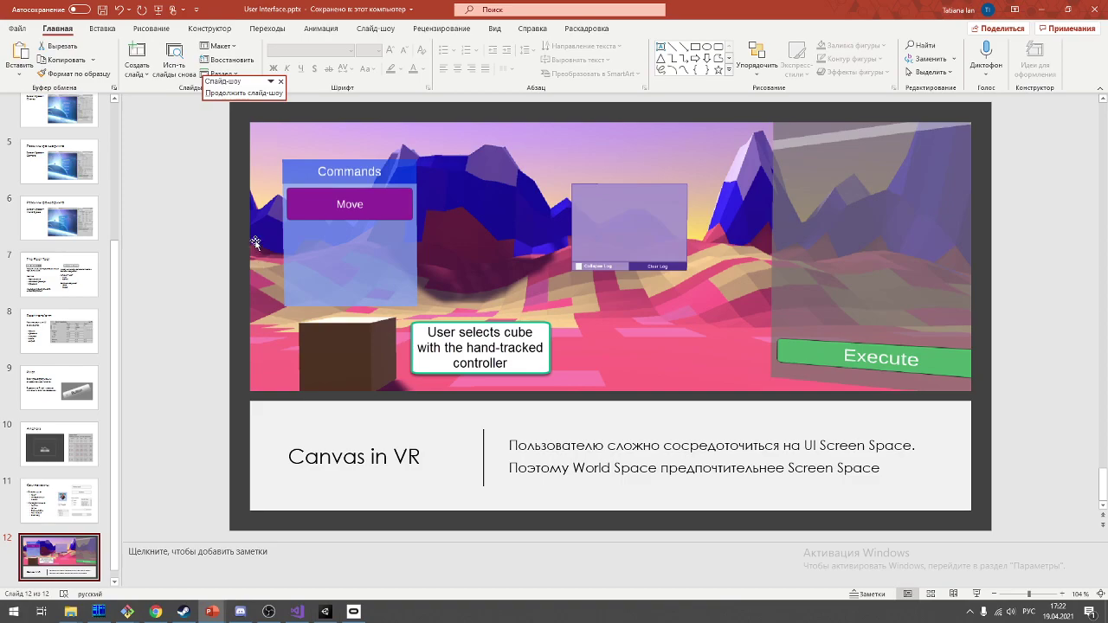
{"action": "left_click", "coordinate": [527, 247]}
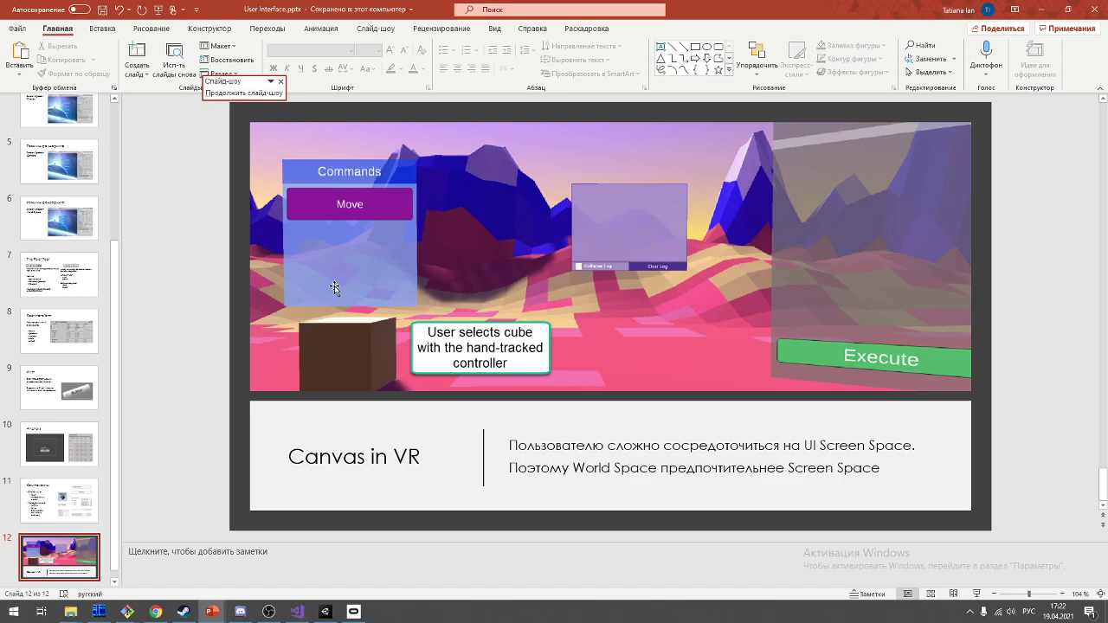
{"action": "left_click", "coordinate": [503, 267]}
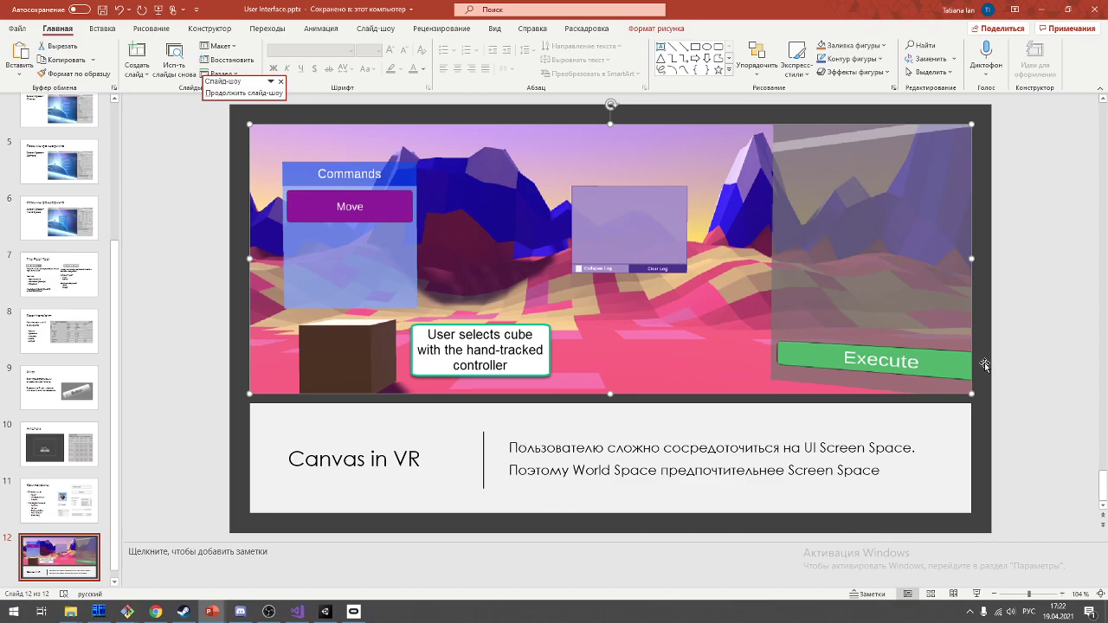
Step: Save the Unity Lighting scene, glance back at the presentation, and return to Unity
{"action": "key", "text": "alt+Tab"}
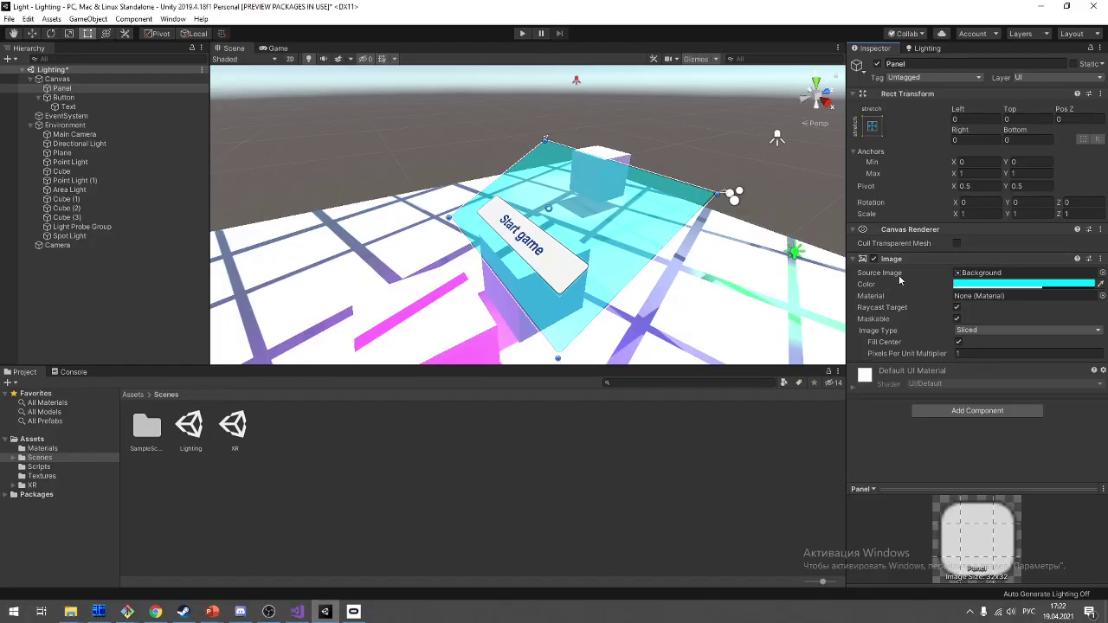
{"action": "key", "text": "ctrl+s"}
{"action": "key", "text": "alt+Tab"}
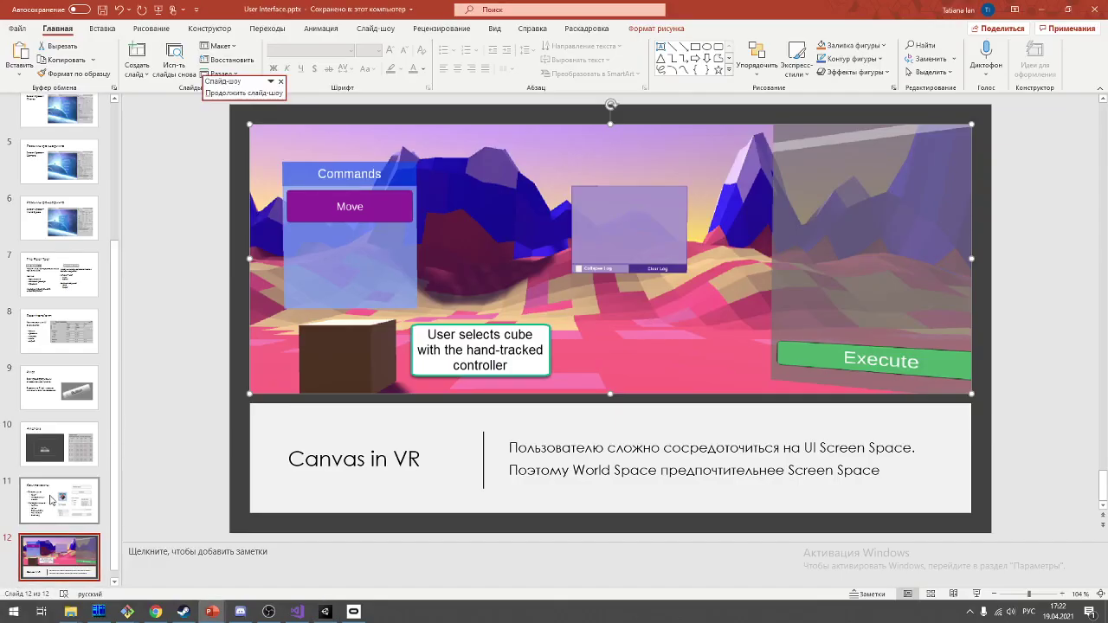
{"action": "scroll", "coordinate": [50, 500], "scroll_direction": "up", "scroll_amount": 5}
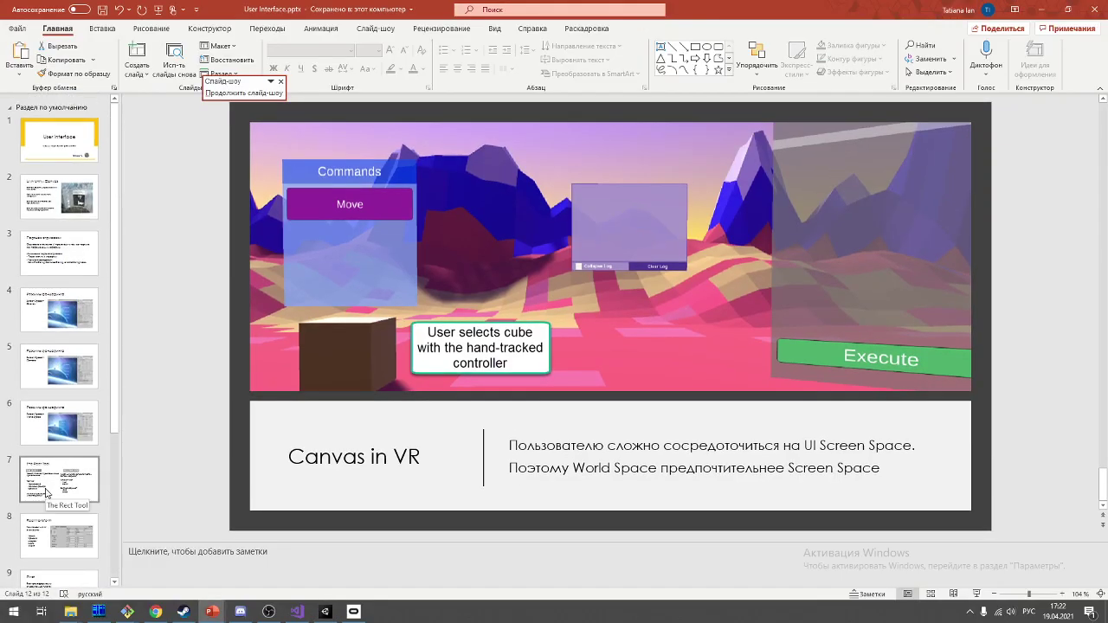
{"action": "scroll", "coordinate": [48, 493], "scroll_direction": "down", "scroll_amount": 5}
{"action": "key", "text": "alt+Tab"}
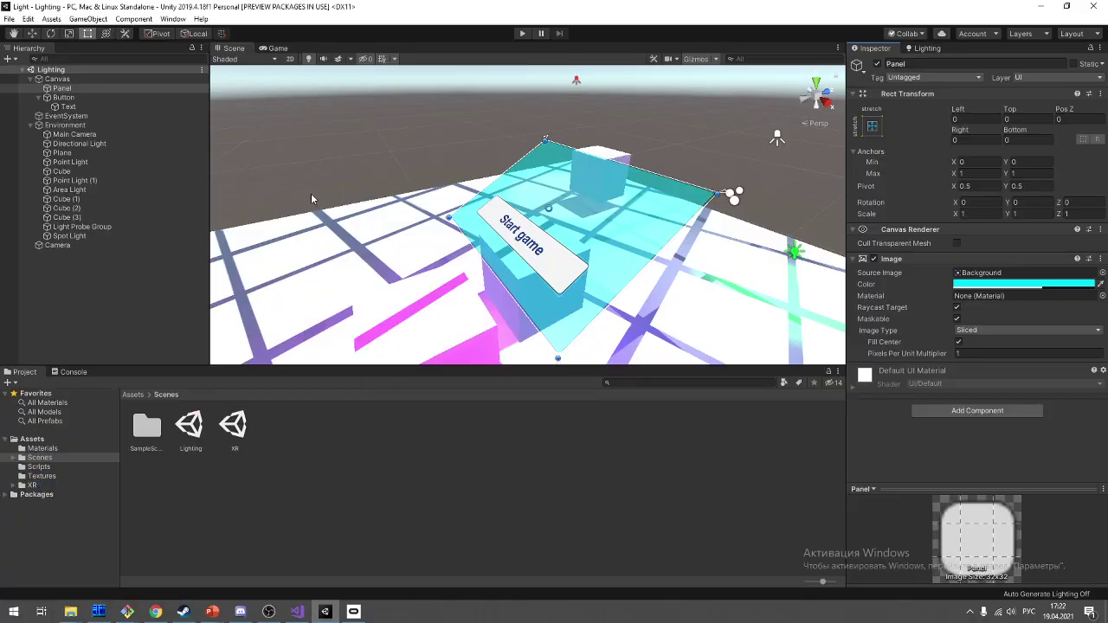
Step: Orbit around the panel, frame the Panel, and collapse the Button's children
{"action": "right_click_drag", "start_coordinate": [311, 199], "coordinate": [635, 93]}
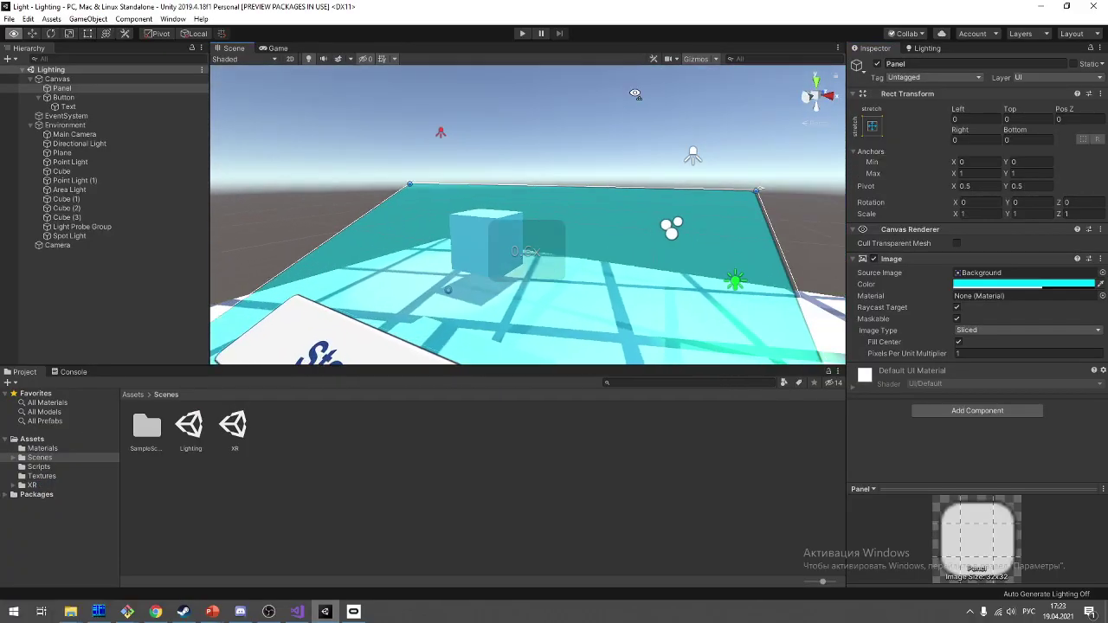
{"action": "right_click_drag", "start_coordinate": [636, 93], "coordinate": [574, 198]}
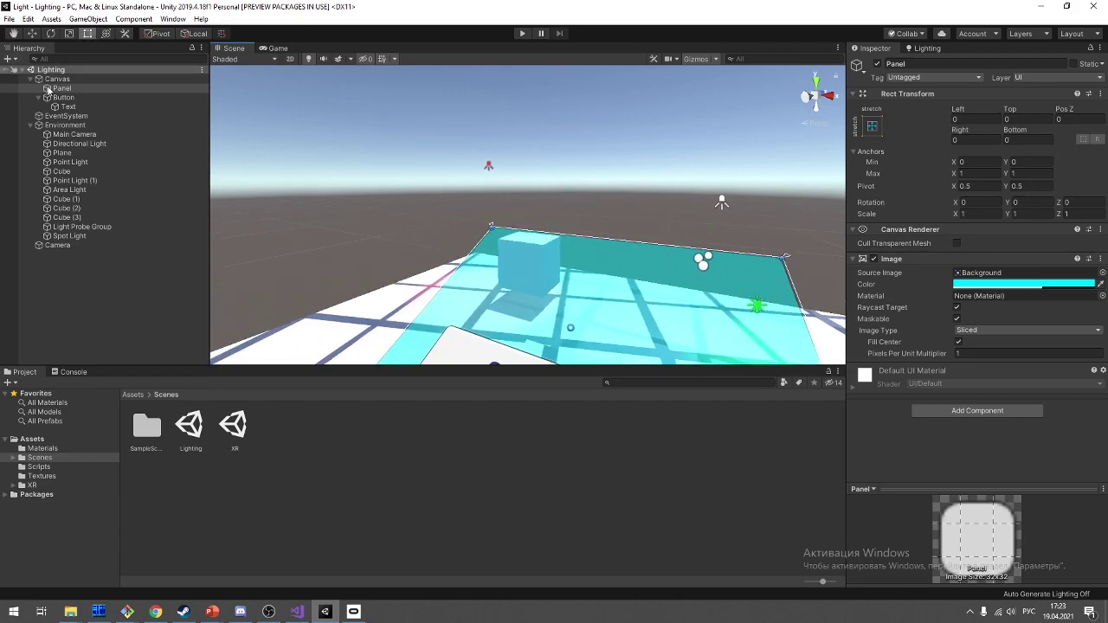
{"action": "double_click", "coordinate": [52, 88]}
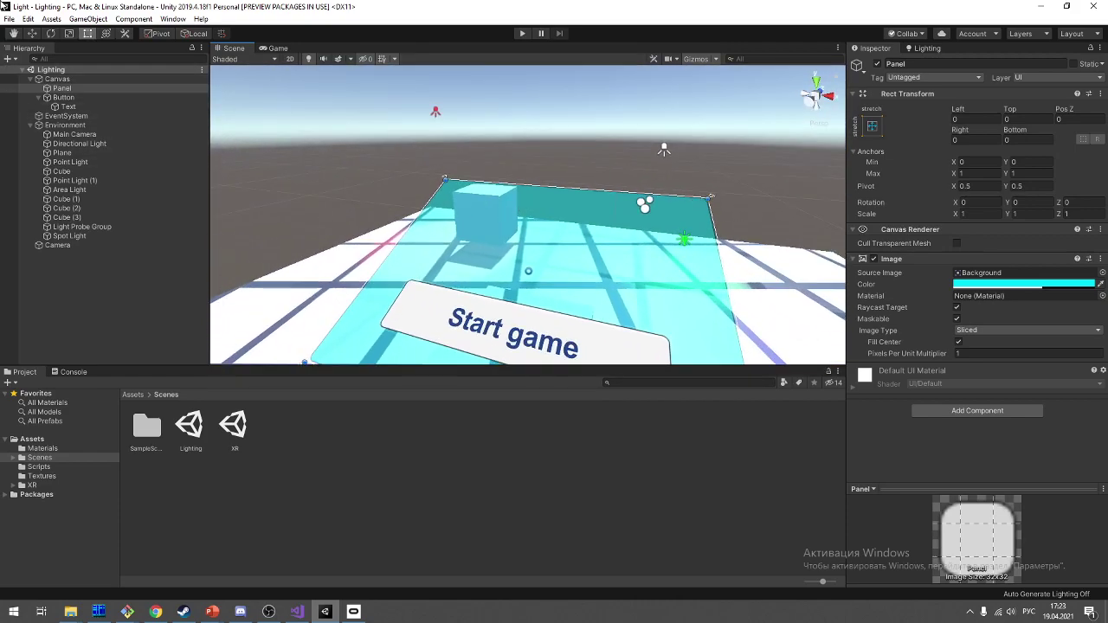
{"action": "left_click", "coordinate": [167, 107]}
{"action": "left_click", "coordinate": [155, 88]}
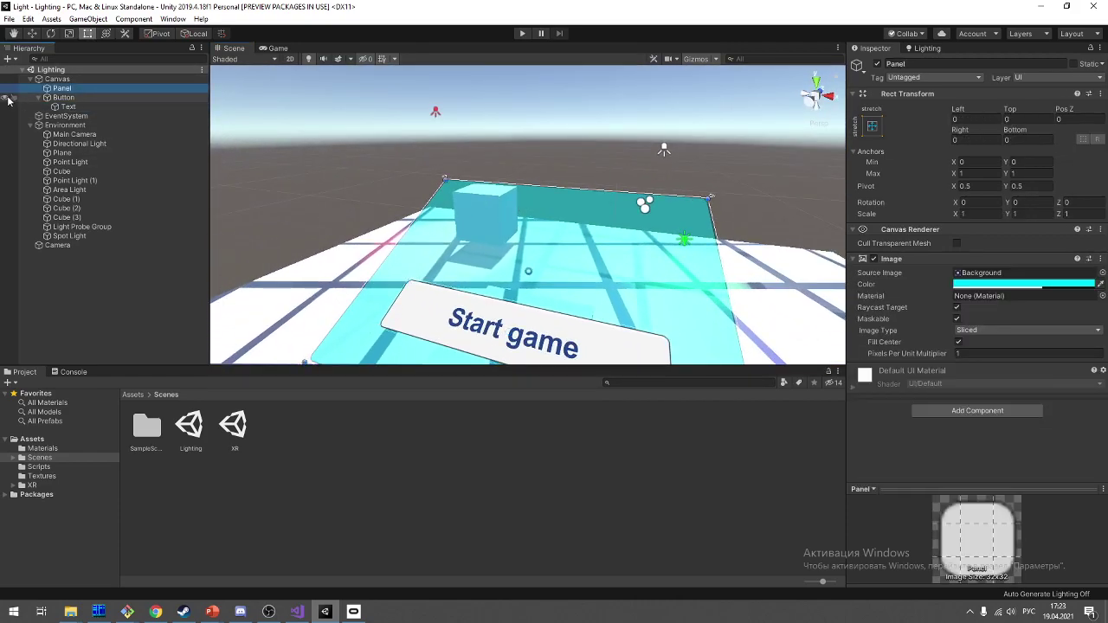
{"action": "left_click", "coordinate": [38, 97]}
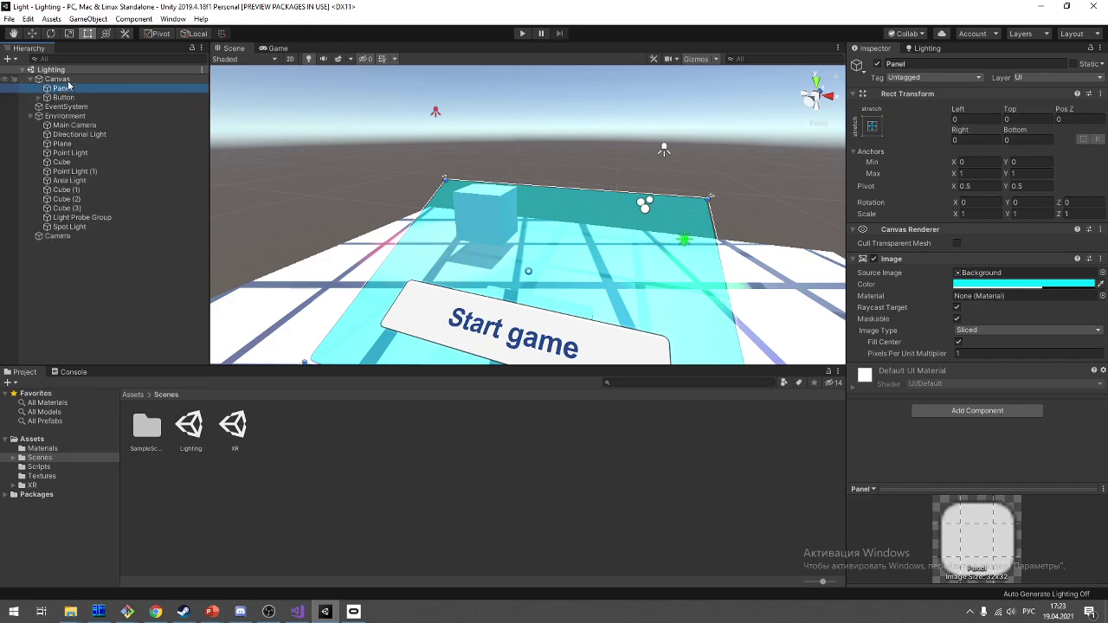
Step: Create a UI > Text child under the Canvas, reading 'New Text'
{"action": "left_click", "coordinate": [68, 79]}
{"action": "right_click", "coordinate": [69, 78]}
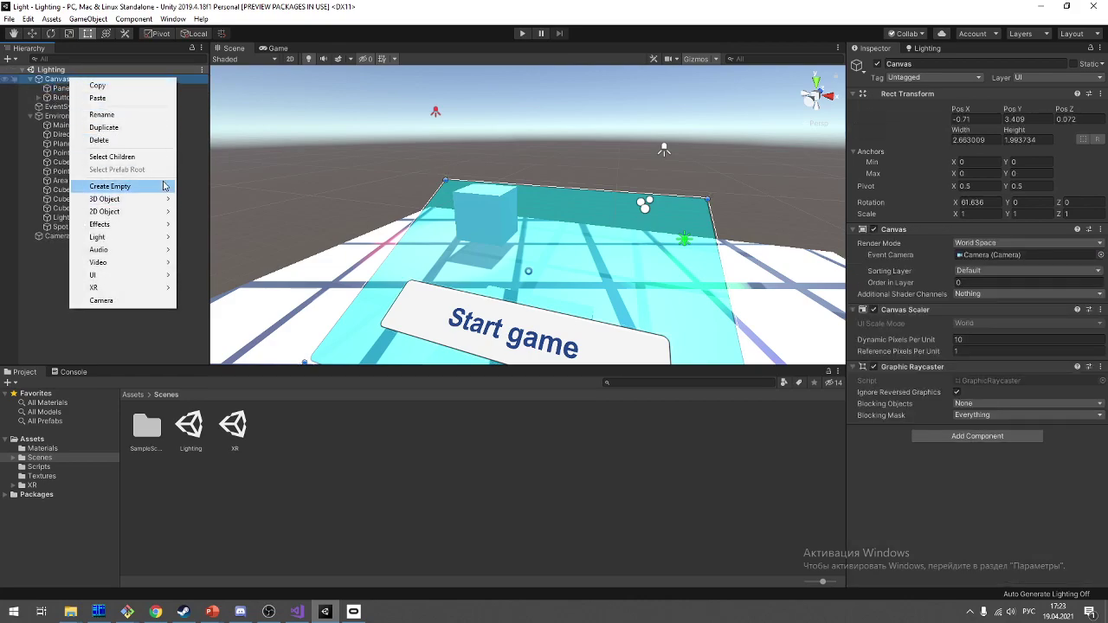
{"action": "mouse_move", "coordinate": [157, 275]}
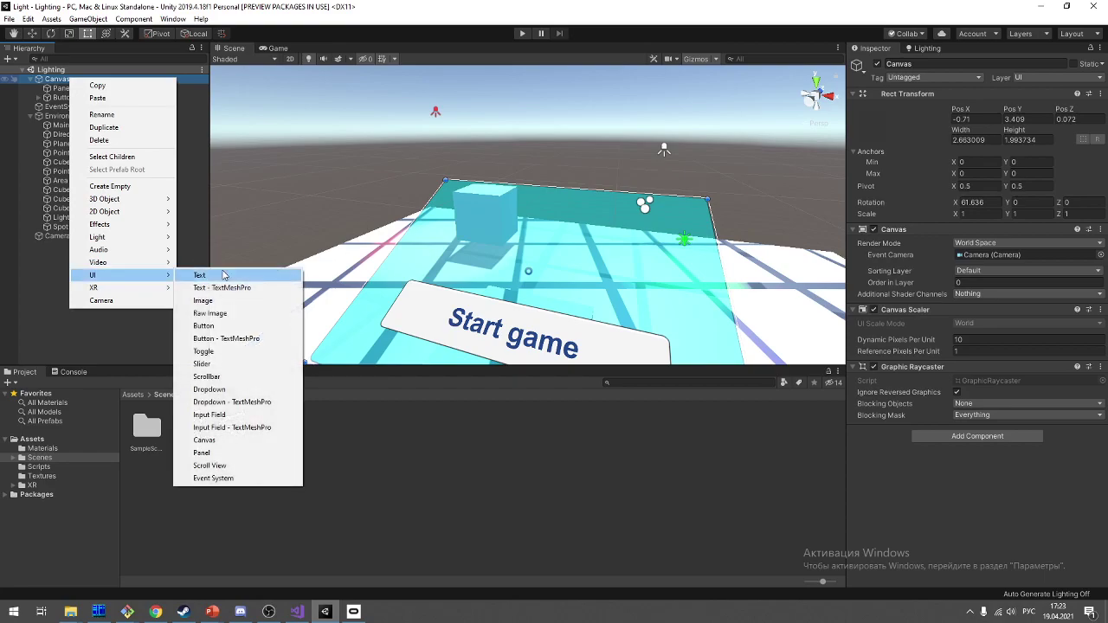
{"action": "left_click", "coordinate": [222, 276]}
{"action": "scroll", "coordinate": [439, 238], "scroll_direction": "down", "scroll_amount": 3}
{"action": "scroll", "coordinate": [330, 223], "scroll_direction": "down", "scroll_amount": 2}
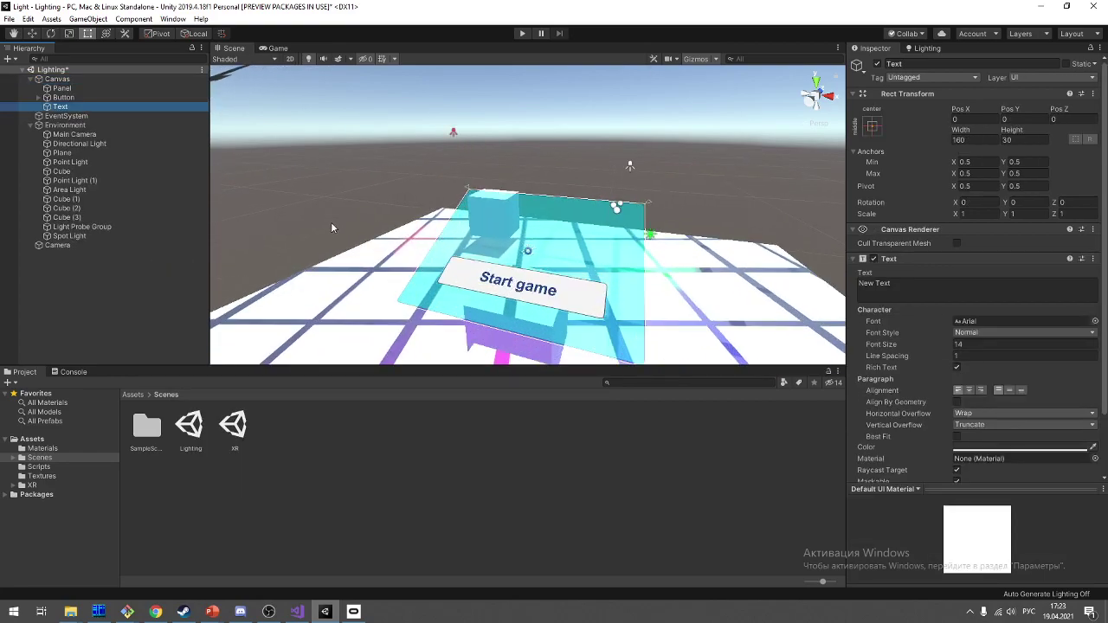
{"action": "scroll", "coordinate": [347, 223], "scroll_direction": "down", "scroll_amount": 3}
{"action": "scroll", "coordinate": [363, 221], "scroll_direction": "down", "scroll_amount": 3}
{"action": "scroll", "coordinate": [366, 223], "scroll_direction": "down", "scroll_amount": 2}
{"action": "scroll", "coordinate": [366, 221], "scroll_direction": "down", "scroll_amount": 2}
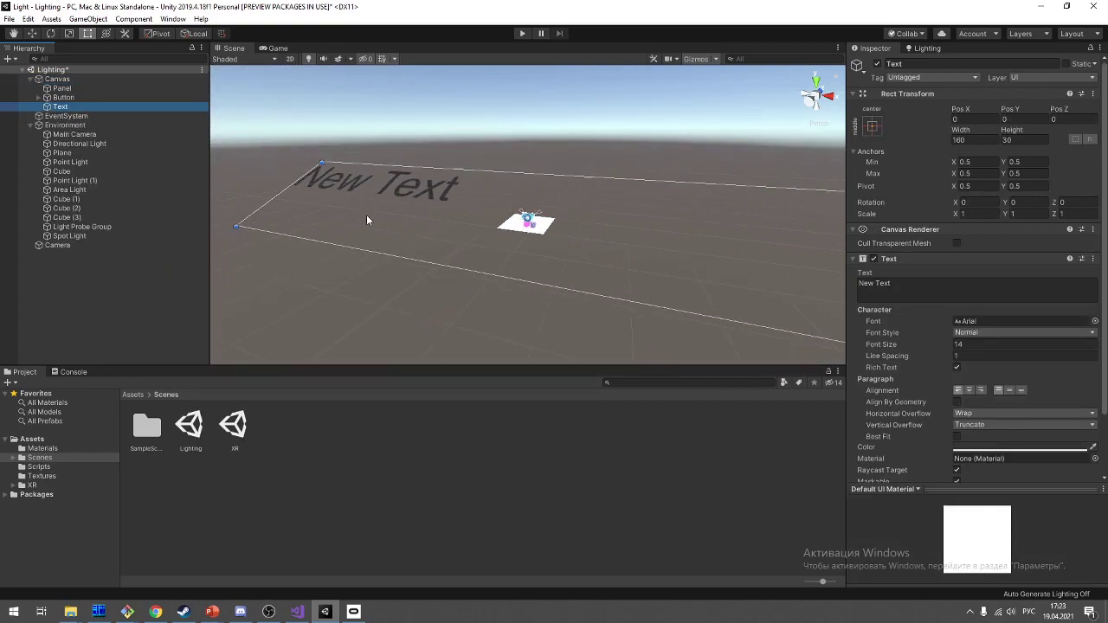
{"action": "scroll", "coordinate": [529, 231], "scroll_direction": "down", "scroll_amount": 2}
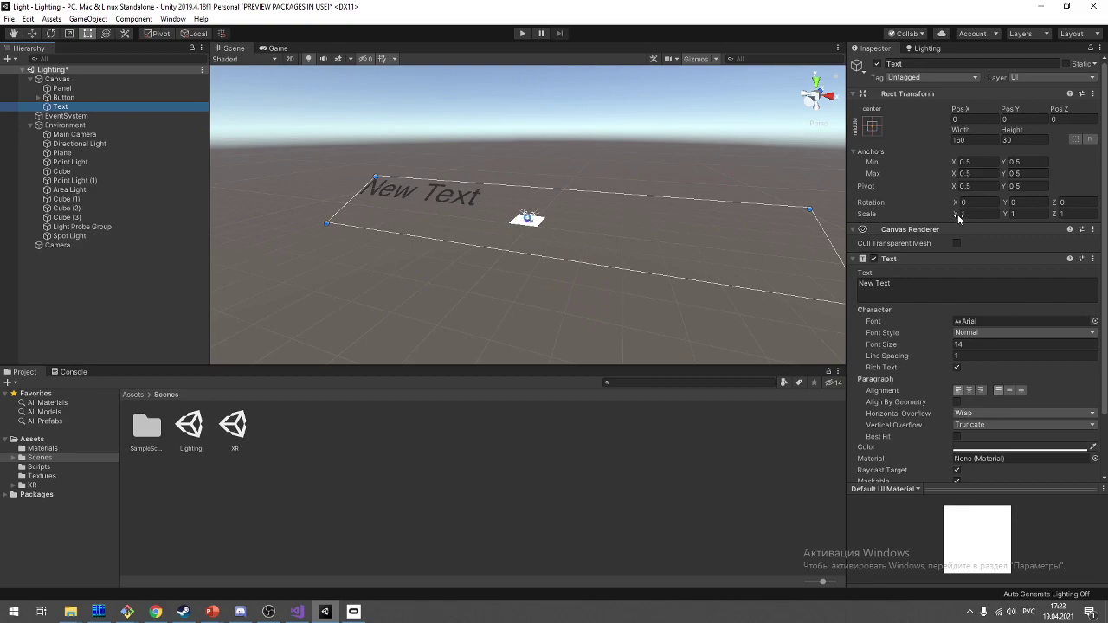
Step: Shrink the New Text object uniformly with the Scale tool
{"action": "left_click", "coordinate": [106, 33]}
{"action": "left_click", "coordinate": [88, 33]}
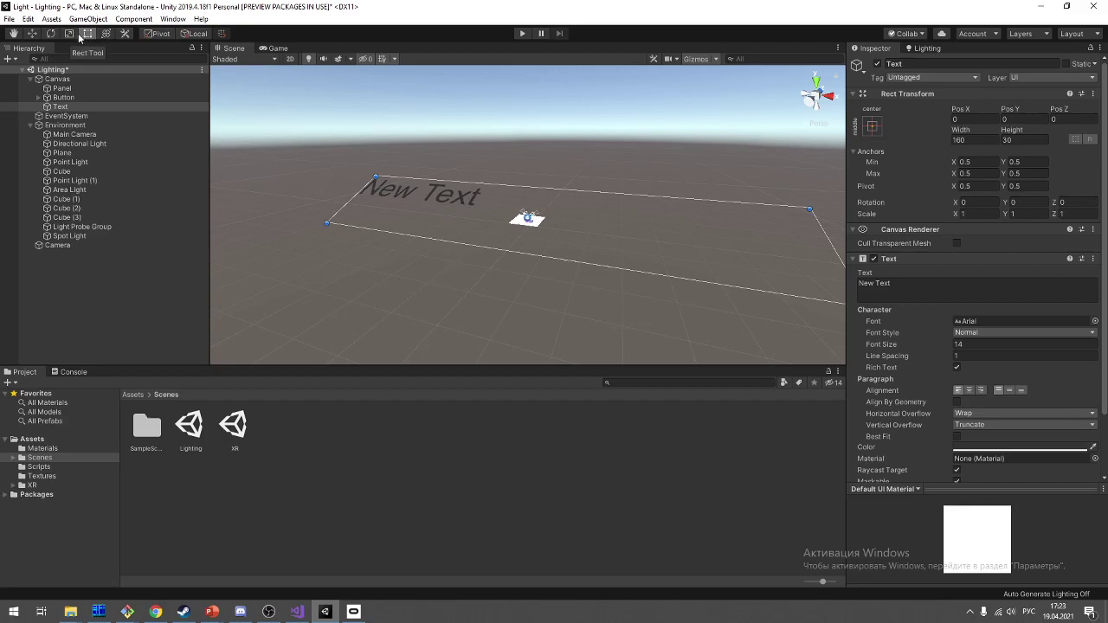
{"action": "left_click", "coordinate": [69, 32]}
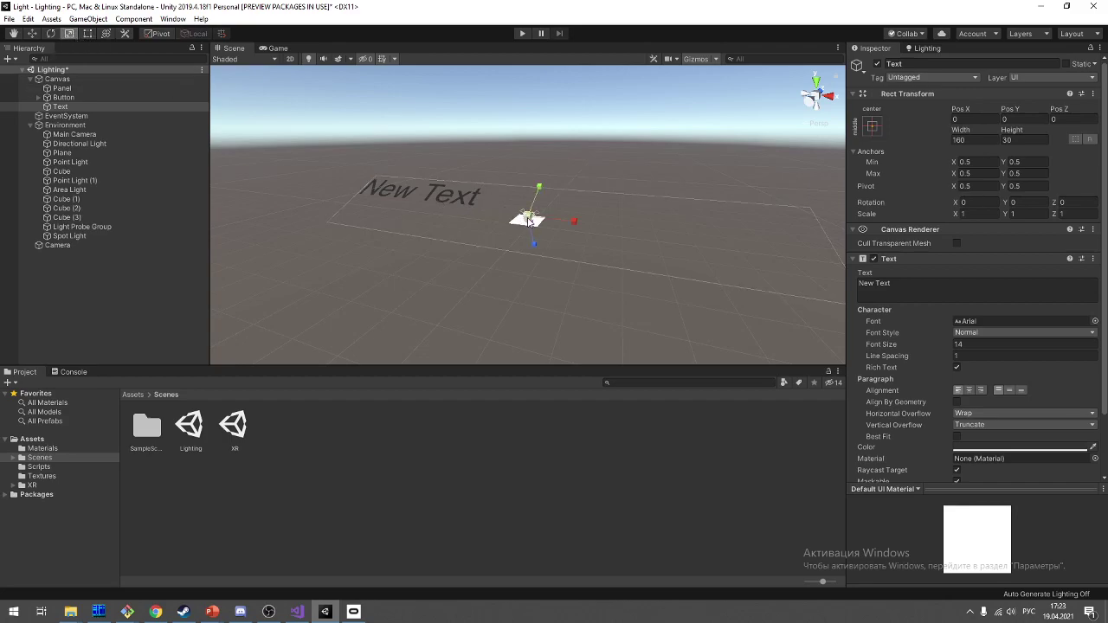
{"action": "mouse_move", "coordinate": [520, 221]}
{"action": "left_mouse_down"}
{"action": "mouse_move", "coordinate": [456, 232]}
{"action": "mouse_move", "coordinate": [521, 220]}
{"action": "left_mouse_up"}
{"action": "scroll", "coordinate": [534, 223], "scroll_direction": "up", "scroll_amount": 3}
{"action": "scroll", "coordinate": [530, 218], "scroll_direction": "up", "scroll_amount": 5}
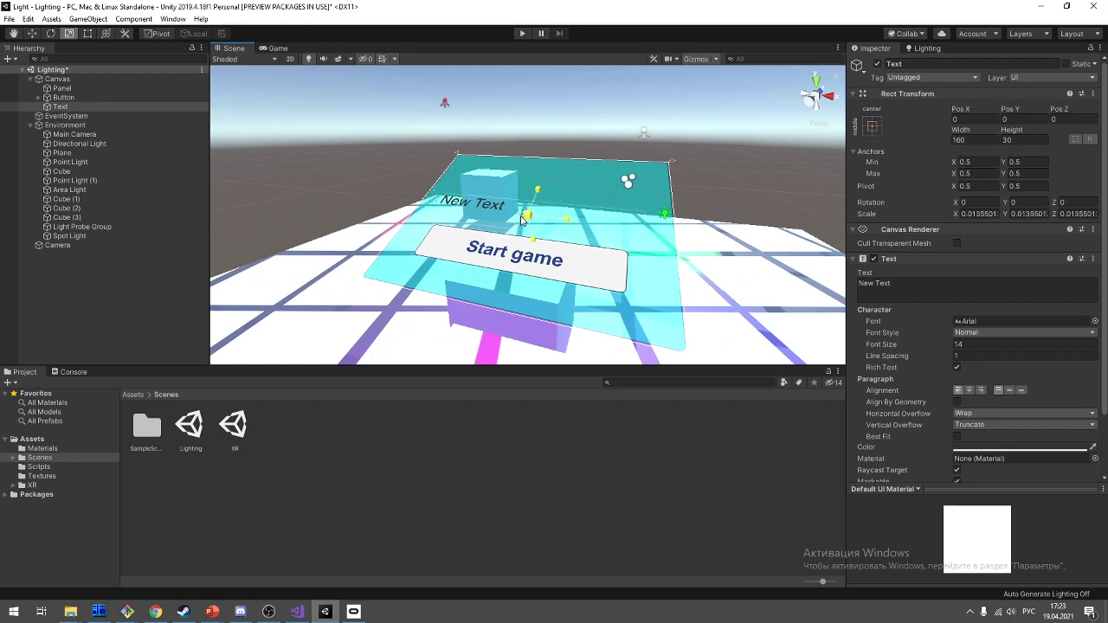
Step: Centre the New Text paragraph and move the label up above the Start game button
{"action": "left_click", "coordinate": [88, 33]}
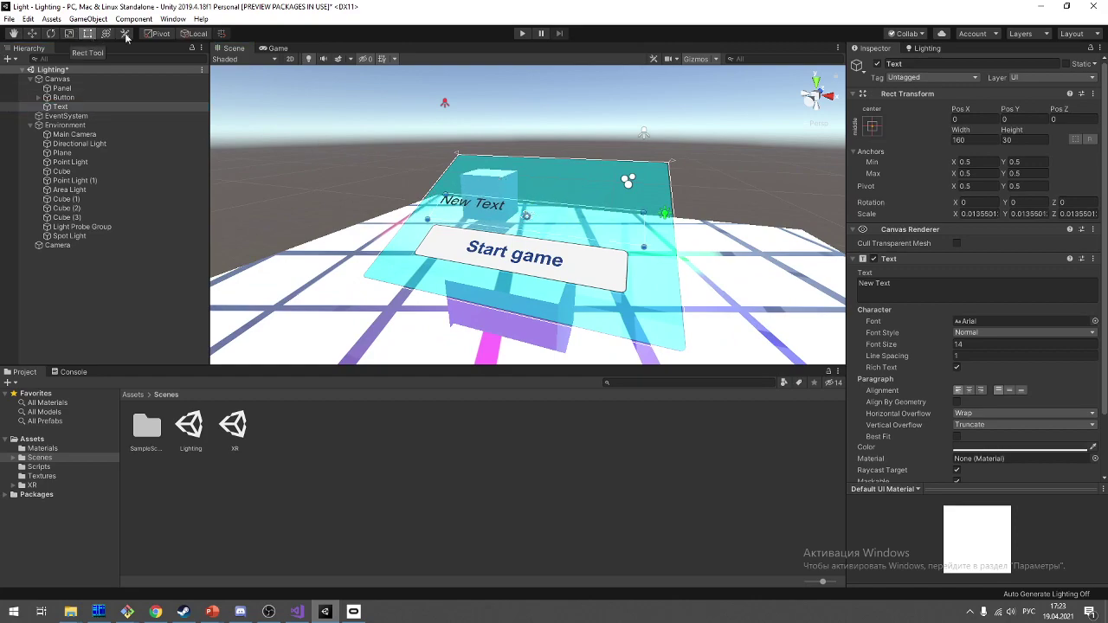
{"action": "left_click", "coordinate": [969, 390]}
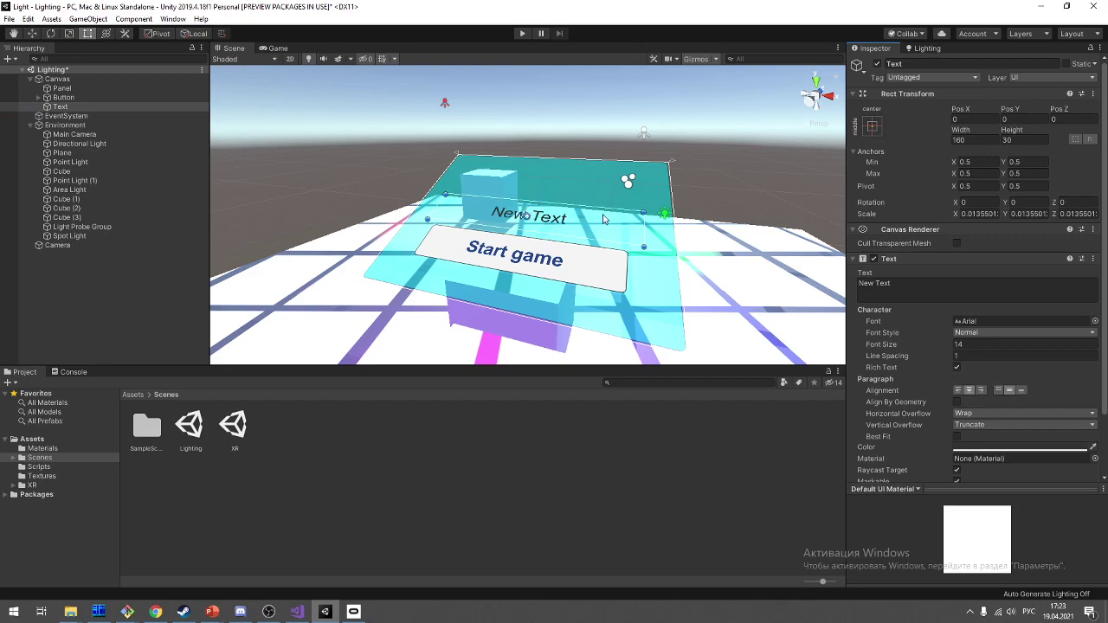
{"action": "left_click_drag", "start_coordinate": [603, 219], "coordinate": [608, 188]}
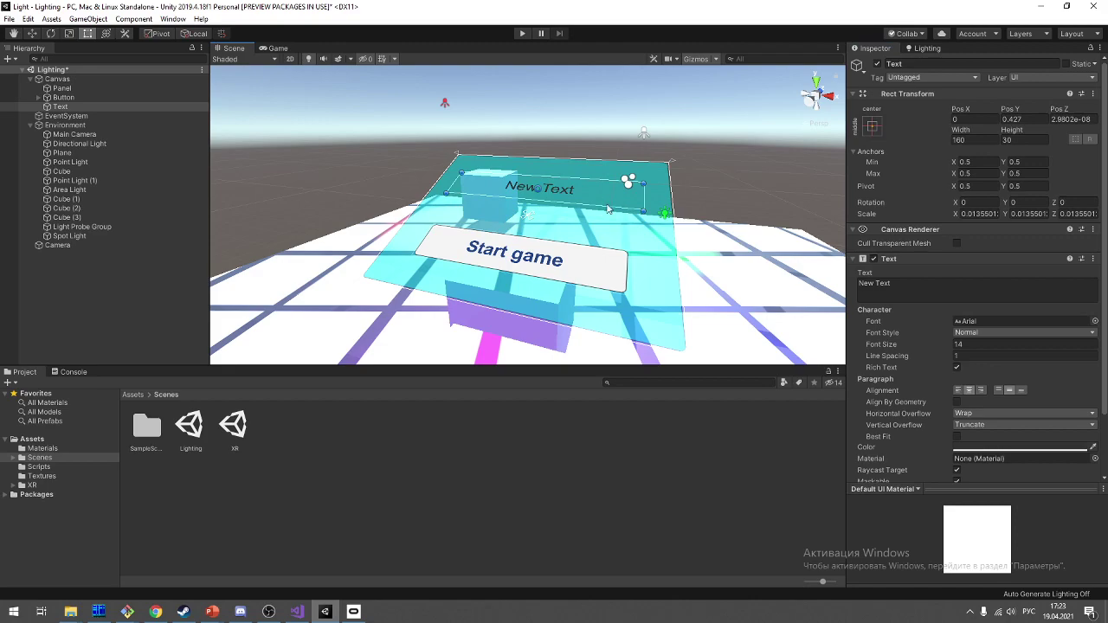
{"action": "left_click_drag", "start_coordinate": [608, 209], "coordinate": [608, 232]}
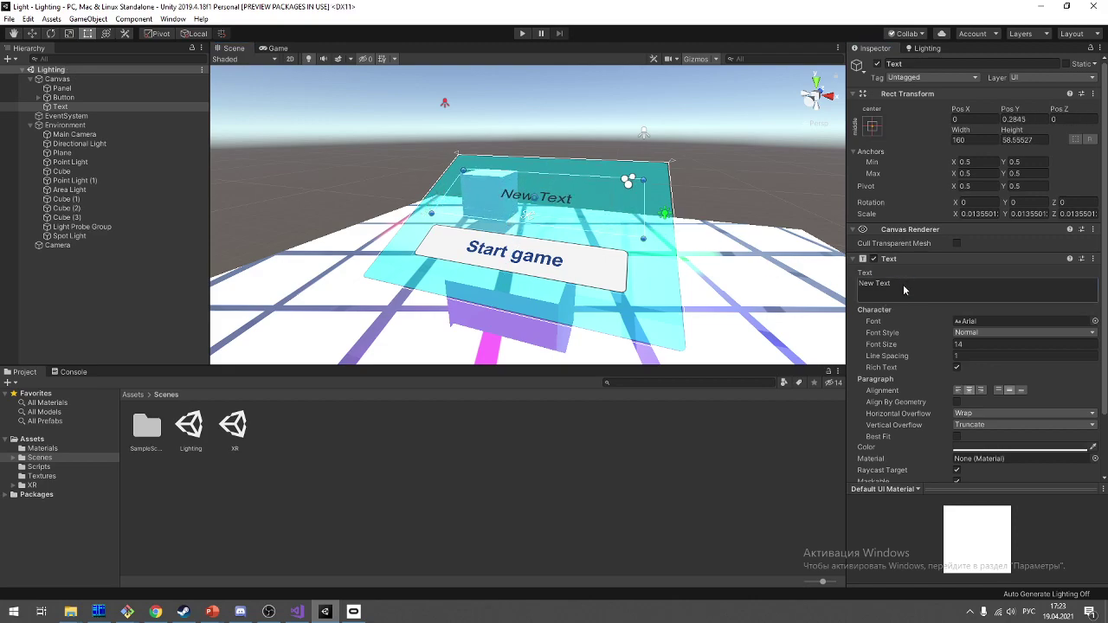
{"action": "scroll", "coordinate": [546, 180], "scroll_direction": "up", "scroll_amount": 5}
{"action": "mouse_move", "coordinate": [542, 164]}
{"action": "middle_mouse_down"}
{"action": "mouse_move", "coordinate": [569, 190]}
{"action": "mouse_move", "coordinate": [528, 173]}
{"action": "middle_mouse_up"}
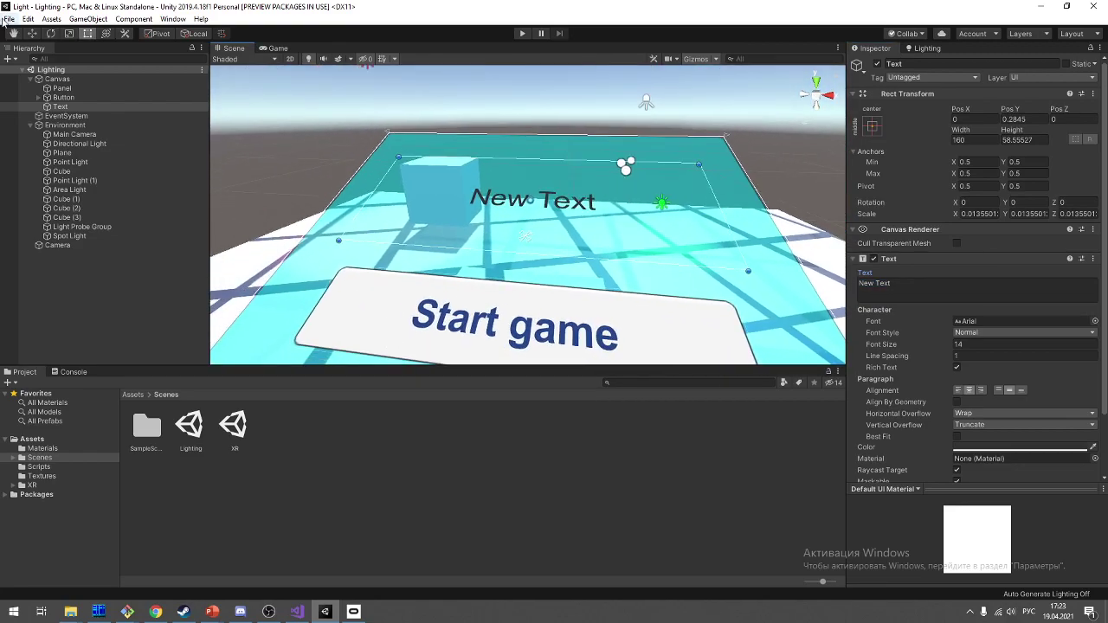
{"action": "mouse_move", "coordinate": [646, 220]}
{"action": "left_mouse_down", "text": "alt"}
{"action": "mouse_move", "coordinate": [644, 139]}
{"action": "mouse_move", "coordinate": [645, 190]}
{"action": "left_mouse_up", "text": "alt"}
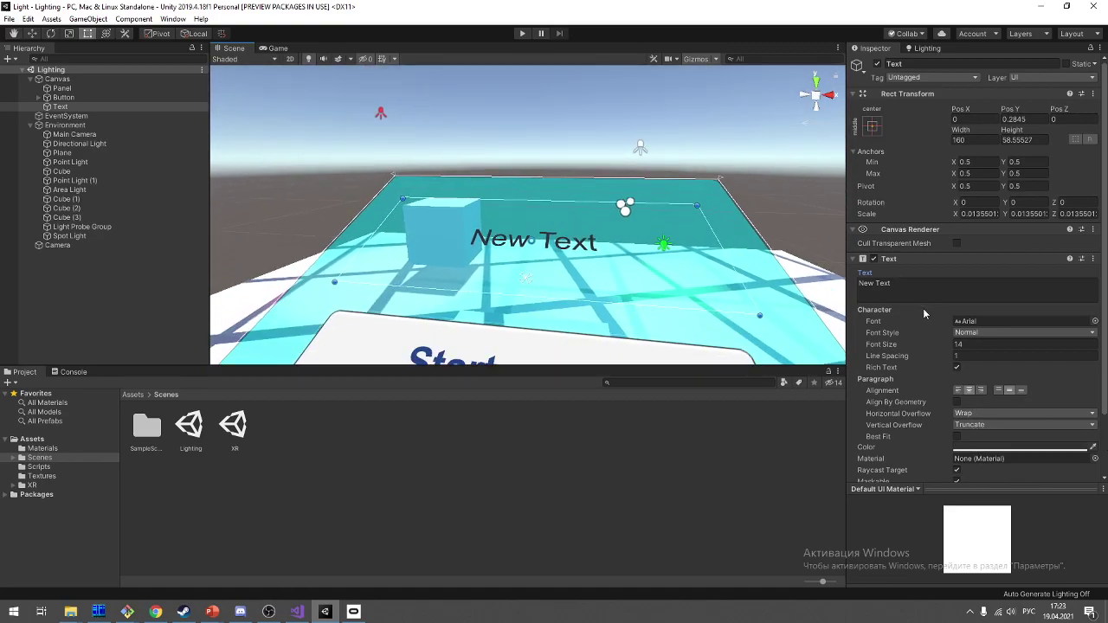
{"action": "scroll", "coordinate": [924, 333], "scroll_direction": "down", "scroll_amount": 2}
Step: Lighten the New Text colour to grey A6A6A6
{"action": "left_click", "coordinate": [995, 378]}
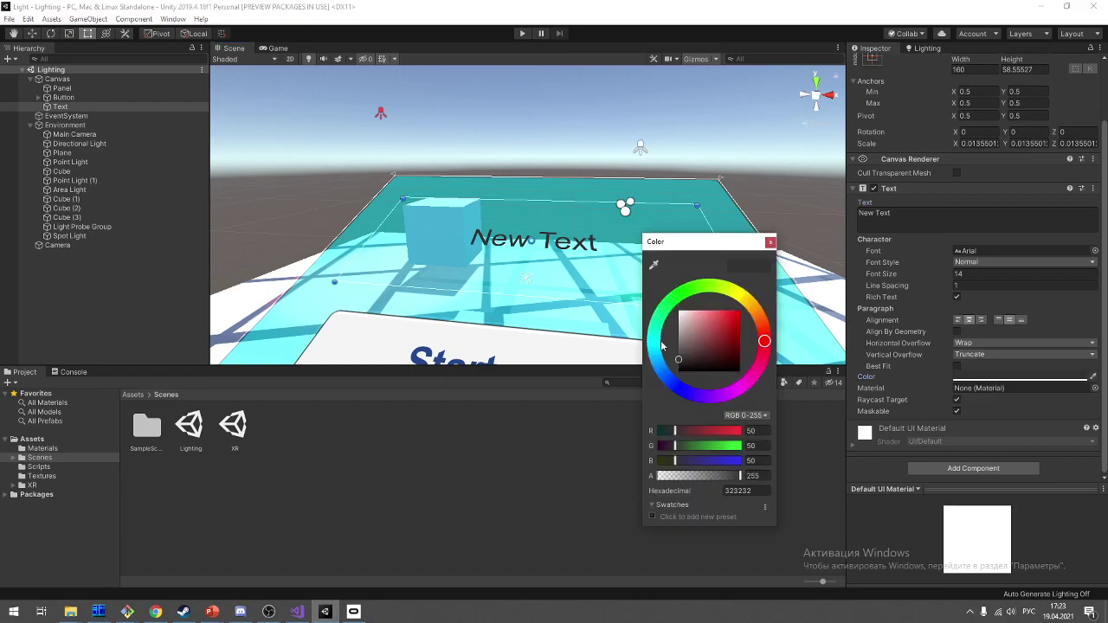
{"action": "left_click_drag", "start_coordinate": [694, 326], "coordinate": [678, 331]}
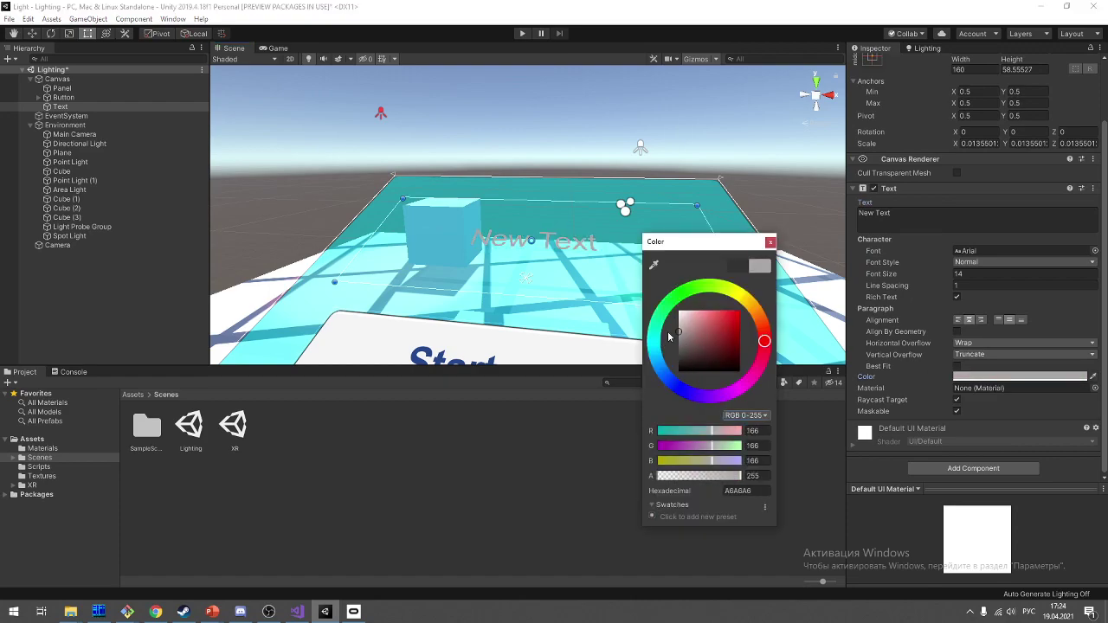
{"action": "left_click", "coordinate": [770, 241]}
{"action": "scroll", "coordinate": [687, 318], "scroll_direction": "up", "scroll_amount": 3}
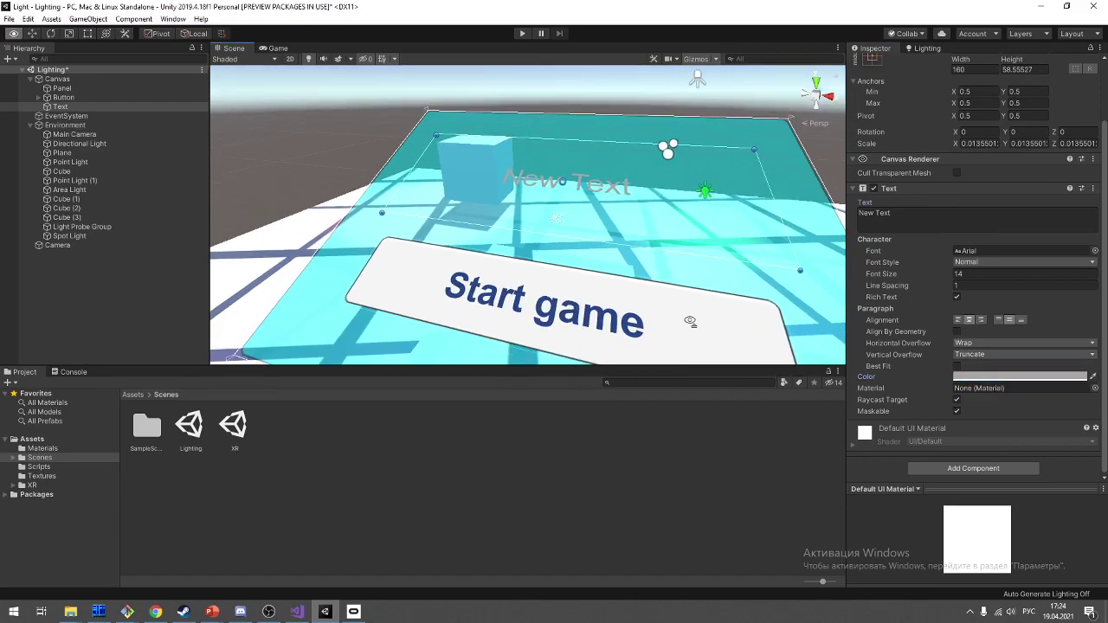
Step: Copy the Start game label's hex text colour 24478C
{"action": "left_click", "coordinate": [581, 319]}
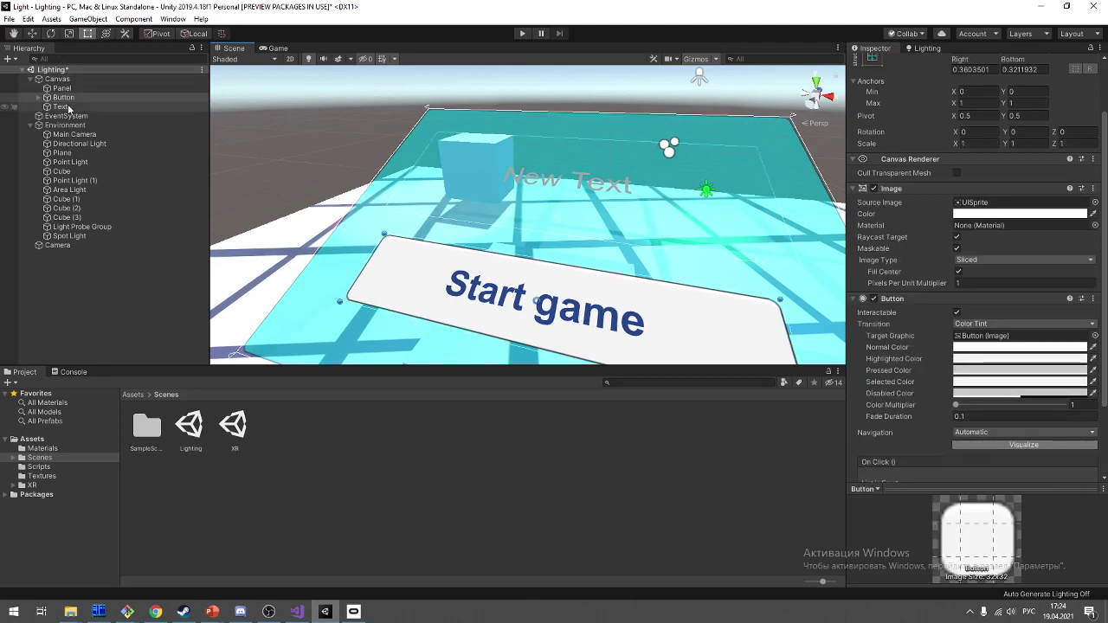
{"action": "left_click", "coordinate": [40, 97]}
{"action": "left_click", "coordinate": [40, 98]}
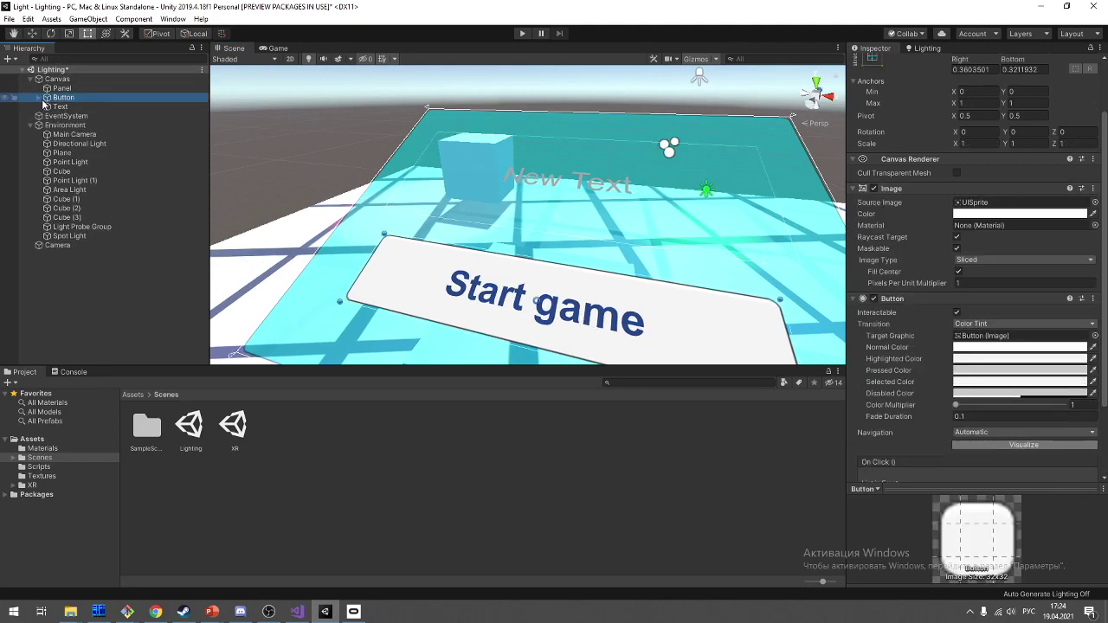
{"action": "left_click", "coordinate": [35, 98]}
{"action": "left_click", "coordinate": [67, 106]}
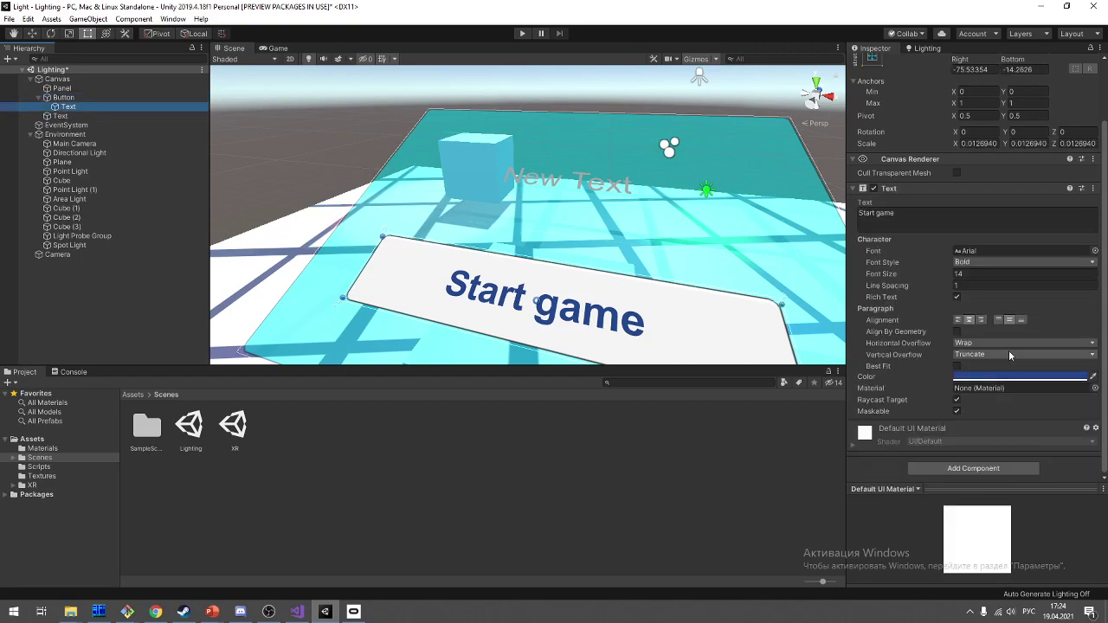
{"action": "left_click", "coordinate": [1012, 377]}
{"action": "left_click", "coordinate": [760, 493]}
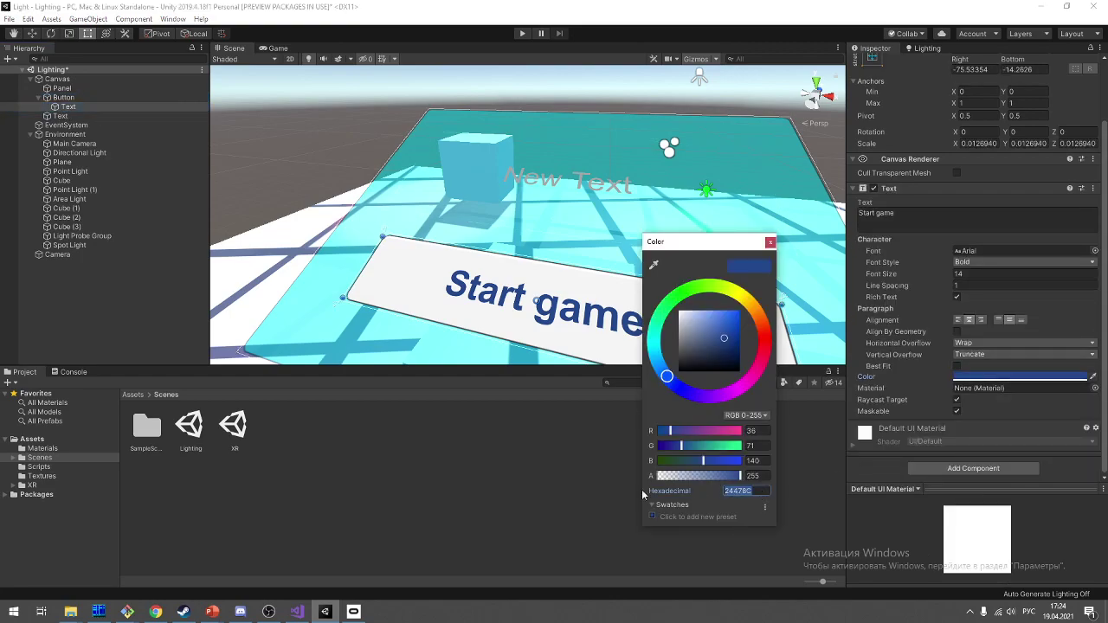
{"action": "left_click", "coordinate": [770, 242]}
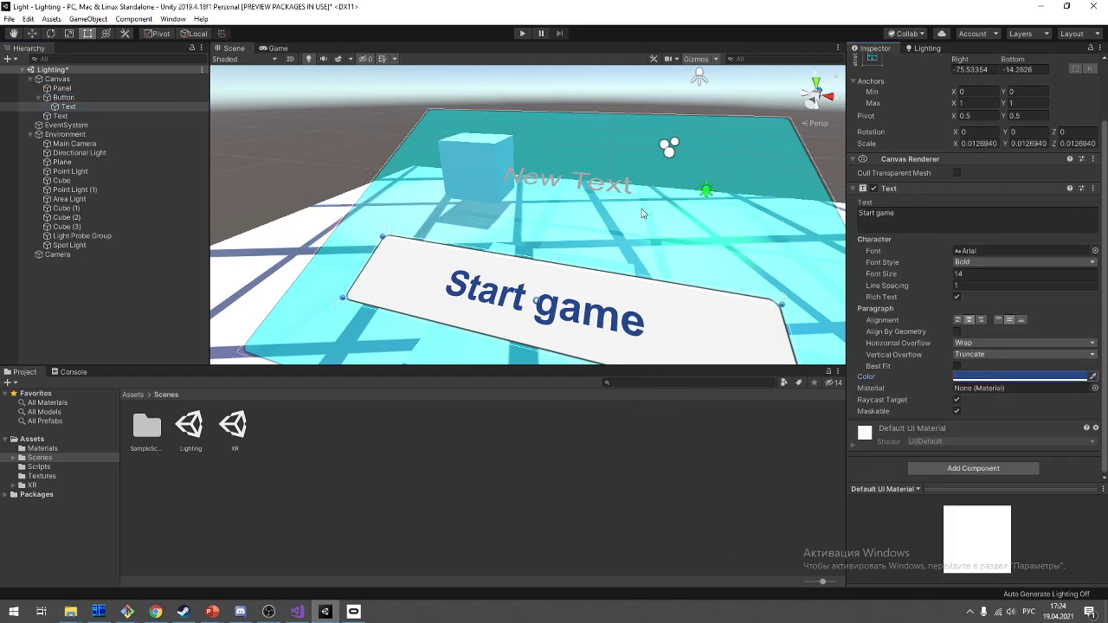
Step: Paste 24478C as the New Text label's colour and frame the label in view
{"action": "left_click", "coordinate": [60, 115]}
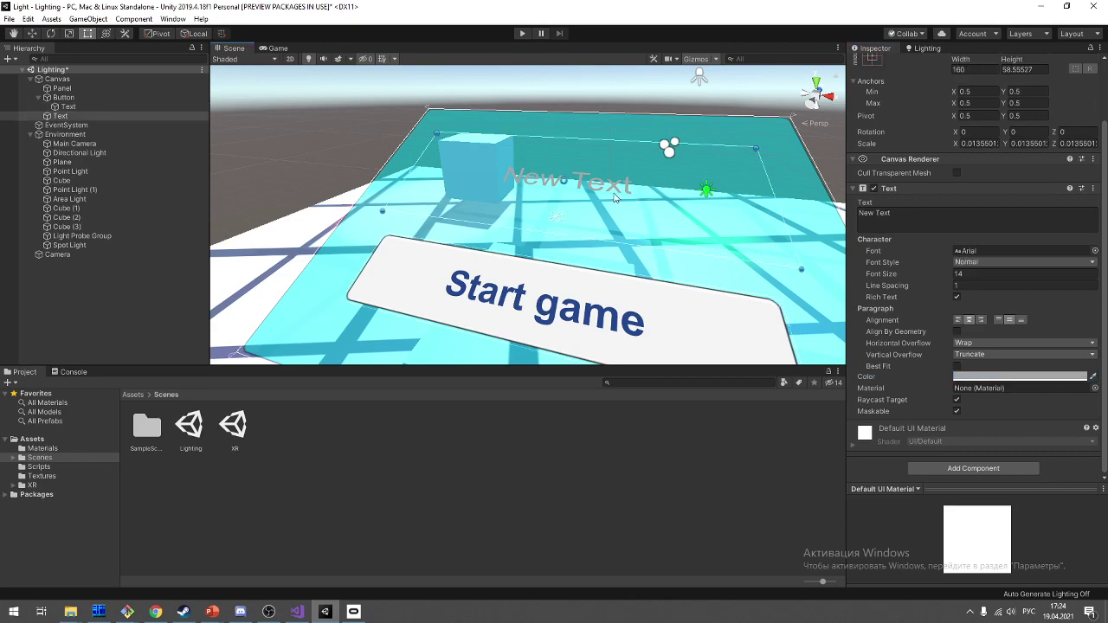
{"action": "left_click", "coordinate": [1045, 376]}
{"action": "left_click", "coordinate": [746, 491]}
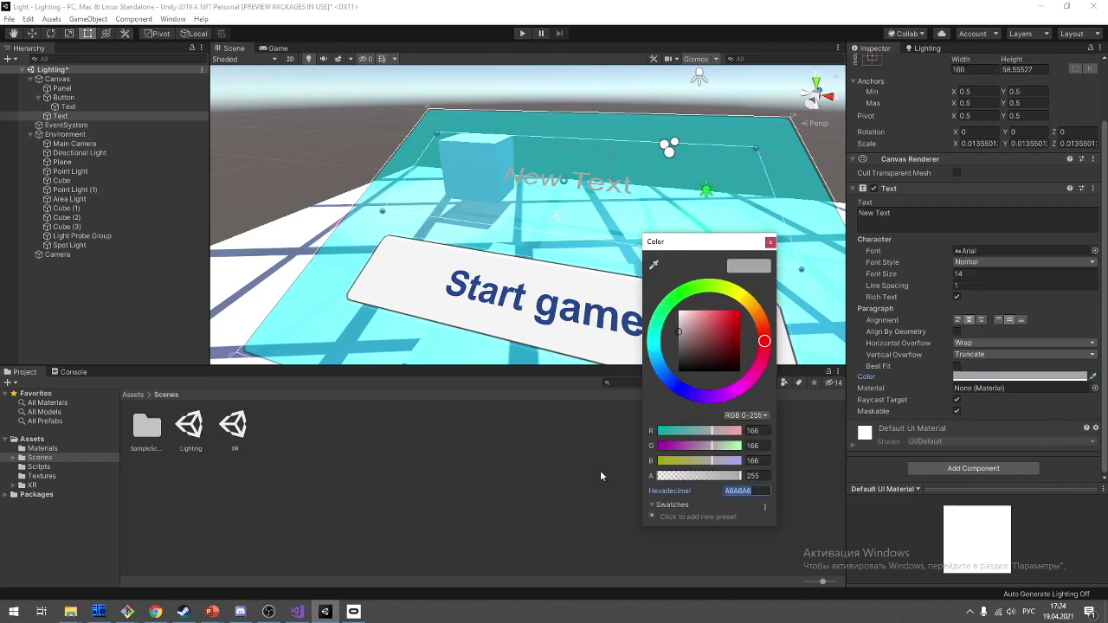
{"action": "type", "text": "24478C"}
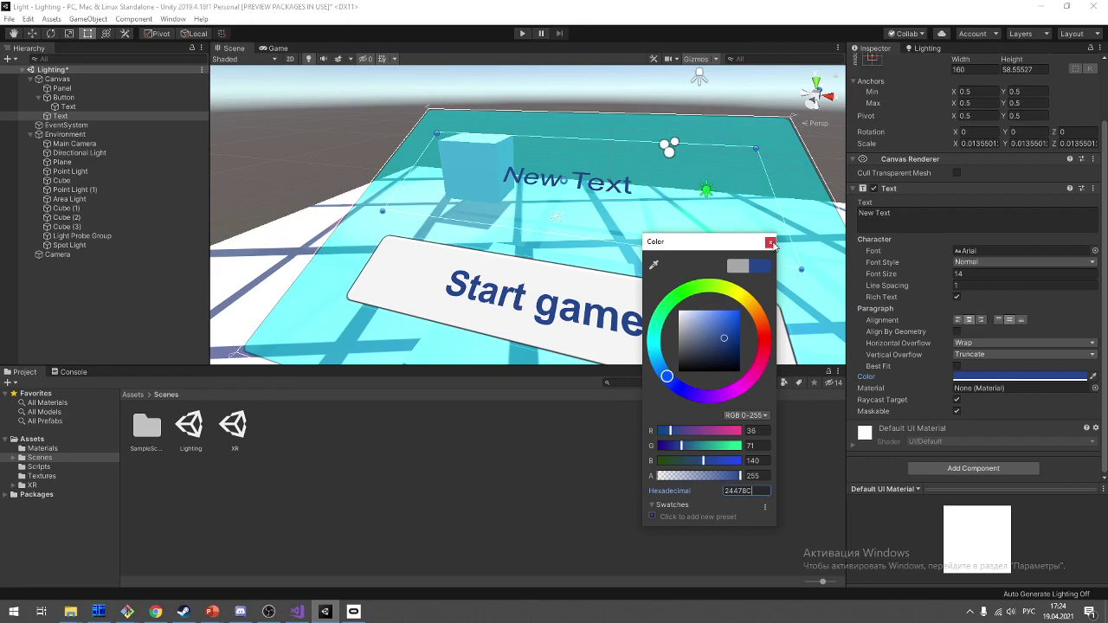
{"action": "left_click", "coordinate": [770, 242]}
{"action": "right_click_drag", "start_coordinate": [762, 259], "coordinate": [694, 170]}
{"action": "key", "text": "f"}
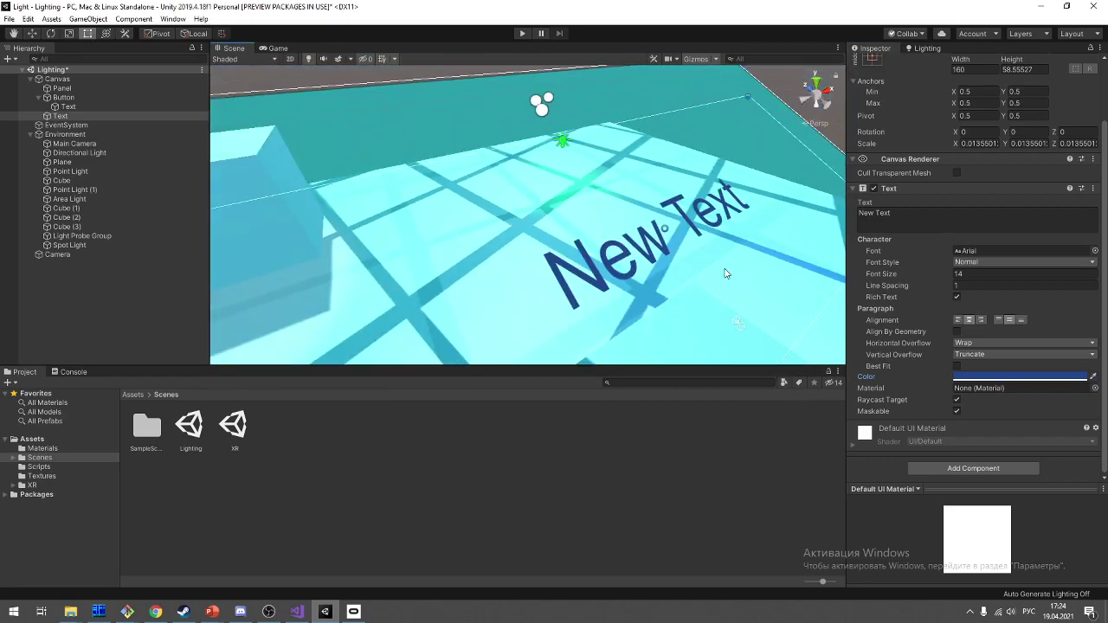
{"action": "scroll", "coordinate": [695, 170], "scroll_direction": "down", "scroll_amount": 5}
{"action": "scroll", "coordinate": [682, 257], "scroll_direction": "up", "scroll_amount": 5}
{"action": "mouse_move", "coordinate": [682, 257]}
{"action": "left_mouse_down", "text": "alt"}
{"action": "mouse_move", "coordinate": [527, 212]}
{"action": "mouse_move", "coordinate": [718, 329]}
{"action": "left_mouse_up", "text": "alt"}
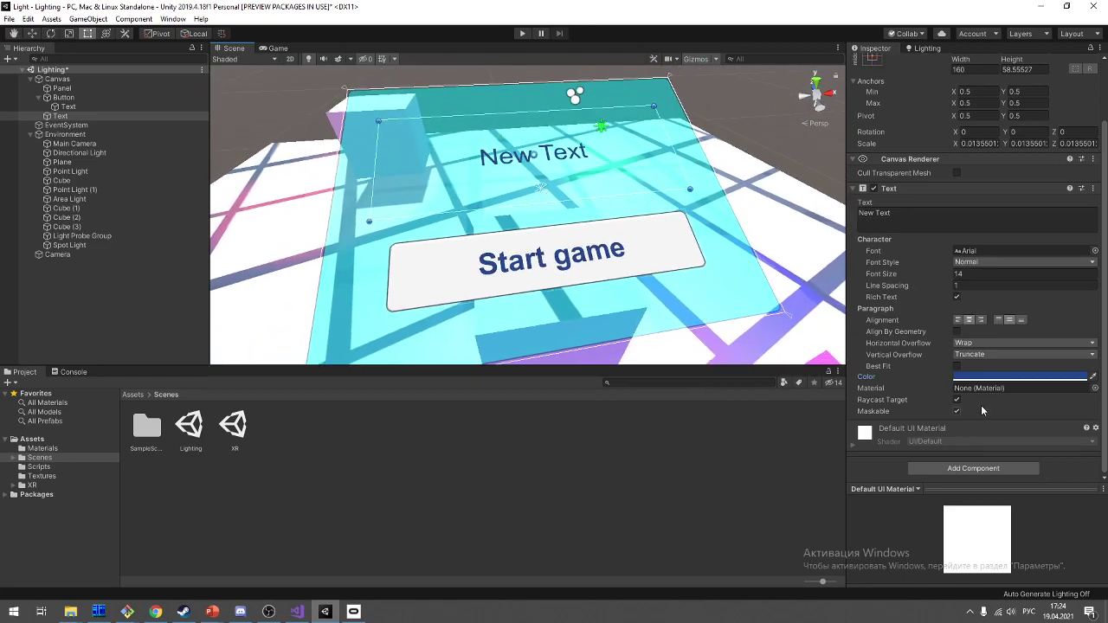
Step: Add a Shadow component to the New Text label
{"action": "left_click", "coordinate": [984, 468]}
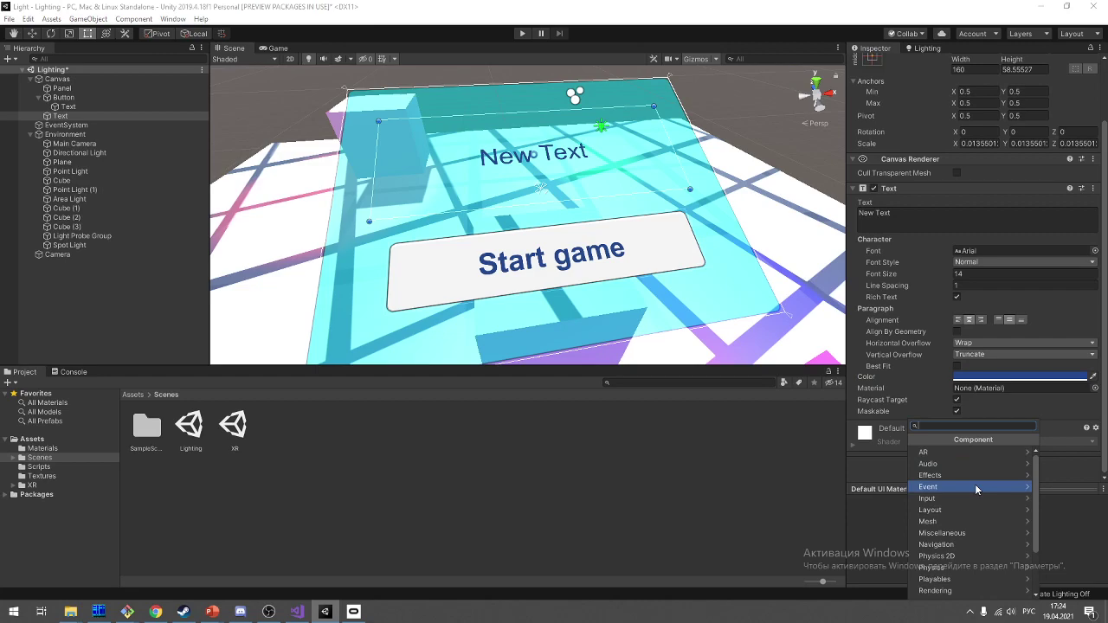
{"action": "left_click", "coordinate": [974, 483]}
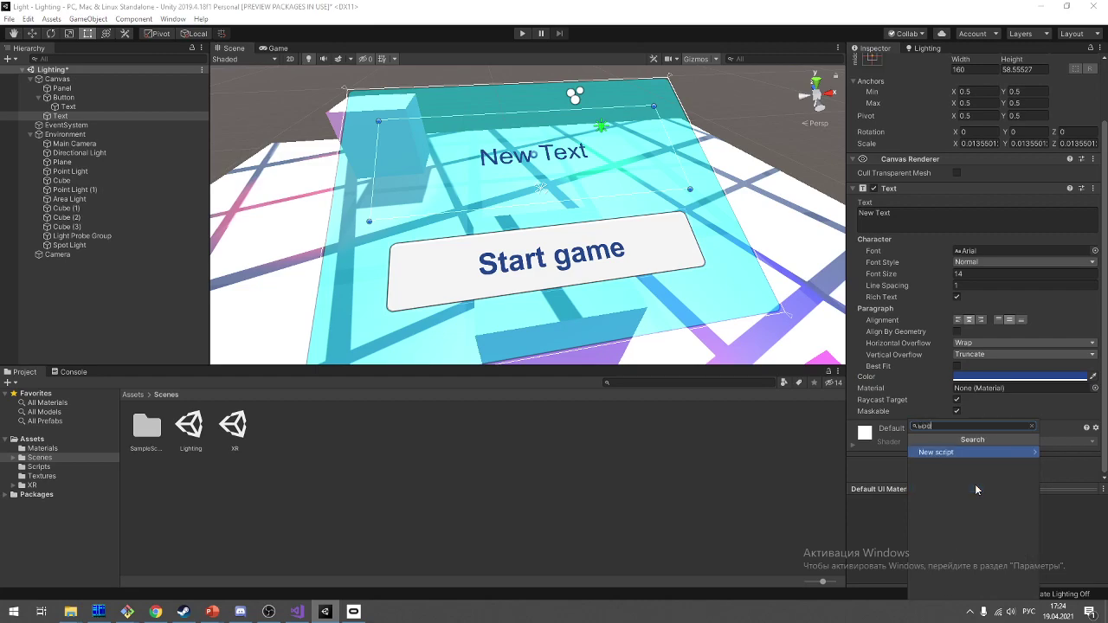
{"action": "key", "text": "Left"}
{"action": "type", "text": "shadow"}
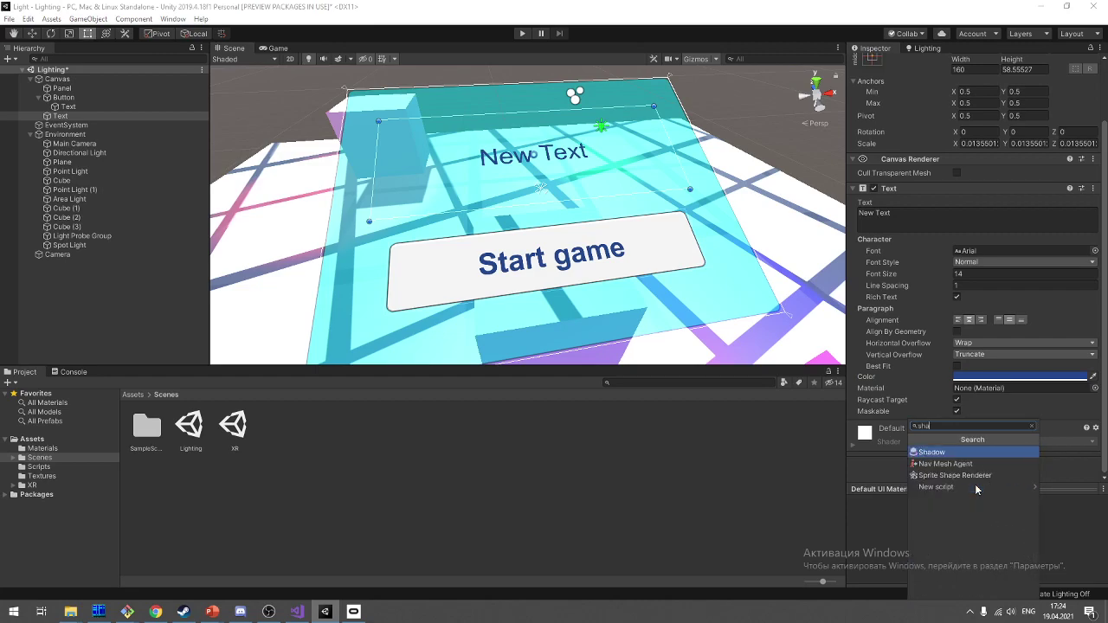
{"action": "key", "text": "Return"}
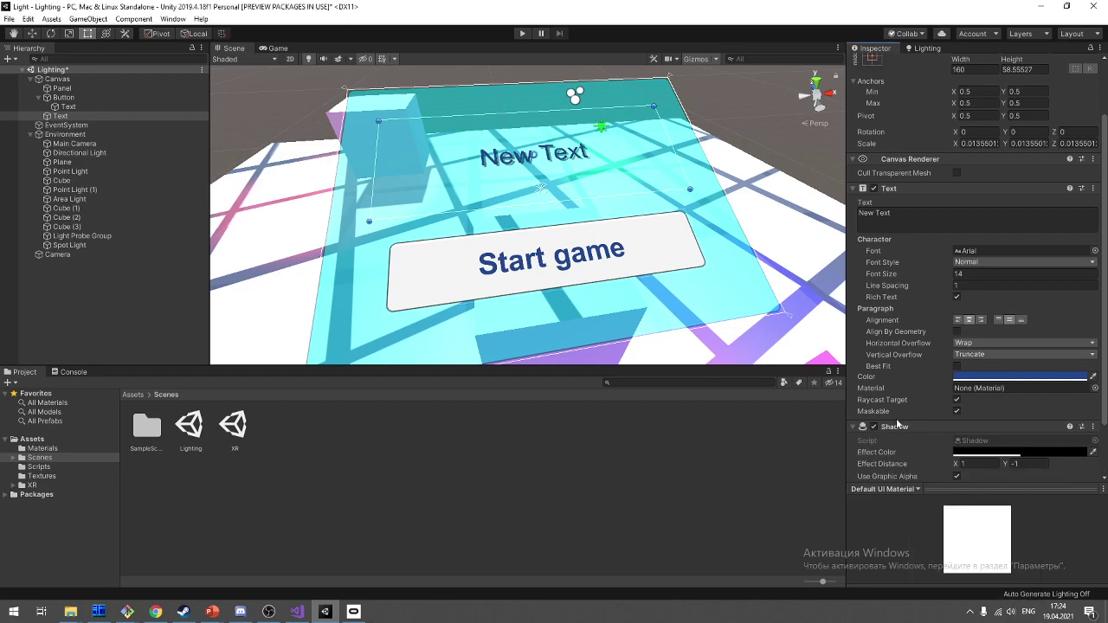
Step: Set the shadow's Effect Color to white FFFFFF
{"action": "left_click", "coordinate": [1039, 452]}
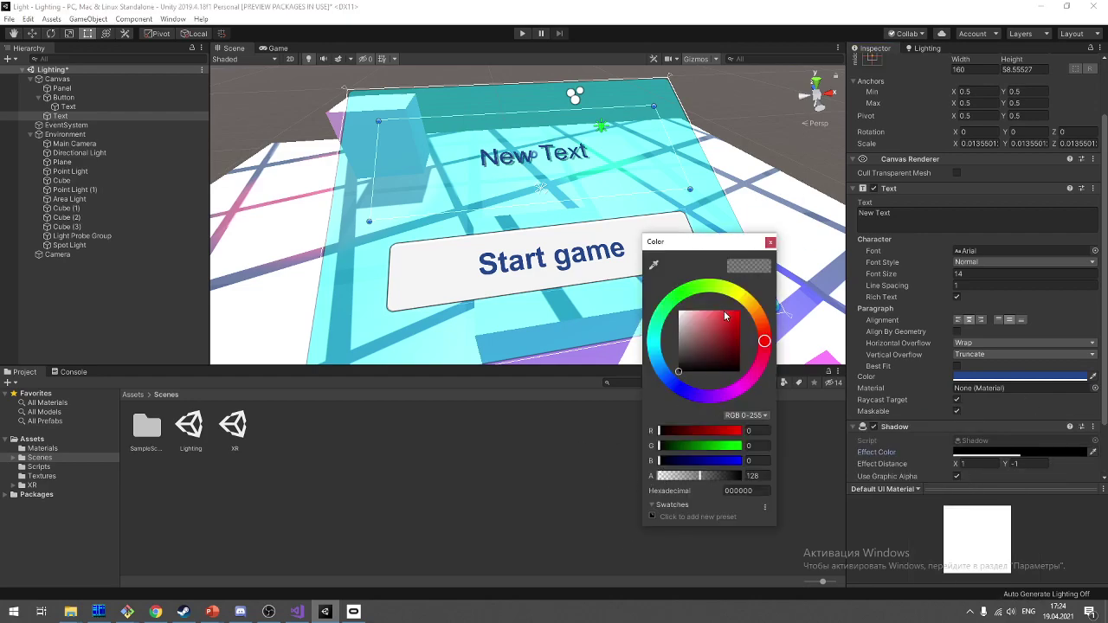
{"action": "left_click", "coordinate": [679, 311]}
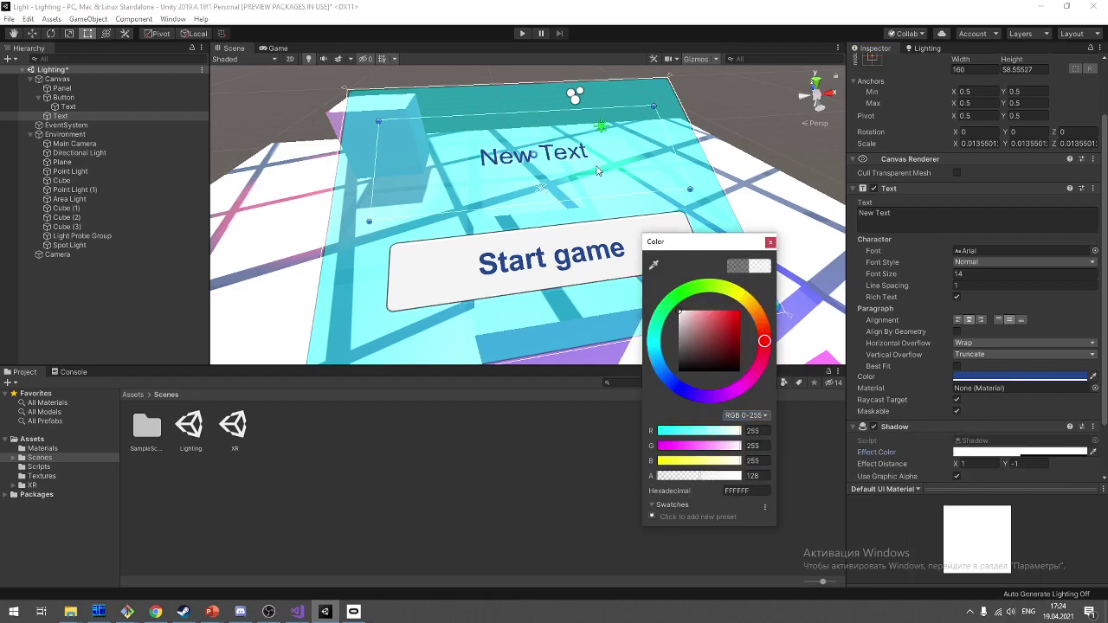
{"action": "left_click", "coordinate": [770, 242]}
{"action": "scroll", "coordinate": [655, 181], "scroll_direction": "up", "scroll_amount": 2}
{"action": "scroll", "coordinate": [658, 184], "scroll_direction": "up", "scroll_amount": 3}
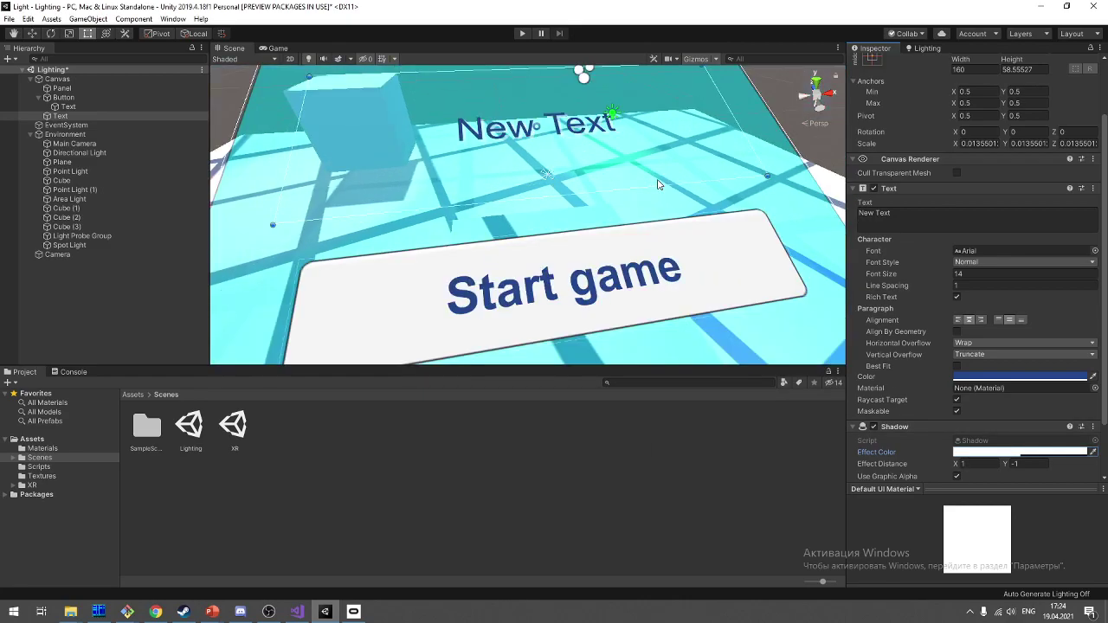
{"action": "scroll", "coordinate": [658, 185], "scroll_direction": "down", "scroll_amount": 3}
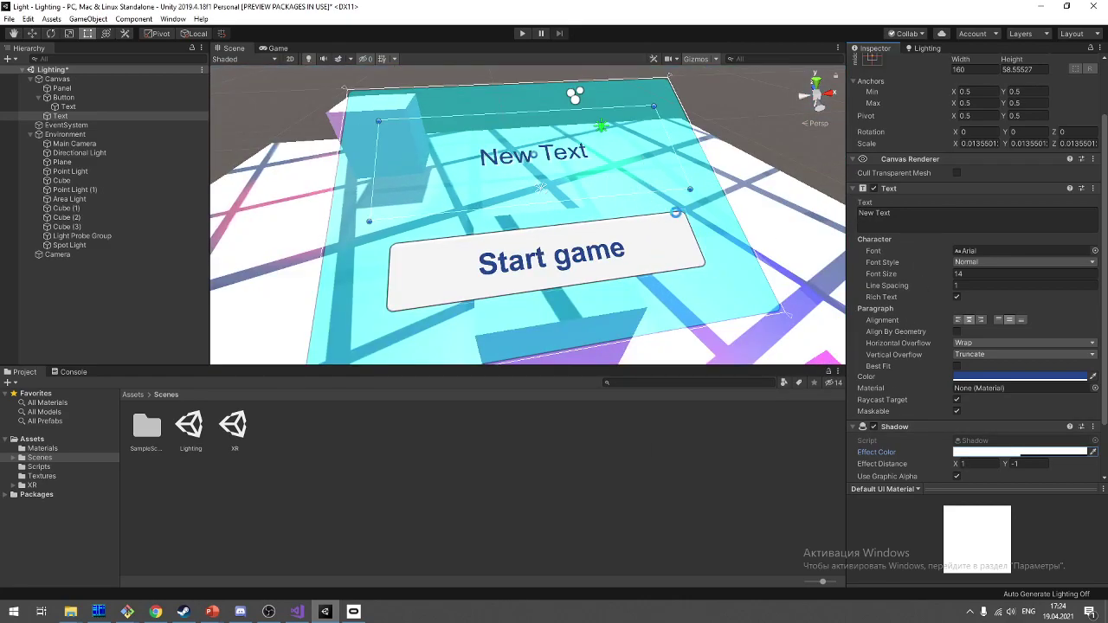
Step: Set the New Text label's Font Style to Bold and save the scene
{"action": "left_click", "coordinate": [541, 268]}
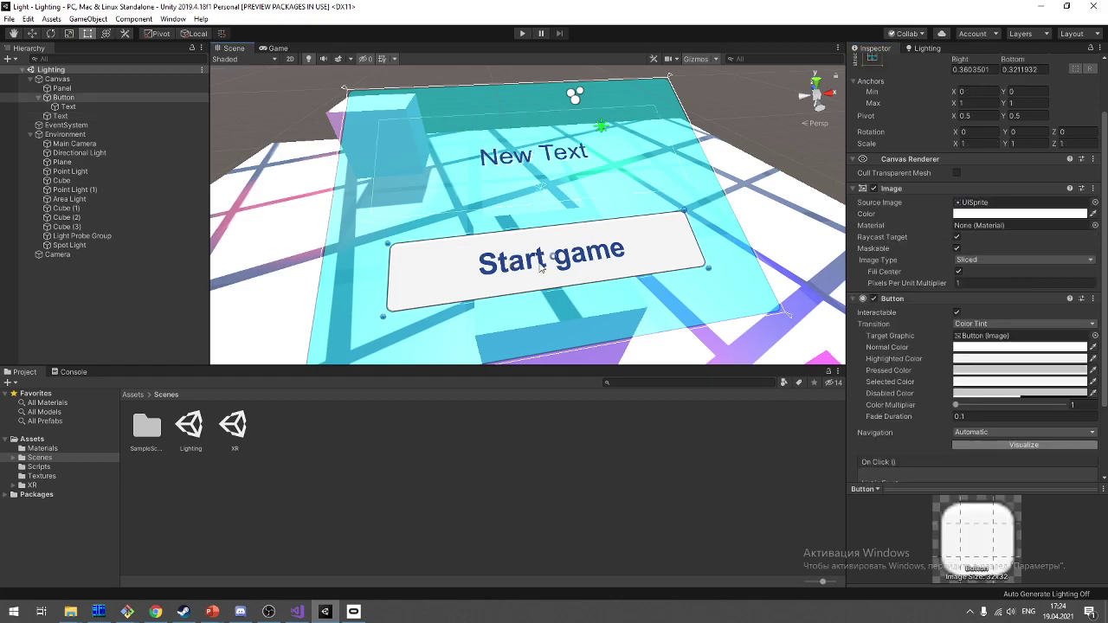
{"action": "scroll", "coordinate": [995, 346], "scroll_direction": "down", "scroll_amount": 3}
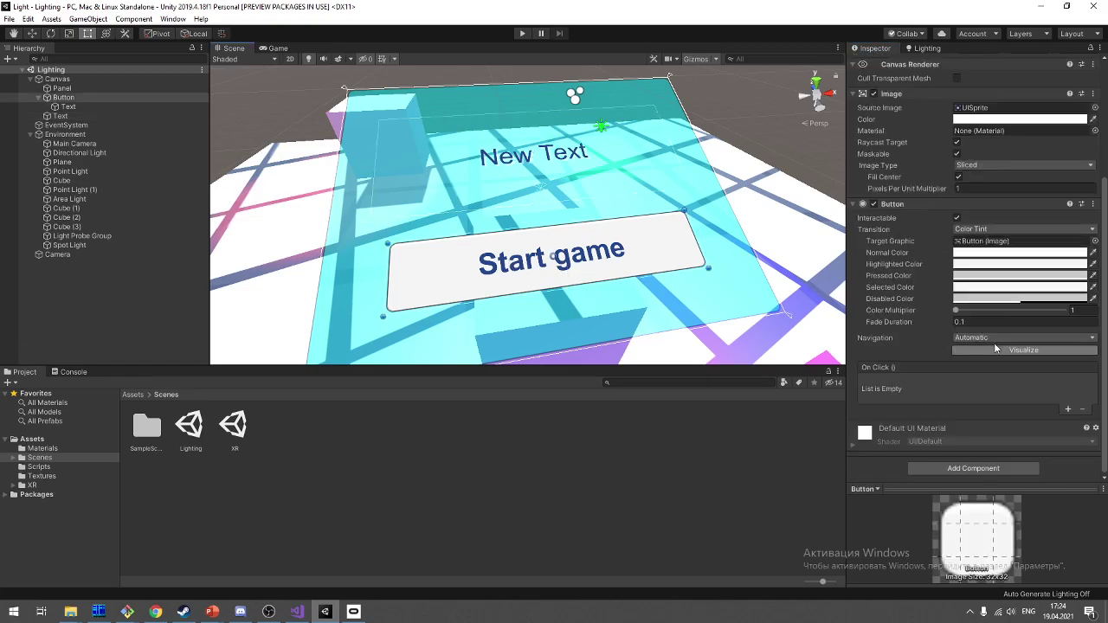
{"action": "left_click", "coordinate": [58, 108]}
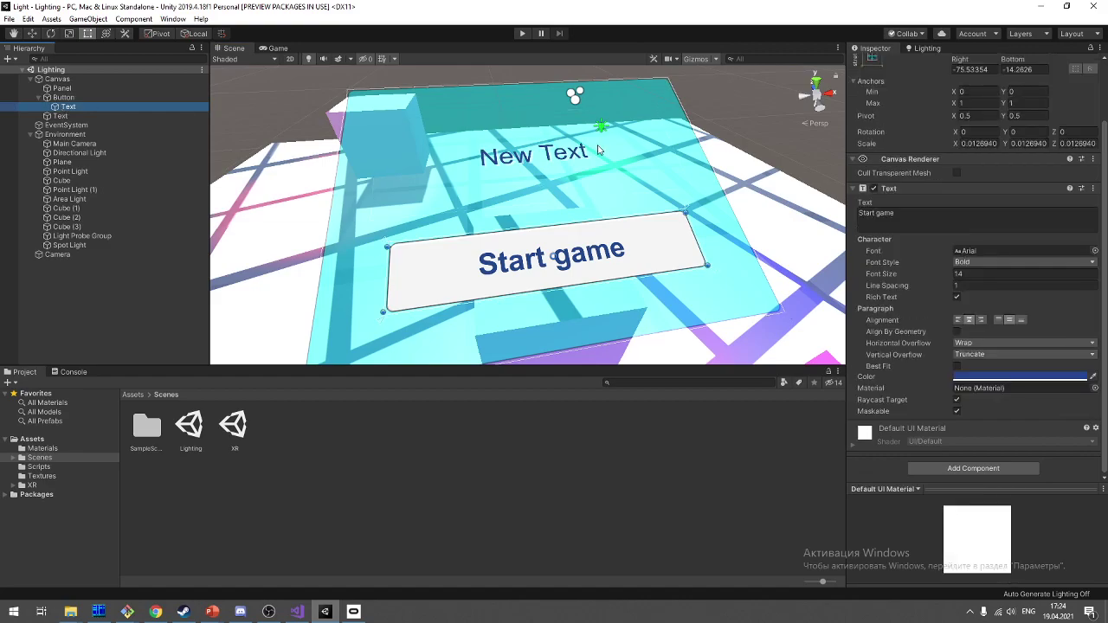
{"action": "left_click", "coordinate": [64, 97]}
{"action": "left_click", "coordinate": [557, 160]}
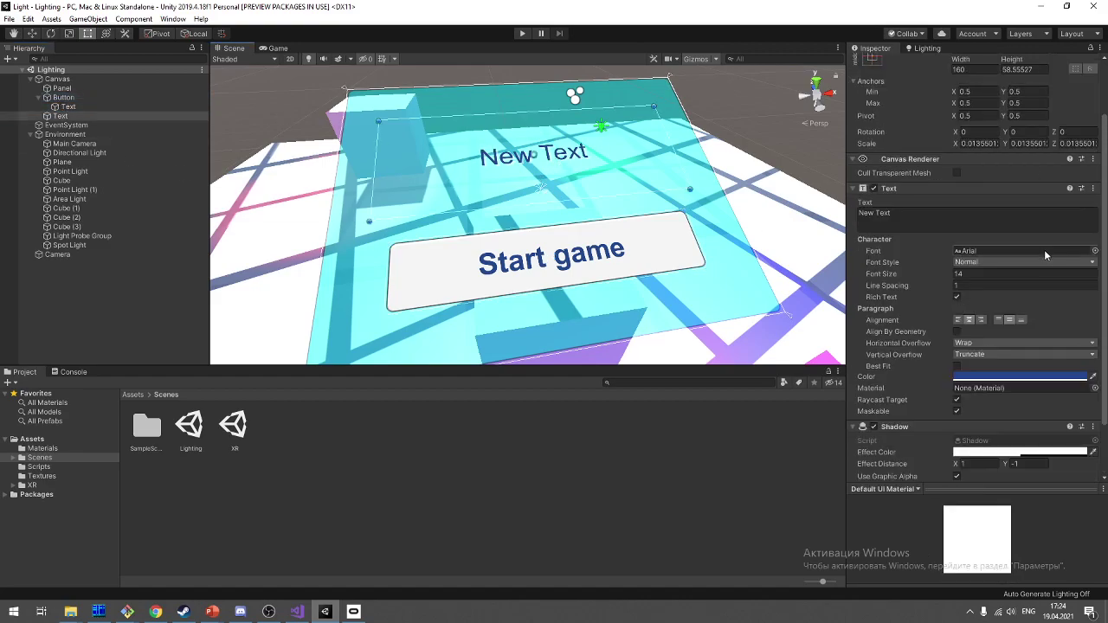
{"action": "left_click", "coordinate": [1021, 261]}
{"action": "left_click", "coordinate": [978, 283]}
{"action": "key", "text": "ctrl+s"}
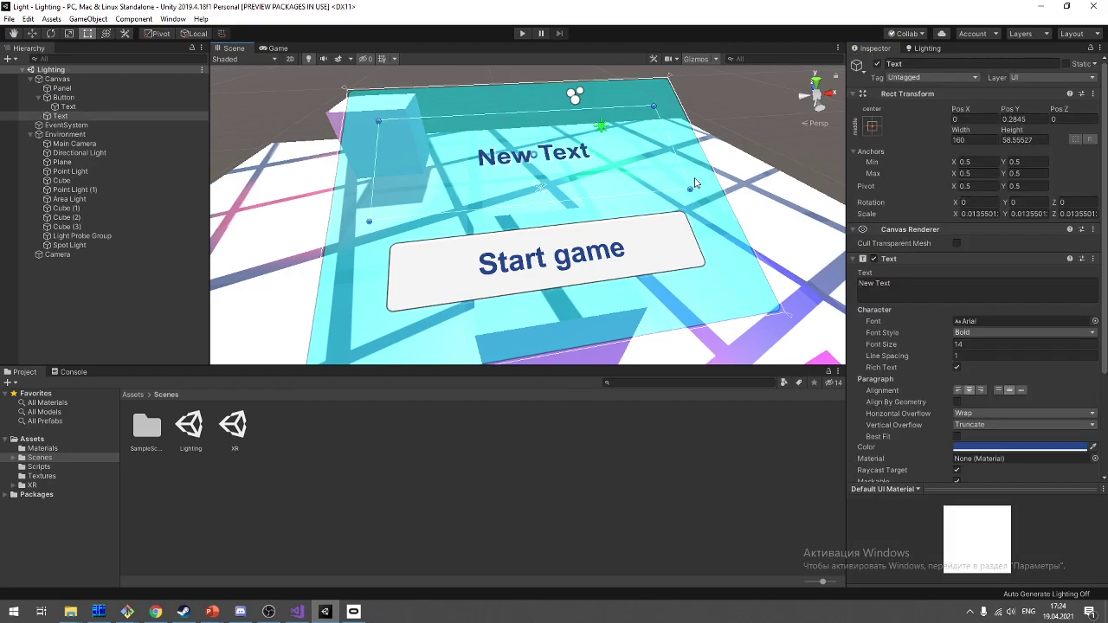
Step: Change the Panel's Image colour to dark grey 272727 with alpha 212
{"action": "left_click", "coordinate": [734, 249]}
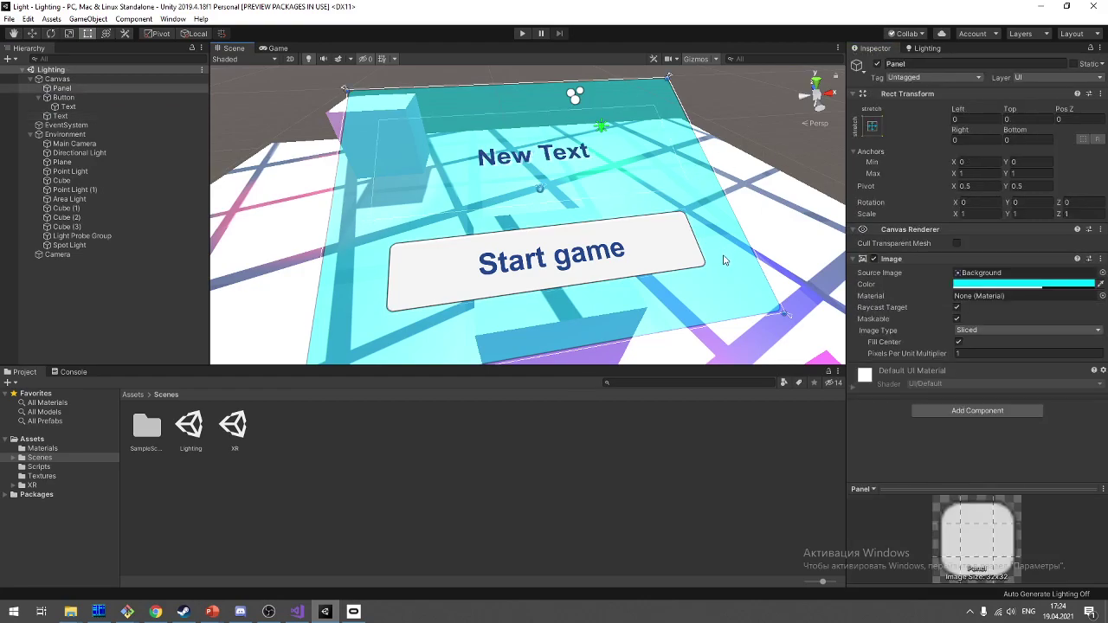
{"action": "left_click", "coordinate": [1073, 286]}
{"action": "left_click_drag", "start_coordinate": [707, 321], "coordinate": [709, 298]}
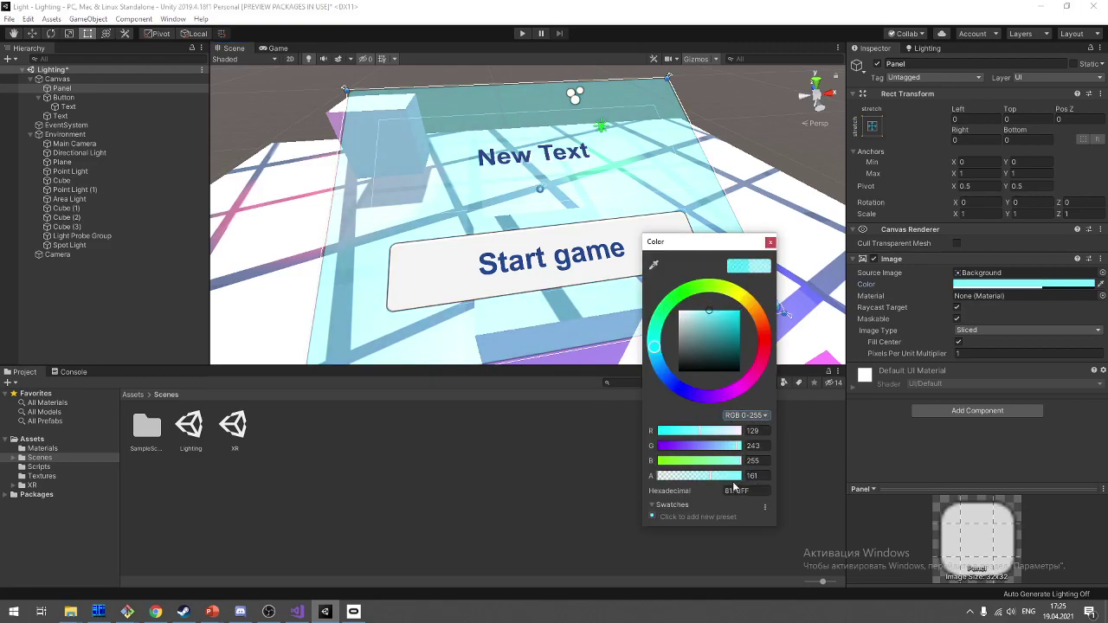
{"action": "left_click_drag", "start_coordinate": [718, 476], "coordinate": [727, 476]}
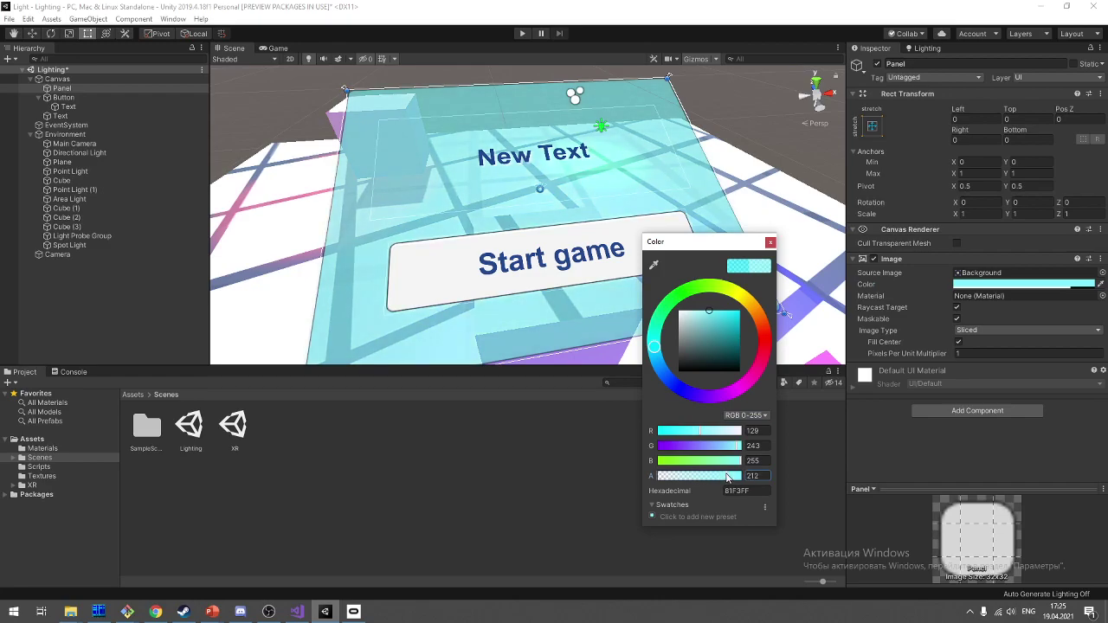
{"action": "mouse_move", "coordinate": [695, 313]}
{"action": "left_mouse_down"}
{"action": "mouse_move", "coordinate": [618, 360]}
{"action": "mouse_move", "coordinate": [653, 374]}
{"action": "left_mouse_up"}
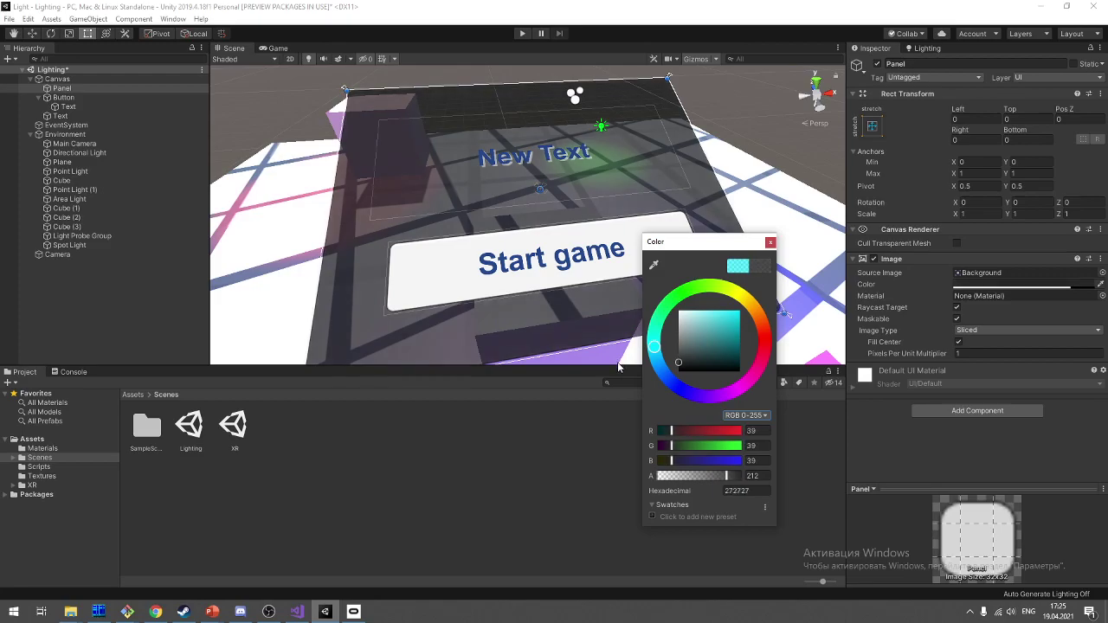
{"action": "left_click", "coordinate": [770, 241]}
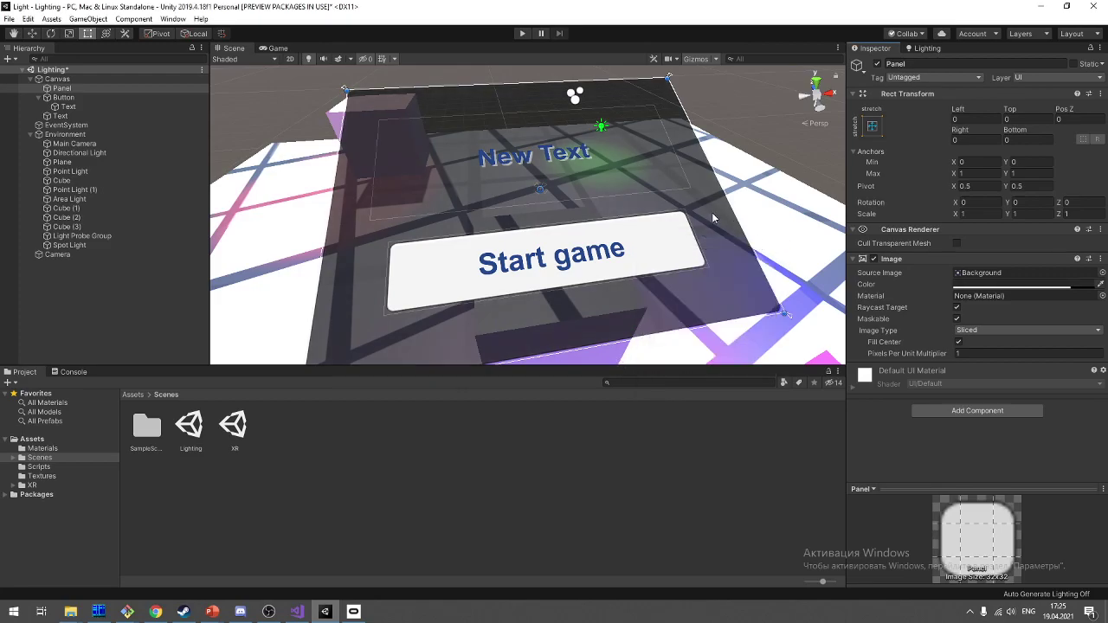
{"action": "left_click", "coordinate": [506, 164]}
{"action": "left_click", "coordinate": [506, 164]}
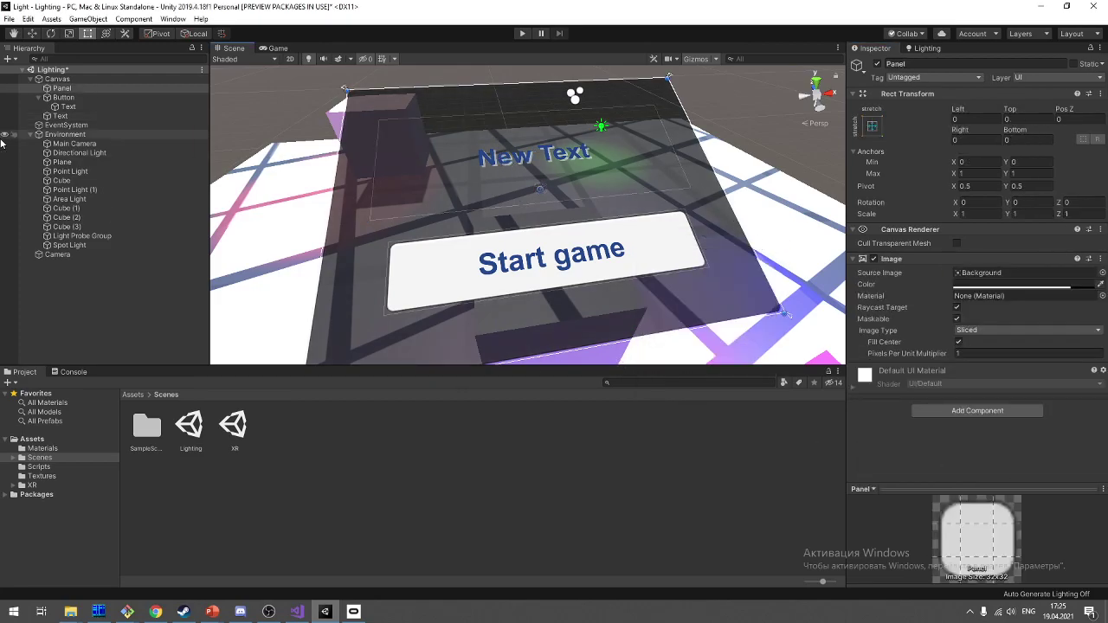
Step: Raise the New Text shadow's Effect Color alpha to 241
{"action": "left_click", "coordinate": [120, 114]}
{"action": "scroll", "coordinate": [956, 436], "scroll_direction": "down", "scroll_amount": 3}
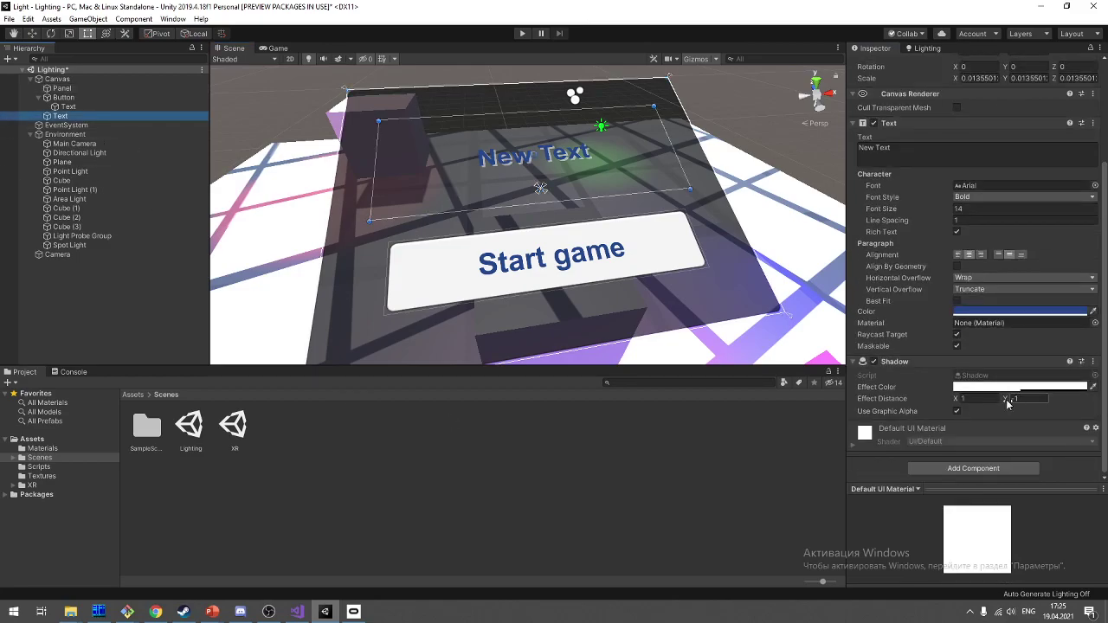
{"action": "left_click", "coordinate": [1002, 389]}
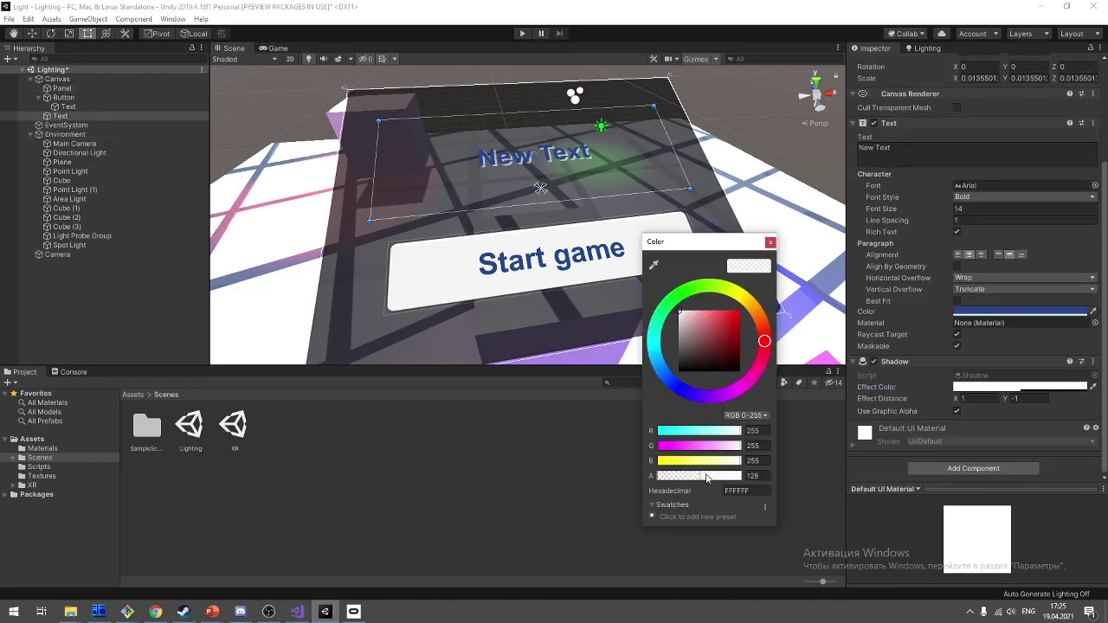
{"action": "left_click_drag", "start_coordinate": [706, 477], "coordinate": [736, 479]}
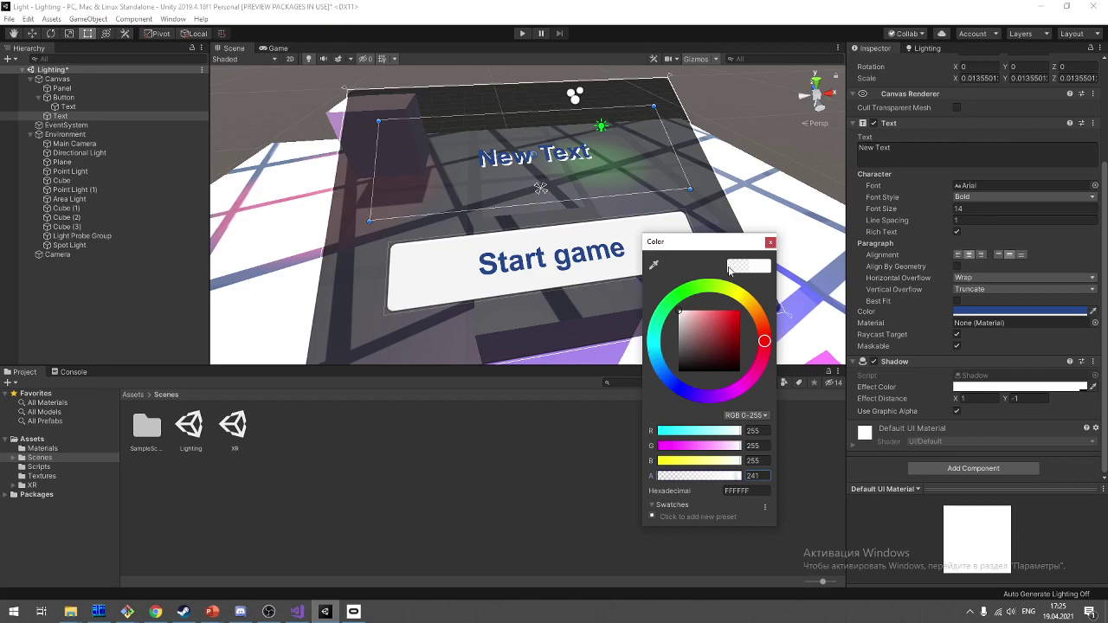
{"action": "left_click", "coordinate": [767, 243]}
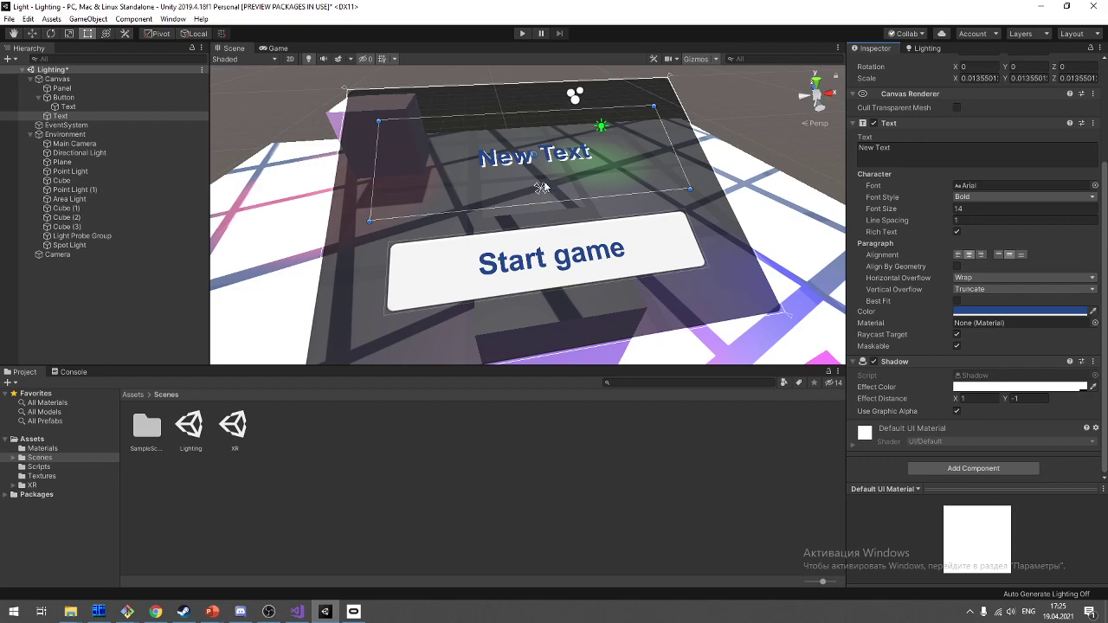
Step: Tilt the Scene view up and frame the selected text and canvas
{"action": "left_click_drag", "start_coordinate": [540, 189], "coordinate": [538, 195]}
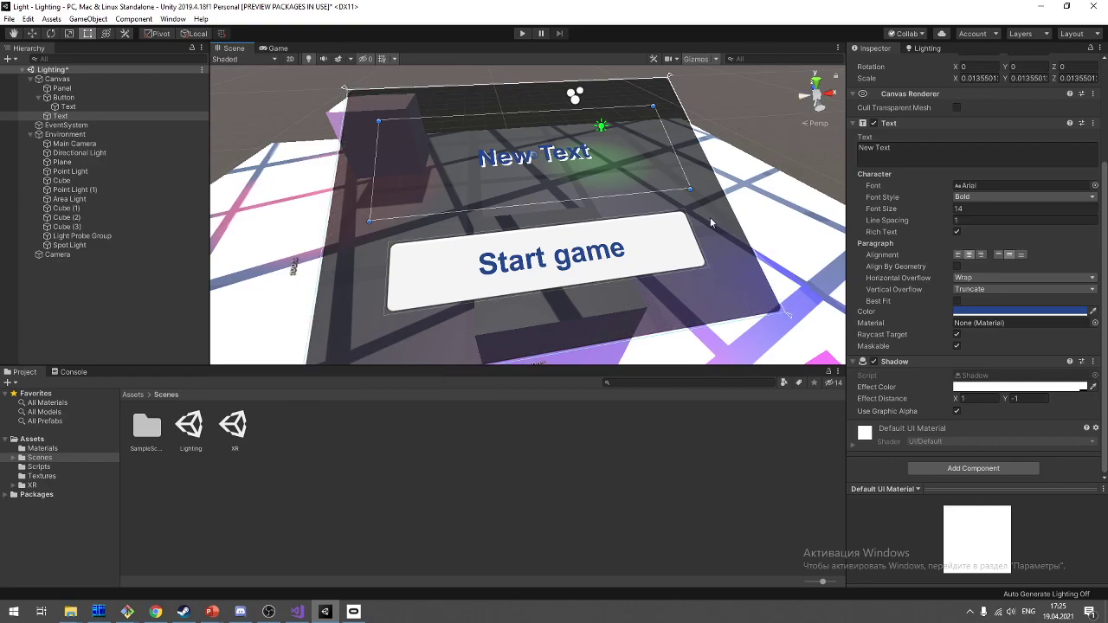
{"action": "right_click_drag", "start_coordinate": [711, 223], "coordinate": [704, 200]}
{"action": "scroll", "coordinate": [704, 200], "scroll_direction": "down", "scroll_amount": 1}
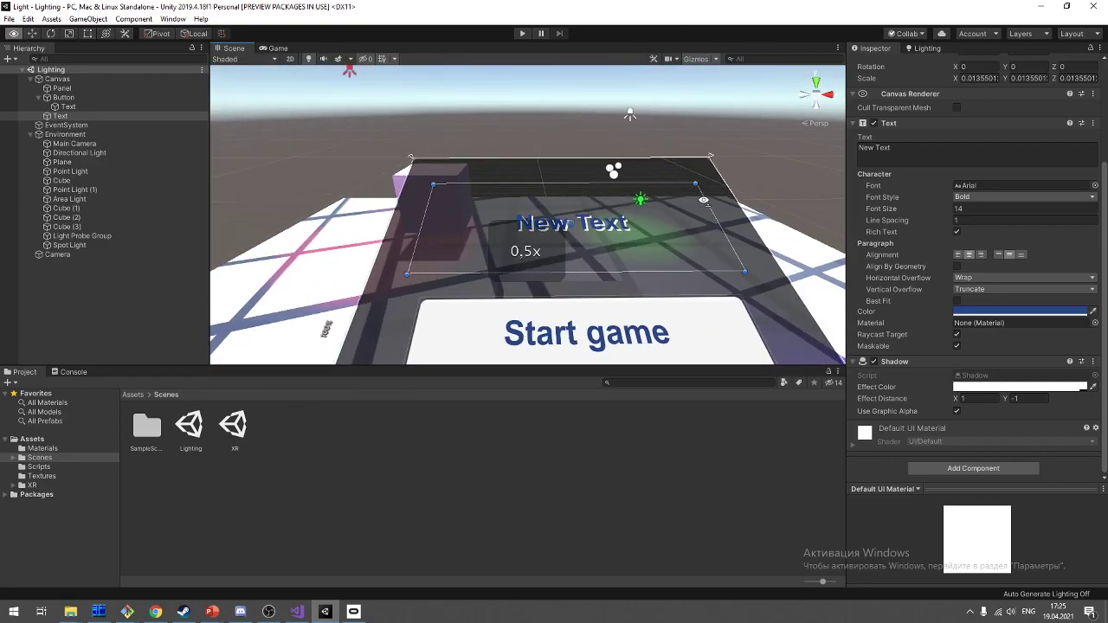
{"action": "scroll", "coordinate": [734, 223], "scroll_direction": "down", "scroll_amount": 1}
{"action": "scroll", "coordinate": [720, 184], "scroll_direction": "down", "scroll_amount": 1}
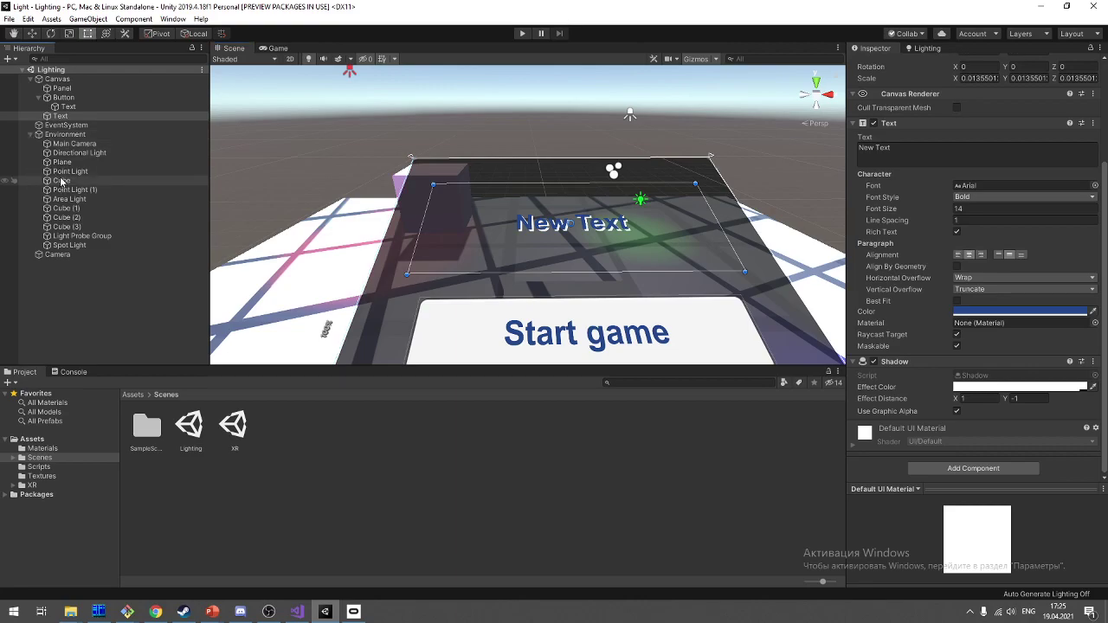
{"action": "key", "text": "f"}
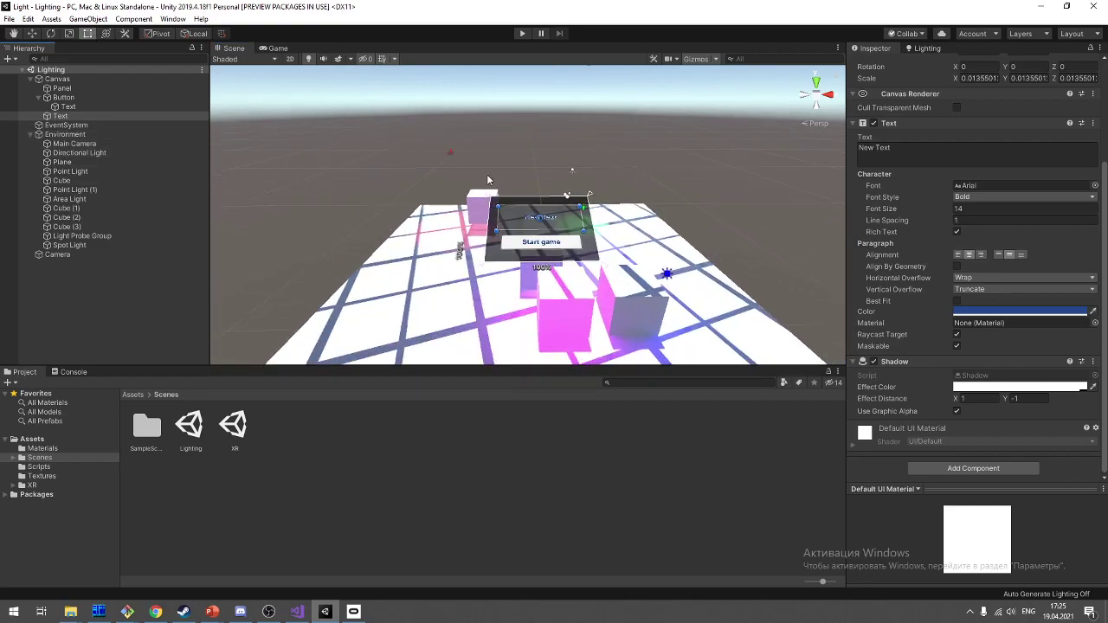
Step: In Assets/Scripts, create a C# script named InfoPanel beside Cube
{"action": "left_click", "coordinate": [38, 134]}
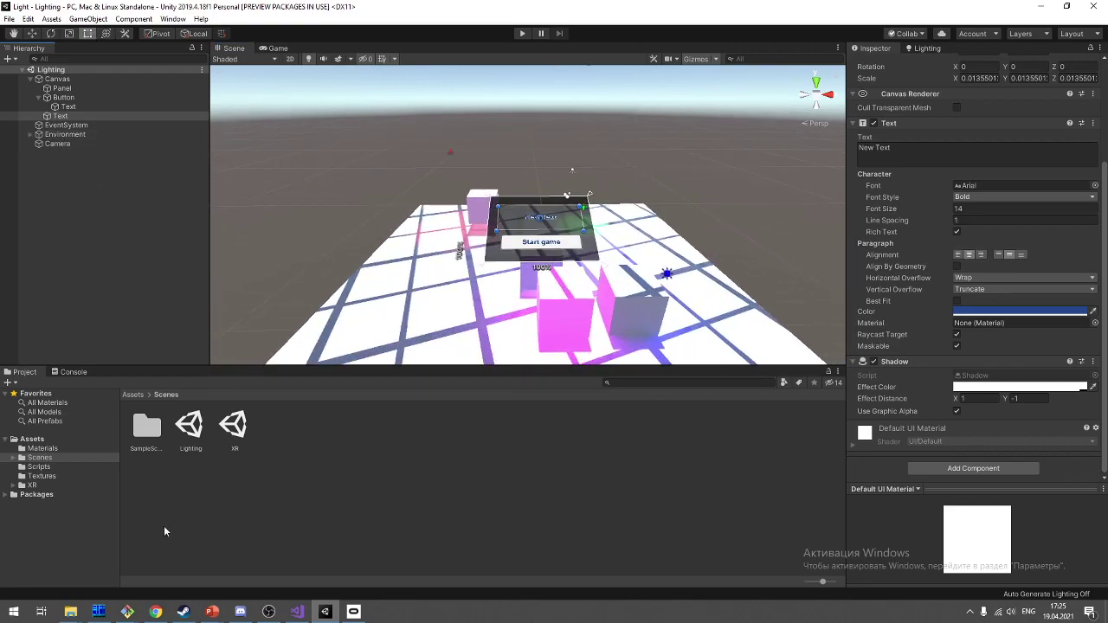
{"action": "left_click", "coordinate": [74, 468]}
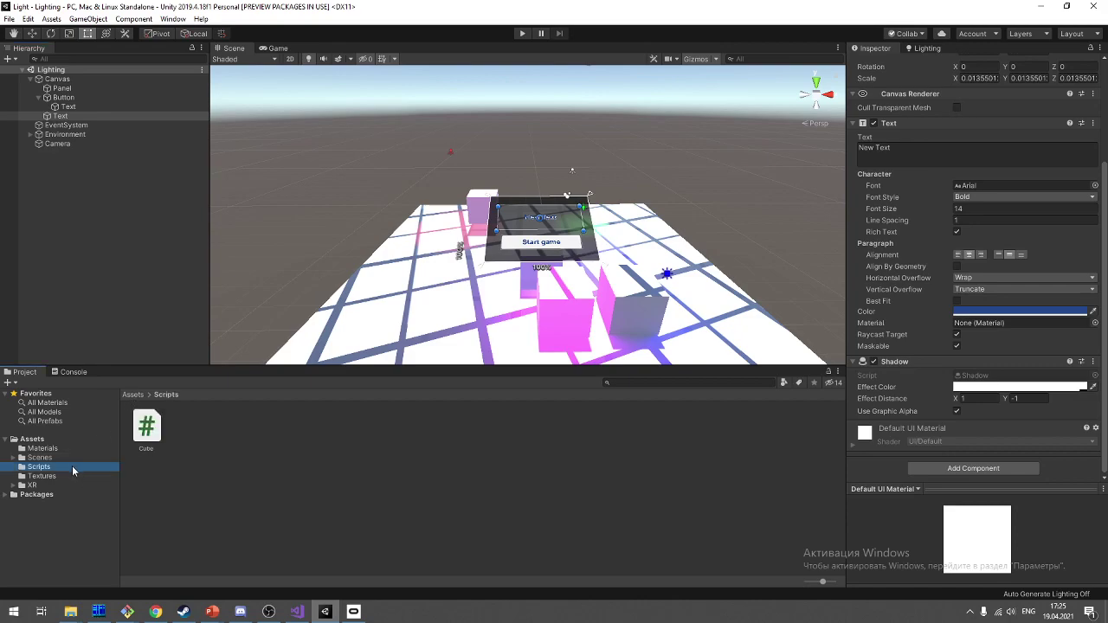
{"action": "right_click", "coordinate": [283, 439]}
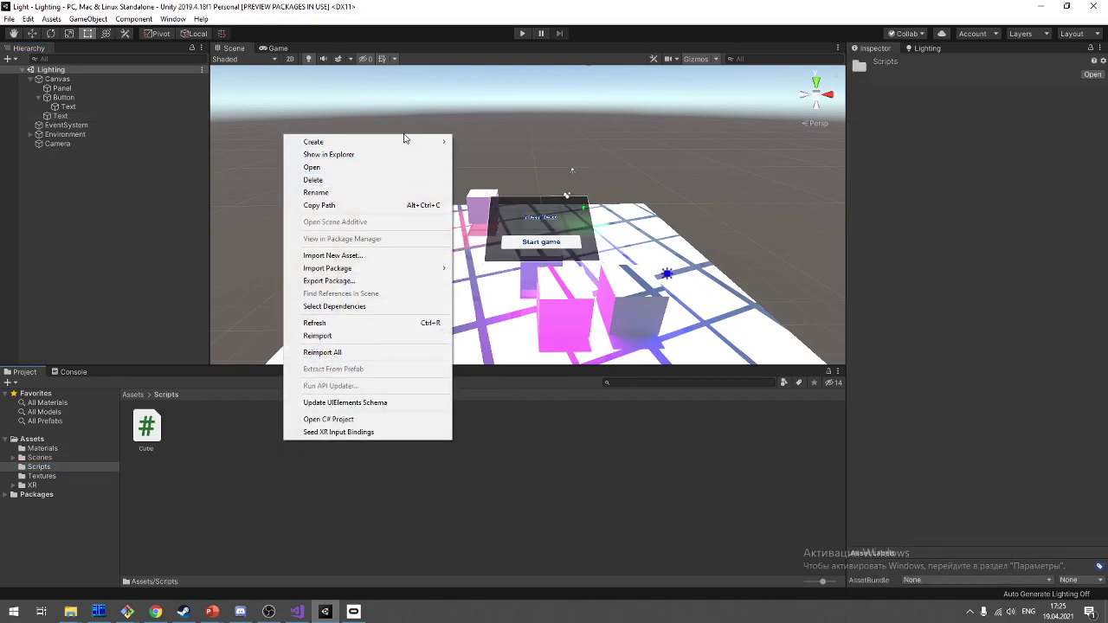
{"action": "mouse_move", "coordinate": [403, 141]}
{"action": "left_click", "coordinate": [519, 176]}
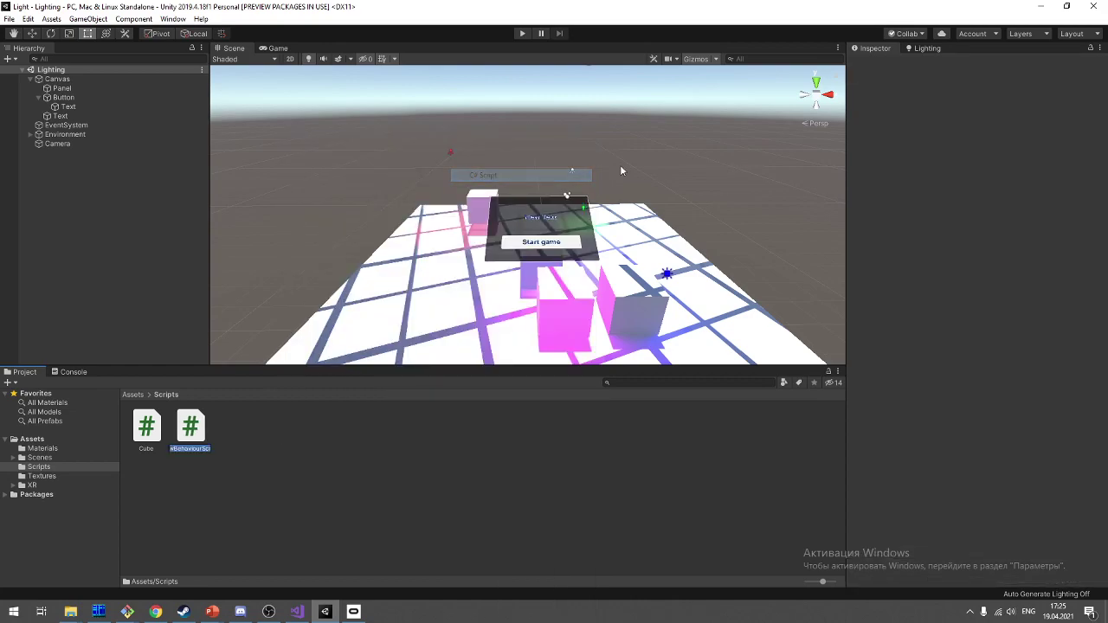
{"action": "type", "text": "InfoP"}
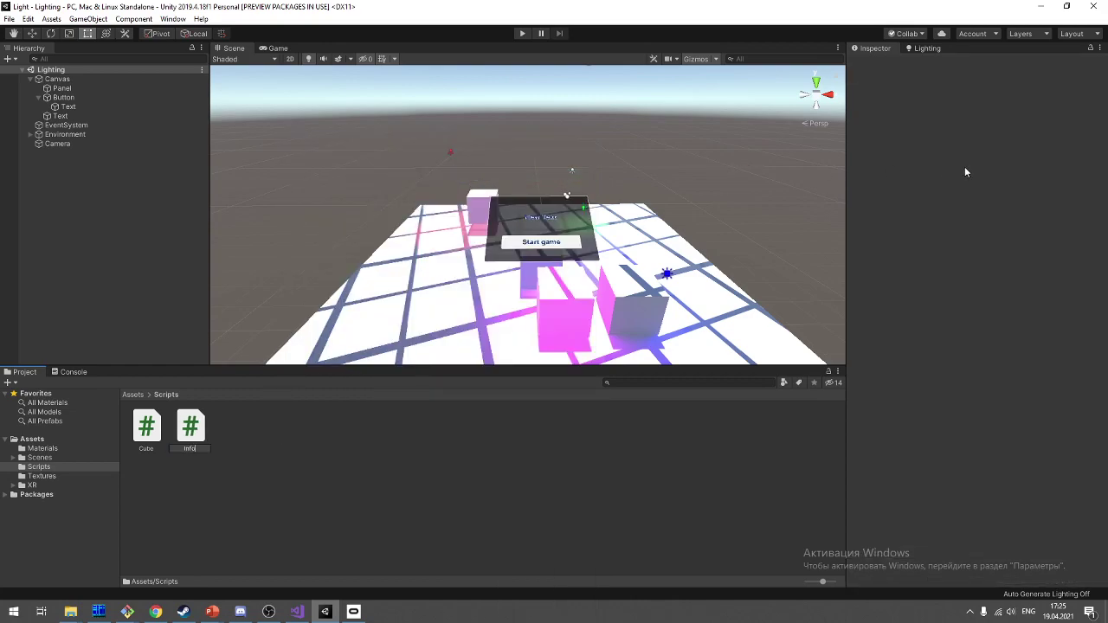
{"action": "type", "text": "anel"}
{"action": "scroll", "coordinate": [673, 196], "scroll_direction": "up", "scroll_amount": 3}
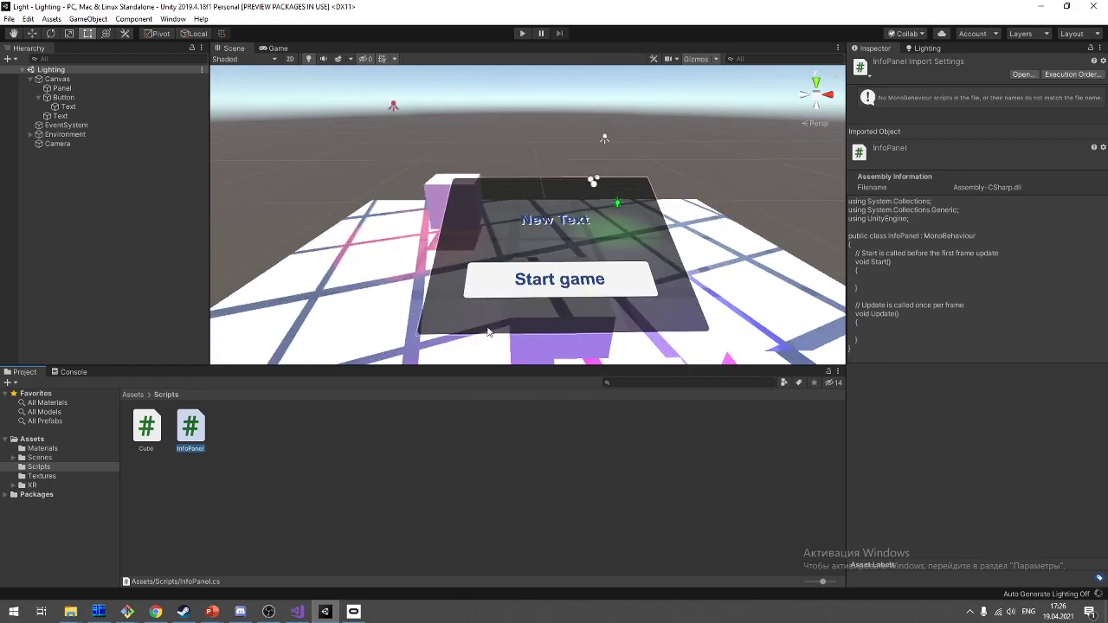
{"action": "left_click", "coordinate": [656, 248]}
Step: Drag the InfoPanel script onto Panel, then select the Button and both Text objects
{"action": "left_click", "coordinate": [653, 283]}
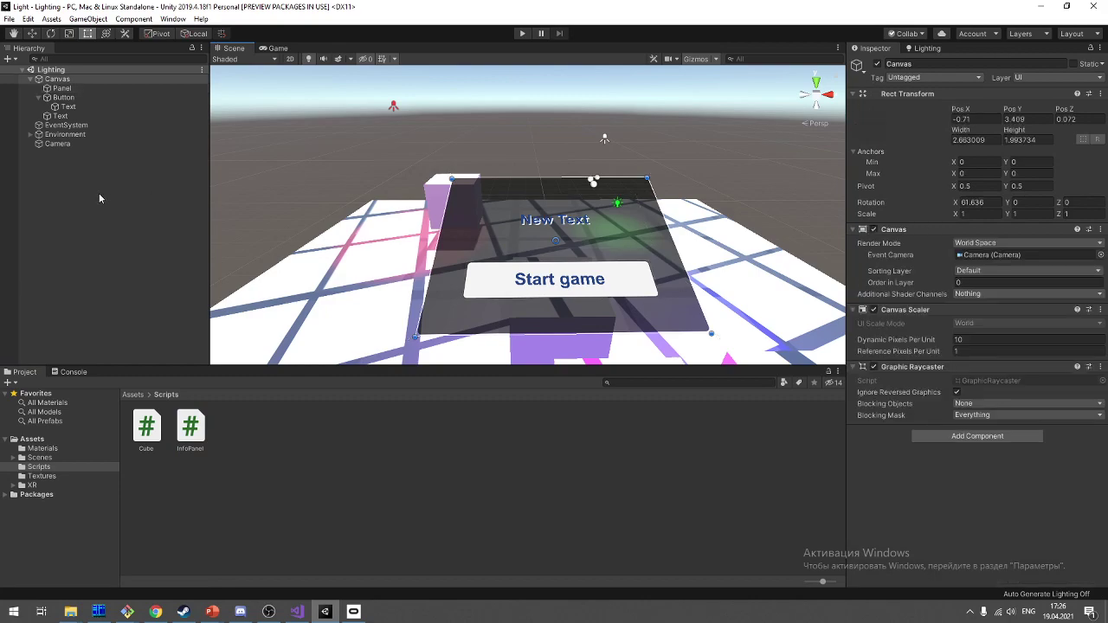
{"action": "left_click", "coordinate": [67, 107]}
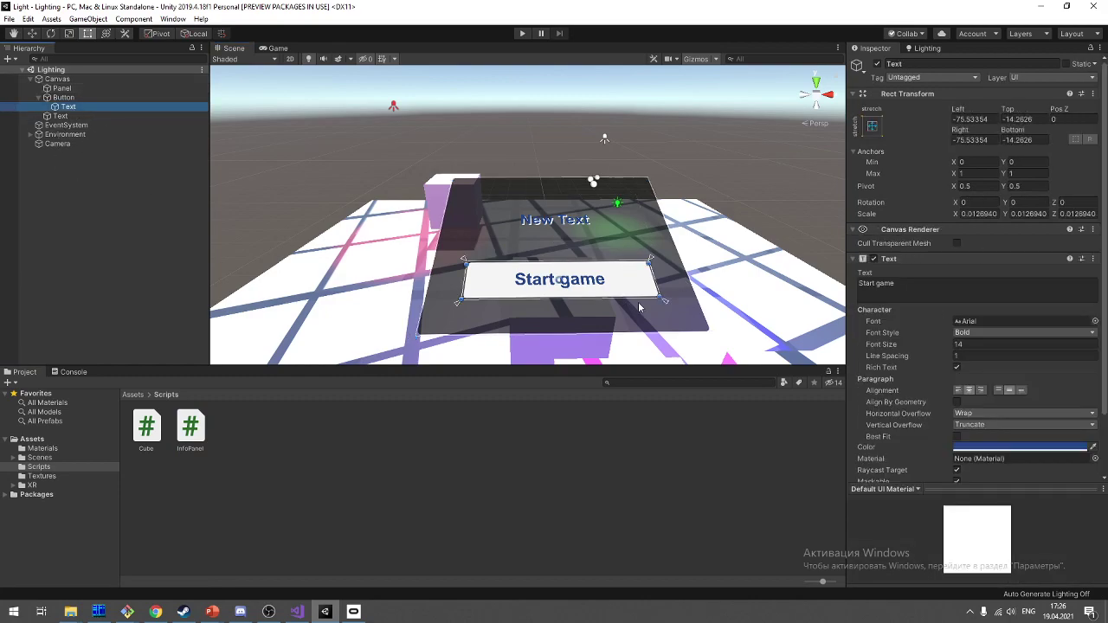
{"action": "left_click", "coordinate": [665, 234]}
{"action": "left_click", "coordinate": [667, 262]}
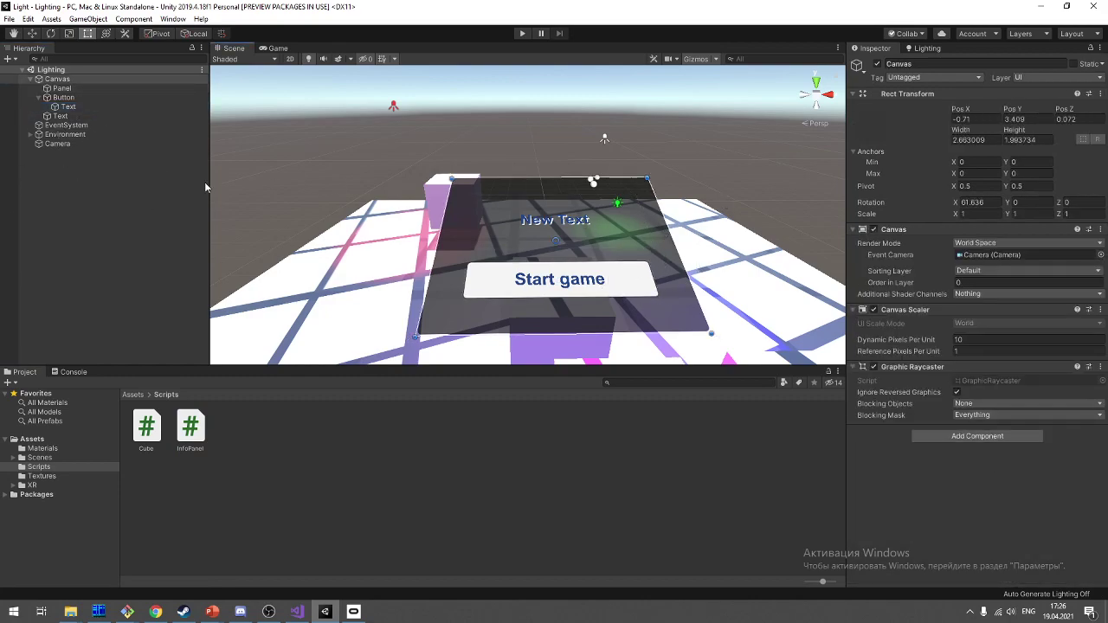
{"action": "left_click", "coordinate": [190, 426]}
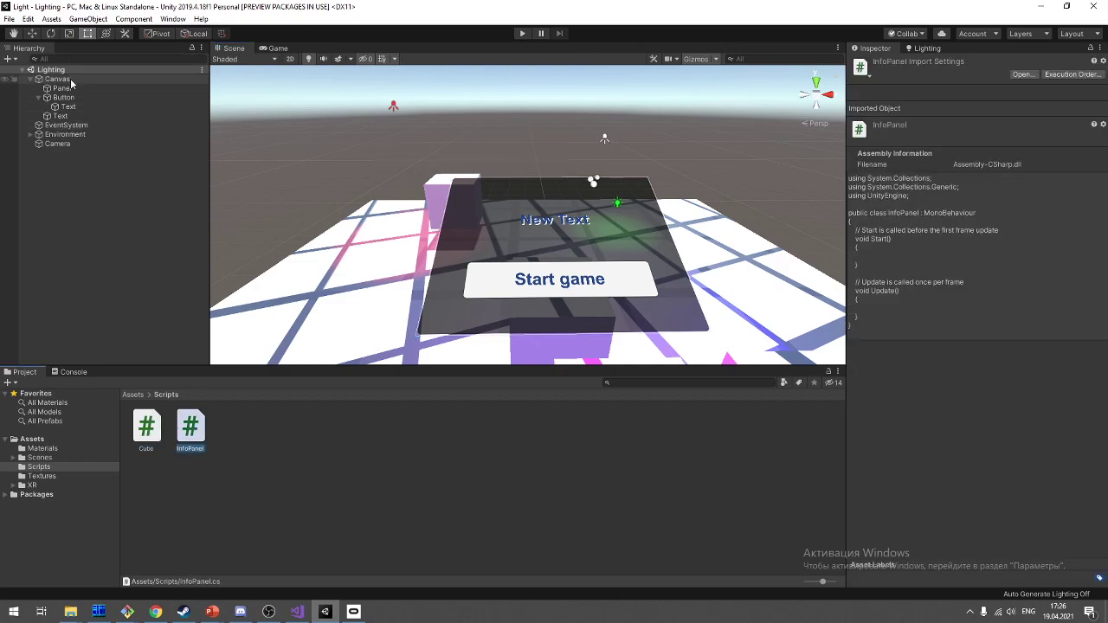
{"action": "mouse_move", "coordinate": [193, 429]}
{"action": "left_mouse_down"}
{"action": "mouse_move", "coordinate": [63, 93]}
{"action": "mouse_move", "coordinate": [89, 93]}
{"action": "left_mouse_up"}
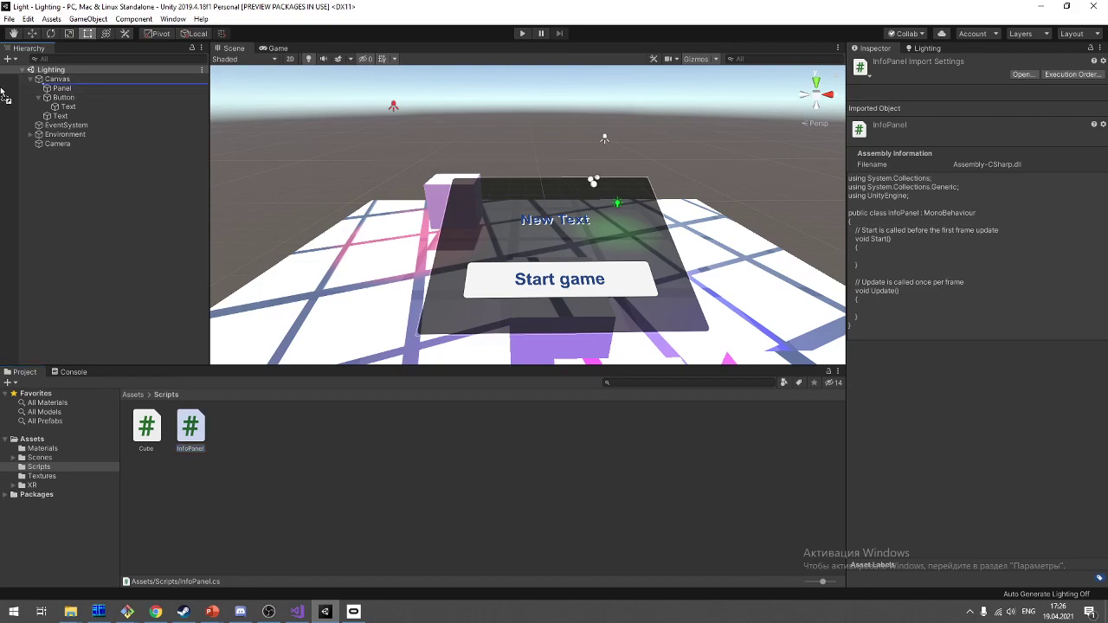
{"action": "left_click_drag", "start_coordinate": [89, 94], "coordinate": [1, 266]}
{"action": "left_click", "coordinate": [63, 97]}
{"action": "left_click", "coordinate": [60, 116], "text": "shift"}
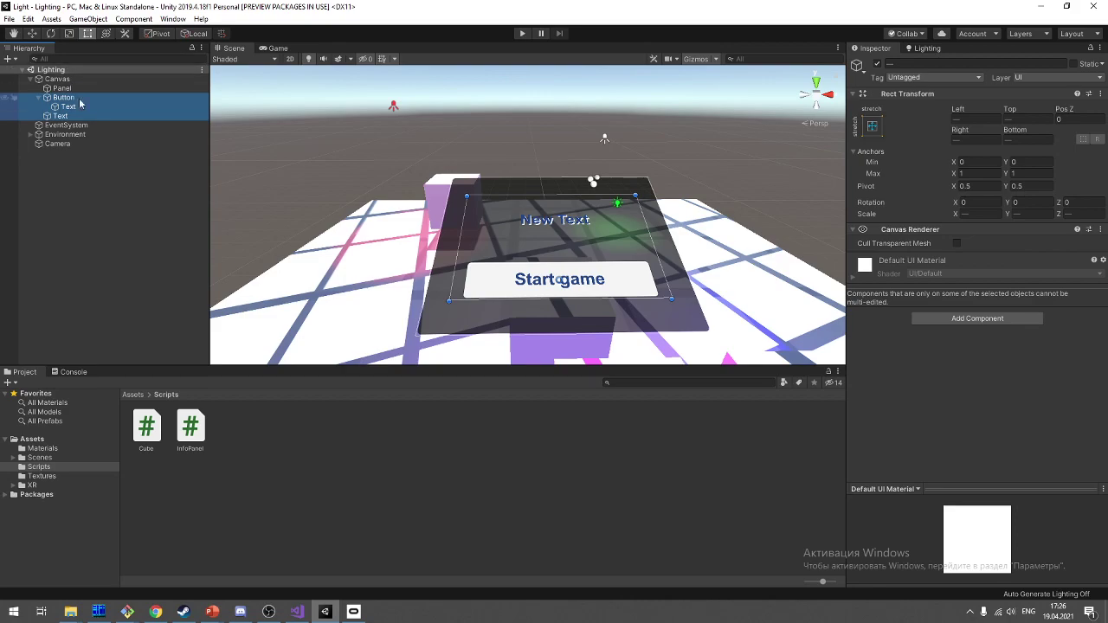
Step: Parent the Button and Text objects under Panel, save, and toggle Panel off and on
{"action": "left_click_drag", "start_coordinate": [83, 106], "coordinate": [87, 89]}
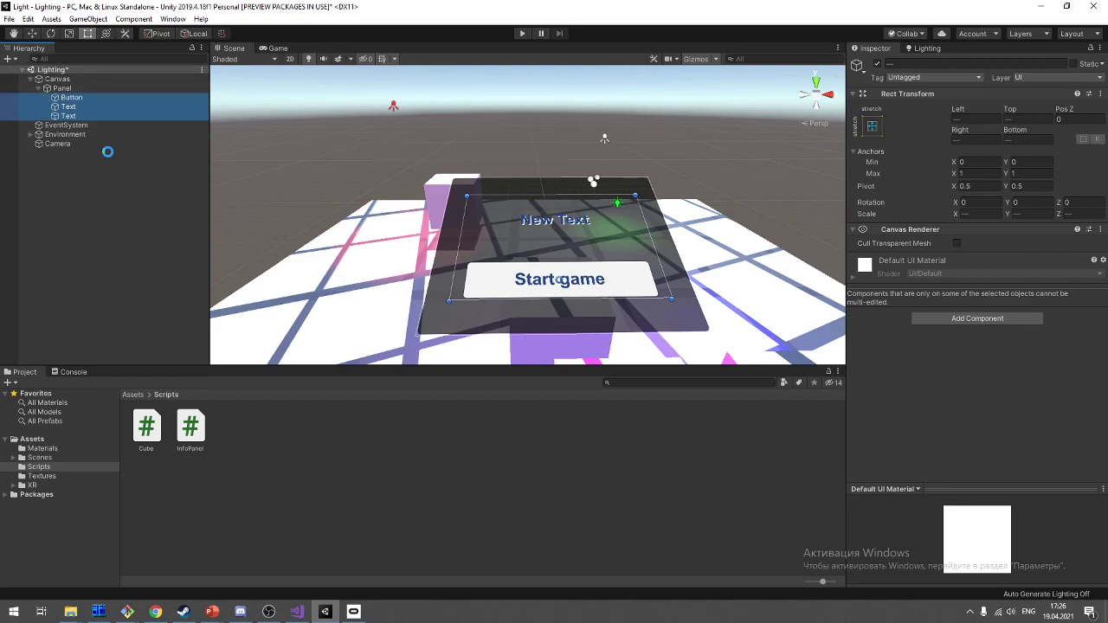
{"action": "key", "text": "ctrl+s"}
{"action": "left_click", "coordinate": [95, 89]}
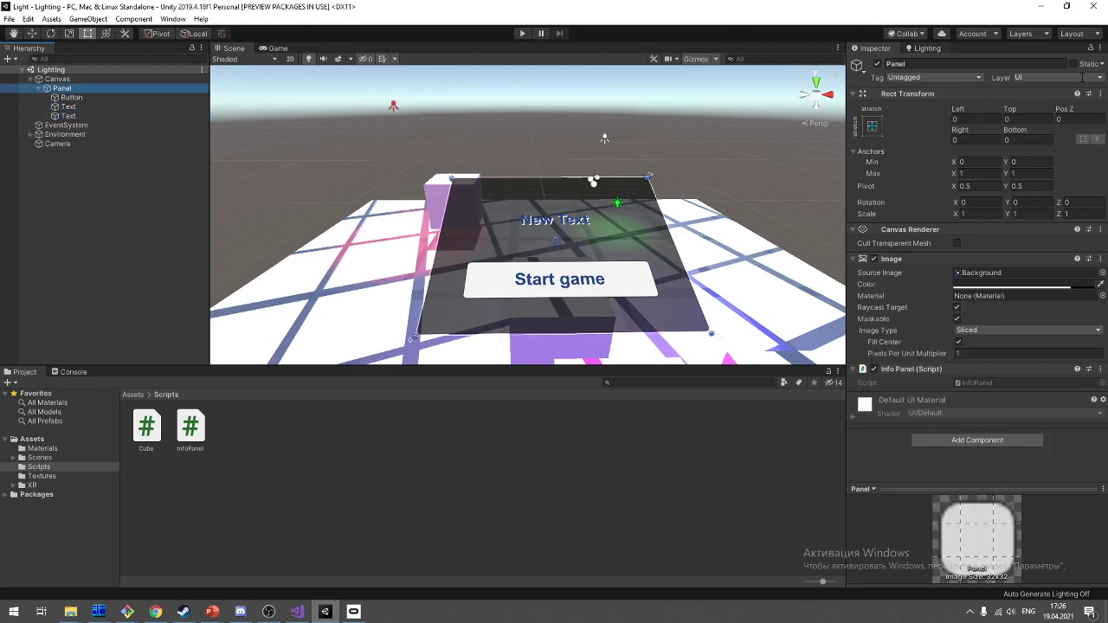
{"action": "left_click", "coordinate": [876, 64]}
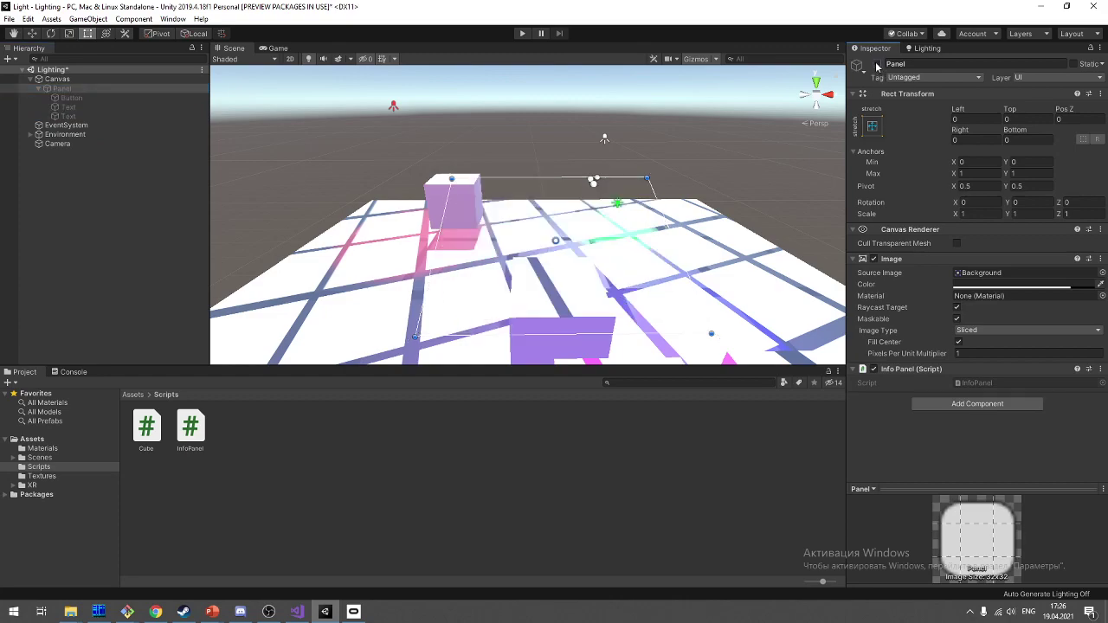
{"action": "left_click", "coordinate": [876, 64]}
Step: Move the Start game label back under Button and save the scene
{"action": "left_click", "coordinate": [70, 97]}
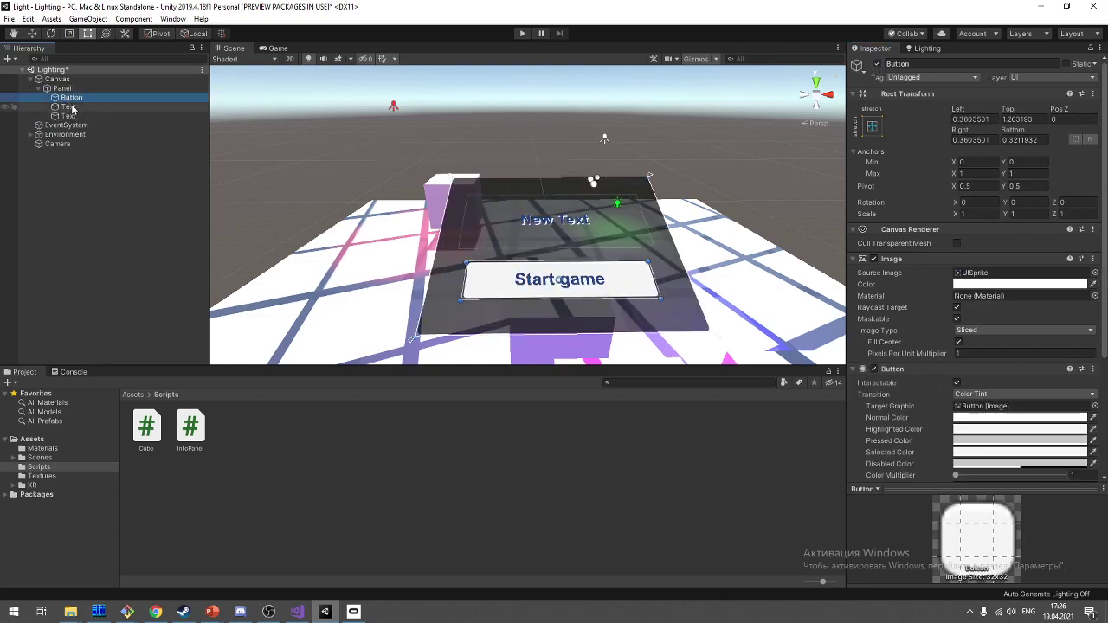
{"action": "left_click", "coordinate": [73, 108]}
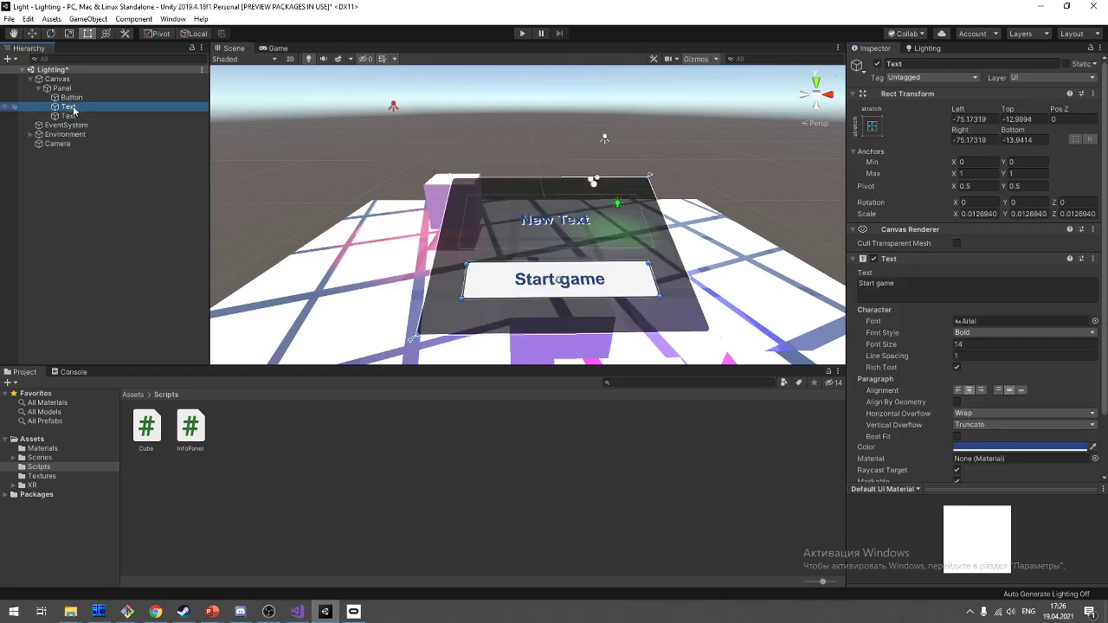
{"action": "left_click_drag", "start_coordinate": [73, 108], "coordinate": [72, 98]}
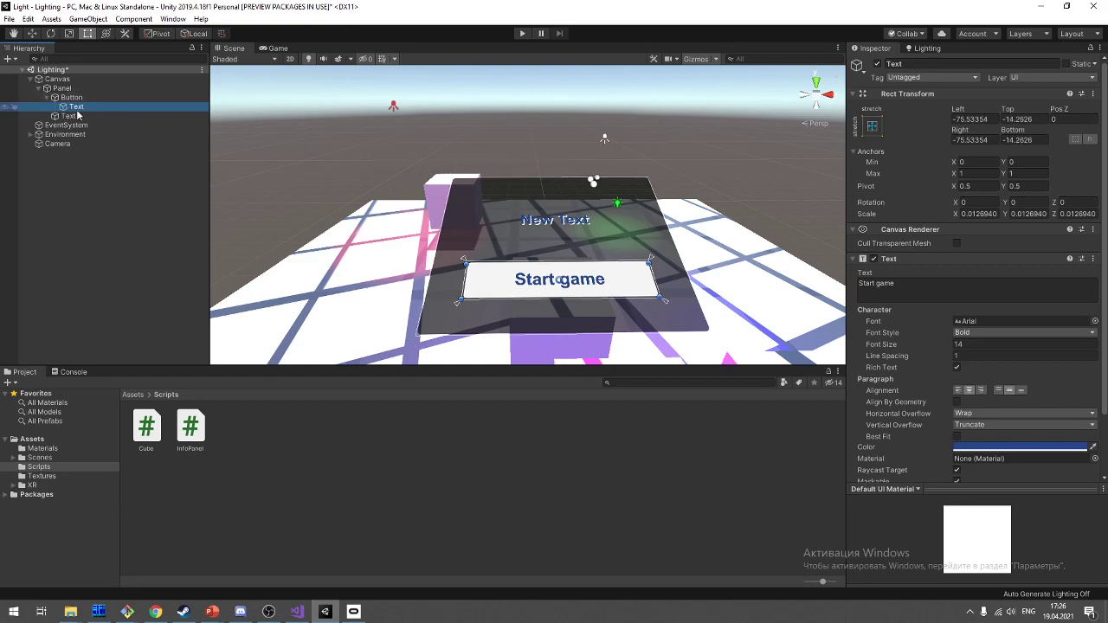
{"action": "left_click", "coordinate": [70, 116]}
{"action": "key", "text": "ctrl+s"}
{"action": "left_click", "coordinate": [46, 98]}
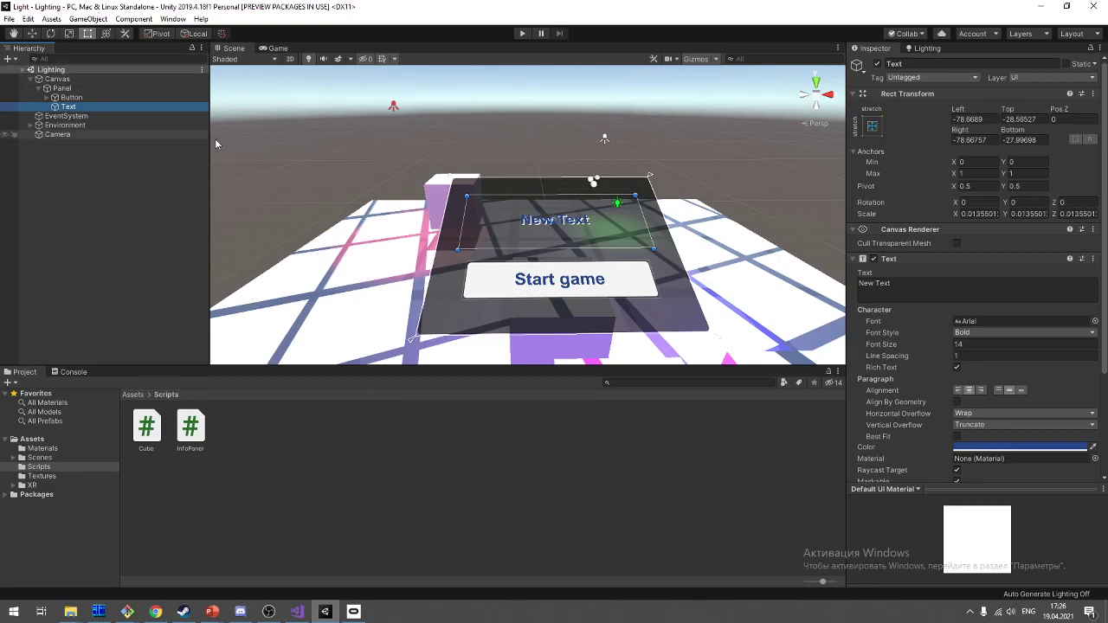
{"action": "middle_click_drag", "start_coordinate": [693, 243], "coordinate": [686, 208]}
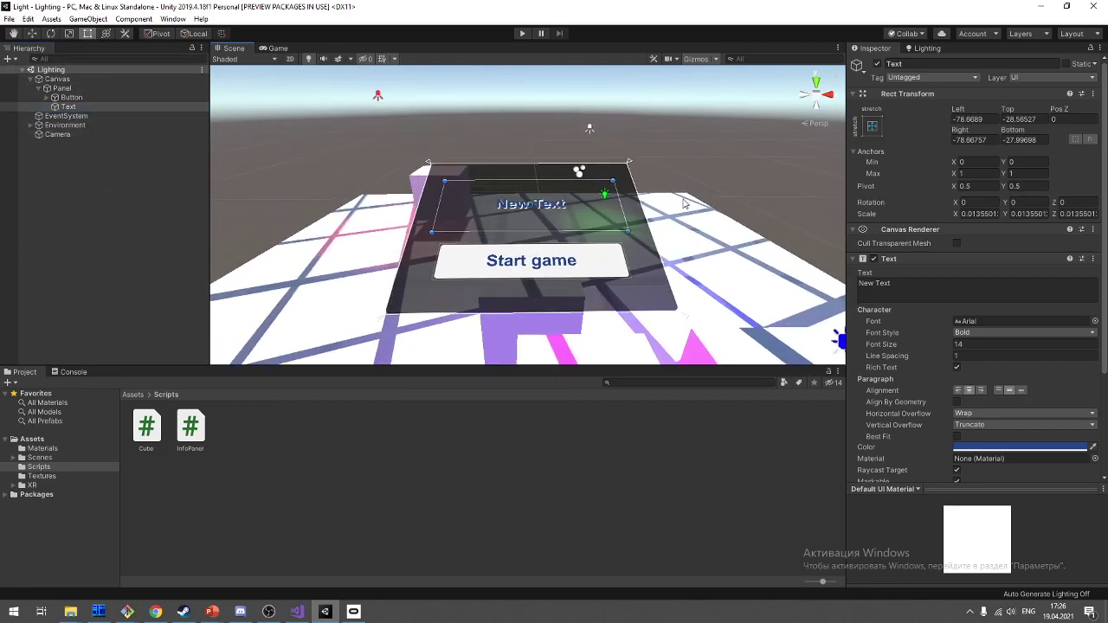
{"action": "left_click", "coordinate": [87, 88]}
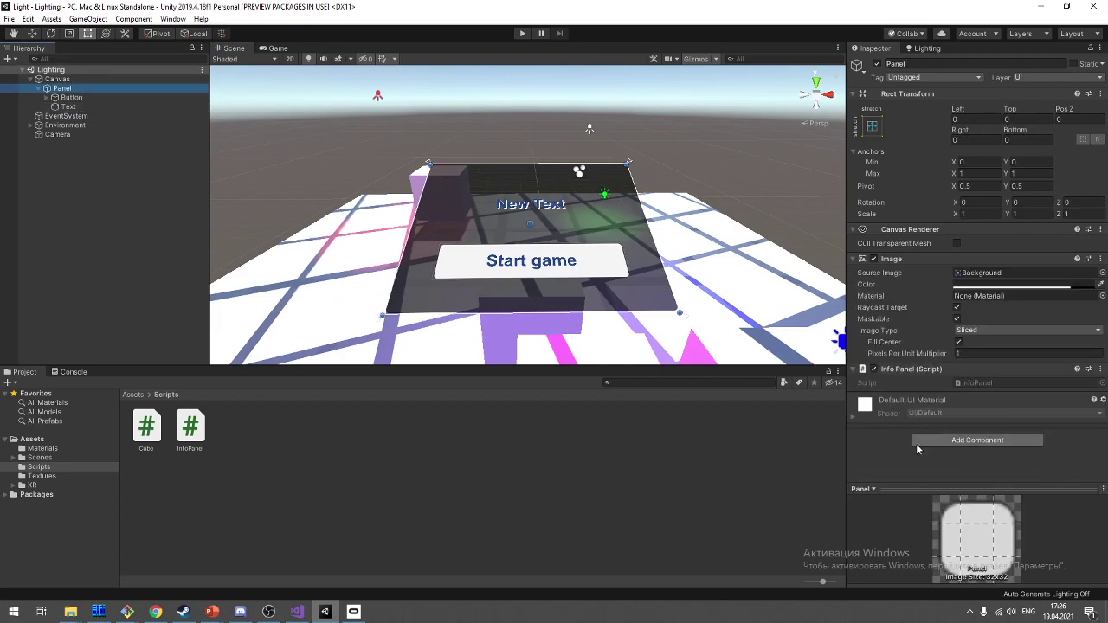
Step: Open InfoPanel.cs and delete the '// Start is called…' comment on line 7, leaving the line empty
{"action": "double_click", "coordinate": [196, 432]}
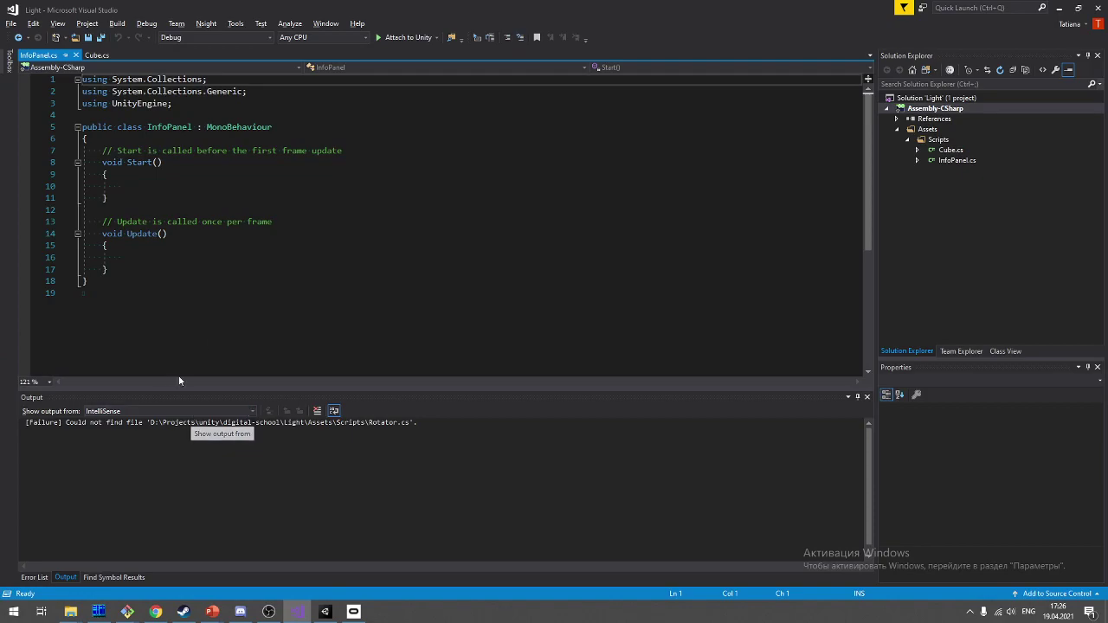
{"action": "left_click", "coordinate": [286, 258]}
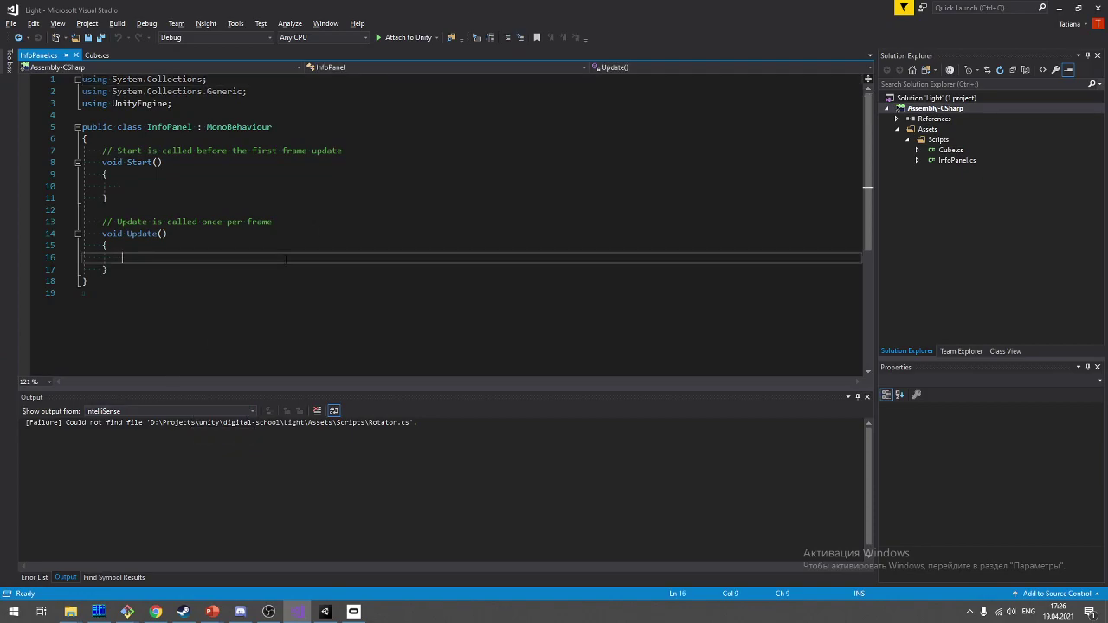
{"action": "key", "text": "Up"}
{"action": "key", "text": "Up"}
{"action": "key", "text": "Up"}
{"action": "key", "text": "Up"}
{"action": "key", "text": "Up"}
{"action": "key", "text": "Up"}
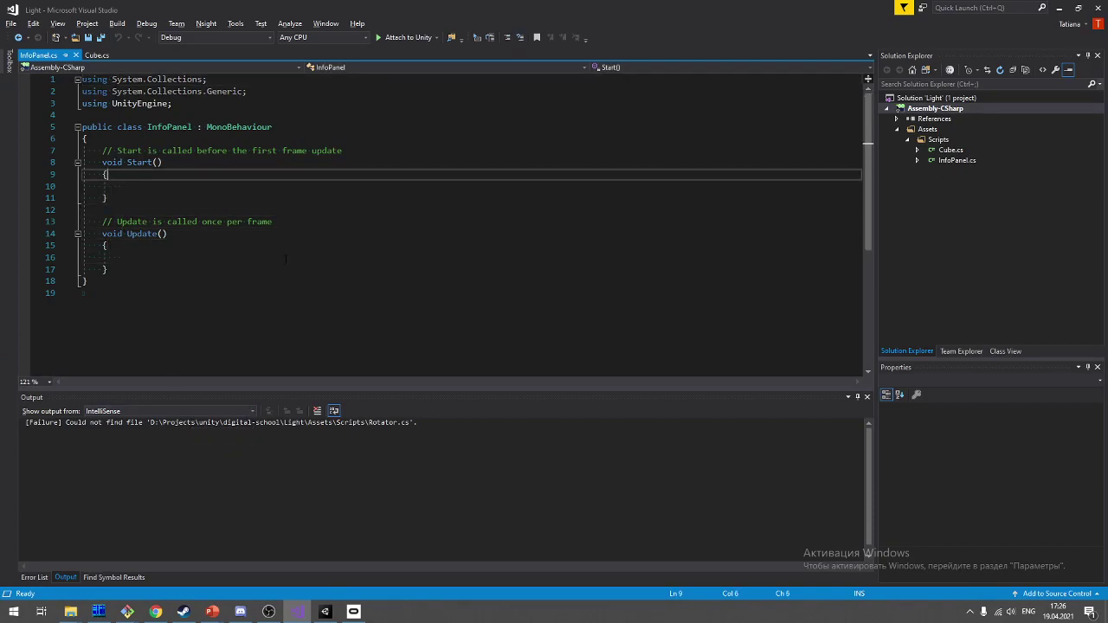
{"action": "key", "text": "Up"}
{"action": "key", "text": "Up"}
{"action": "key", "text": "Up"}
{"action": "key", "text": "shift+End"}
{"action": "key", "text": "Delete"}
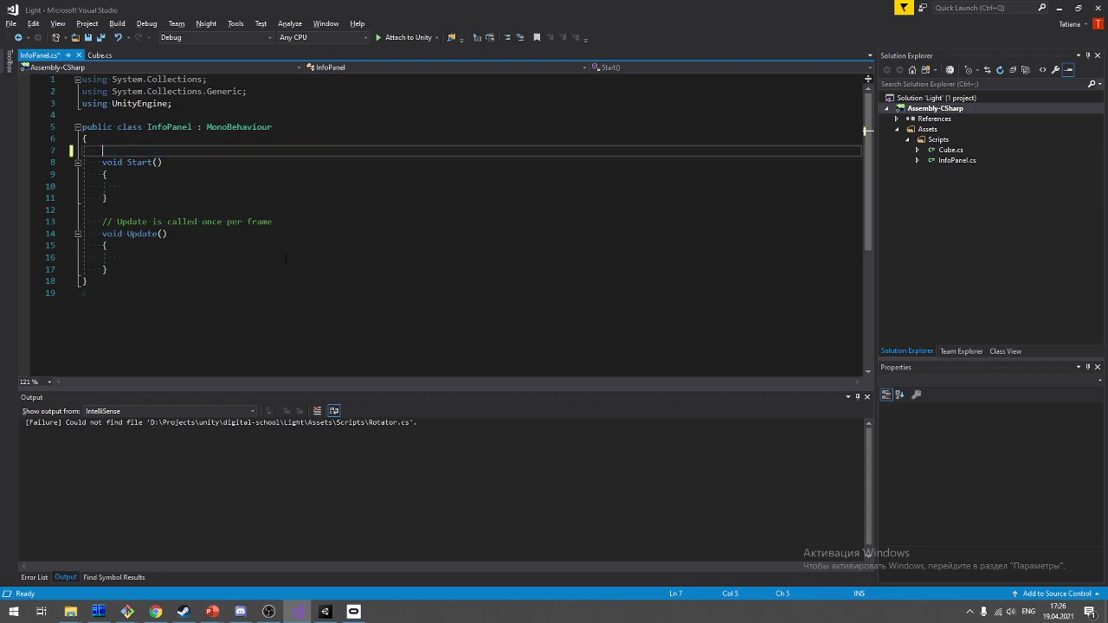
{"action": "key", "text": "alt+Tab"}
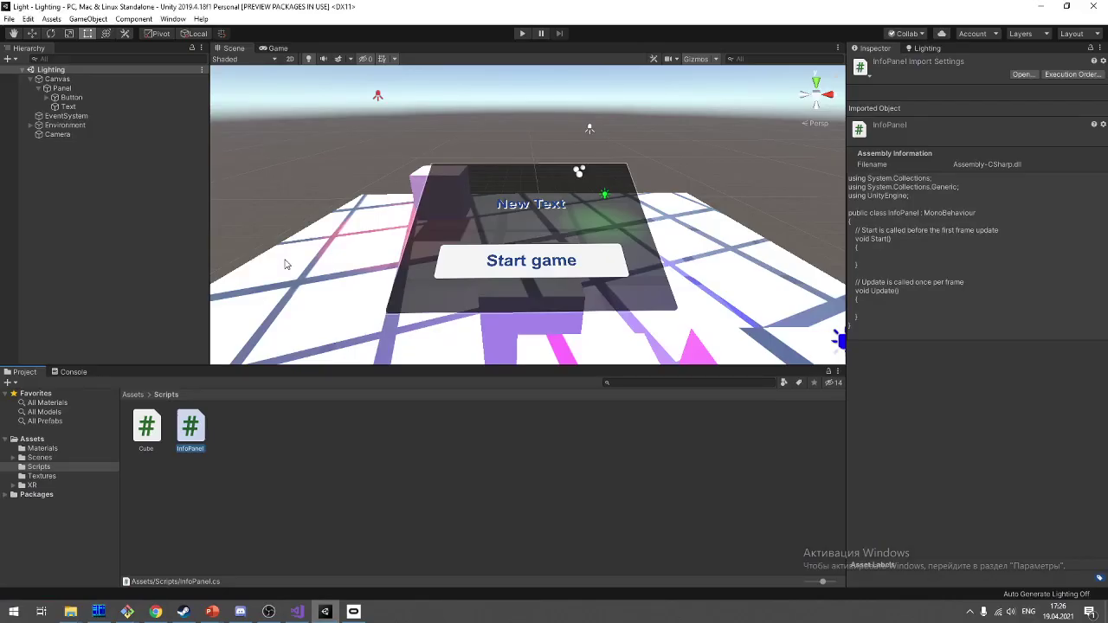
Step: Rename the panel's Text object to DateTimeText in the Inspector name field
{"action": "key", "text": "alt+Tab"}
{"action": "key", "text": "alt+Tab"}
{"action": "left_click", "coordinate": [130, 106]}
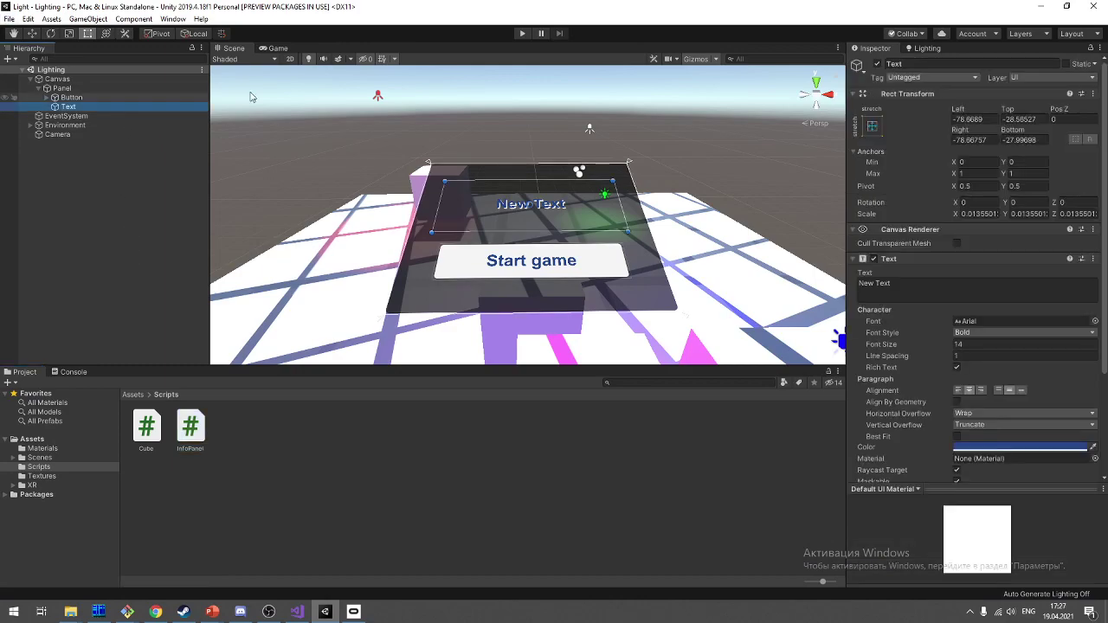
{"action": "left_click", "coordinate": [929, 64]}
{"action": "type", "text": "N"}
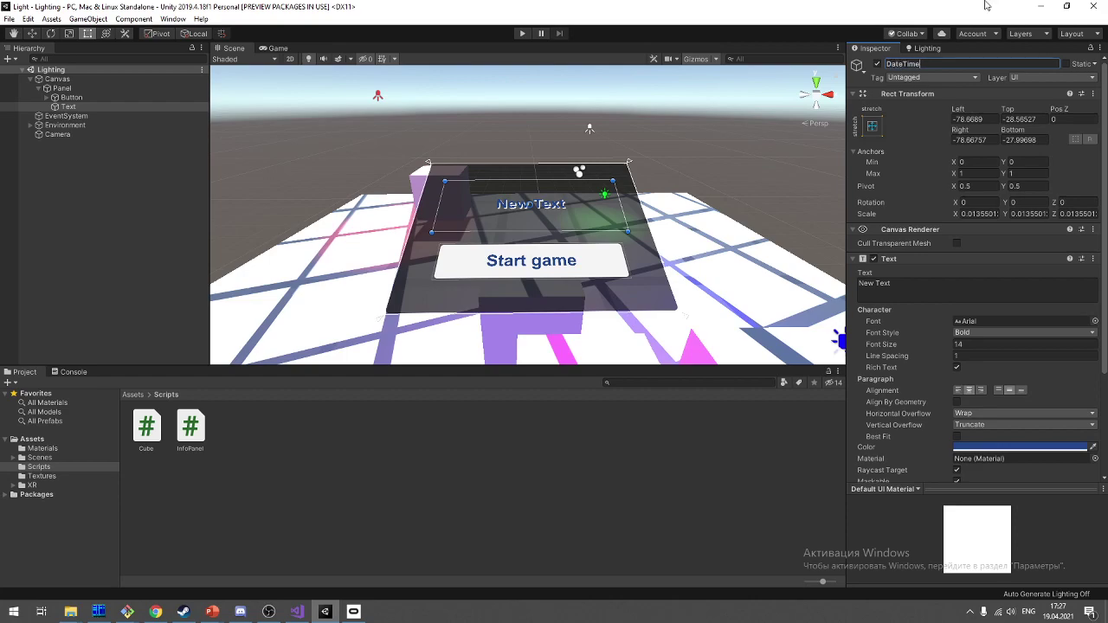
{"action": "left_click", "coordinate": [100, 275]}
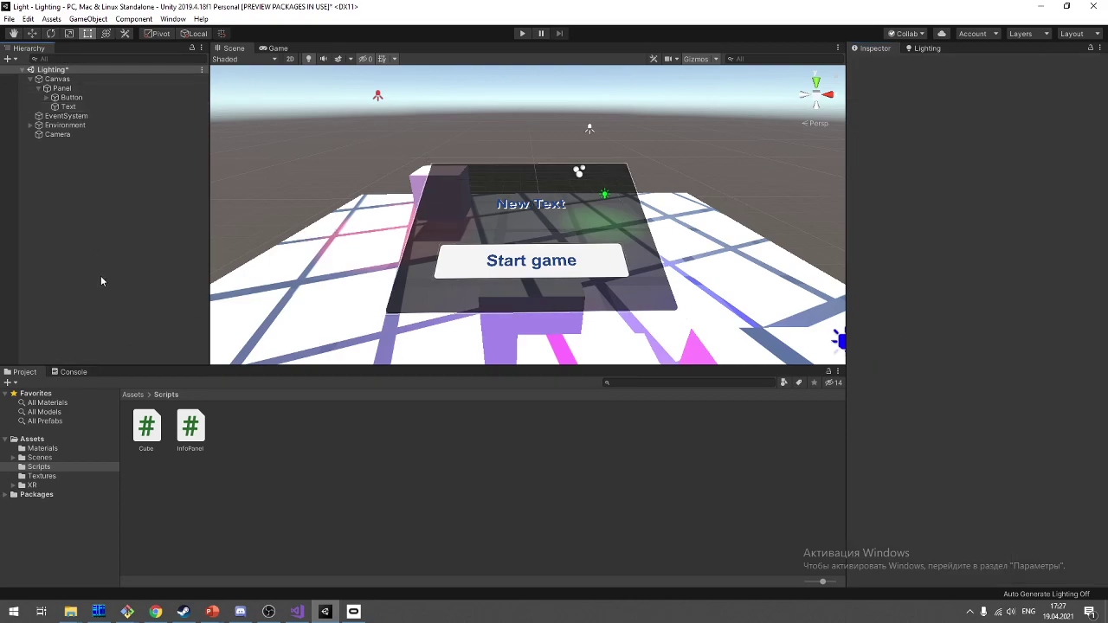
{"action": "left_click", "coordinate": [71, 97]}
{"action": "left_click", "coordinate": [76, 106]}
{"action": "type", "text": "DateTim"}
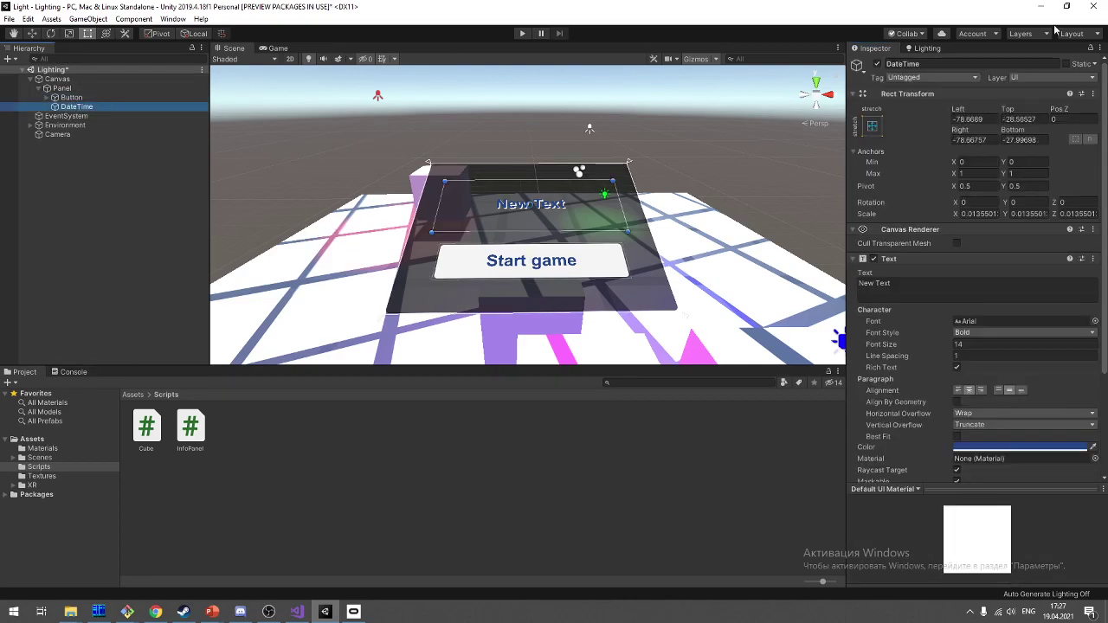
{"action": "left_click", "coordinate": [1037, 62]}
{"action": "left_click", "coordinate": [1037, 63]}
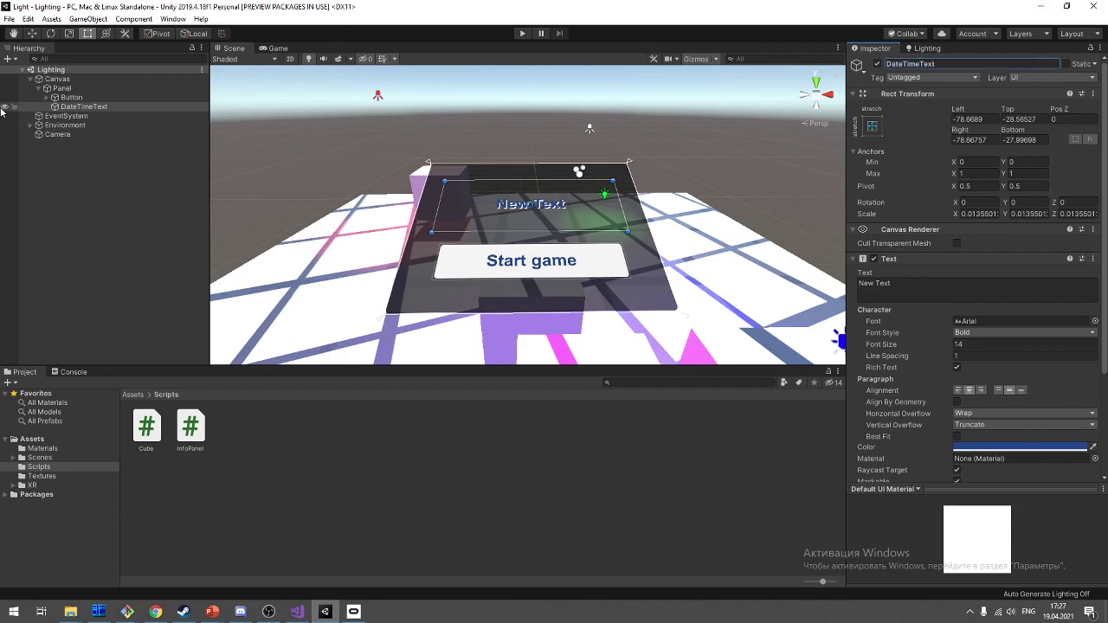
{"action": "left_click", "coordinate": [69, 89]}
Step: Rename the Button to StartButton and the Panel to InfoPanel, then save the scene
{"action": "left_click", "coordinate": [73, 98]}
{"action": "left_click", "coordinate": [998, 63]}
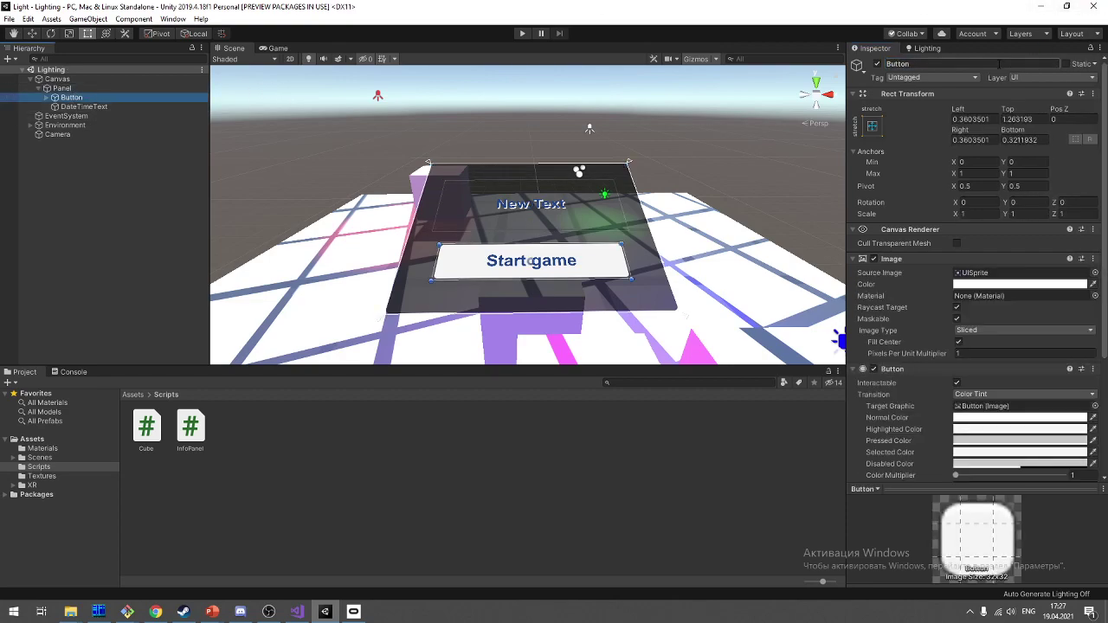
{"action": "left_click", "coordinate": [998, 63]}
{"action": "type", "text": "StartButton"}
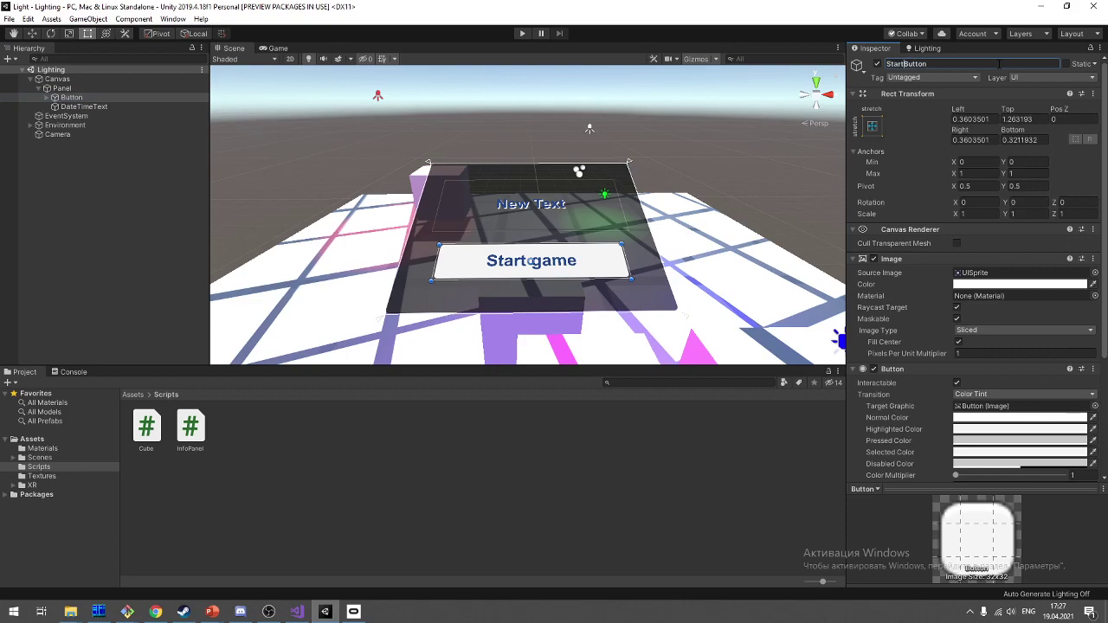
{"action": "key", "text": "Return"}
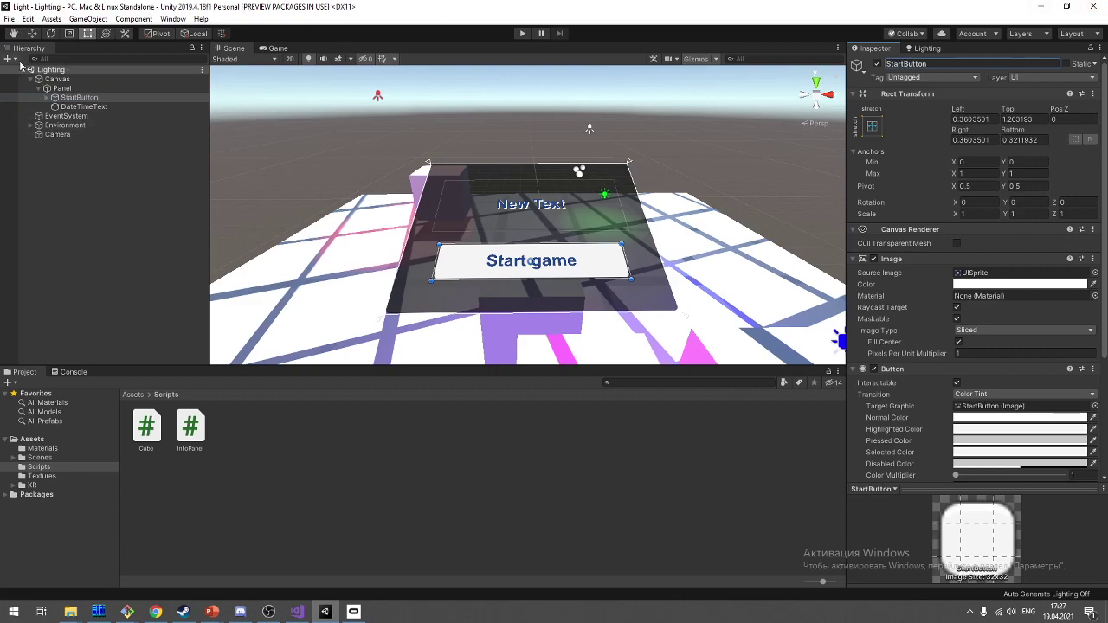
{"action": "left_click", "coordinate": [45, 98]}
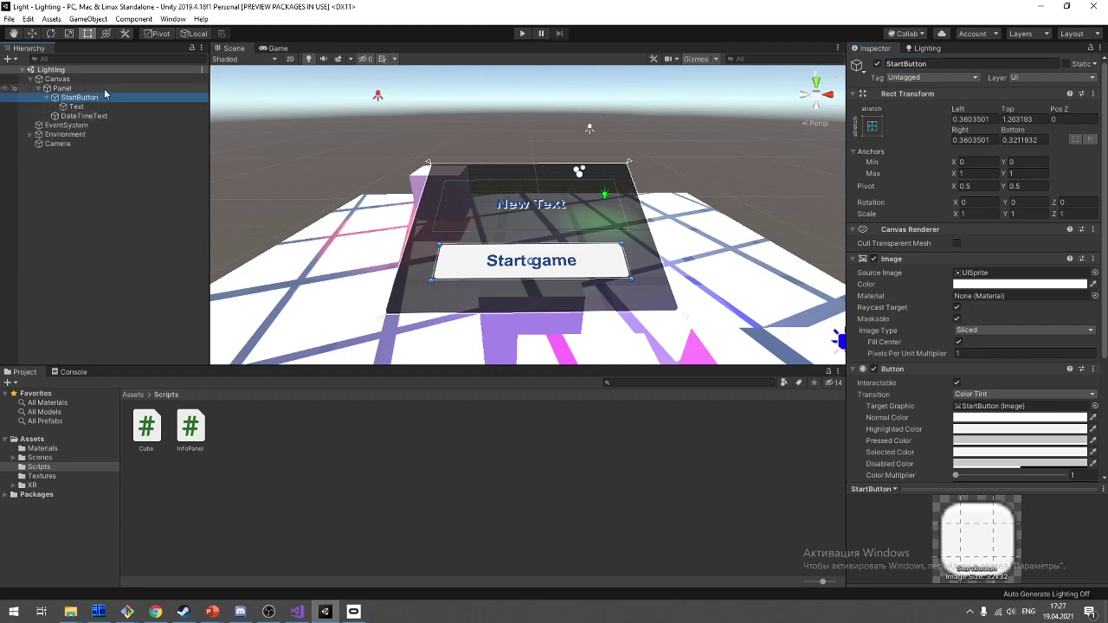
{"action": "left_click", "coordinate": [153, 187]}
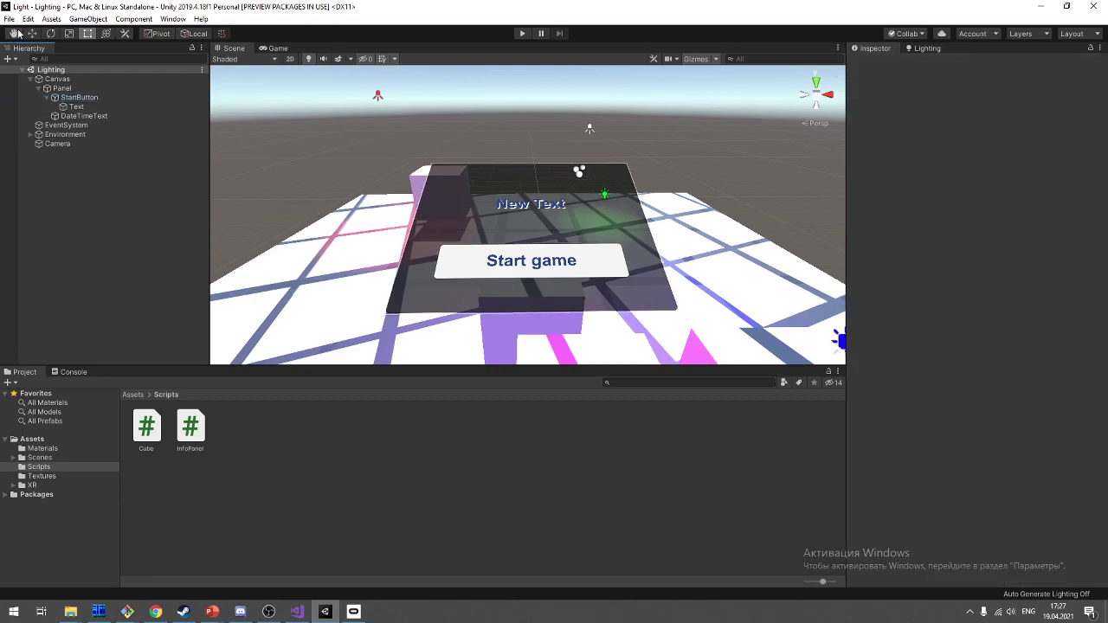
{"action": "left_click", "coordinate": [62, 89]}
{"action": "left_click", "coordinate": [931, 63]}
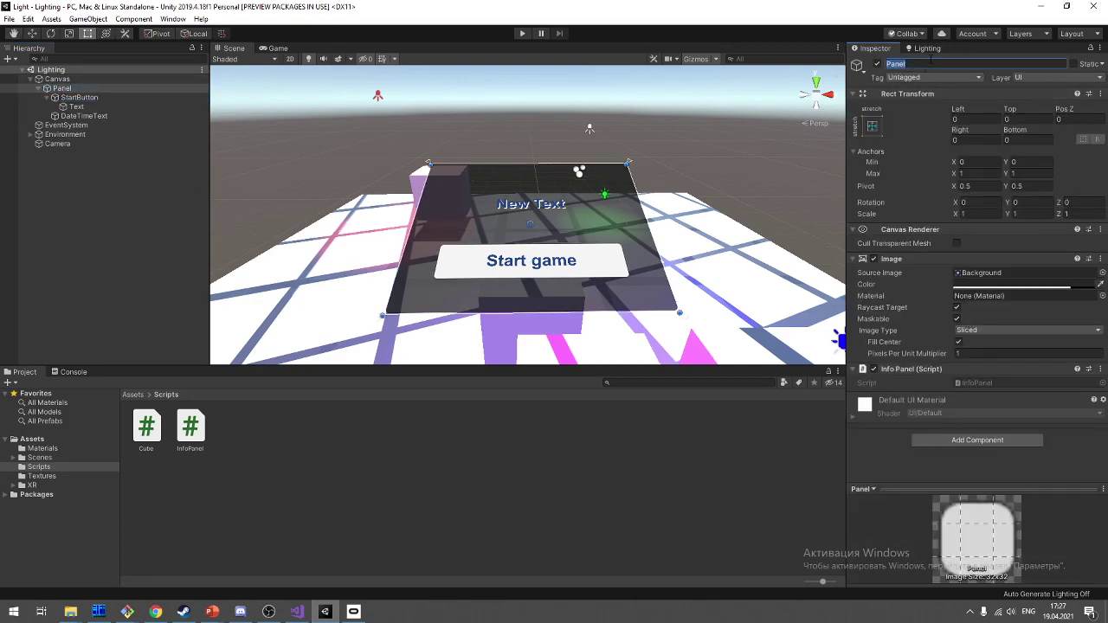
{"action": "type", "text": "InfoPanel"}
{"action": "key", "text": "Return"}
{"action": "key", "text": "ctrl+s"}
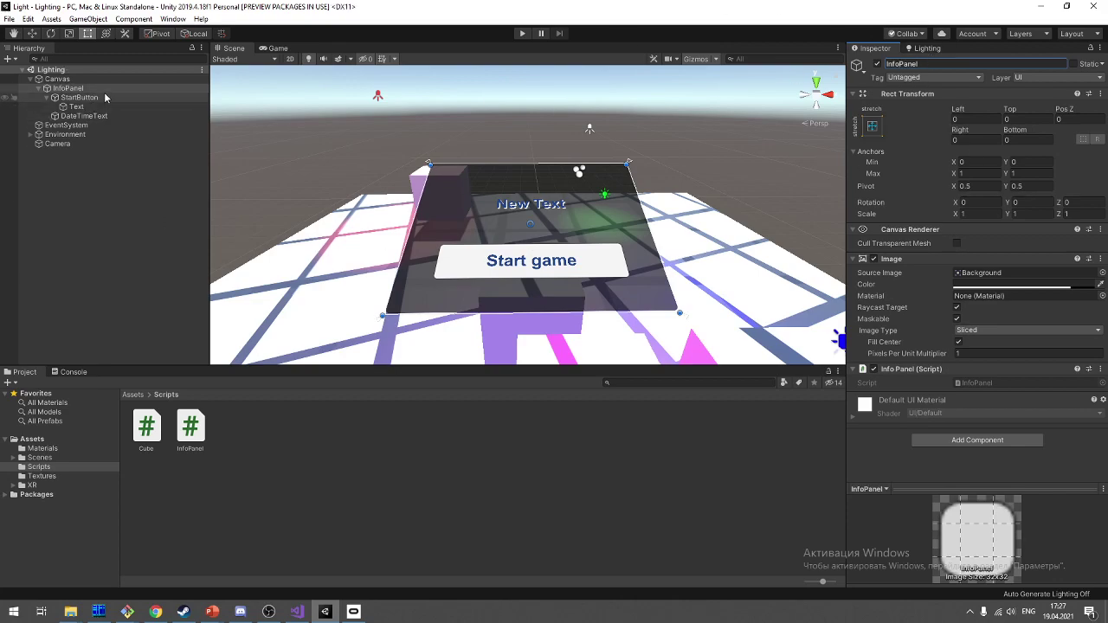
Step: Select the New Text label in the scene and open its list of available tags
{"action": "scroll", "coordinate": [585, 257], "scroll_direction": "up", "scroll_amount": 2}
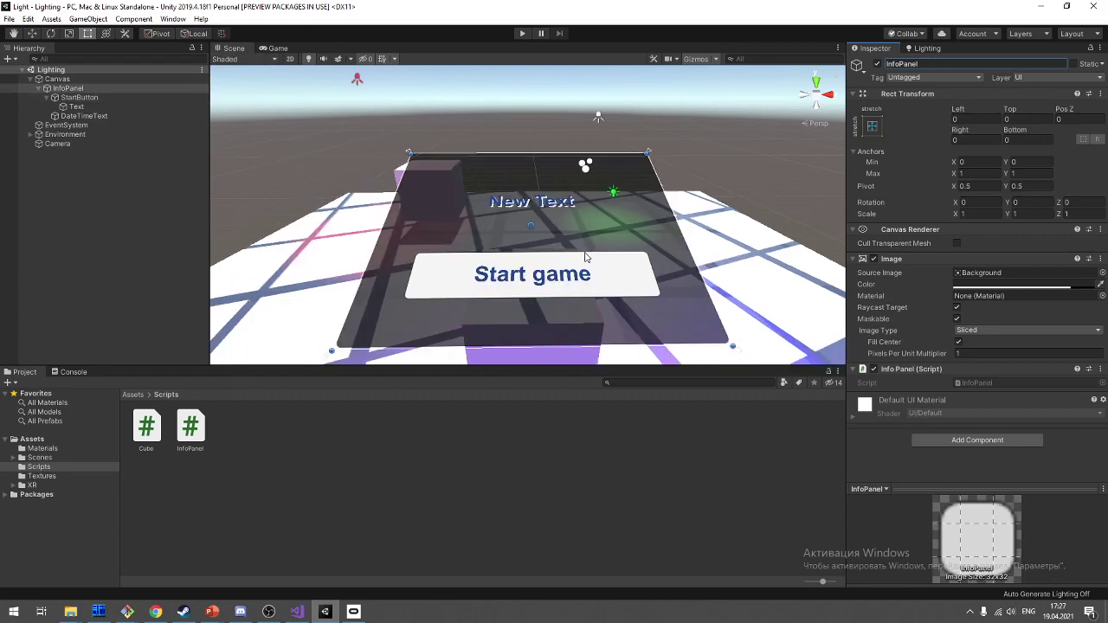
{"action": "scroll", "coordinate": [584, 215], "scroll_direction": "up", "scroll_amount": 2}
{"action": "scroll", "coordinate": [594, 205], "scroll_direction": "down", "scroll_amount": 2}
{"action": "left_click", "coordinate": [519, 209]}
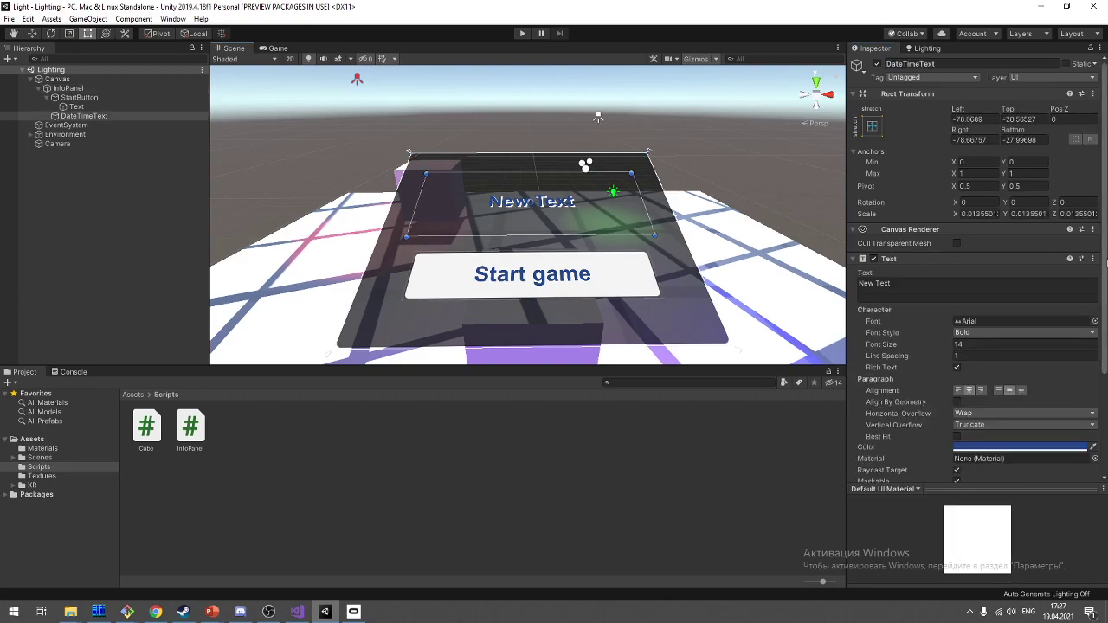
{"action": "left_click", "coordinate": [931, 78]}
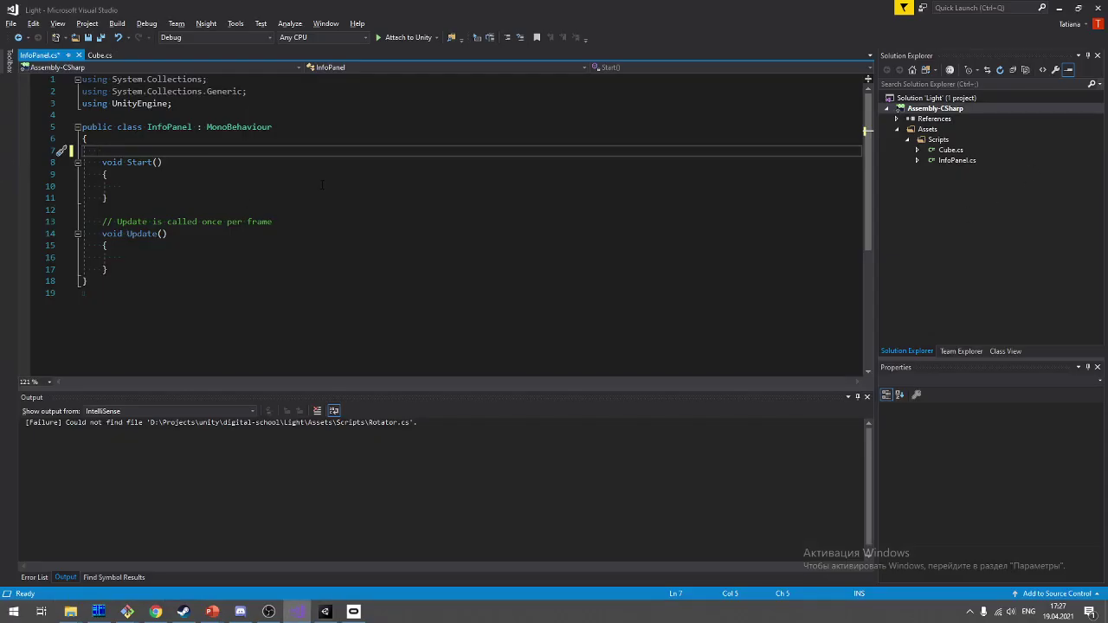
Step: Declare 'private Text DateTimeInfo;' above Start and save the script
{"action": "left_click", "coordinate": [317, 186]}
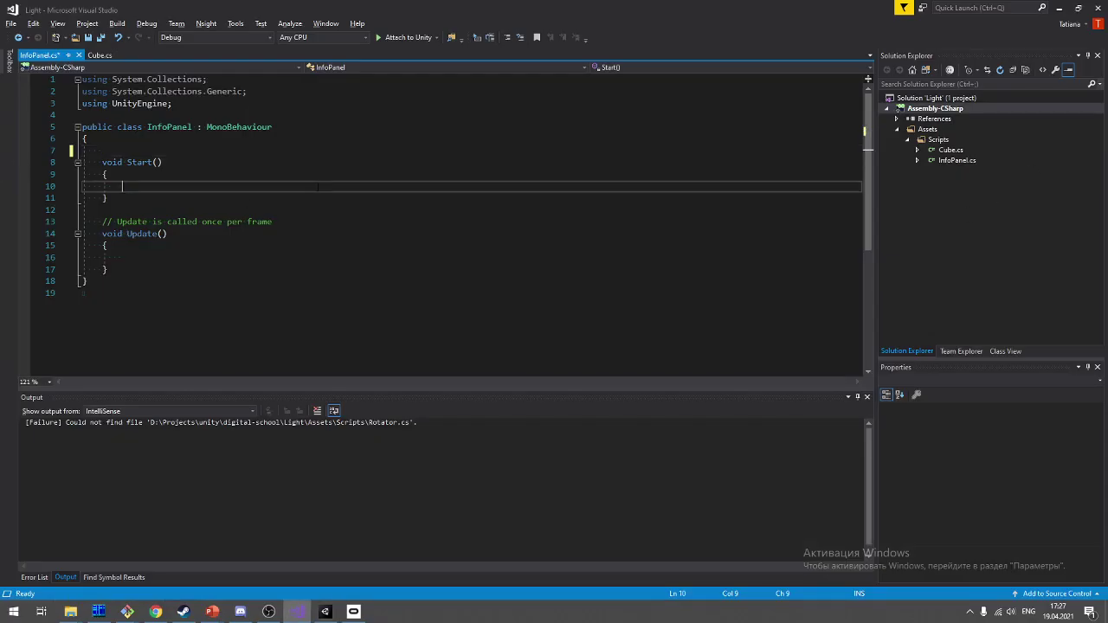
{"action": "key", "text": "Up"}
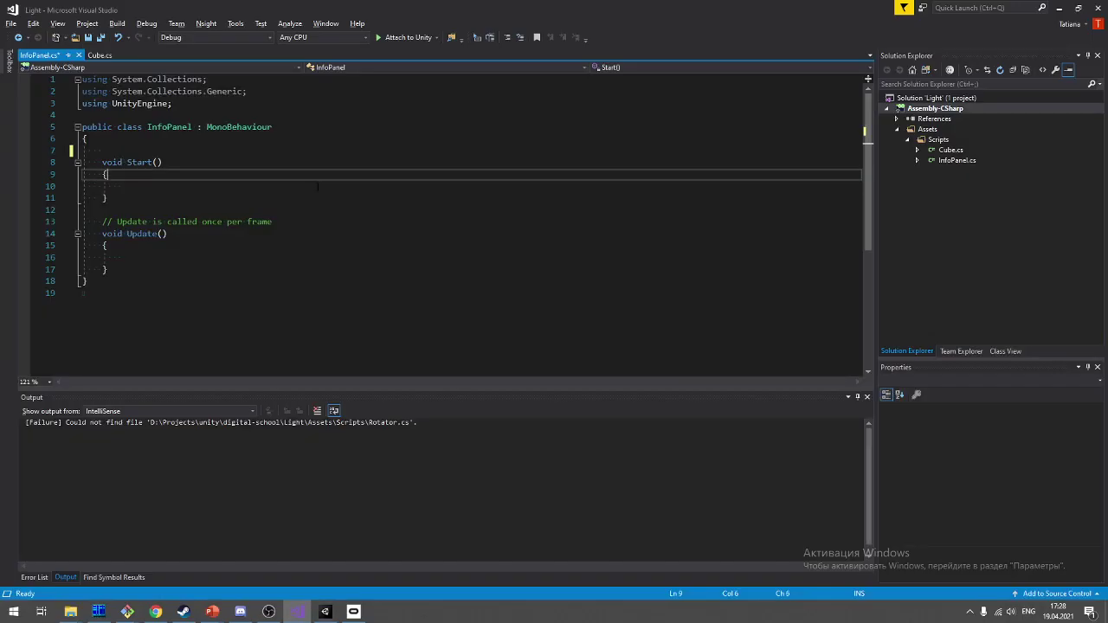
{"action": "key", "text": "Up"}
{"action": "key", "text": "Up"}
{"action": "type", "text": "privat"}
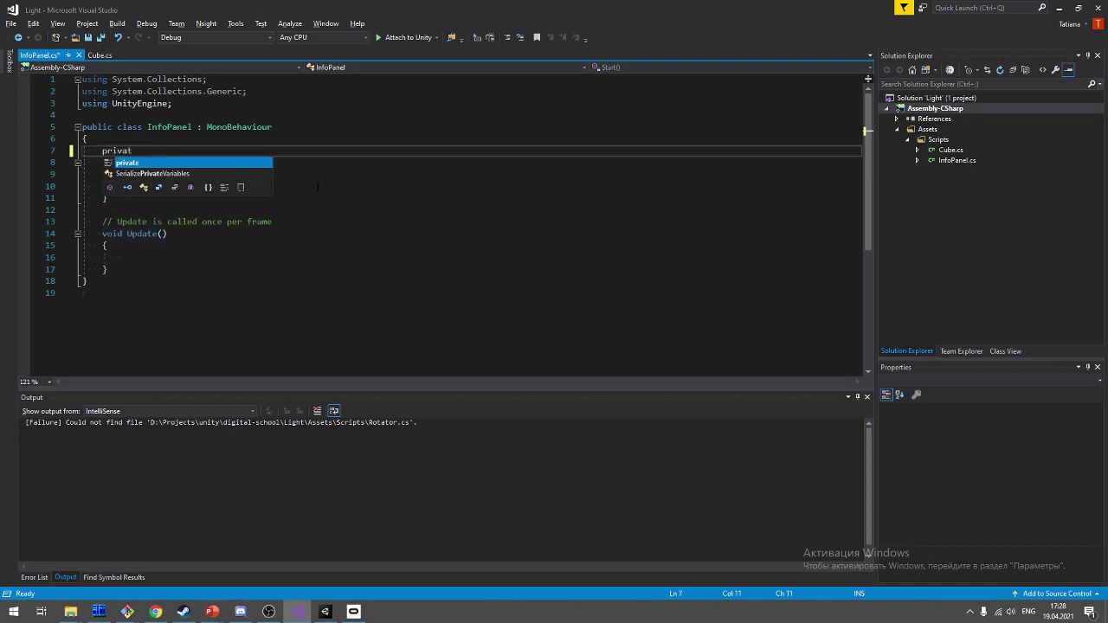
{"action": "type", "text": "e In"}
{"action": "key", "text": "Tab"}
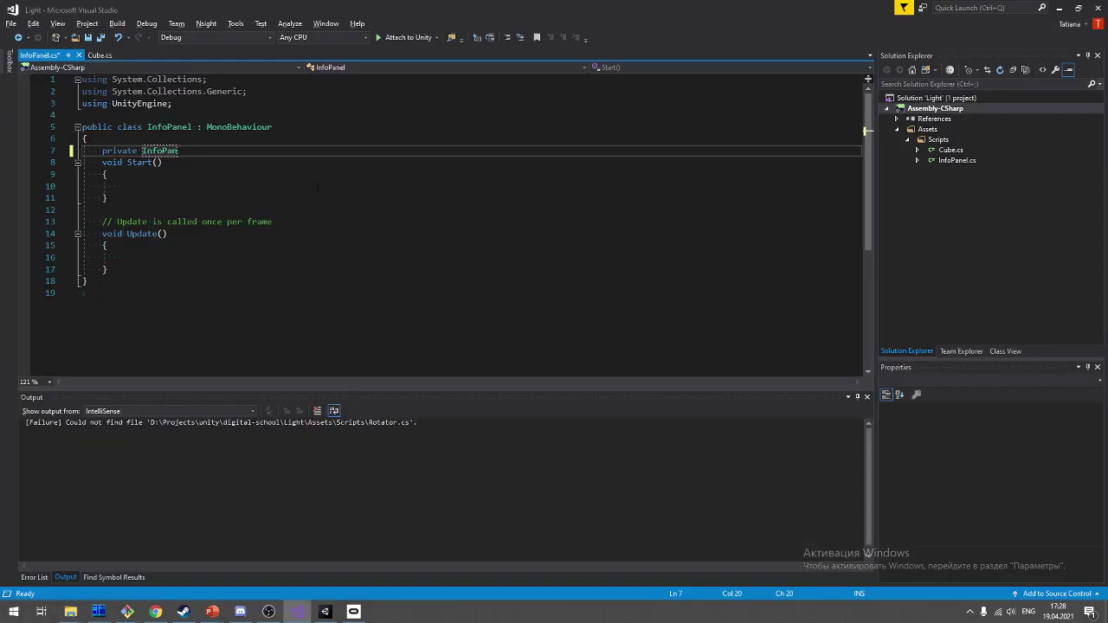
{"action": "key", "text": "BackSpace"}
{"action": "key", "text": "BackSpace"}
{"action": "key", "text": "BackSpace"}
{"action": "type", "text": "TextAlignment"}
{"action": "key", "text": "BackSpace"}
{"action": "key", "text": "BackSpace"}
{"action": "key", "text": "BackSpace"}
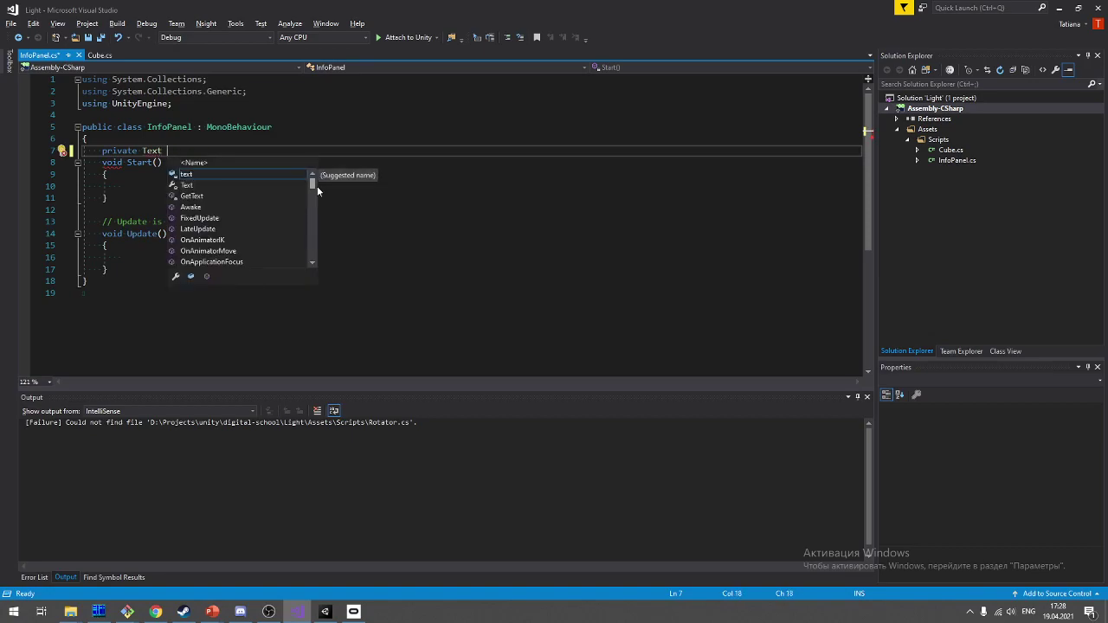
{"action": "type", "text": "DateT"}
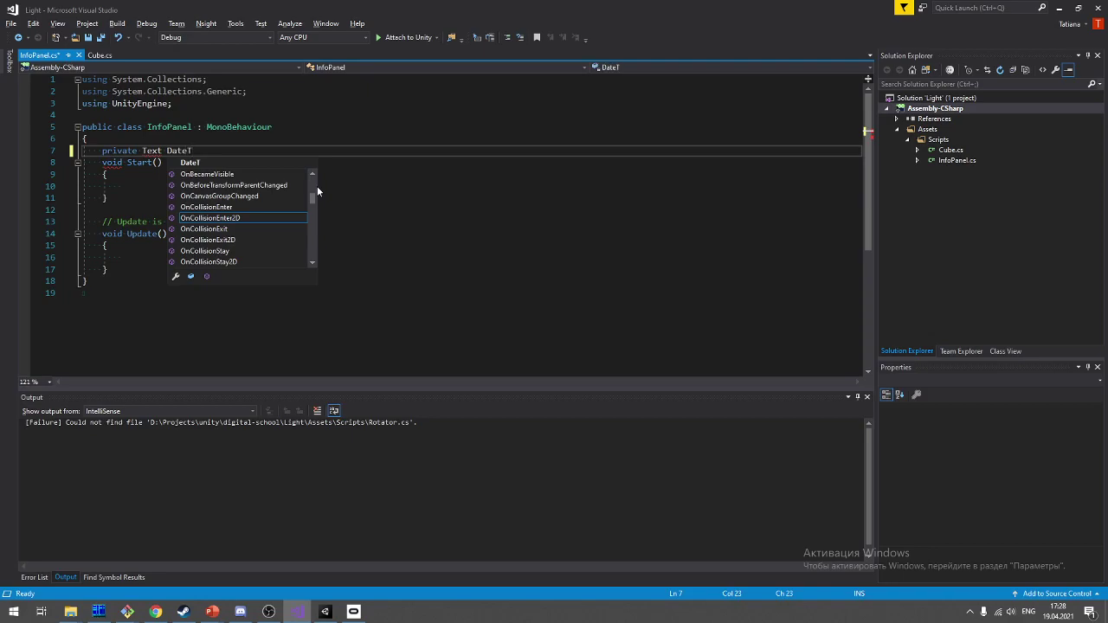
{"action": "type", "text": "imeI"}
{"action": "type", "text": "nfo;"}
{"action": "key", "text": "ctrl+s"}
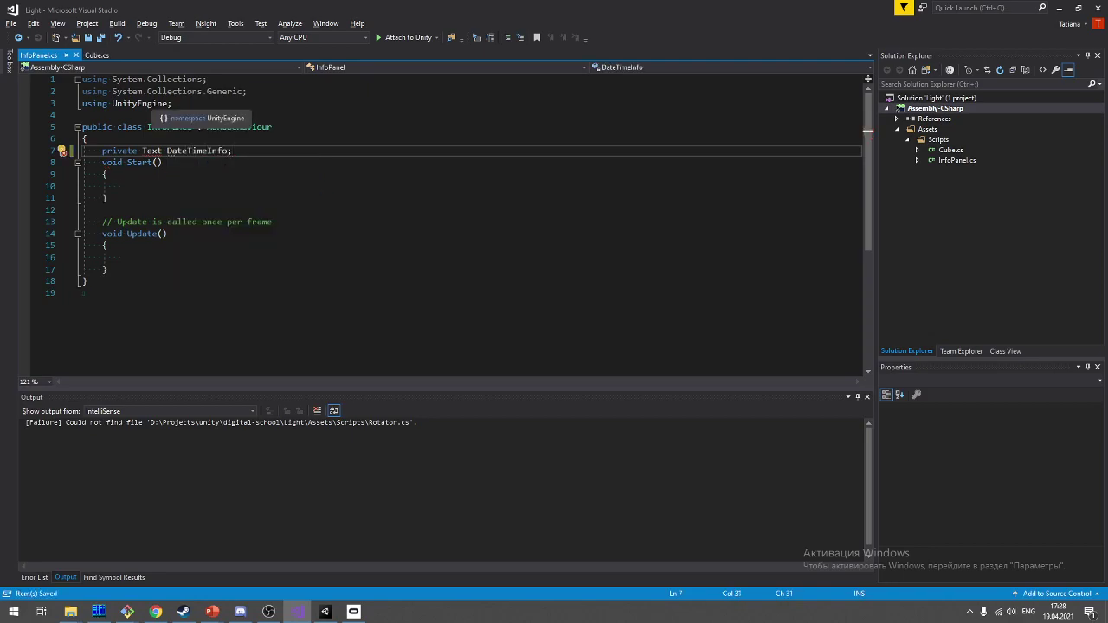
Step: Add 'using UnityEngine.UI;' below the other using lines and save
{"action": "key", "text": "Up"}
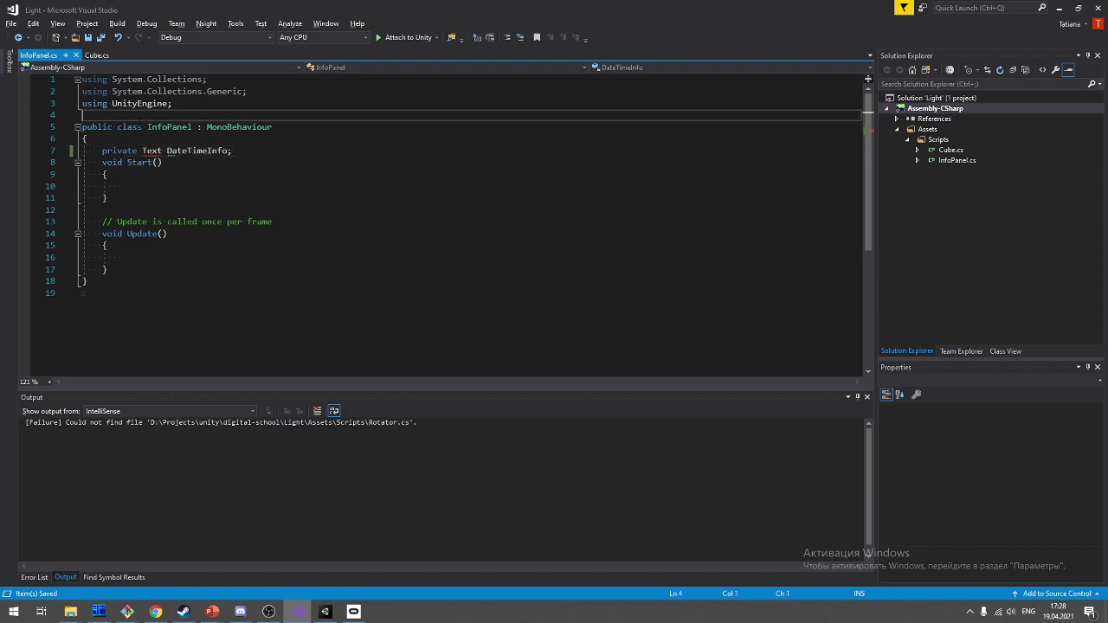
{"action": "key", "text": "Return"}
{"action": "key", "text": "Up"}
{"action": "type", "text": "us"}
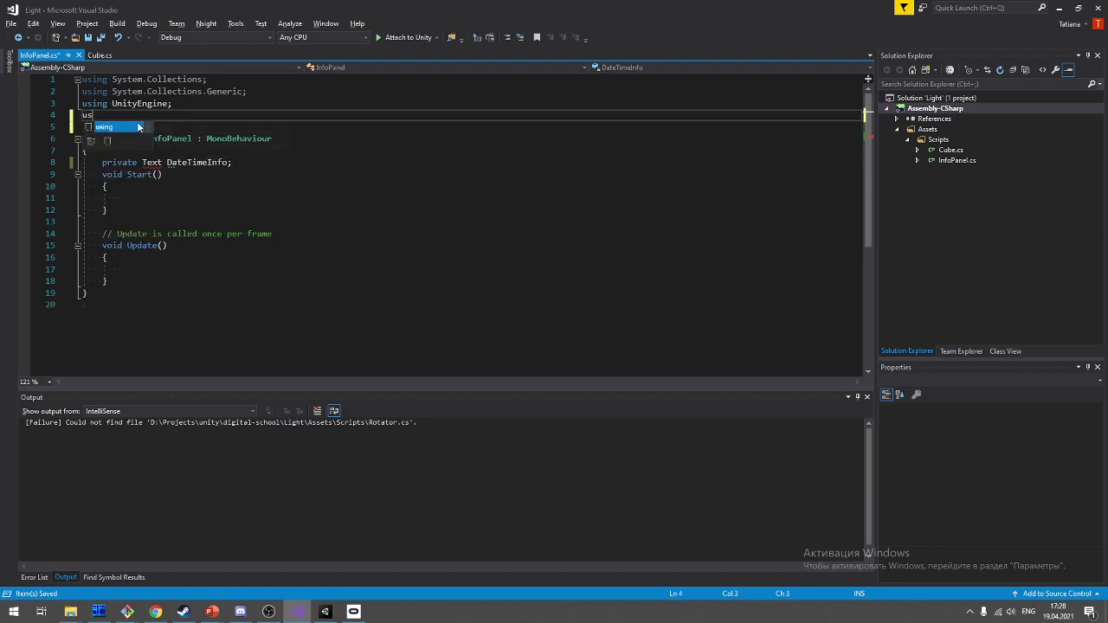
{"action": "type", "text": "ing Unity"}
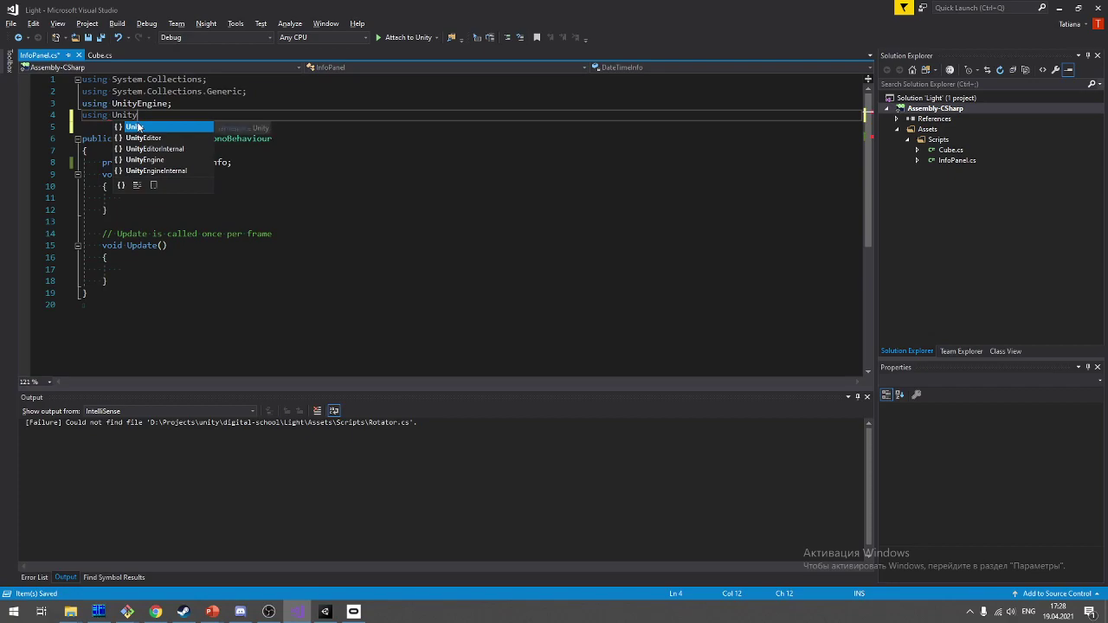
{"action": "type", "text": "En"}
{"action": "key", "text": "Tab"}
{"action": "type", "text": ".U"}
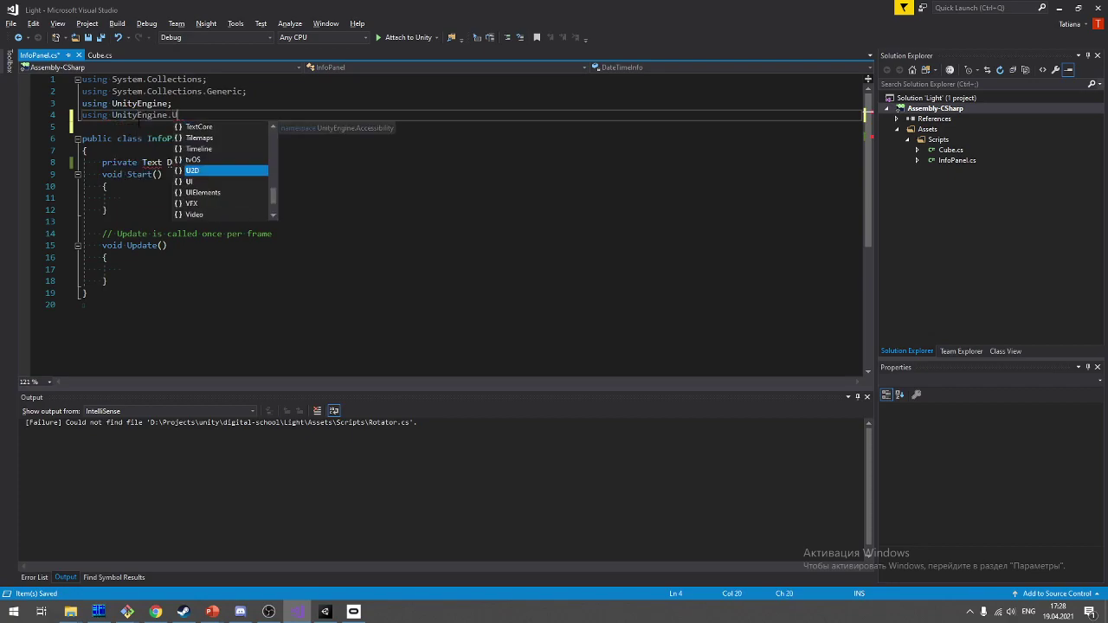
{"action": "type", "text": "I;"}
{"action": "key", "text": "ctrl+s"}
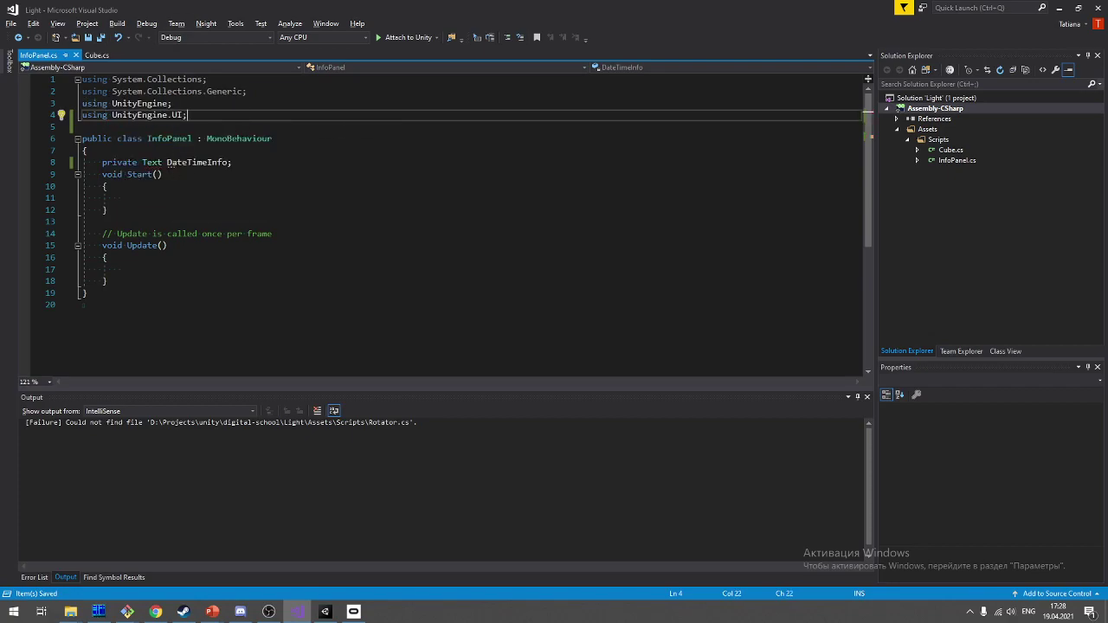
{"action": "left_click", "coordinate": [162, 162]}
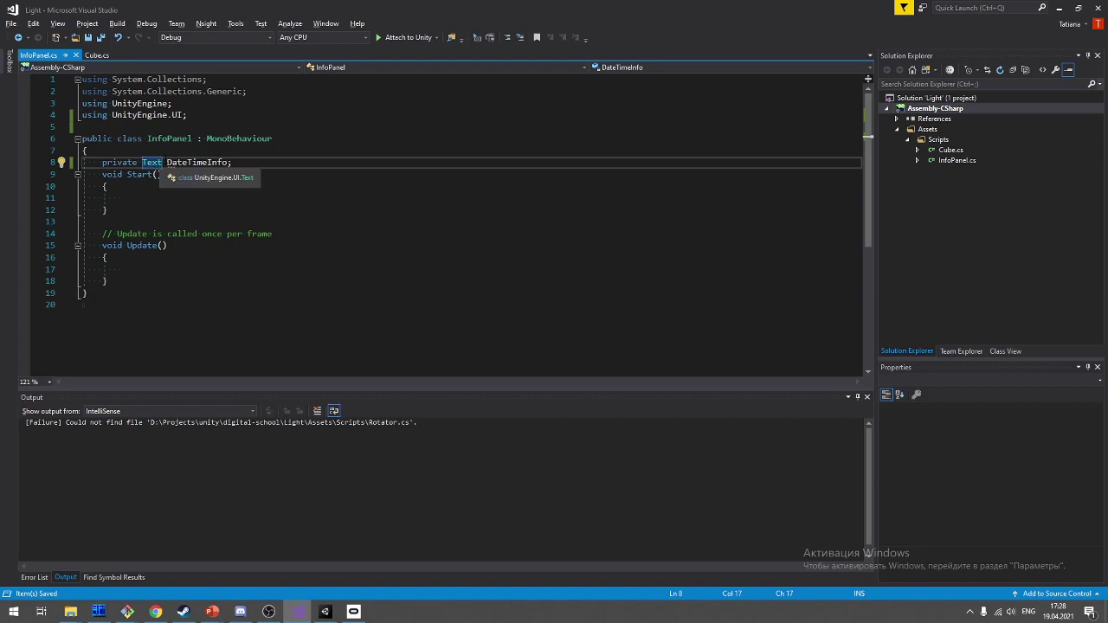
{"action": "key", "text": "alt+Tab"}
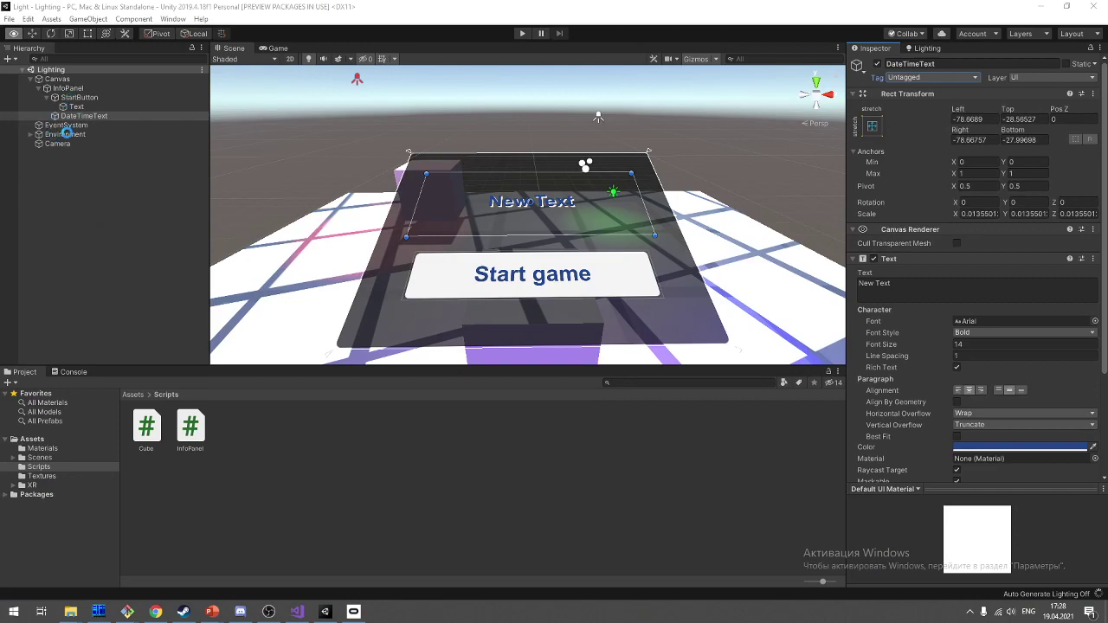
Step: Inspect DateTimeText's Text component, confirming it still reads New Text
{"action": "key", "text": "t"}
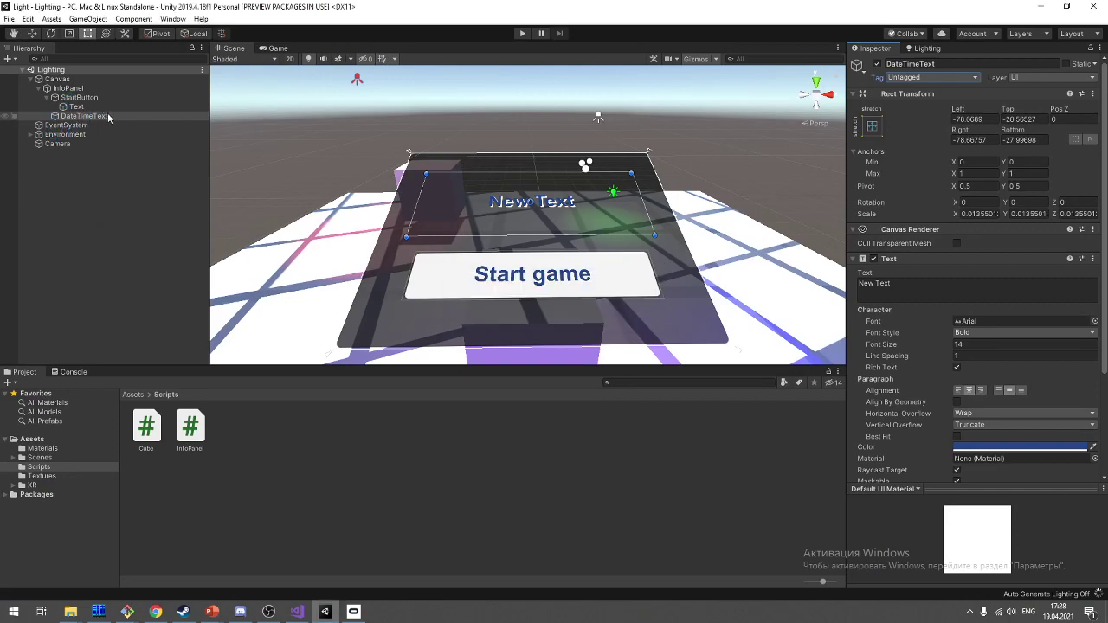
{"action": "left_click", "coordinate": [104, 115]}
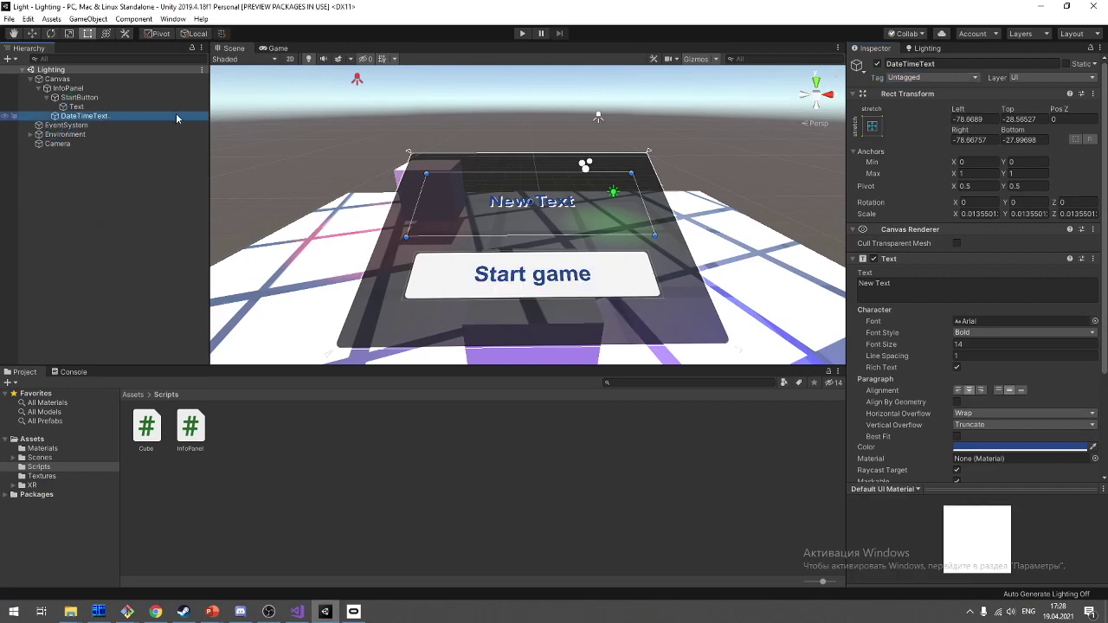
{"action": "left_click", "coordinate": [900, 287]}
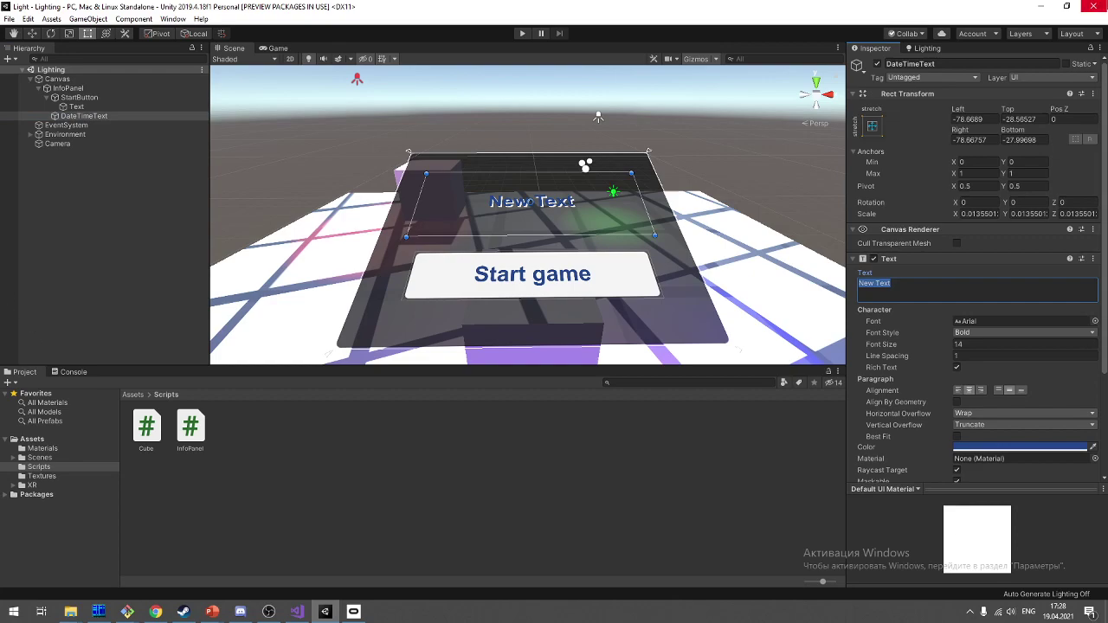
{"action": "key", "text": "alt+Tab"}
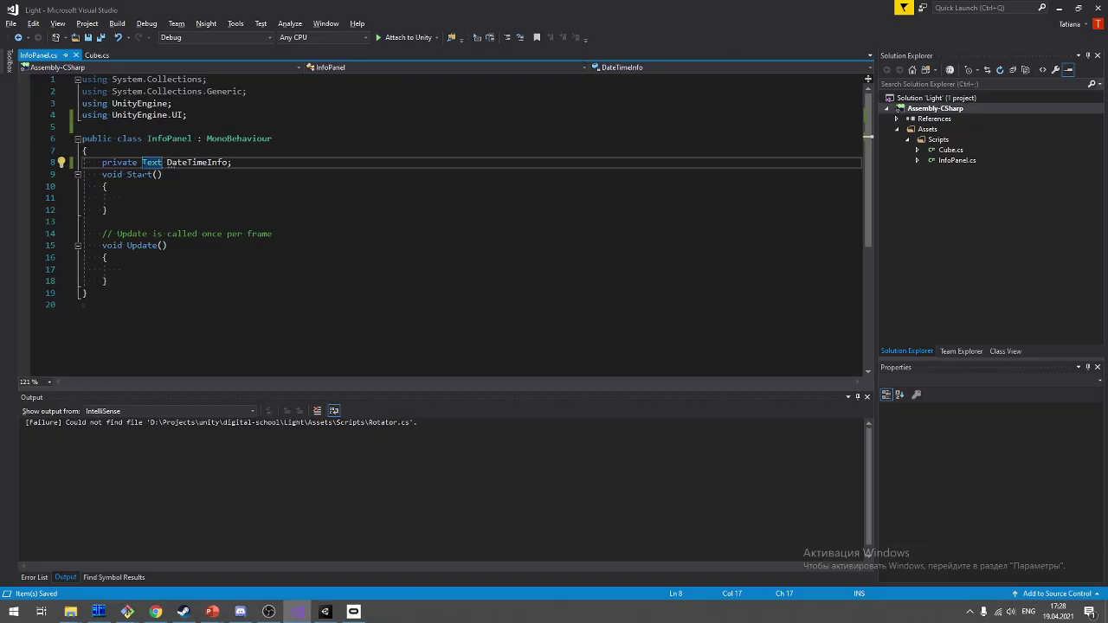
{"action": "key", "text": "alt+Tab"}
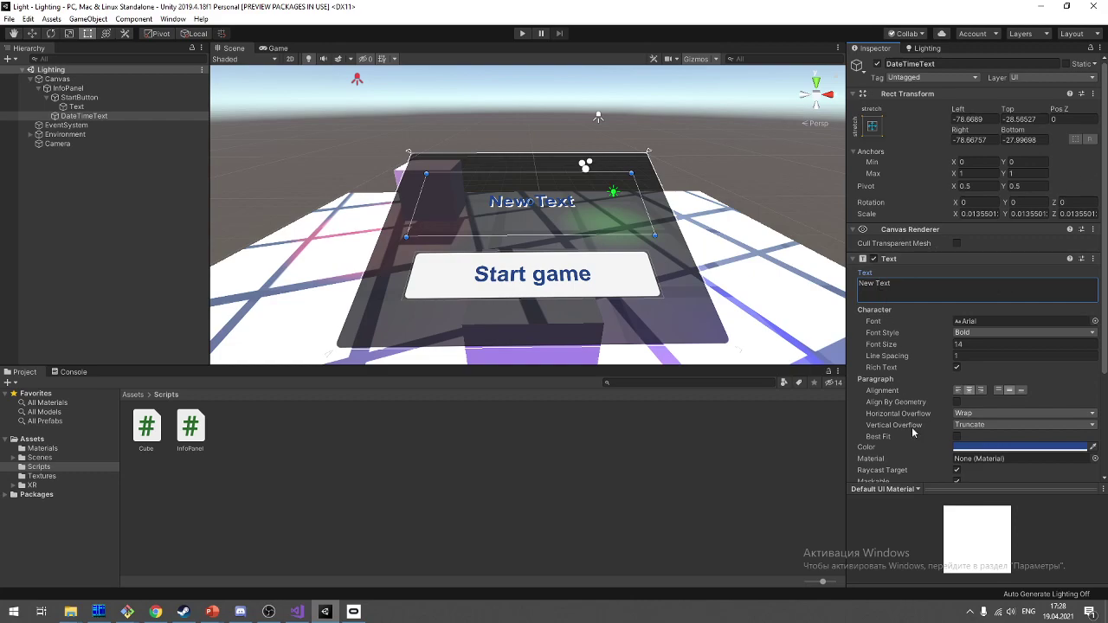
{"action": "double_click", "coordinate": [881, 282]}
{"action": "key", "text": "alt+Tab"}
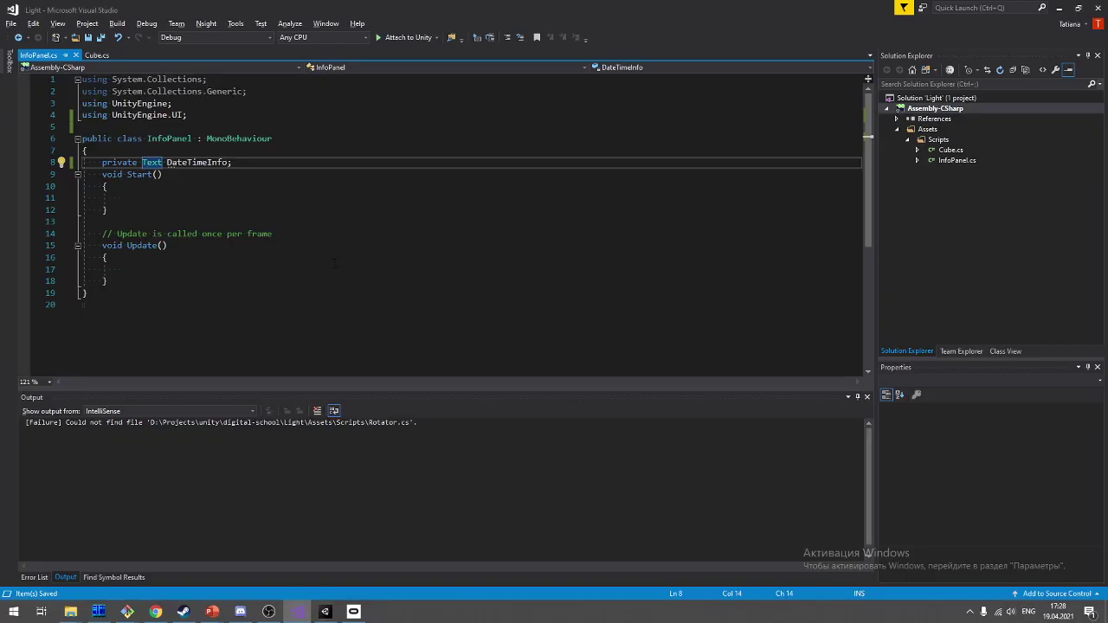
Step: In Update, write 'DateTimeInfo.text = "Hello";'
{"action": "left_click", "coordinate": [223, 162]}
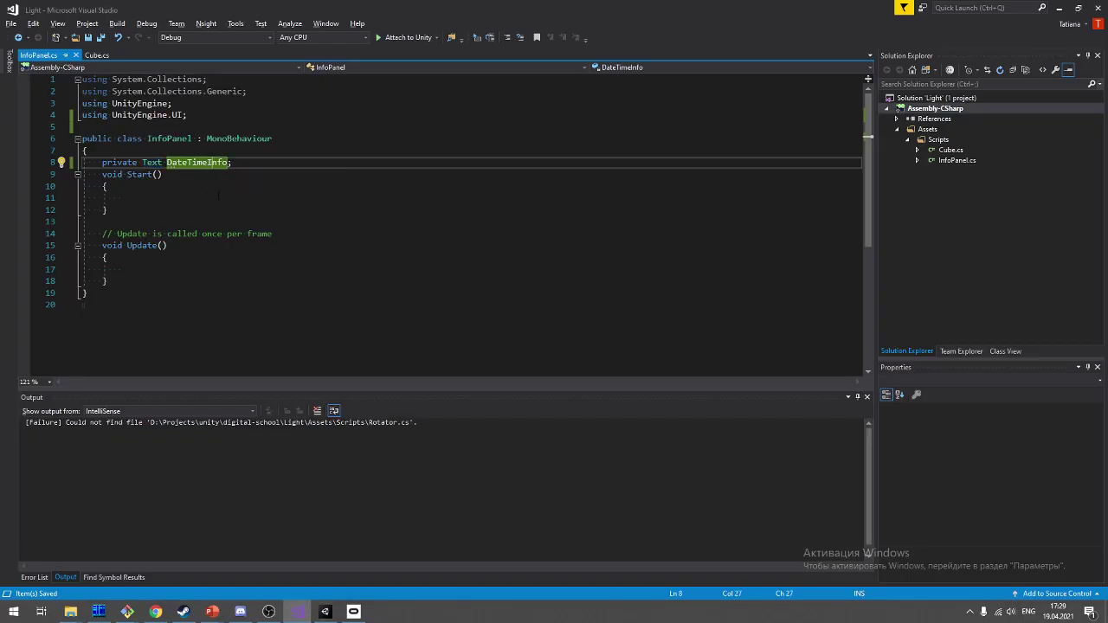
{"action": "left_click", "coordinate": [166, 269]}
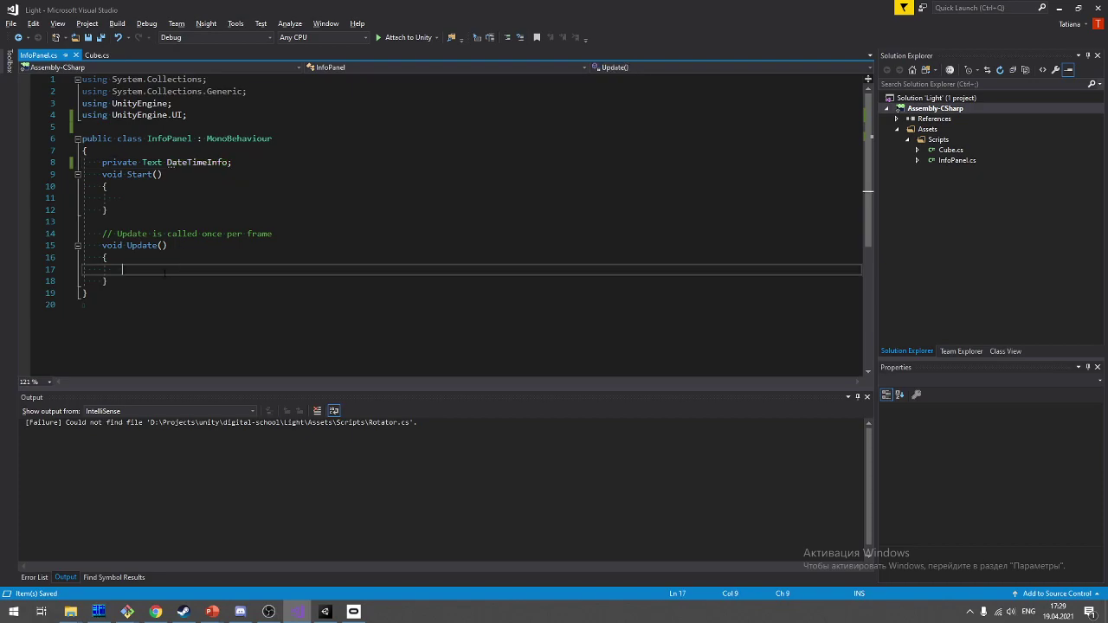
{"action": "type", "text": "Date"}
{"action": "key", "text": "Tab"}
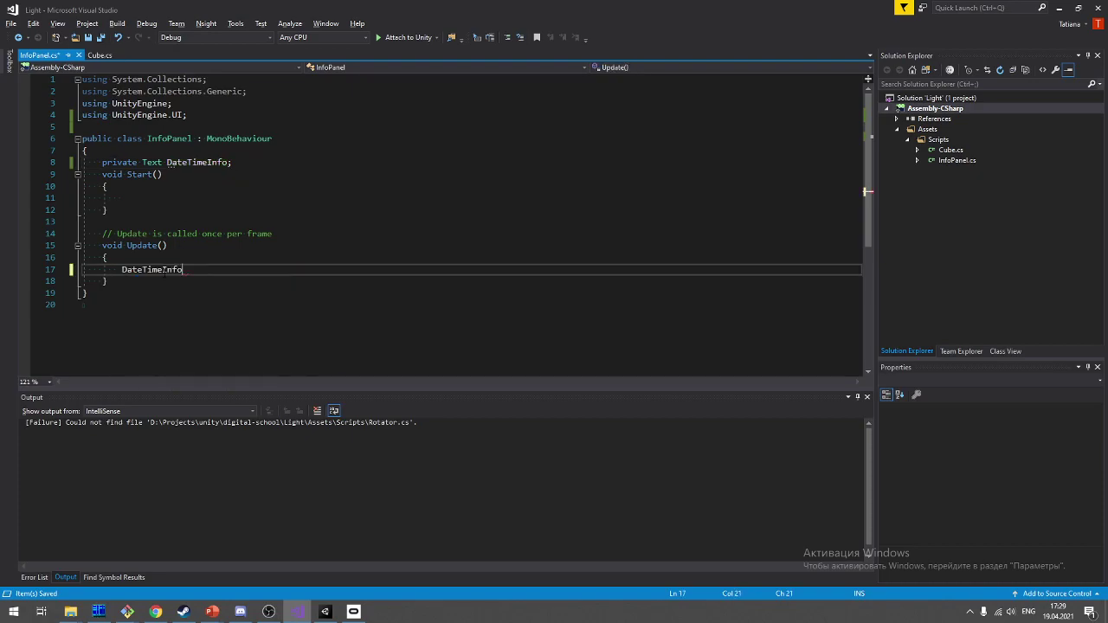
{"action": "type", "text": ".text = "}
{"action": "type", "text": "\"Hello"}
{"action": "type", "text": "\";"}
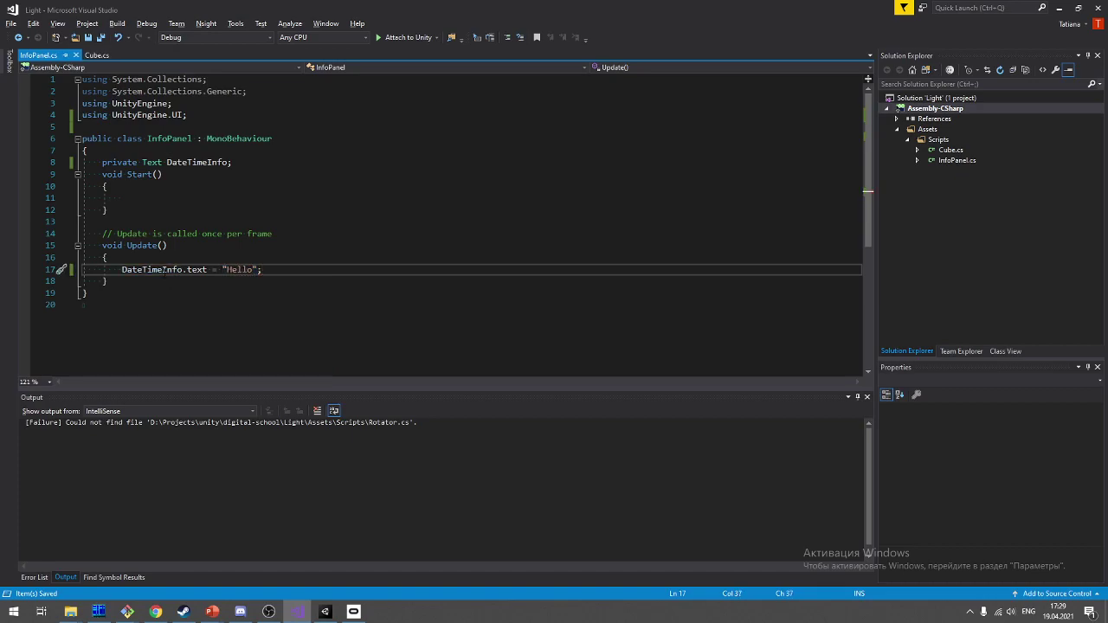
{"action": "key", "text": "alt+Tab"}
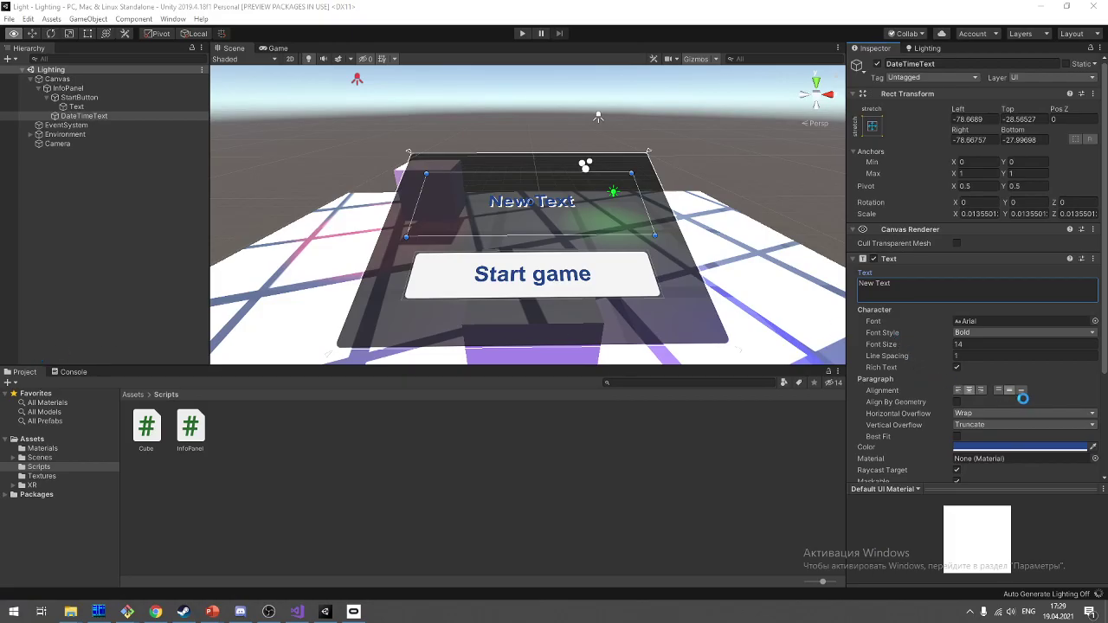
{"action": "key", "text": "alt+Tab"}
Step: Start a 'DateTimeInfo = Get' assignment inside Start, browsing the Get completions
{"action": "left_click", "coordinate": [223, 187]}
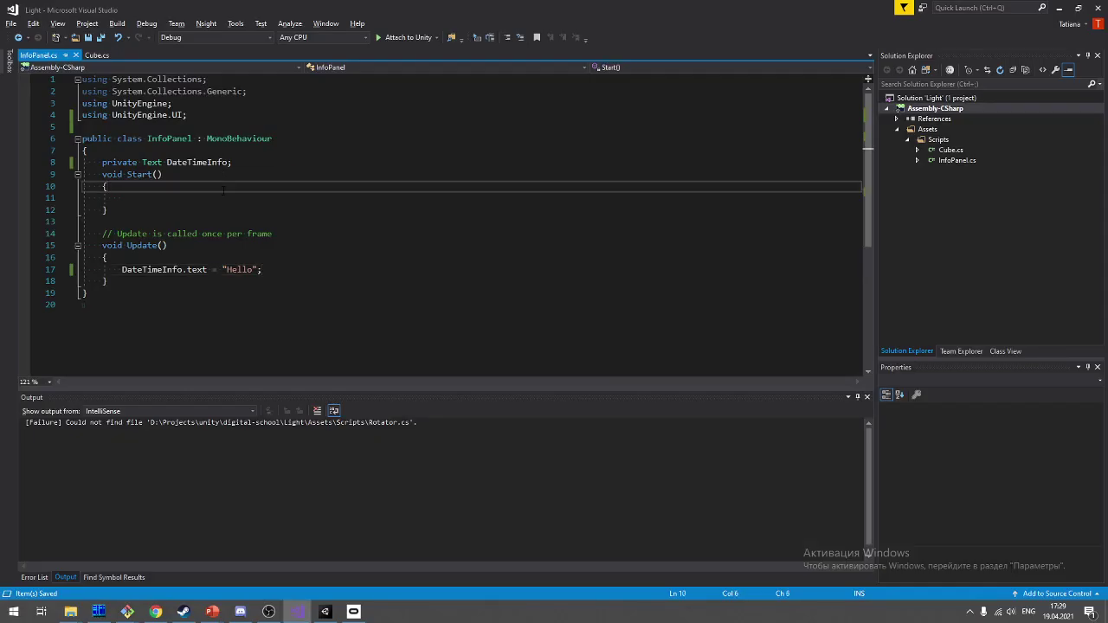
{"action": "key", "text": "Down"}
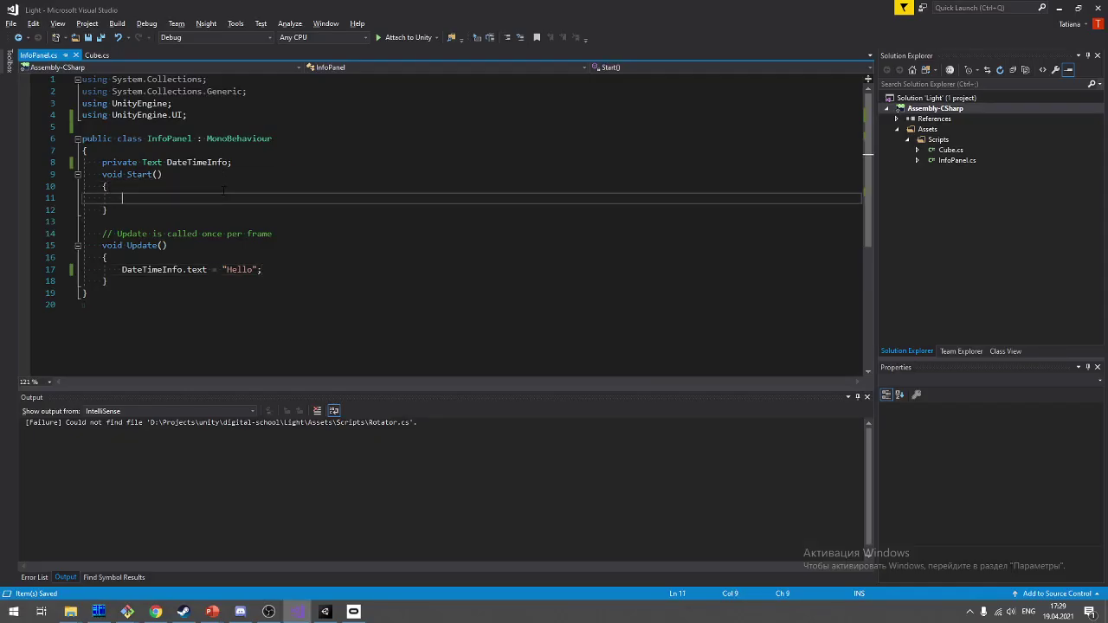
{"action": "type", "text": "Fate"}
{"action": "key", "text": "BackSpace"}
{"action": "key", "text": "BackSpace"}
{"action": "key", "text": "BackSpace"}
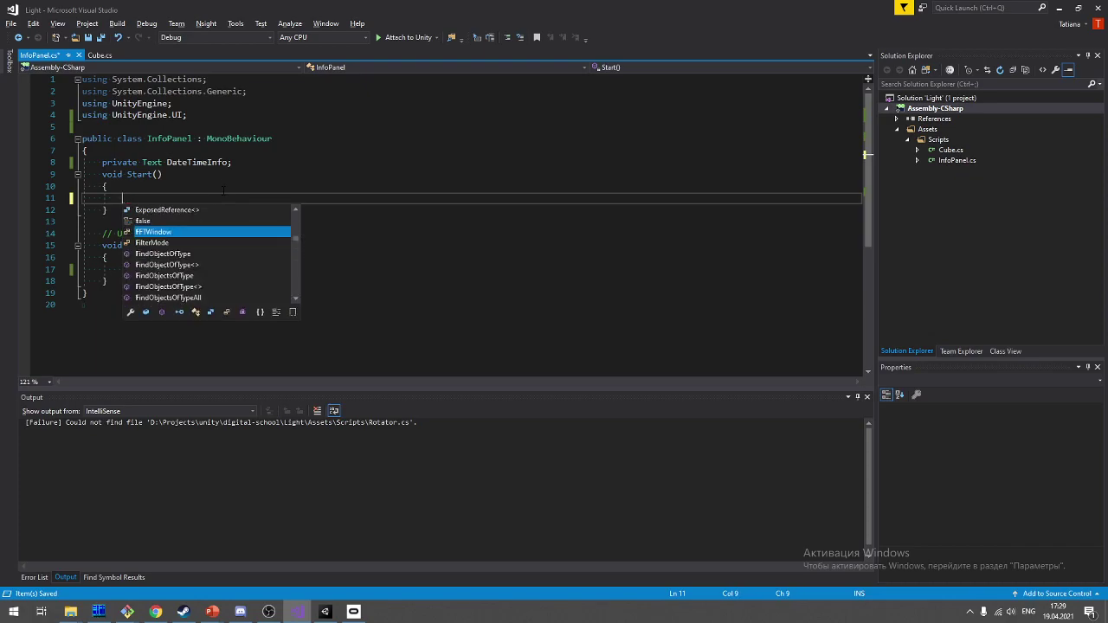
{"action": "type", "text": "Date"}
{"action": "key", "text": "Tab"}
{"action": "type", "text": "."}
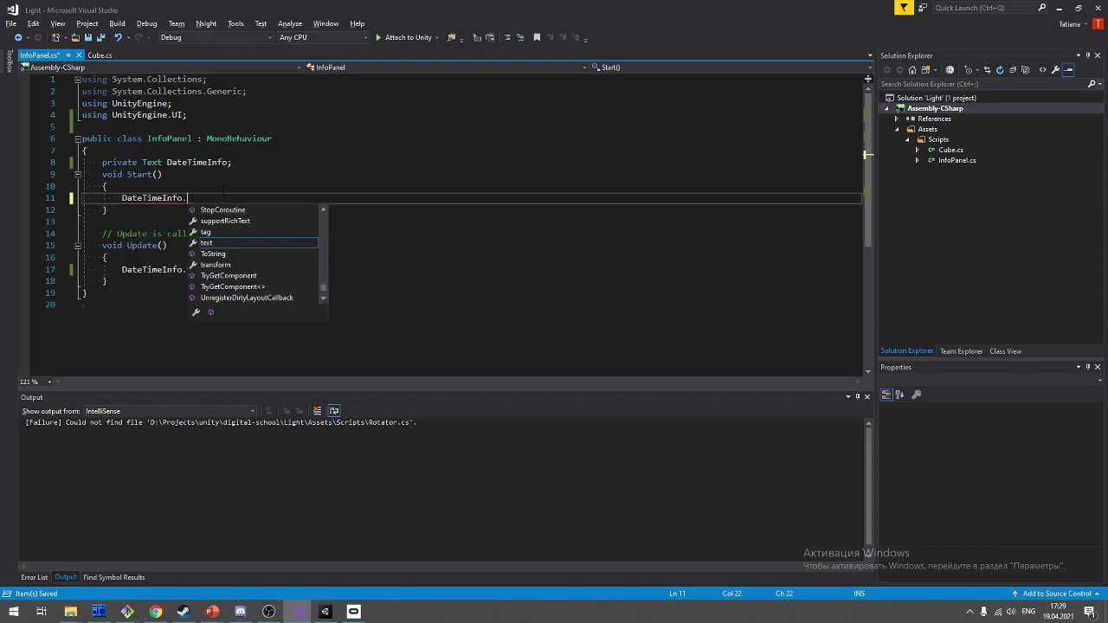
{"action": "key", "text": "BackSpace"}
{"action": "type", "text": "= "}
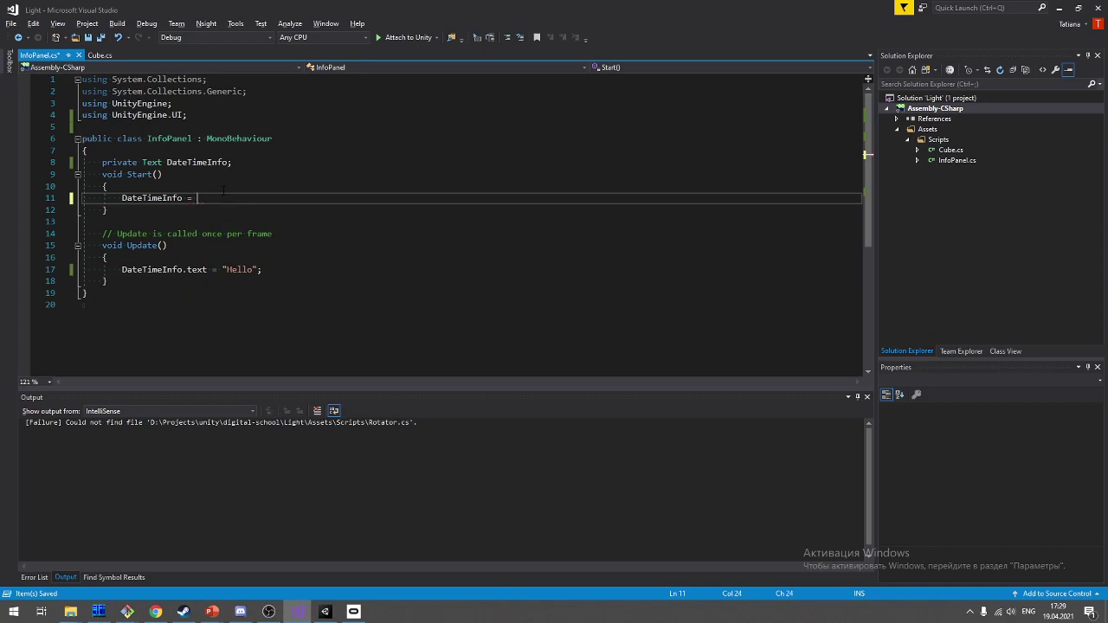
{"action": "type", "text": "Get"}
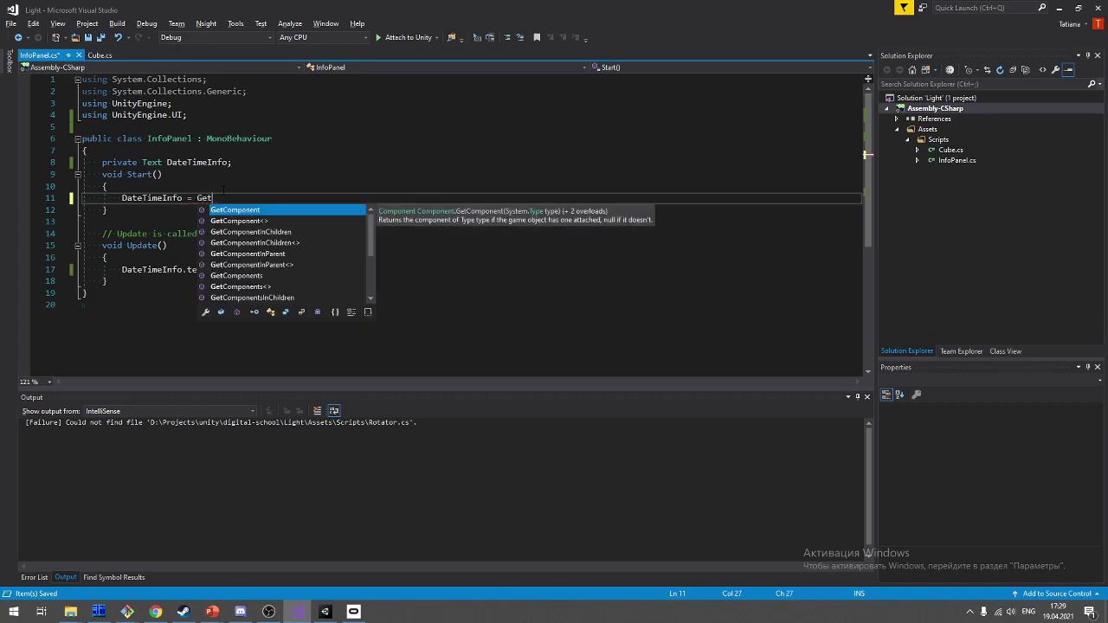
{"action": "key", "text": "Down"}
{"action": "key", "text": "Down"}
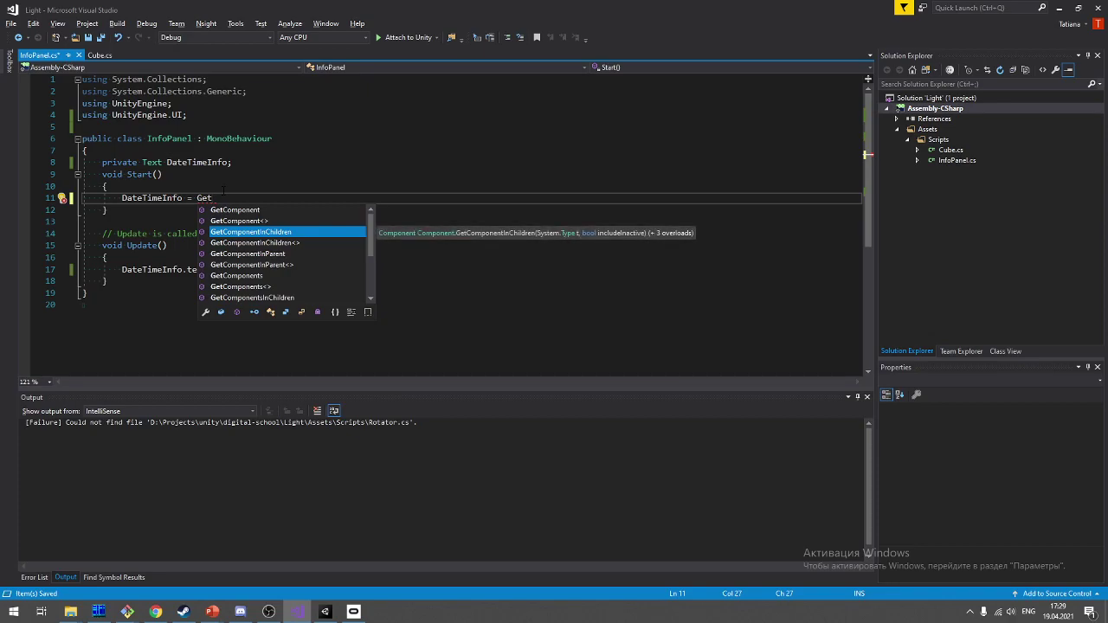
{"action": "key", "text": "Down"}
{"action": "key", "text": "Down"}
{"action": "key", "text": "Down"}
{"action": "key", "text": "Down"}
{"action": "key", "text": "Down"}
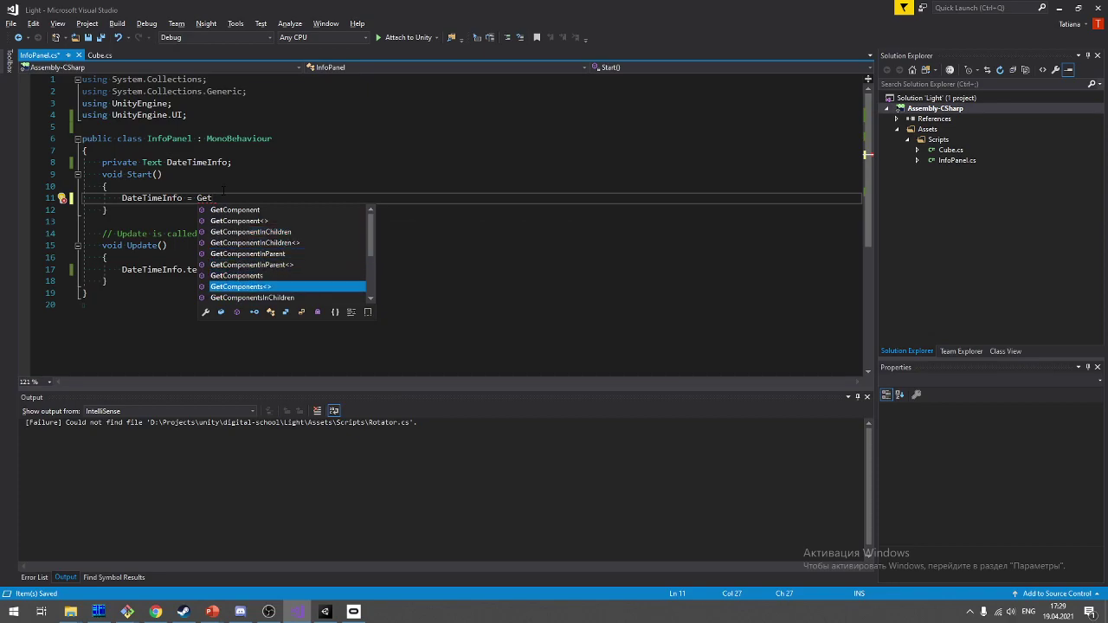
{"action": "key", "text": "Down"}
{"action": "key", "text": "Down"}
{"action": "key", "text": "Down"}
{"action": "key", "text": "Escape"}
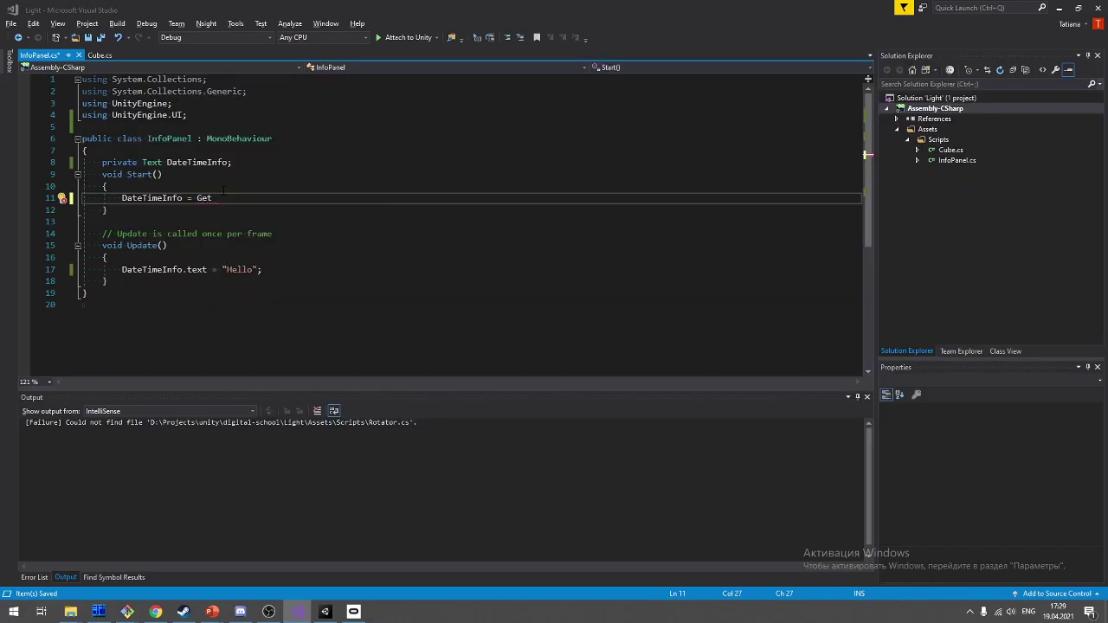
Step: Rewrite the assignment to begin with GameObject.Find("
{"action": "key", "text": "alt+Tab"}
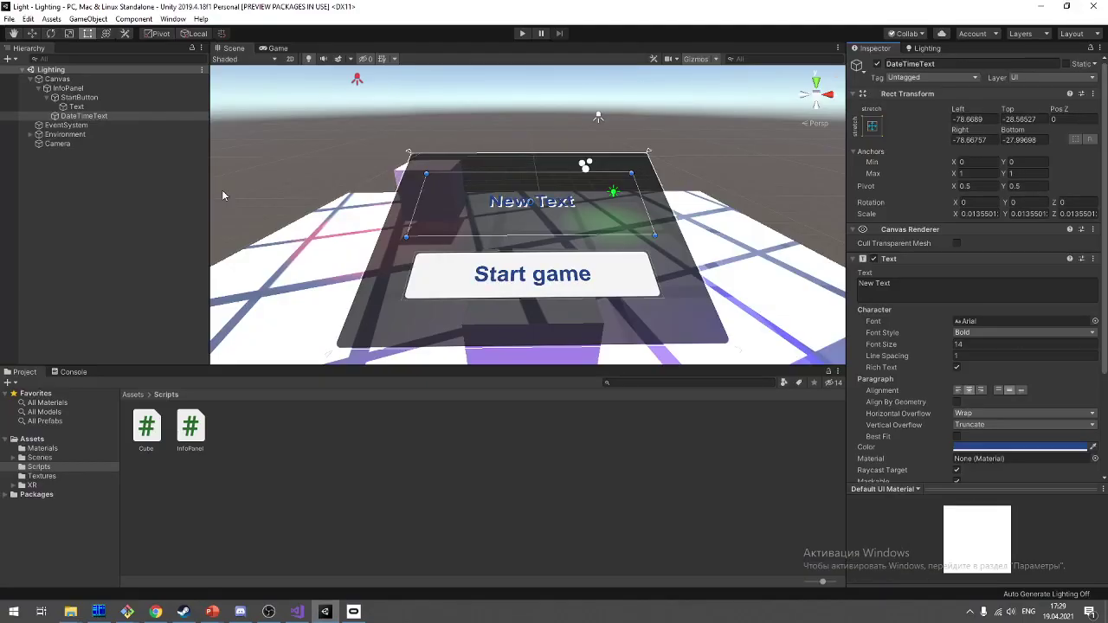
{"action": "key", "text": "alt+Tab"}
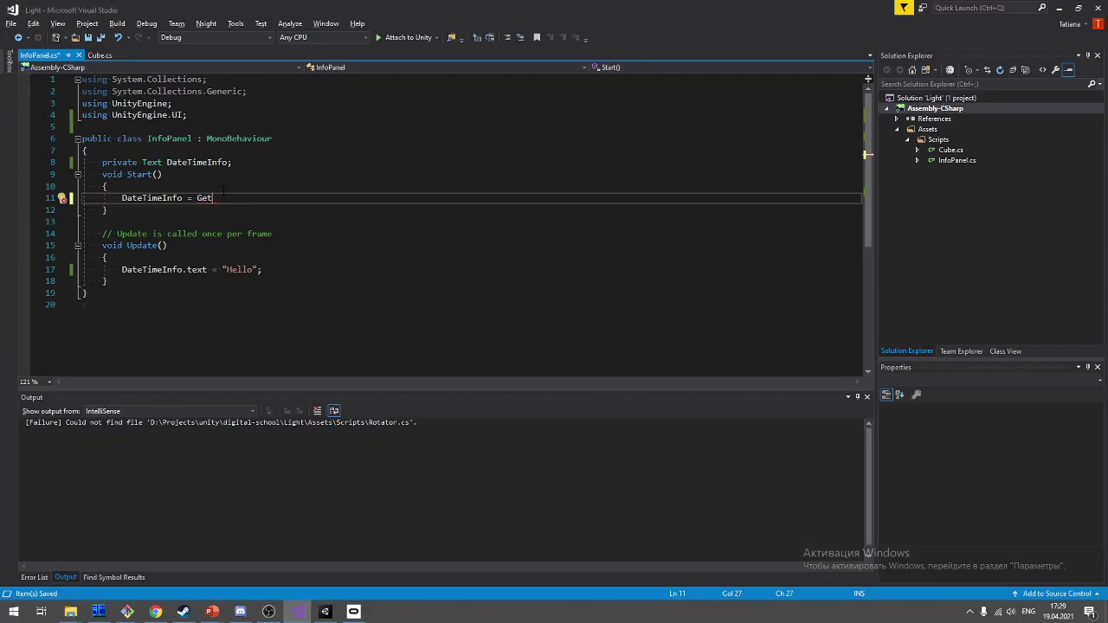
{"action": "key", "text": "alt+Tab"}
{"action": "key", "text": "alt+Tab"}
{"action": "key", "text": "BackSpace"}
{"action": "key", "text": "BackSpace"}
{"action": "key", "text": "BackSpace"}
{"action": "type", "text": "Gam"}
{"action": "key", "text": "Tab"}
{"action": "type", "text": ".Find"}
{"action": "key", "text": "Escape"}
{"action": "type", "text": "(\""}
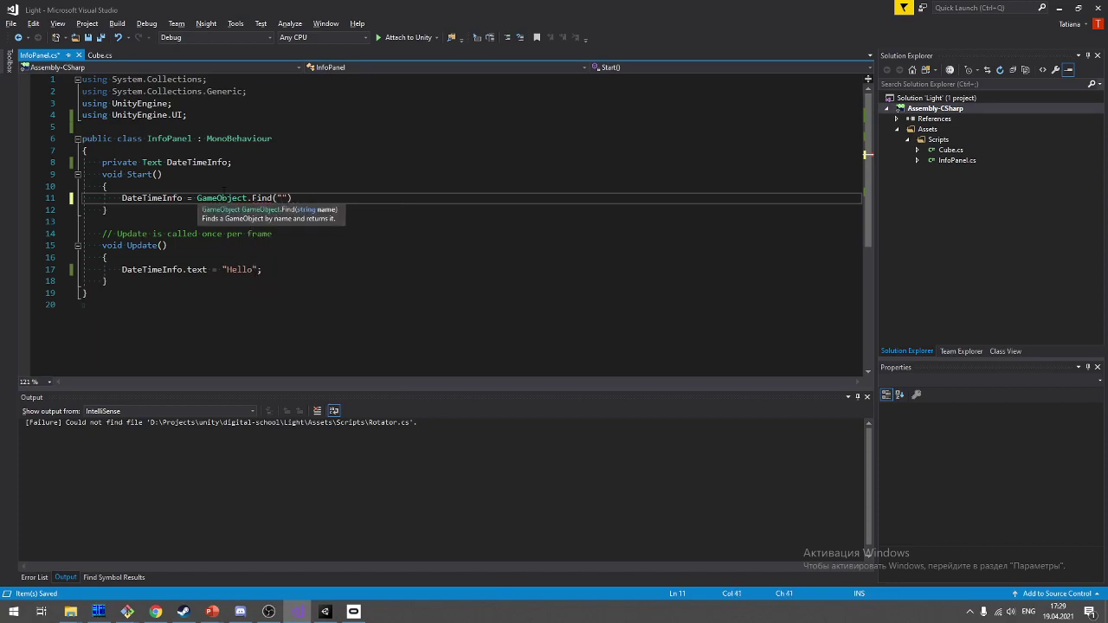
{"action": "key", "text": "alt+Tab"}
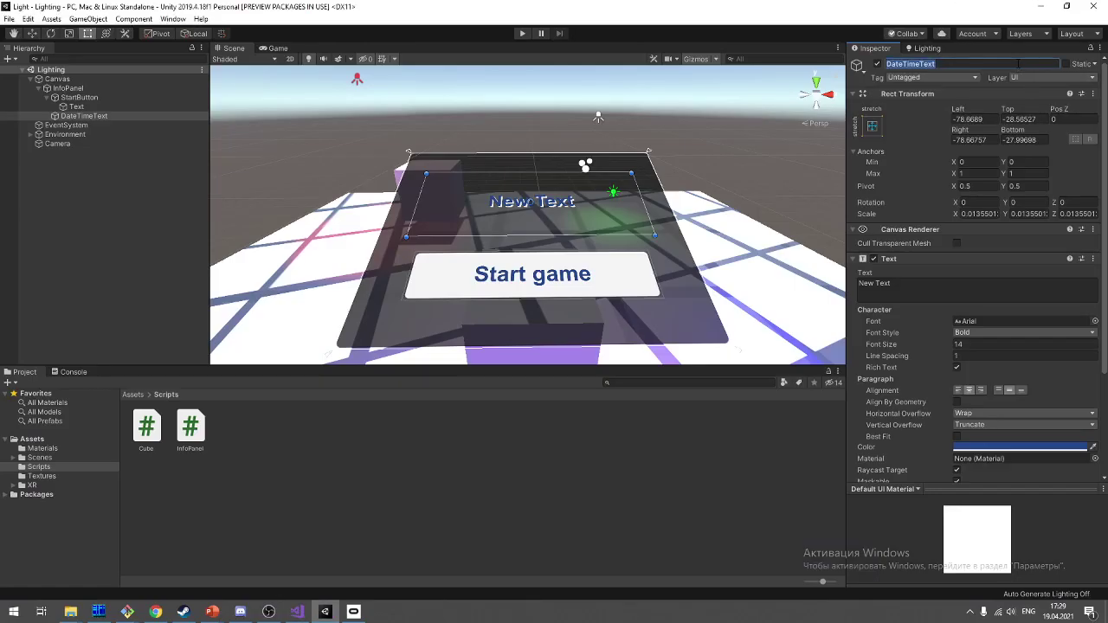
{"action": "key", "text": "alt+Tab"}
{"action": "key", "text": "alt+Tab"}
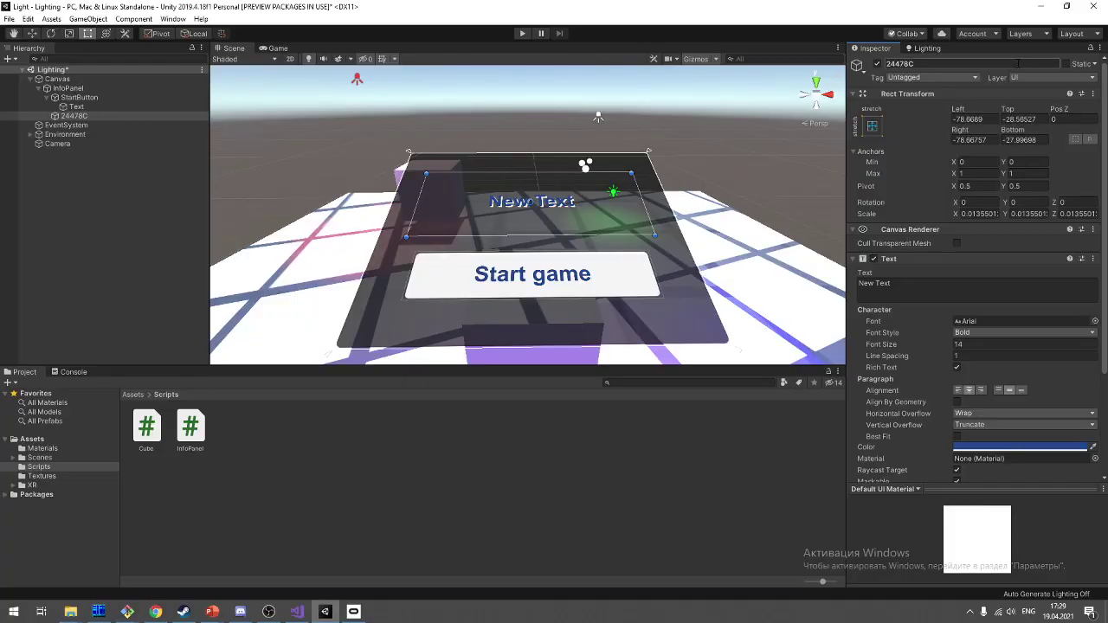
{"action": "type", "text": "DateTimeText"}
Step: Paste the name DateTimeText into Find, append .GetComponent<Text>(); and save the script
{"action": "left_click", "coordinate": [1018, 64]}
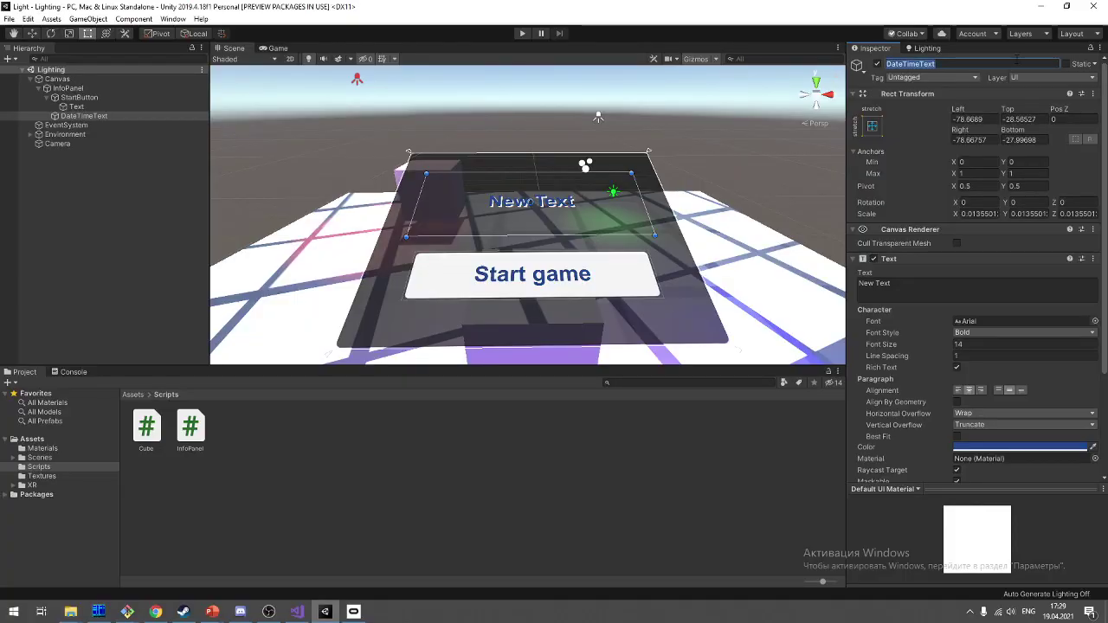
{"action": "key", "text": "ctrl+c"}
{"action": "key", "text": "alt+Tab"}
{"action": "key", "text": "ctrl+v"}
{"action": "key", "text": "End"}
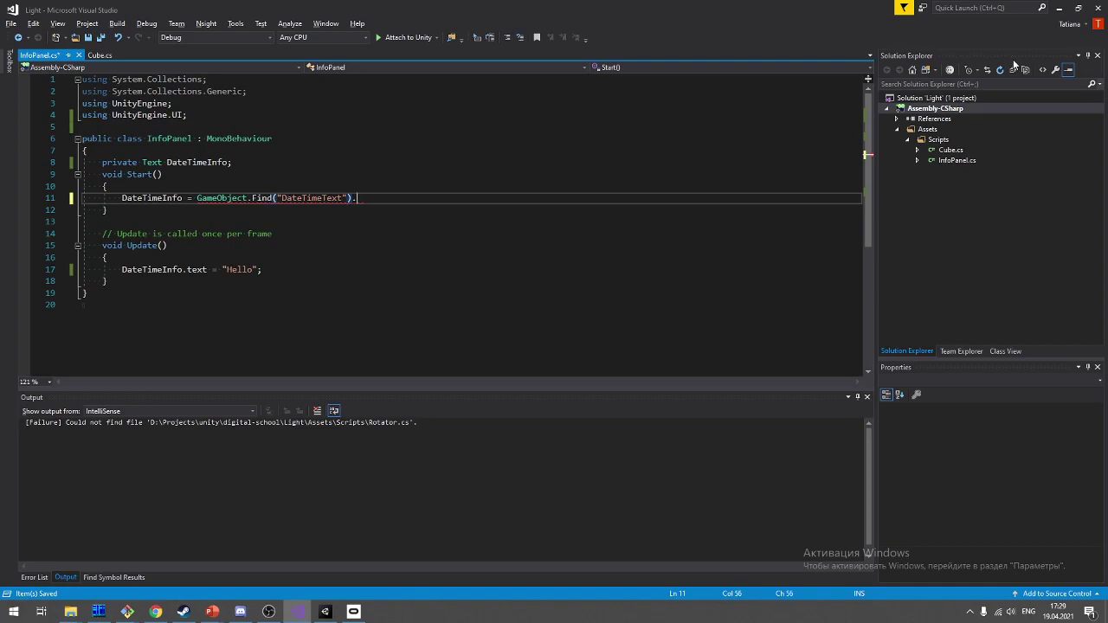
{"action": "type", "text": "."}
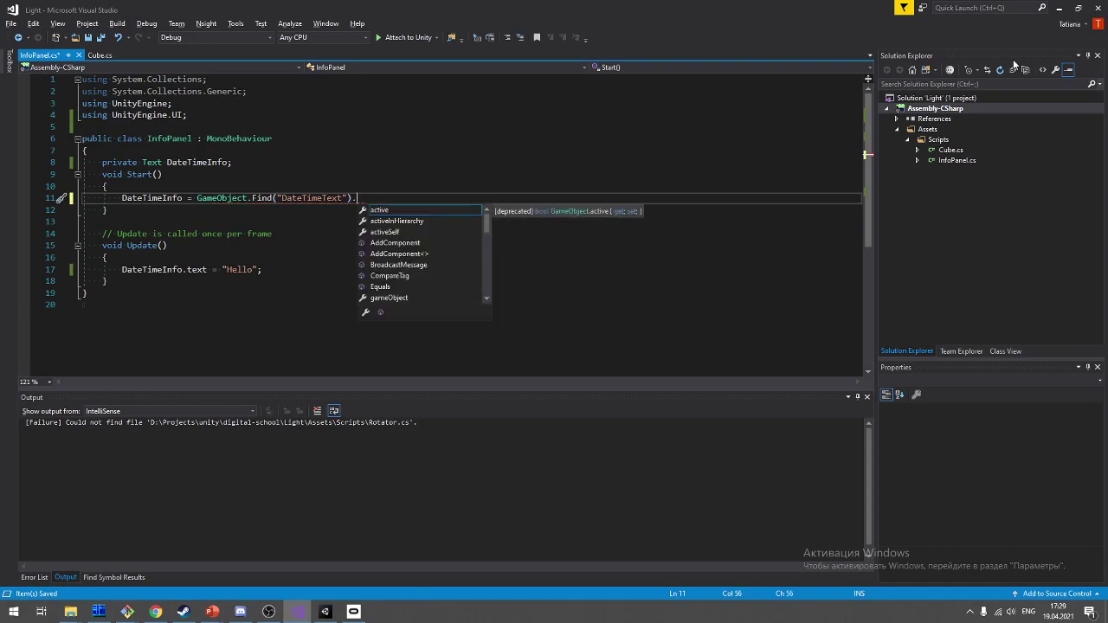
{"action": "type", "text": "Get"}
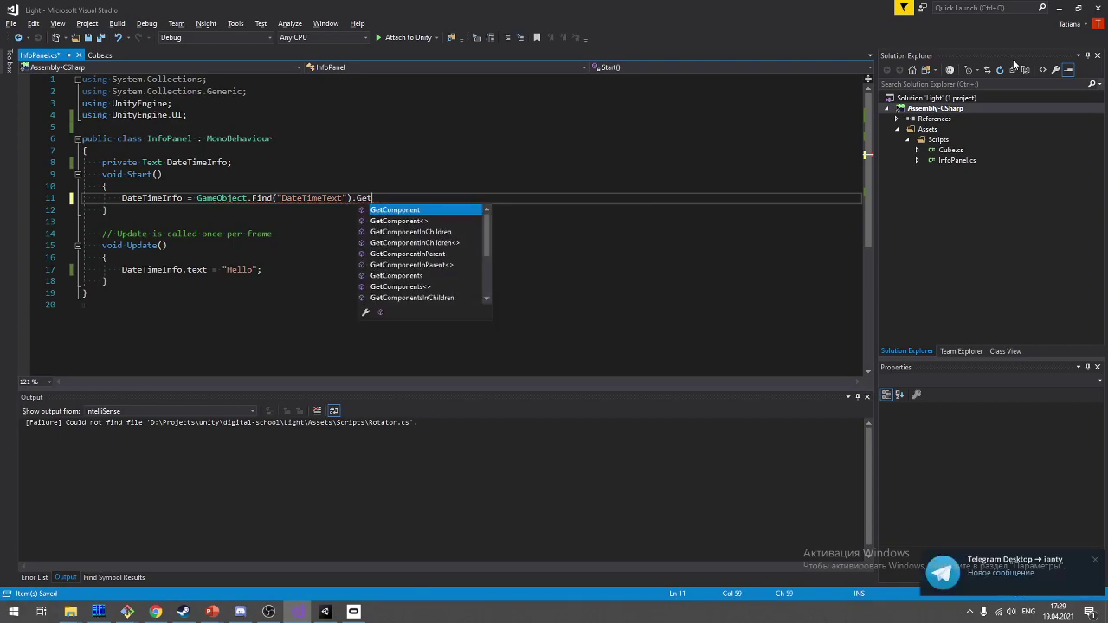
{"action": "key", "text": "Tab"}
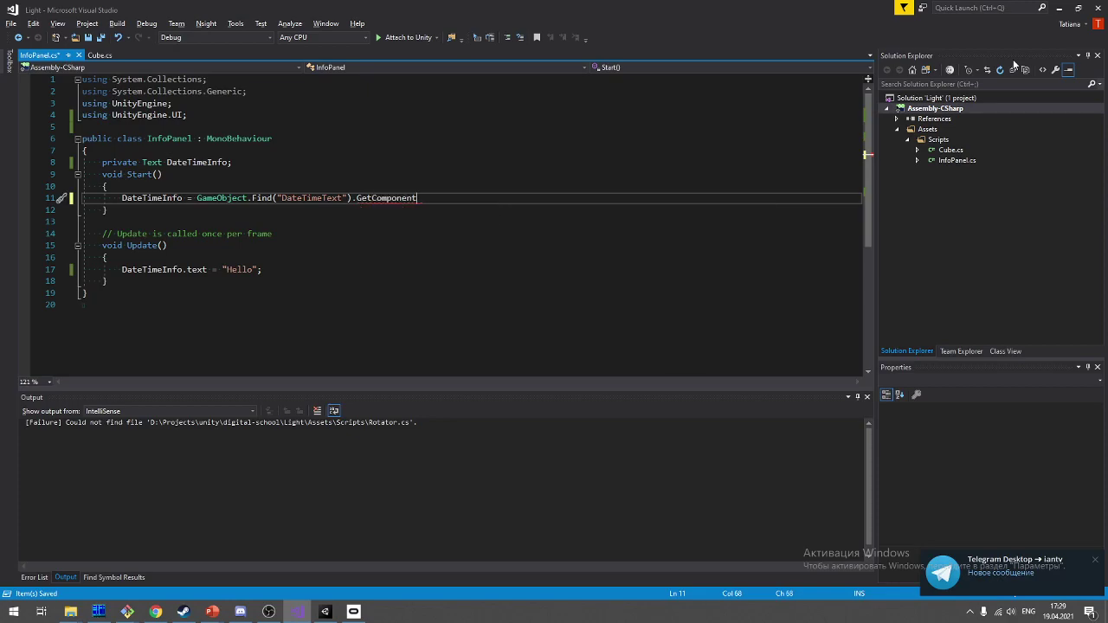
{"action": "type", "text": "<Text>"}
{"action": "type", "text": "();"}
{"action": "key", "text": "ctrl+s"}
{"action": "left_click_drag", "start_coordinate": [350, 198], "coordinate": [464, 198]}
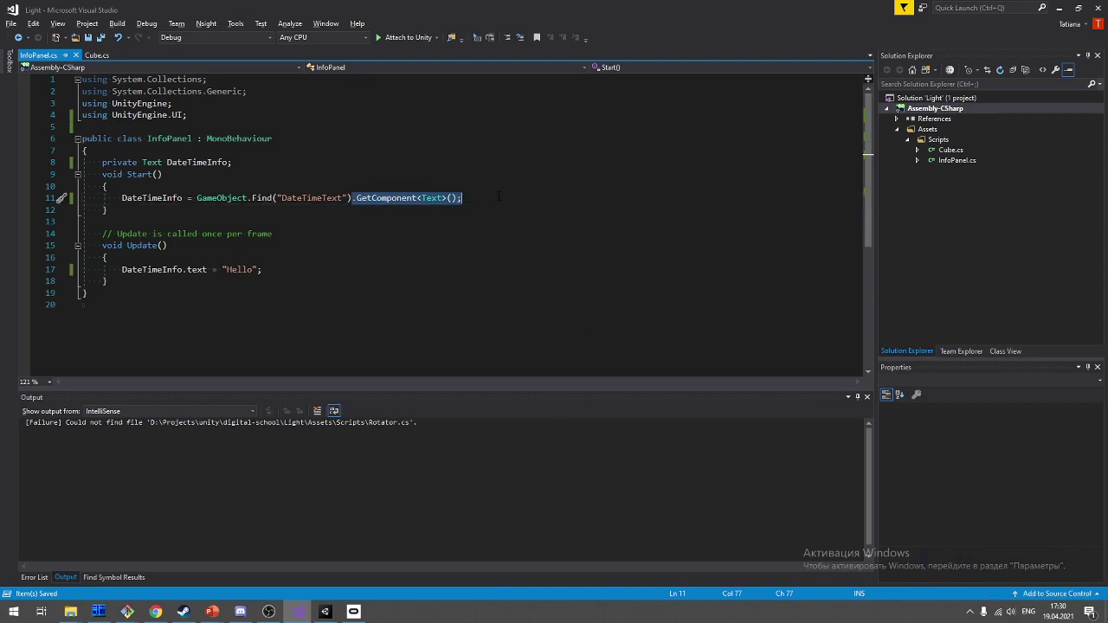
{"action": "key", "text": "alt+Tab"}
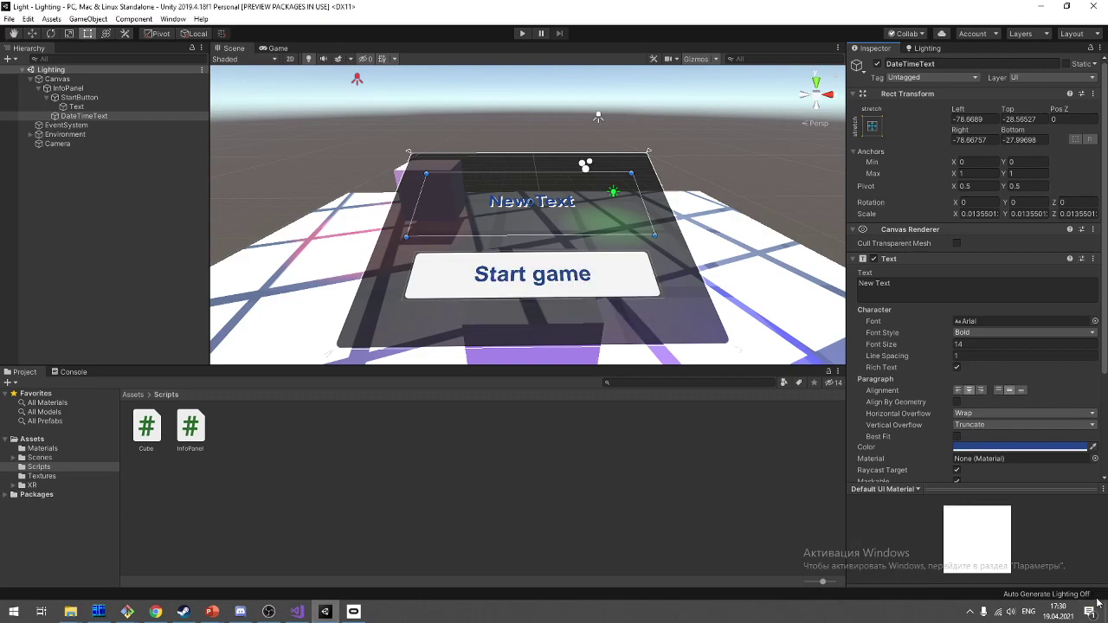
Step: Inspect the InfoPanel and DateTimeText objects in the Hierarchy
{"action": "left_click", "coordinate": [138, 290]}
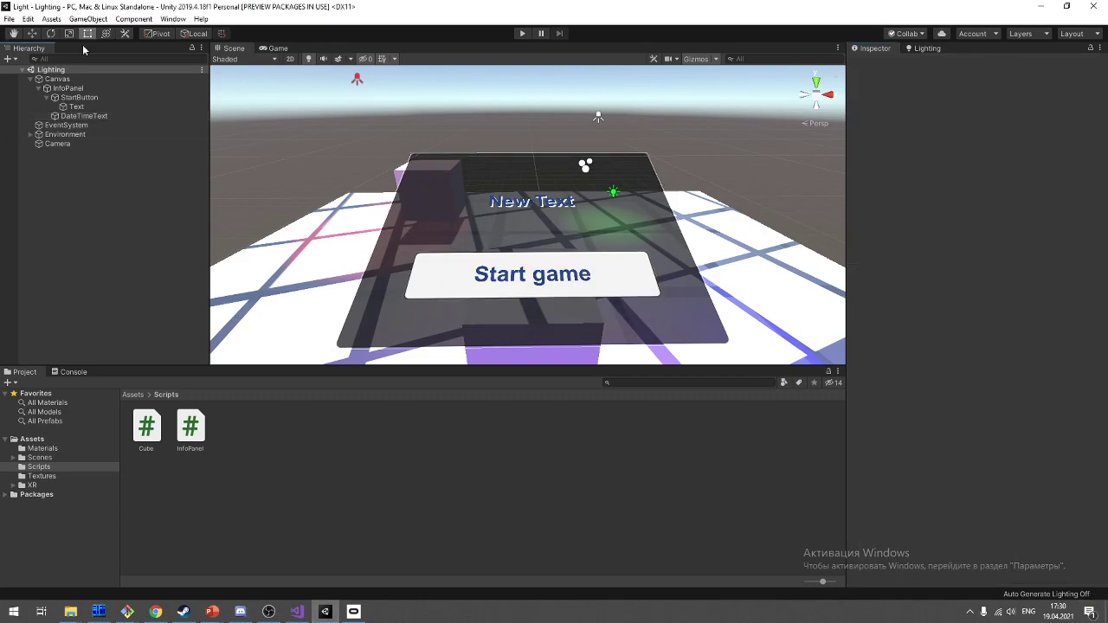
{"action": "left_click", "coordinate": [95, 116]}
{"action": "left_click", "coordinate": [87, 88]}
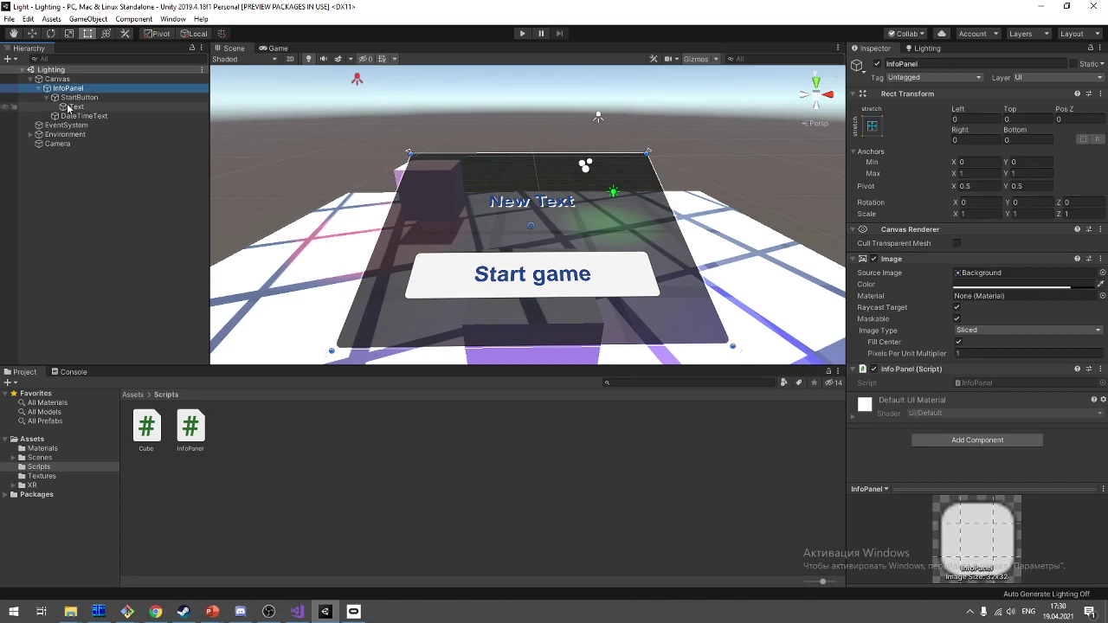
{"action": "left_click", "coordinate": [96, 116]}
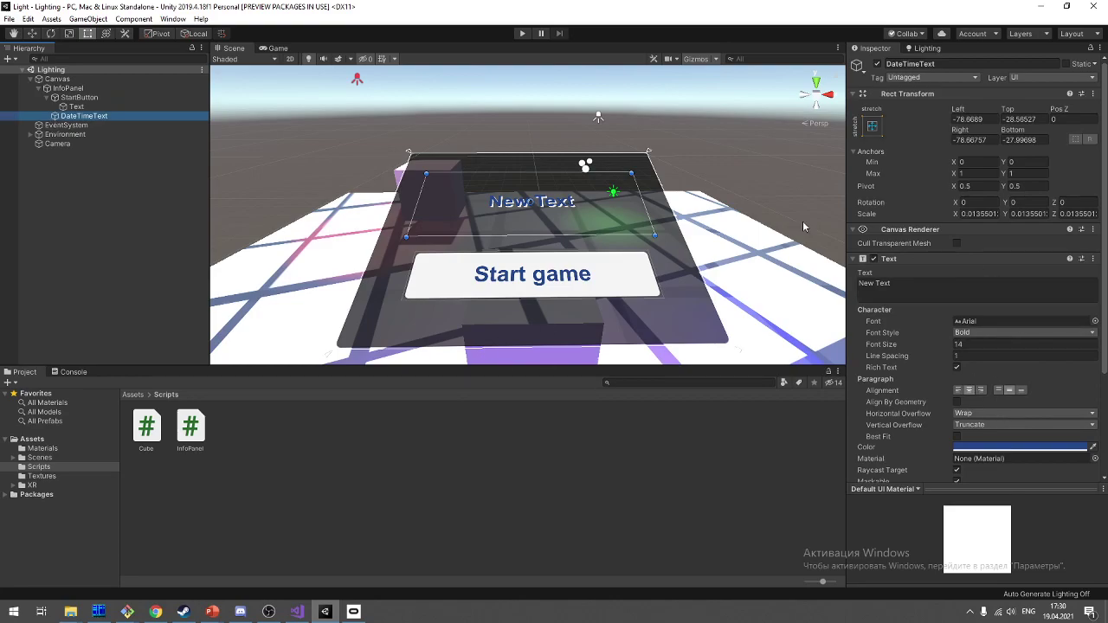
Step: Delete the Update comment in InfoPanel.cs, add a blank line before Start, and save
{"action": "key", "text": "alt+Tab"}
{"action": "left_click", "coordinate": [340, 154]}
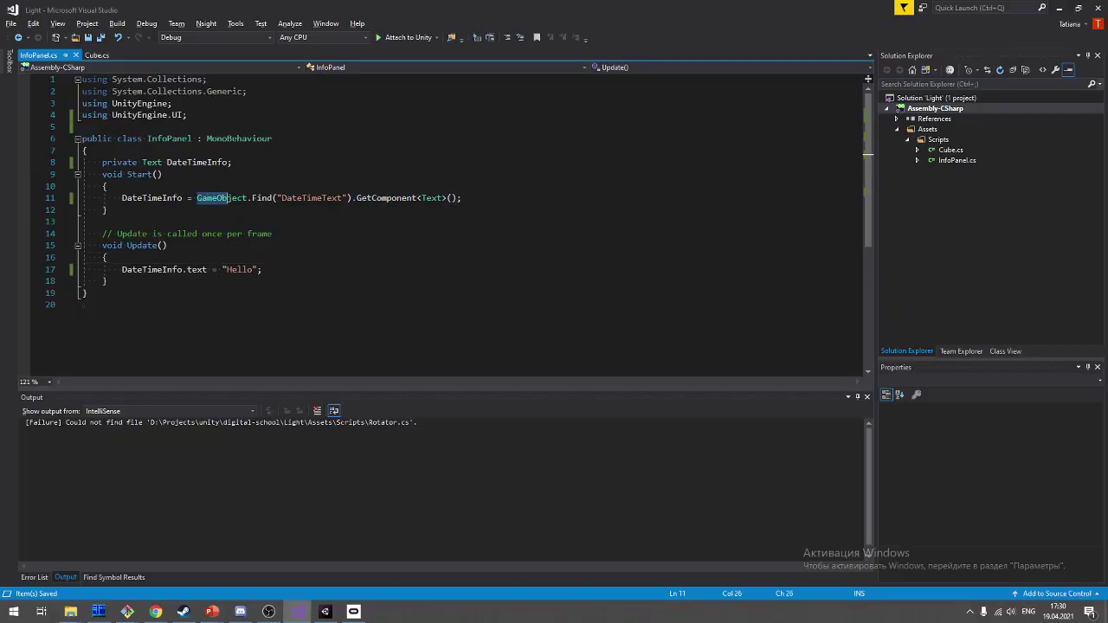
{"action": "left_click", "coordinate": [422, 174]}
{"action": "key", "text": "Home"}
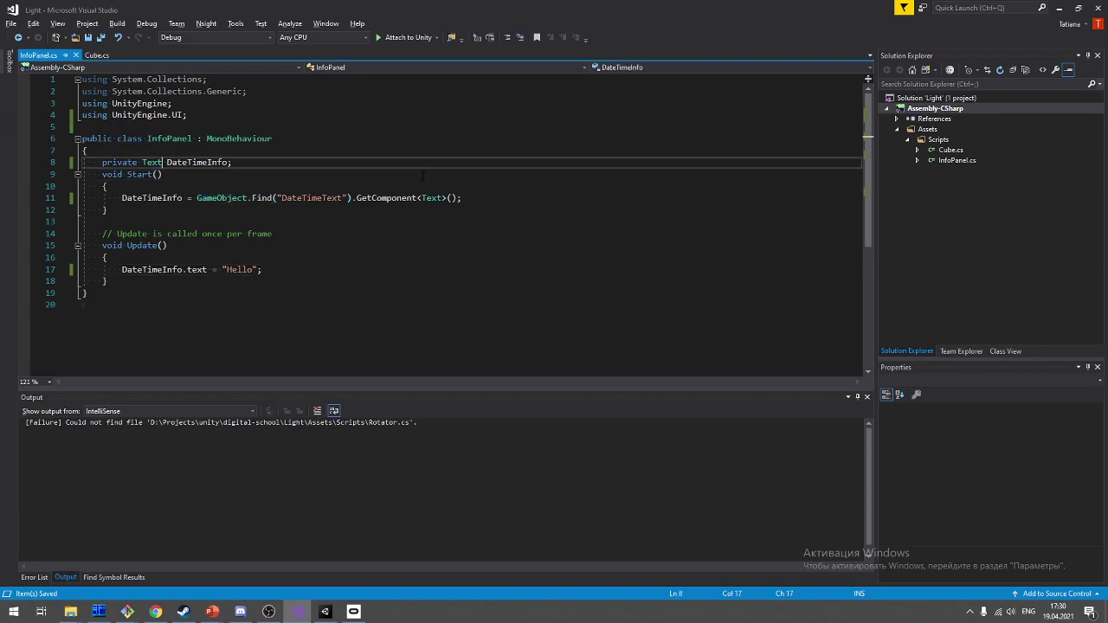
{"action": "key", "text": "Return"}
{"action": "key", "text": "Down"}
{"action": "key", "text": "Down"}
{"action": "key", "text": "Down"}
{"action": "key", "text": "Down"}
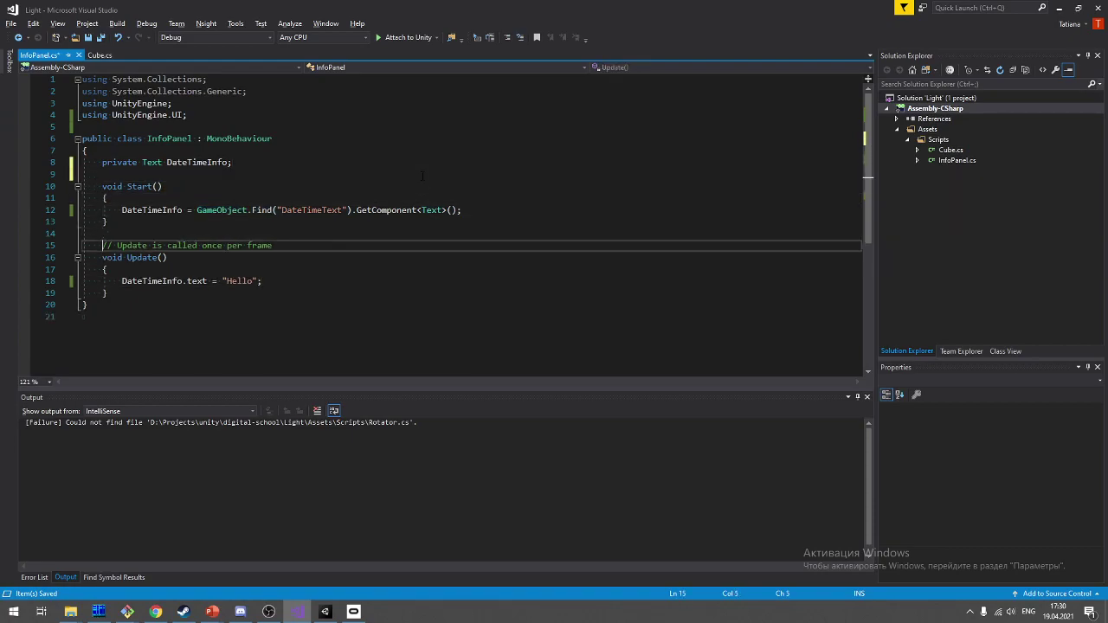
{"action": "key", "text": "End"}
{"action": "key", "text": "shift+Up"}
{"action": "key", "text": "Delete"}
{"action": "key", "text": "ctrl+s"}
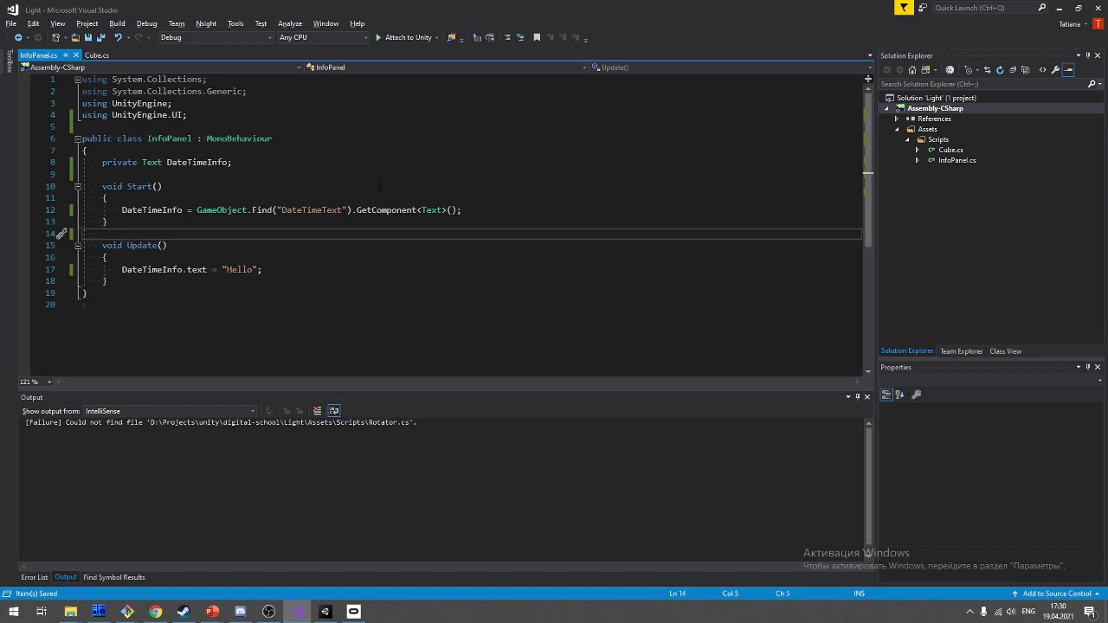
Step: Play the scene to confirm DateTimeText reads "Hello", then stop it
{"action": "key", "text": "alt+Tab"}
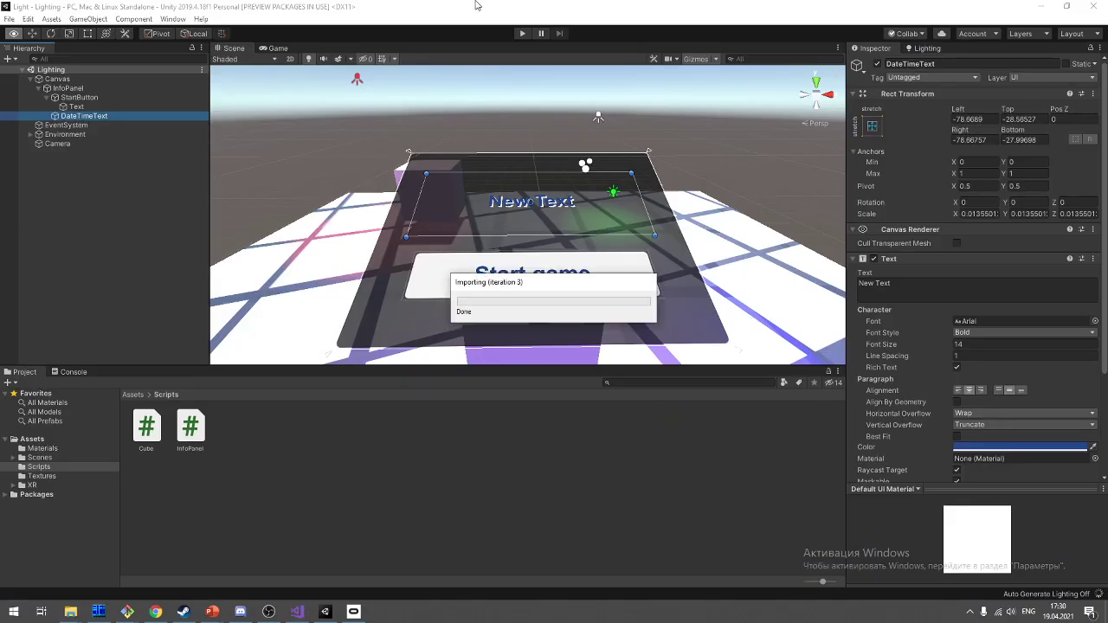
{"action": "left_click", "coordinate": [523, 37]}
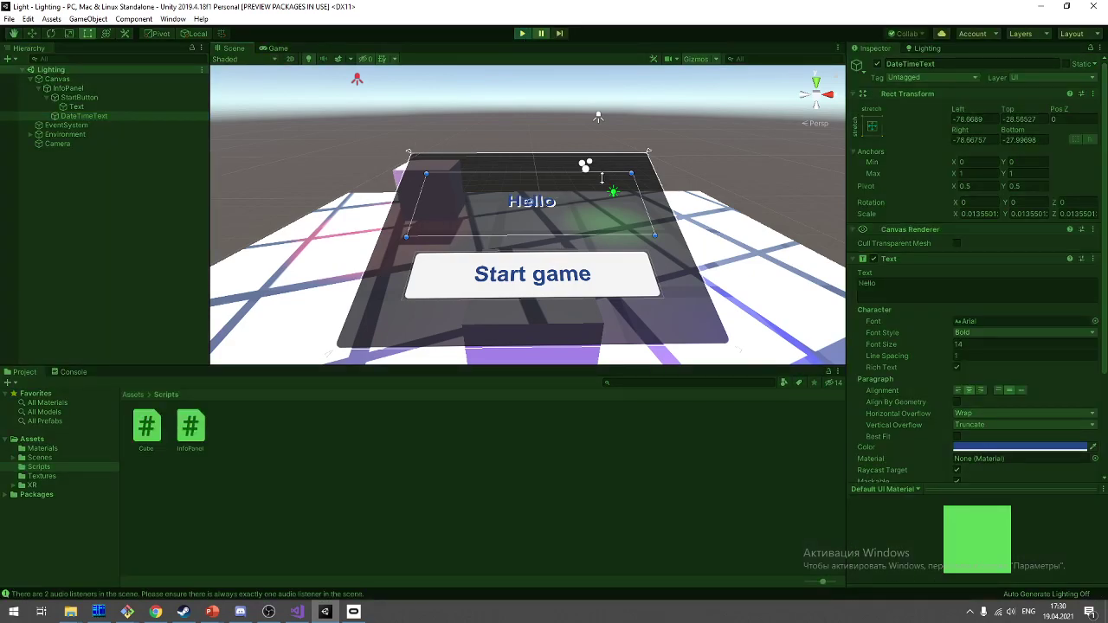
{"action": "left_click", "coordinate": [522, 34]}
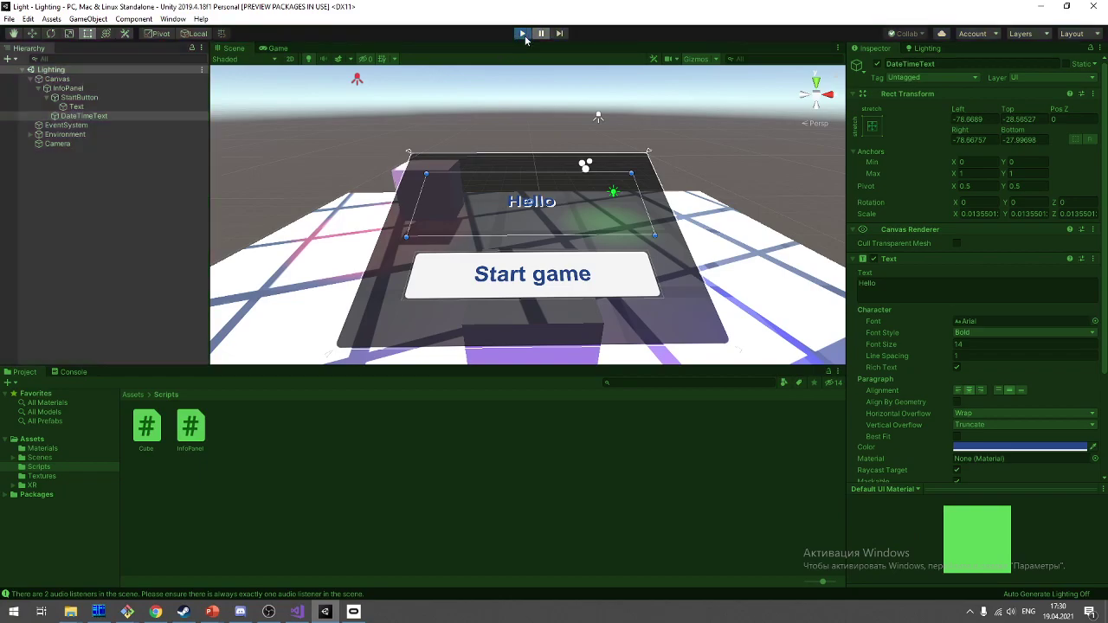
{"action": "key", "text": "alt+Tab"}
{"action": "key", "text": "Down"}
{"action": "key", "text": "Down"}
{"action": "key", "text": "Down"}
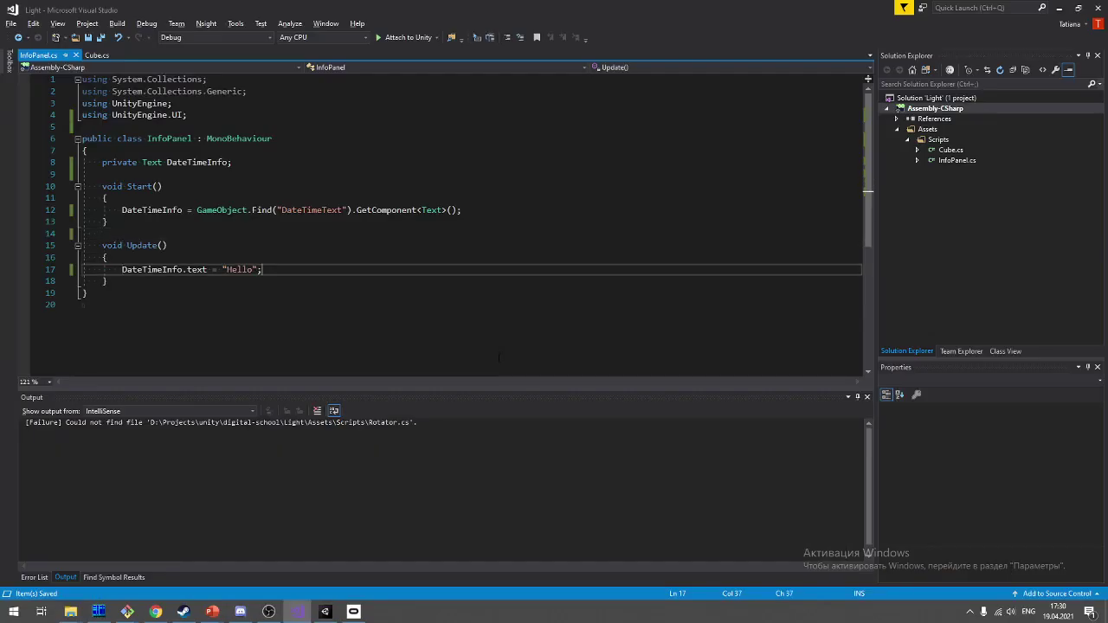
Step: Replace the 'Hello' string on line 17 with an assignment from Time
{"action": "key", "text": "End"}
{"action": "key", "text": "Left"}
{"action": "key", "text": "BackSpace"}
{"action": "key", "text": "BackSpace"}
{"action": "key", "text": "BackSpace"}
{"action": "key", "text": "BackSpace"}
{"action": "type", "text": "Da"}
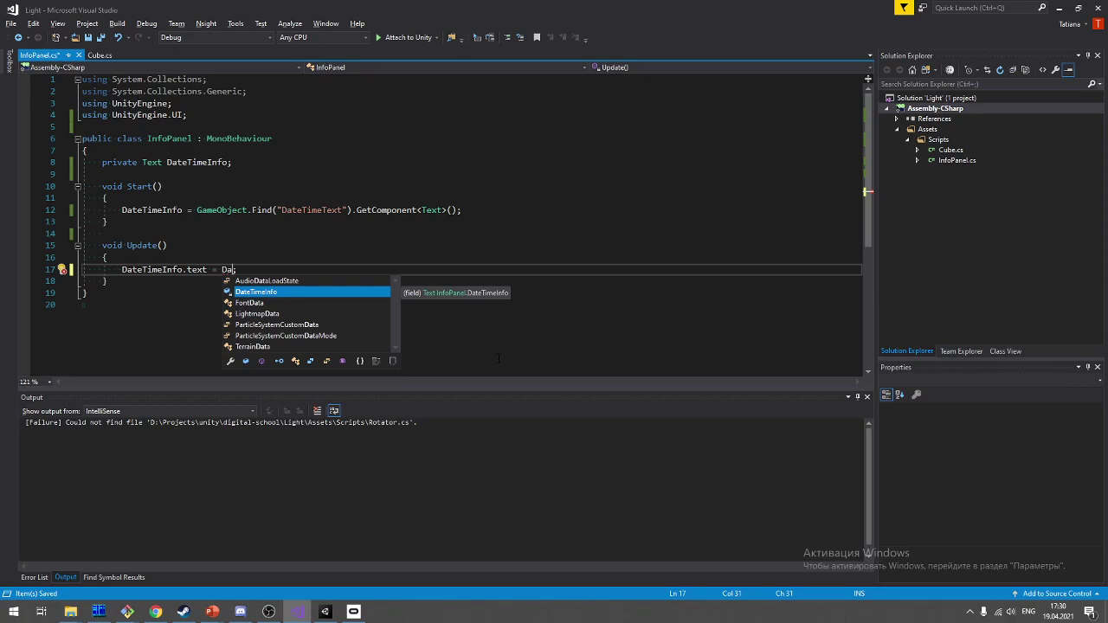
{"action": "key", "text": "Tab"}
{"action": "type", "text": "."}
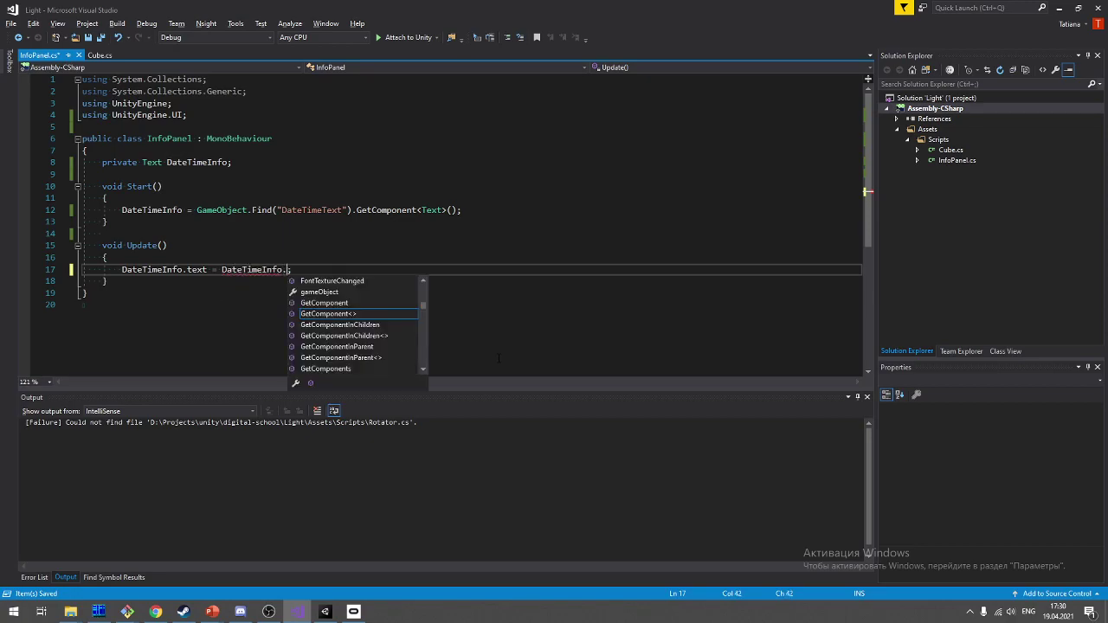
{"action": "key", "text": "BackSpace"}
{"action": "key", "text": "BackSpace"}
{"action": "key", "text": "BackSpace"}
{"action": "key", "text": "BackSpace"}
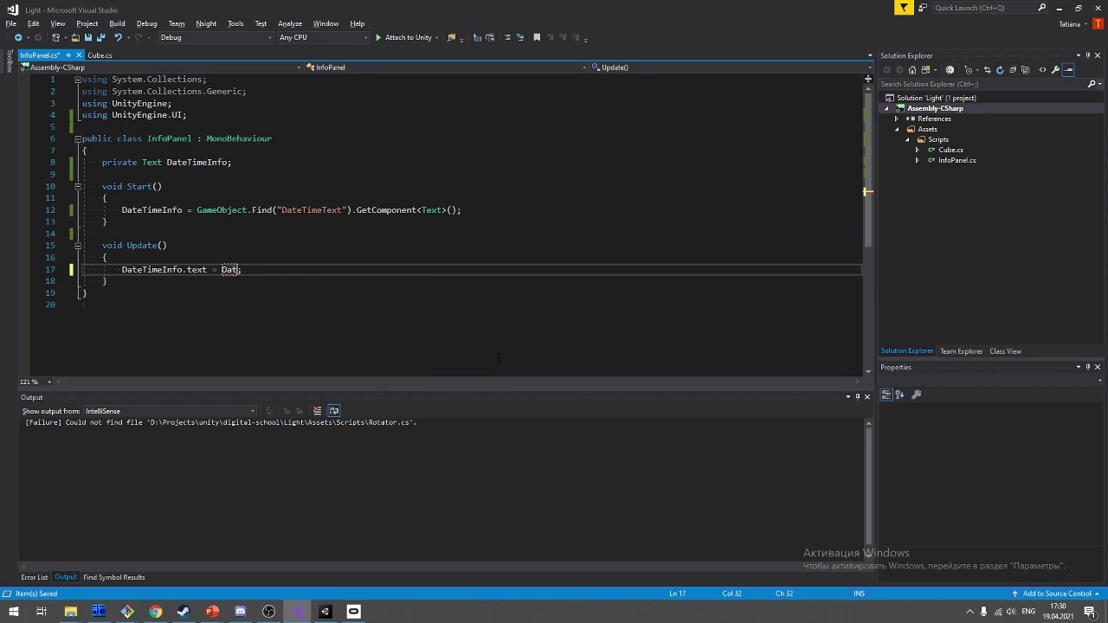
{"action": "type", "text": "t = "}
{"action": "type", "text": "Time."}
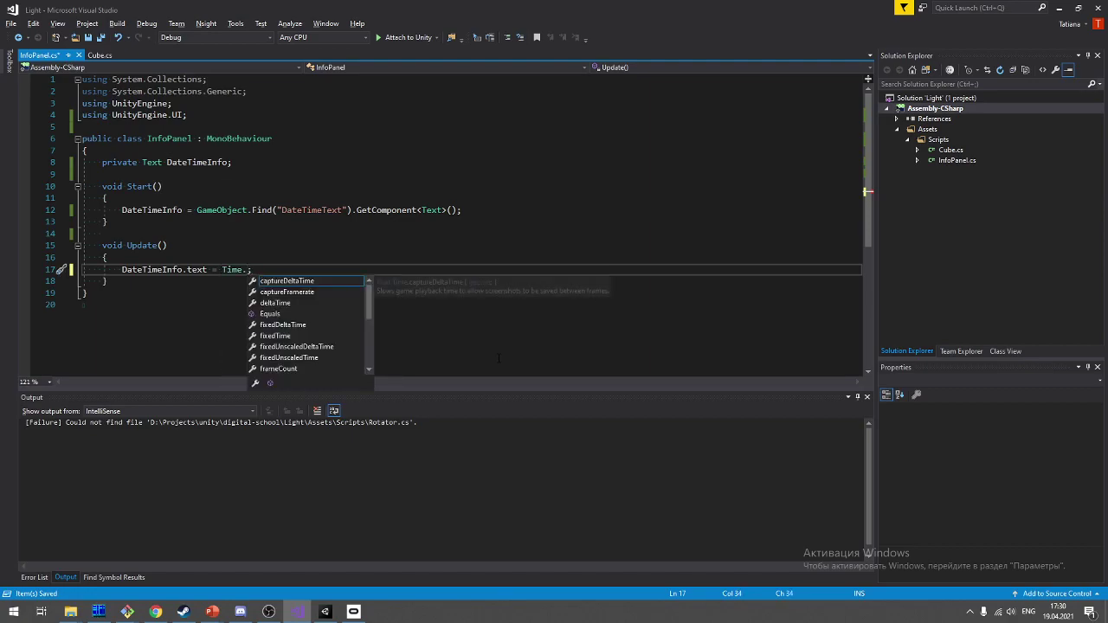
Step: Browse Time's members and correct the mistyped 'Date' back to Time
{"action": "key", "text": "Down"}
{"action": "key", "text": "Down"}
{"action": "key", "text": "Down"}
{"action": "key", "text": "Down"}
{"action": "key", "text": "Down"}
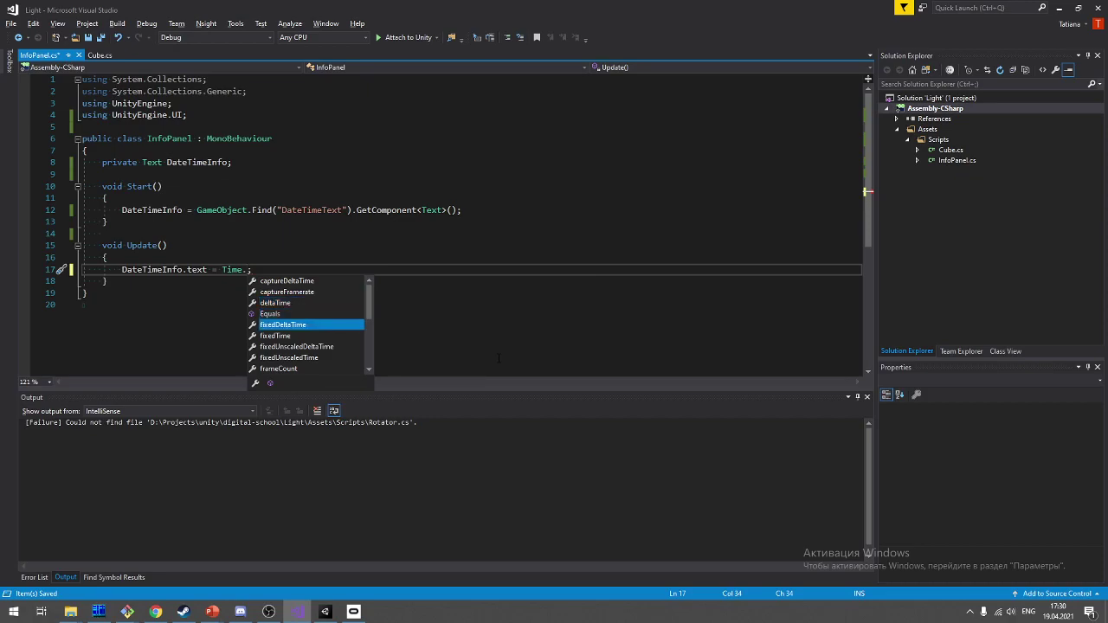
{"action": "key", "text": "Down"}
{"action": "key", "text": "Down"}
{"action": "key", "text": "Down"}
{"action": "key", "text": "Down"}
{"action": "key", "text": "Down"}
{"action": "key", "text": "Down"}
{"action": "key", "text": "Down"}
{"action": "key", "text": "Down"}
{"action": "key", "text": "Down"}
{"action": "key", "text": "Down"}
{"action": "key", "text": "Down"}
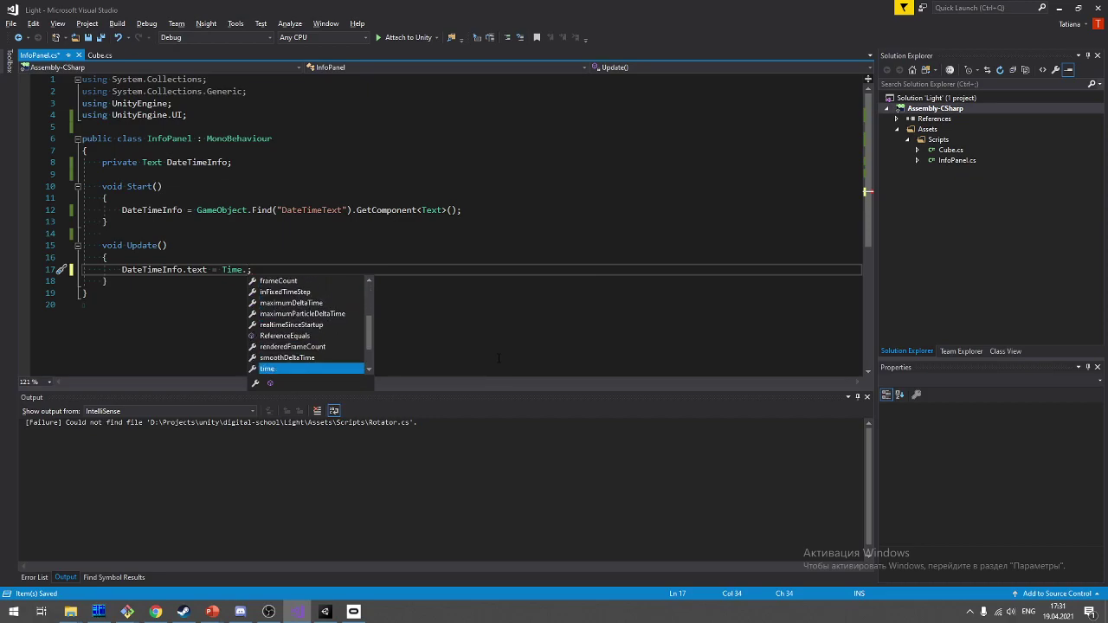
{"action": "key", "text": "Down"}
{"action": "key", "text": "Down"}
{"action": "key", "text": "Down"}
{"action": "key", "text": "Up"}
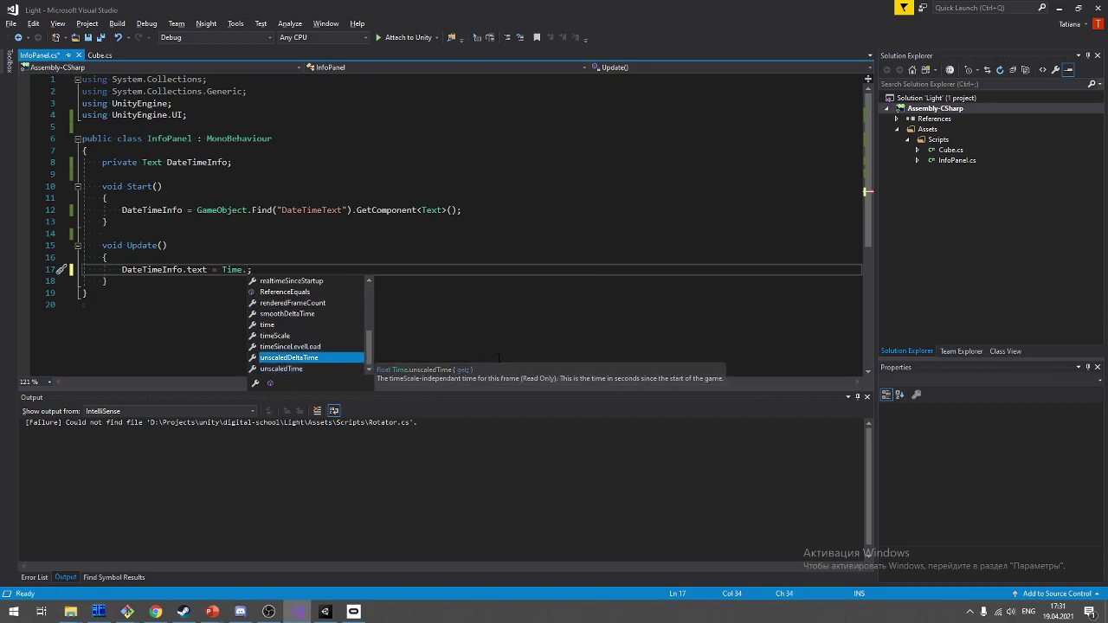
{"action": "key", "text": "Up"}
{"action": "key", "text": "Up"}
{"action": "key", "text": "Up"}
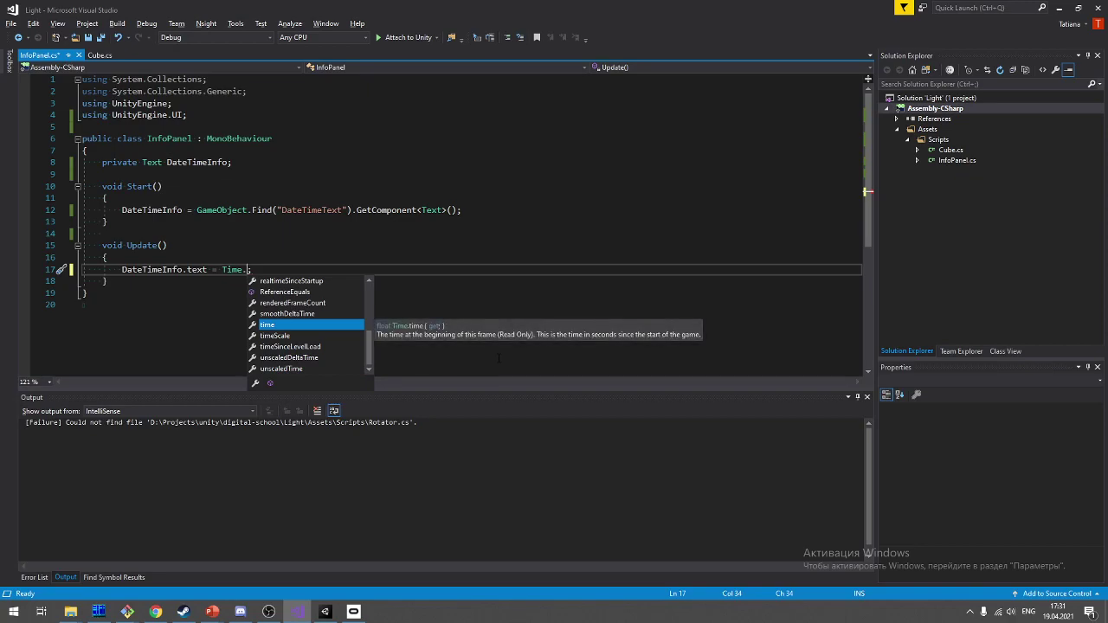
{"action": "key", "text": "BackSpace"}
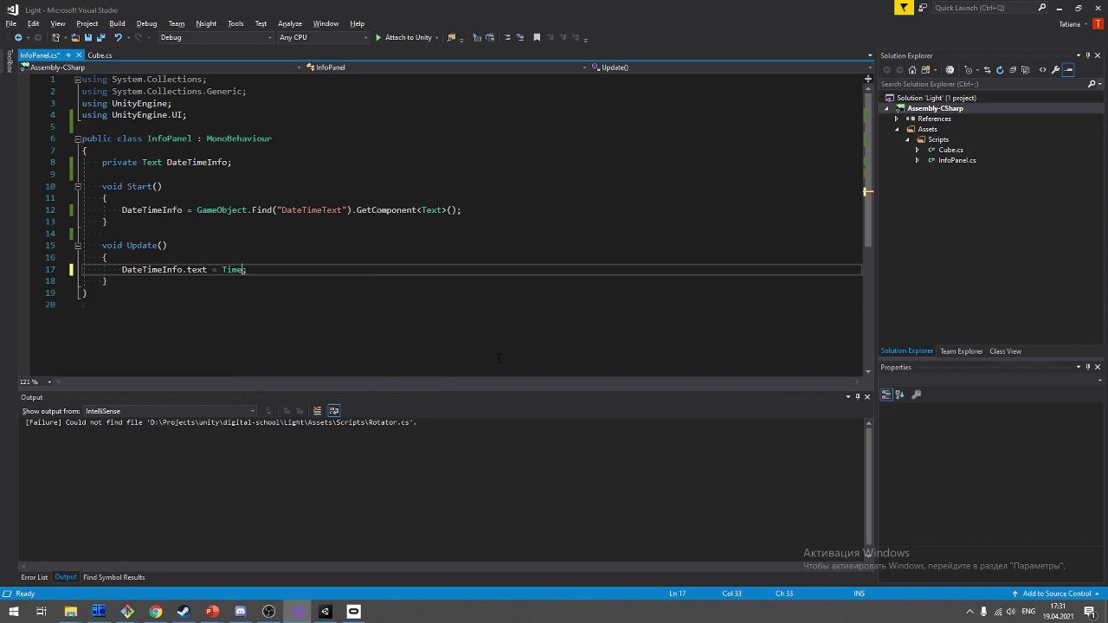
{"action": "type", "text": "Date"}
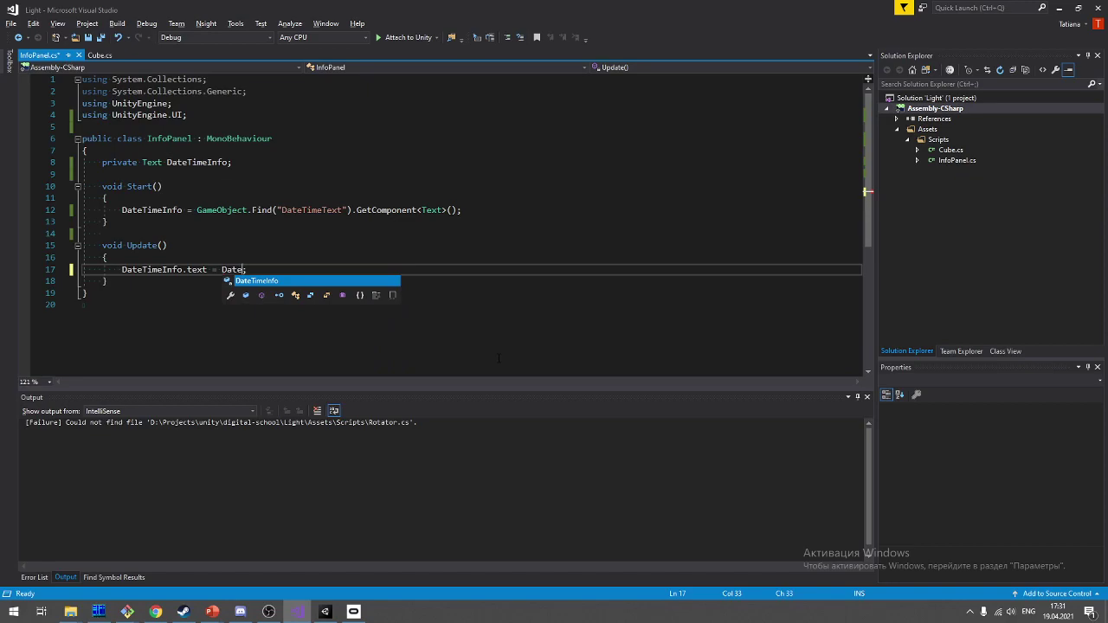
{"action": "key", "text": "BackSpace"}
{"action": "key", "text": "BackSpace"}
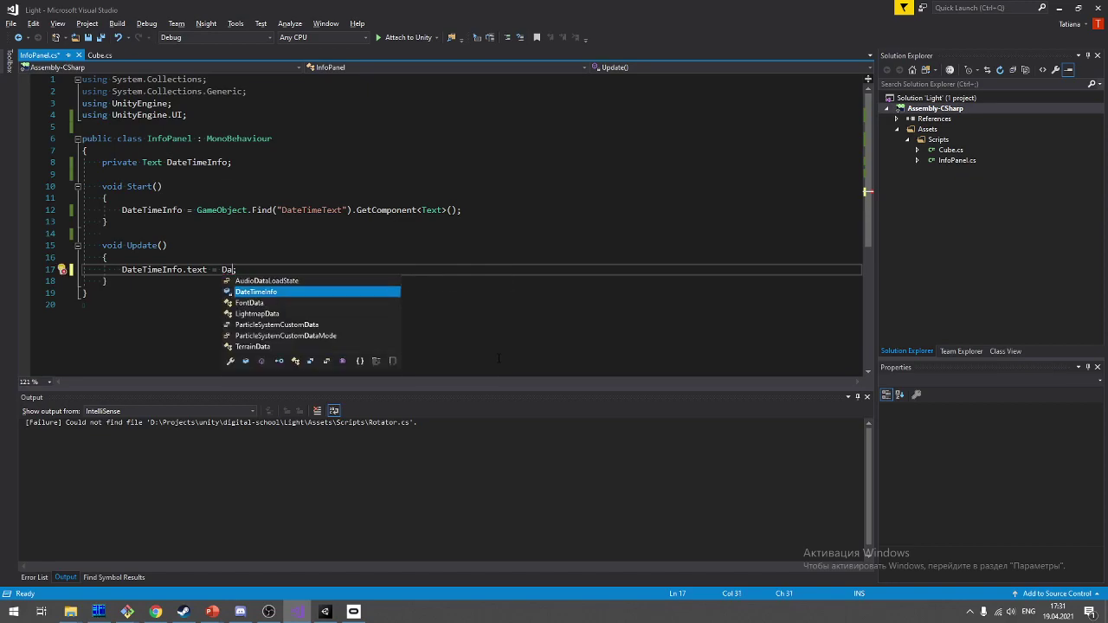
{"action": "key", "text": "BackSpace"}
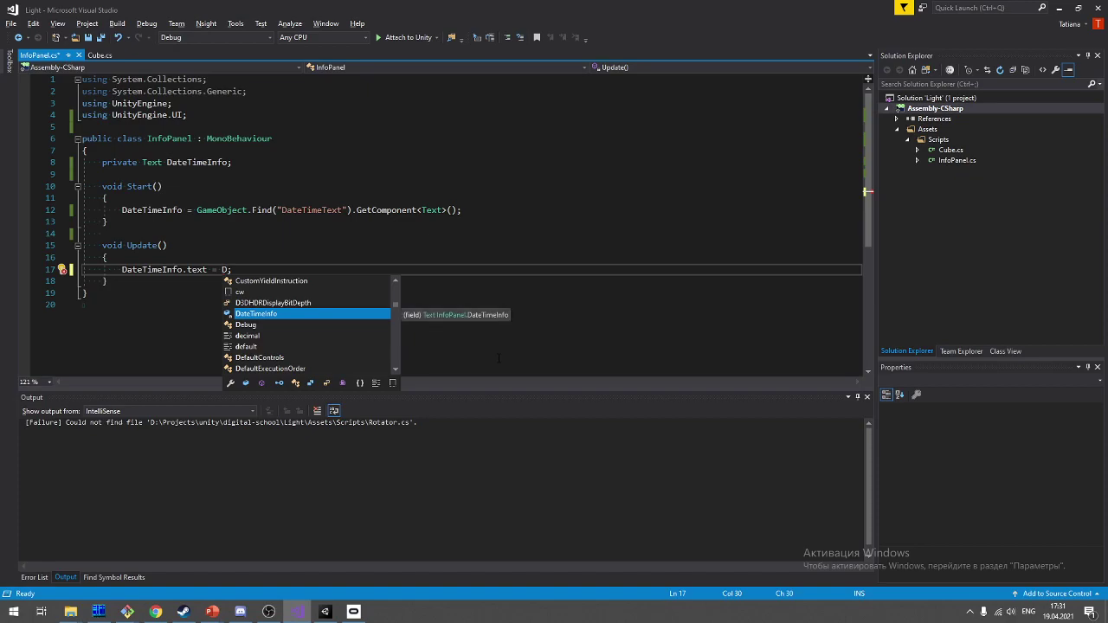
{"action": "key", "text": "BackSpace"}
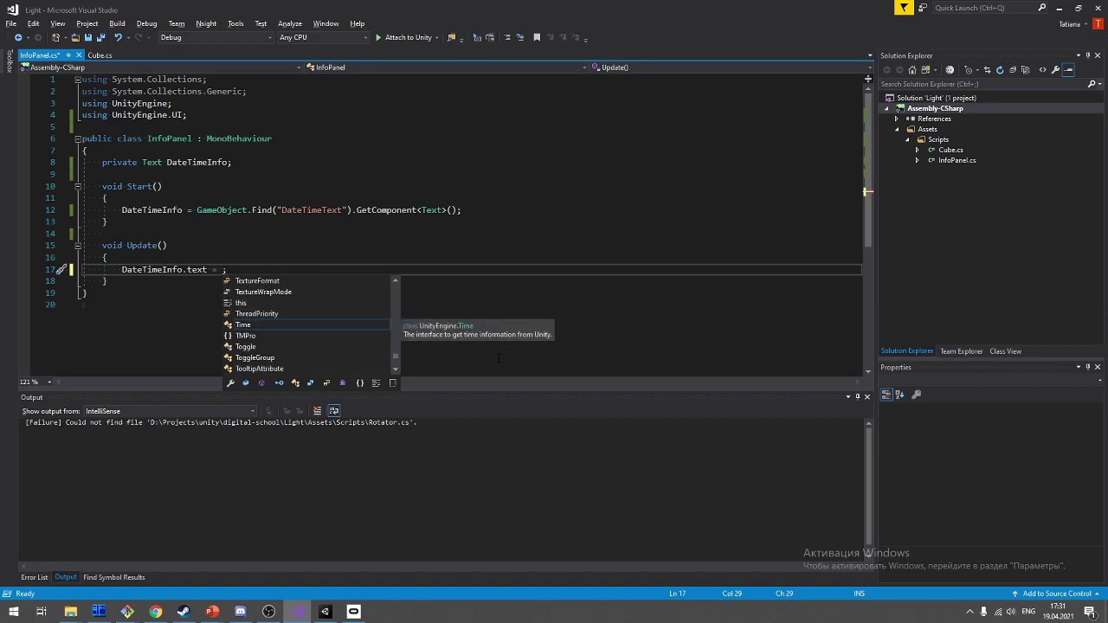
{"action": "type", "text": "Time"}
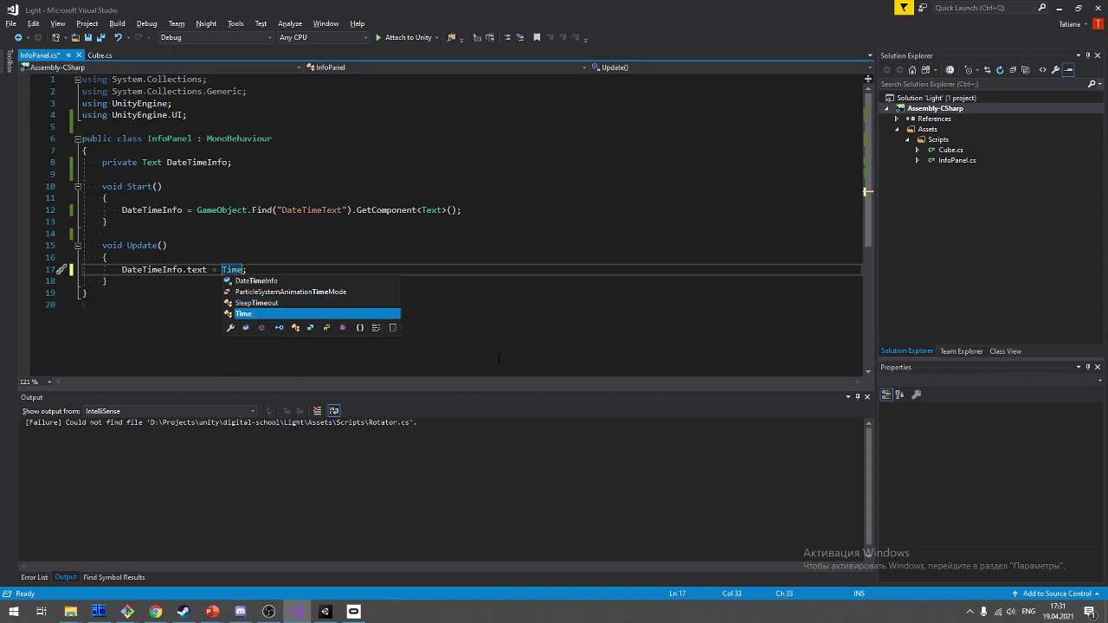
{"action": "key", "text": "Escape"}
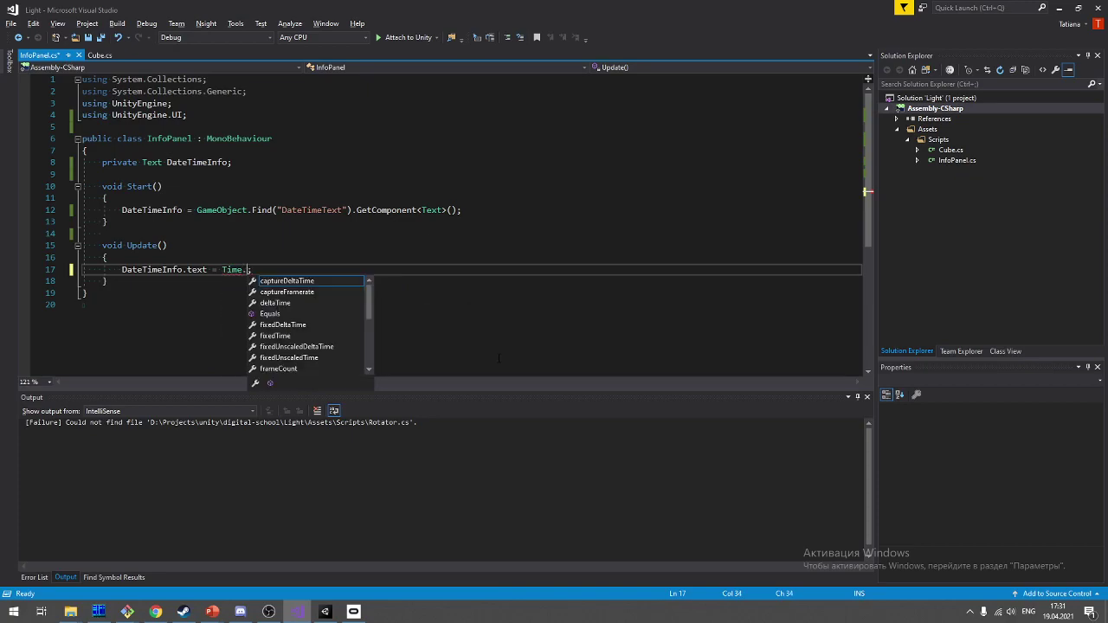
Step: Complete the expression as Time.deltaTime.ToString(), drop the stray semicolon, and save InfoPanel.cs
{"action": "type", "text": "datet"}
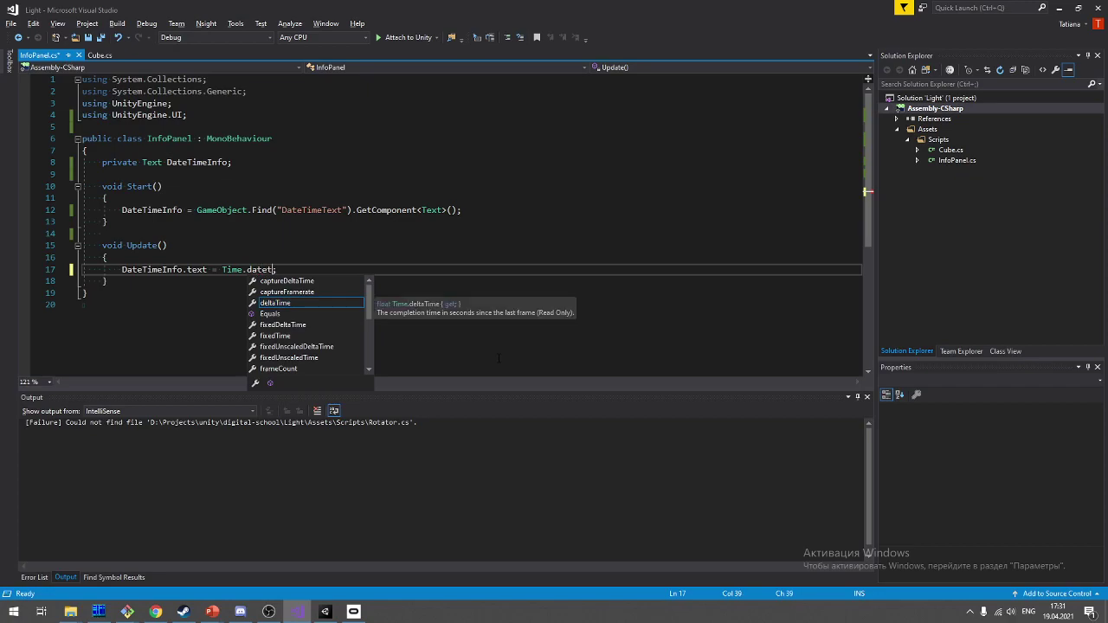
{"action": "type", "text": "im"}
{"action": "key", "text": "Return"}
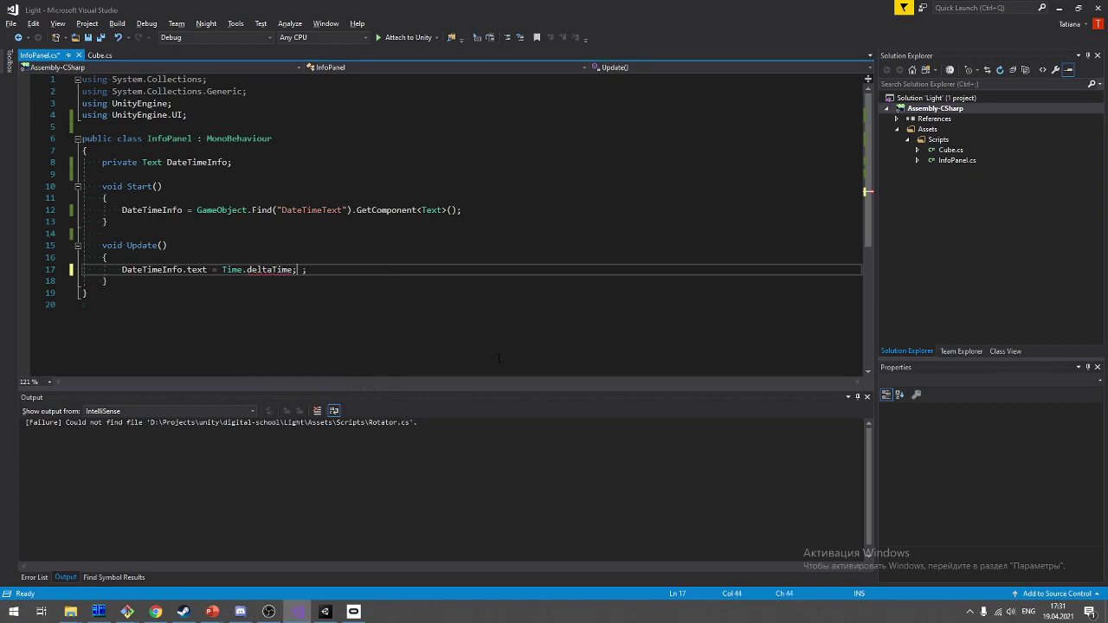
{"action": "key", "text": "ctrl+s"}
{"action": "key", "text": "BackSpace"}
{"action": "key", "text": "BackSpace"}
{"action": "key", "text": "ctrl+s"}
{"action": "key", "text": "Left"}
{"action": "type", "text": "."}
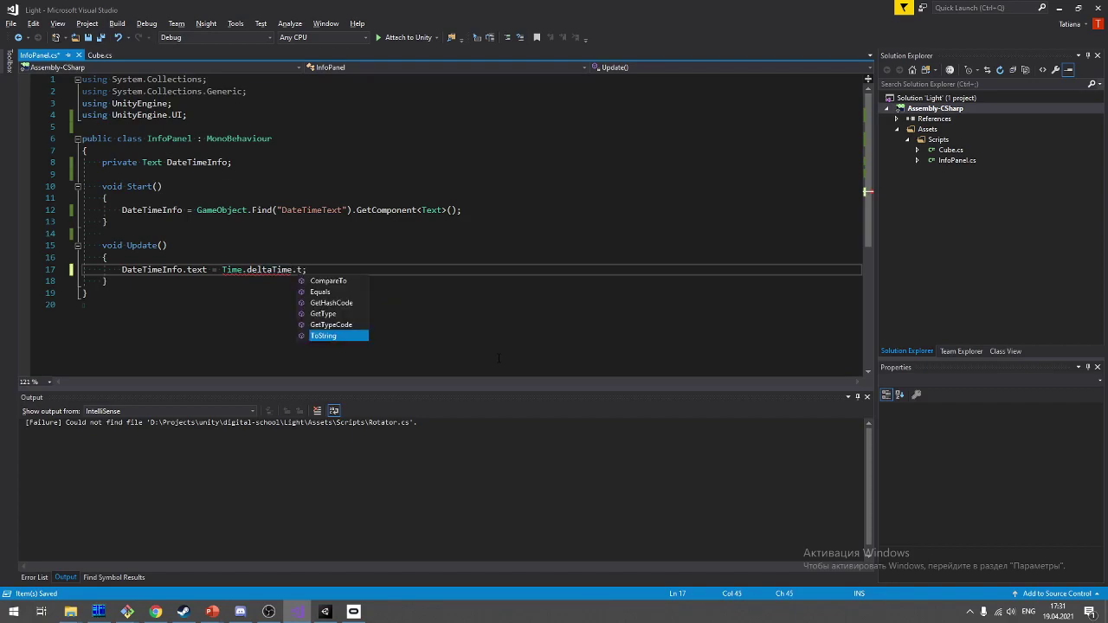
{"action": "type", "text": "To()"}
{"action": "key", "text": "ctrl+s"}
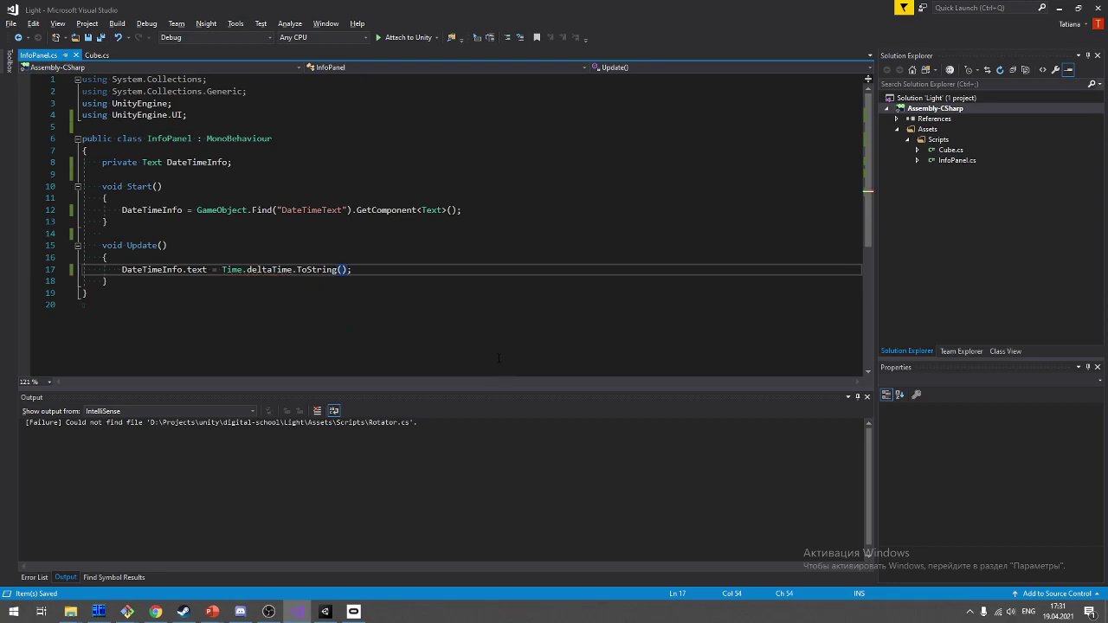
{"action": "key", "text": "alt+Tab"}
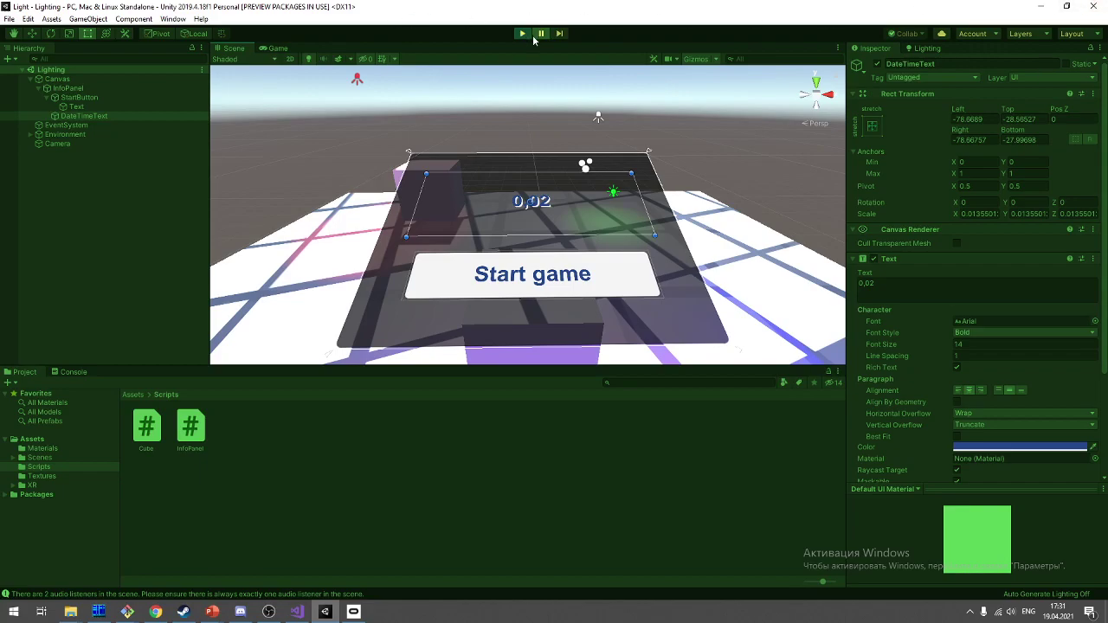
Step: Pause the running game and view the InvalidOperationException stack trace in the Console
{"action": "left_click", "coordinate": [538, 33]}
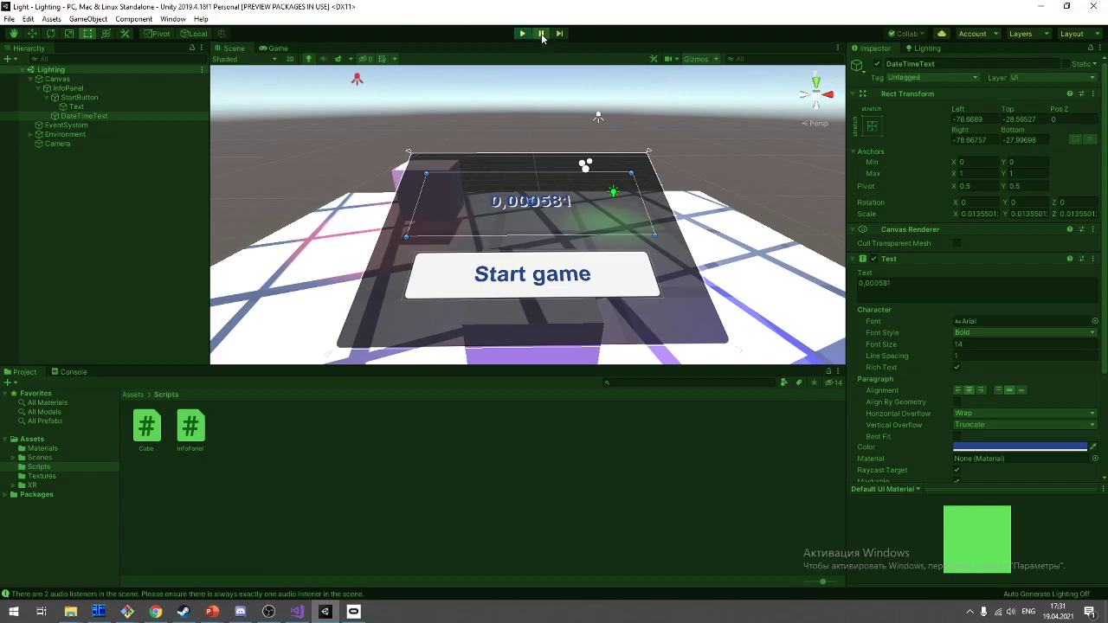
{"action": "left_click", "coordinate": [56, 372]}
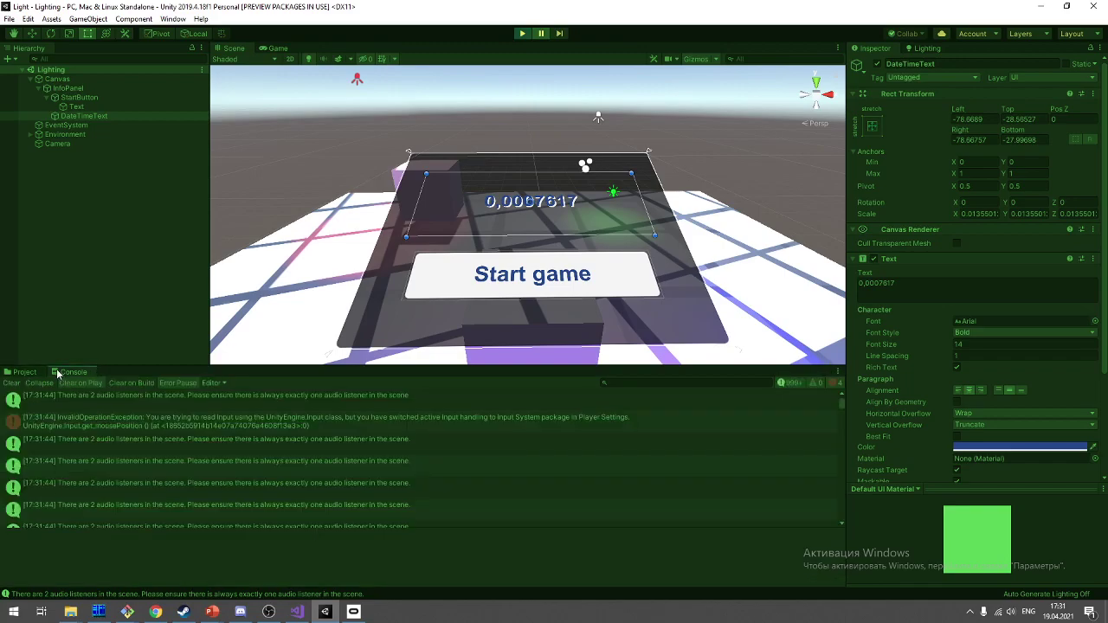
{"action": "left_click", "coordinate": [300, 422]}
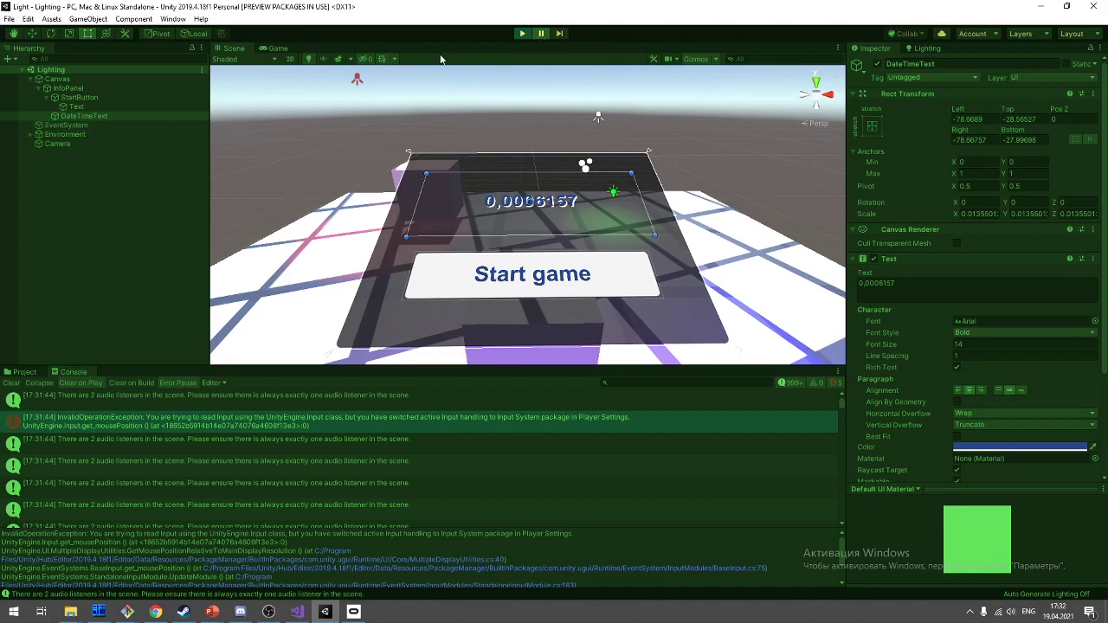
Step: Stop play and swap EventSystem's input module for InputSystemUIInputModule
{"action": "left_click", "coordinate": [521, 33]}
{"action": "left_click", "coordinate": [111, 128]}
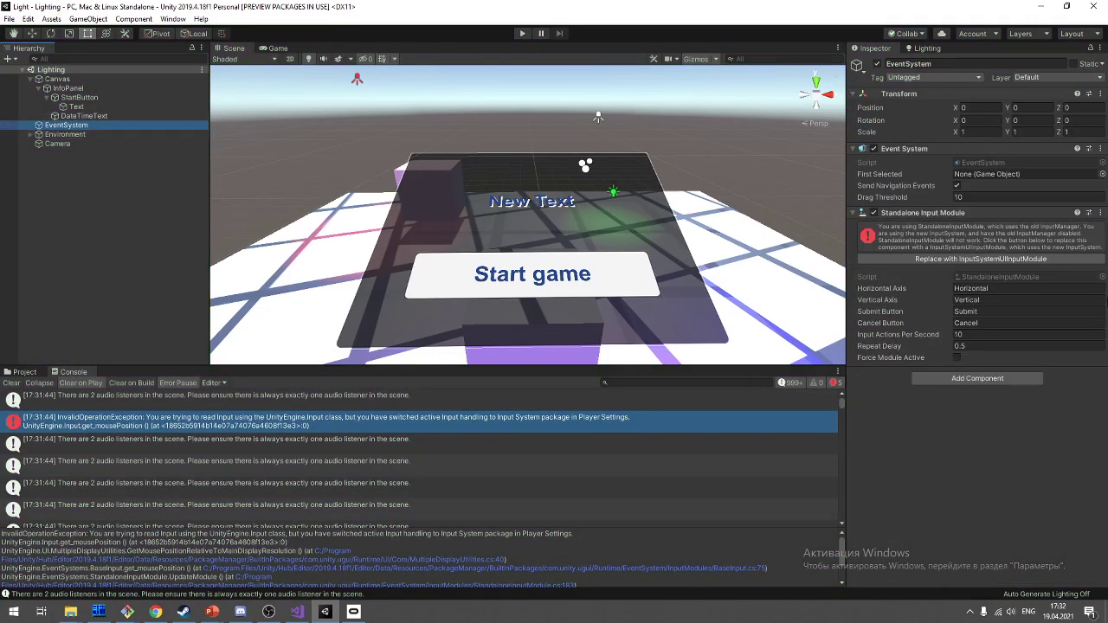
{"action": "left_click", "coordinate": [1008, 258]}
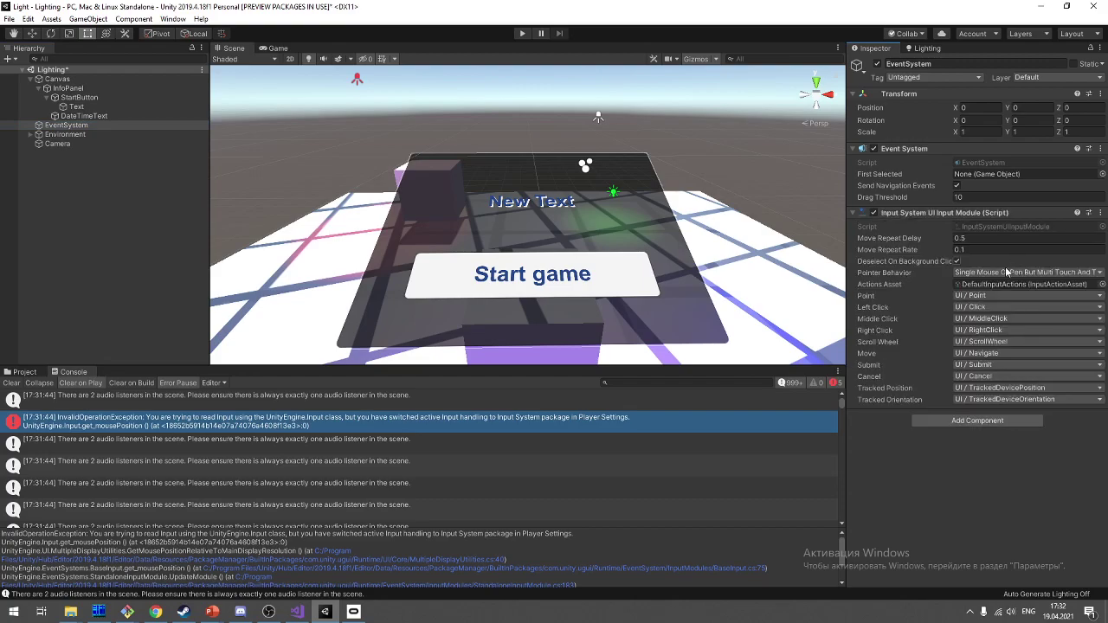
Step: Play the scene, check the panel in the Scene view, and return to the Project window
{"action": "left_click", "coordinate": [520, 33]}
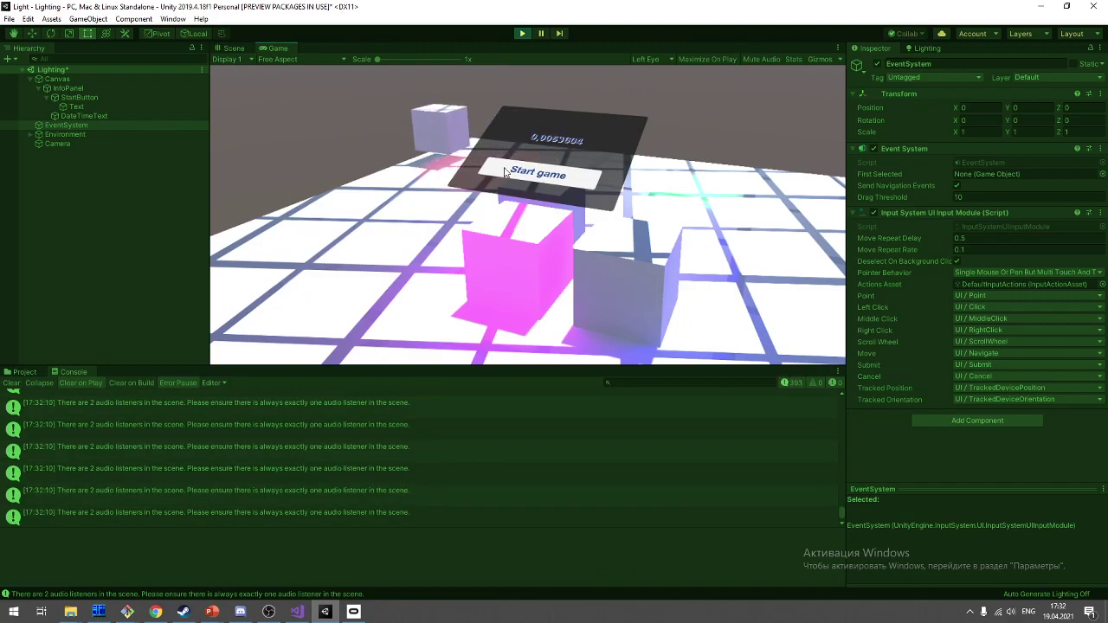
{"action": "left_click", "coordinate": [234, 48]}
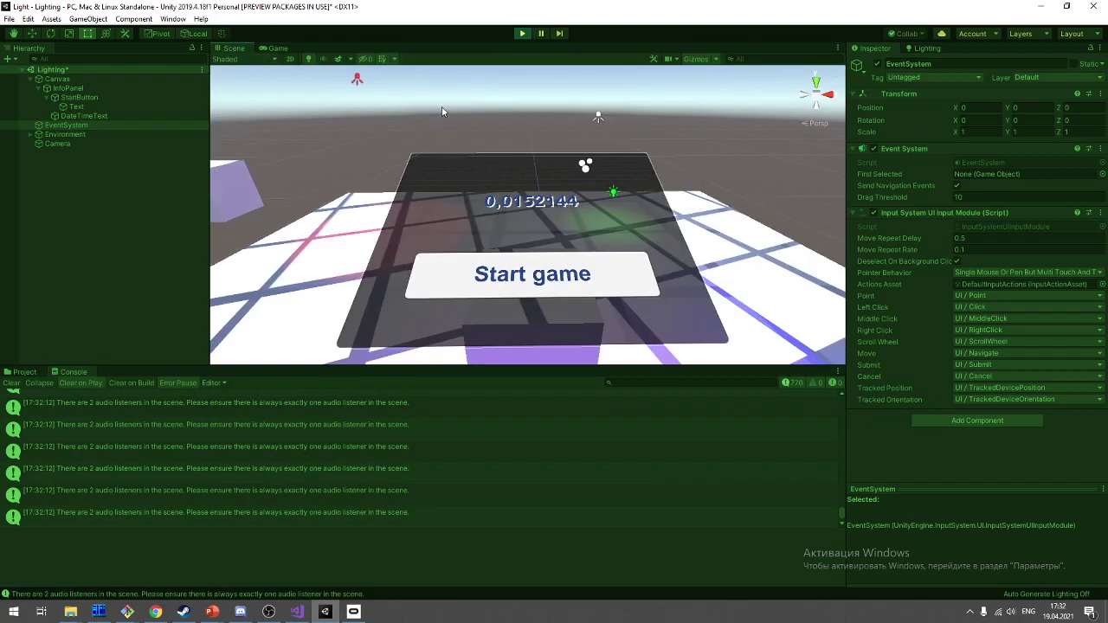
{"action": "scroll", "coordinate": [573, 149], "scroll_direction": "up", "scroll_amount": 5}
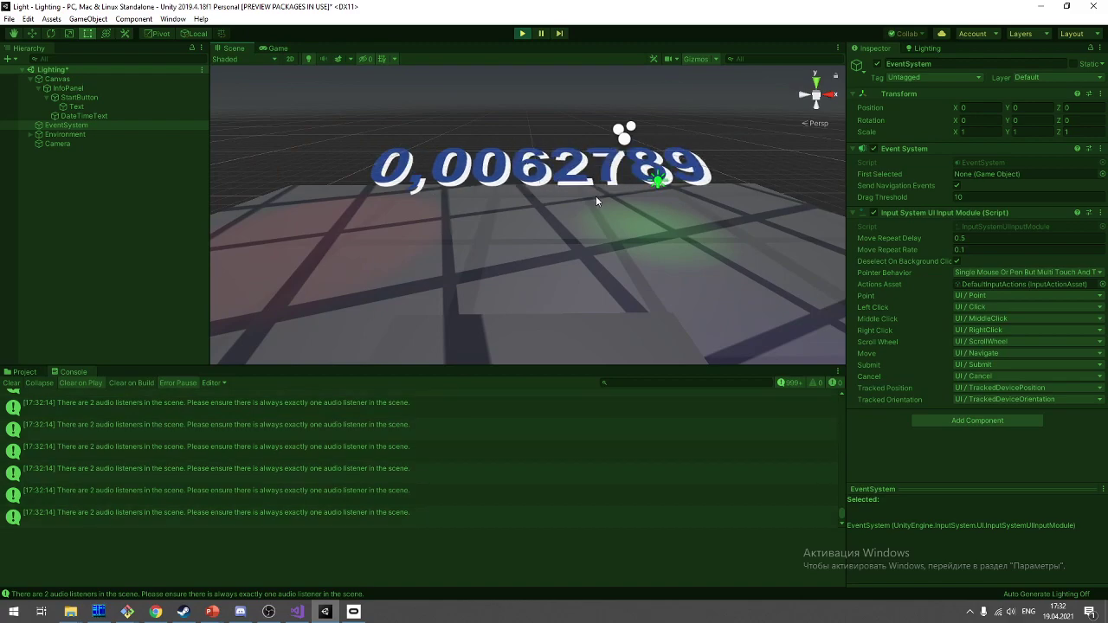
{"action": "scroll", "coordinate": [625, 78], "scroll_direction": "down", "scroll_amount": 5}
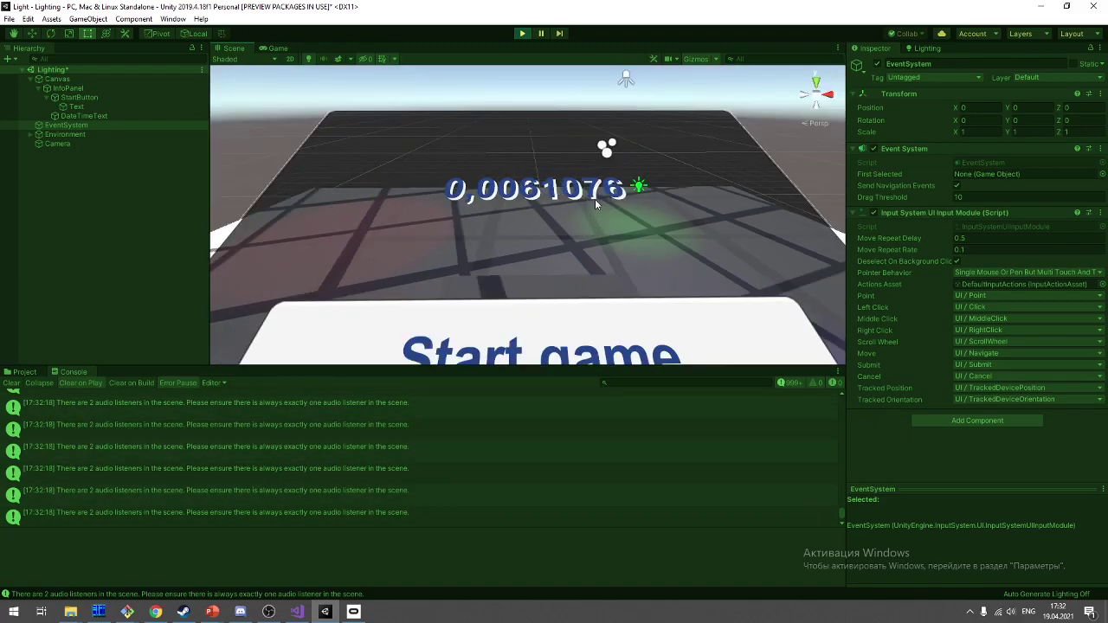
{"action": "left_click", "coordinate": [25, 371]}
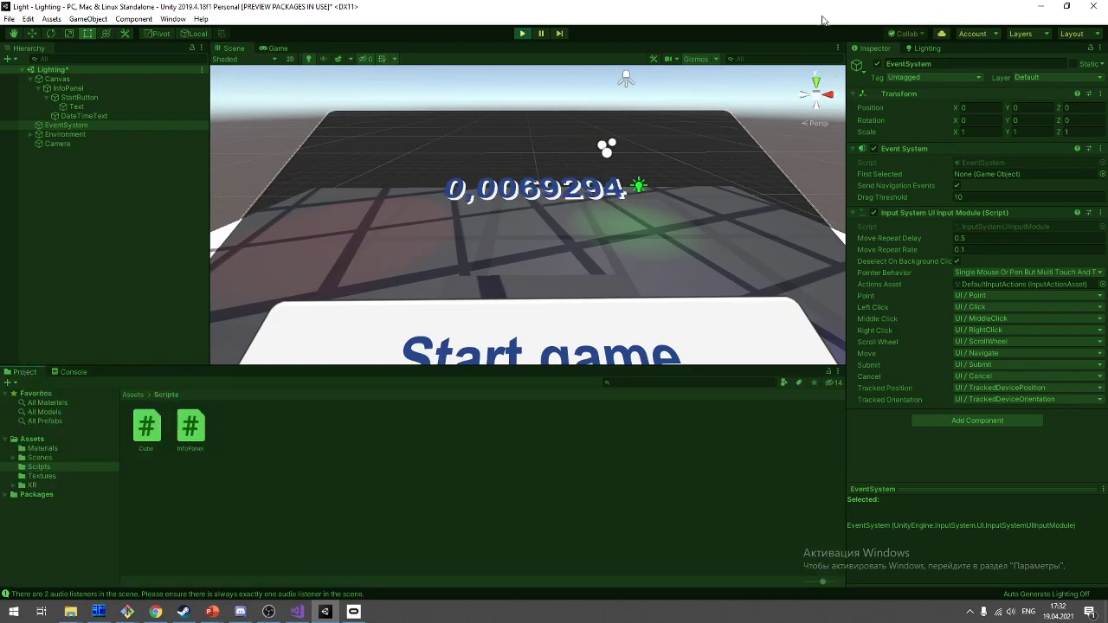
Step: Replace deltaTime on line 17 with Time's time member
{"action": "key", "text": "alt+Tab"}
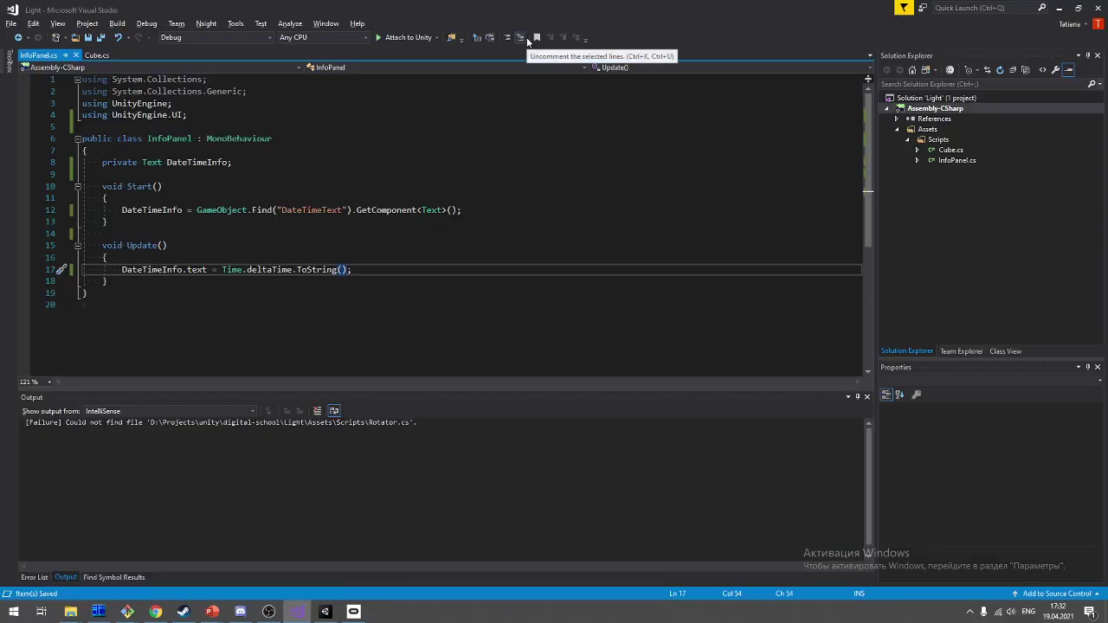
{"action": "key", "text": "ctrl+Left"}
{"action": "key", "text": "ctrl+Left"}
{"action": "key", "text": "ctrl+Left"}
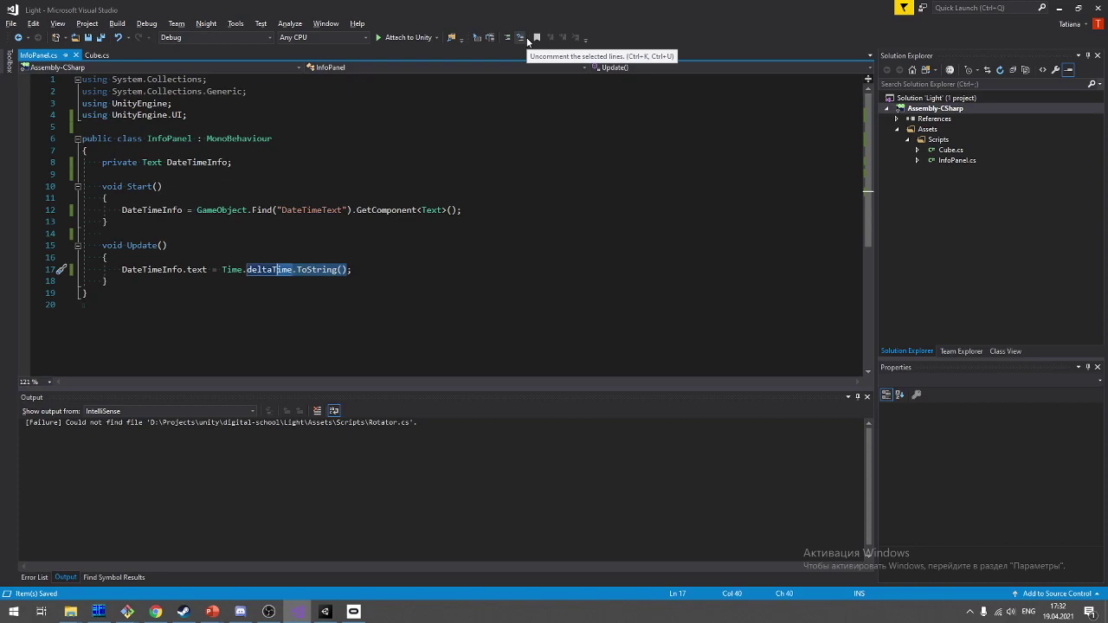
{"action": "key", "text": "ctrl+shift+Right"}
{"action": "type", "text": "."}
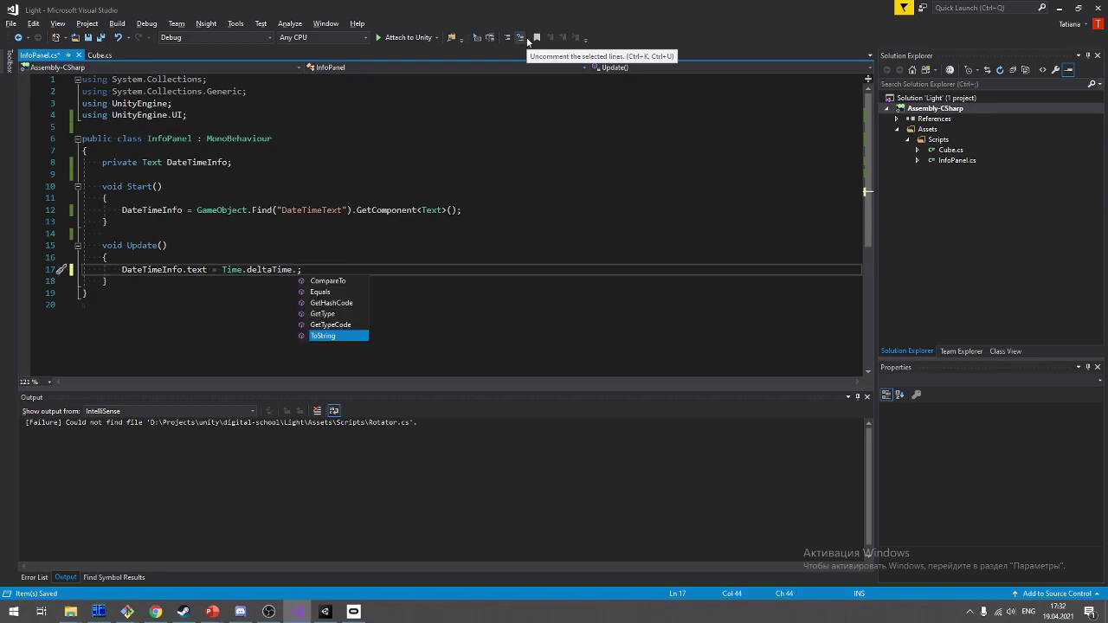
{"action": "key", "text": "BackSpace"}
{"action": "key", "text": "BackSpace"}
{"action": "key", "text": "BackSpace"}
{"action": "key", "text": "BackSpace"}
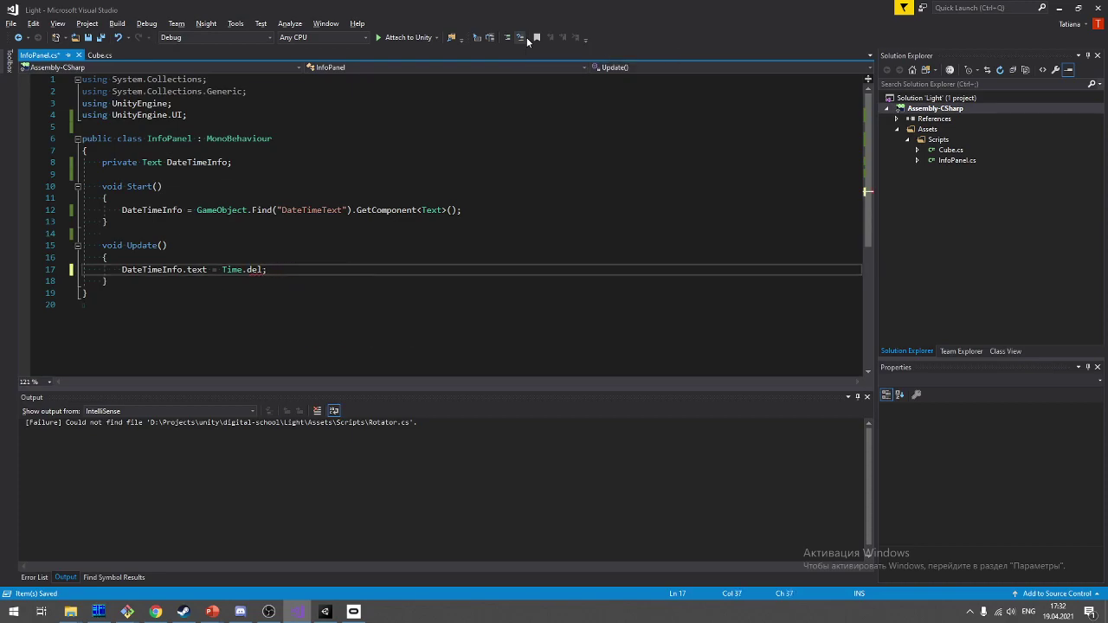
{"action": "key", "text": "BackSpace"}
{"action": "type", "text": "N"}
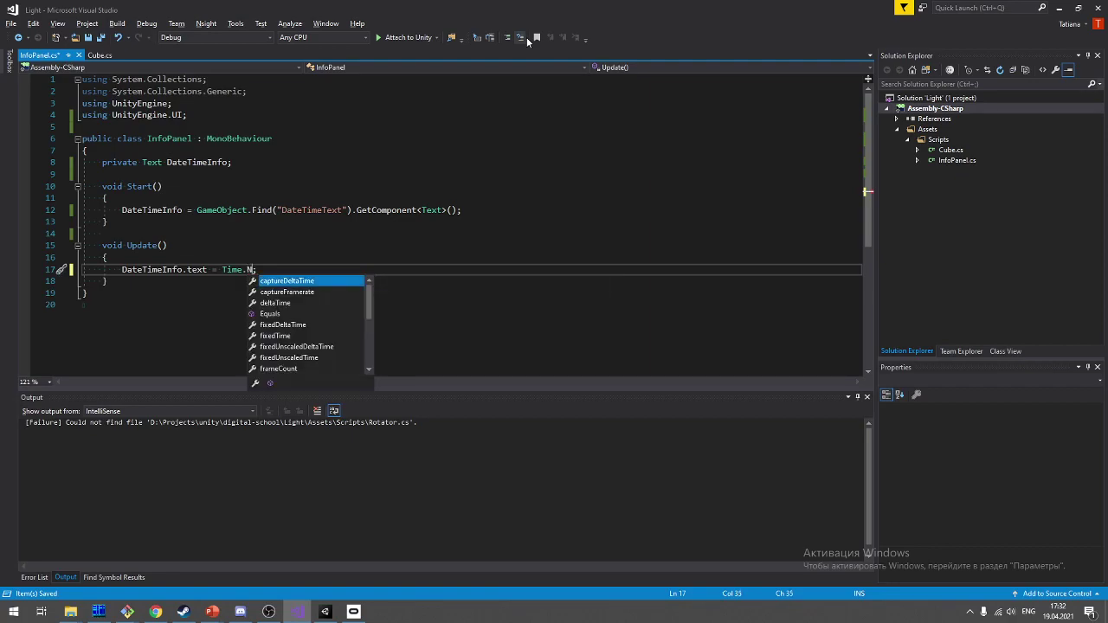
{"action": "key", "text": "Down"}
{"action": "key", "text": "Up"}
{"action": "key", "text": "Down"}
{"action": "key", "text": "Down"}
{"action": "key", "text": "Down"}
{"action": "key", "text": "Down"}
{"action": "key", "text": "Down"}
{"action": "key", "text": "Down"}
{"action": "key", "text": "Down"}
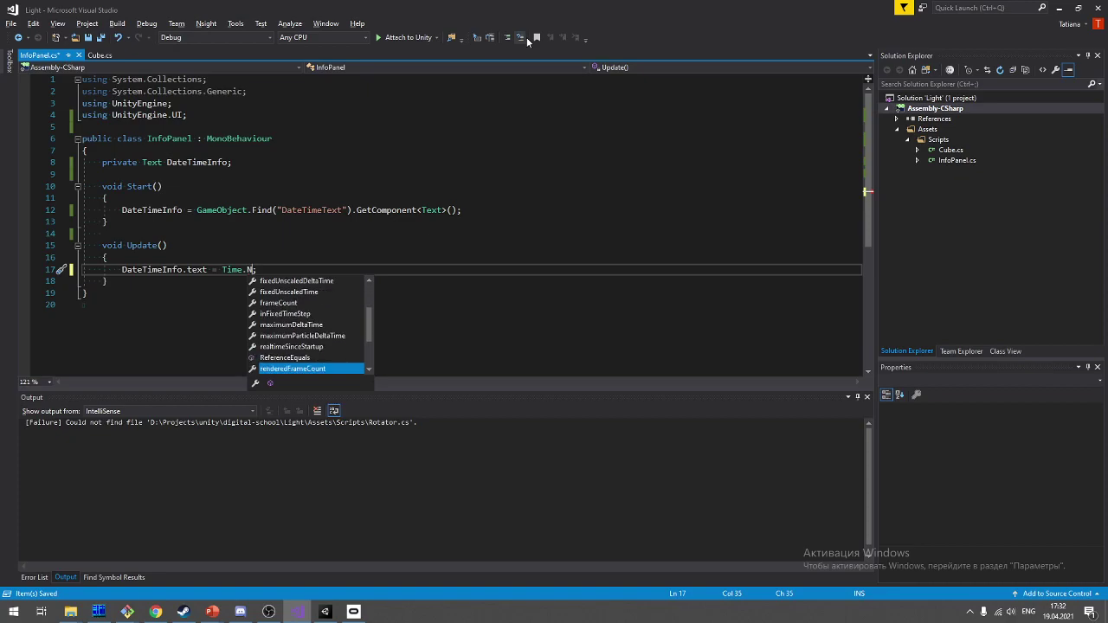
{"action": "key", "text": "Down"}
{"action": "key", "text": "Down"}
{"action": "key", "text": "Down"}
{"action": "key", "text": "Down"}
{"action": "key", "text": "Up"}
{"action": "key", "text": "Up"}
{"action": "key", "text": "Tab"}
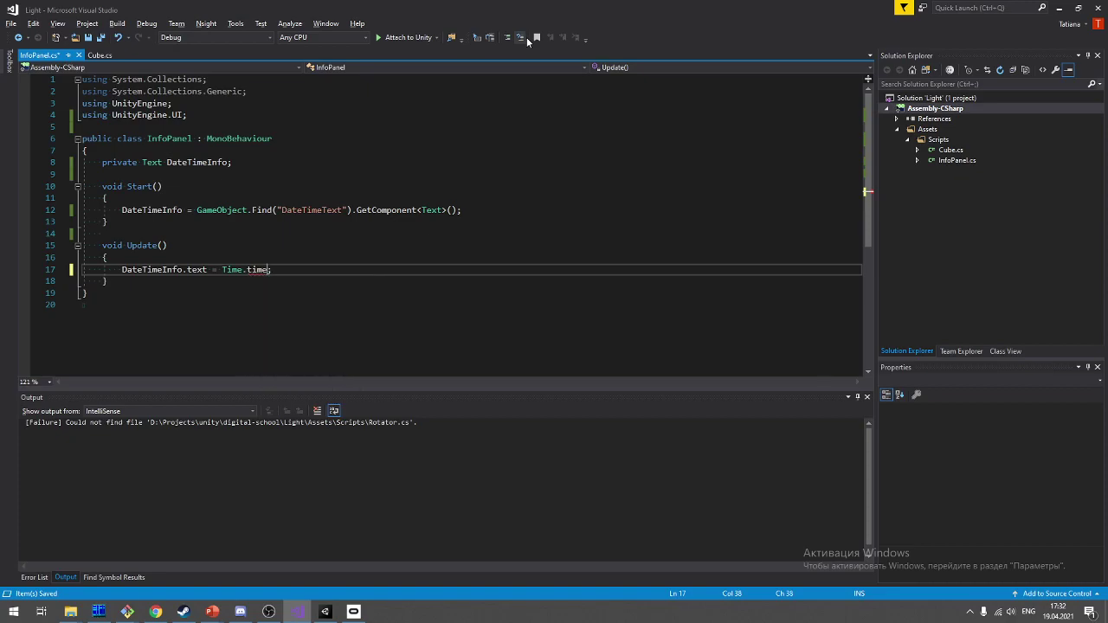
Step: Finish the line as Time.time.ToString(), save, and play the scene in Unity
{"action": "type", "text": "."}
{"action": "key", "text": "BackSpace"}
{"action": "key", "text": "BackSpace"}
{"action": "key", "text": "BackSpace"}
{"action": "key", "text": "BackSpace"}
{"action": "key", "text": "ctrl+space"}
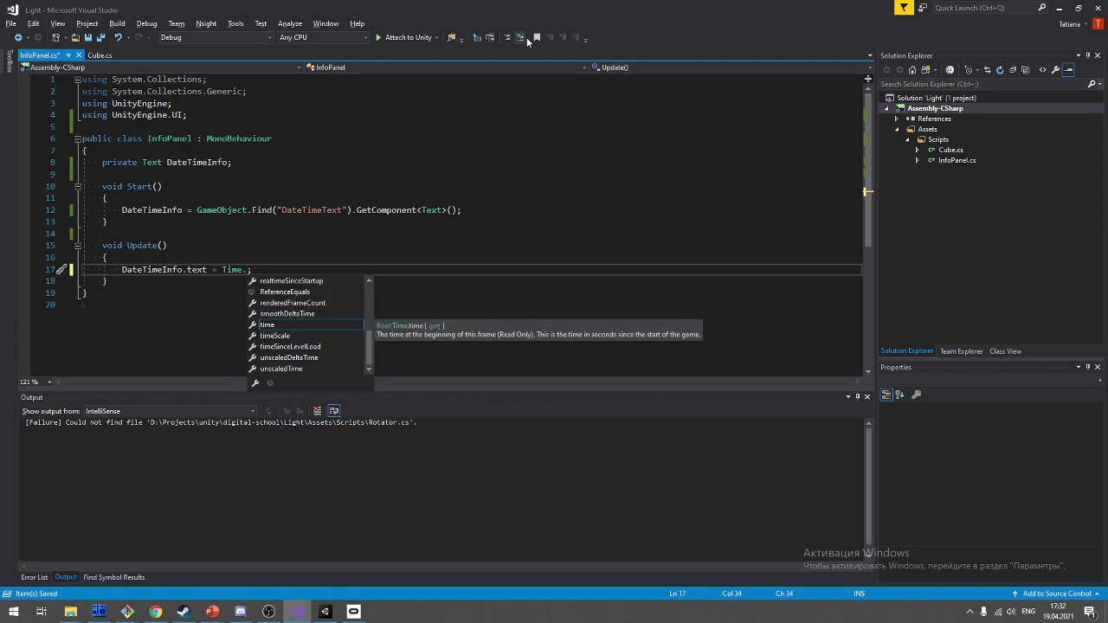
{"action": "type", "text": "date"}
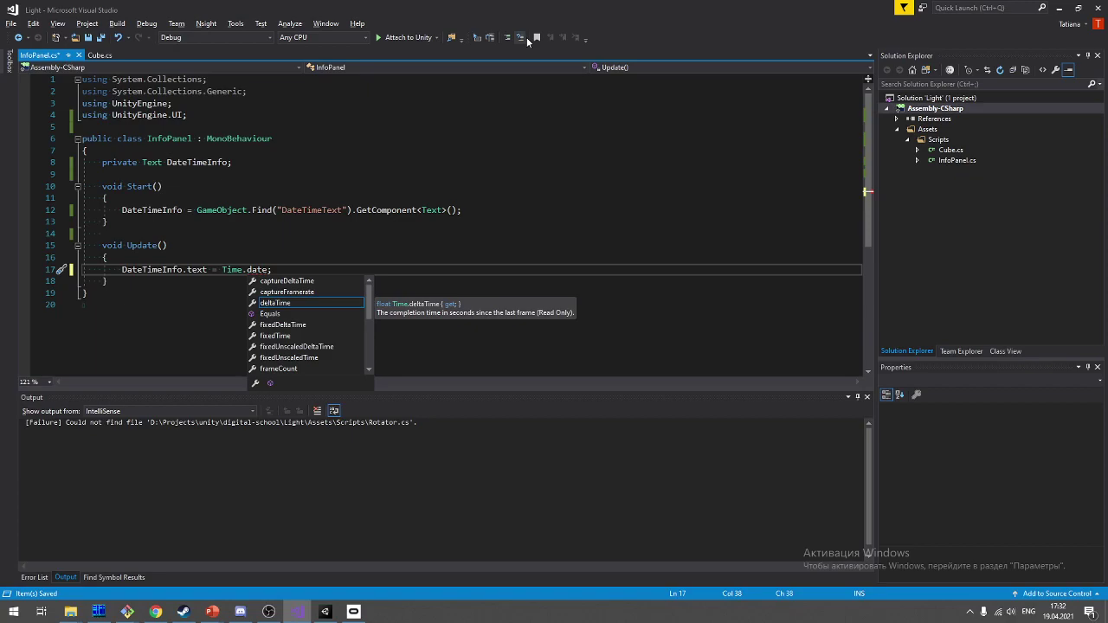
{"action": "key", "text": "BackSpace"}
{"action": "key", "text": "BackSpace"}
{"action": "key", "text": "BackSpace"}
{"action": "type", "text": "ti"}
{"action": "key", "text": "Down"}
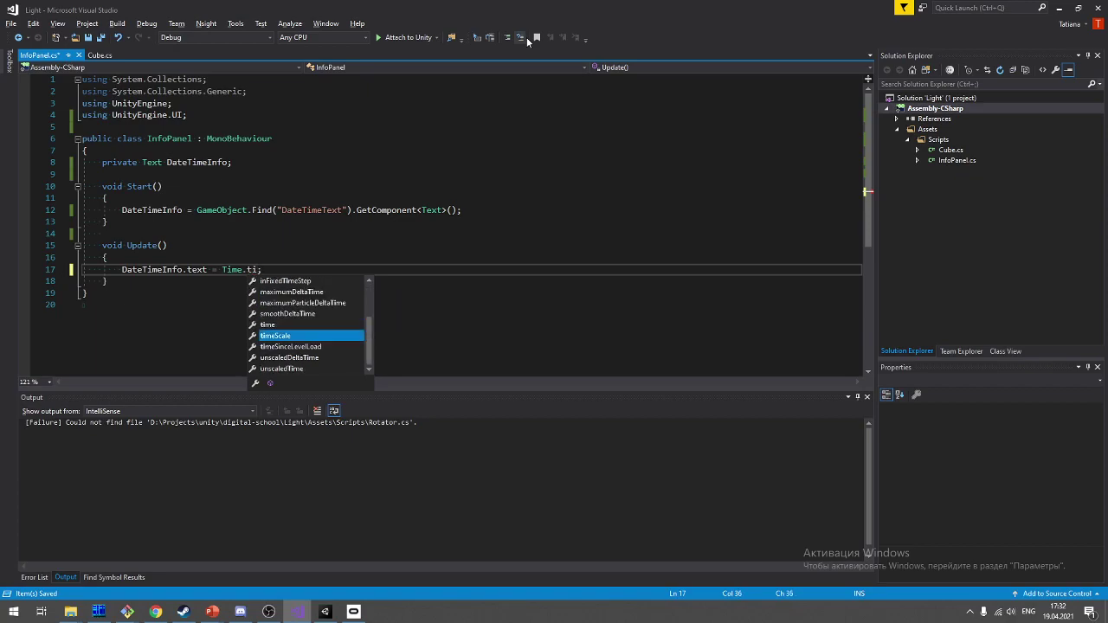
{"action": "key", "text": "Down"}
{"action": "key", "text": "Down"}
{"action": "key", "text": "Down"}
{"action": "key", "text": "Up"}
{"action": "key", "text": "Up"}
{"action": "key", "text": "Up"}
{"action": "key", "text": "Up"}
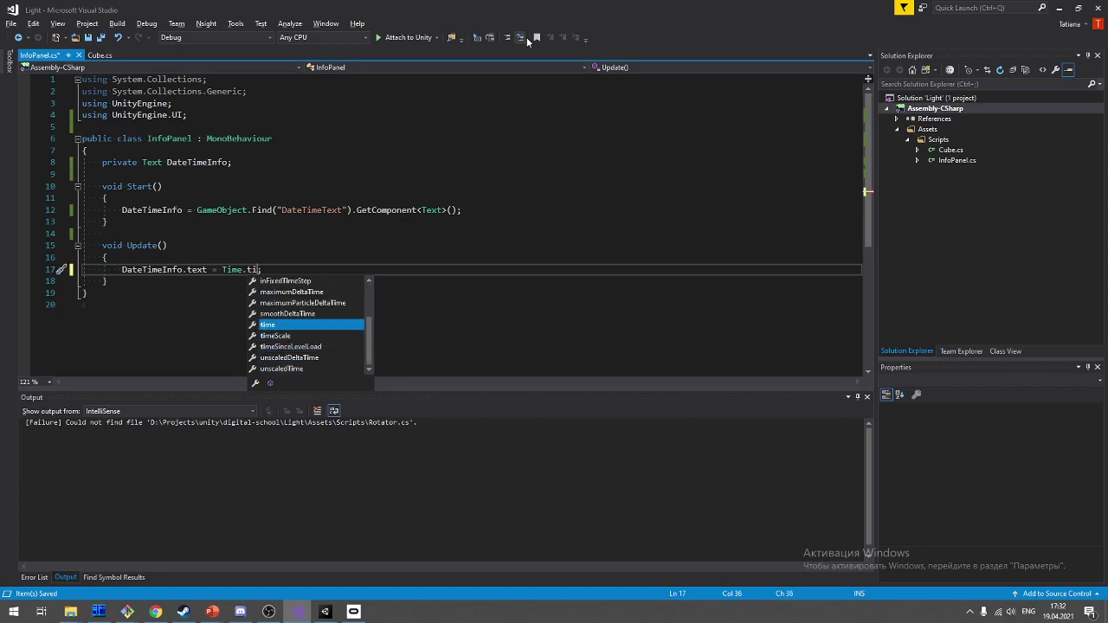
{"action": "type", "text": "me."}
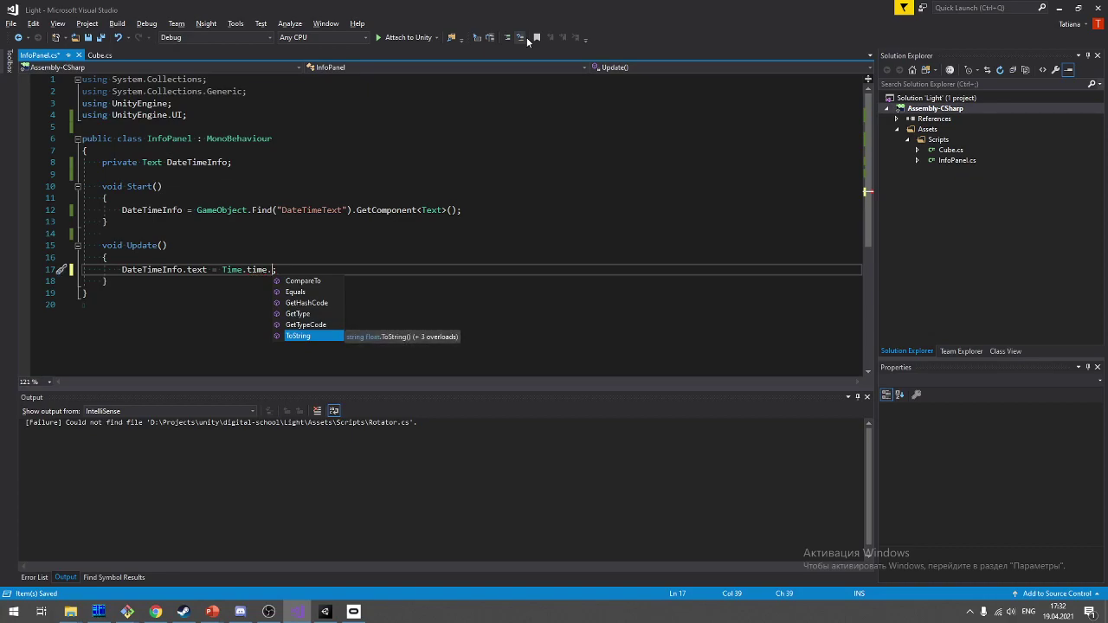
{"action": "type", "text": "();"}
{"action": "key", "text": "ctrl+s"}
{"action": "key", "text": "alt+Tab"}
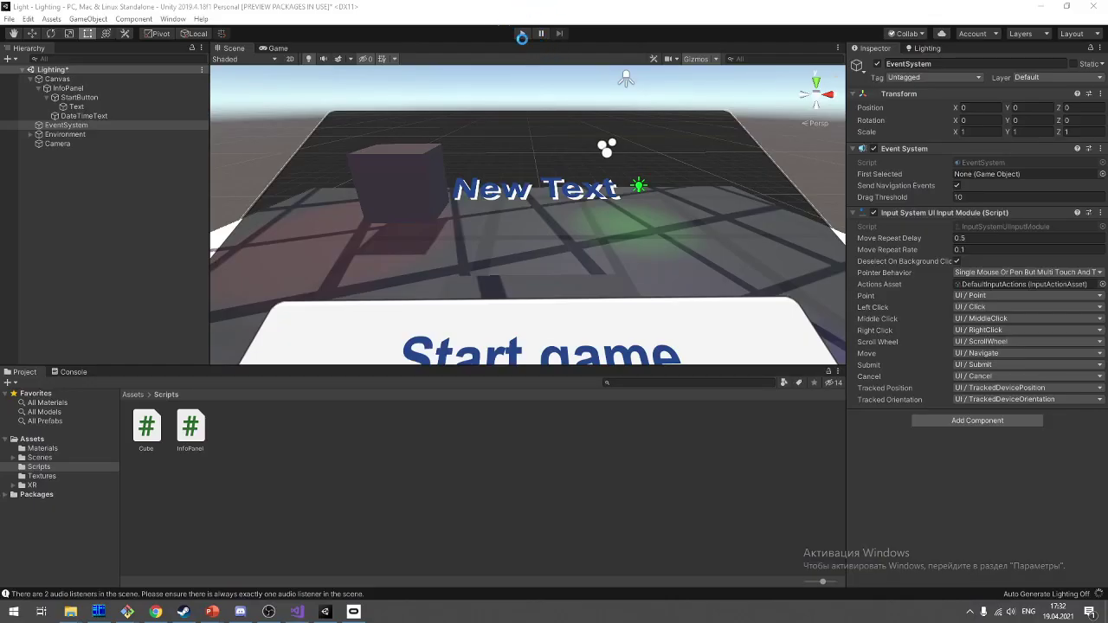
{"action": "left_click", "coordinate": [522, 33]}
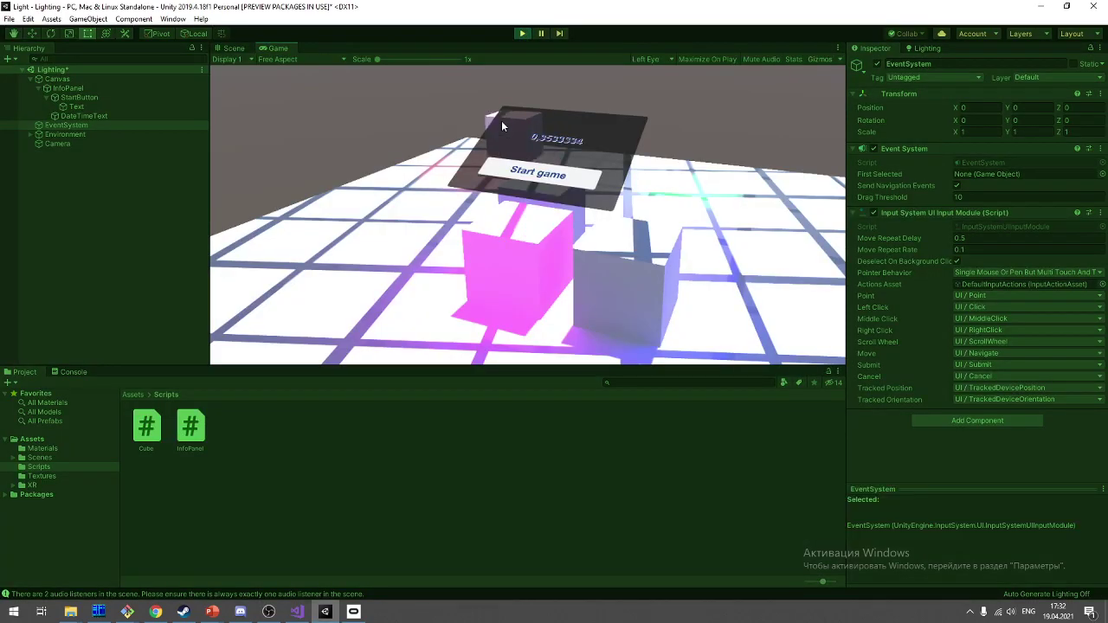
Step: Stop the scene and clear the Time.time expression on line 17 of InfoPanel.cs
{"action": "left_click", "coordinate": [527, 33]}
{"action": "key", "text": "alt+Tab"}
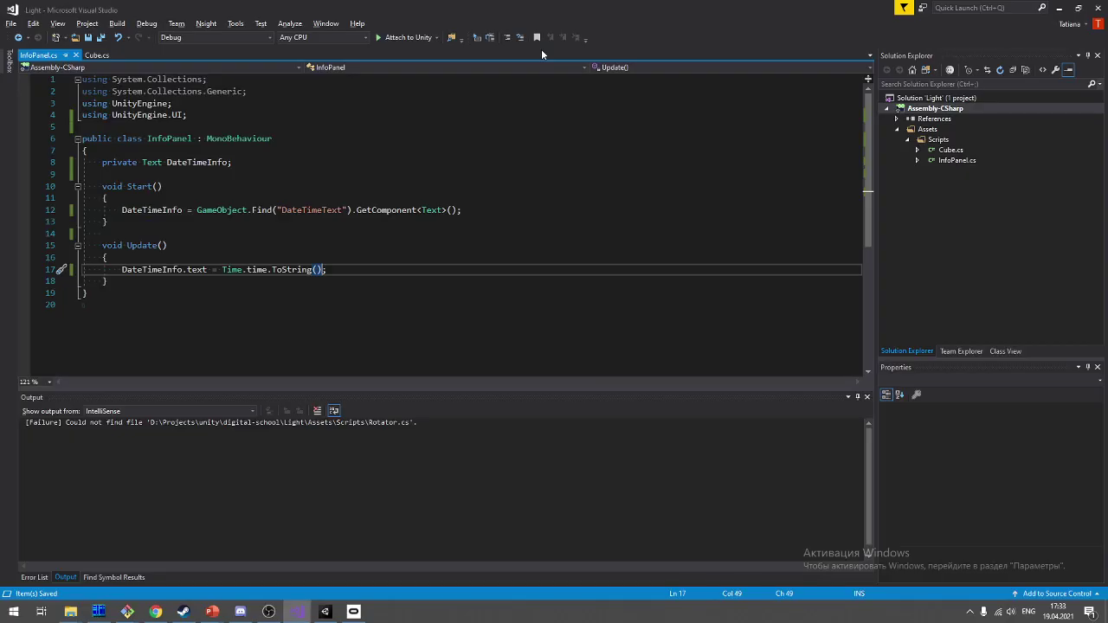
{"action": "key", "text": "BackSpace"}
{"action": "key", "text": "BackSpace"}
{"action": "key", "text": "BackSpace"}
{"action": "key", "text": "BackSpace"}
{"action": "key", "text": "BackSpace"}
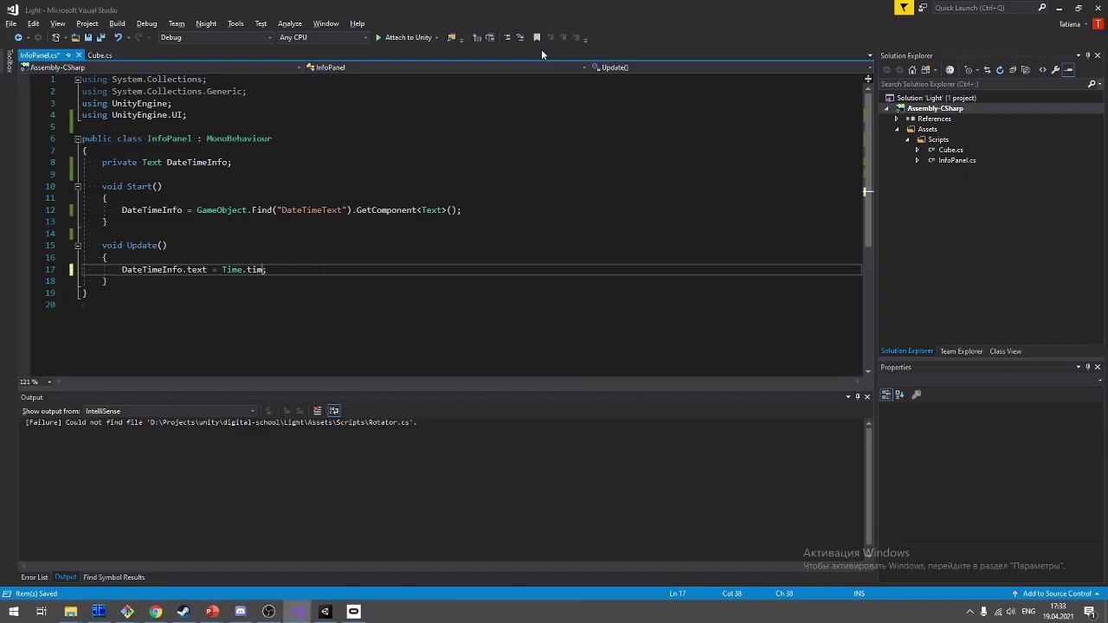
{"action": "key", "text": "BackSpace"}
{"action": "key", "text": "BackSpace"}
{"action": "key", "text": "BackSpace"}
{"action": "key", "text": "ctrl+space"}
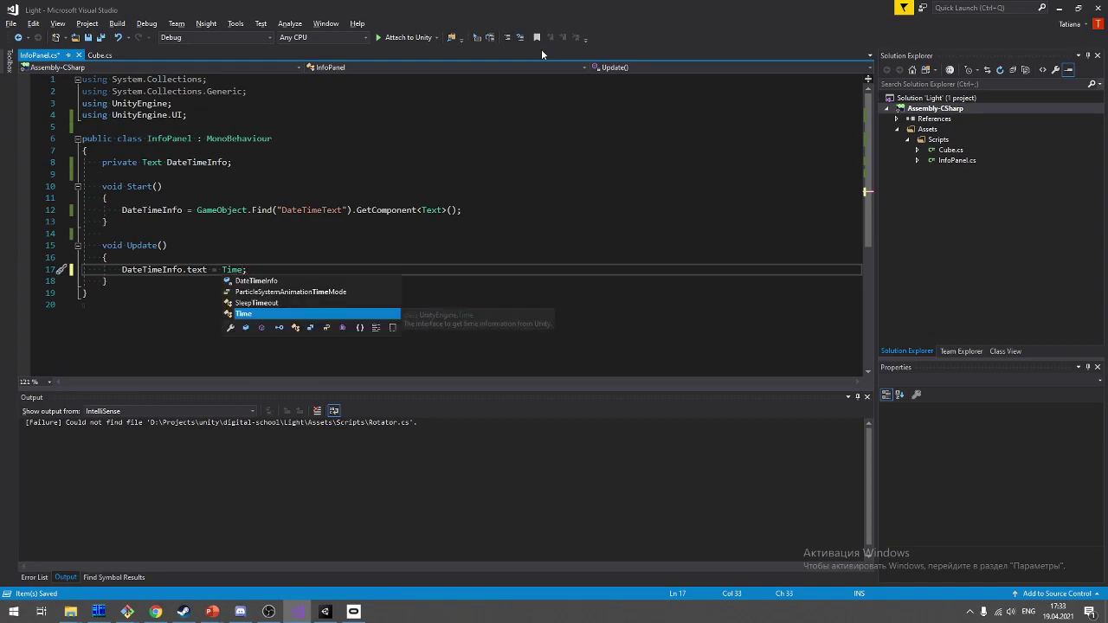
{"action": "key", "text": "Up"}
{"action": "key", "text": "Down"}
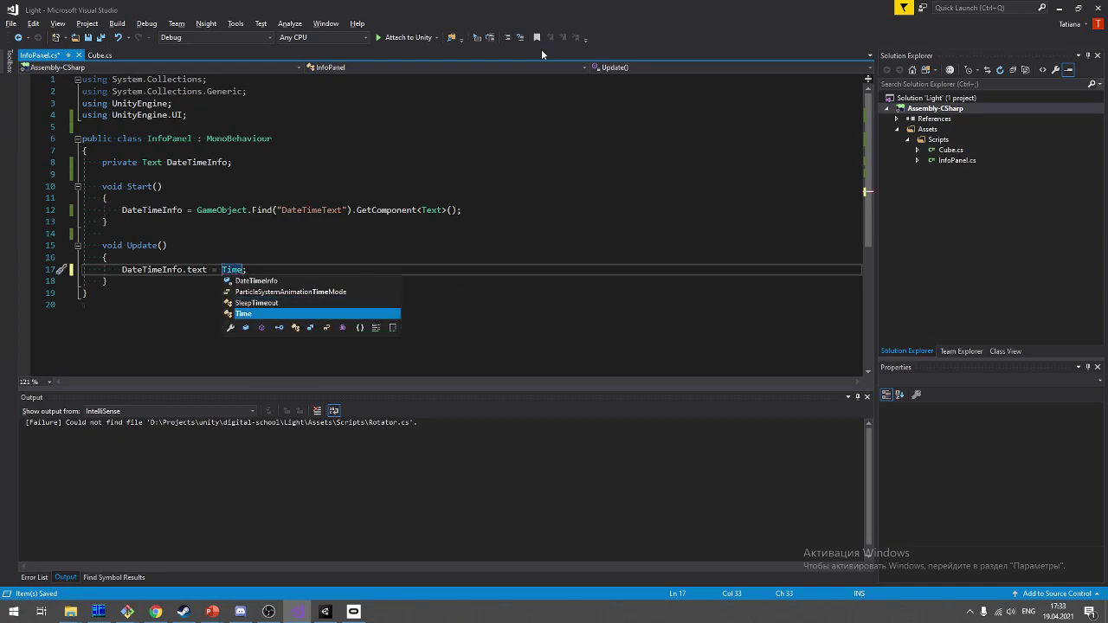
{"action": "key", "text": "BackSpace"}
{"action": "key", "text": "BackSpace"}
{"action": "key", "text": "BackSpace"}
{"action": "key", "text": "BackSpace"}
{"action": "type", "text": "Da"}
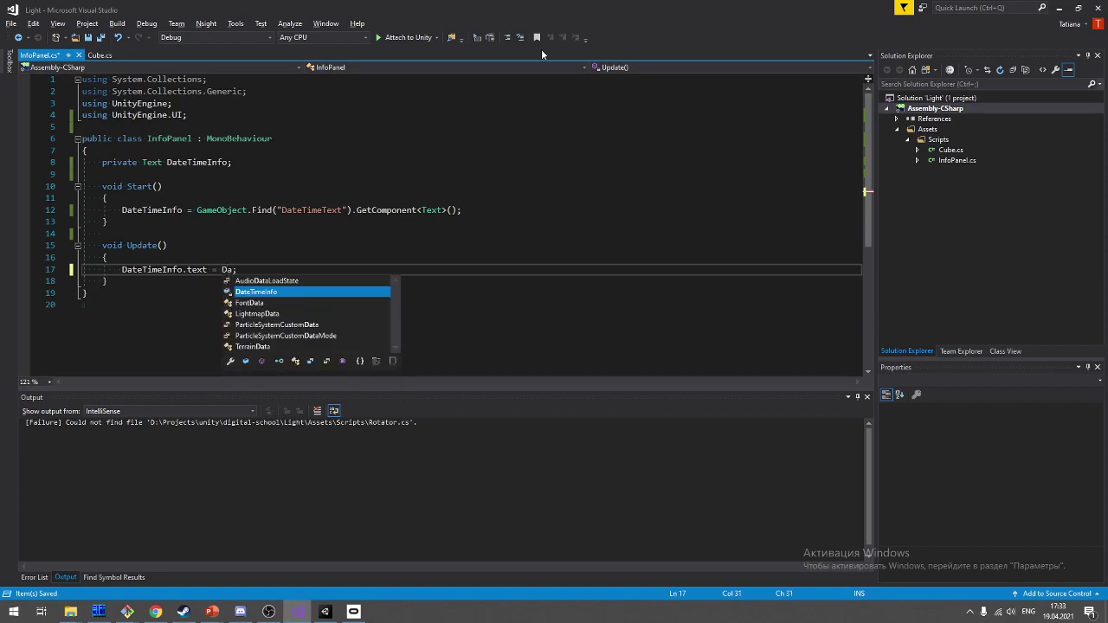
{"action": "type", "text": "te"}
{"action": "key", "text": "BackSpace"}
{"action": "key", "text": "BackSpace"}
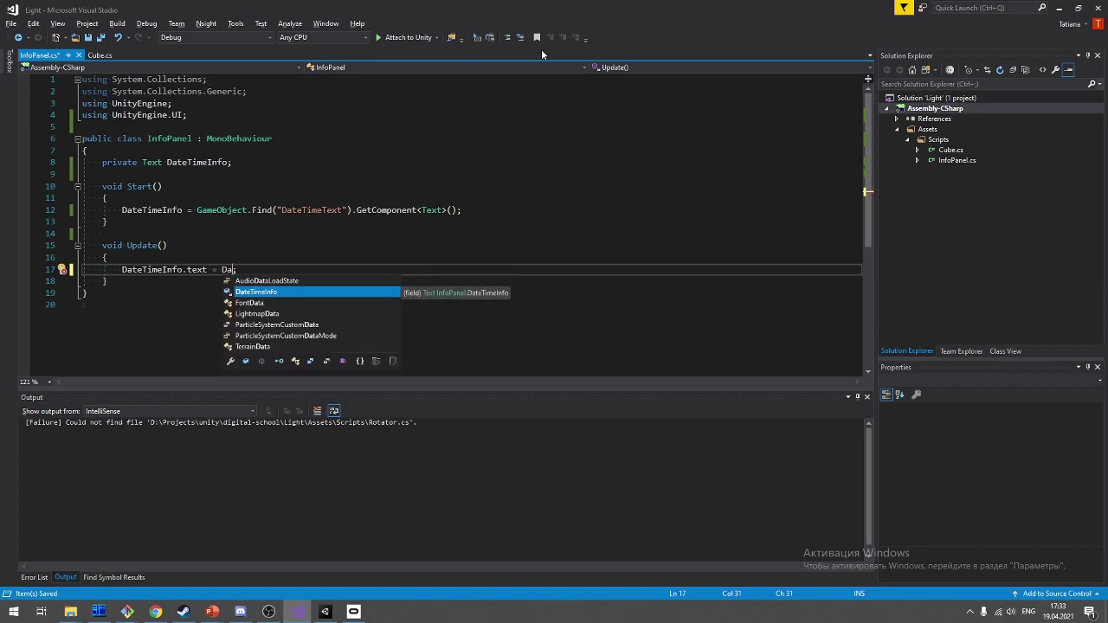
{"action": "key", "text": "BackSpace"}
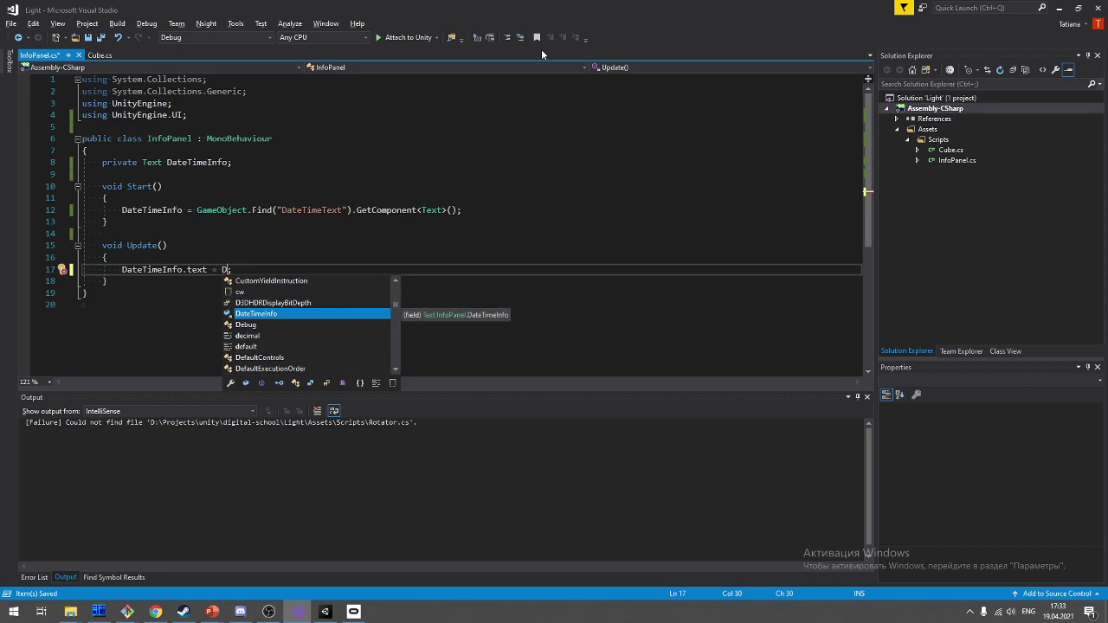
{"action": "key", "text": "BackSpace"}
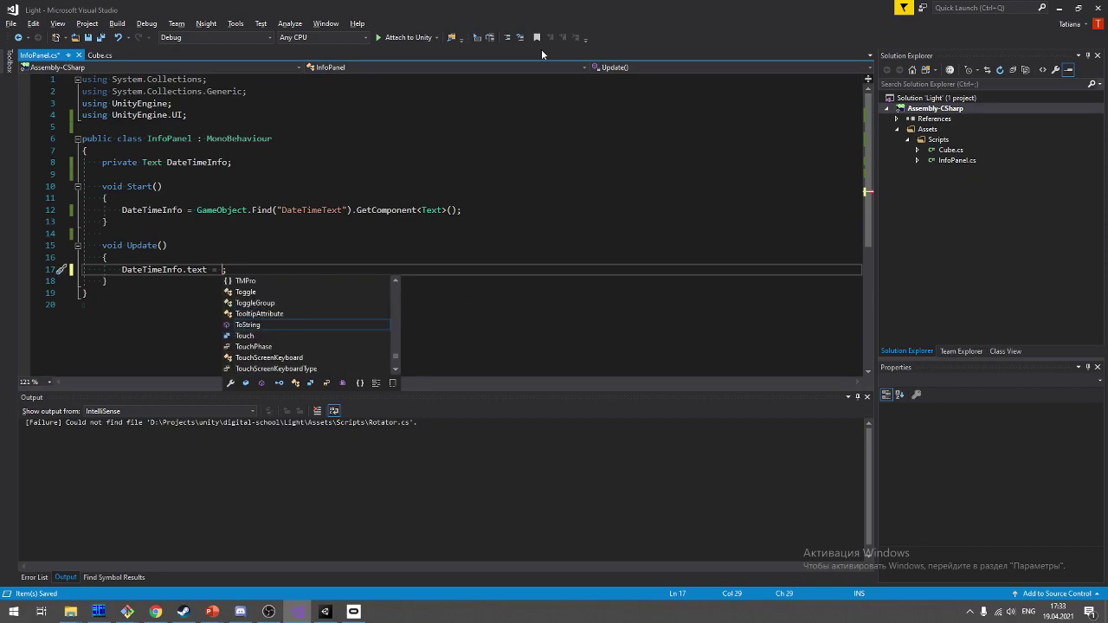
Step: Enter Time.deltaTime.ToString() on line 17 and save the script
{"action": "type", "text": "Time"}
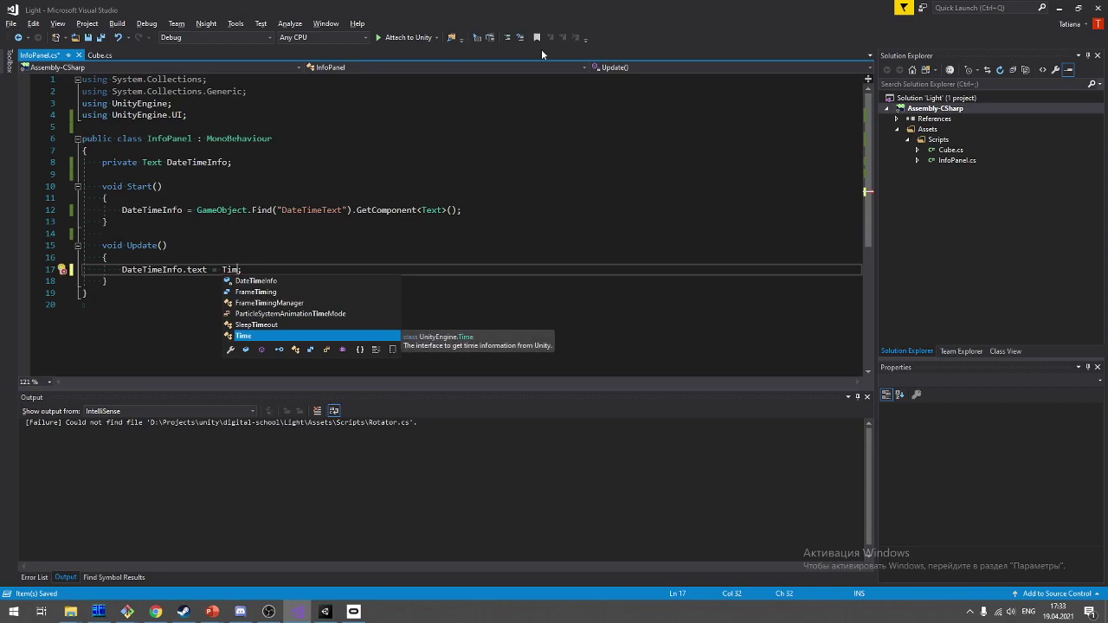
{"action": "type", "text": "."}
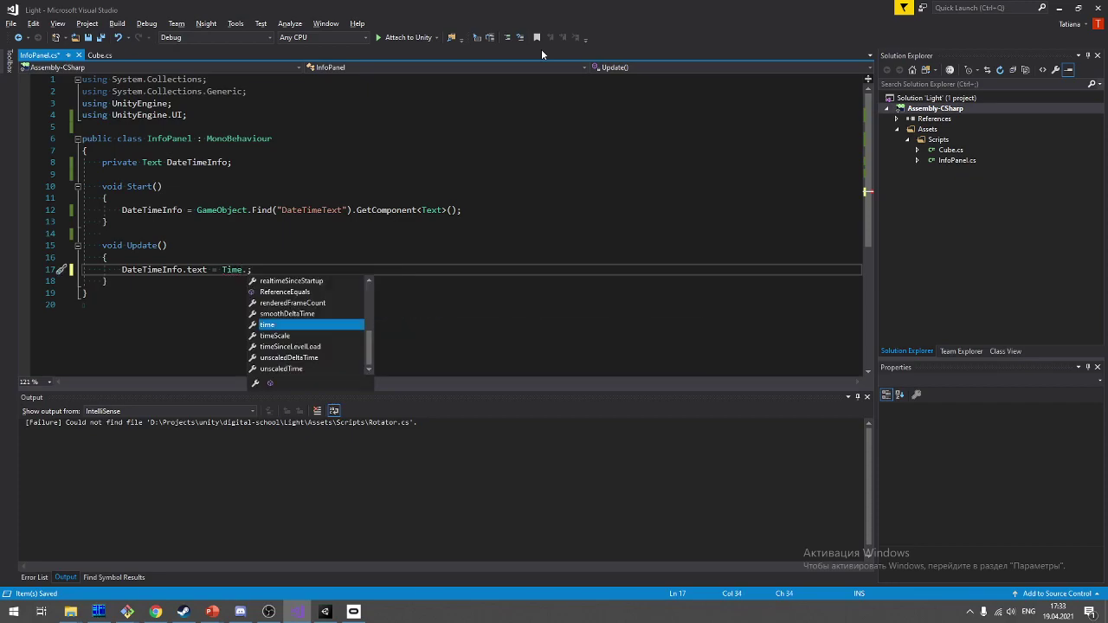
{"action": "key", "text": "Down"}
{"action": "key", "text": "Down"}
{"action": "key", "text": "Down"}
{"action": "key", "text": "Down"}
{"action": "key", "text": "Down"}
{"action": "key", "text": "Down"}
{"action": "key", "text": "Page_Up"}
{"action": "key", "text": "Page_Up"}
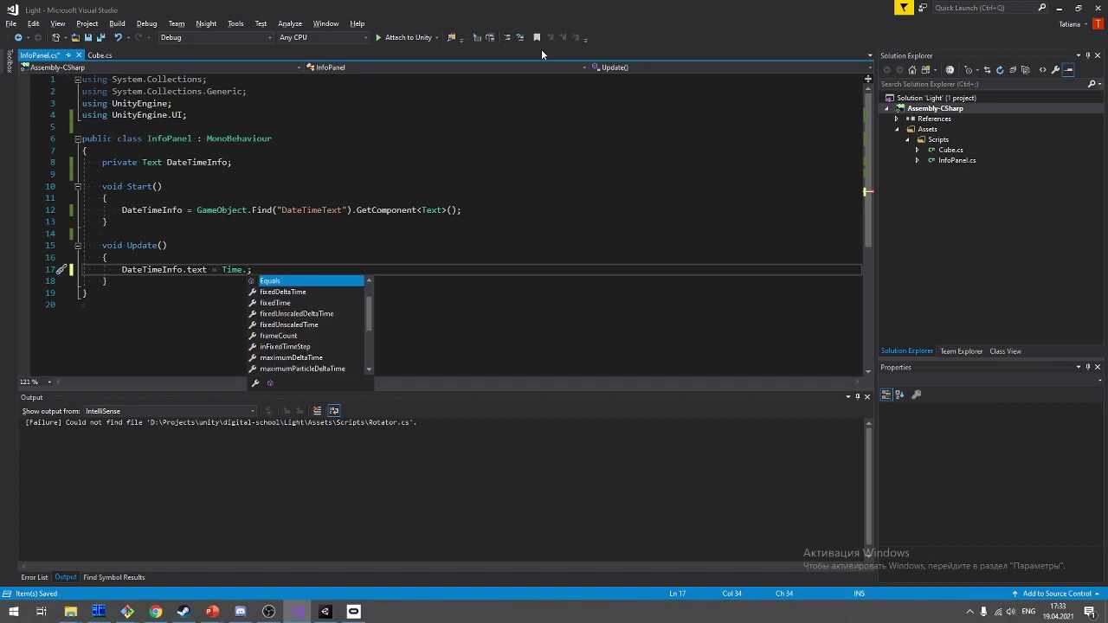
{"action": "key", "text": "Up"}
{"action": "key", "text": "Up"}
{"action": "key", "text": "Up"}
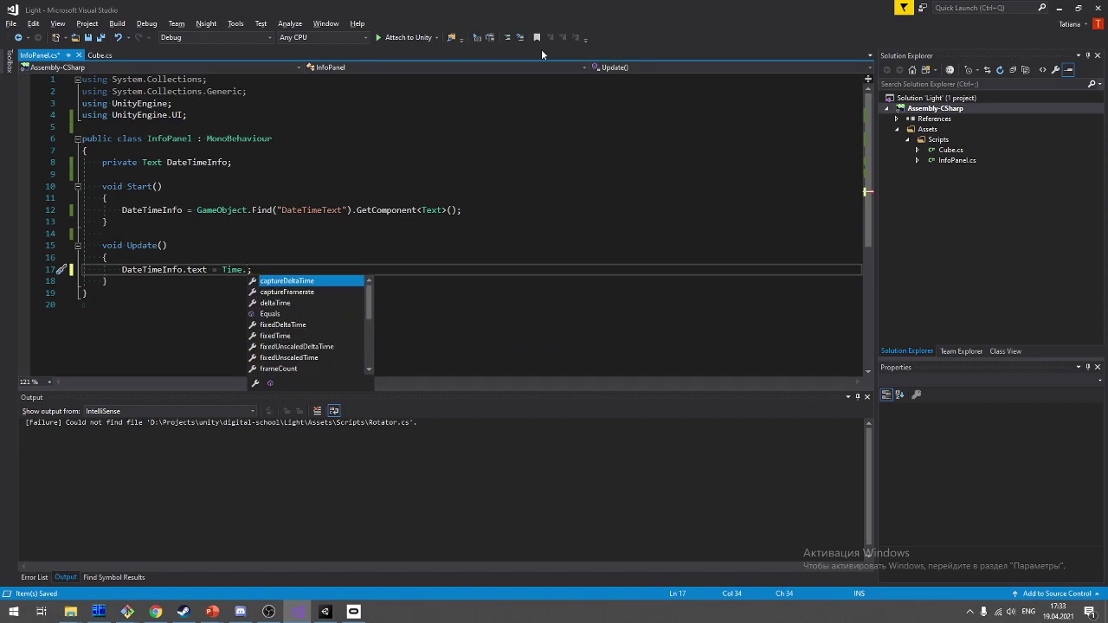
{"action": "key", "text": "Down"}
{"action": "key", "text": "Up"}
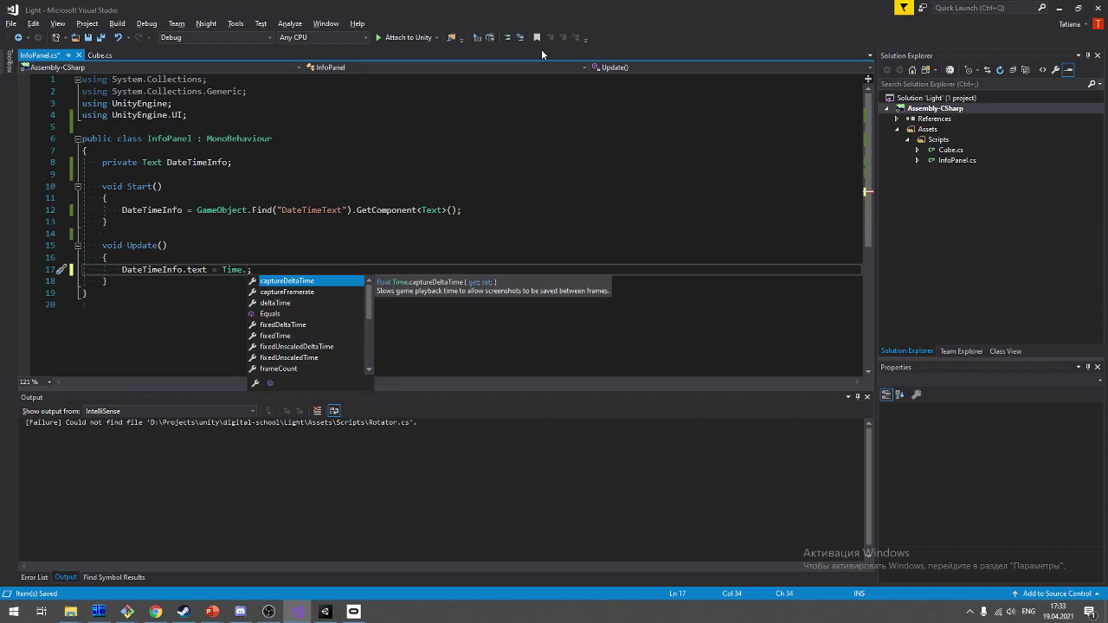
{"action": "key", "text": "Down"}
{"action": "key", "text": "Down"}
{"action": "key", "text": "Return"}
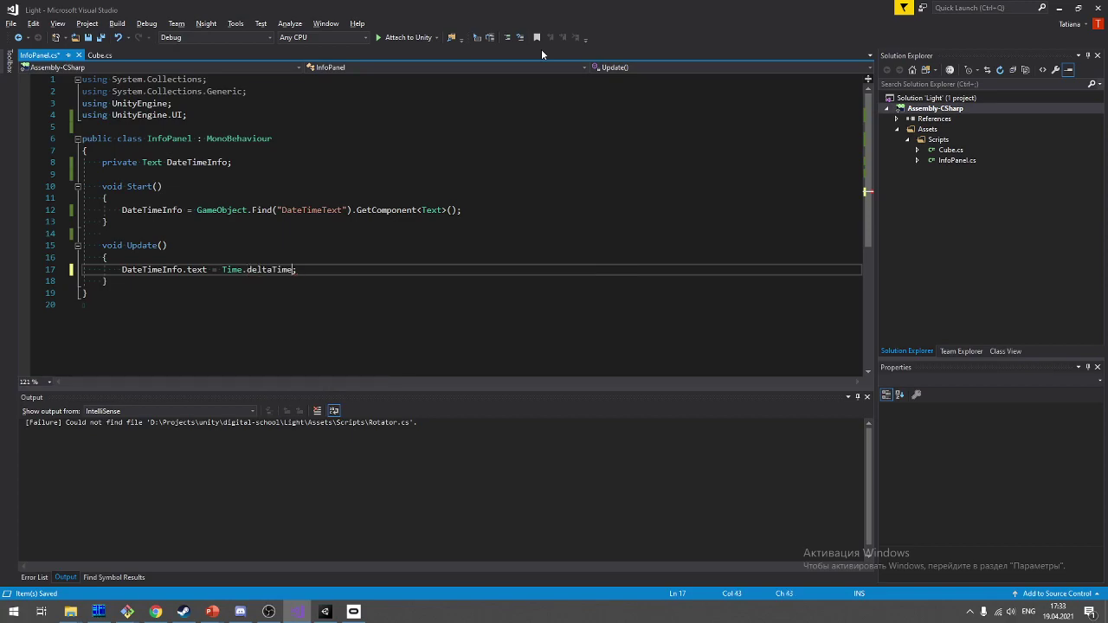
{"action": "type", "text": ".T"}
{"action": "key", "text": "Return"}
{"action": "key", "text": "ctrl+s"}
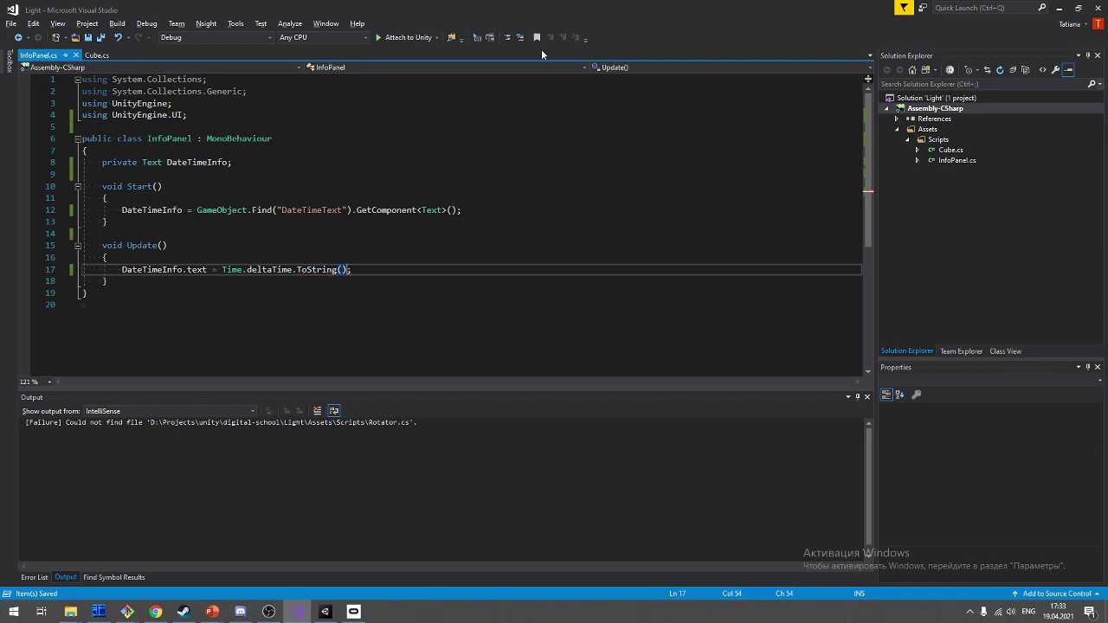
{"action": "key", "text": "alt+Tab"}
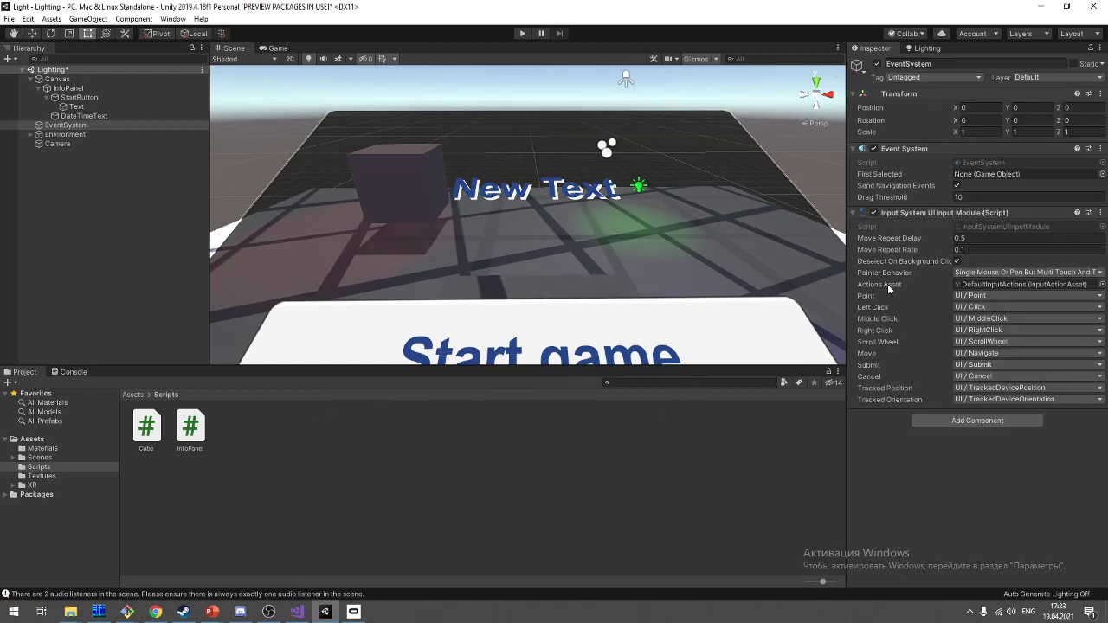
Step: Add an On Click entry to StartButton with Cube (2) as its target object
{"action": "left_click", "coordinate": [557, 243]}
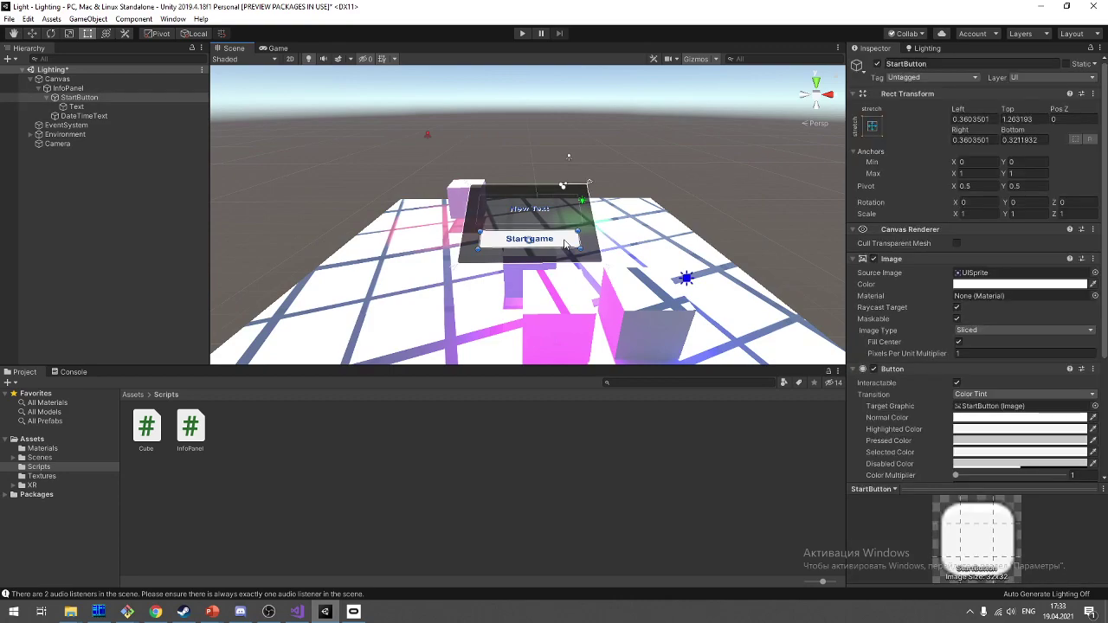
{"action": "scroll", "coordinate": [1038, 135], "scroll_direction": "down", "scroll_amount": 3}
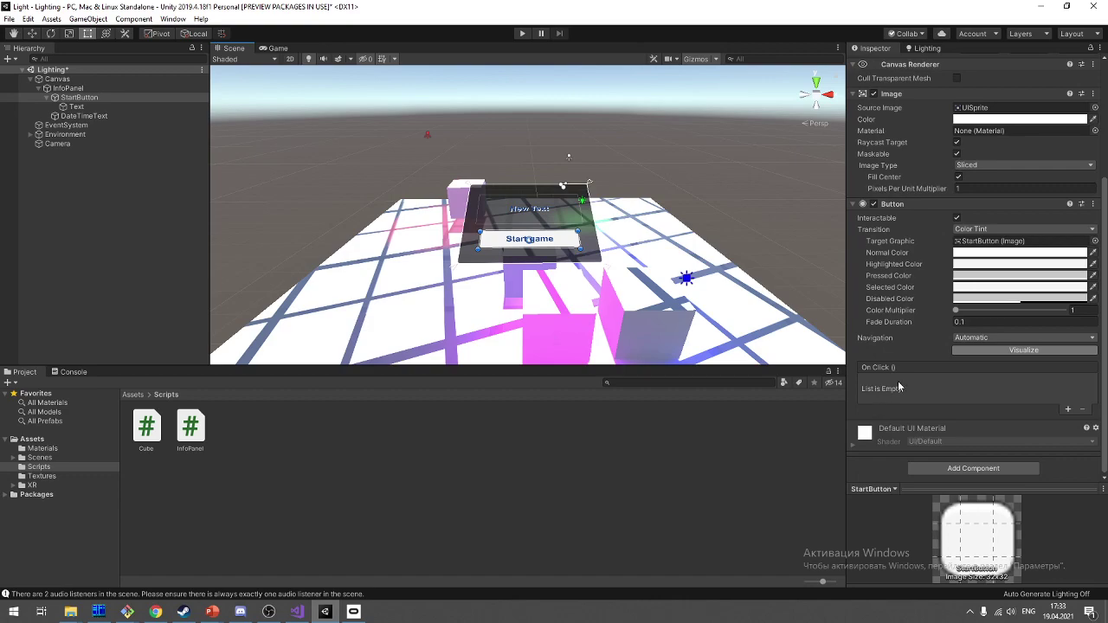
{"action": "left_click", "coordinate": [1067, 409]}
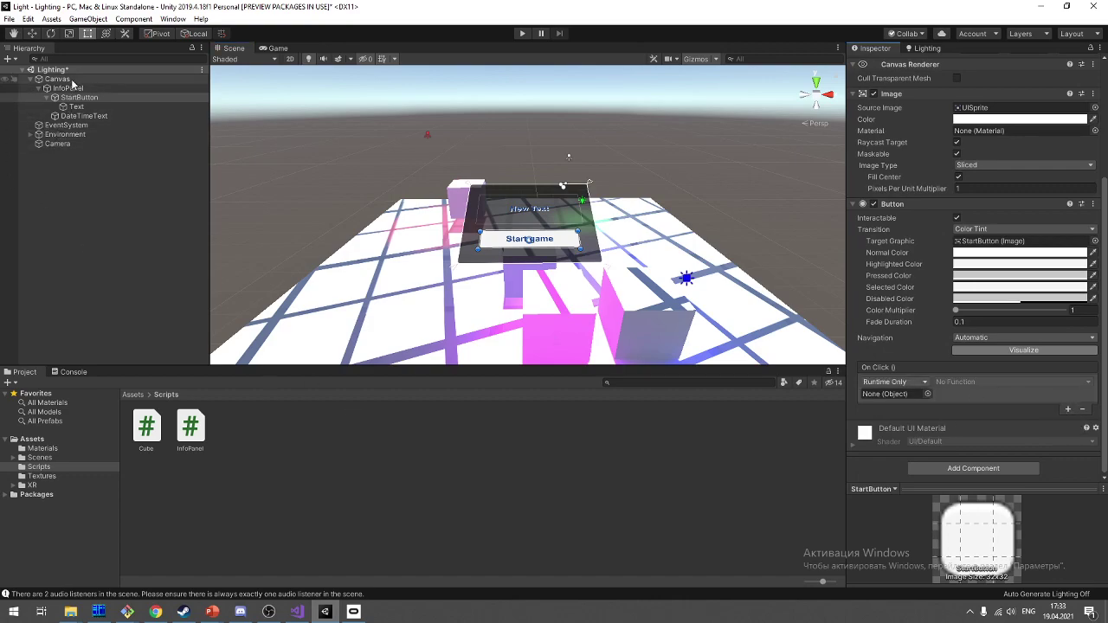
{"action": "left_click", "coordinate": [32, 134]}
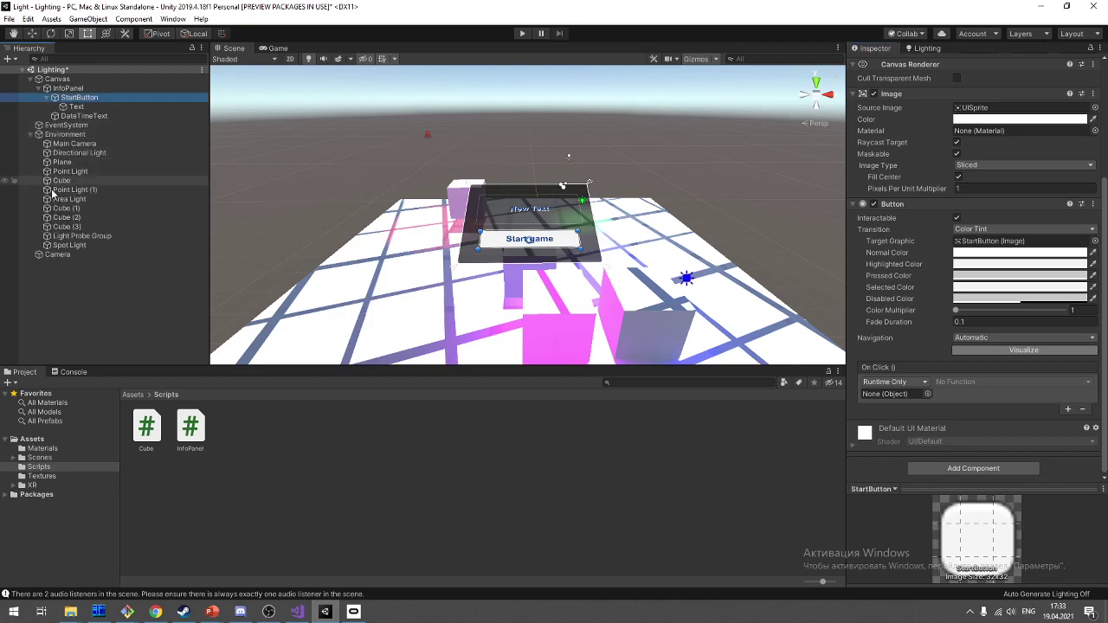
{"action": "left_click", "coordinate": [72, 226]}
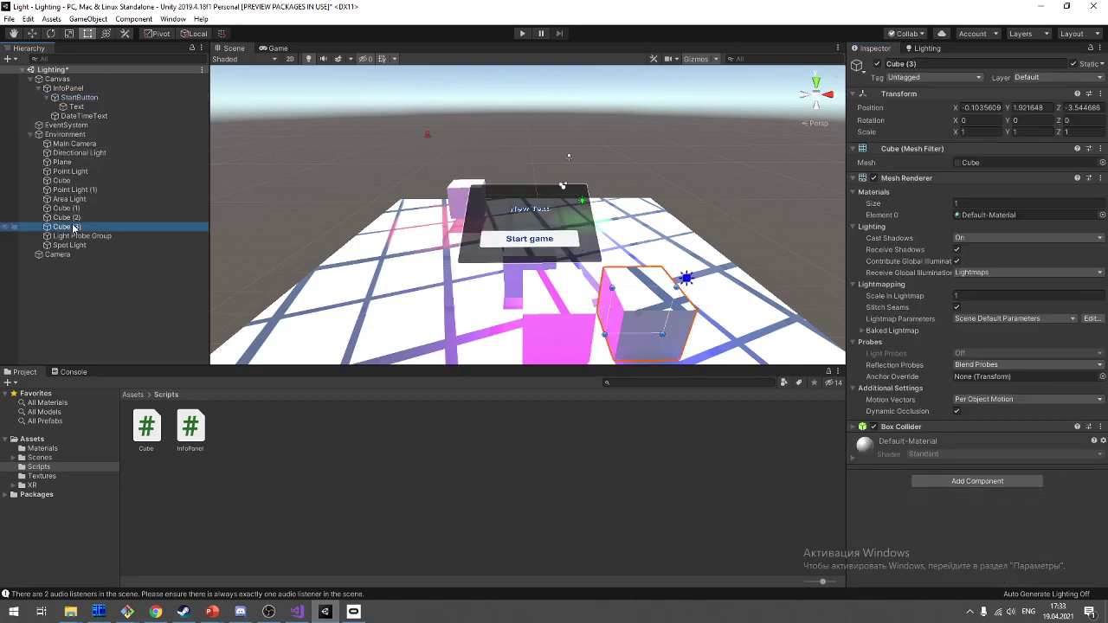
{"action": "left_click", "coordinate": [75, 218]}
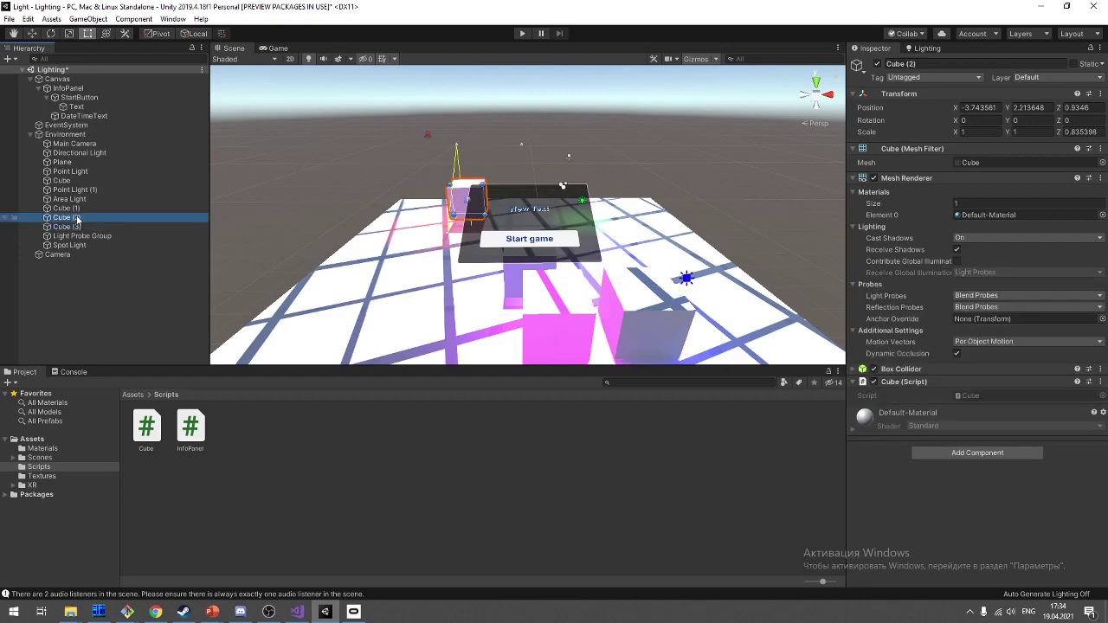
{"action": "left_click", "coordinate": [78, 96]}
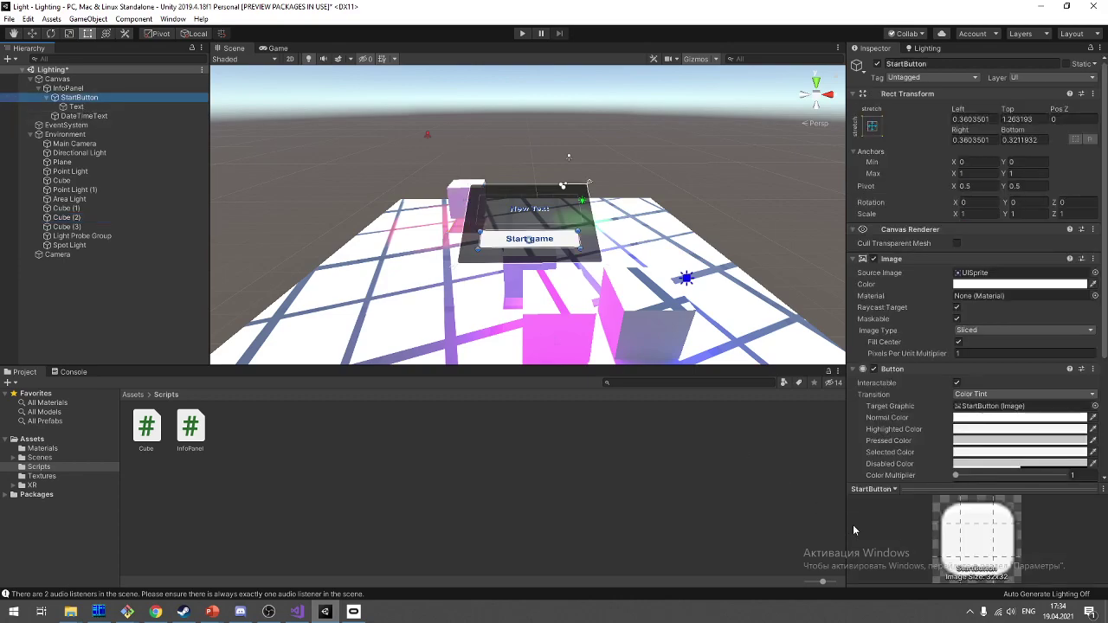
{"action": "scroll", "coordinate": [891, 333], "scroll_direction": "down", "scroll_amount": 5}
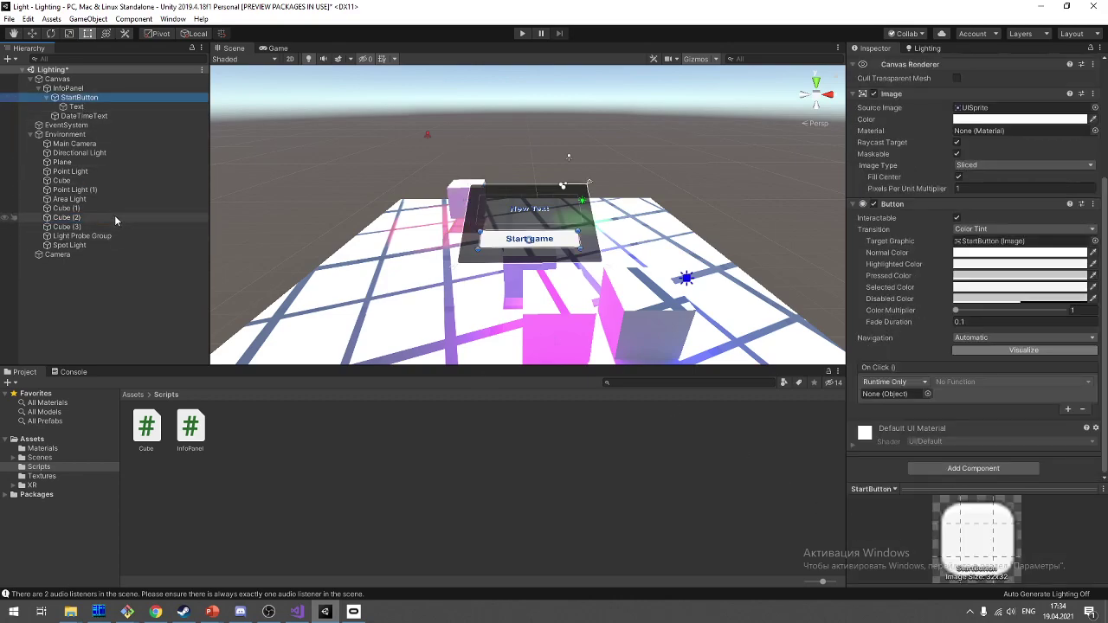
{"action": "left_click_drag", "start_coordinate": [114, 217], "coordinate": [920, 400]}
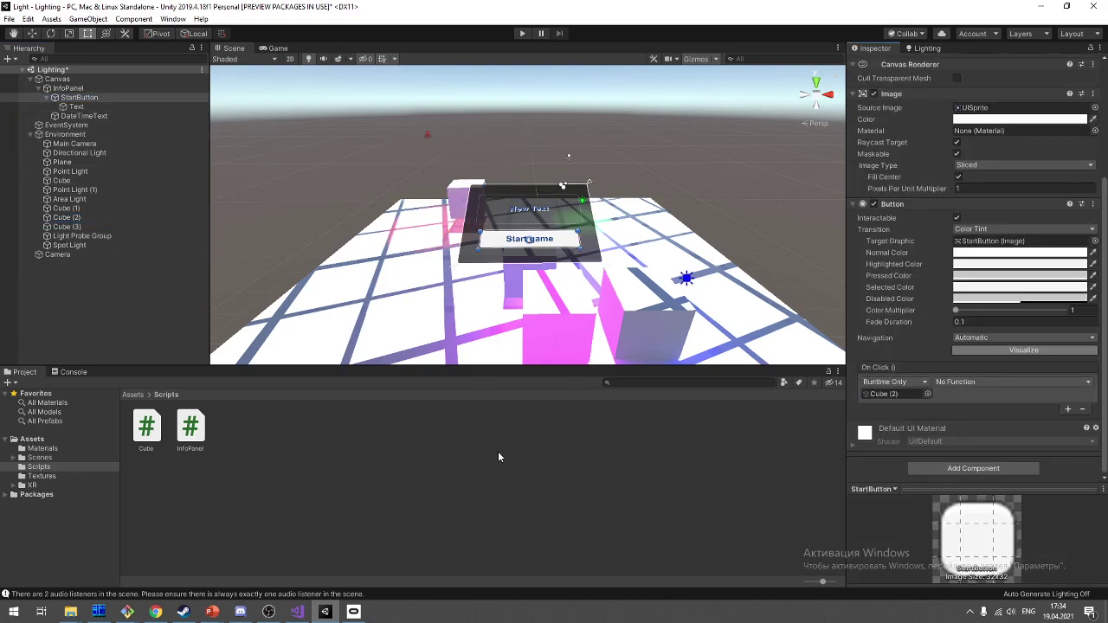
Step: Open the Cube script in Visual Studio and add blank lines after Update
{"action": "left_click", "coordinate": [162, 430]}
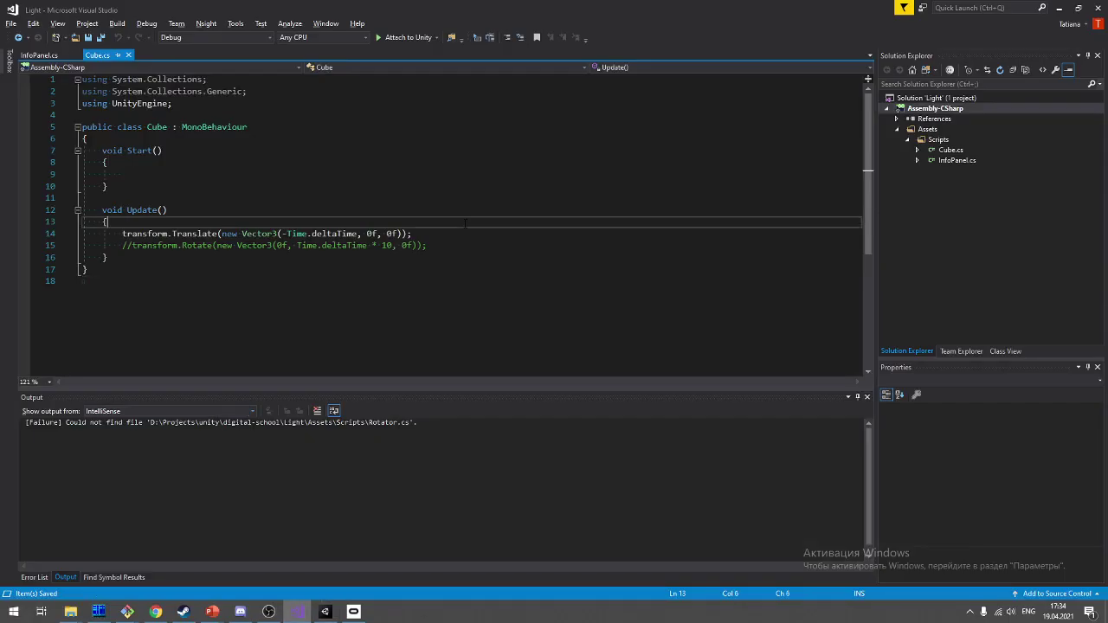
{"action": "left_click", "coordinate": [290, 257]}
{"action": "key", "text": "Return"}
{"action": "key", "text": "Return"}
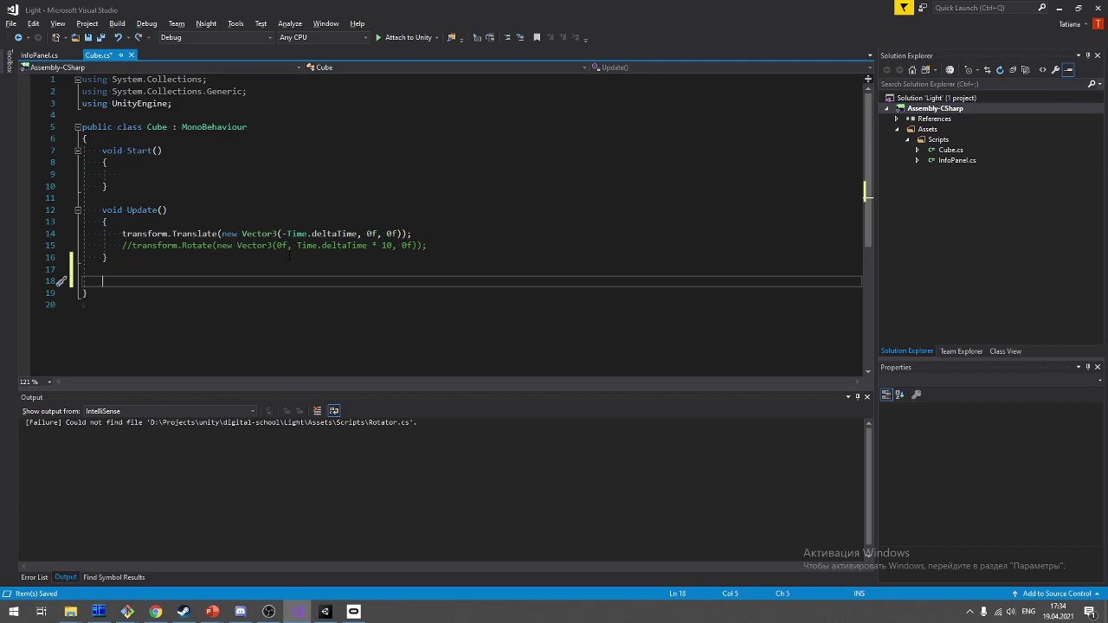
Step: Add an empty public void AnimateCube() method after Update() in Cube.cs
{"action": "type", "text": "void "}
{"action": "type", "text": "Ani"}
{"action": "type", "text": "mate"}
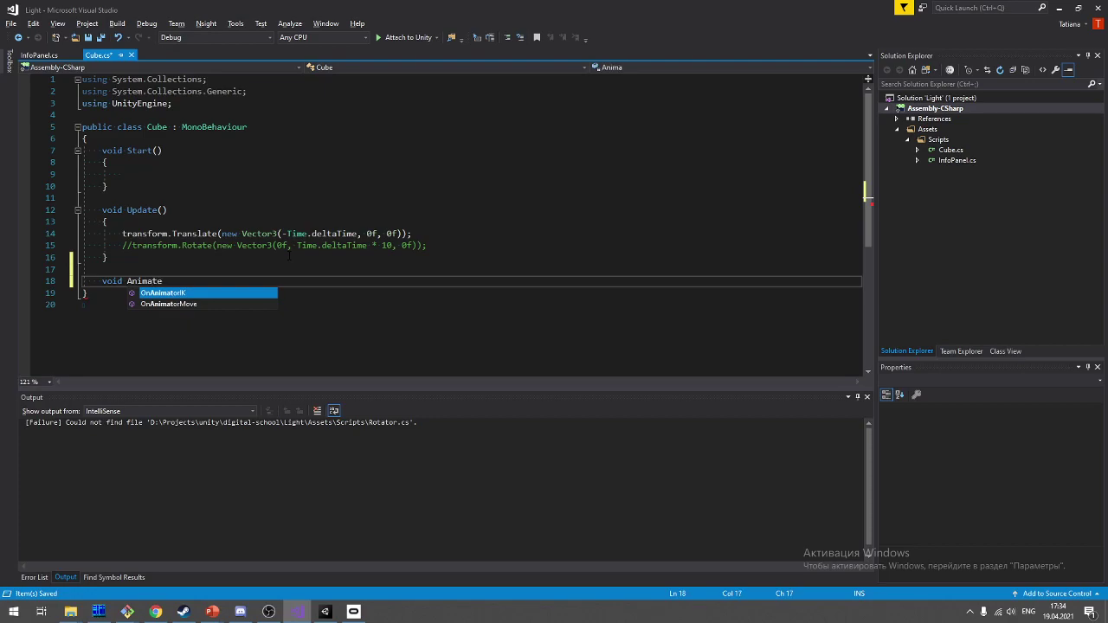
{"action": "type", "text": "("}
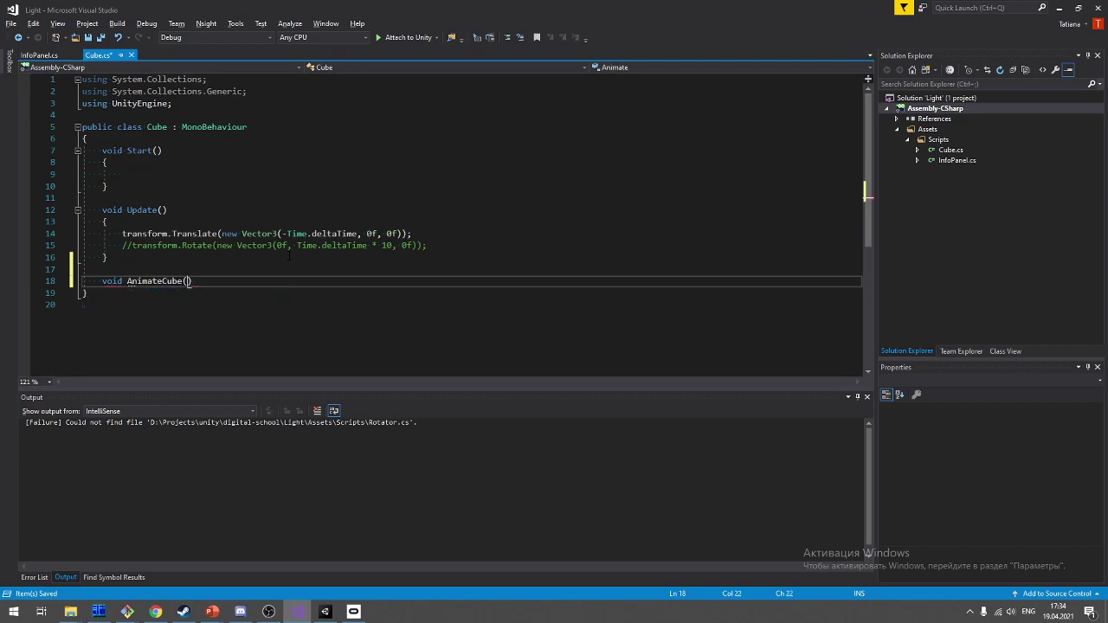
{"action": "type", "text": "){"}
{"action": "key", "text": "Return"}
{"action": "key", "text": "Up"}
{"action": "key", "text": "Up"}
{"action": "key", "text": "Home"}
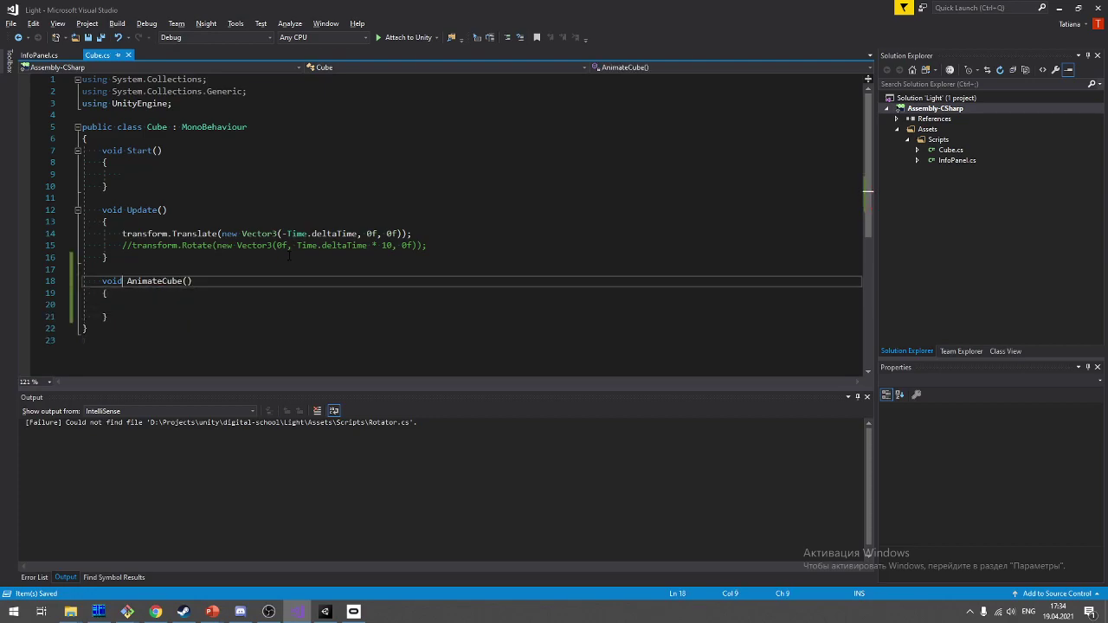
{"action": "type", "text": "public"}
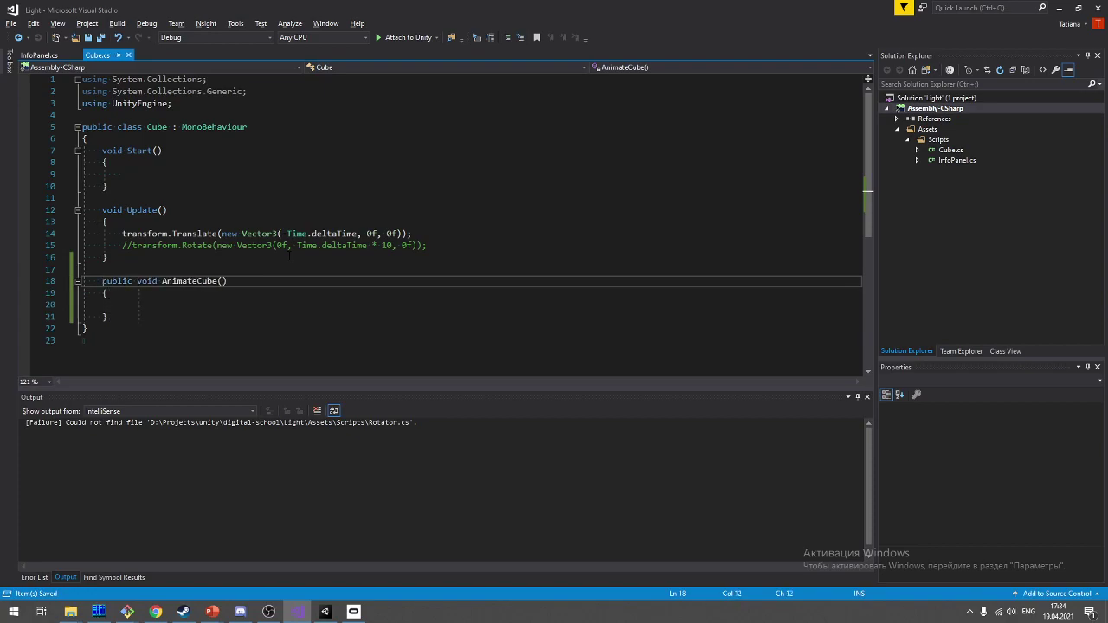
{"action": "key", "text": "Down"}
{"action": "key", "text": "Down"}
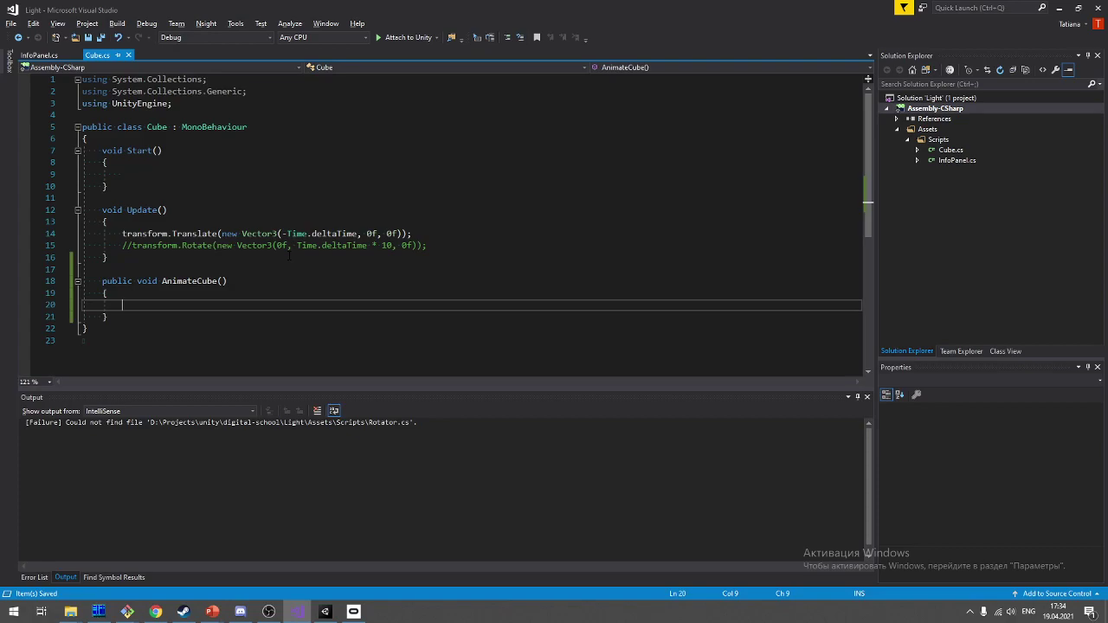
{"action": "key", "text": "Up"}
{"action": "key", "text": "Up"}
{"action": "key", "text": "Down"}
{"action": "key", "text": "Down"}
{"action": "key", "text": "Up"}
{"action": "key", "text": "Up"}
{"action": "key", "text": "Up"}
{"action": "key", "text": "Up"}
{"action": "key", "text": "Down"}
{"action": "key", "text": "Down"}
{"action": "key", "text": "Down"}
{"action": "key", "text": "Down"}
{"action": "key", "text": "Down"}
Step: Declare the field bool isAnimate = false; at the top of the Cube class, above Start()
{"action": "key", "text": "Up"}
{"action": "key", "text": "Up"}
{"action": "key", "text": "Up"}
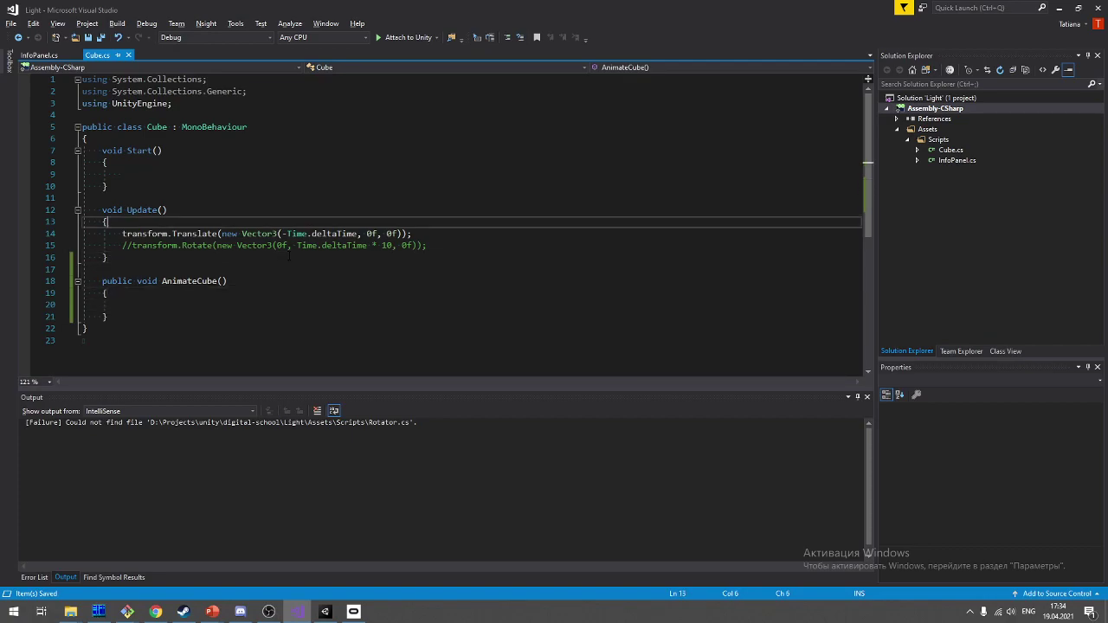
{"action": "key", "text": "Up"}
{"action": "key", "text": "Up"}
{"action": "key", "text": "Up"}
{"action": "key", "text": "Up"}
{"action": "key", "text": "Right"}
{"action": "key", "text": "Right"}
{"action": "key", "text": "Right"}
{"action": "key", "text": "Return"}
{"action": "key", "text": "ctrl+z"}
{"action": "key", "text": "Up"}
{"action": "key", "text": "End"}
{"action": "key", "text": "Return"}
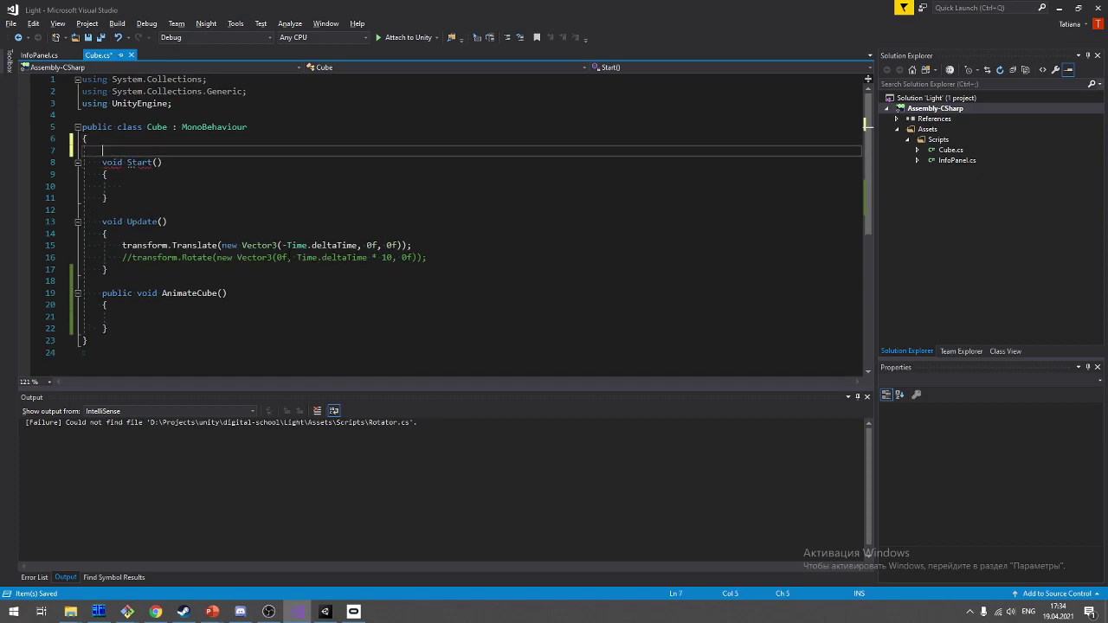
{"action": "type", "text": "bool is"}
{"action": "type", "text": "Animate"}
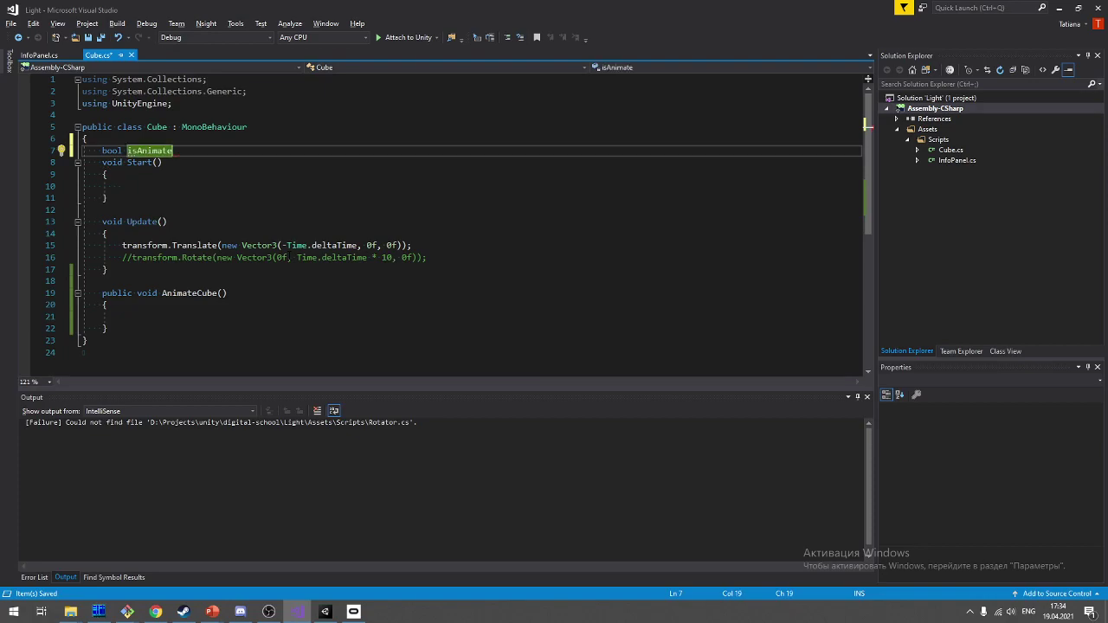
{"action": "type", "text": " = false;"}
Step: Put if (!isAnimate) return; at the start of Update() and save Cube.cs
{"action": "key", "text": "Down"}
{"action": "key", "text": "Down"}
{"action": "key", "text": "Down"}
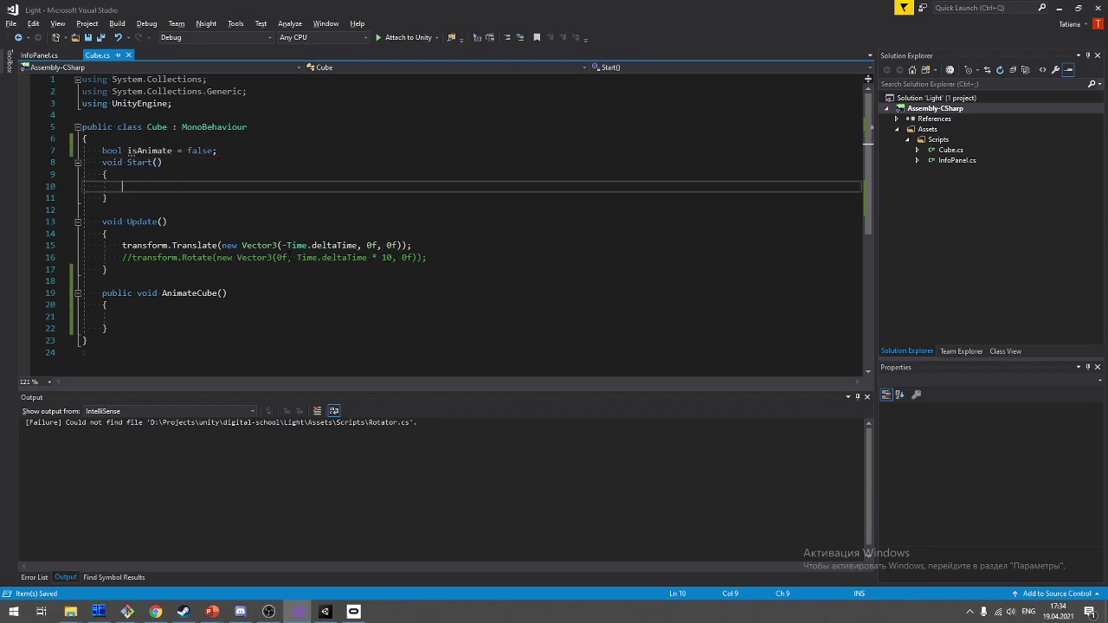
{"action": "key", "text": "Down"}
{"action": "key", "text": "Down"}
{"action": "key", "text": "Down"}
{"action": "key", "text": "Down"}
{"action": "key", "text": "Return"}
{"action": "type", "text": "if "}
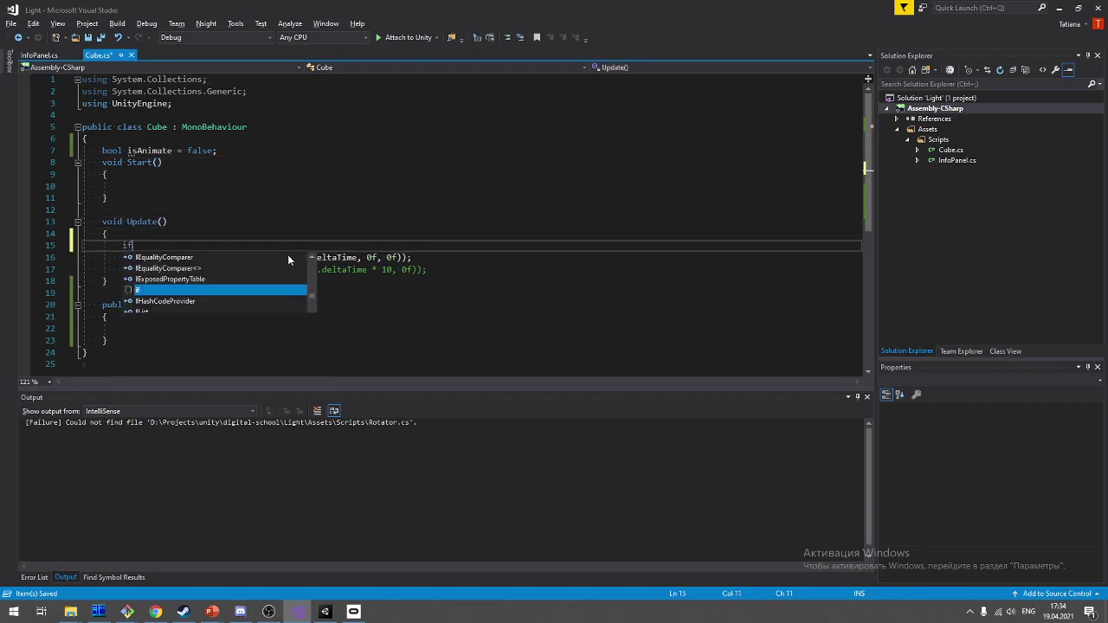
{"action": "type", "text": "(!"}
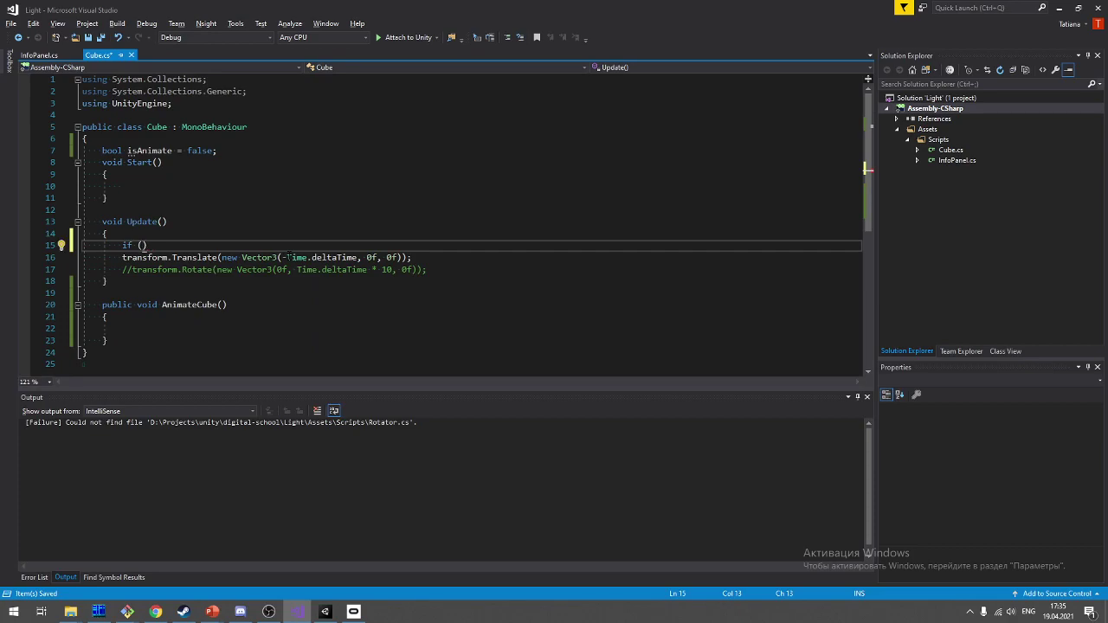
{"action": "type", "text": "!isA"}
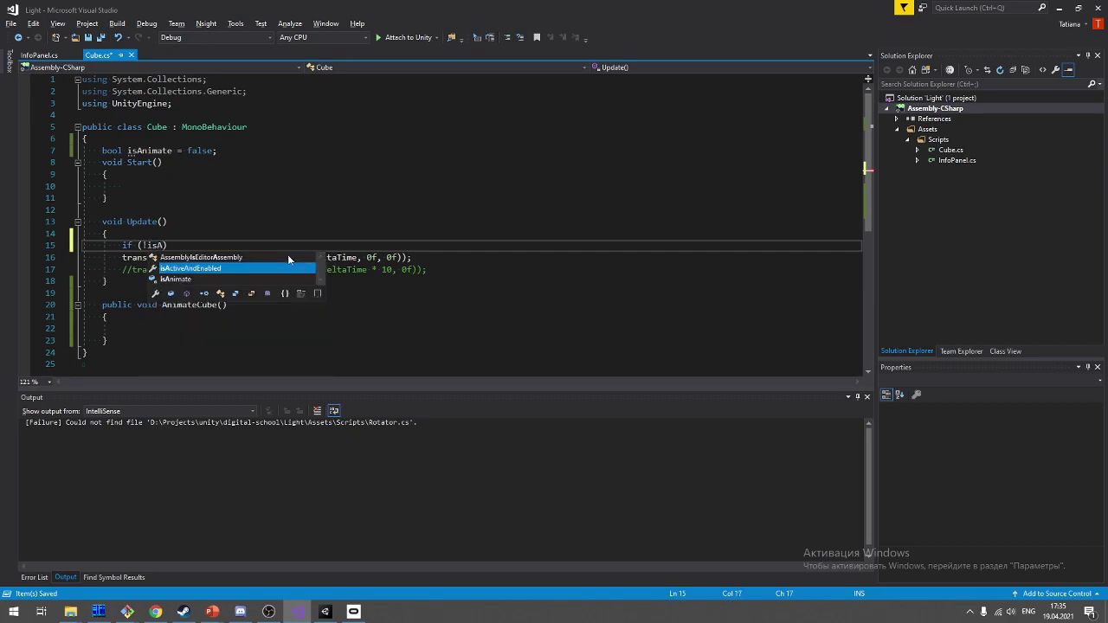
{"action": "key", "text": "Tab"}
{"action": "key", "text": "End"}
{"action": "key", "text": "Return"}
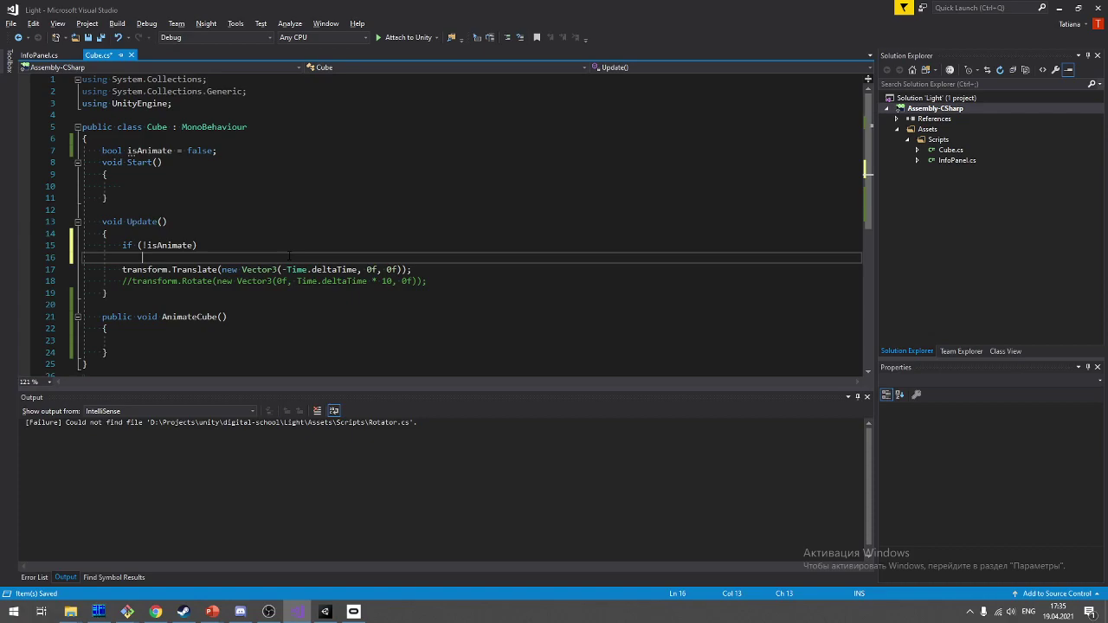
{"action": "type", "text": "return"}
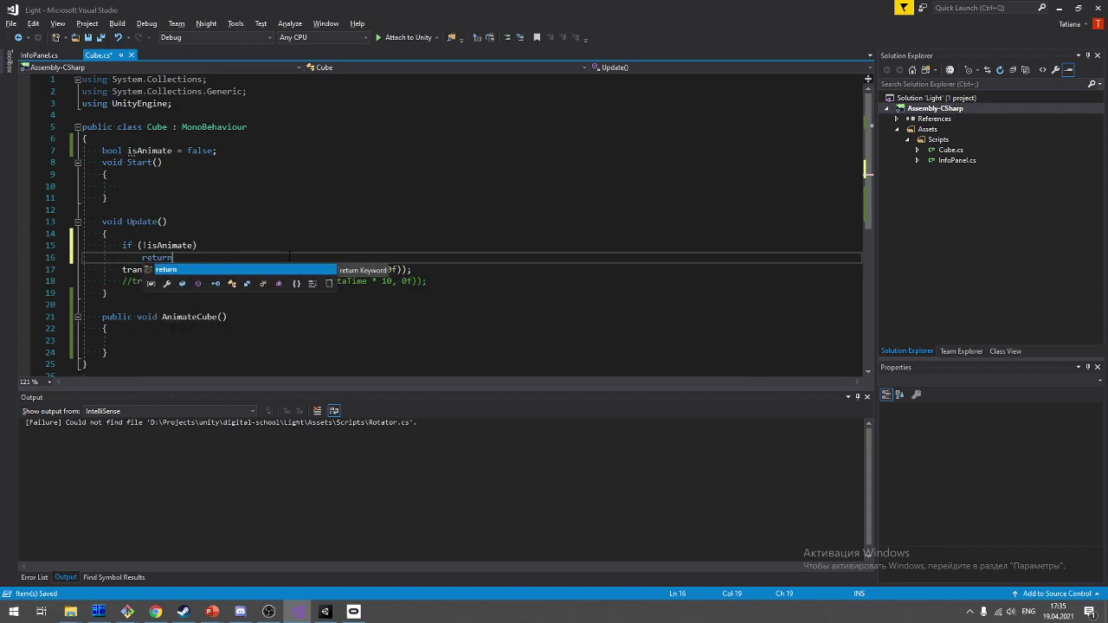
{"action": "type", "text": ";"}
{"action": "key", "text": "Down"}
{"action": "key", "text": "Home"}
{"action": "key", "text": "Return"}
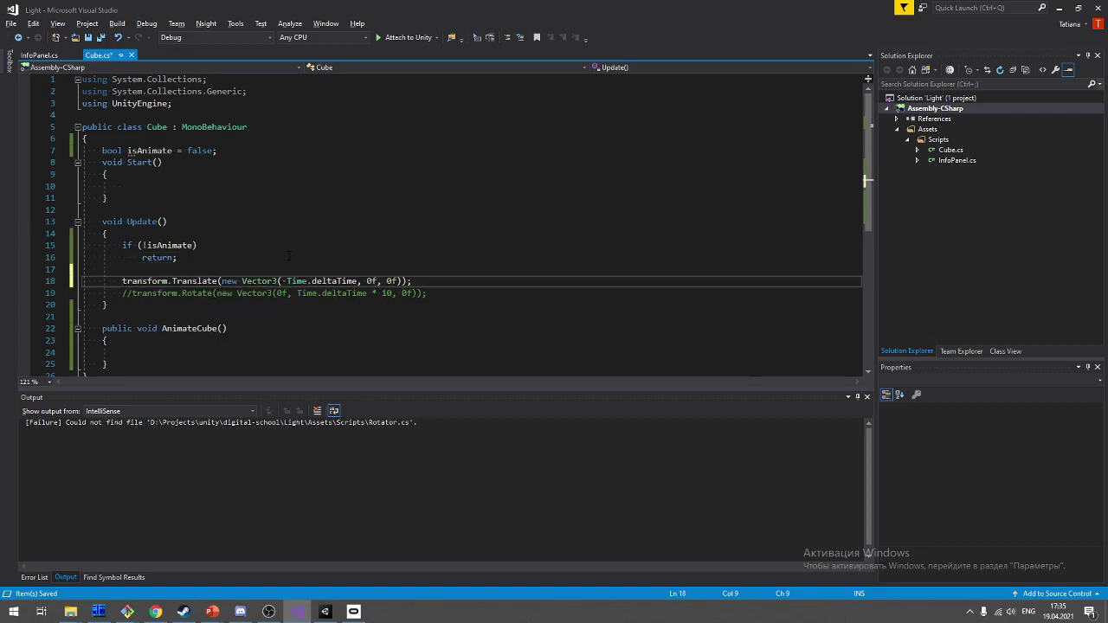
{"action": "key", "text": "ctrl+s"}
Step: Make AnimateCube() toggle the flag with isAnimate = !isAnimate;
{"action": "key", "text": "Down"}
{"action": "key", "text": "Down"}
{"action": "key", "text": "Down"}
{"action": "key", "text": "Down"}
{"action": "key", "text": "Down"}
{"action": "key", "text": "Down"}
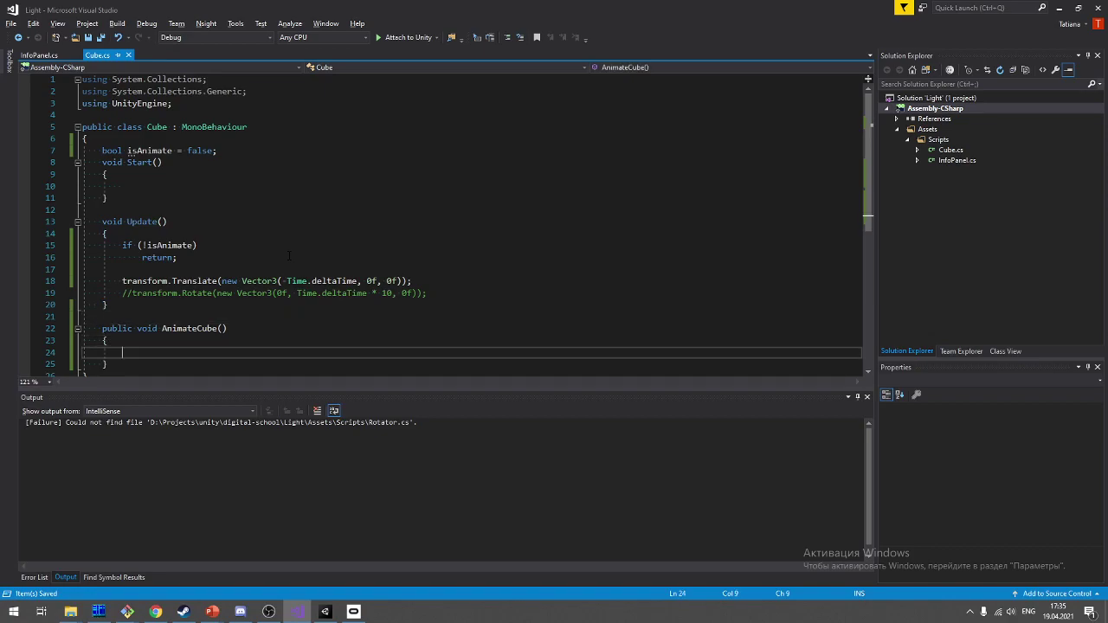
{"action": "type", "text": "isA"}
{"action": "key", "text": "Tab"}
{"action": "type", "text": "= !"}
{"action": "type", "text": "isA"}
{"action": "key", "text": "Tab"}
{"action": "type", "text": ";"}
{"action": "key", "text": "Return"}
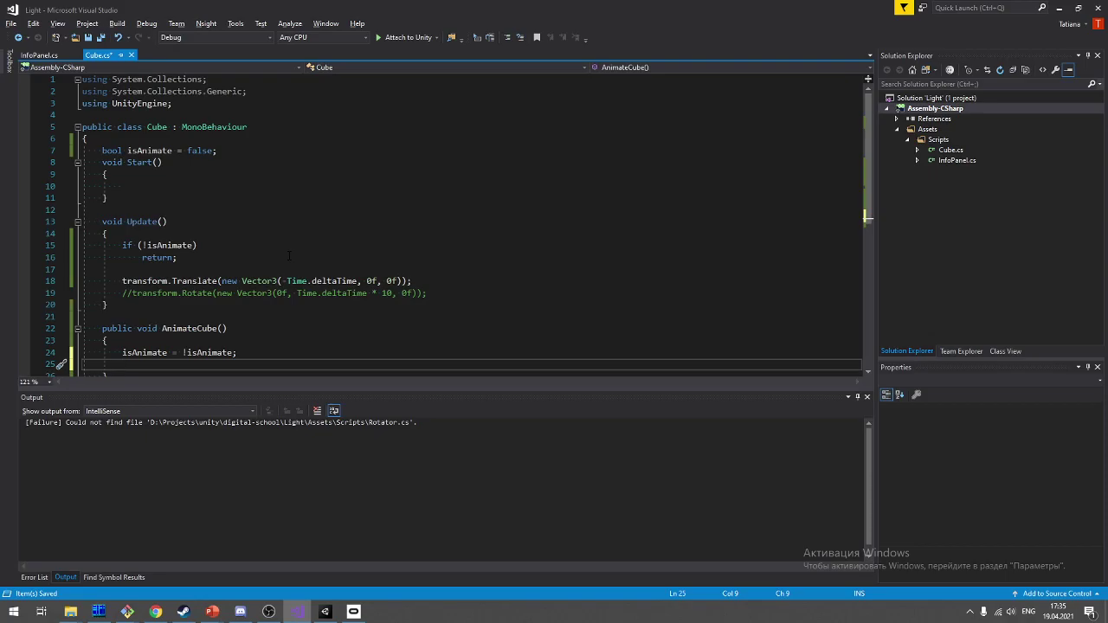
{"action": "key", "text": "alt+Tab"}
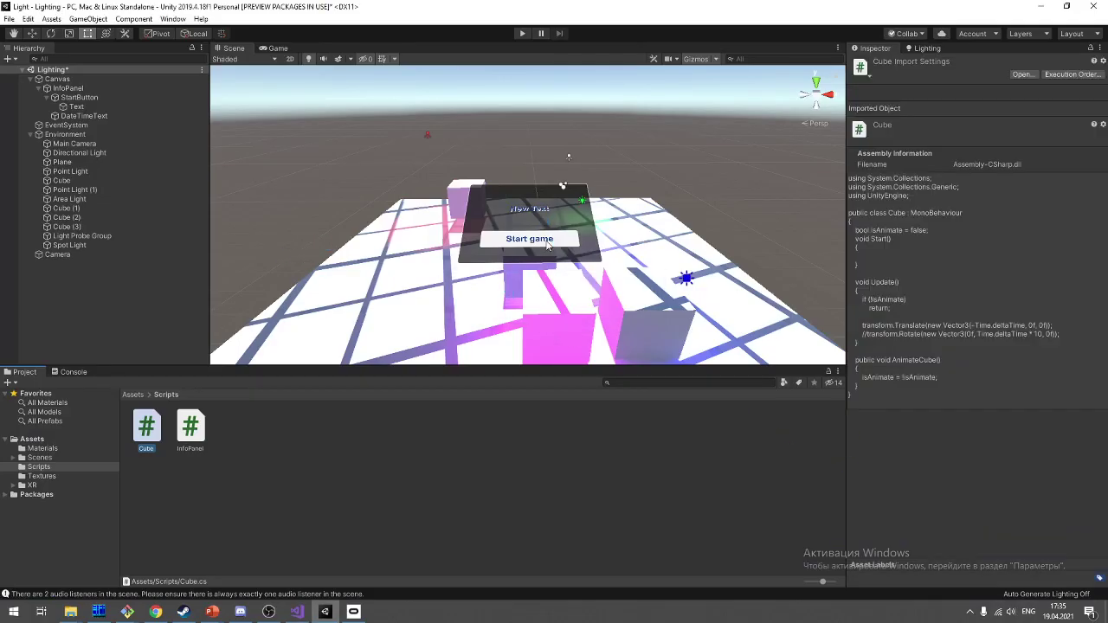
Step: Change the StartButton's Text child label to 'Start Animate' in the Inspector
{"action": "left_click", "coordinate": [547, 246]}
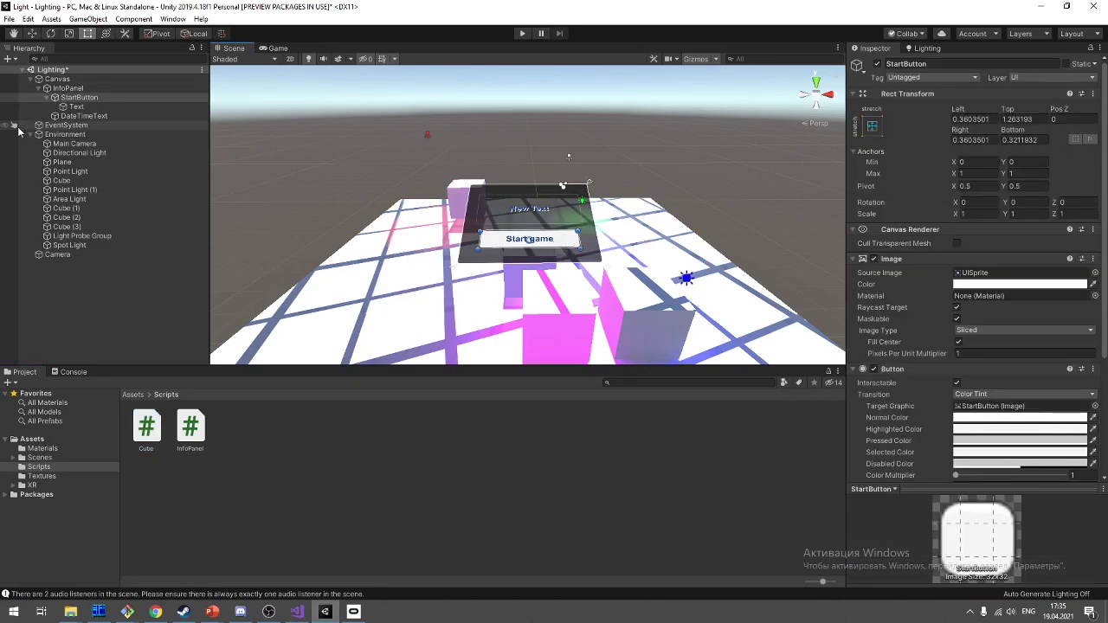
{"action": "left_click", "coordinate": [77, 106]}
{"action": "left_click", "coordinate": [79, 97]}
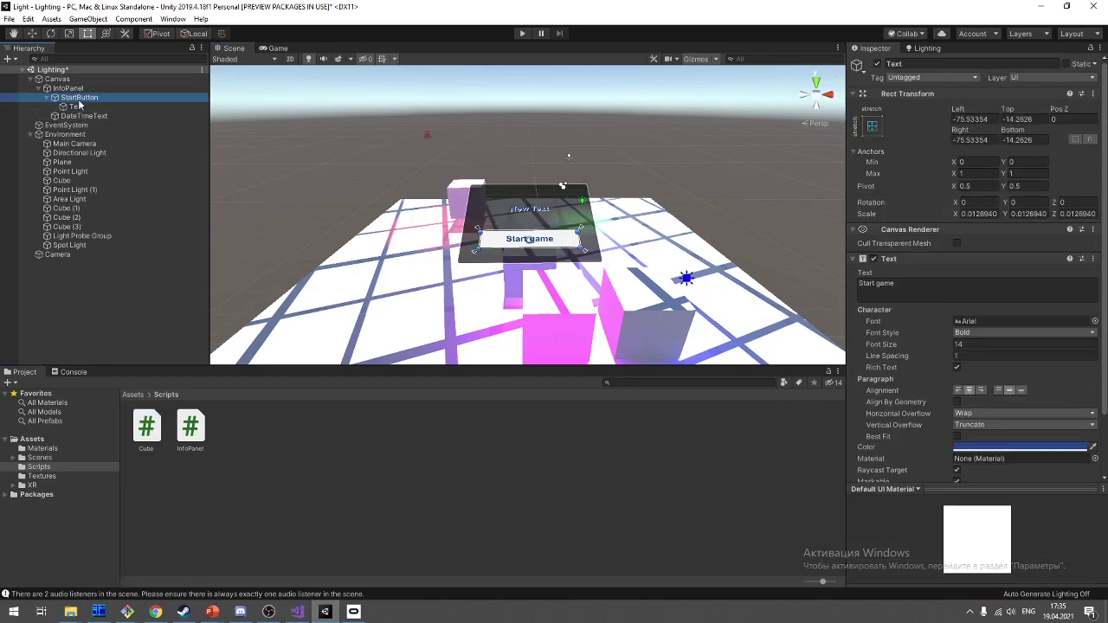
{"action": "left_click", "coordinate": [77, 106]}
{"action": "left_click", "coordinate": [946, 291]}
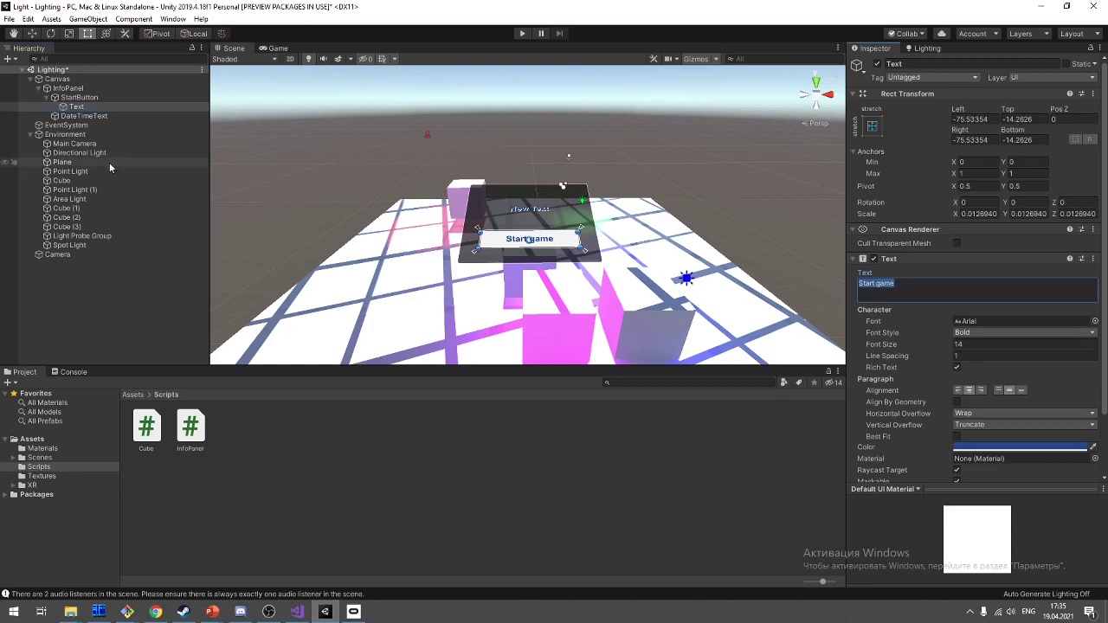
{"action": "type", "text": "Animta"}
{"action": "key", "text": "BackSpace"}
{"action": "key", "text": "BackSpace"}
{"action": "type", "text": "ate"}
{"action": "type", "text": " C"}
{"action": "key", "text": "BackSpace"}
{"action": "key", "text": "BackSpace"}
{"action": "type", "text": "Stra"}
{"action": "key", "text": "BackSpace"}
{"action": "key", "text": "BackSpace"}
{"action": "type", "text": "ar"}
{"action": "type", "text": "t"}
Step: Add blank lines below the isAnimate field in Cube.cs
{"action": "key", "text": "alt+Tab"}
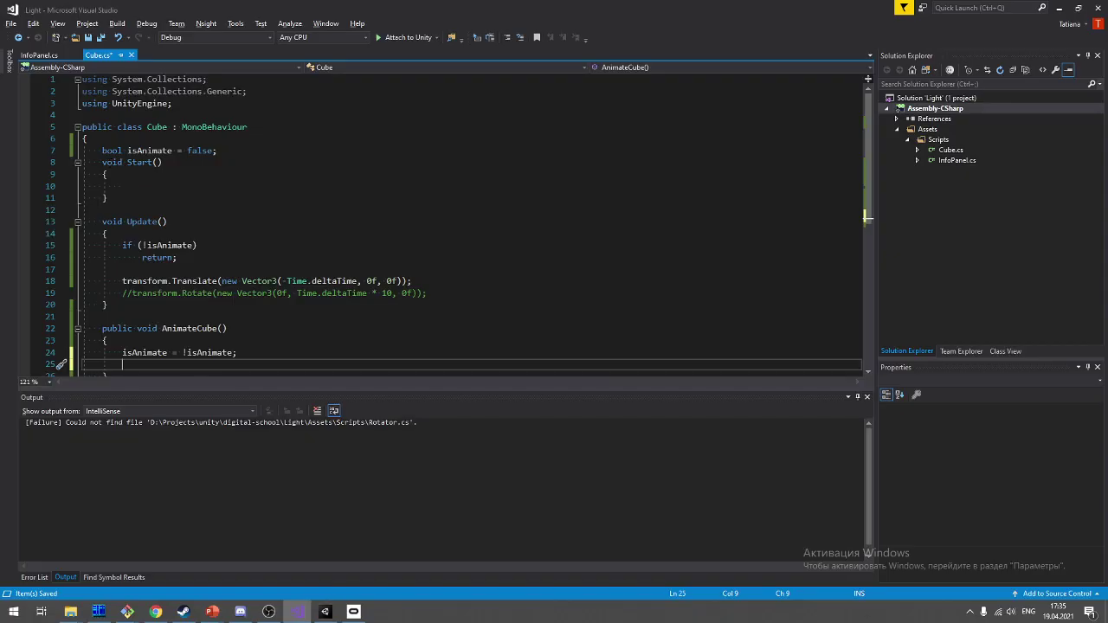
{"action": "scroll", "coordinate": [177, 182], "scroll_direction": "up", "scroll_amount": 3}
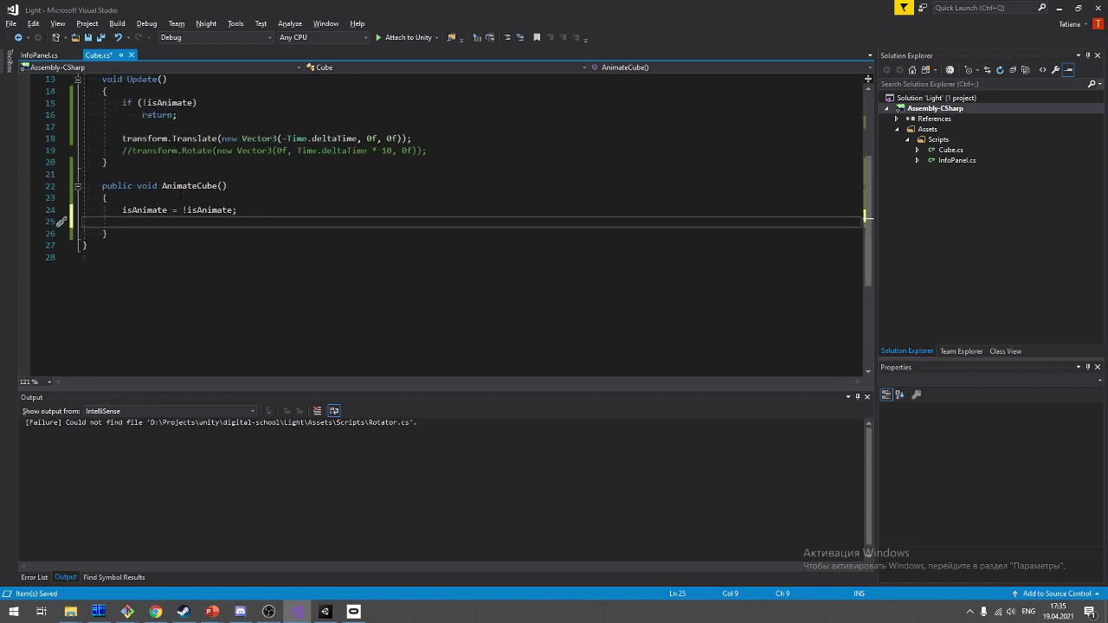
{"action": "scroll", "coordinate": [179, 195], "scroll_direction": "up", "scroll_amount": 4}
{"action": "left_click", "coordinate": [267, 157]}
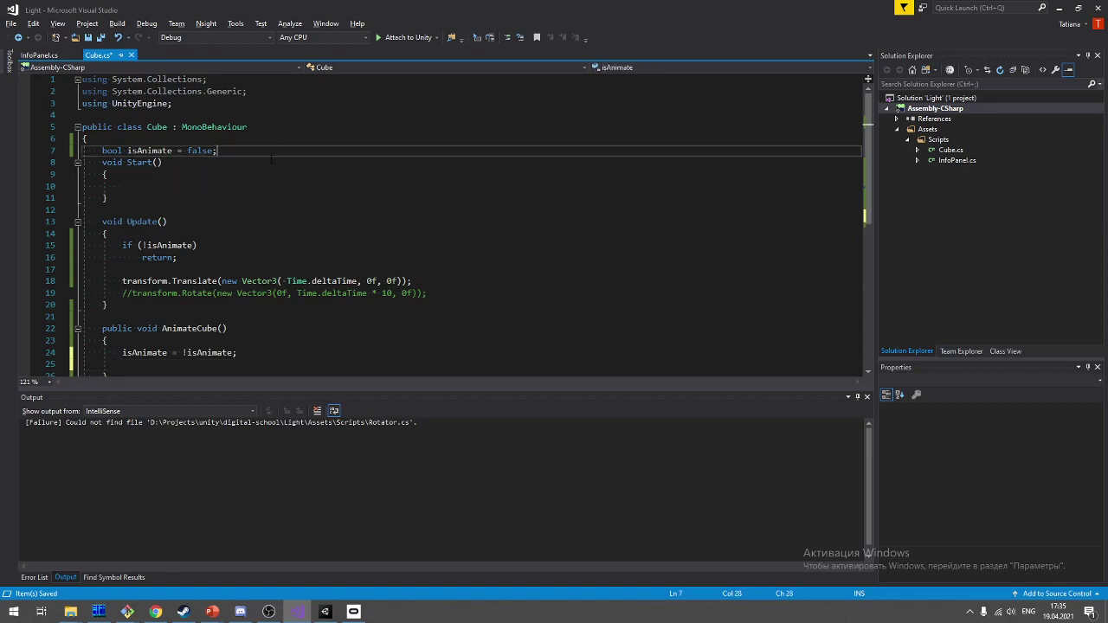
{"action": "key", "text": "Return"}
{"action": "key", "text": "Return"}
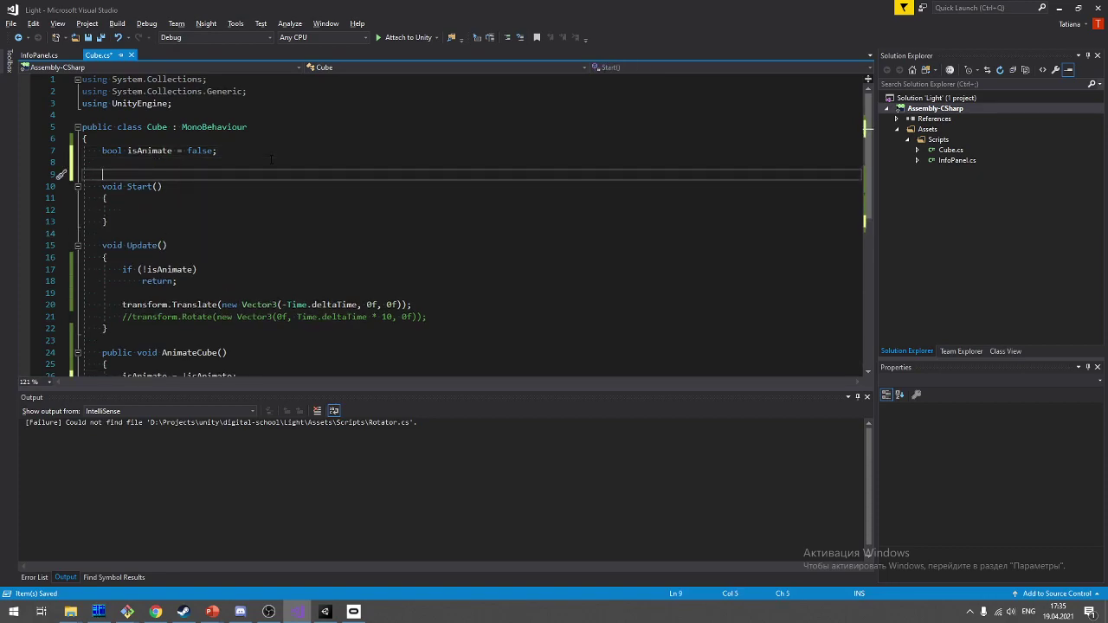
{"action": "key", "text": "Up"}
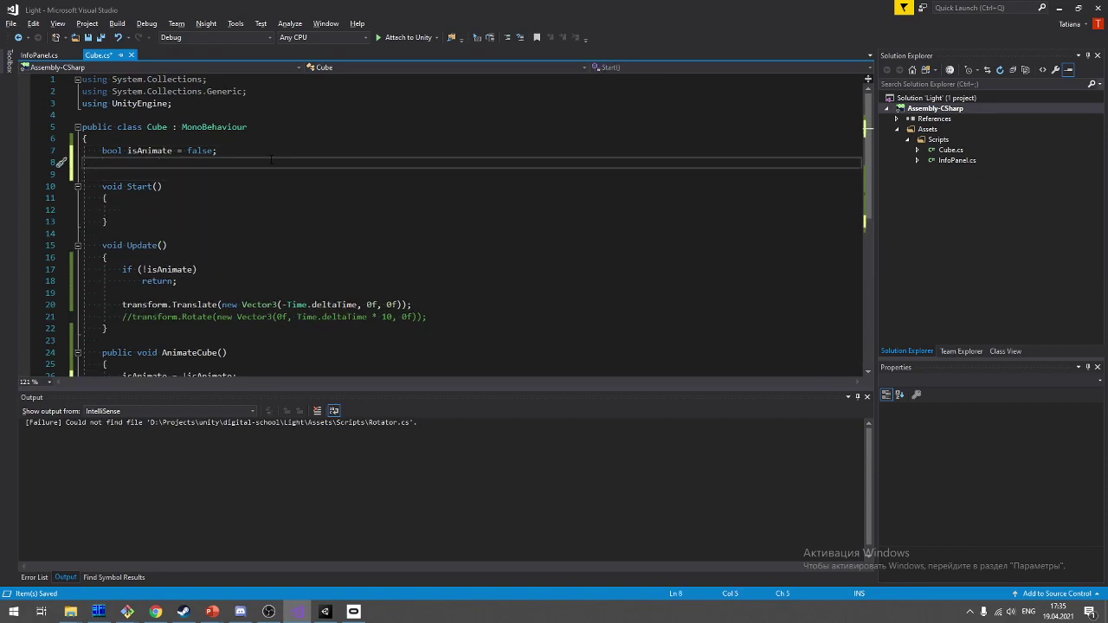
{"action": "type", "text": "But"}
{"action": "key", "text": "BackSpace"}
{"action": "key", "text": "BackSpace"}
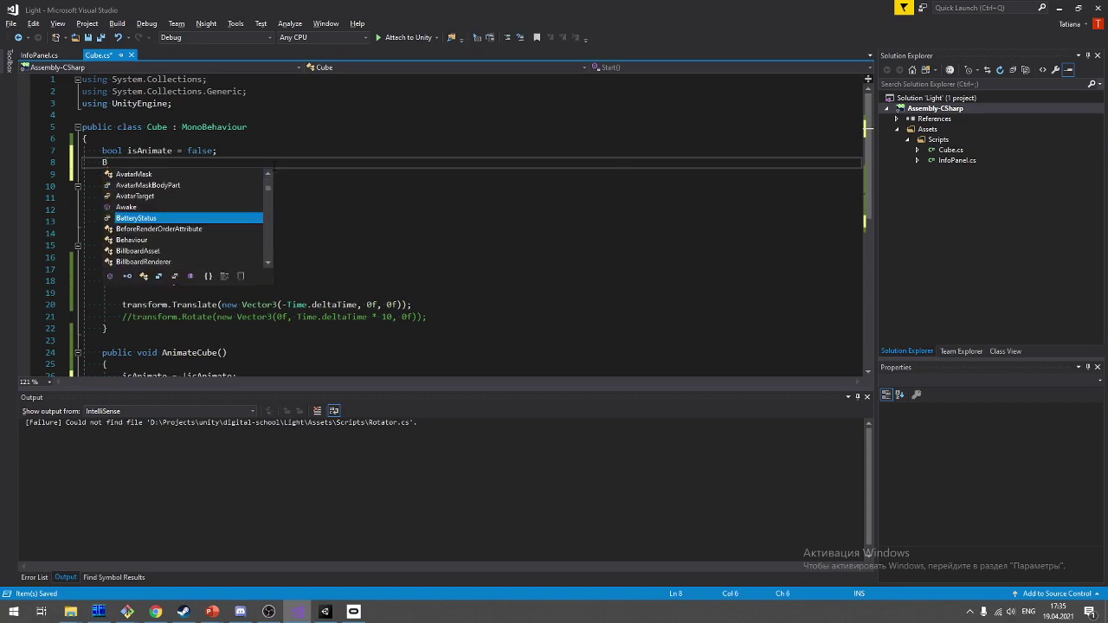
{"action": "key", "text": "BackSpace"}
{"action": "key", "text": "BackSpace"}
{"action": "key", "text": "alt+Tab"}
{"action": "key", "text": "alt+Tab"}
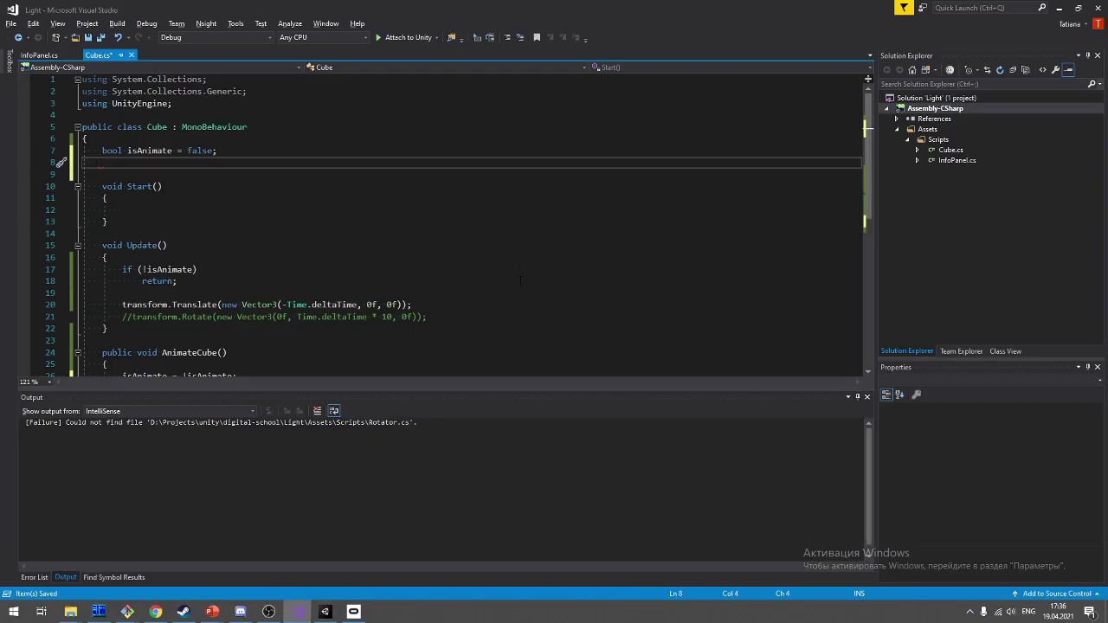
Step: Start a ButtonText.text line inside AnimateCube()
{"action": "scroll", "coordinate": [520, 280], "scroll_direction": "down", "scroll_amount": 7}
{"action": "left_click", "coordinate": [181, 139]}
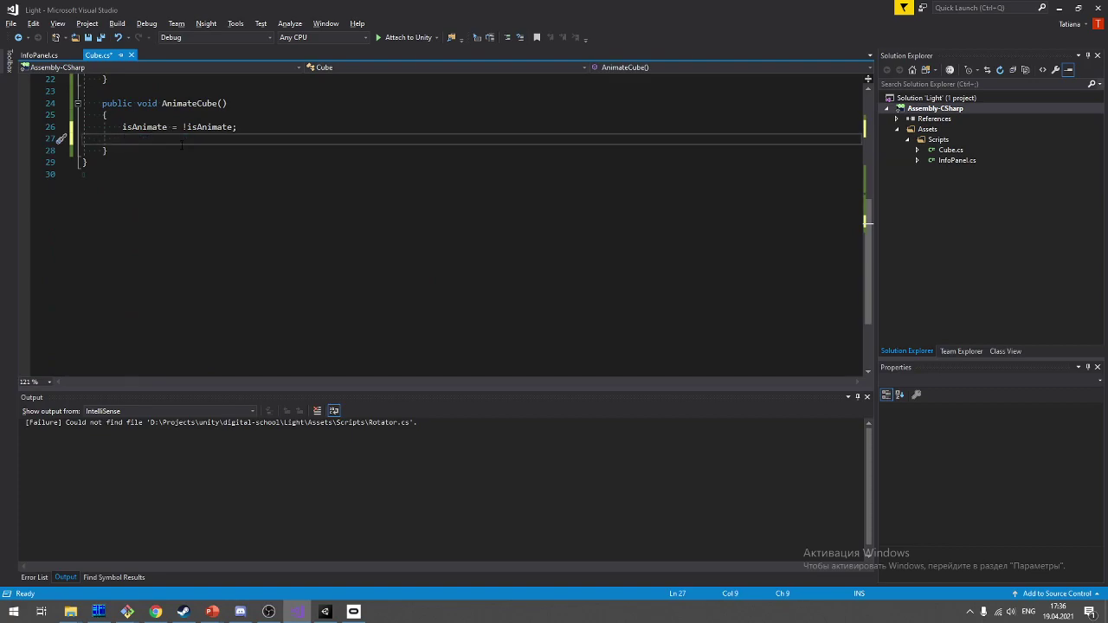
{"action": "type", "text": "if (!"}
{"action": "type", "text": "i"}
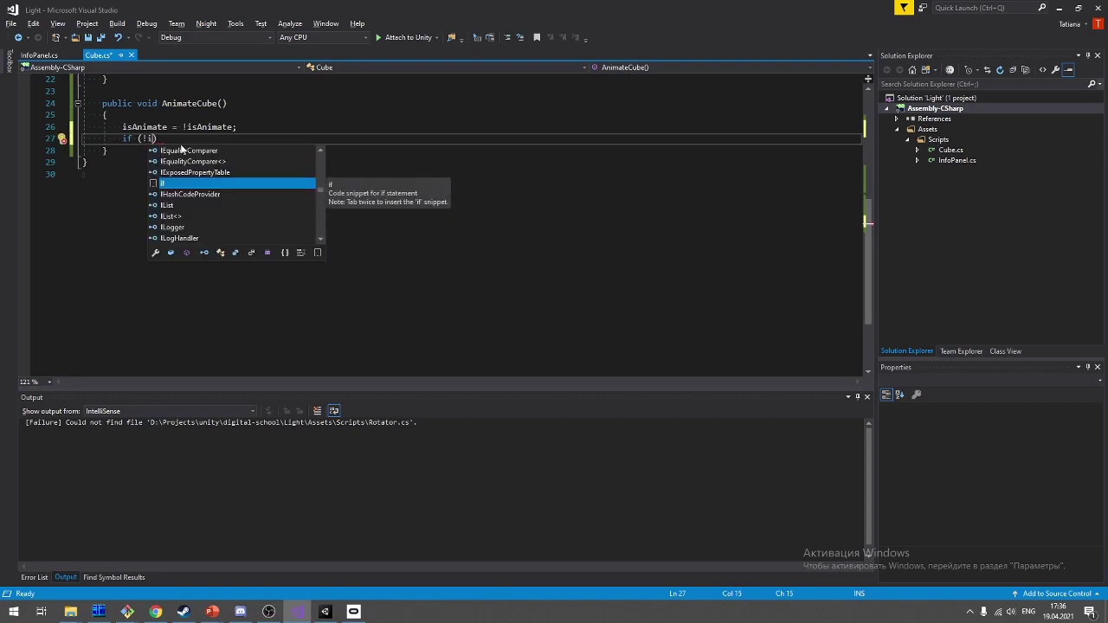
{"action": "key", "text": "End"}
{"action": "key", "text": "shift+Home"}
{"action": "key", "text": "BackSpace"}
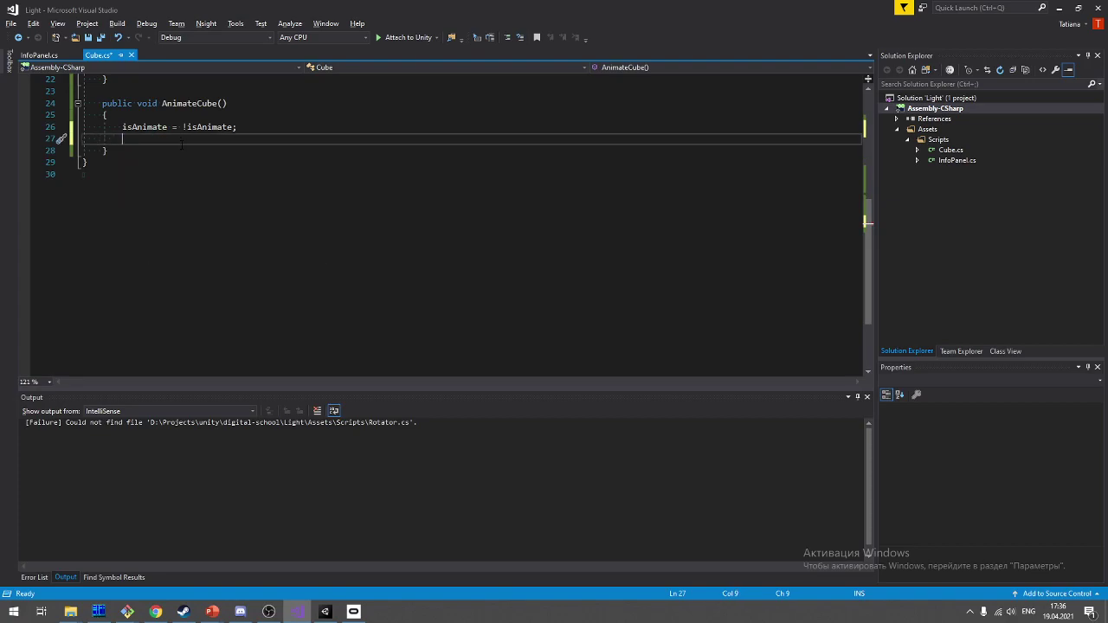
{"action": "type", "text": "B"}
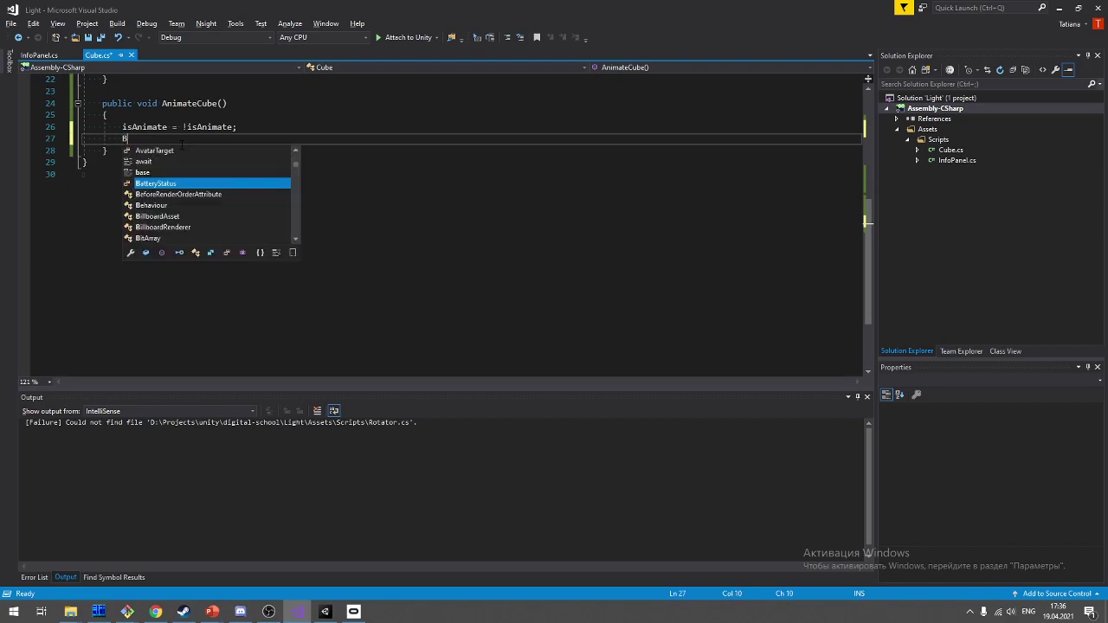
{"action": "type", "text": "uttonText"}
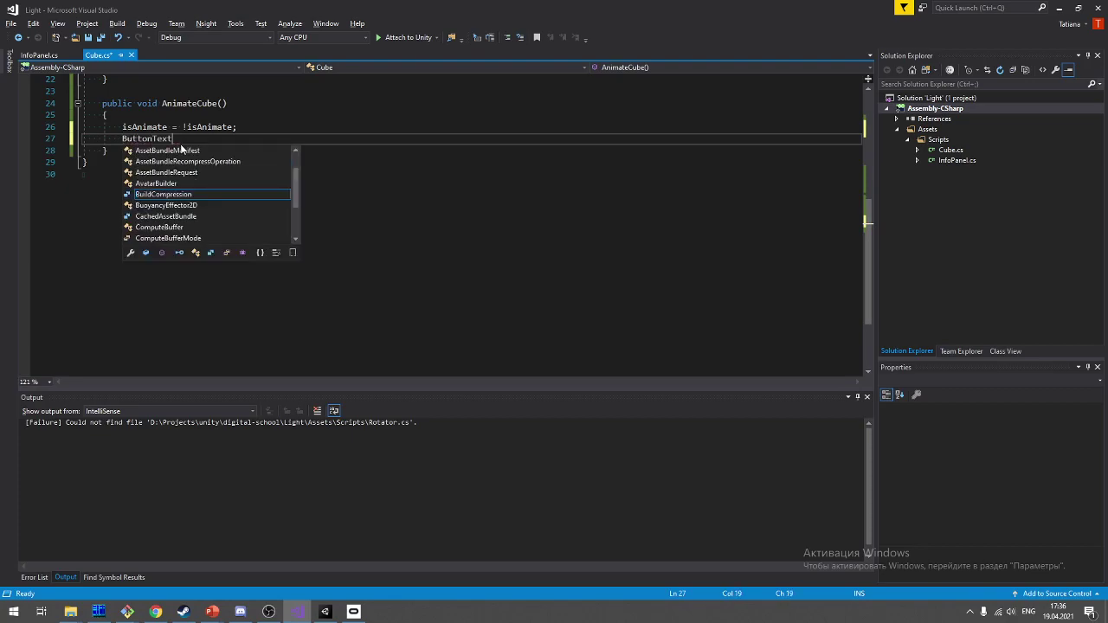
{"action": "type", "text": ".text"}
{"action": "key", "text": "Left"}
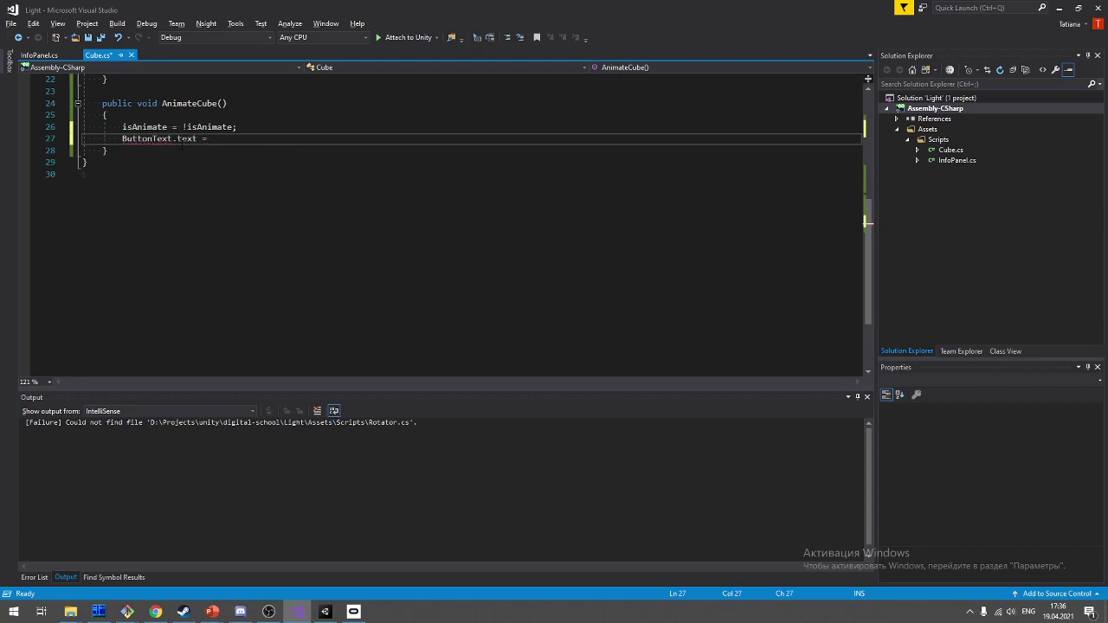
Step: Declare public Text ButtonText; below isAnimate and save the script
{"action": "scroll", "coordinate": [258, 238], "scroll_direction": "up", "scroll_amount": 1}
{"action": "scroll", "coordinate": [258, 238], "scroll_direction": "up", "scroll_amount": 4}
{"action": "scroll", "coordinate": [259, 238], "scroll_direction": "up", "scroll_amount": 3}
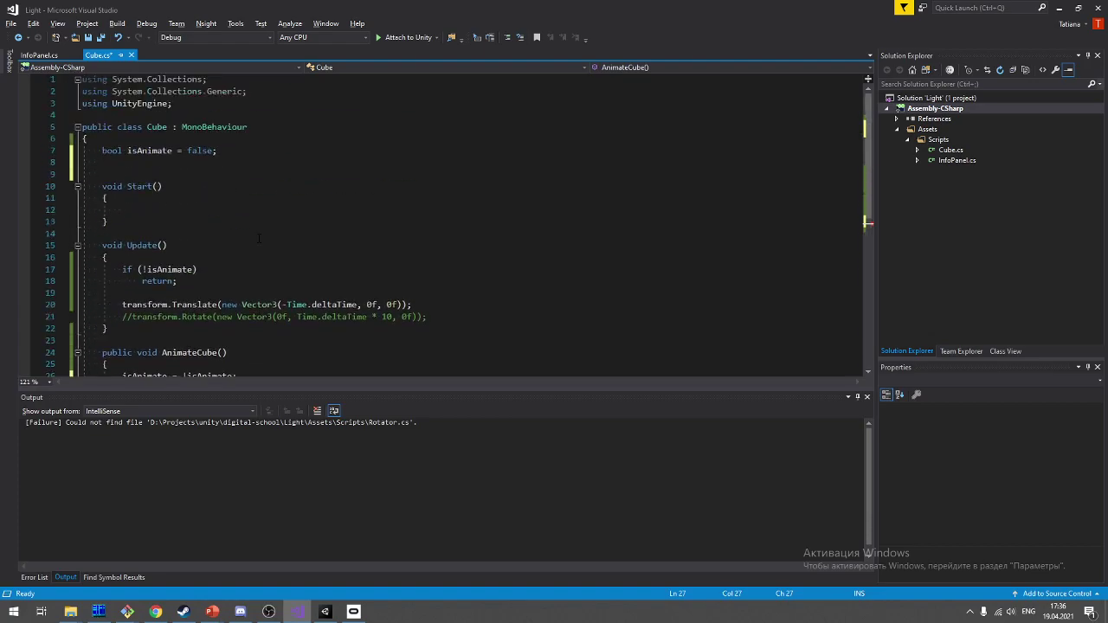
{"action": "scroll", "coordinate": [259, 238], "scroll_direction": "down", "scroll_amount": 3}
{"action": "scroll", "coordinate": [259, 238], "scroll_direction": "up", "scroll_amount": 3}
{"action": "left_click", "coordinate": [87, 162]}
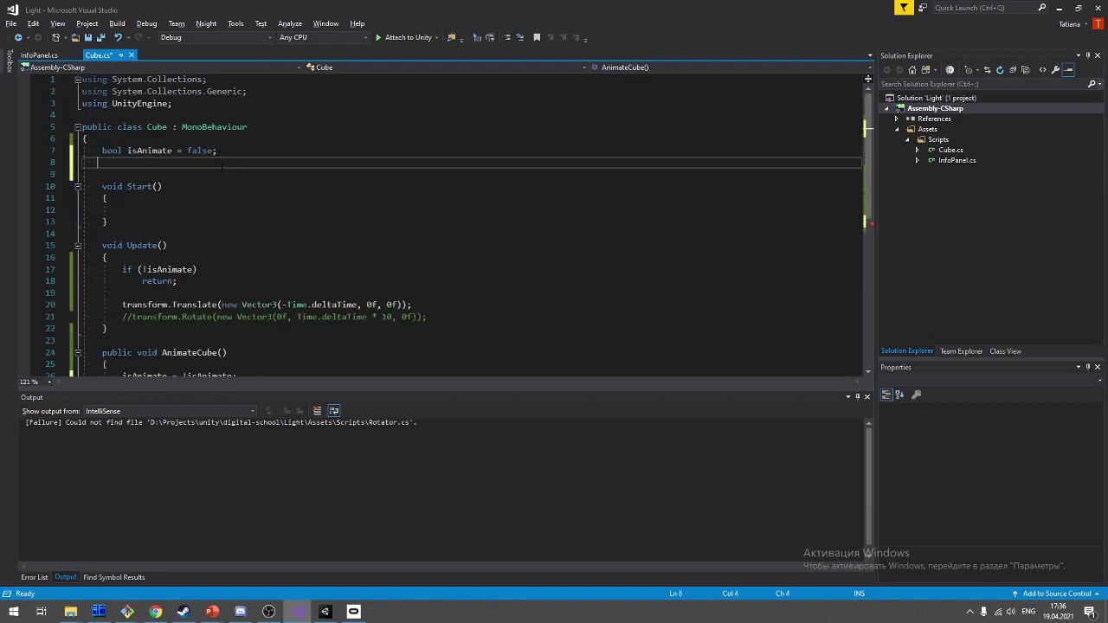
{"action": "type", "text": "publi"}
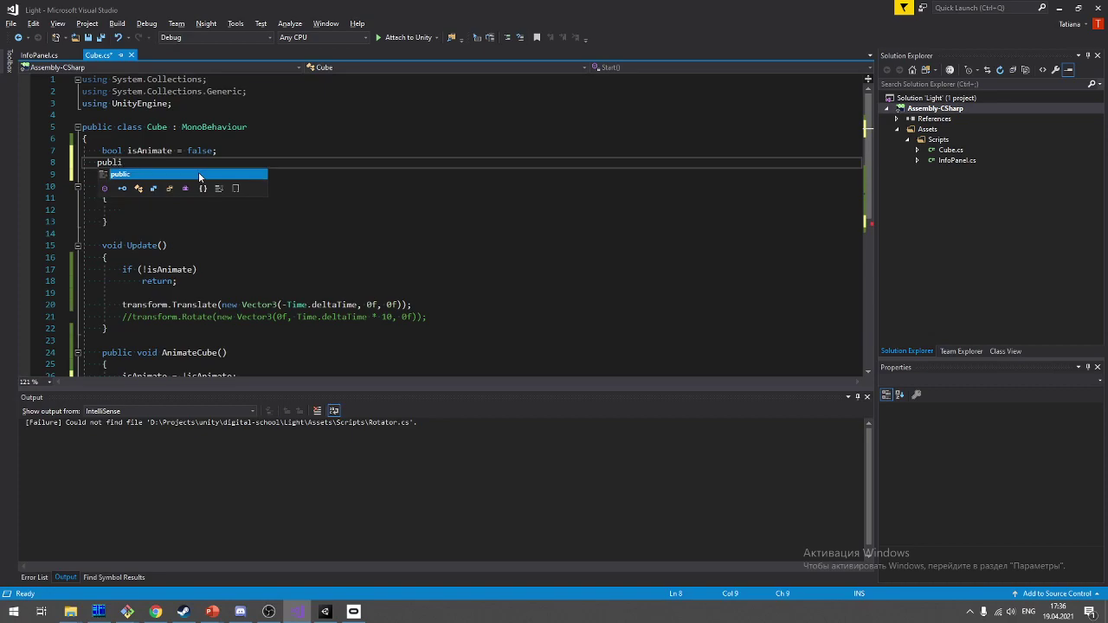
{"action": "type", "text": "c"}
{"action": "key", "text": "Home"}
{"action": "key", "text": "Delete"}
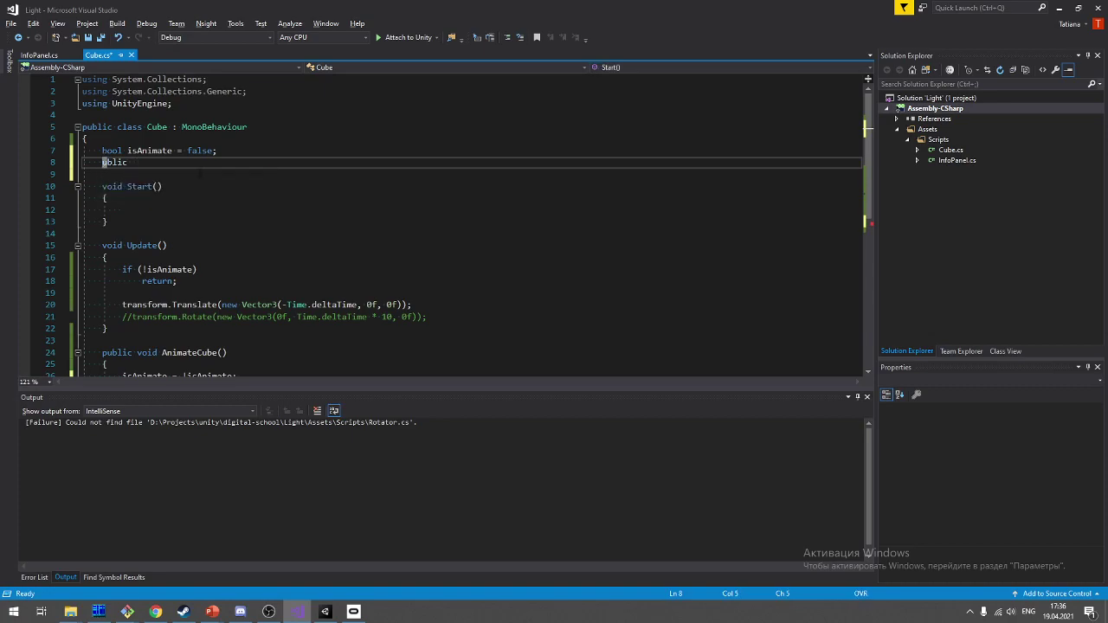
{"action": "type", "text": "p"}
{"action": "key", "text": "End"}
{"action": "type", "text": "Text"}
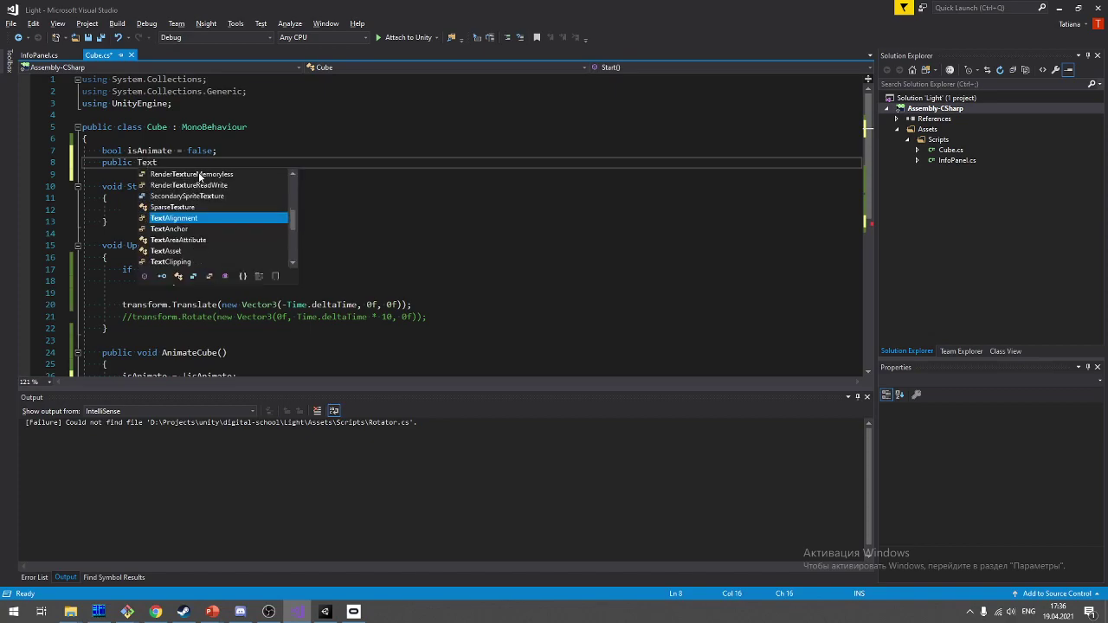
{"action": "type", "text": "Alignment"}
{"action": "key", "text": "Escape"}
{"action": "key", "text": "BackSpace"}
{"action": "key", "text": "BackSpace"}
{"action": "key", "text": "BackSpace"}
{"action": "key", "text": "BackSpace"}
{"action": "key", "text": "BackSpace"}
{"action": "key", "text": "BackSpace"}
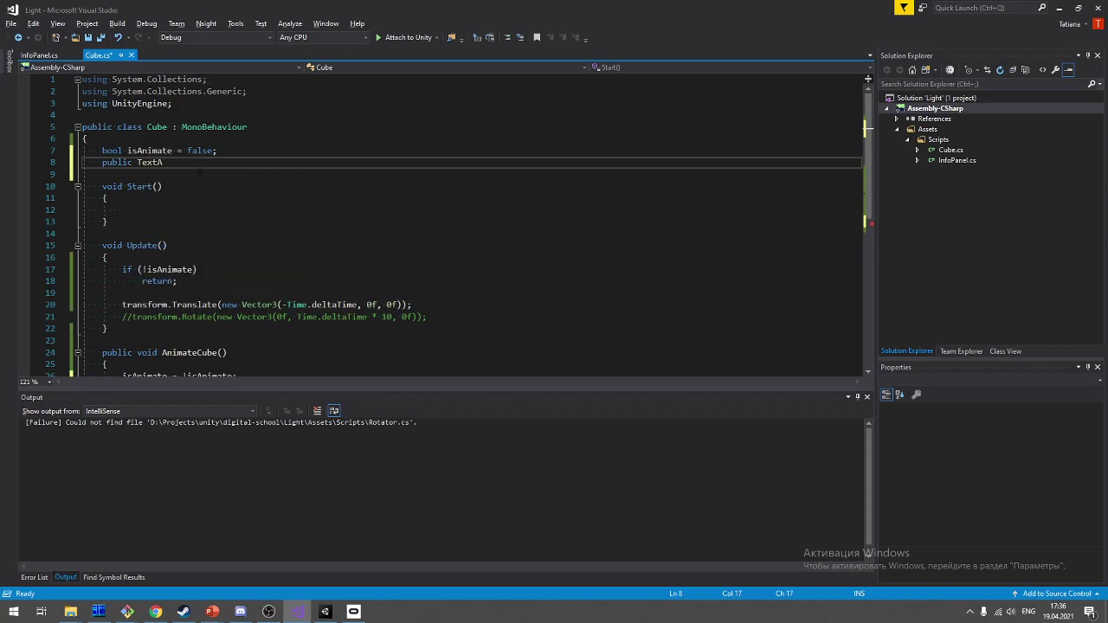
{"action": "type", "text": "But"}
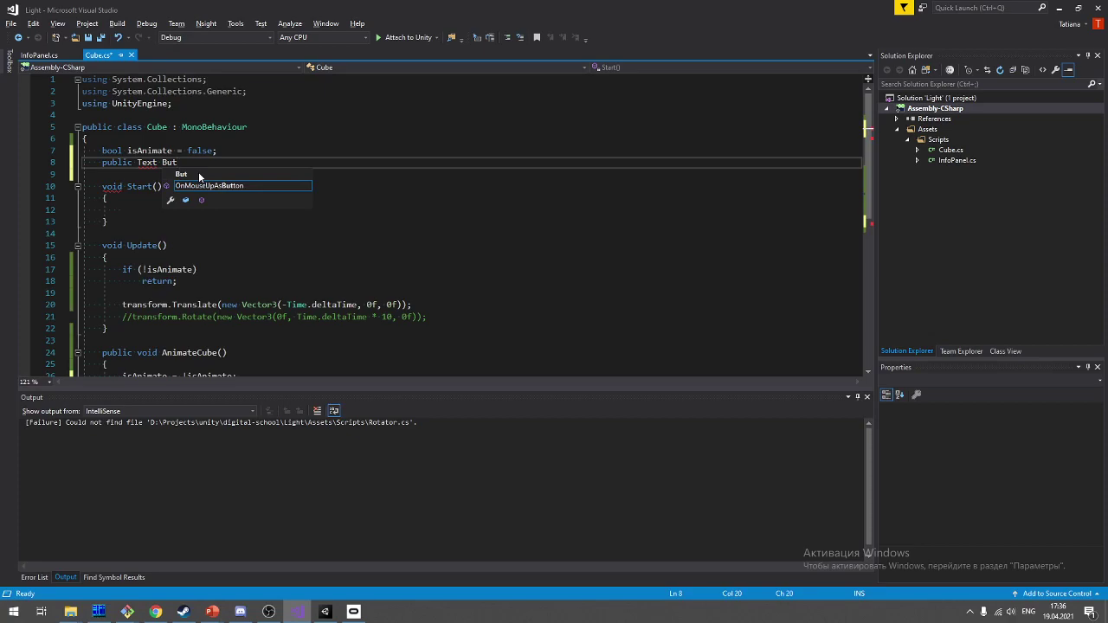
{"action": "type", "text": "tonText;"}
{"action": "key", "text": "ctrl+s"}
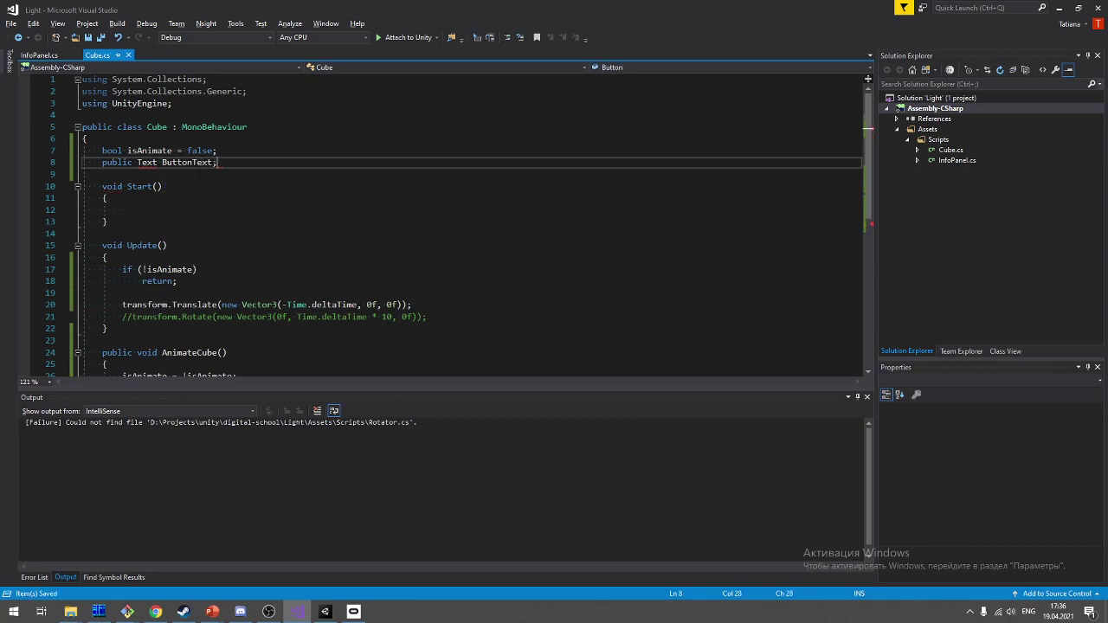
Step: Add using UnityEngine.UI; above the class declaration and save
{"action": "left_click", "coordinate": [87, 114]}
{"action": "key", "text": "Return"}
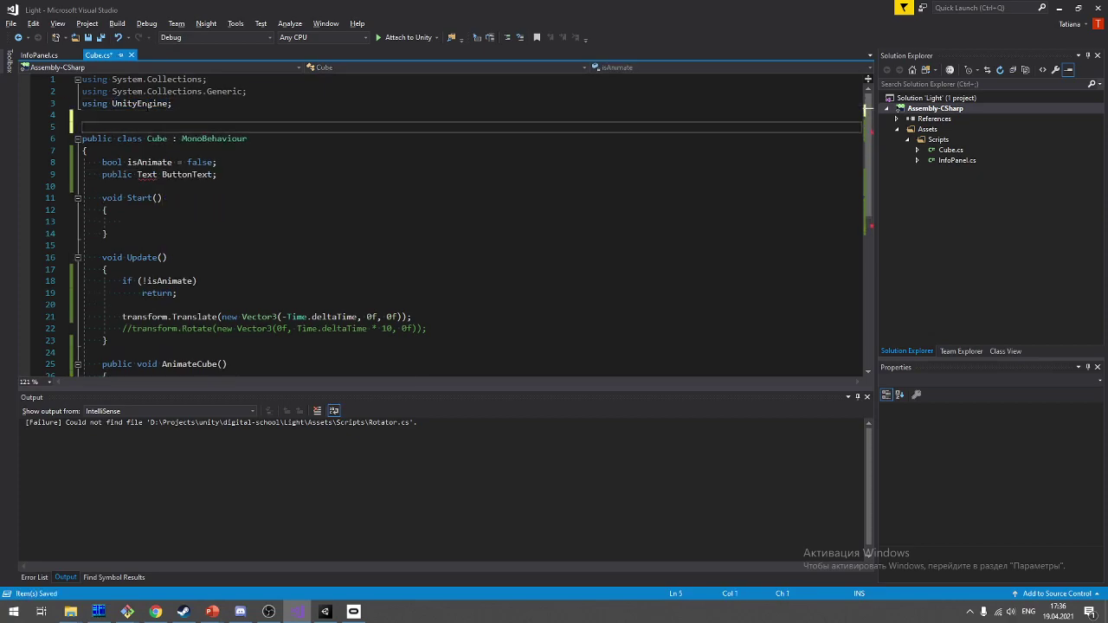
{"action": "key", "text": "Up"}
{"action": "type", "text": "using "}
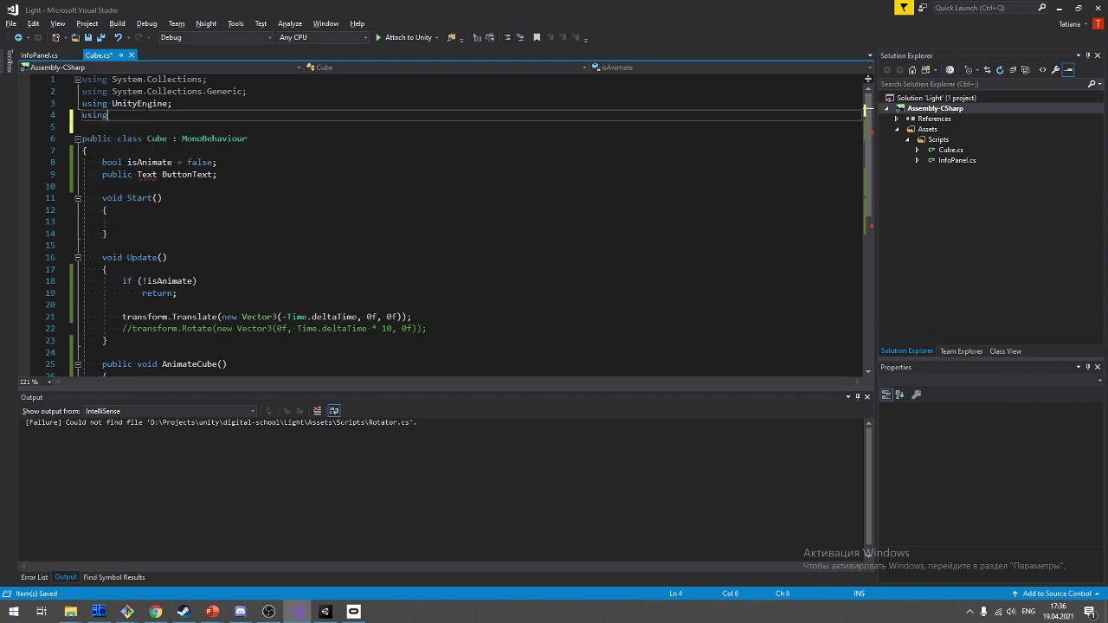
{"action": "type", "text": "Uni"}
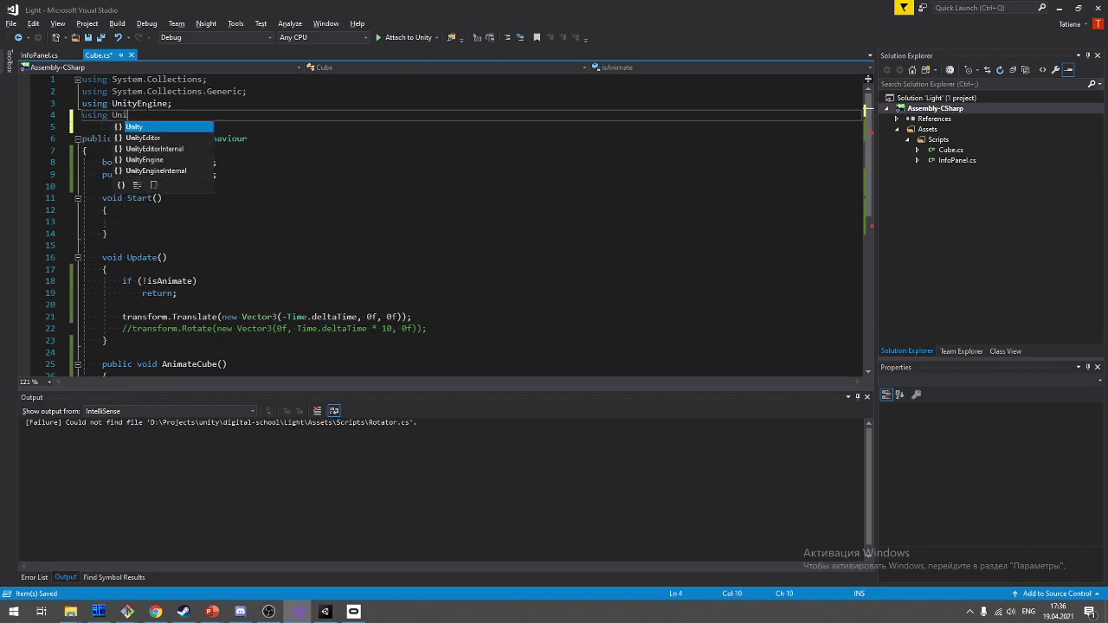
{"action": "key", "text": "Down"}
{"action": "key", "text": "Down"}
{"action": "key", "text": "Down"}
{"action": "key", "text": "Tab"}
{"action": "type", "text": ".U"}
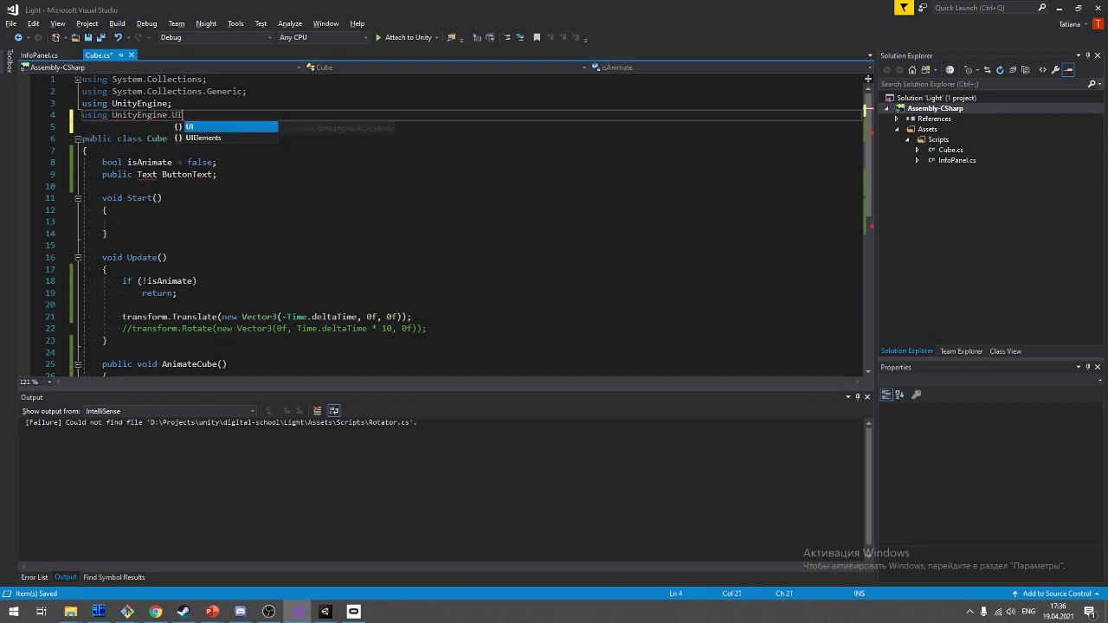
{"action": "key", "text": "Tab"}
{"action": "type", "text": ";"}
{"action": "key", "text": "ctrl+s"}
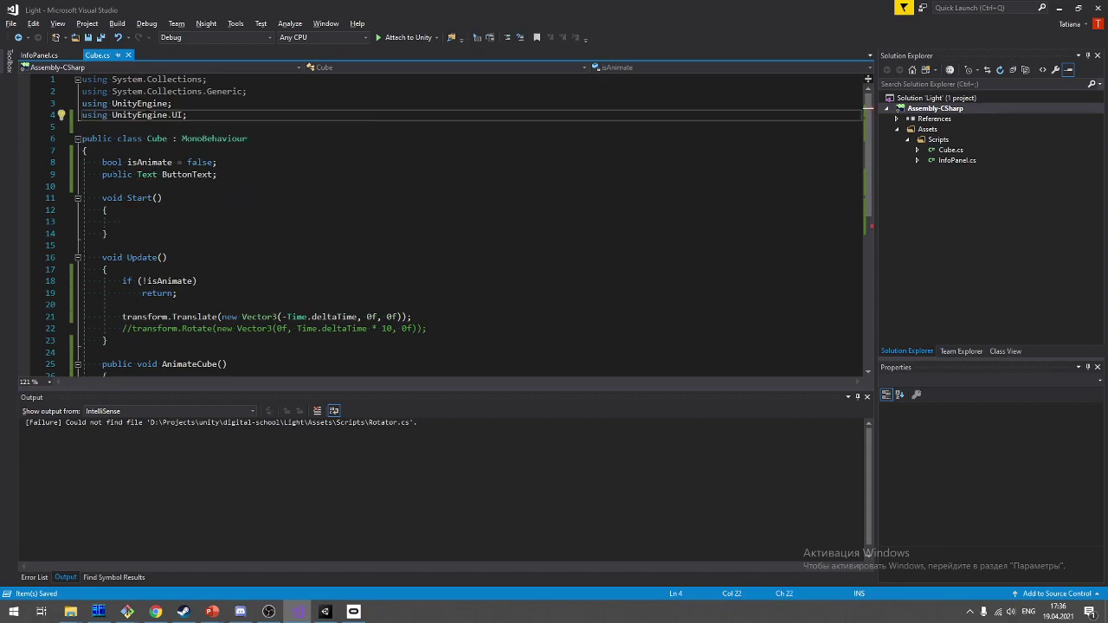
{"action": "left_click", "coordinate": [102, 186]}
{"action": "key", "text": "super+Tab"}
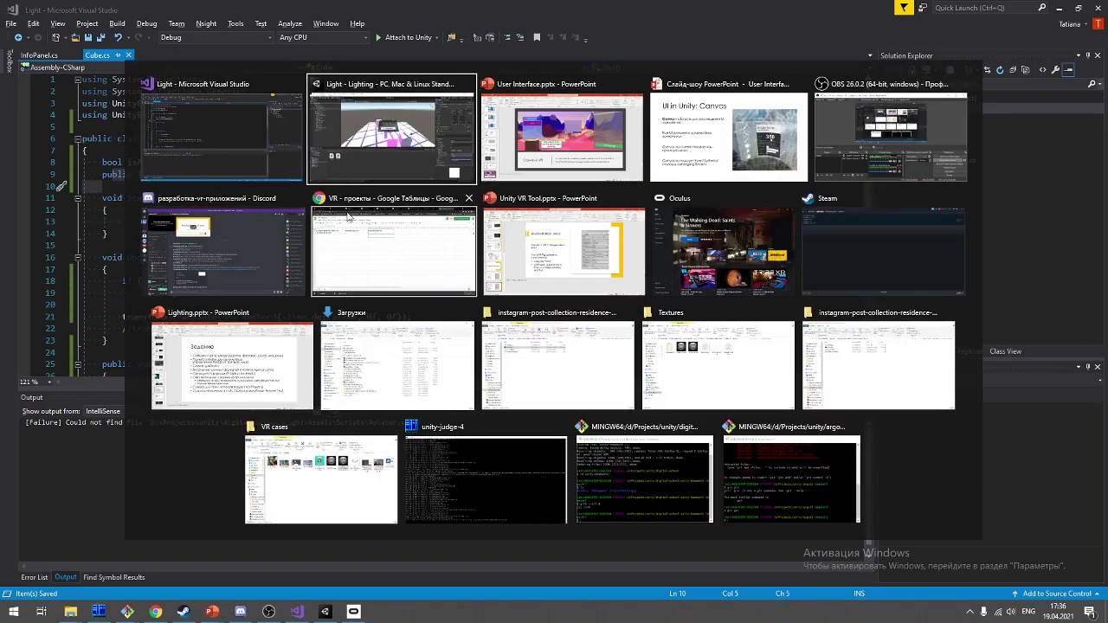
Step: Select Cube (2), then comment out the unfinished ButtonText.text line via the console error
{"action": "left_click", "coordinate": [392, 130]}
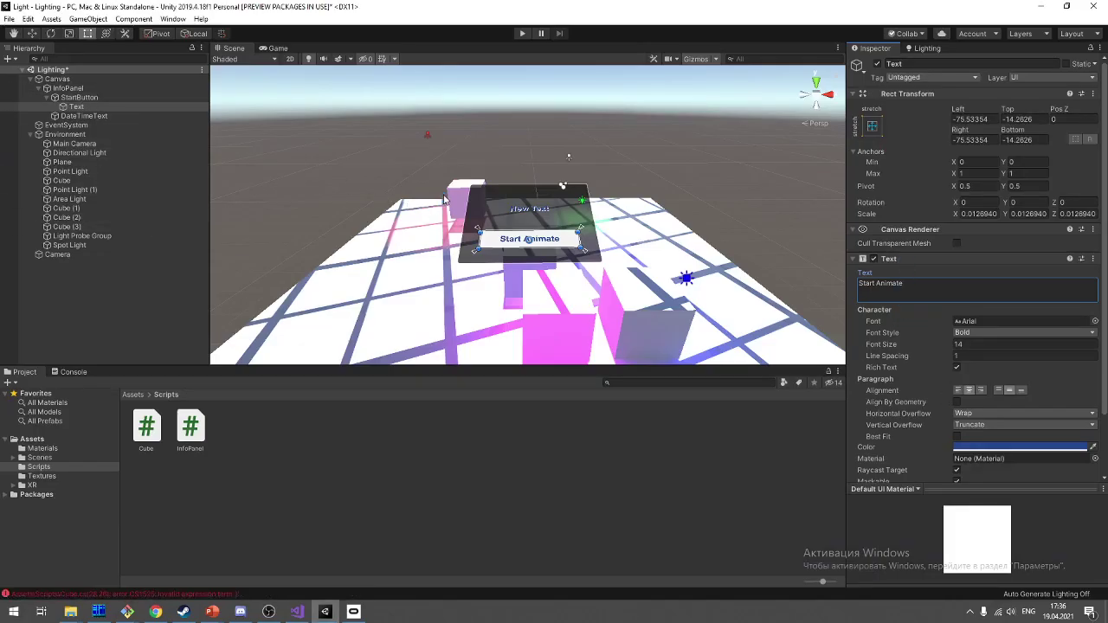
{"action": "left_click", "coordinate": [459, 197]}
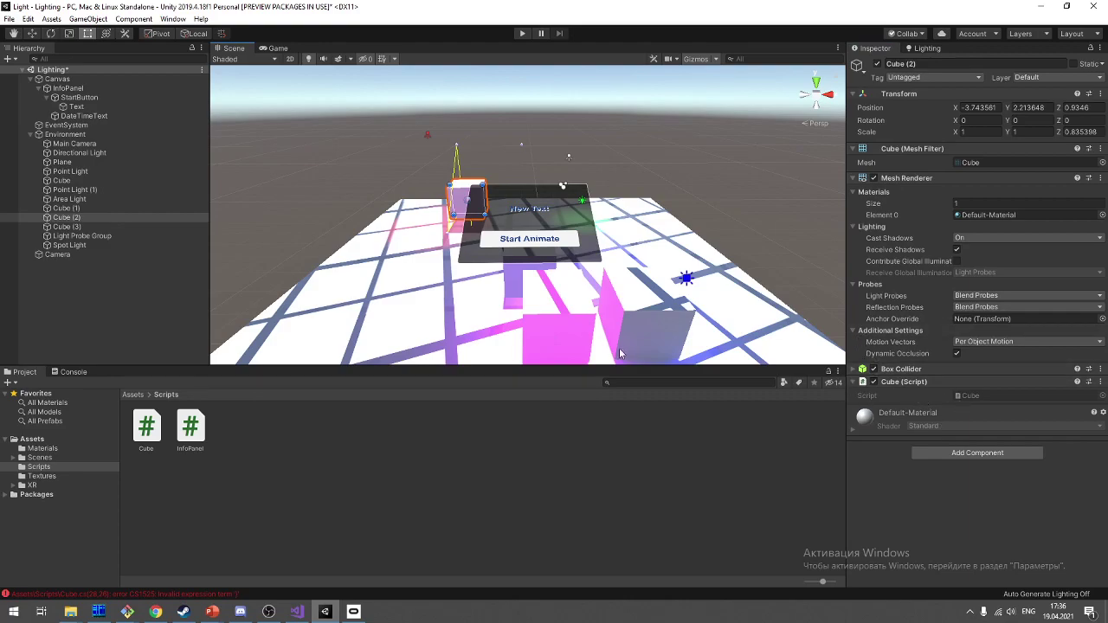
{"action": "double_click", "coordinate": [191, 595]}
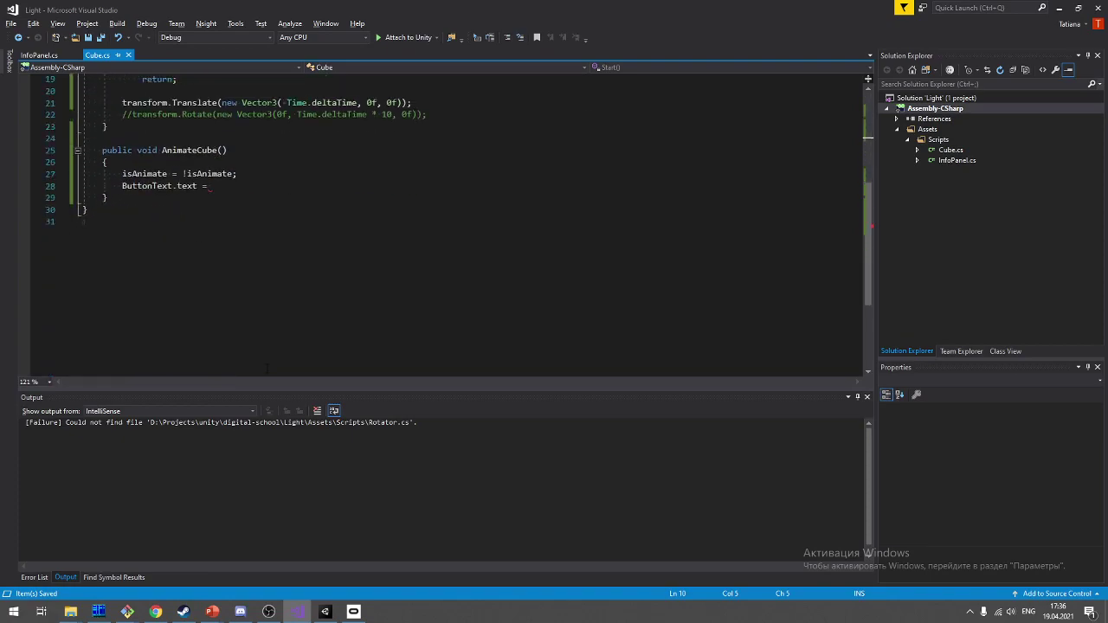
{"action": "type", "text": "//"}
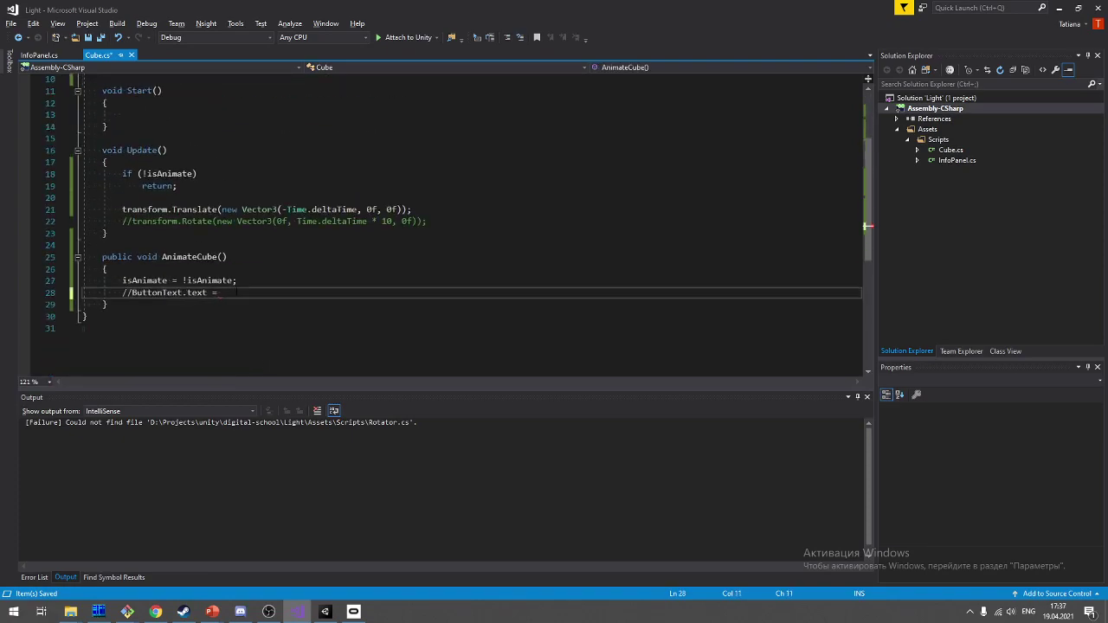
{"action": "key", "text": "ctrl+s"}
Step: Assign the StartButton's Text object to Cube (2)'s Button Text field
{"action": "key", "text": "alt+Tab"}
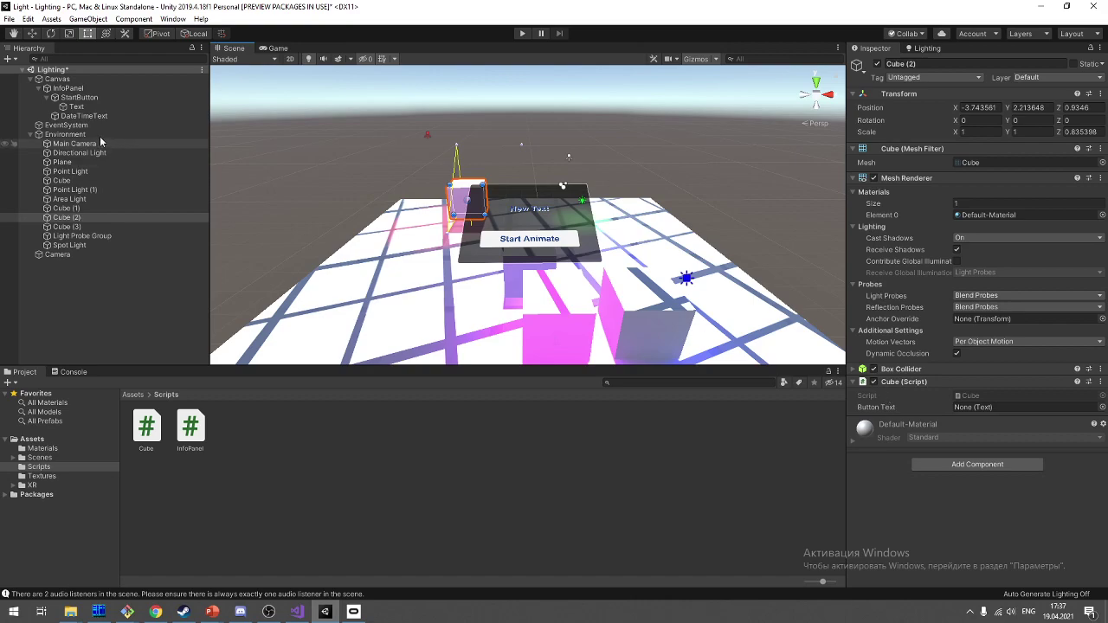
{"action": "left_click", "coordinate": [84, 108]}
{"action": "left_click_drag", "start_coordinate": [85, 109], "coordinate": [981, 408]}
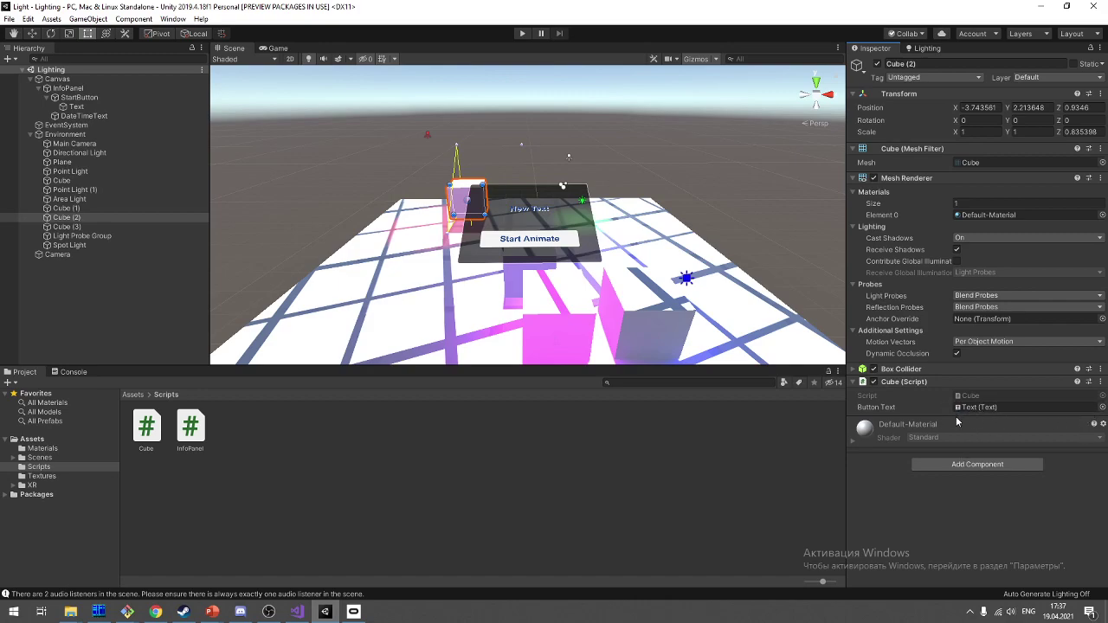
Step: Set ButtonText.text = (isAnimate) ? "Stop Animate" : "Start Animate"; in AnimateCube() and save
{"action": "key", "text": "alt+Tab"}
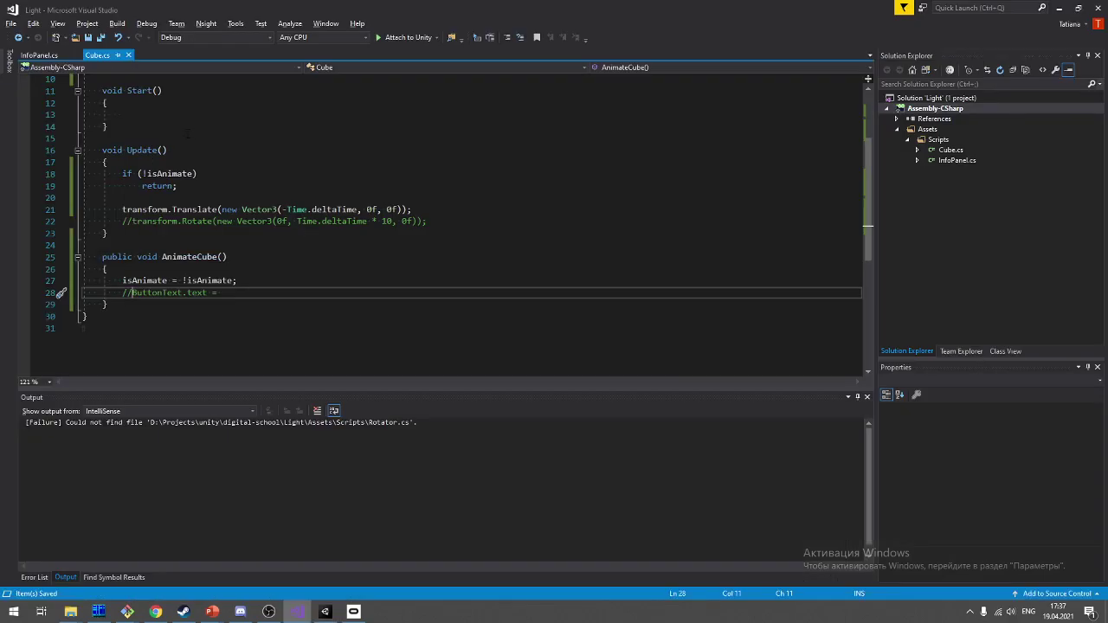
{"action": "key", "text": "Up"}
{"action": "key", "text": "Up"}
{"action": "key", "text": "Down"}
{"action": "key", "text": "Down"}
{"action": "key", "text": "Left"}
{"action": "key", "text": "Delete"}
{"action": "key", "text": "Delete"}
{"action": "key", "text": "End"}
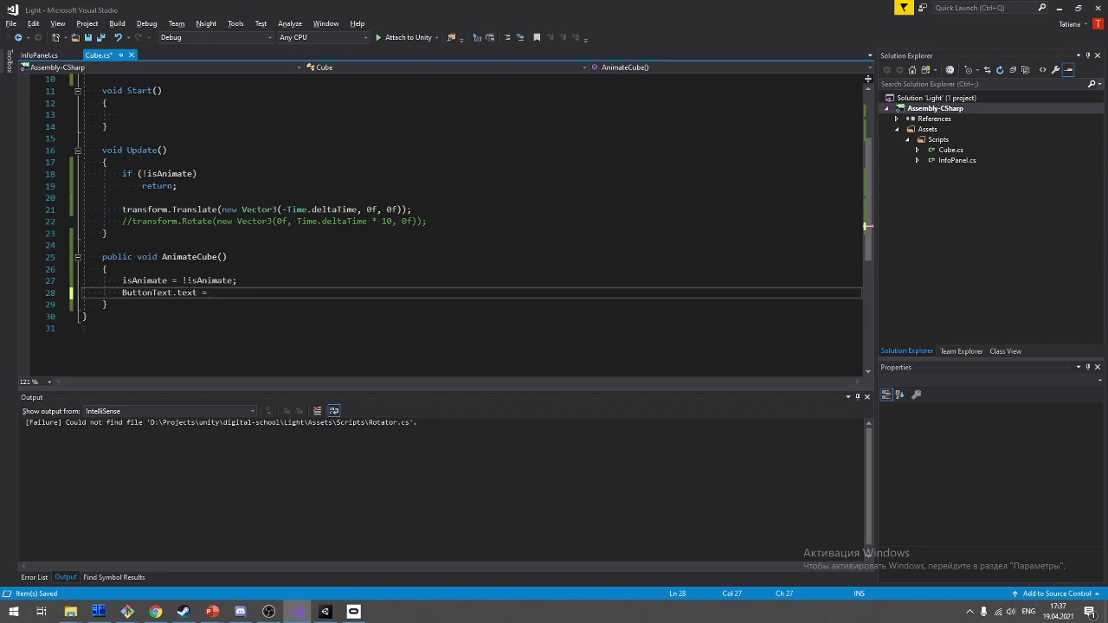
{"action": "type", "text": "Start Animate"}
{"action": "key", "text": "Right"}
{"action": "type", "text": "("}
{"action": "type", "text": "isAnimate"}
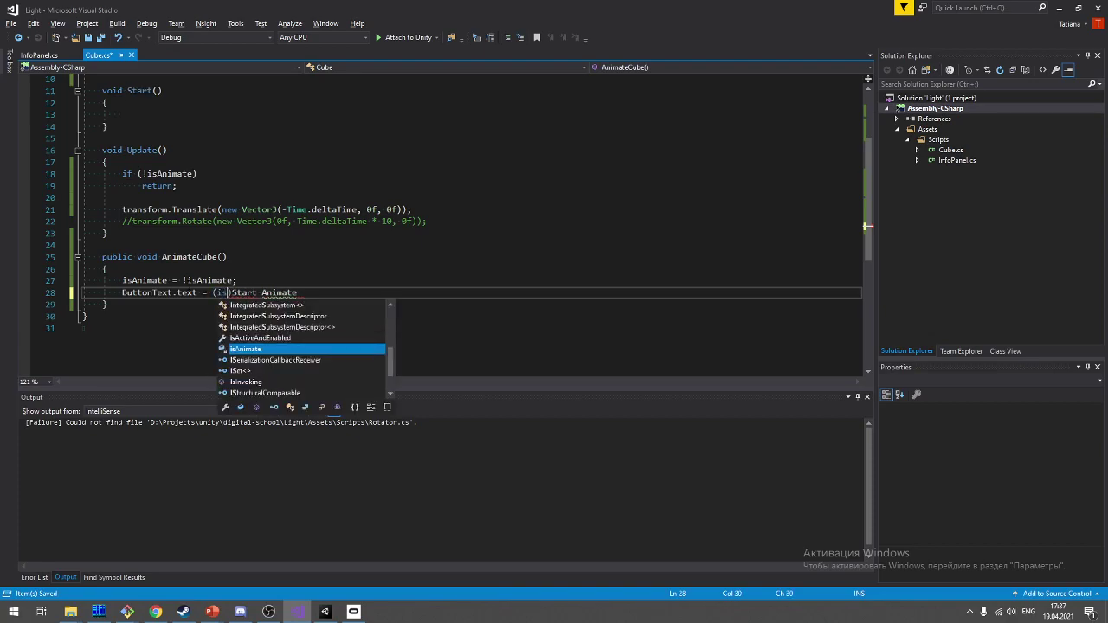
{"action": "type", "text": ") "}
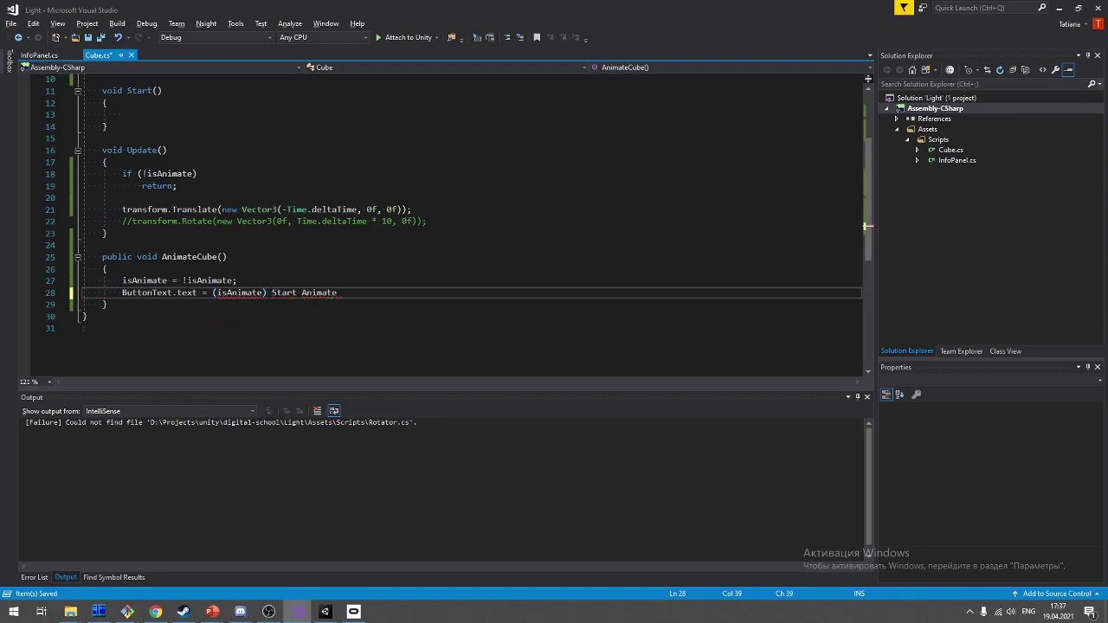
{"action": "type", "text": "? \""}
{"action": "key", "text": "End"}
{"action": "type", "text": "\""}
{"action": "key", "text": "Delete"}
{"action": "key", "text": "BackSpace"}
{"action": "key", "text": "BackSpace"}
{"action": "type", "text": "op: \""}
{"action": "type", "text": "\"Start"}
{"action": "type", "text": "Animate\""}
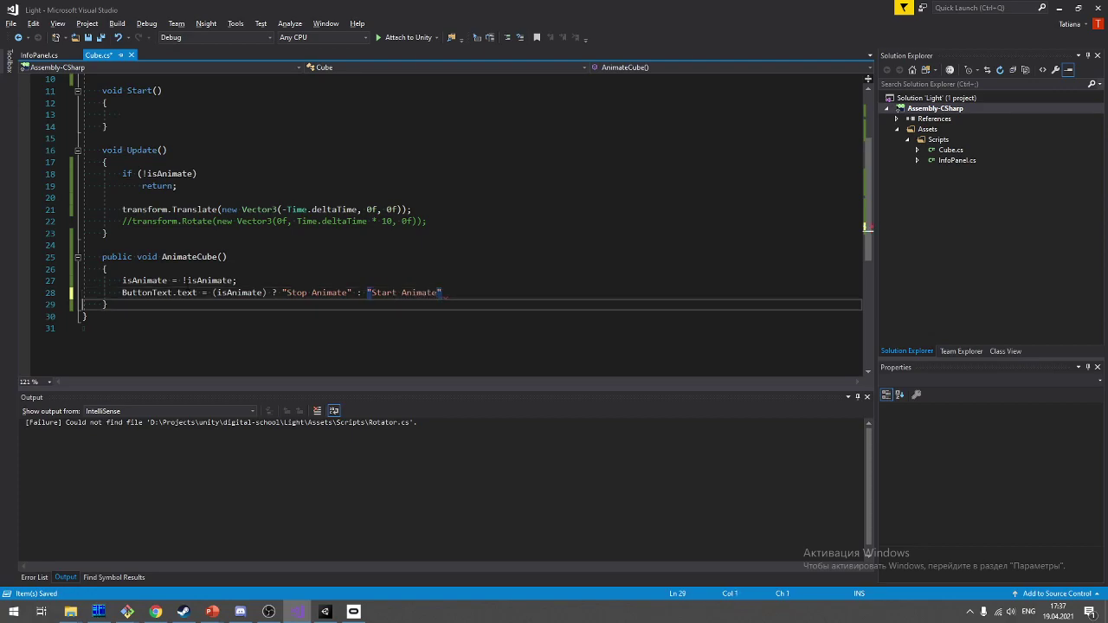
{"action": "type", "text": ";"}
{"action": "key", "text": "ctrl+s"}
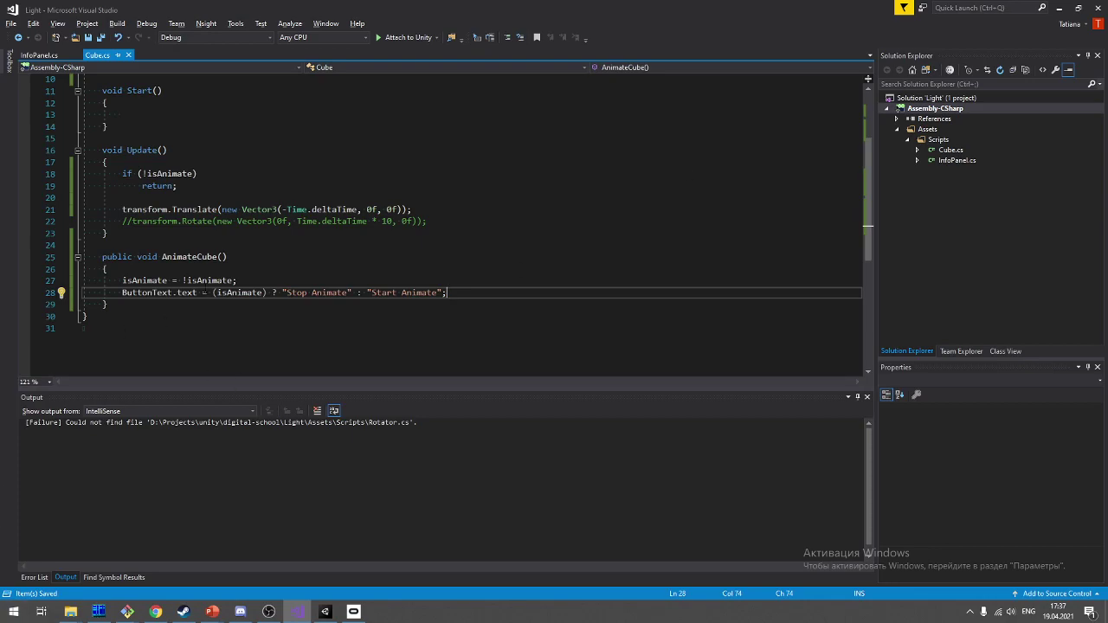
Step: Delete the commented-out transform.Rotate line from Cube.cs
{"action": "left_click", "coordinate": [258, 292]}
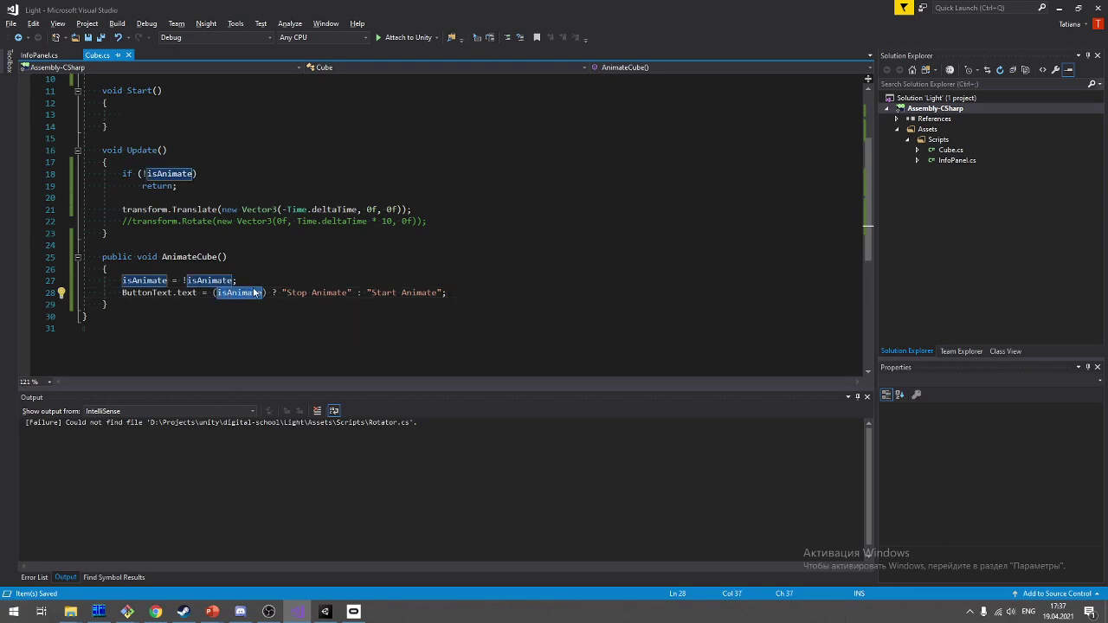
{"action": "left_click_drag", "start_coordinate": [282, 292], "coordinate": [351, 292]}
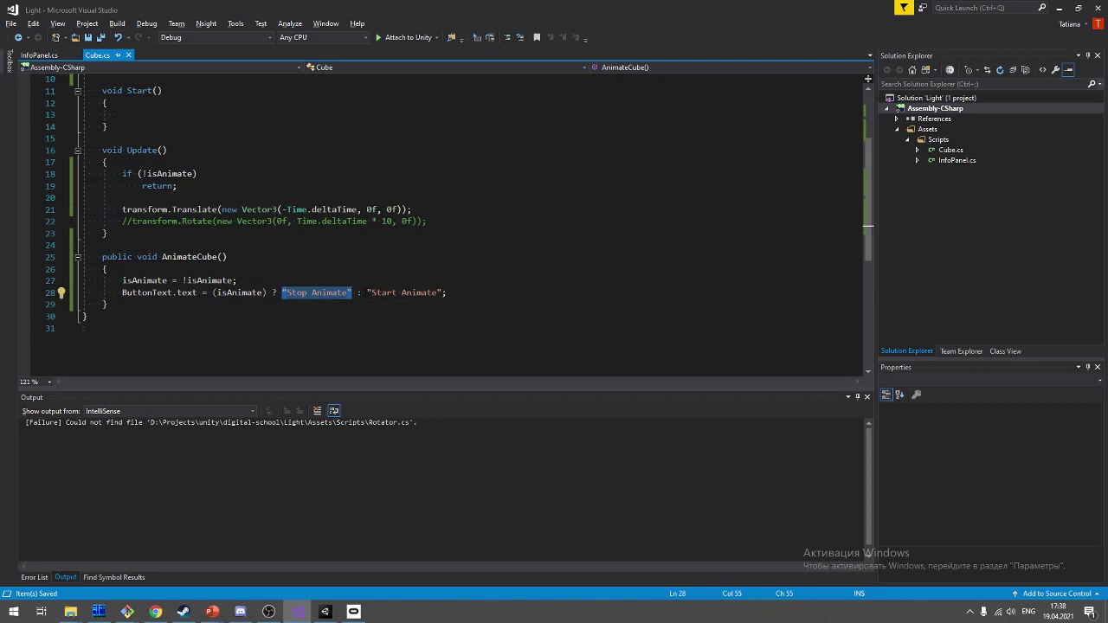
{"action": "left_click_drag", "start_coordinate": [367, 292], "coordinate": [446, 292]}
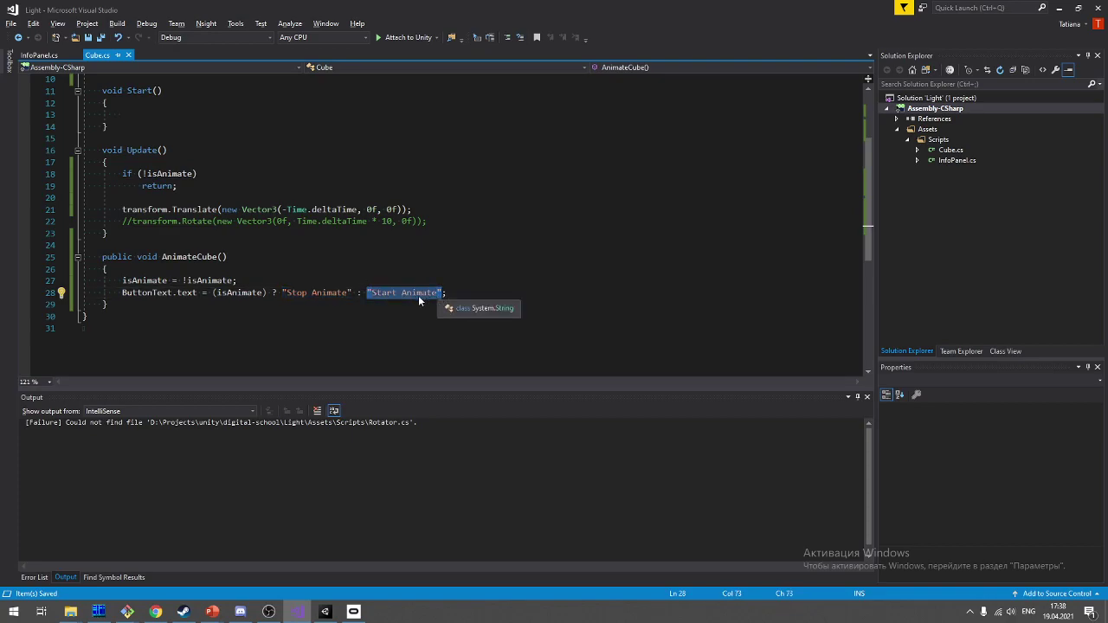
{"action": "left_click_drag", "start_coordinate": [197, 293], "coordinate": [121, 292]}
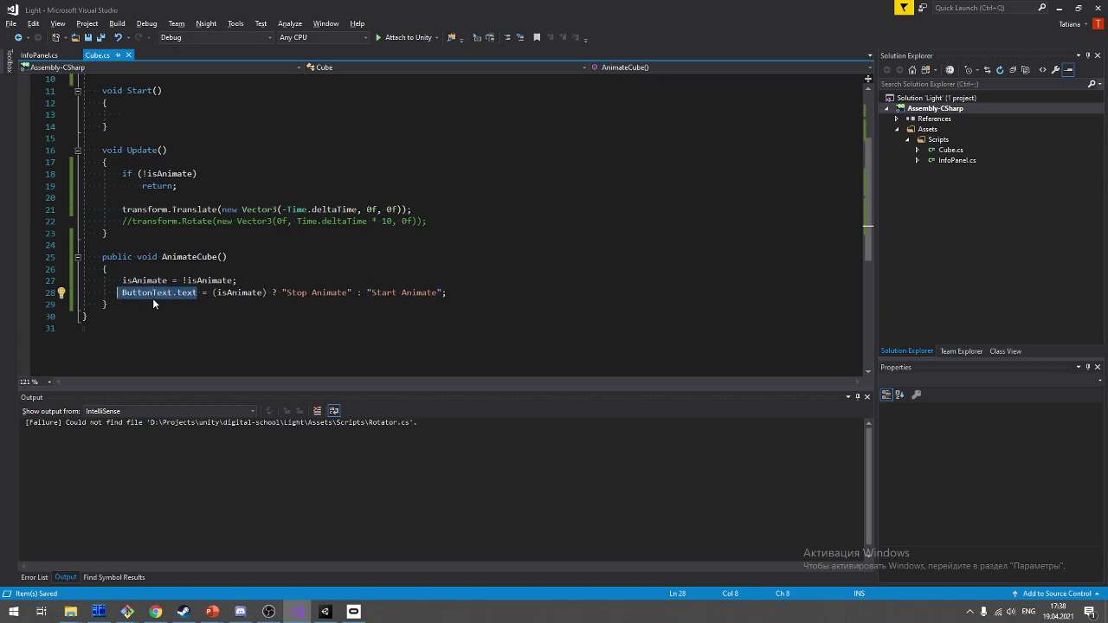
{"action": "left_click", "coordinate": [507, 292]}
{"action": "scroll", "coordinate": [345, 273], "scroll_direction": "up", "scroll_amount": 2}
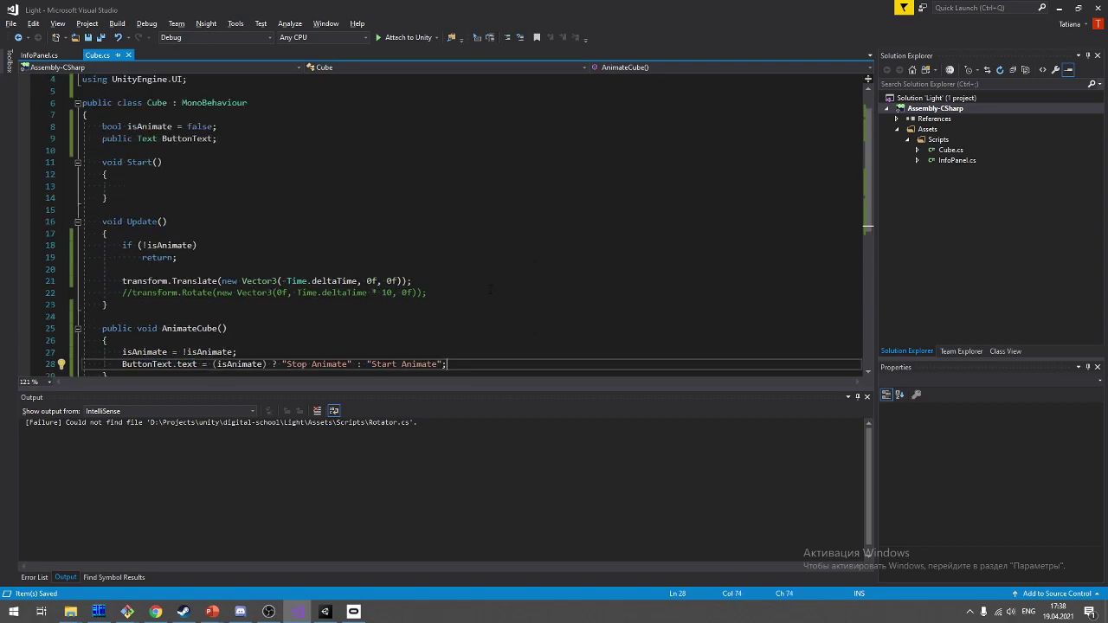
{"action": "left_click_drag", "start_coordinate": [490, 293], "coordinate": [467, 281]}
{"action": "key", "text": "Delete"}
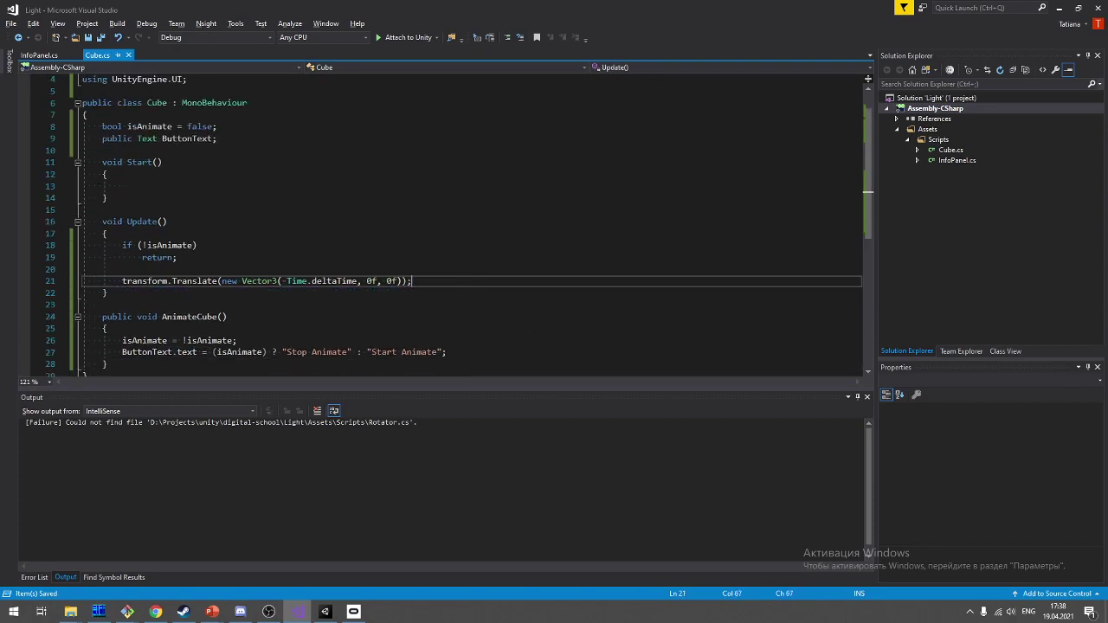
{"action": "left_click_drag", "start_coordinate": [169, 200], "coordinate": [82, 162]}
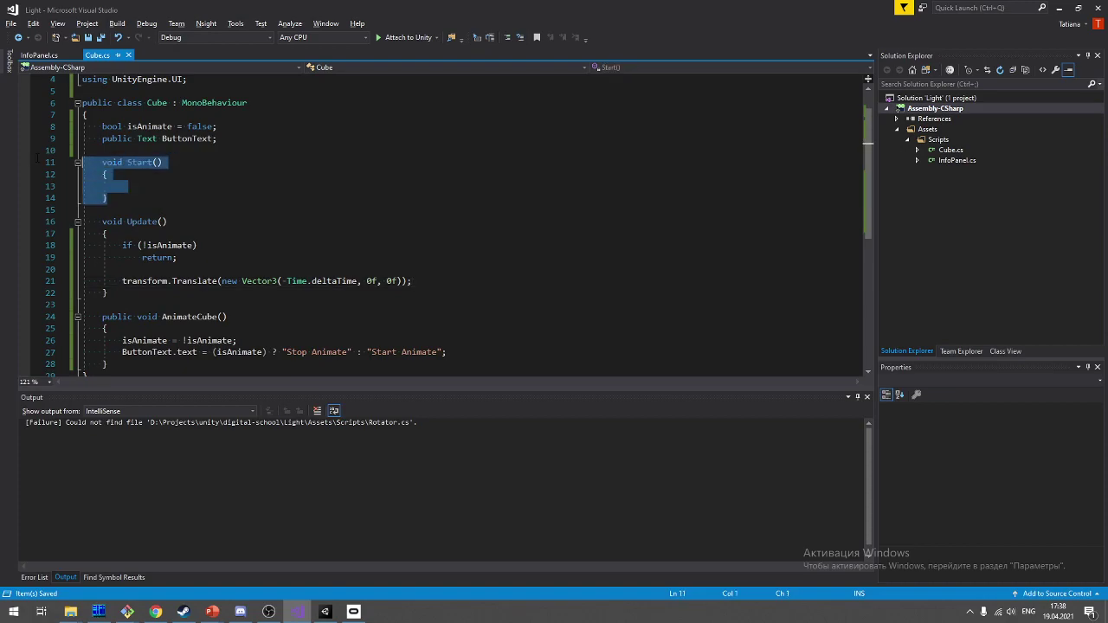
{"action": "left_click", "coordinate": [505, 159]}
{"action": "scroll", "coordinate": [536, 155], "scroll_direction": "down", "scroll_amount": 7}
{"action": "scroll", "coordinate": [563, 152], "scroll_direction": "up", "scroll_amount": 8}
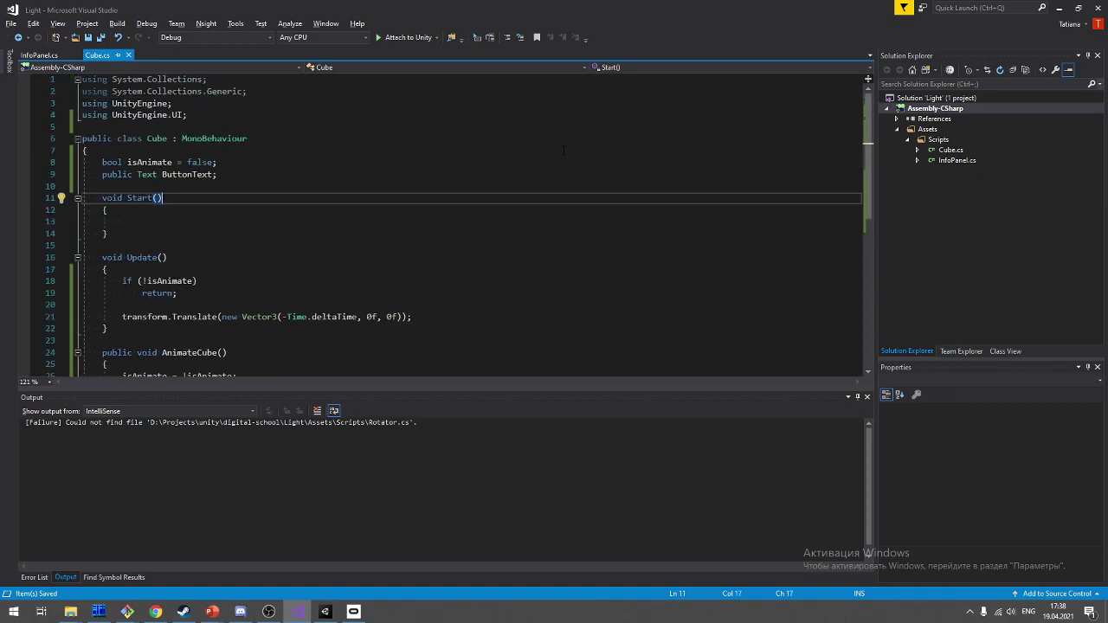
{"action": "key", "text": "alt+Tab"}
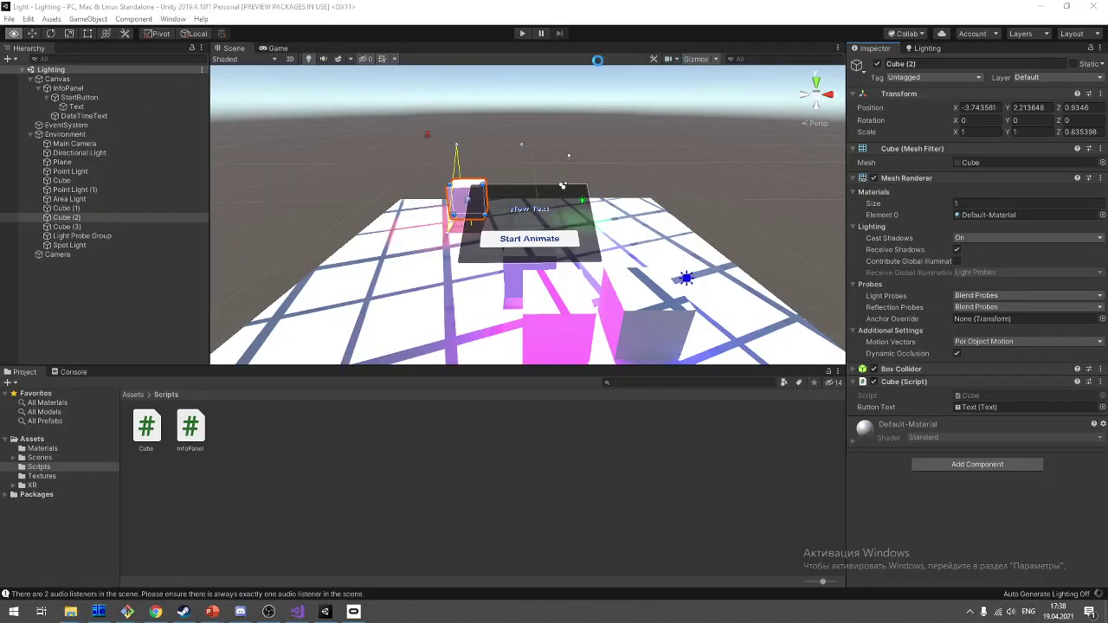
Step: Enter and exit Play mode to test the button, then select StartButton in the Hierarchy
{"action": "left_click", "coordinate": [525, 34]}
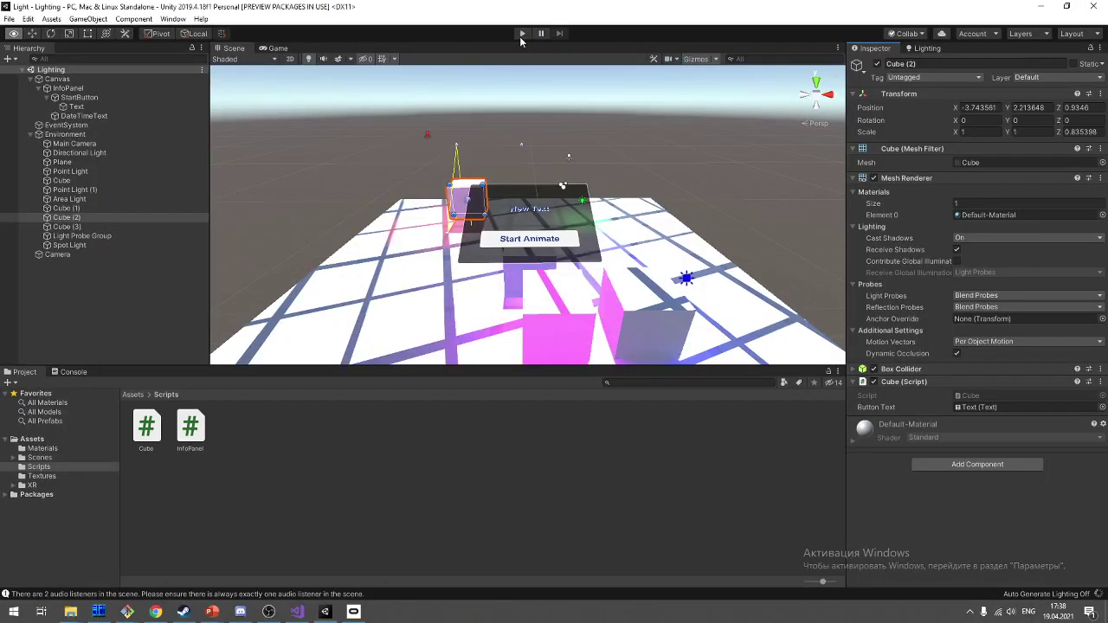
{"action": "left_click", "coordinate": [522, 34]}
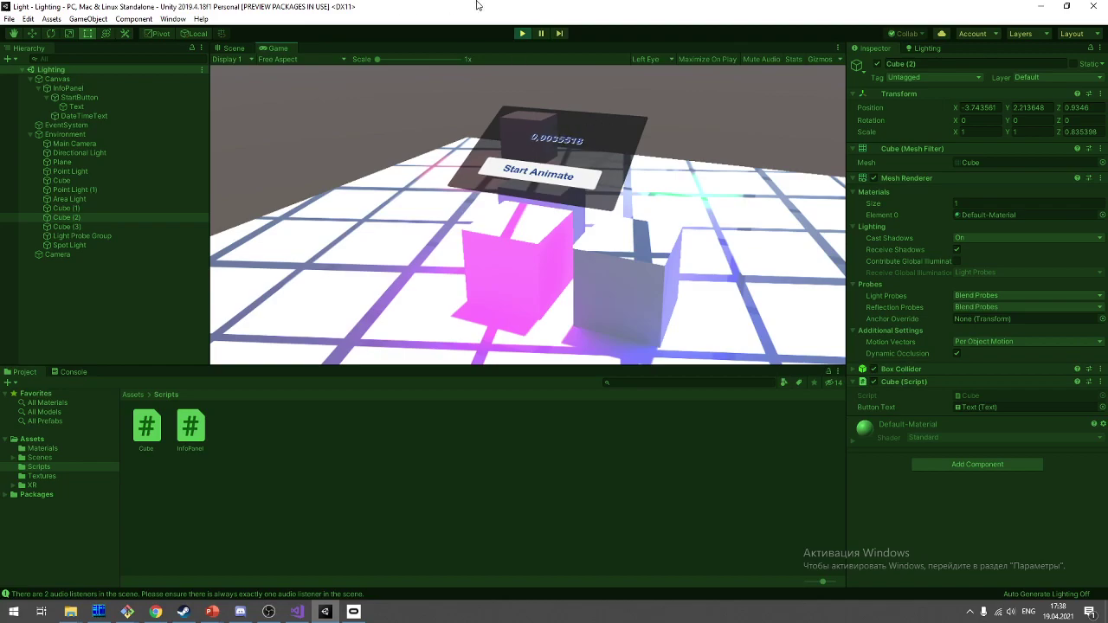
{"action": "left_click", "coordinate": [519, 35]}
{"action": "scroll", "coordinate": [554, 225], "scroll_direction": "up", "scroll_amount": 3}
{"action": "left_click", "coordinate": [533, 264]}
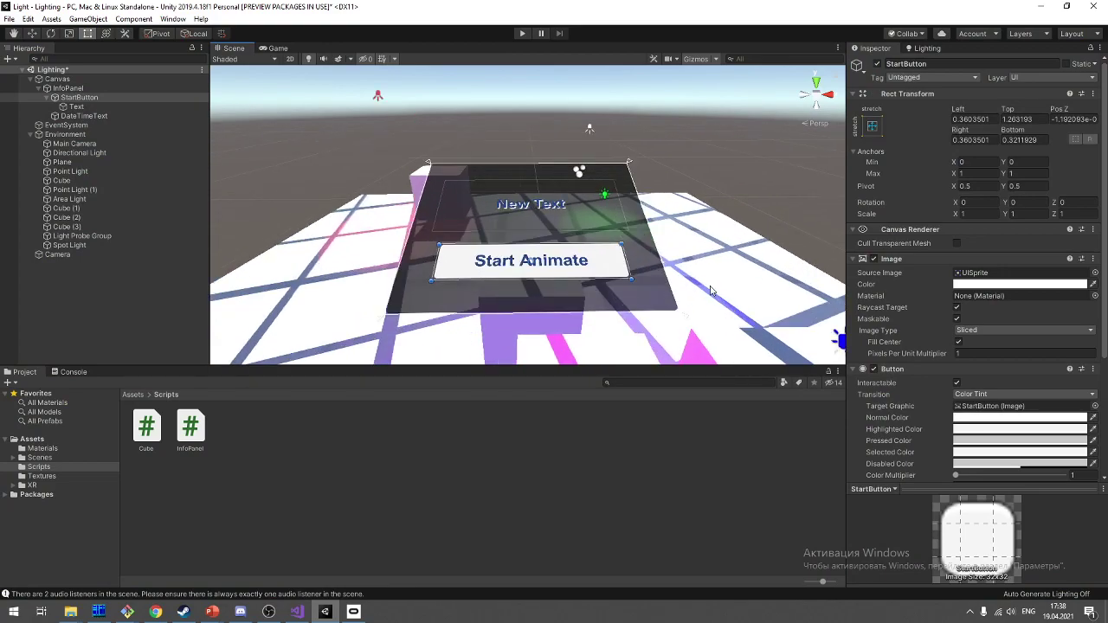
Step: Review the end of the AnimateCube method in the Cube script in Visual Studio
{"action": "left_click", "coordinate": [297, 612]}
{"action": "key", "text": "Down"}
{"action": "key", "text": "Down"}
{"action": "key", "text": "Down"}
{"action": "key", "text": "Down"}
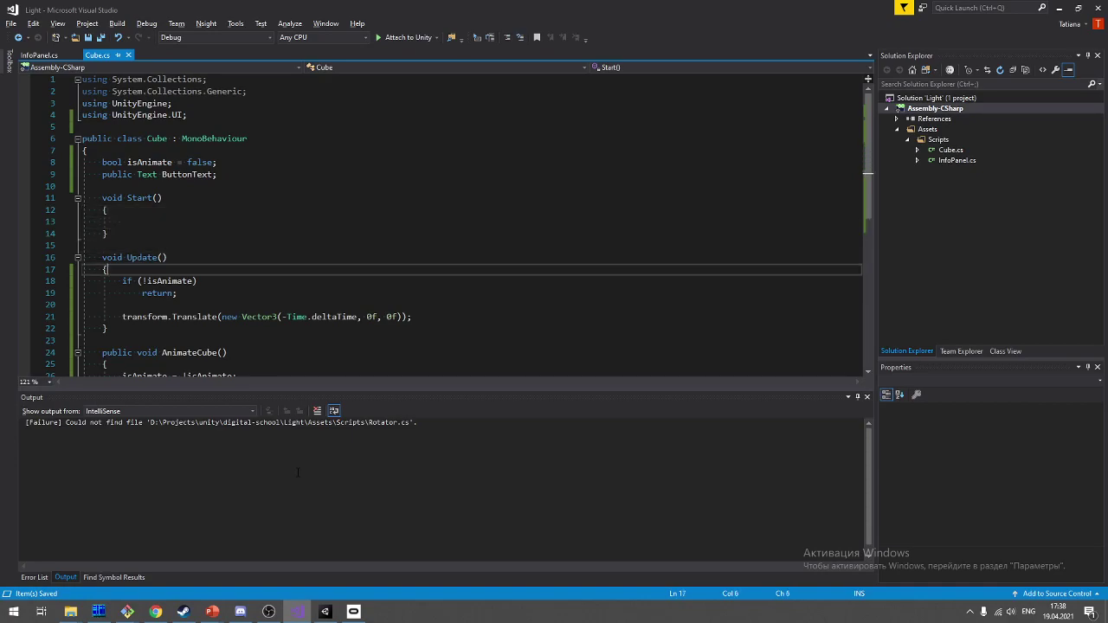
{"action": "key", "text": "Down"}
{"action": "key", "text": "Down"}
{"action": "key", "text": "Down"}
{"action": "key", "text": "Down"}
{"action": "key", "text": "Up"}
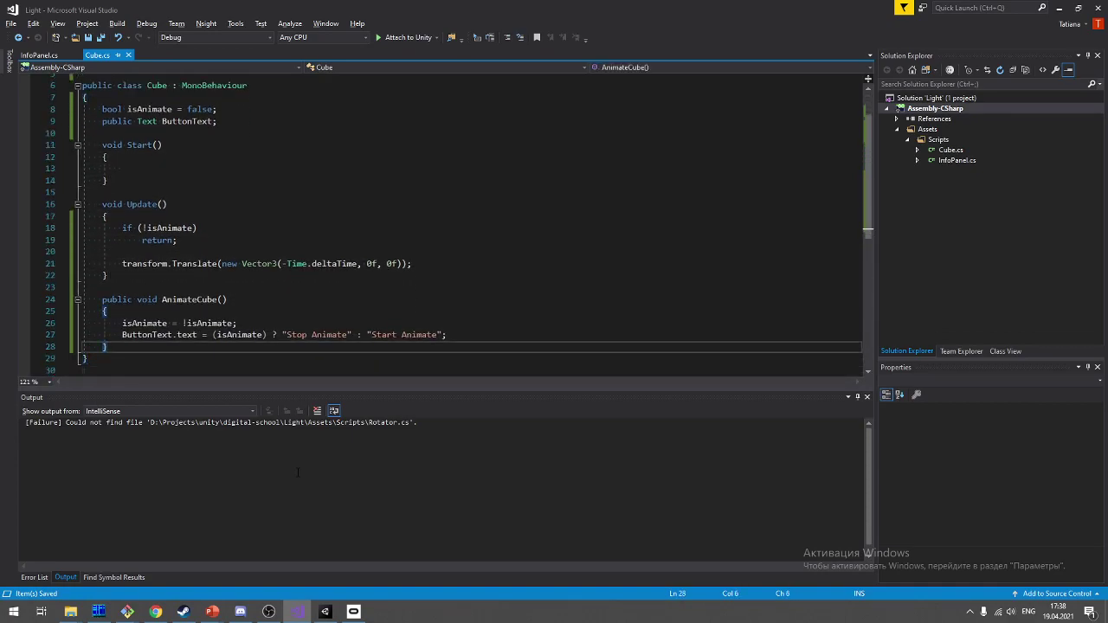
{"action": "key", "text": "alt+Tab"}
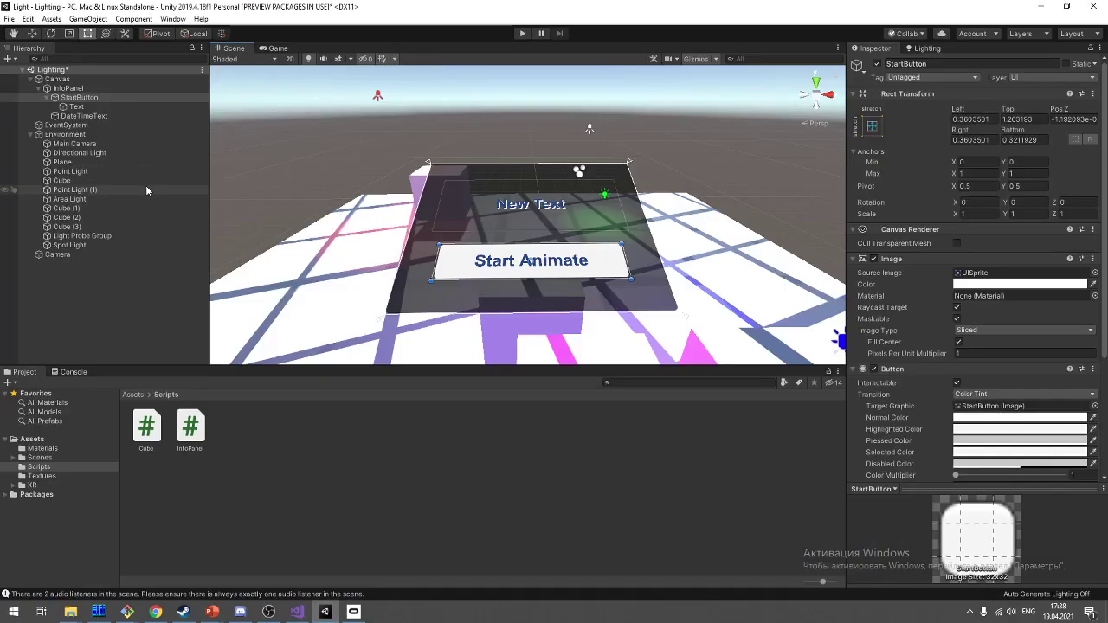
Step: Set StartButton's On Click function to Cube > AnimateCube ()
{"action": "scroll", "coordinate": [965, 390], "scroll_direction": "down", "scroll_amount": 5}
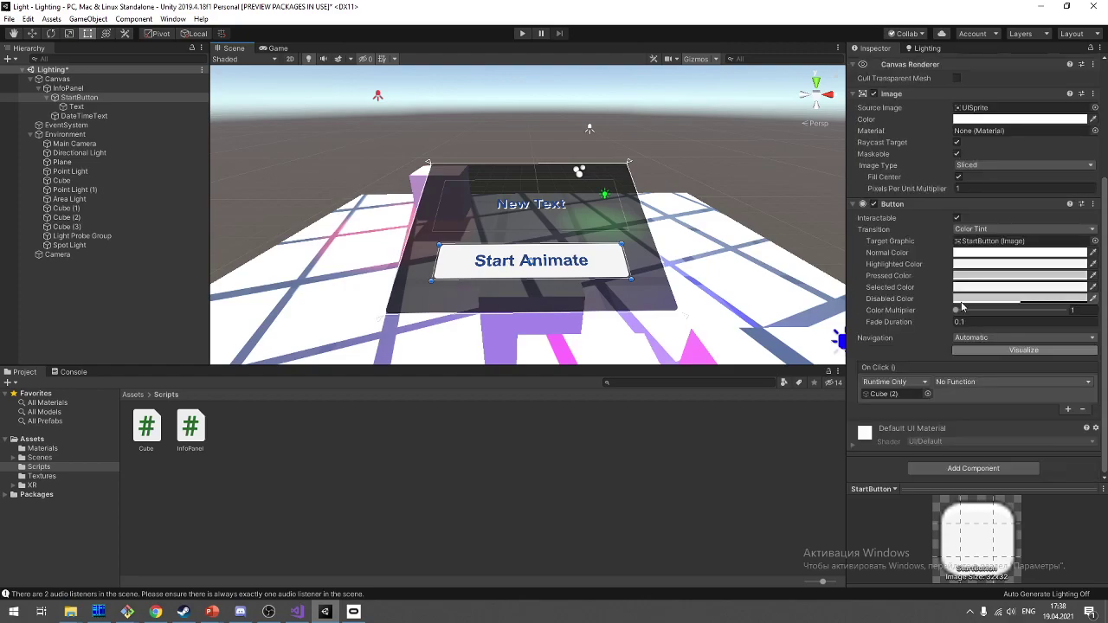
{"action": "left_click", "coordinate": [965, 383]}
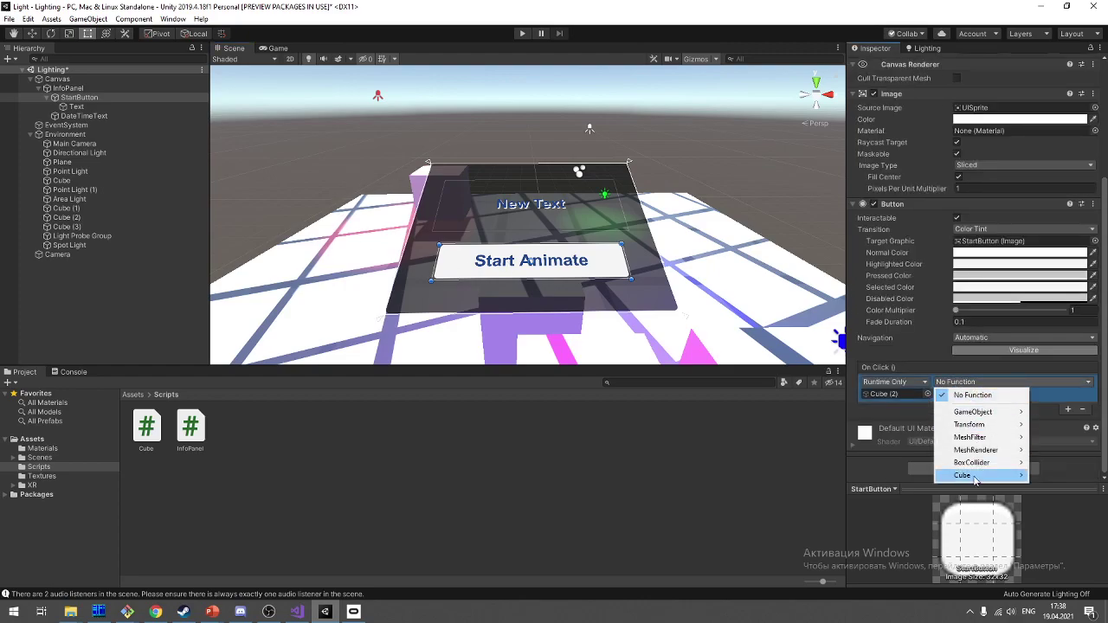
{"action": "mouse_move", "coordinate": [973, 463]}
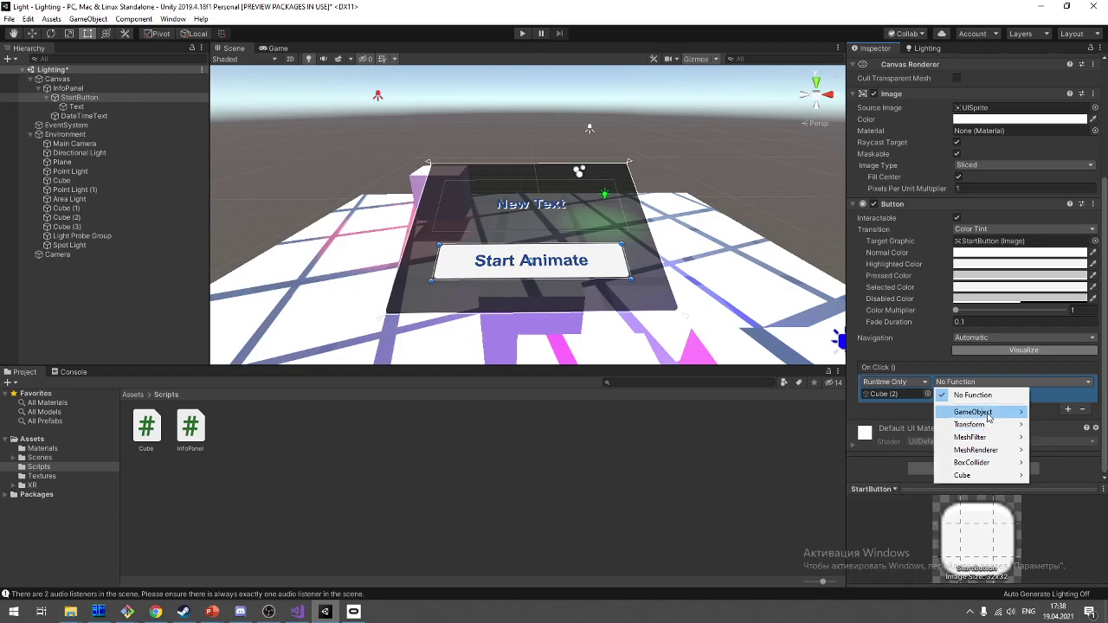
{"action": "left_click", "coordinate": [1000, 481]}
{"action": "left_click", "coordinate": [1005, 386]}
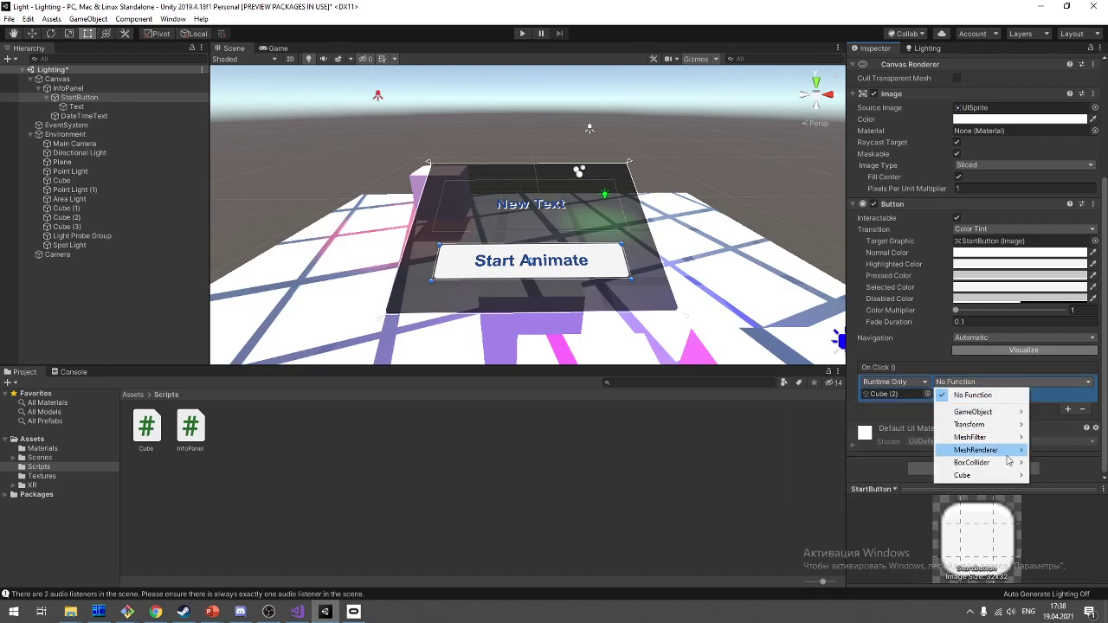
{"action": "mouse_move", "coordinate": [1009, 477]}
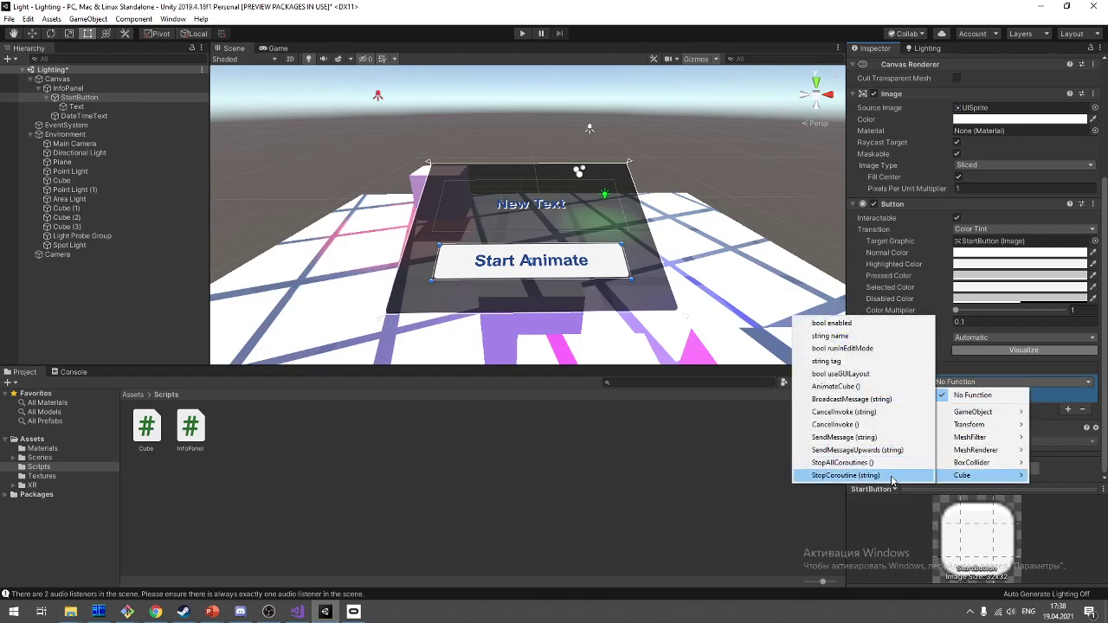
{"action": "left_click", "coordinate": [905, 394]}
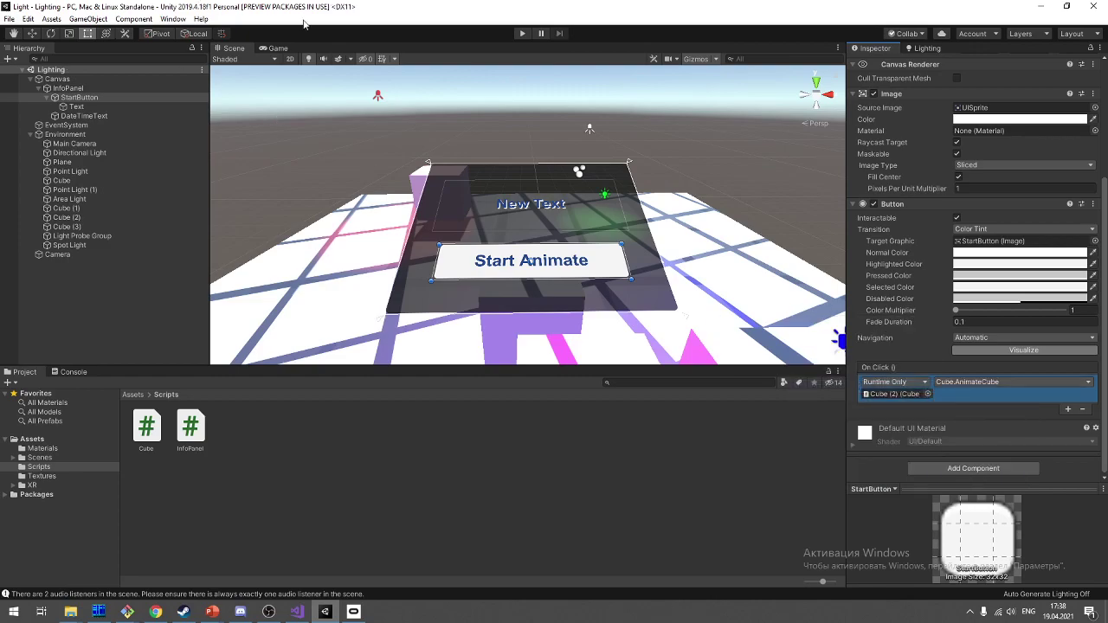
Step: Run Play mode to test the START button, then stop it
{"action": "left_click", "coordinate": [522, 32]}
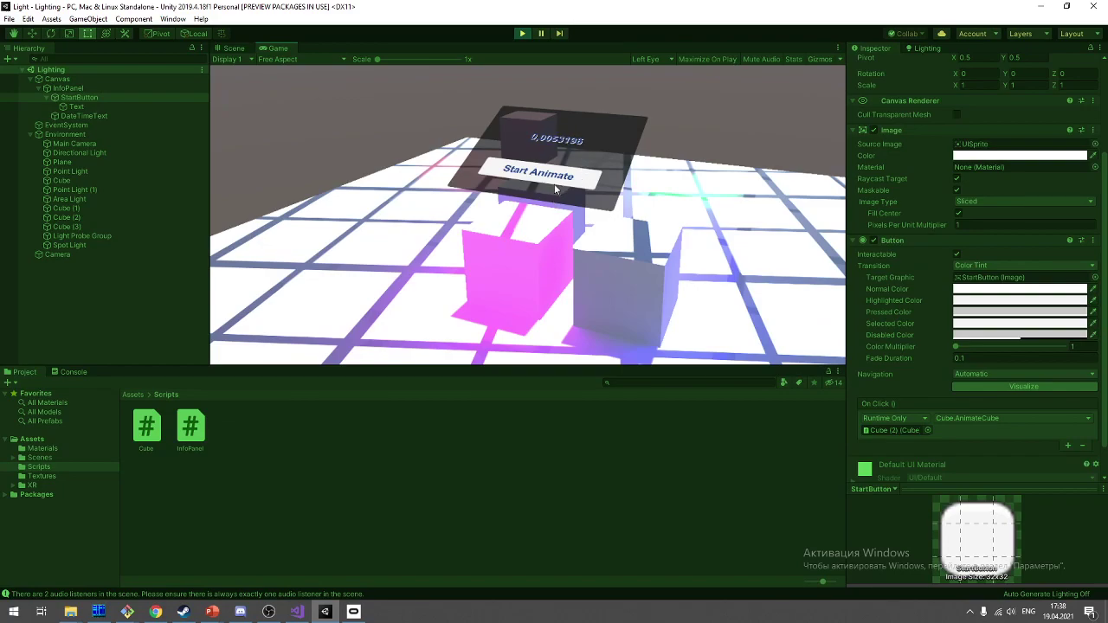
{"action": "left_click", "coordinate": [522, 34]}
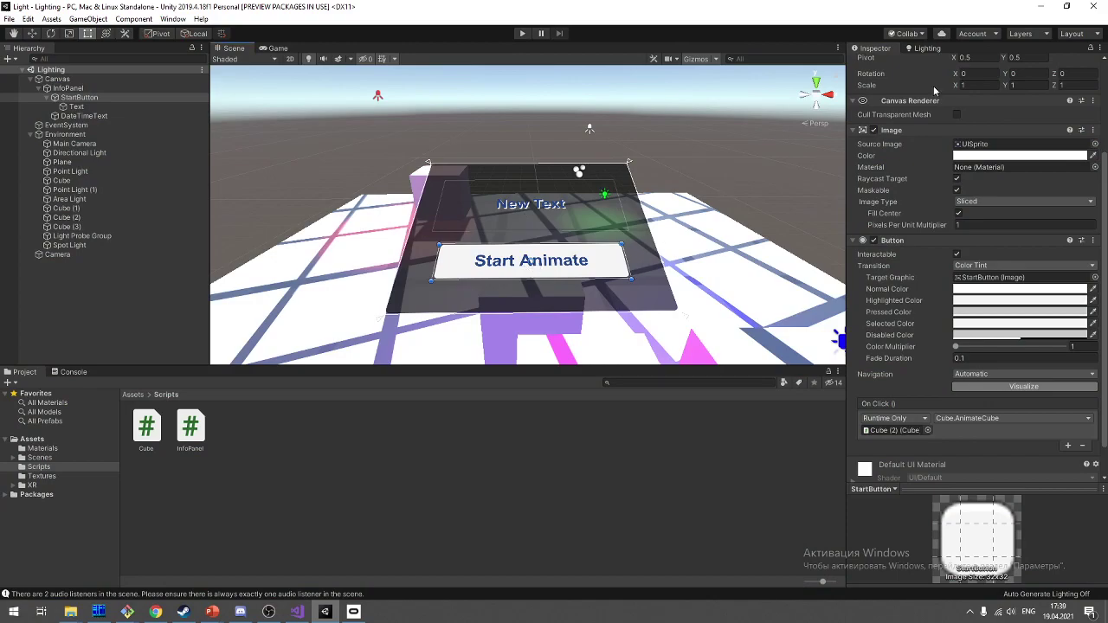
{"action": "scroll", "coordinate": [936, 450], "scroll_direction": "down", "scroll_amount": 2}
Step: Add a Box Collider to StartButton via the 'coll' component search and expand its settings
{"action": "left_click", "coordinate": [951, 466]}
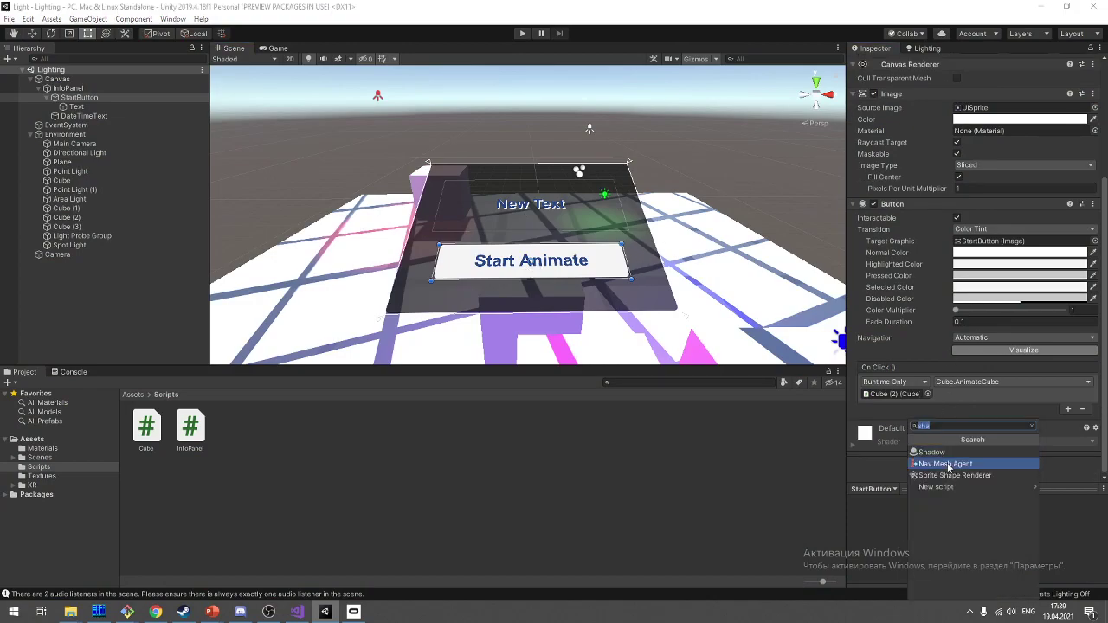
{"action": "type", "text": "coll"}
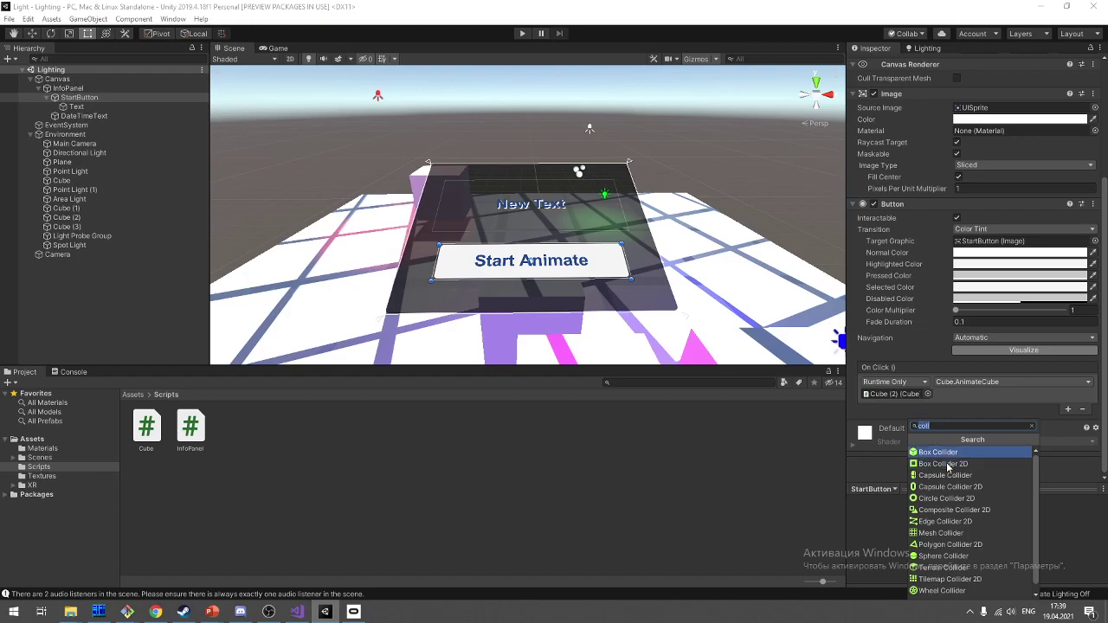
{"action": "key", "text": "Return"}
{"action": "scroll", "coordinate": [768, 235], "scroll_direction": "up", "scroll_amount": 2}
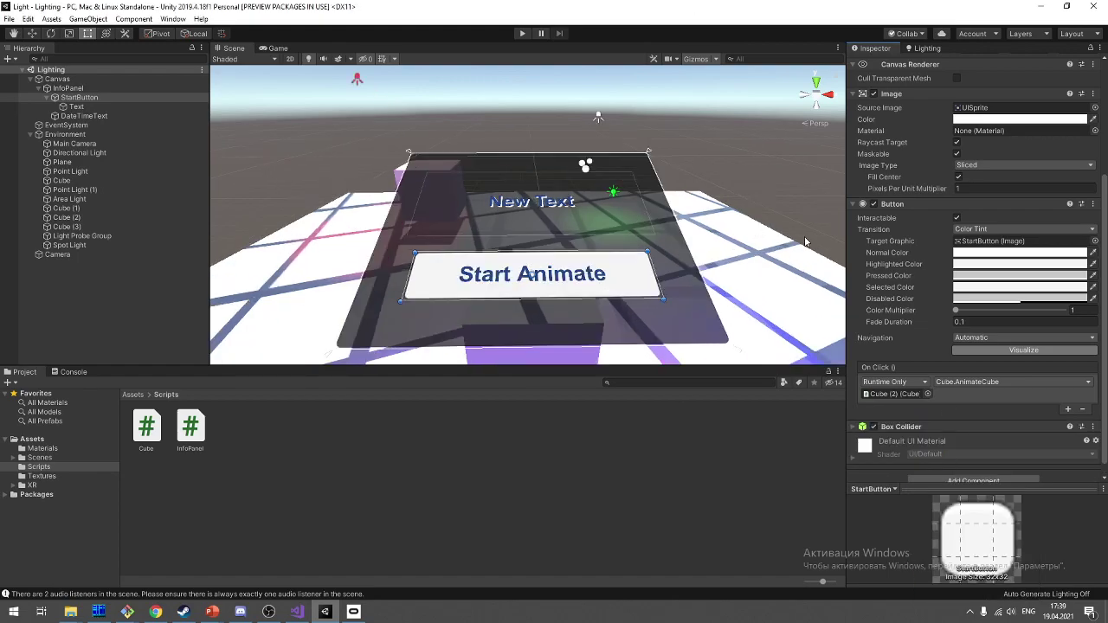
{"action": "scroll", "coordinate": [803, 243], "scroll_direction": "down", "scroll_amount": 5}
{"action": "scroll", "coordinate": [803, 244], "scroll_direction": "up", "scroll_amount": 4}
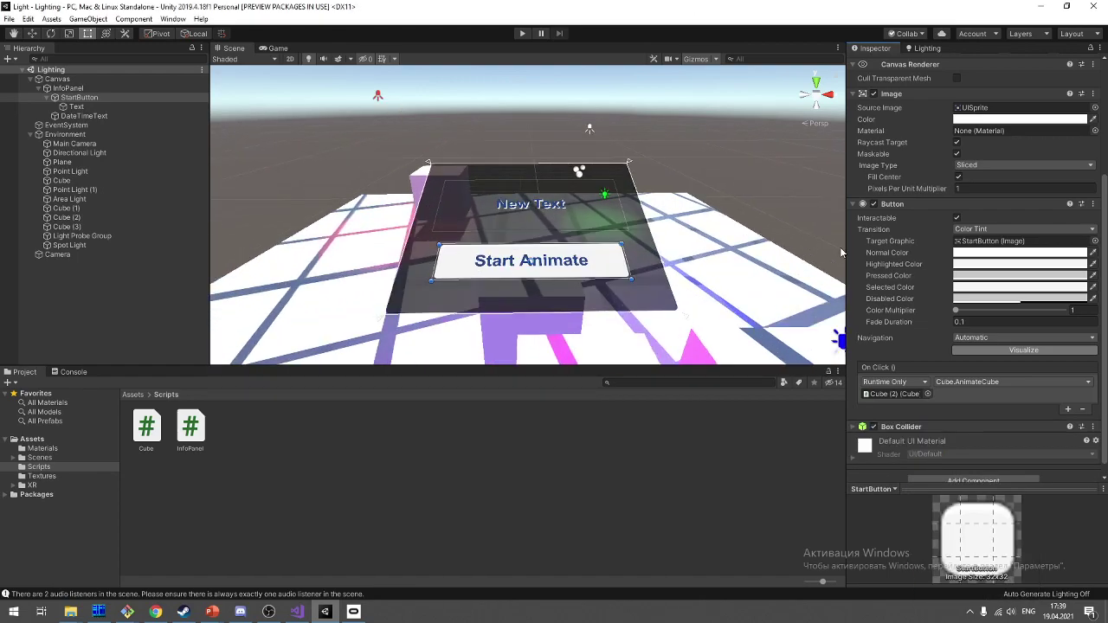
{"action": "scroll", "coordinate": [874, 264], "scroll_direction": "down", "scroll_amount": 1}
{"action": "left_click", "coordinate": [854, 415]}
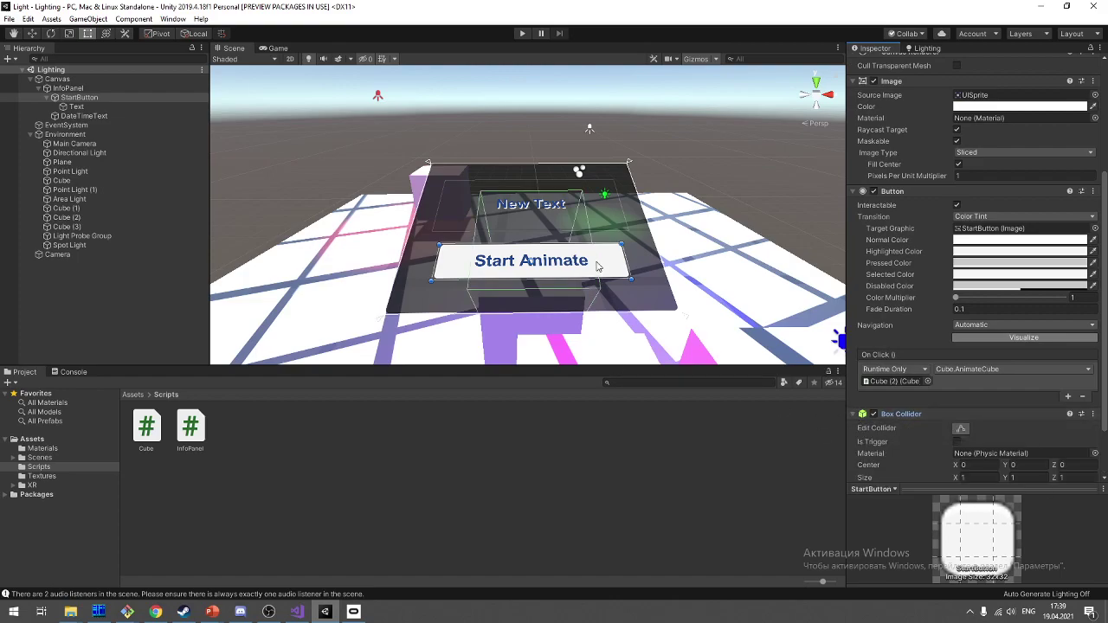
Step: Resize the collider with Edit Collider handles to about 1.86 × 0.69 × 1
{"action": "middle_click_drag", "start_coordinate": [600, 268], "coordinate": [677, 252]}
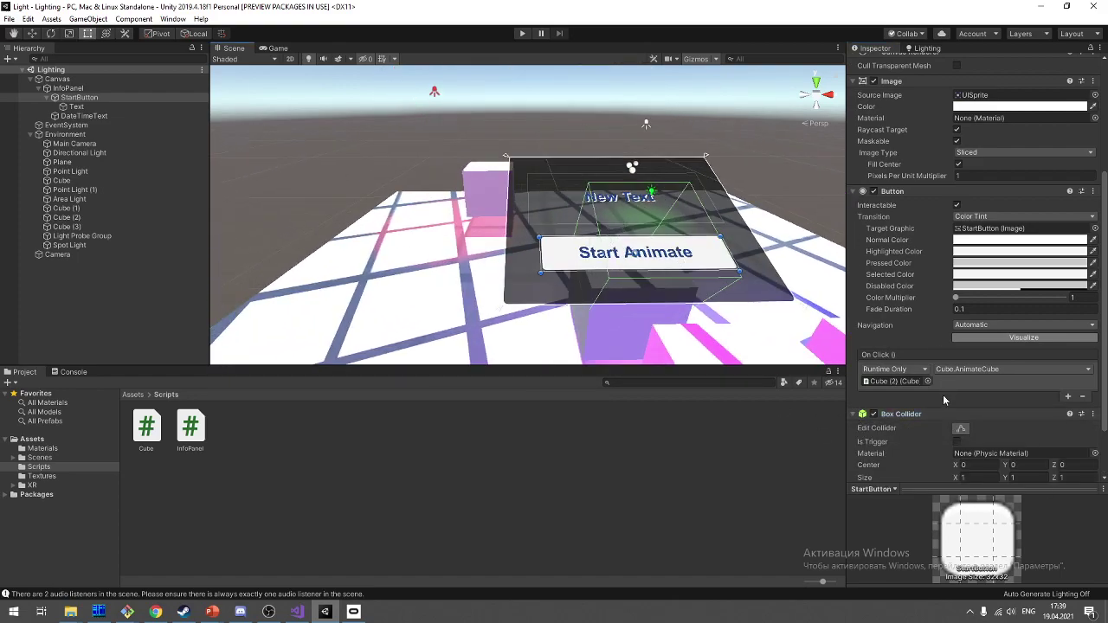
{"action": "left_click", "coordinate": [959, 428]}
{"action": "left_click_drag", "start_coordinate": [582, 253], "coordinate": [546, 261]}
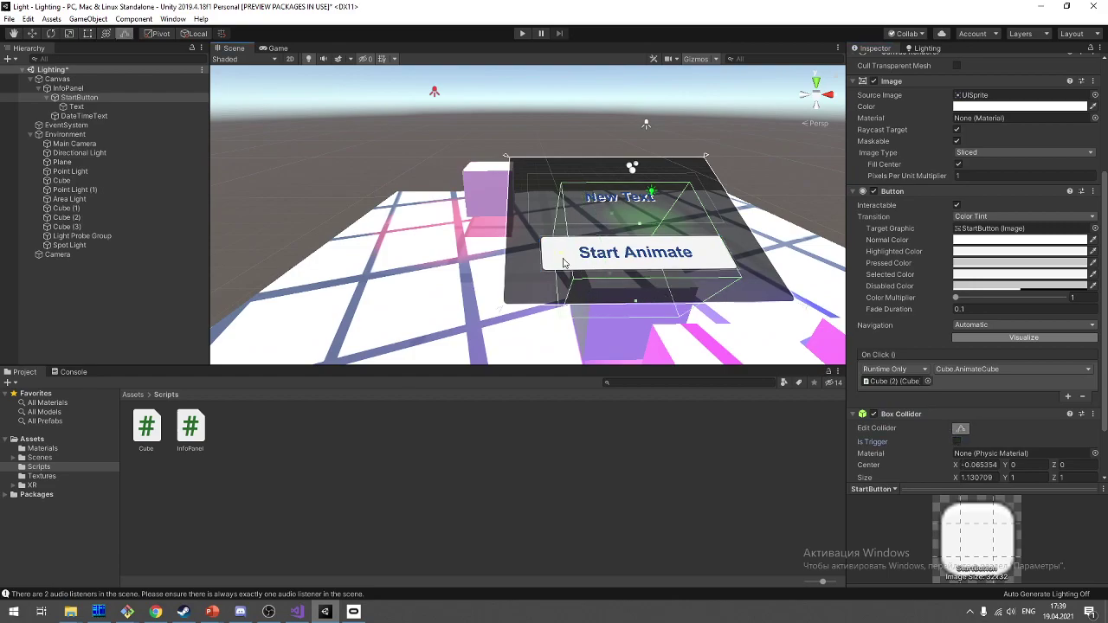
{"action": "left_click", "coordinate": [833, 95]}
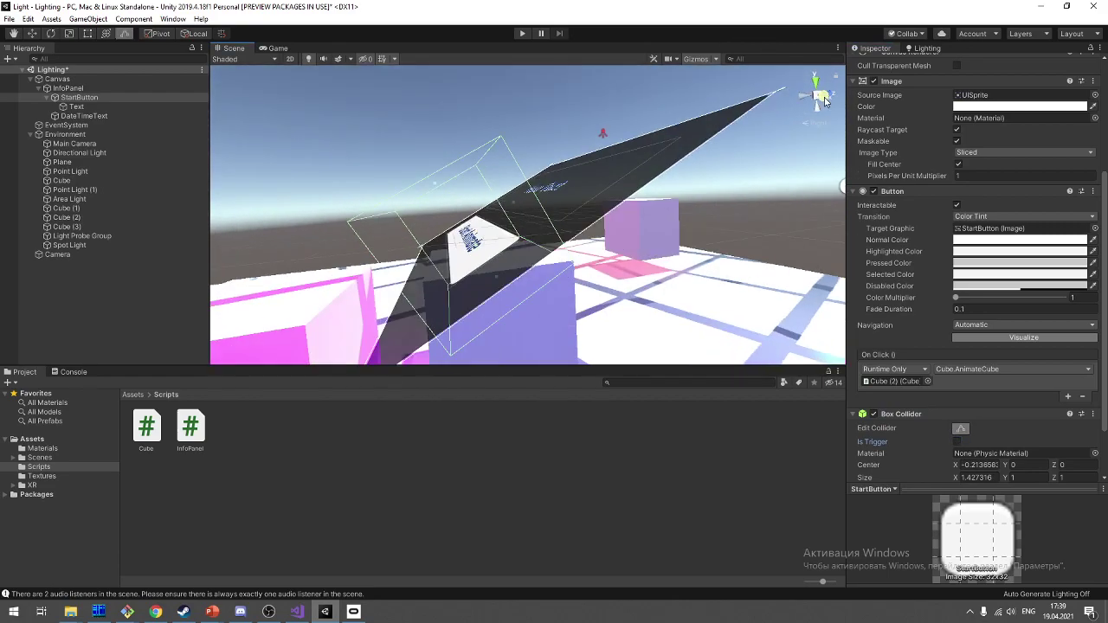
{"action": "left_click", "coordinate": [814, 81]}
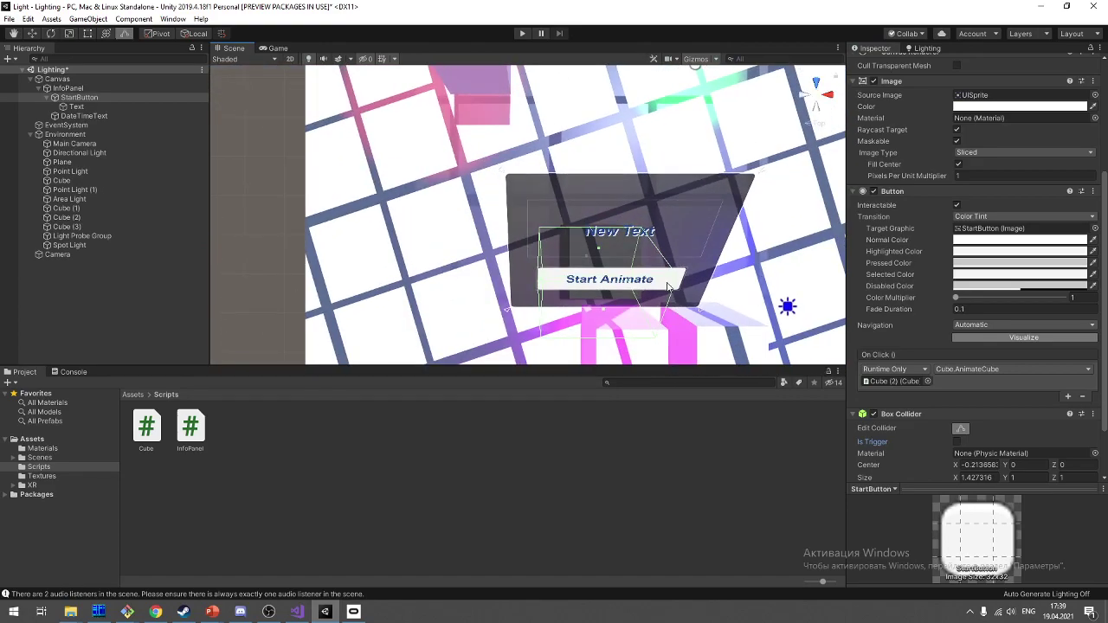
{"action": "scroll", "coordinate": [585, 165], "scroll_direction": "up", "scroll_amount": 5}
{"action": "mouse_move", "coordinate": [584, 165]}
{"action": "left_mouse_down", "text": "alt"}
{"action": "mouse_move", "coordinate": [643, 235]}
{"action": "mouse_move", "coordinate": [554, 174]}
{"action": "mouse_move", "coordinate": [593, 172]}
{"action": "mouse_move", "coordinate": [577, 267]}
{"action": "left_mouse_up", "text": "alt"}
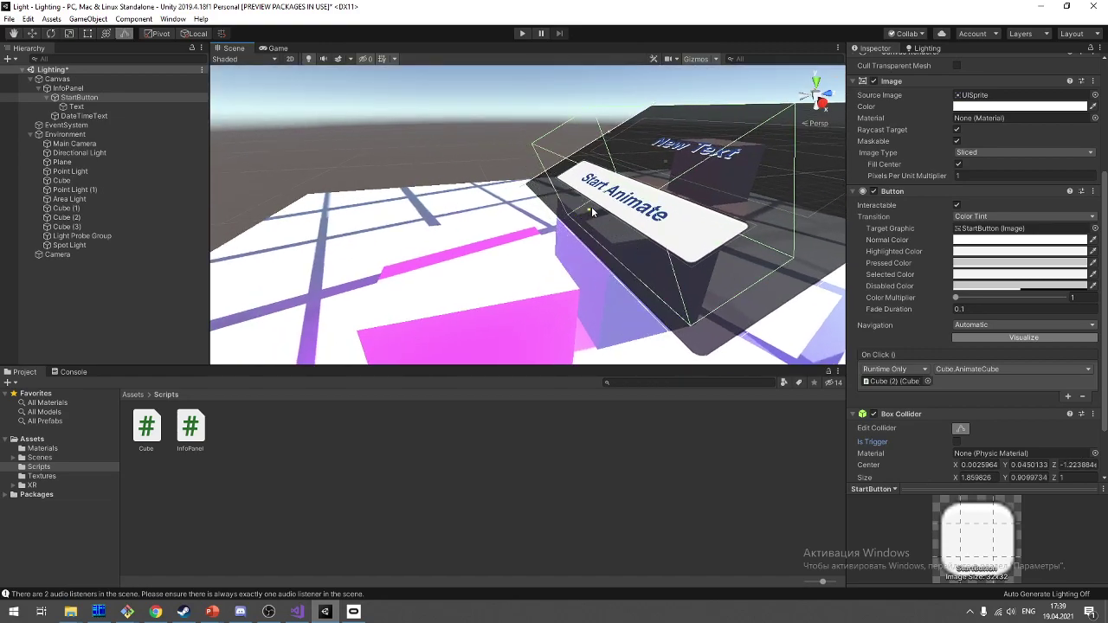
{"action": "left_click_drag", "start_coordinate": [567, 222], "coordinate": [597, 204]}
{"action": "left_click_drag", "start_coordinate": [647, 145], "coordinate": [686, 297], "text": "alt"}
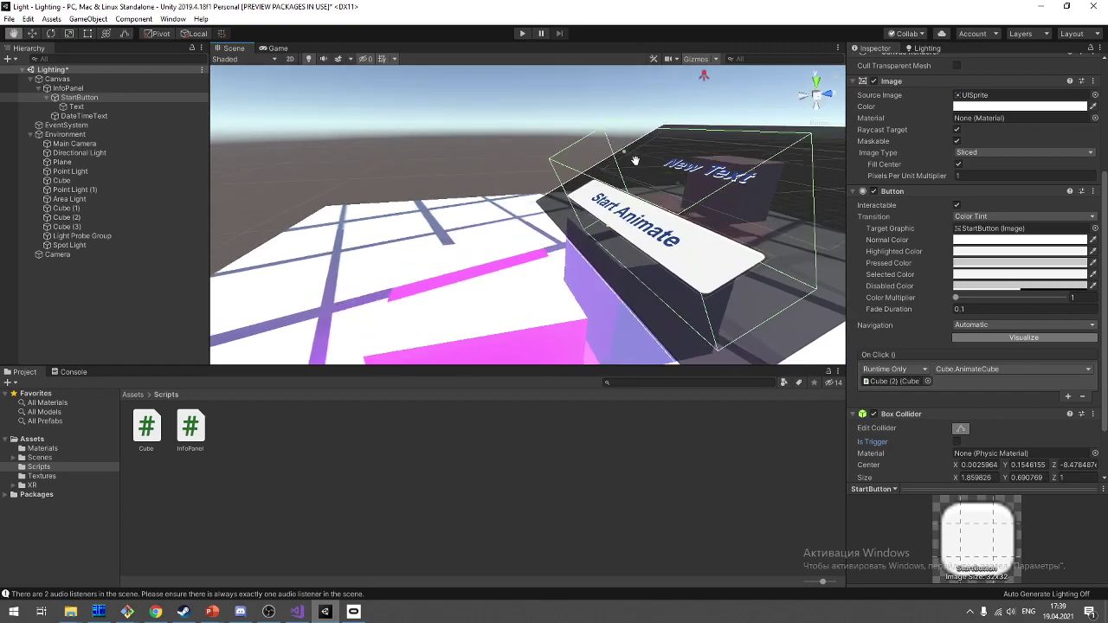
Step: Reselect StartButton and orbit the Scene view to face the button
{"action": "left_click", "coordinate": [682, 290]}
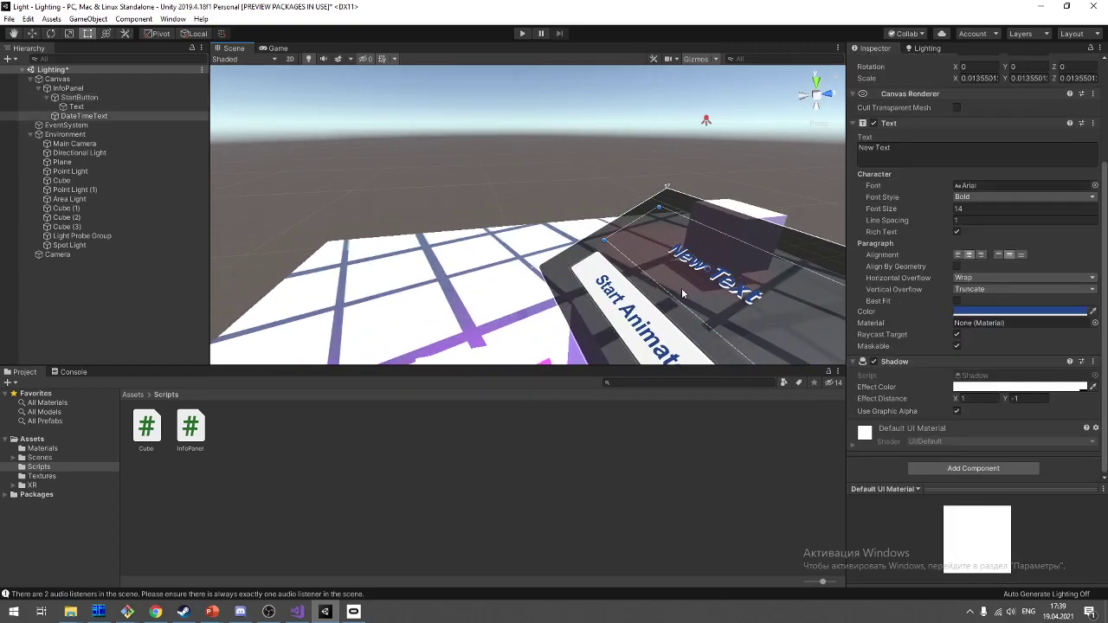
{"action": "left_click", "coordinate": [637, 337]}
{"action": "mouse_move", "coordinate": [638, 337]}
{"action": "left_mouse_down", "text": "alt"}
{"action": "mouse_move", "coordinate": [1039, 283]}
{"action": "mouse_move", "coordinate": [734, 250]}
{"action": "left_mouse_up", "text": "alt"}
{"action": "left_click_drag", "start_coordinate": [541, 248], "coordinate": [583, 284], "text": "alt"}
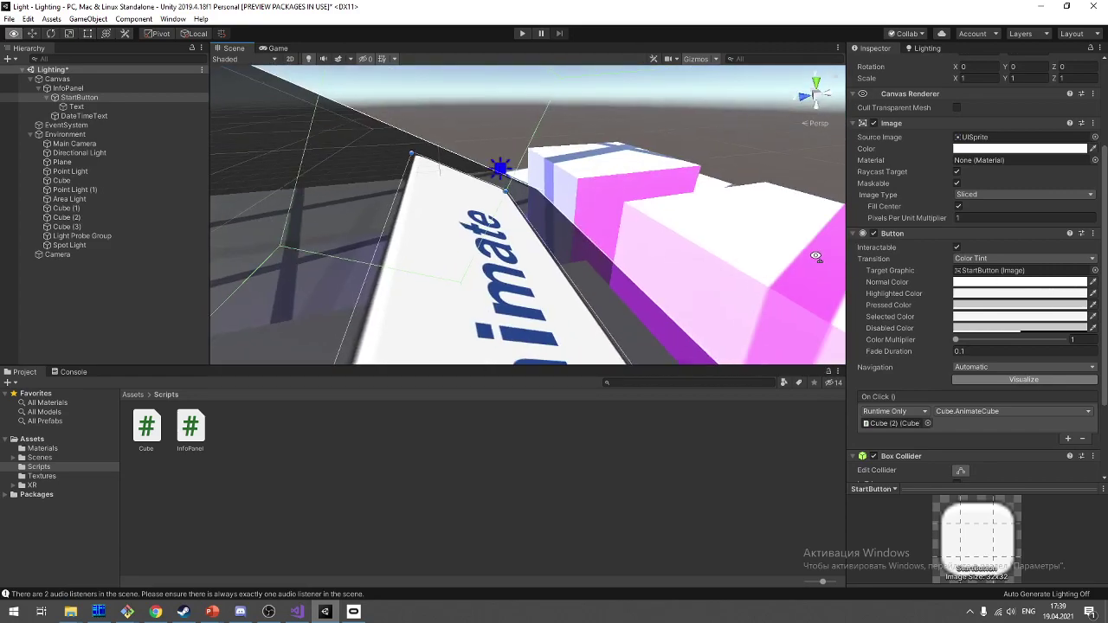
{"action": "left_click_drag", "start_coordinate": [518, 245], "coordinate": [733, 57], "text": "alt"}
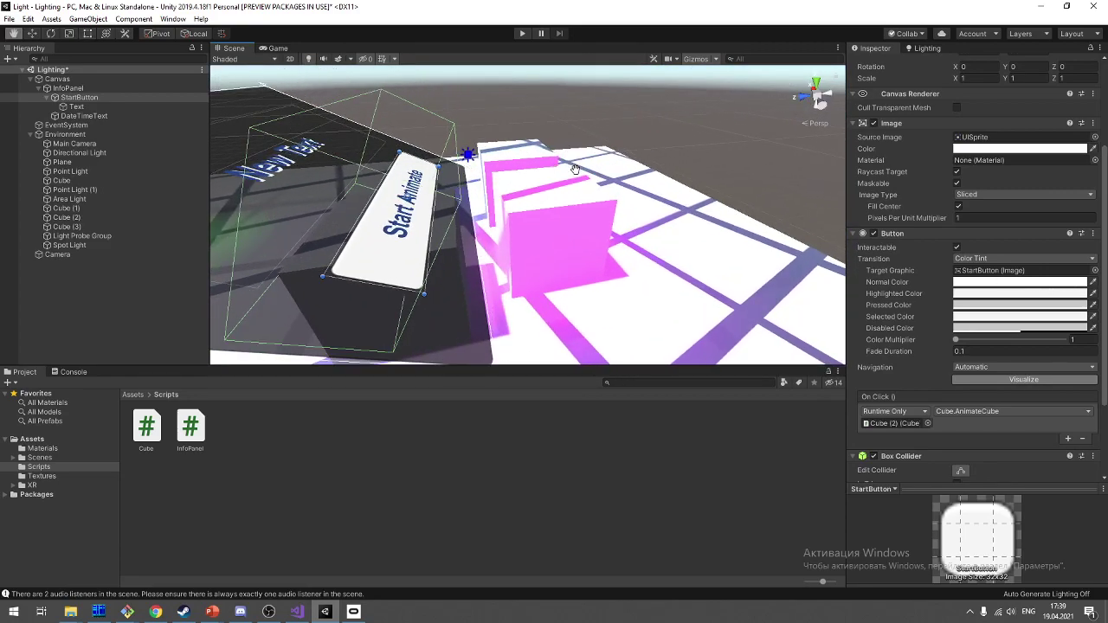
{"action": "left_click", "coordinate": [828, 101]}
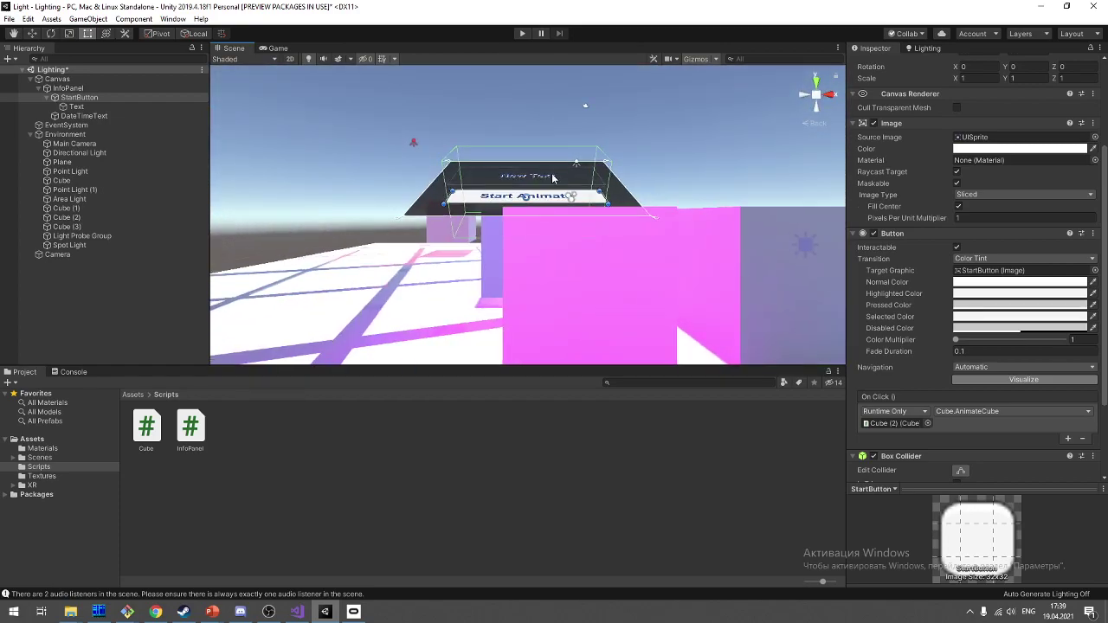
{"action": "mouse_move", "coordinate": [780, 189]}
{"action": "left_mouse_down", "text": "alt"}
{"action": "mouse_move", "coordinate": [535, 274]}
{"action": "mouse_move", "coordinate": [560, 250]}
{"action": "left_mouse_up", "text": "alt"}
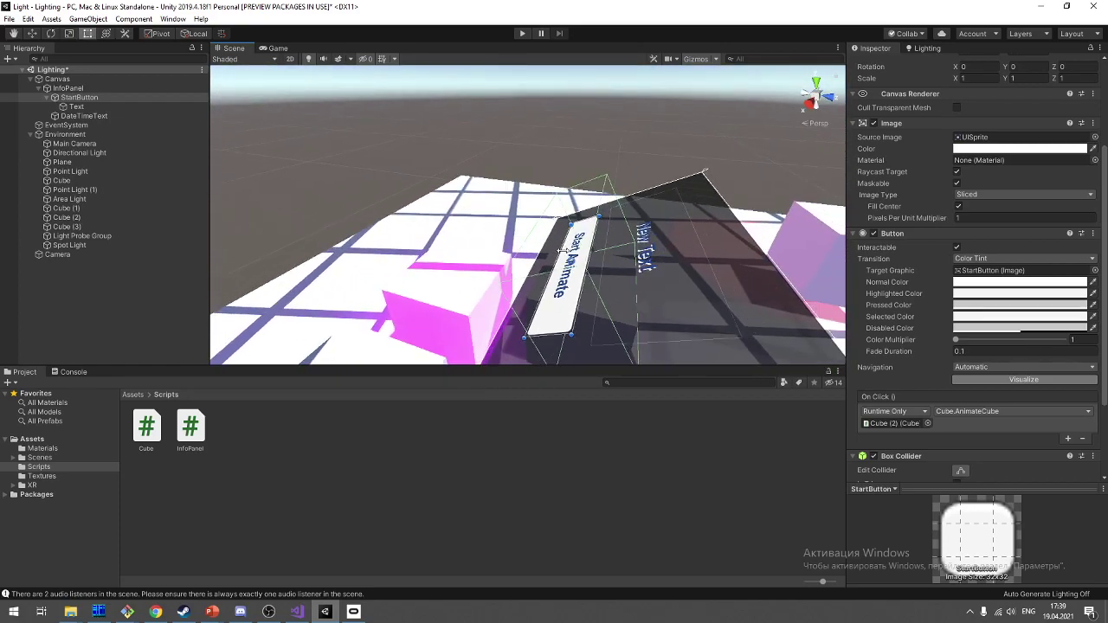
Step: Pull the collider's top edge down to the button's outline, then reselect StartButton
{"action": "left_click", "coordinate": [953, 471]}
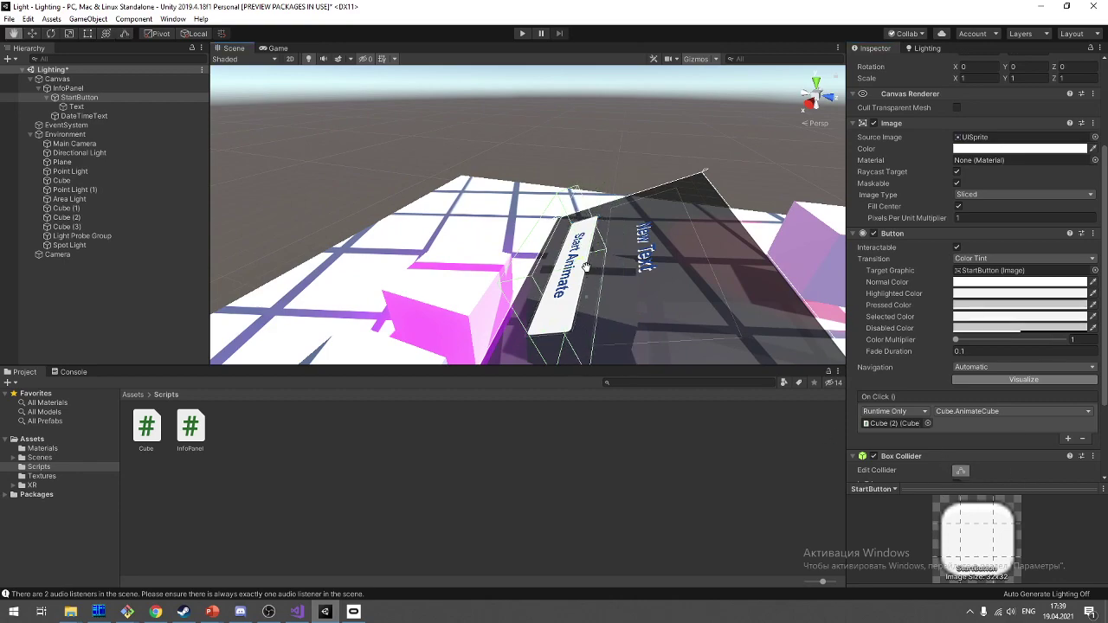
{"action": "mouse_move", "coordinate": [624, 254]}
{"action": "middle_mouse_down"}
{"action": "mouse_move", "coordinate": [657, 265]}
{"action": "mouse_move", "coordinate": [668, 254]}
{"action": "middle_mouse_up"}
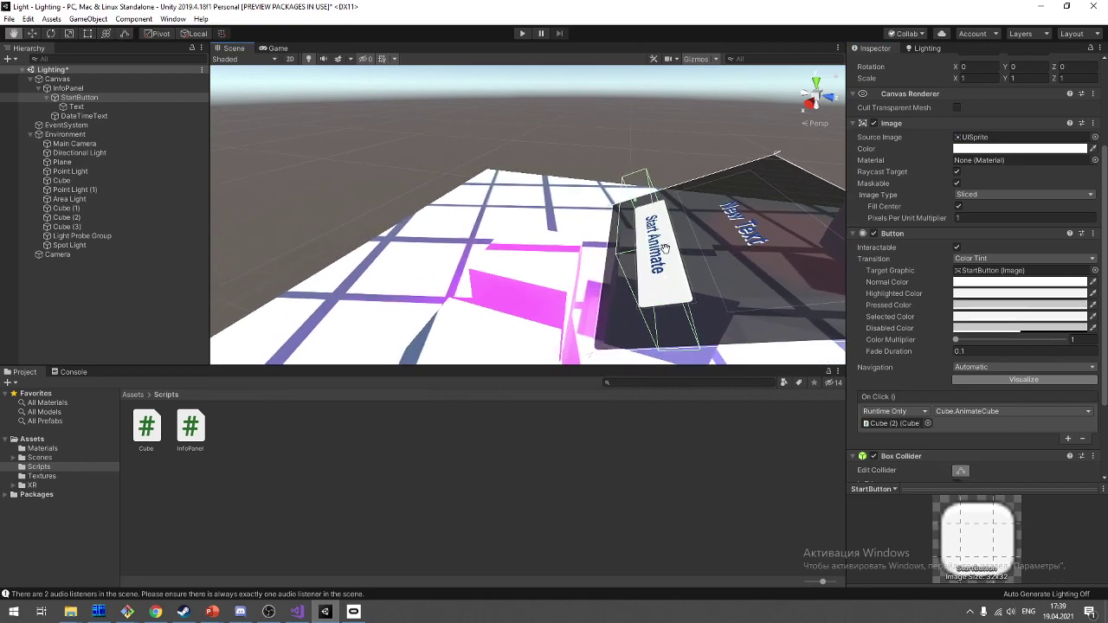
{"action": "left_click", "coordinate": [807, 101]}
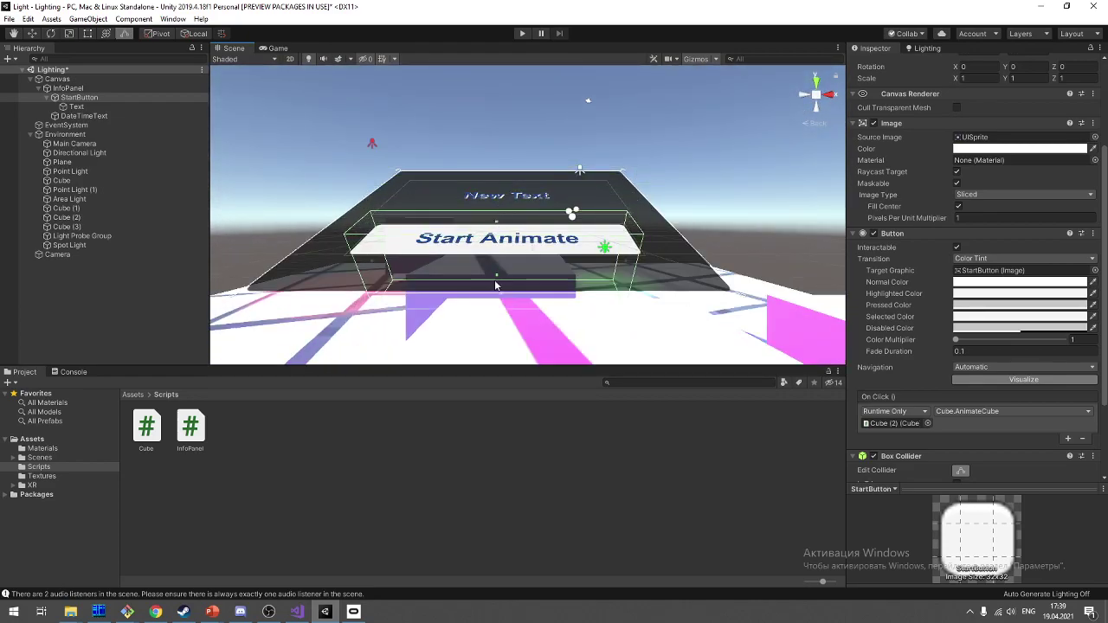
{"action": "mouse_move", "coordinate": [495, 285]}
{"action": "left_mouse_down", "text": "alt"}
{"action": "mouse_move", "coordinate": [450, 274]}
{"action": "mouse_move", "coordinate": [437, 296]}
{"action": "left_mouse_up", "text": "alt"}
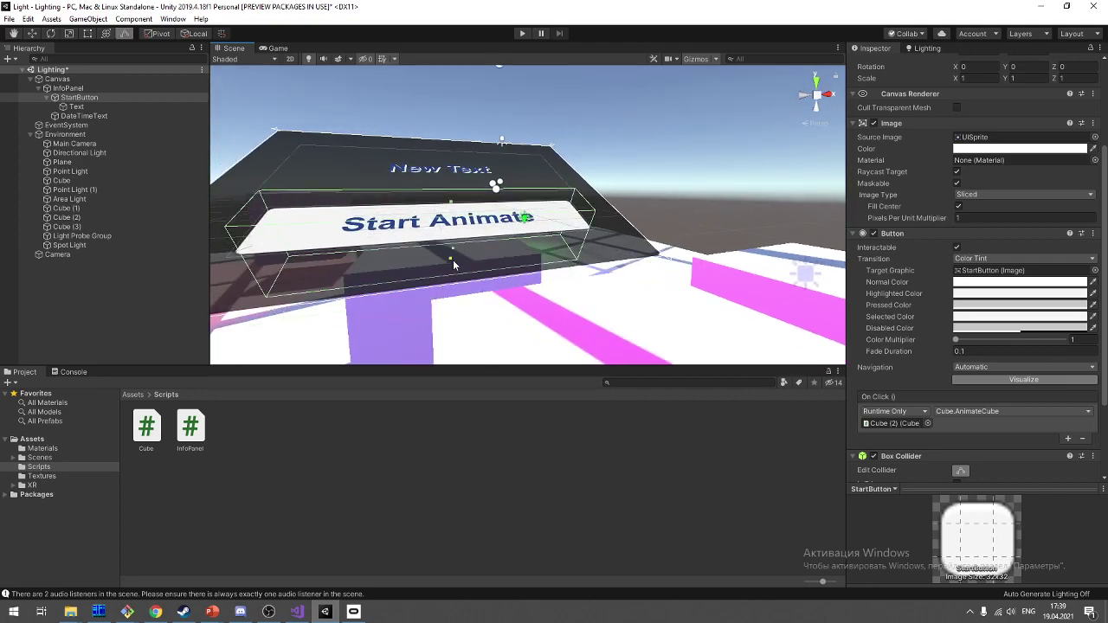
{"action": "left_click_drag", "start_coordinate": [558, 136], "coordinate": [802, 164], "text": "alt"}
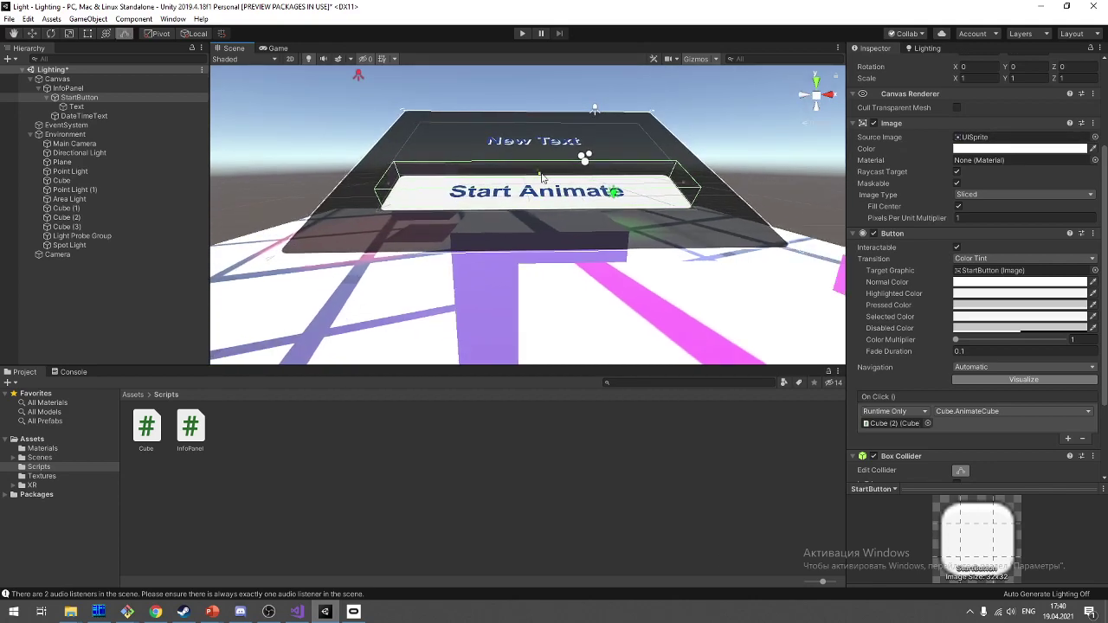
{"action": "left_click_drag", "start_coordinate": [540, 177], "coordinate": [606, 106]}
{"action": "left_click", "coordinate": [574, 161]}
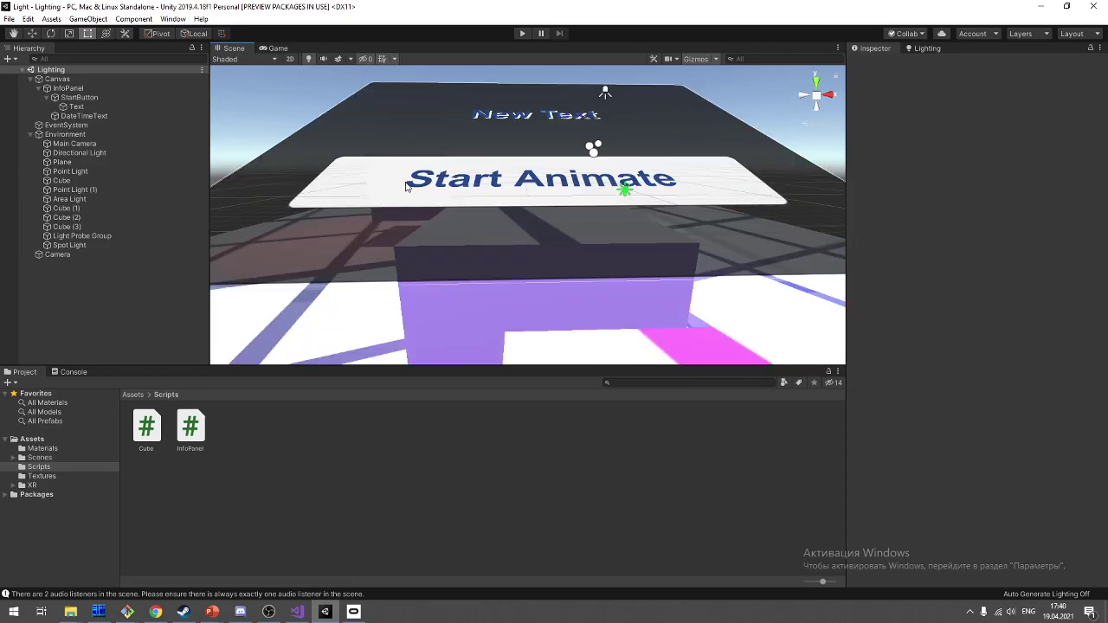
{"action": "left_click", "coordinate": [407, 186]}
{"action": "mouse_move", "coordinate": [407, 186]}
{"action": "left_mouse_down", "text": "alt"}
{"action": "mouse_move", "coordinate": [577, 141]}
{"action": "mouse_move", "coordinate": [554, 216]}
{"action": "mouse_move", "coordinate": [594, 360]}
{"action": "left_mouse_up", "text": "alt"}
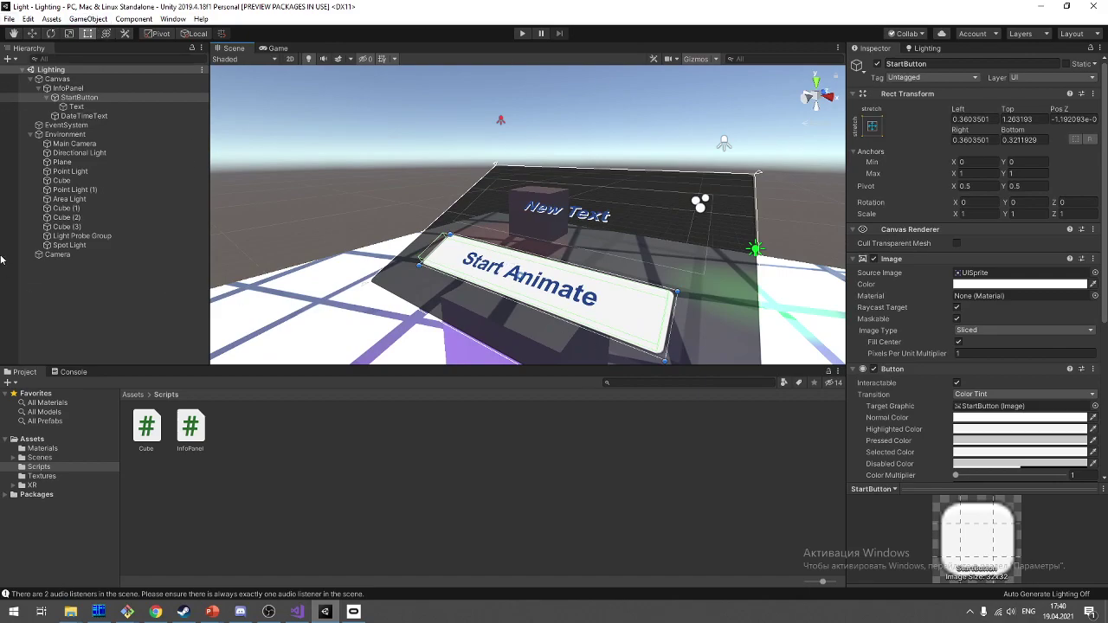
Step: Duplicate InfoPanel into an InfoPanel (1) copy, keeping its default name
{"action": "left_click", "coordinate": [69, 88]}
{"action": "right_click", "coordinate": [90, 90]}
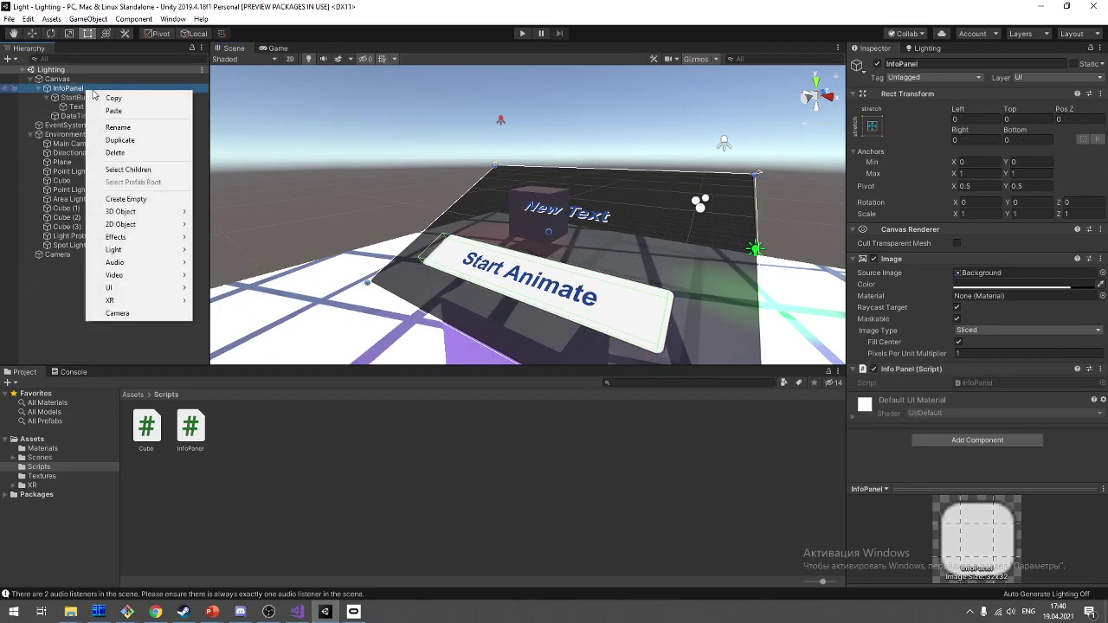
{"action": "left_click", "coordinate": [120, 140]}
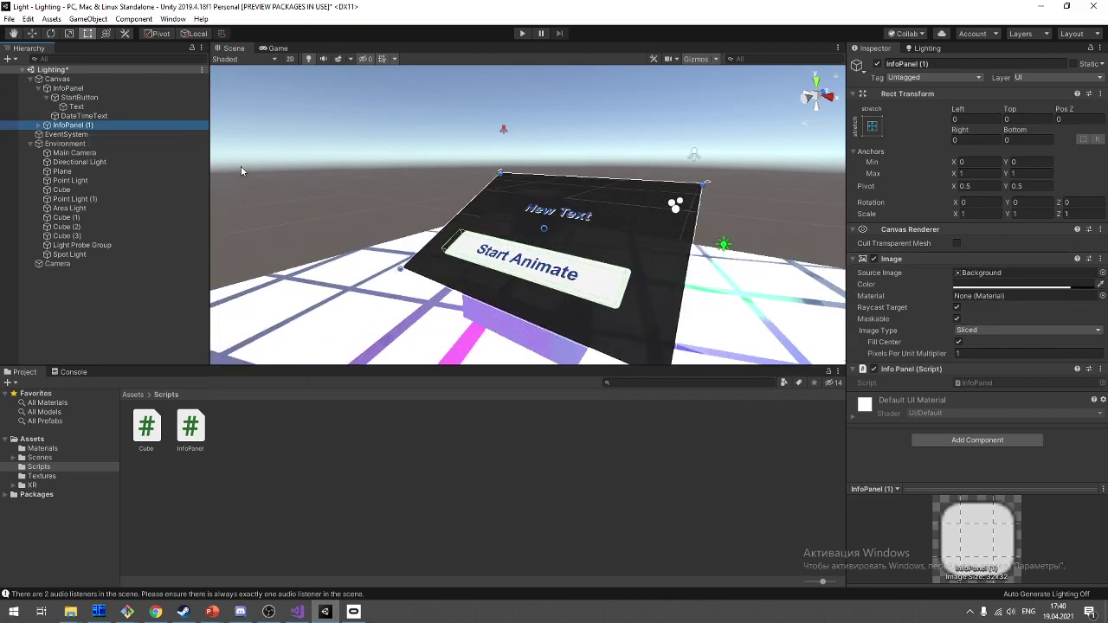
{"action": "left_click", "coordinate": [63, 126]}
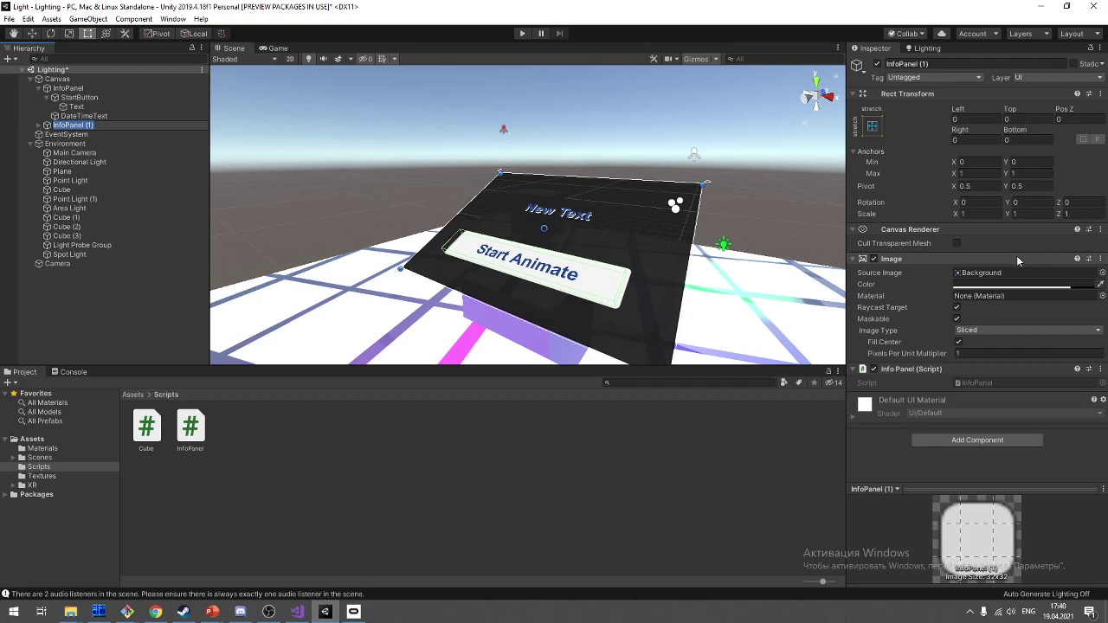
{"action": "left_click", "coordinate": [41, 127]}
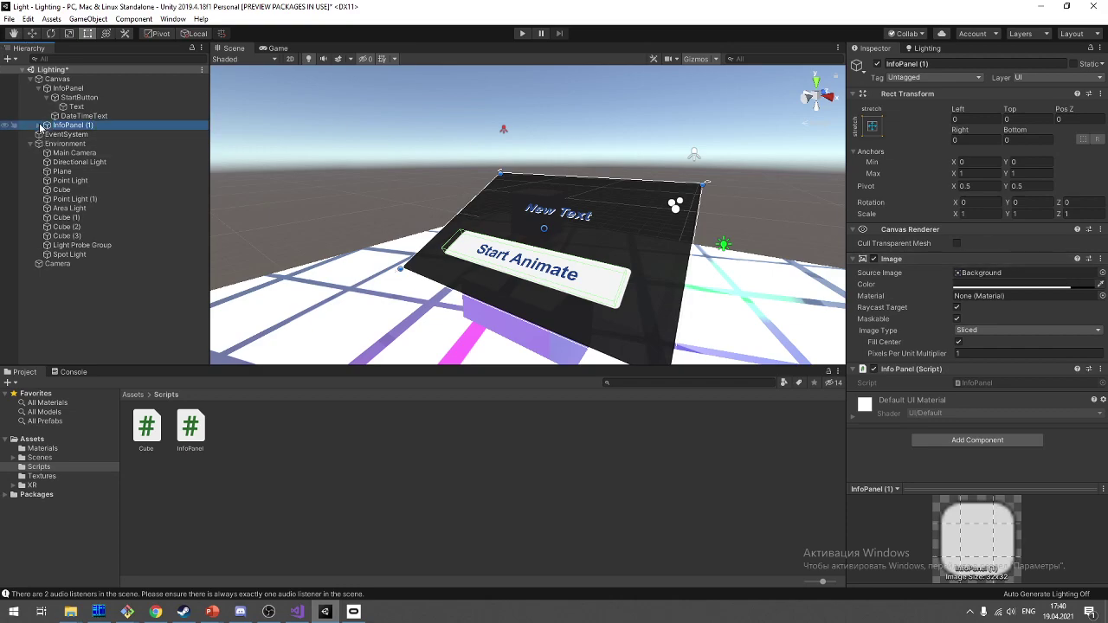
Step: Delete the InfoPanel (1) copy and bring up the Canvas context menu
{"action": "left_click", "coordinate": [41, 127]}
{"action": "left_click", "coordinate": [79, 134]}
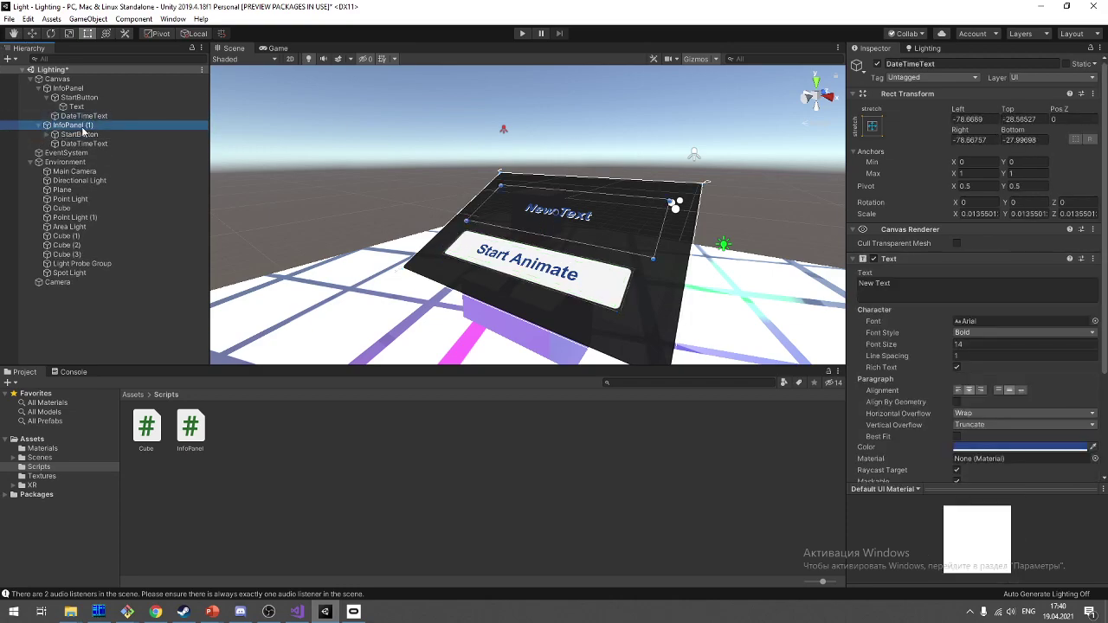
{"action": "left_click", "coordinate": [80, 126]}
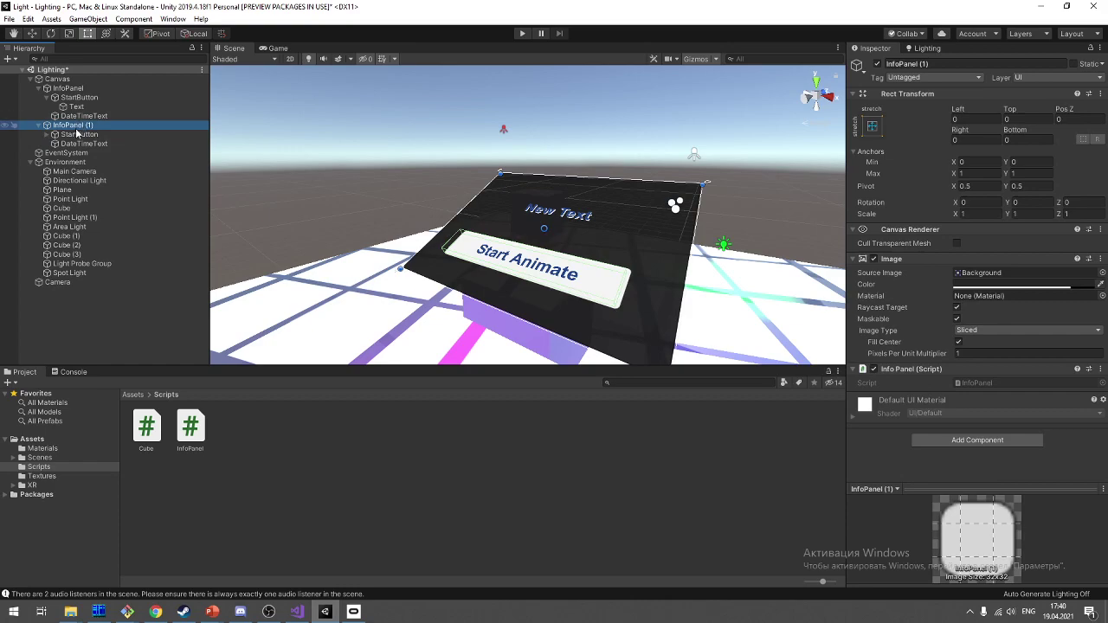
{"action": "left_click", "coordinate": [76, 132]}
{"action": "left_click", "coordinate": [66, 126]}
{"action": "key", "text": "Delete"}
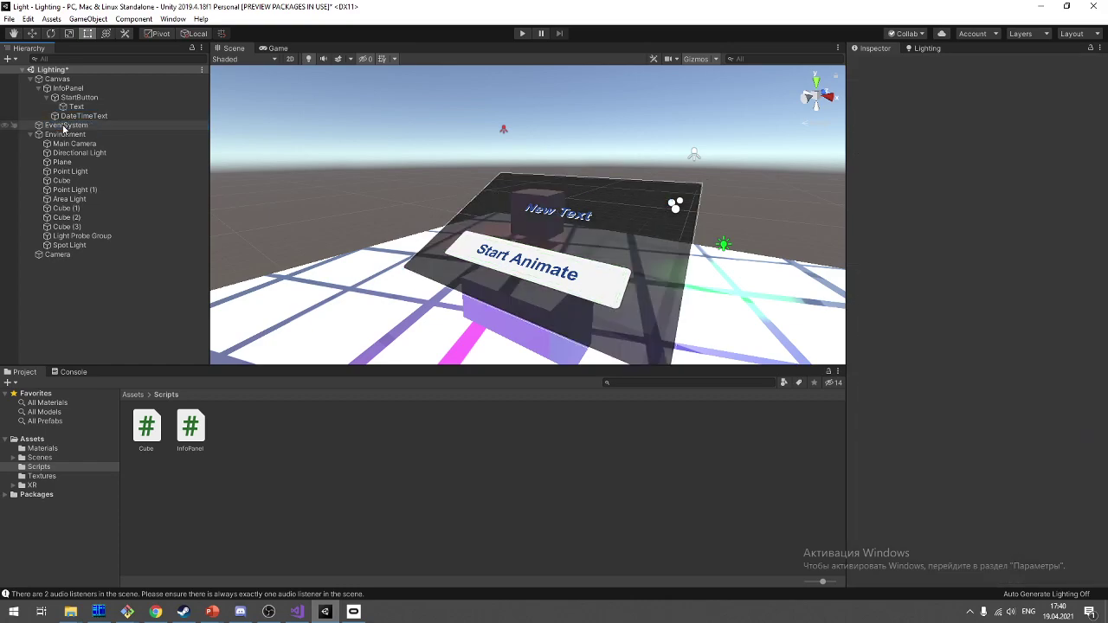
{"action": "left_click", "coordinate": [60, 78]}
{"action": "right_click", "coordinate": [77, 82]}
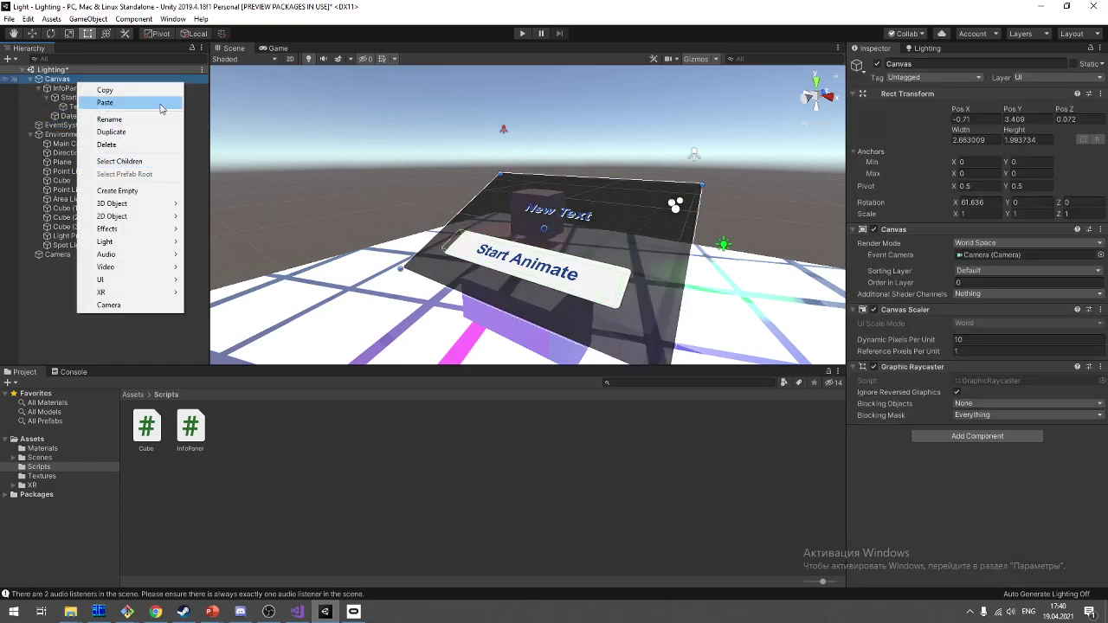
Step: Duplicate the Canvas as Canvas (1), set it to Screen Space - Overlay, and frame it in 2D
{"action": "left_click", "coordinate": [75, 80]}
{"action": "key", "text": "ctrl+d"}
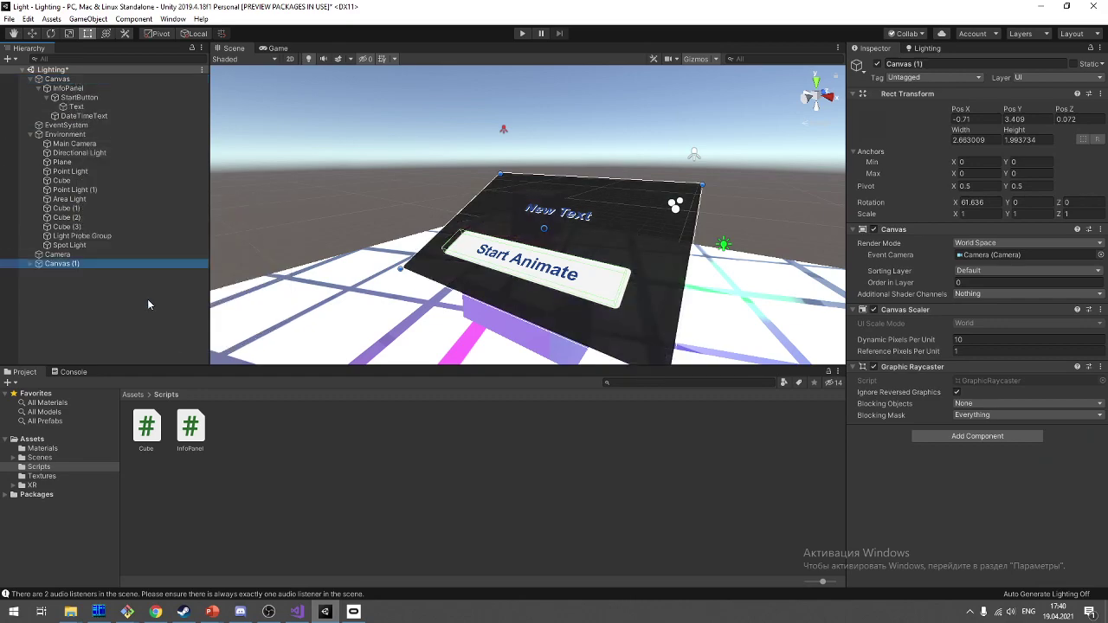
{"action": "left_click", "coordinate": [1018, 243]}
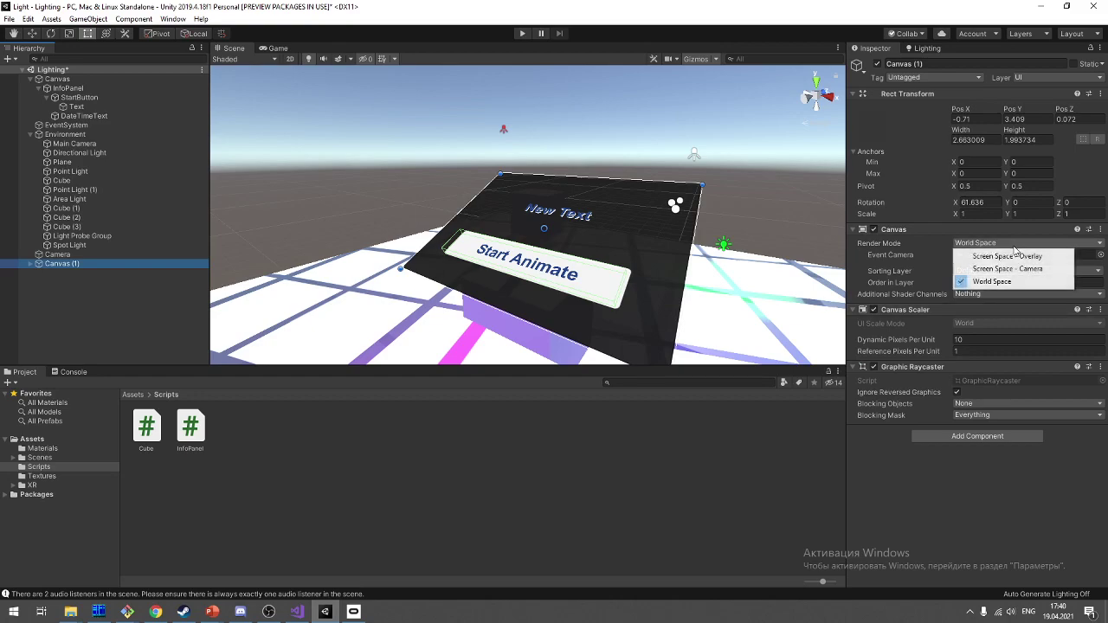
{"action": "left_click", "coordinate": [1008, 256]}
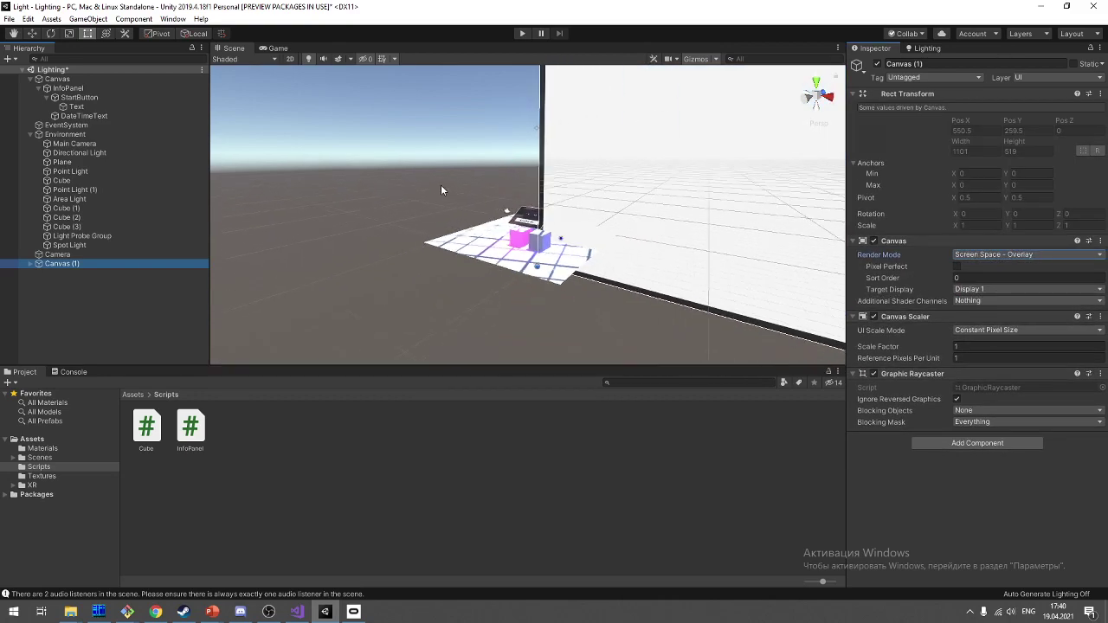
{"action": "left_click", "coordinate": [289, 59]}
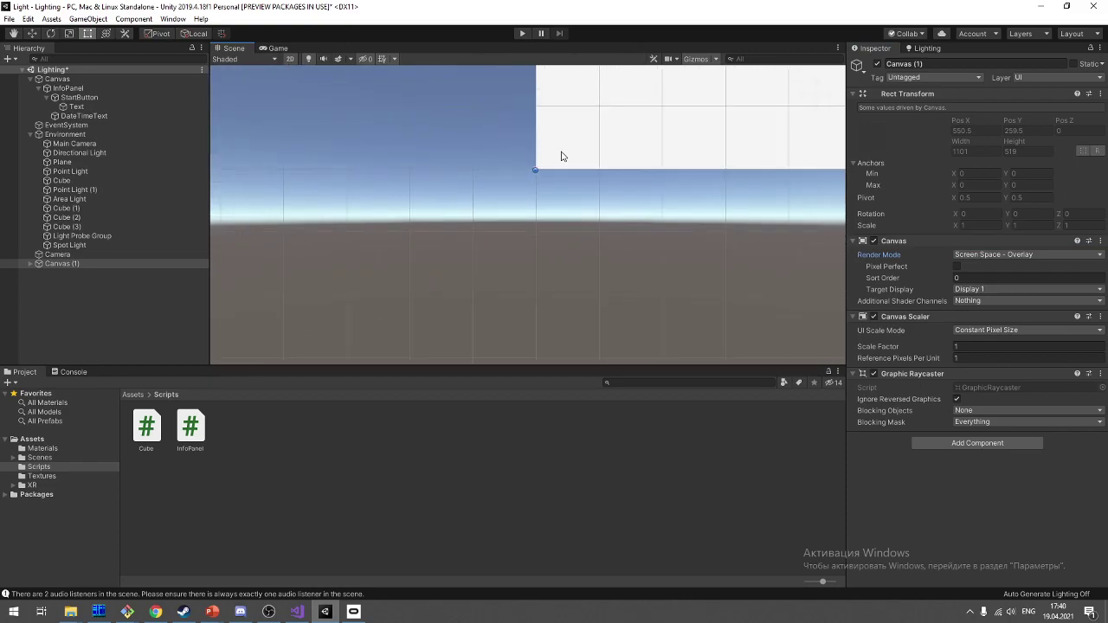
{"action": "double_click", "coordinate": [181, 264]}
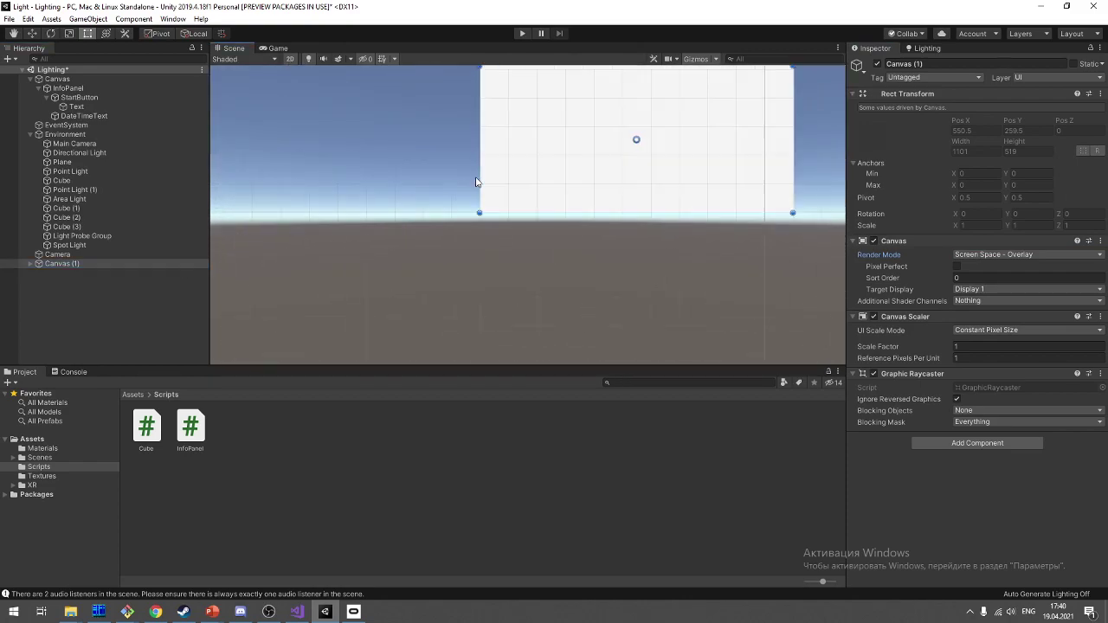
Step: Select Canvas (1)'s InfoPanel and browse its anchor presets
{"action": "left_click", "coordinate": [28, 267]}
{"action": "left_click", "coordinate": [52, 274]}
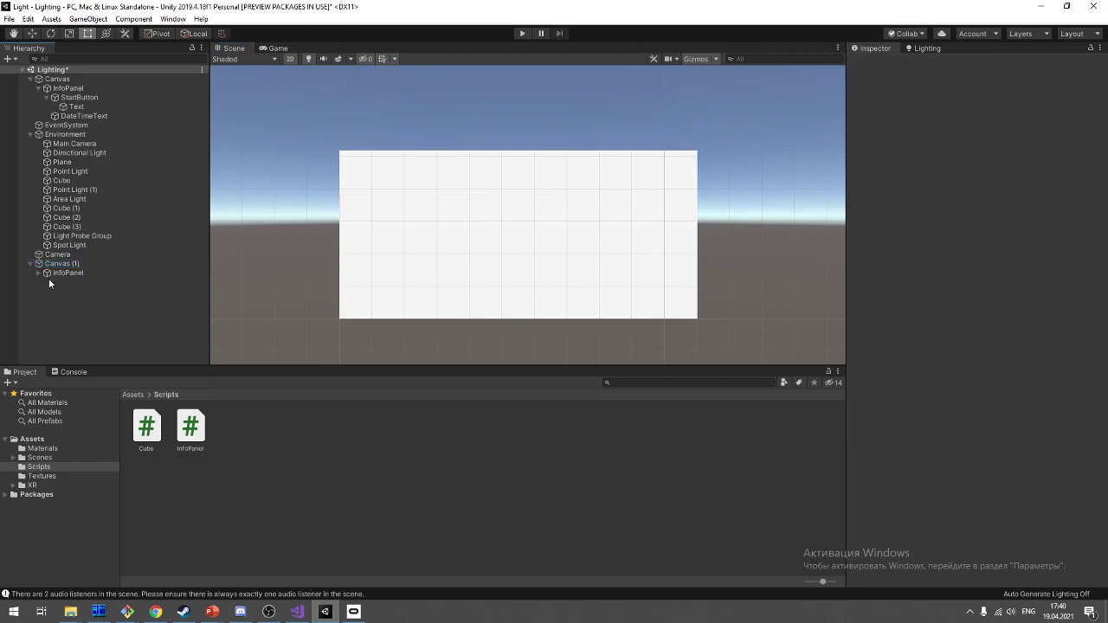
{"action": "scroll", "coordinate": [588, 256], "scroll_direction": "up", "scroll_amount": 1}
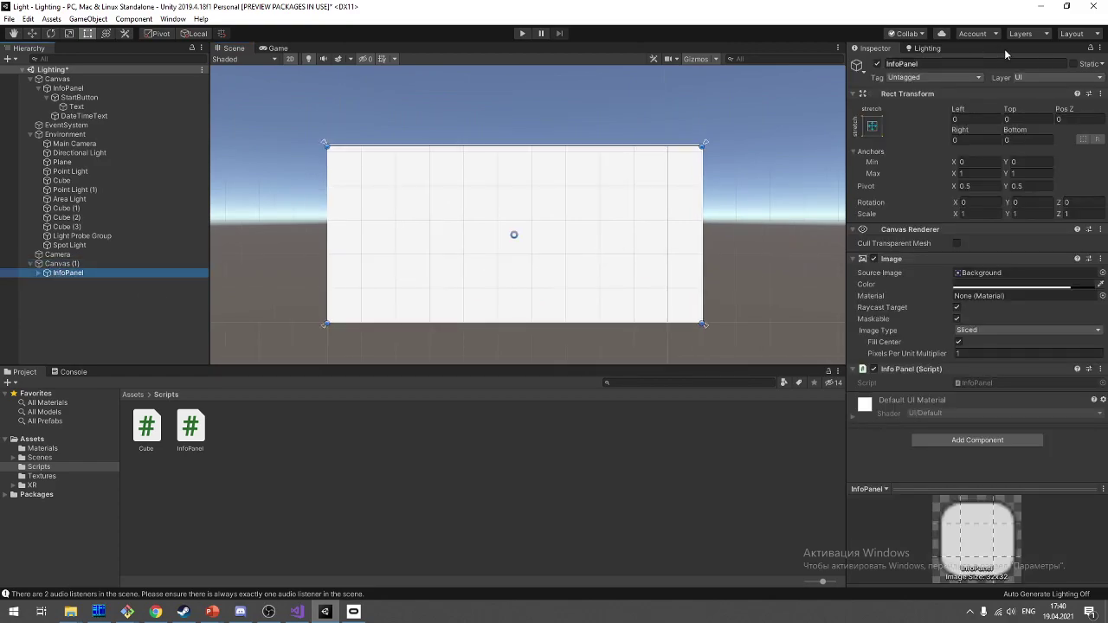
{"action": "left_click", "coordinate": [874, 128]}
{"action": "key", "text": "alt"}
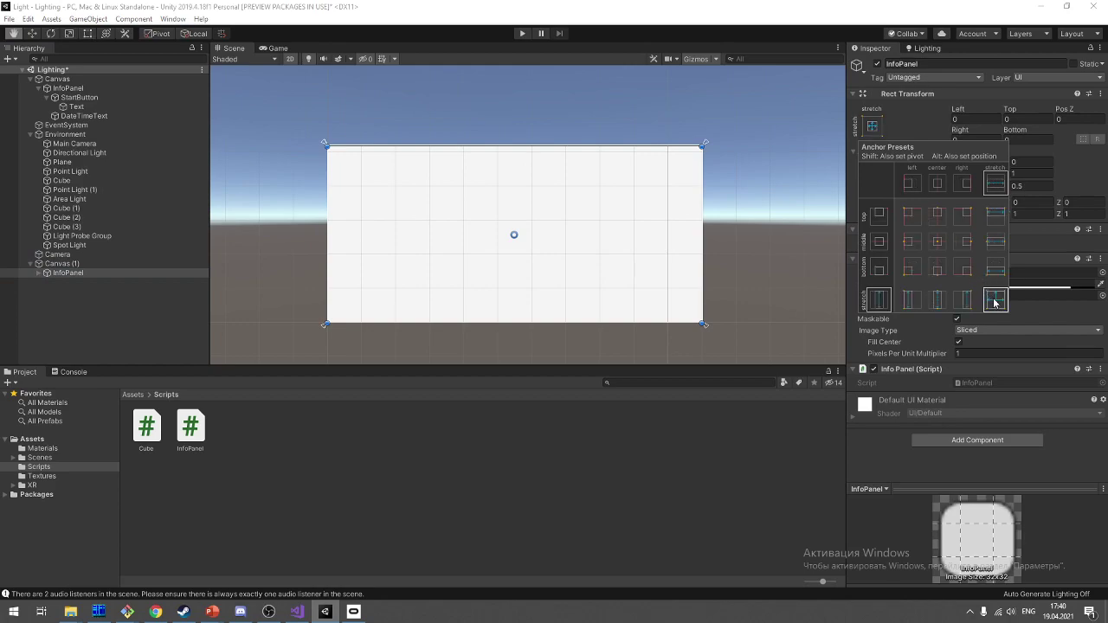
{"action": "key", "text": "shift"}
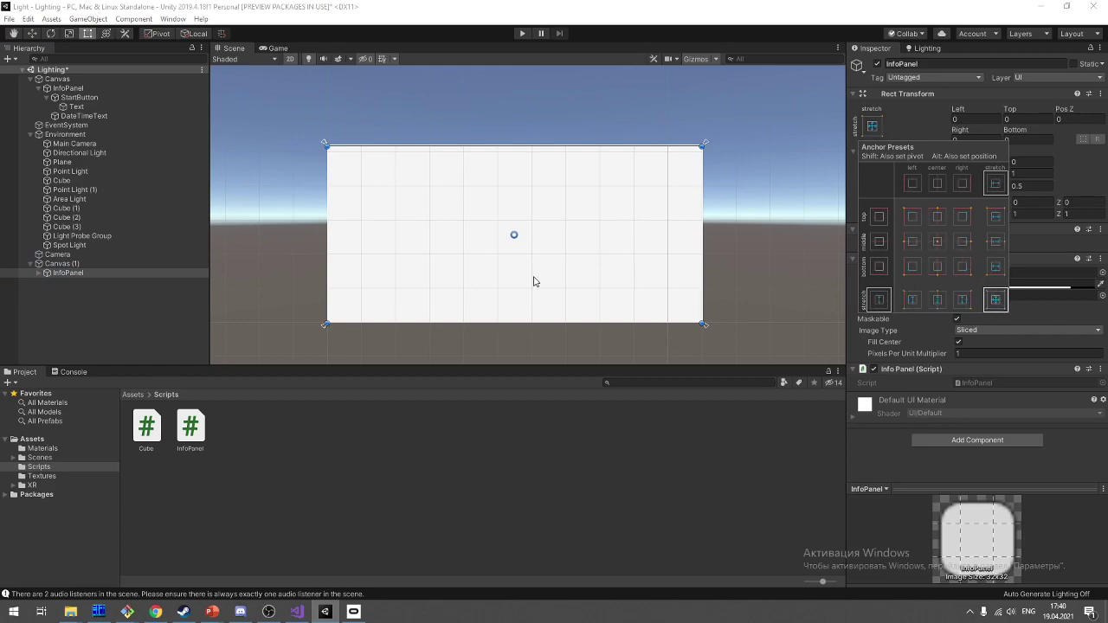
{"action": "left_click", "coordinate": [96, 274]}
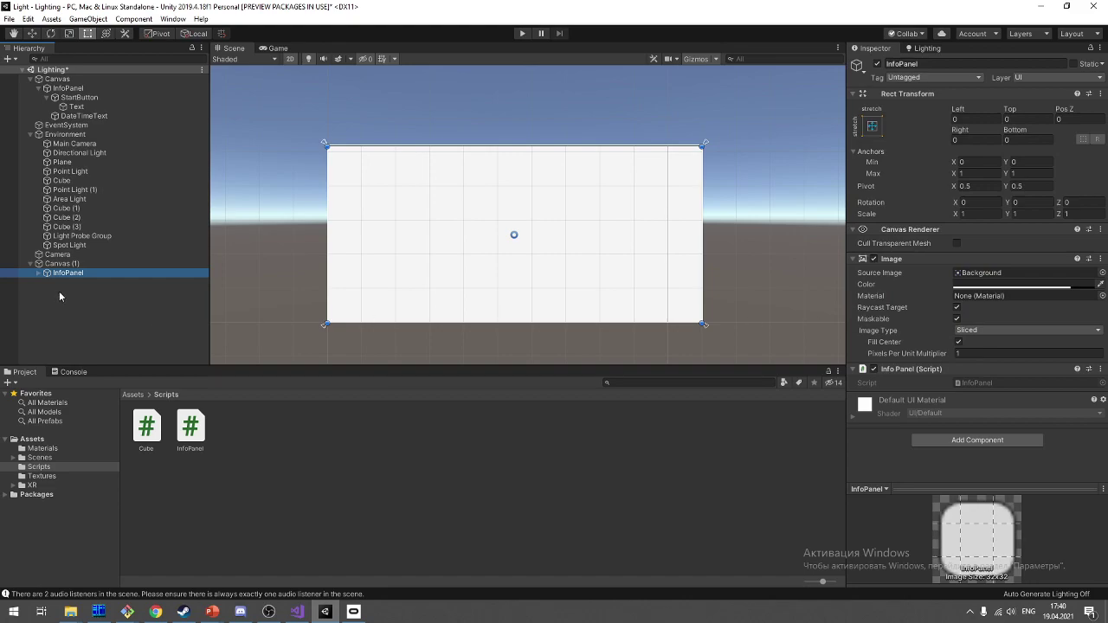
Step: Set Canvas (1)'s Reference Pixels Per Unit to 100 and Scale Factor to 5, then save
{"action": "left_click", "coordinate": [91, 263]}
{"action": "left_click", "coordinate": [997, 357]}
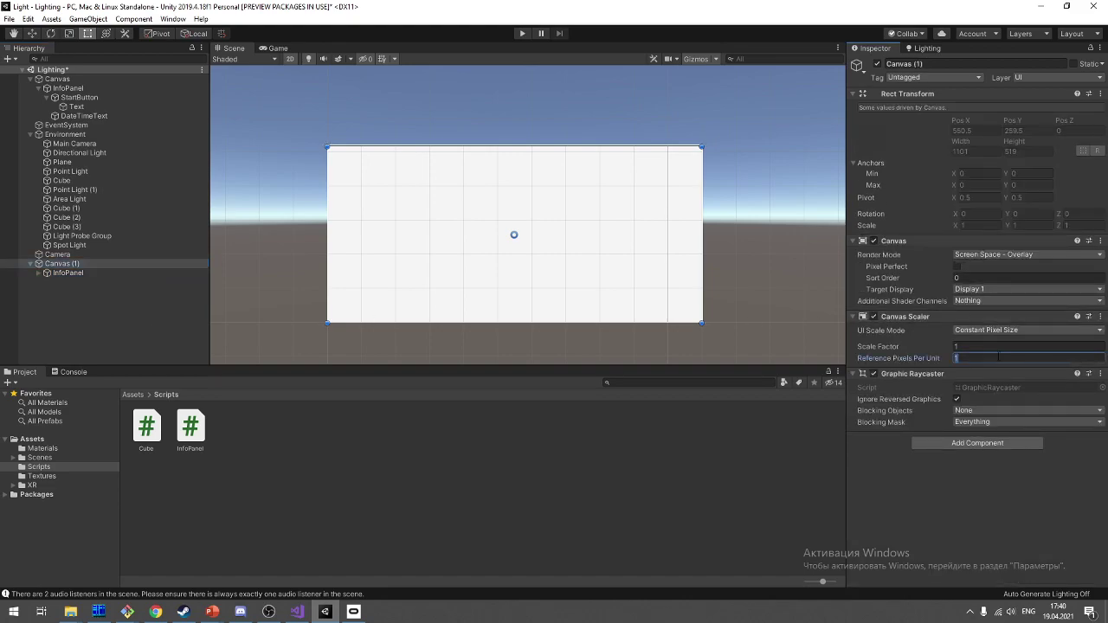
{"action": "type", "text": "100"}
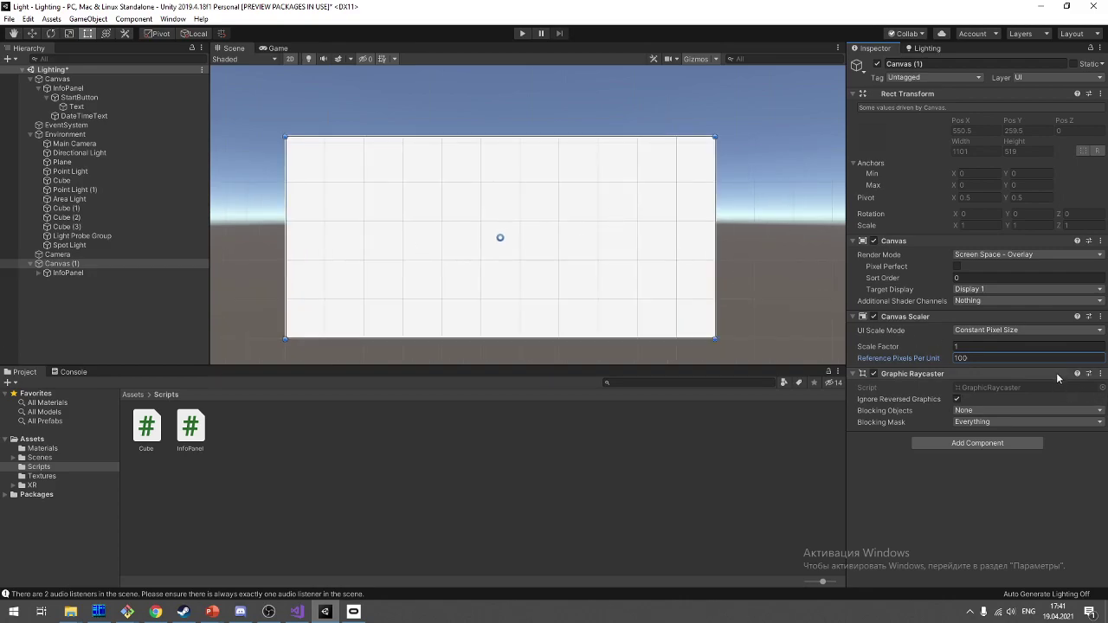
{"action": "left_click", "coordinate": [1059, 347]}
{"action": "type", "text": "10"}
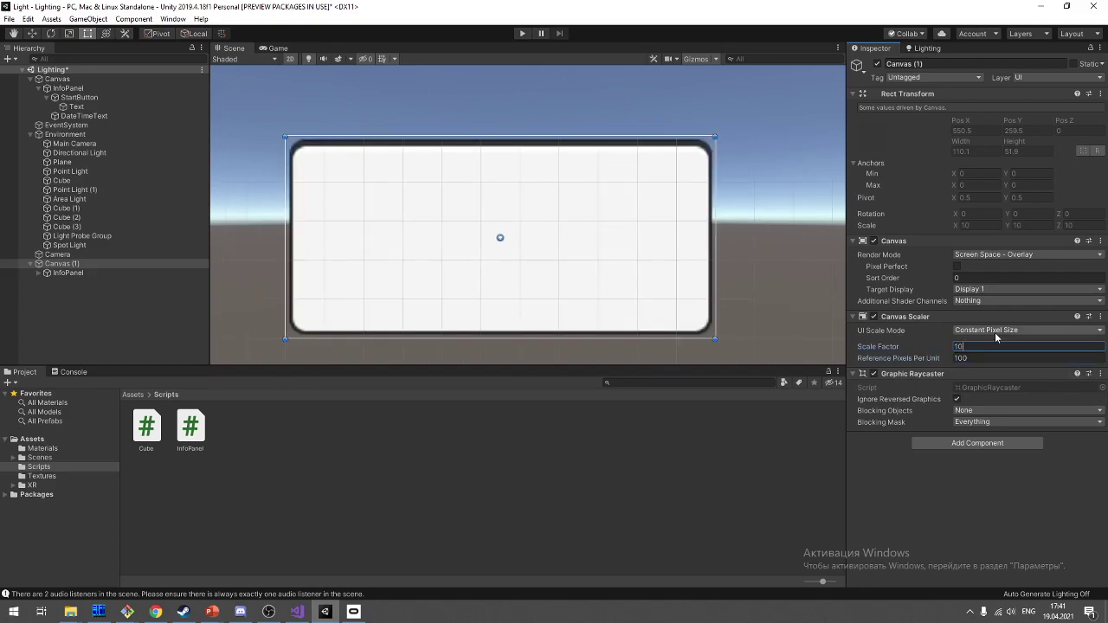
{"action": "left_click", "coordinate": [986, 358]}
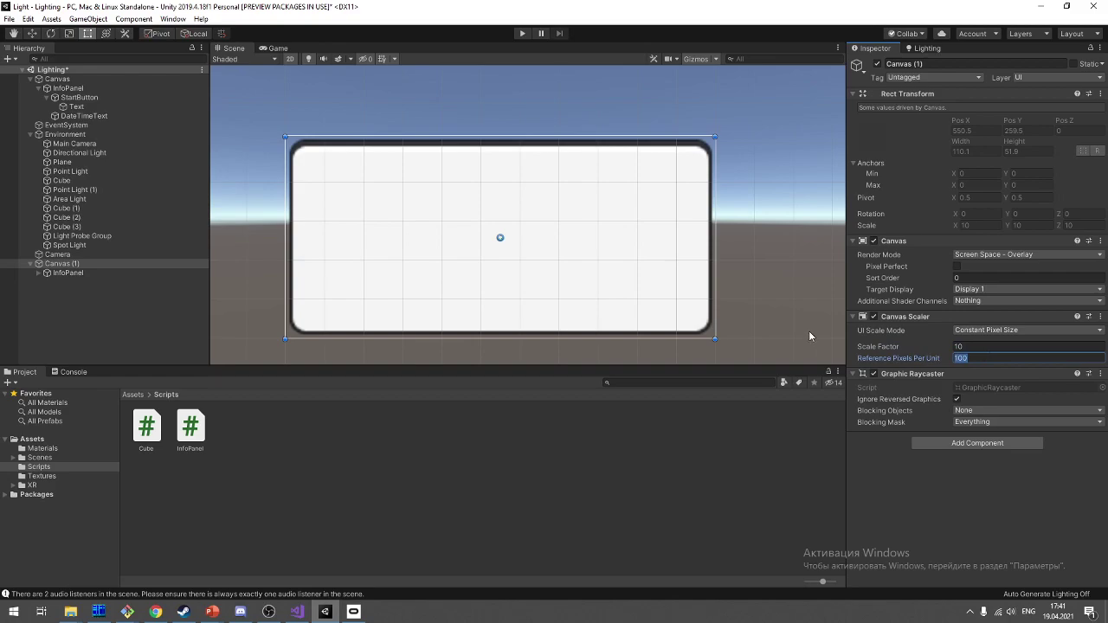
{"action": "left_click", "coordinate": [978, 347]}
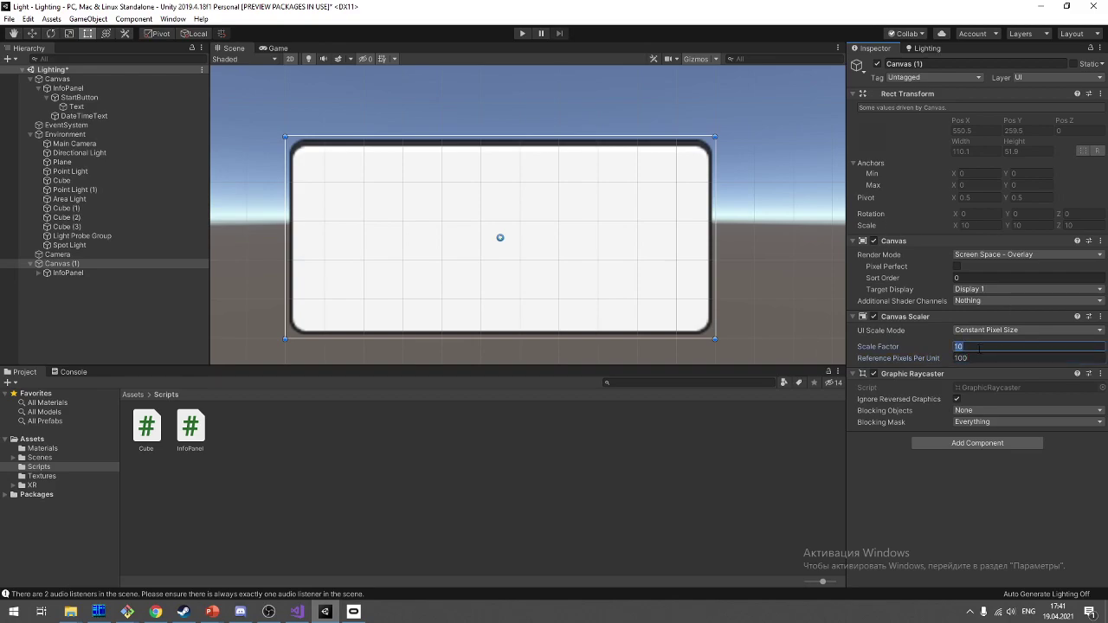
{"action": "left_click", "coordinate": [978, 358]}
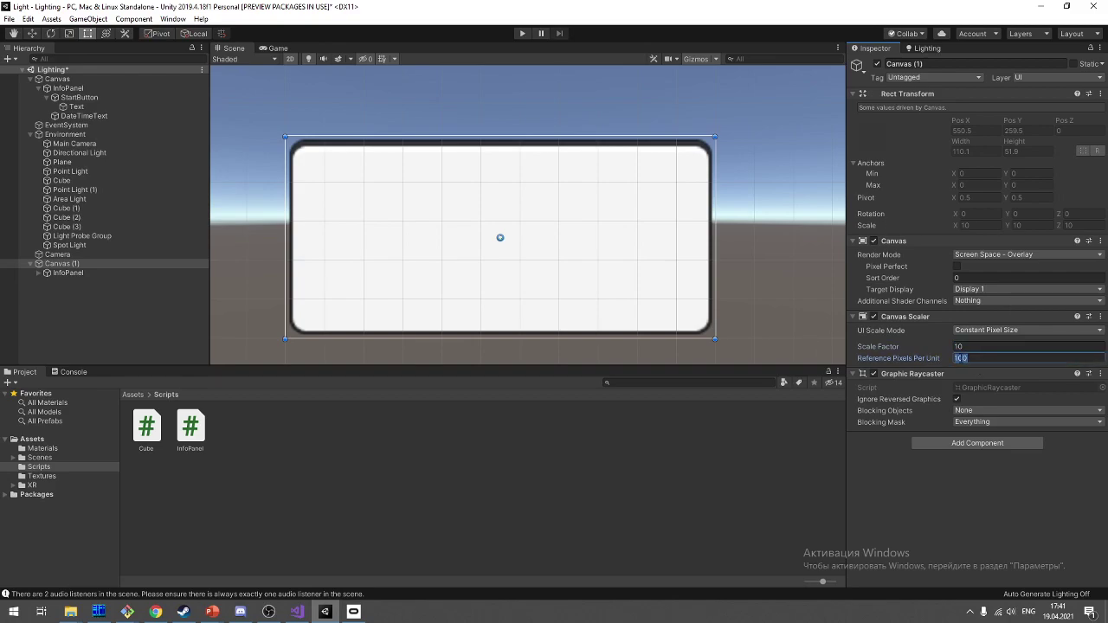
{"action": "key", "text": "BackSpace"}
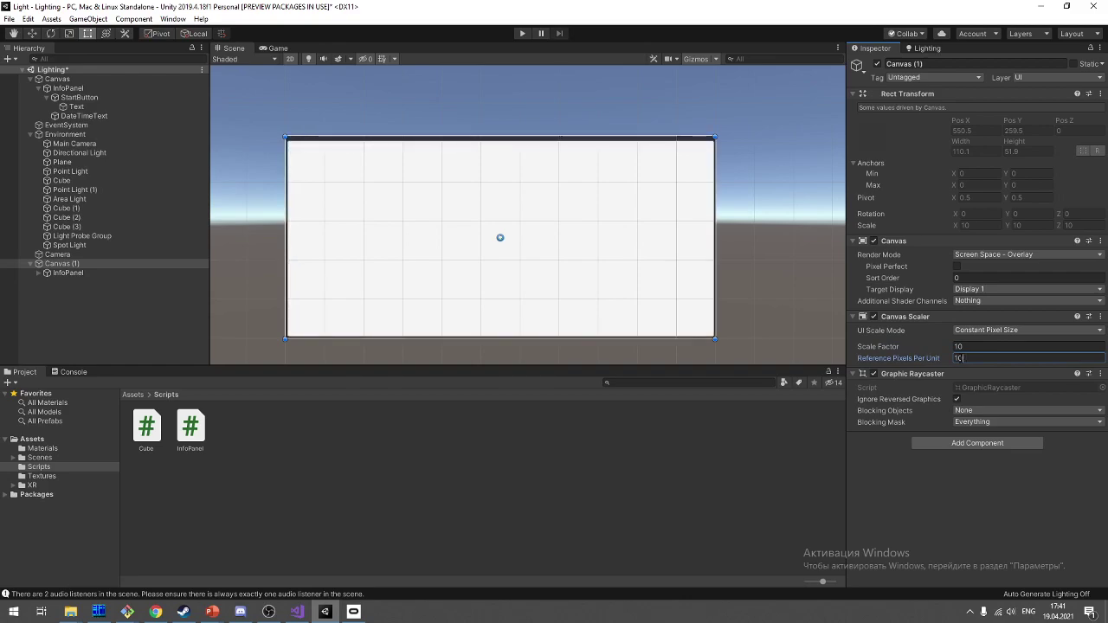
{"action": "type", "text": "0"}
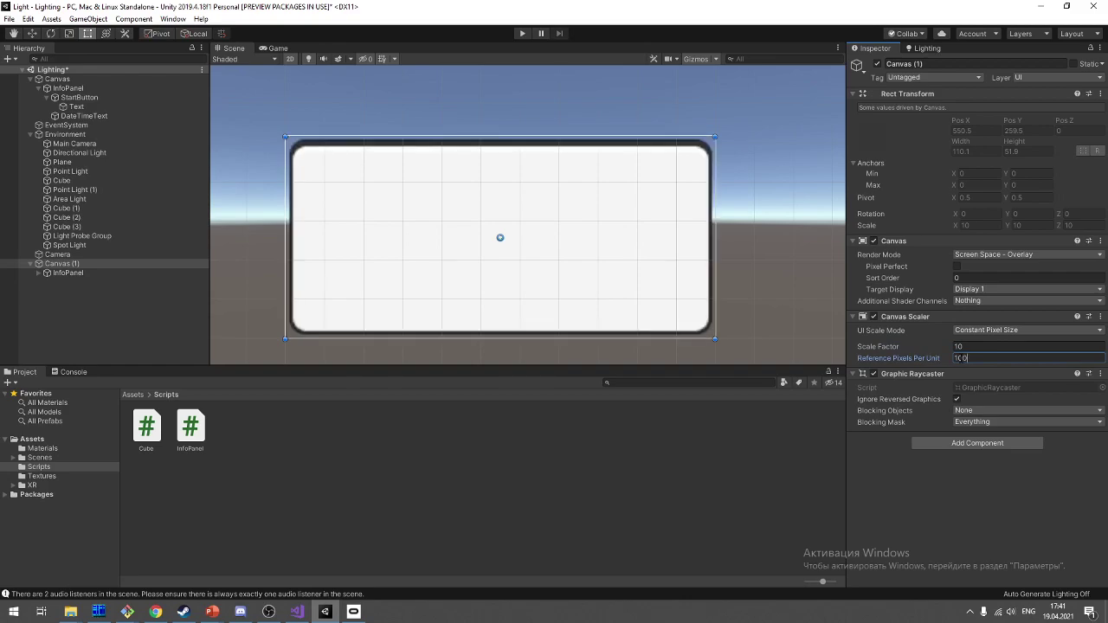
{"action": "left_click", "coordinate": [999, 346]}
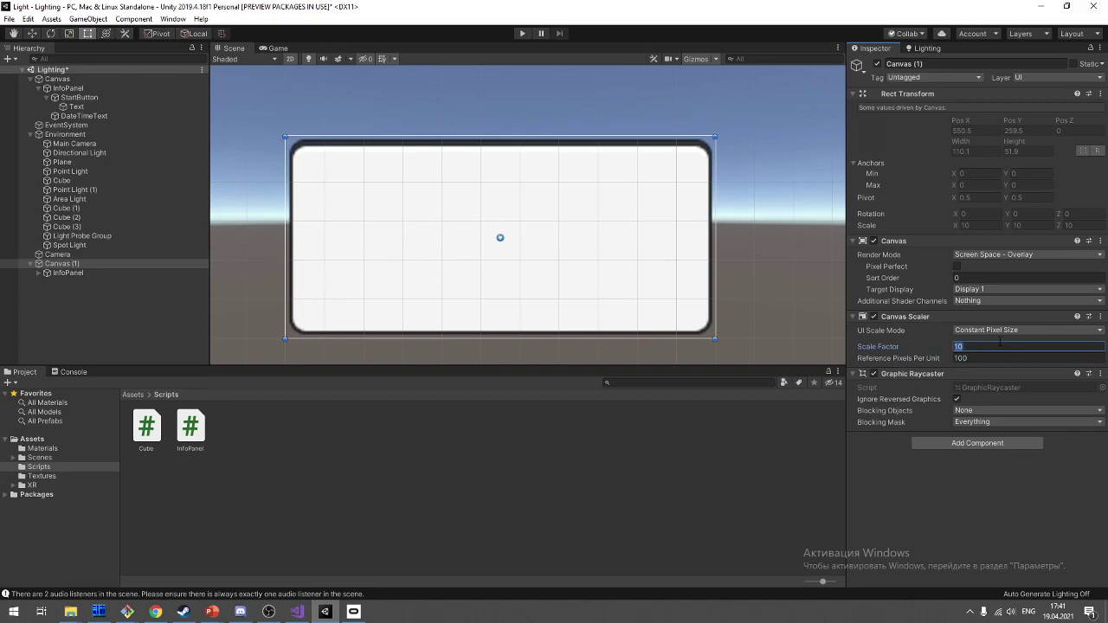
{"action": "type", "text": "5"}
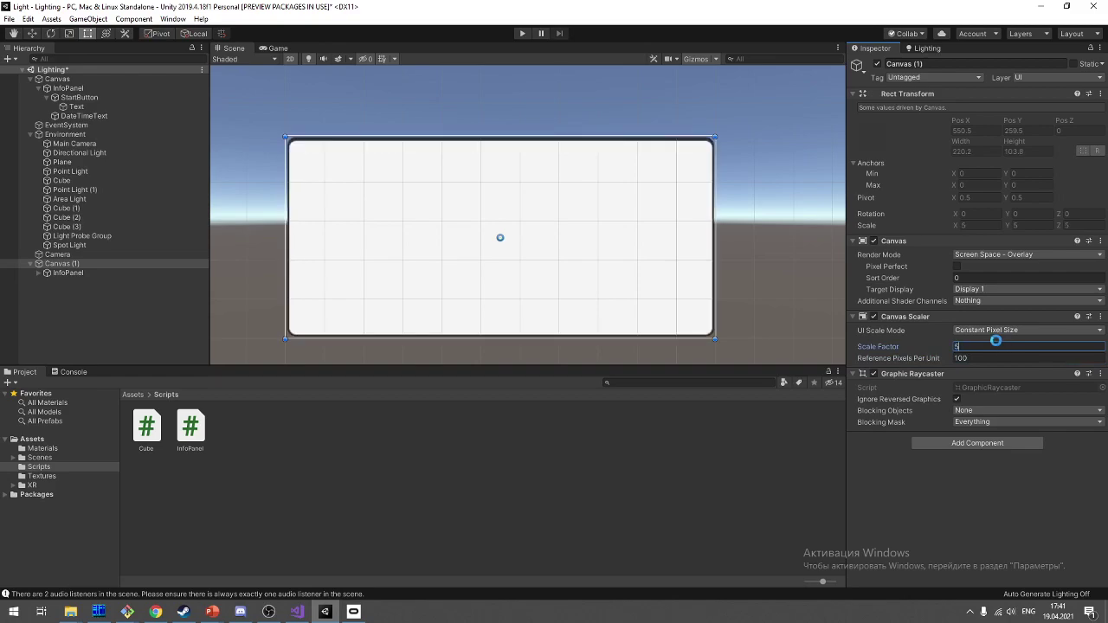
{"action": "key", "text": "ctrl+s"}
{"action": "left_click", "coordinate": [747, 282]}
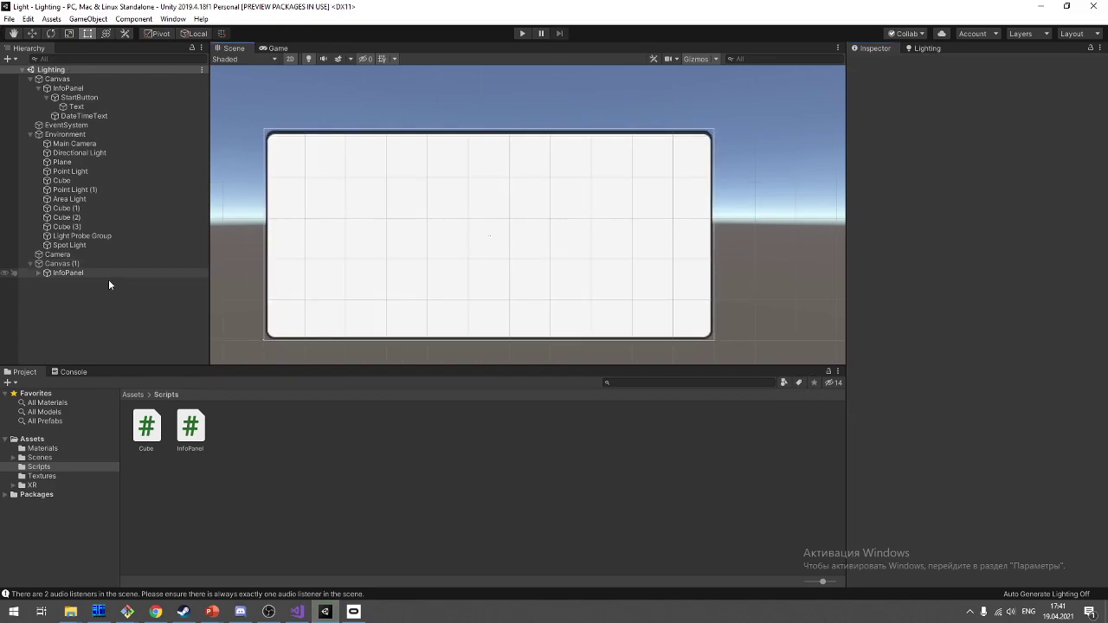
Step: Delete the DateTimeText under Canvas (1)'s InfoPanel
{"action": "left_click", "coordinate": [69, 273]}
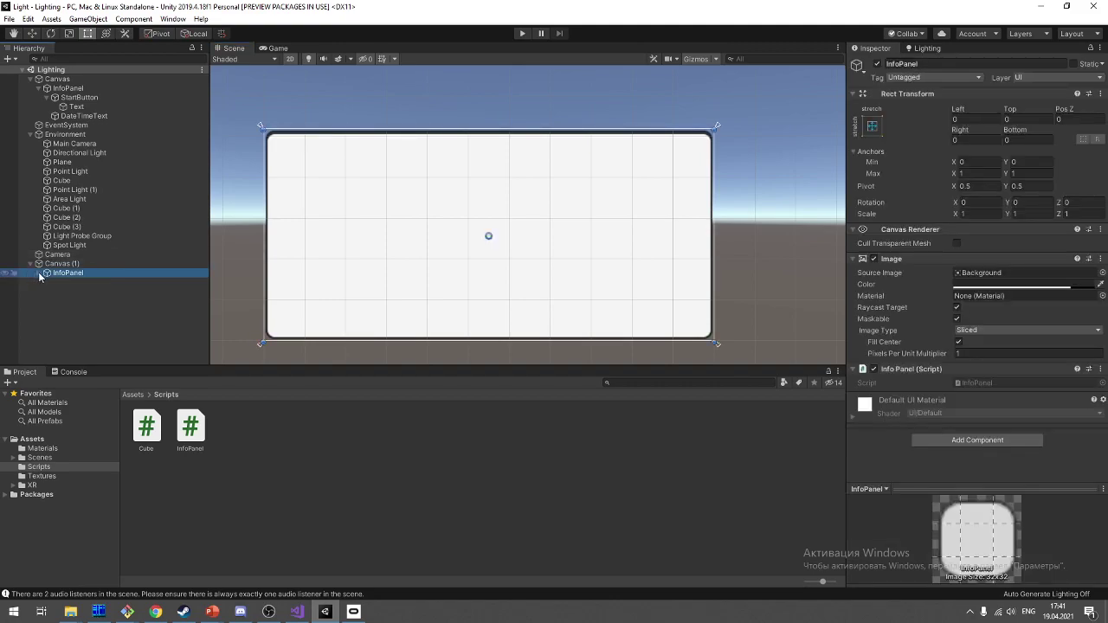
{"action": "left_click", "coordinate": [38, 273]}
{"action": "left_click", "coordinate": [86, 282]}
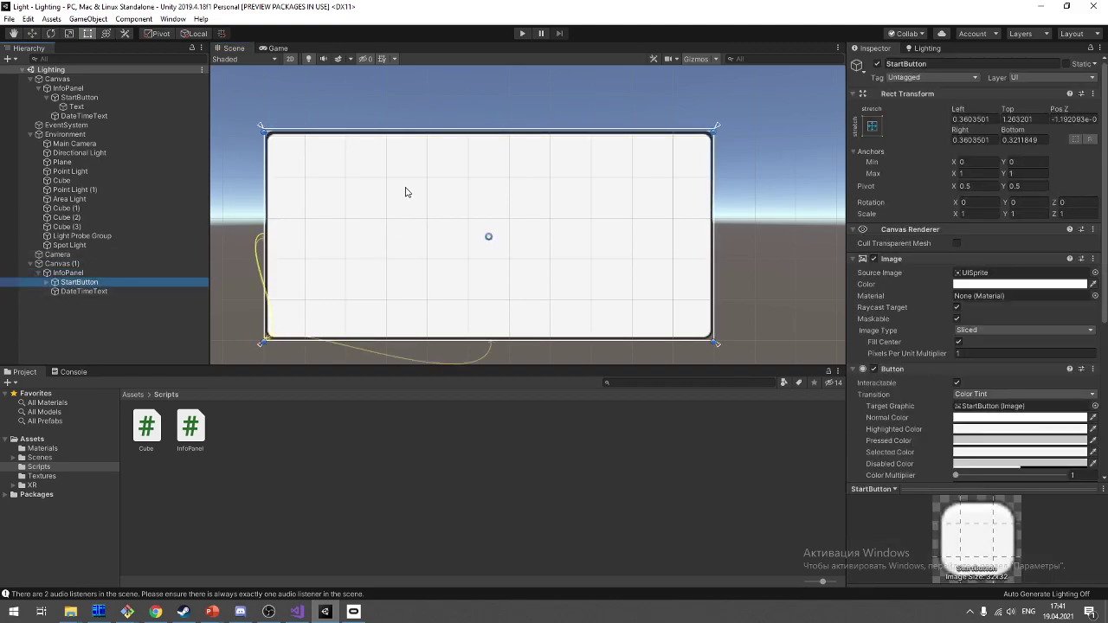
{"action": "scroll", "coordinate": [402, 191], "scroll_direction": "down", "scroll_amount": 3}
{"action": "scroll", "coordinate": [394, 192], "scroll_direction": "up", "scroll_amount": 2}
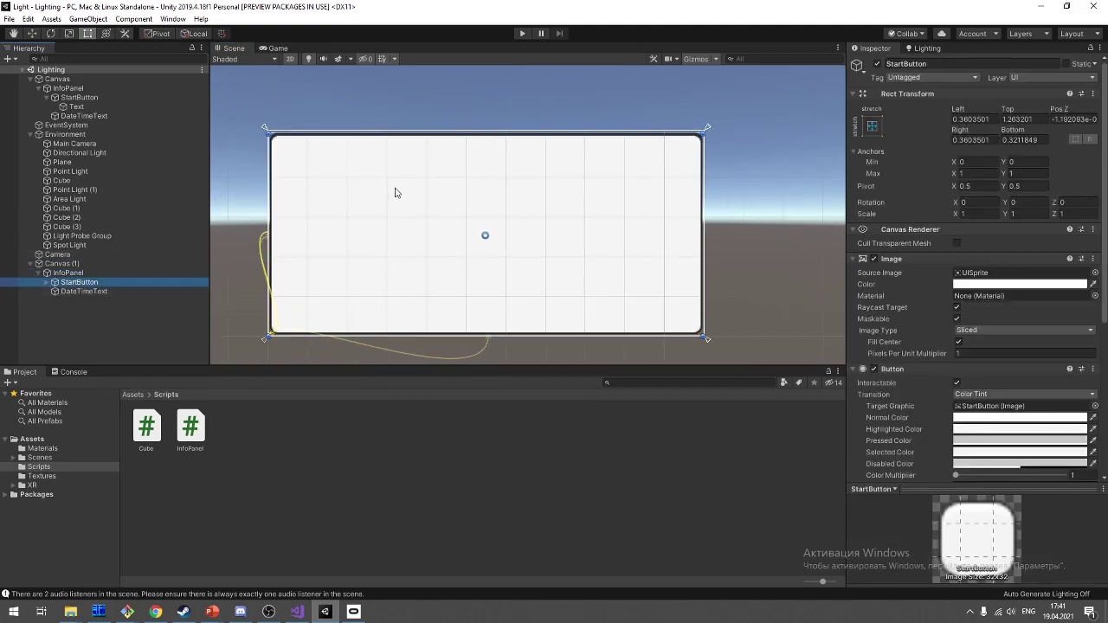
{"action": "left_click", "coordinate": [107, 291]}
{"action": "key", "text": "Delete"}
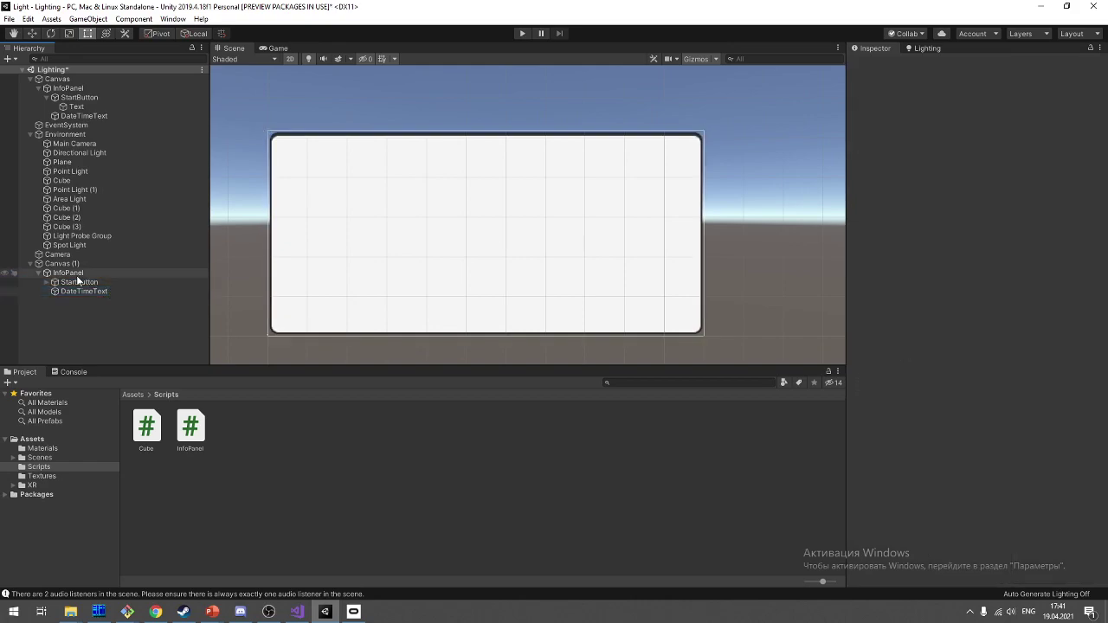
Step: Move StartButton under Canvas (1), then delete InfoPanel and StartButton
{"action": "left_click", "coordinate": [162, 281]}
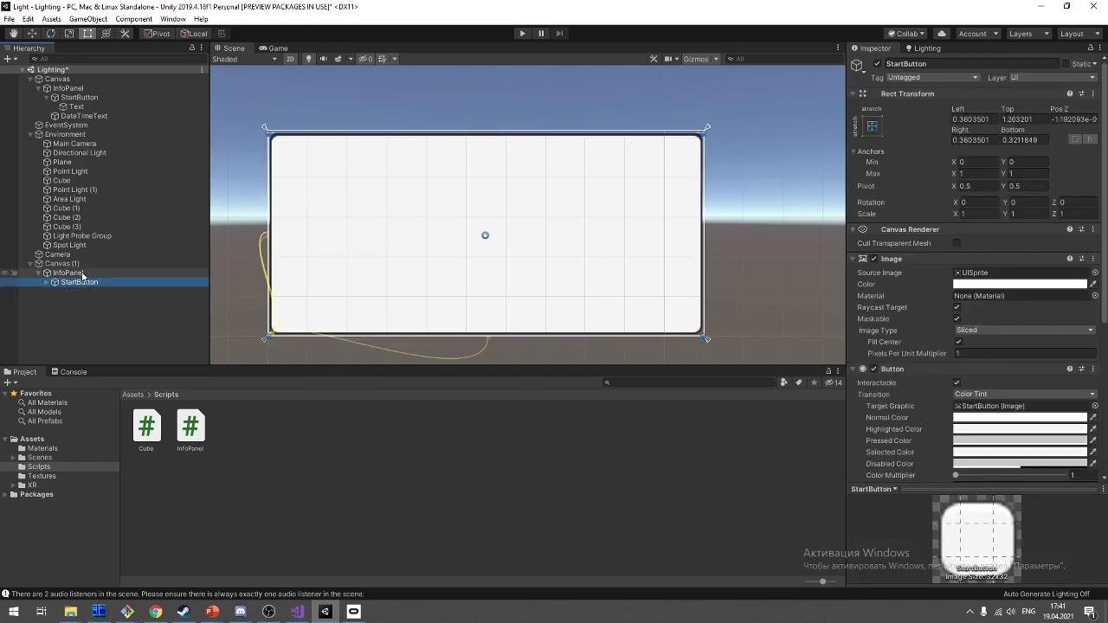
{"action": "left_click_drag", "start_coordinate": [78, 282], "coordinate": [89, 275]}
{"action": "left_click", "coordinate": [89, 273]}
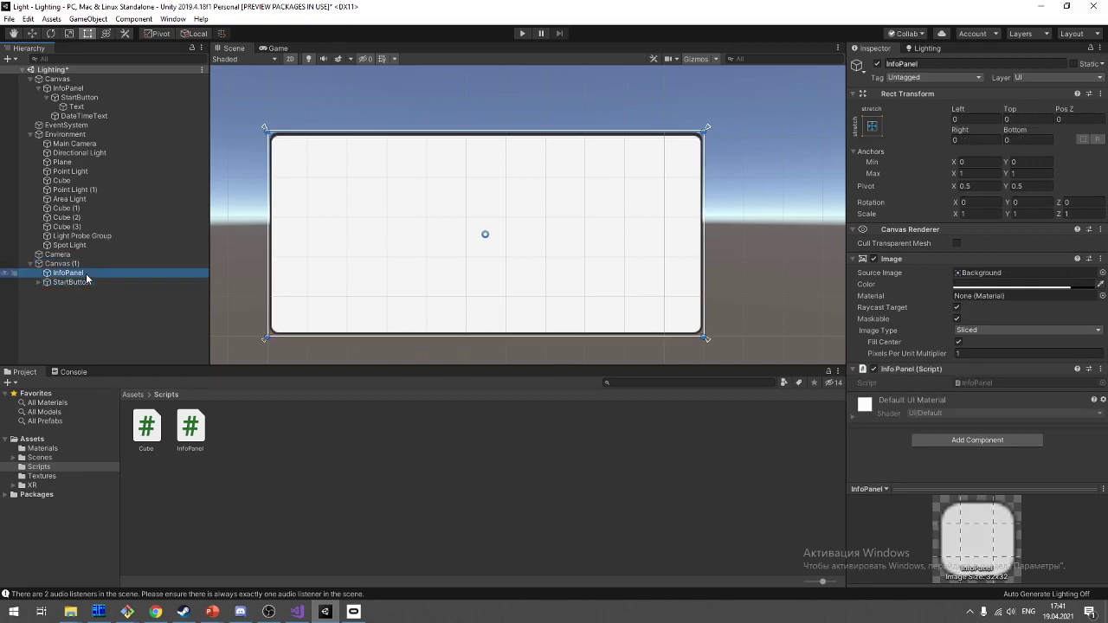
{"action": "key", "text": "Delete"}
{"action": "left_click", "coordinate": [38, 274]}
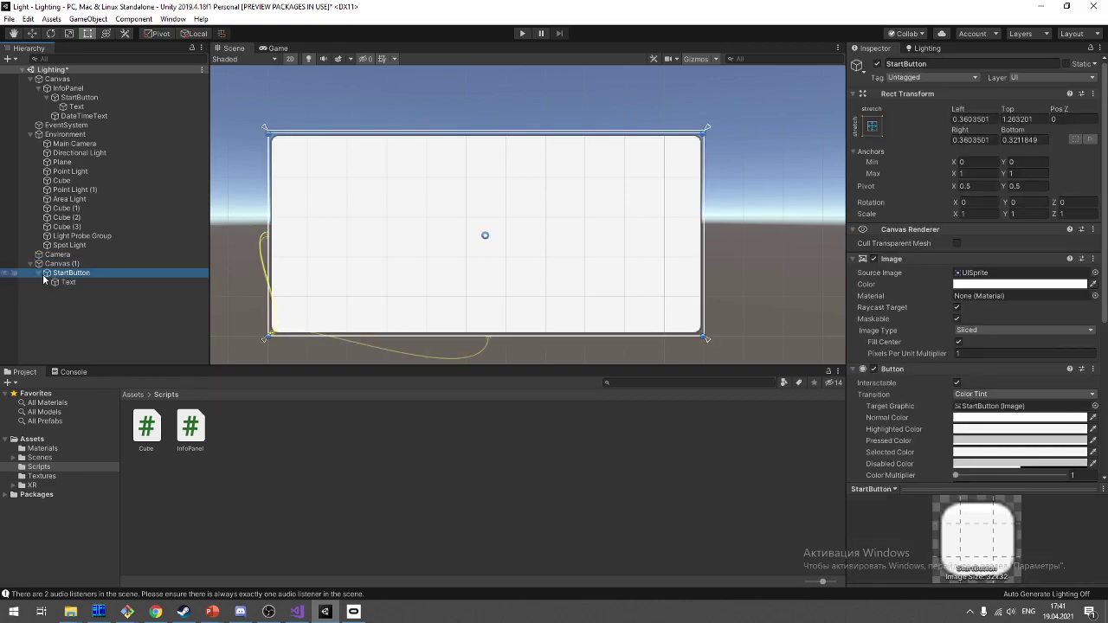
{"action": "left_click", "coordinate": [38, 274]}
{"action": "key", "text": "Delete"}
Step: Add a new UI Button under Canvas (1)
{"action": "left_click", "coordinate": [77, 263]}
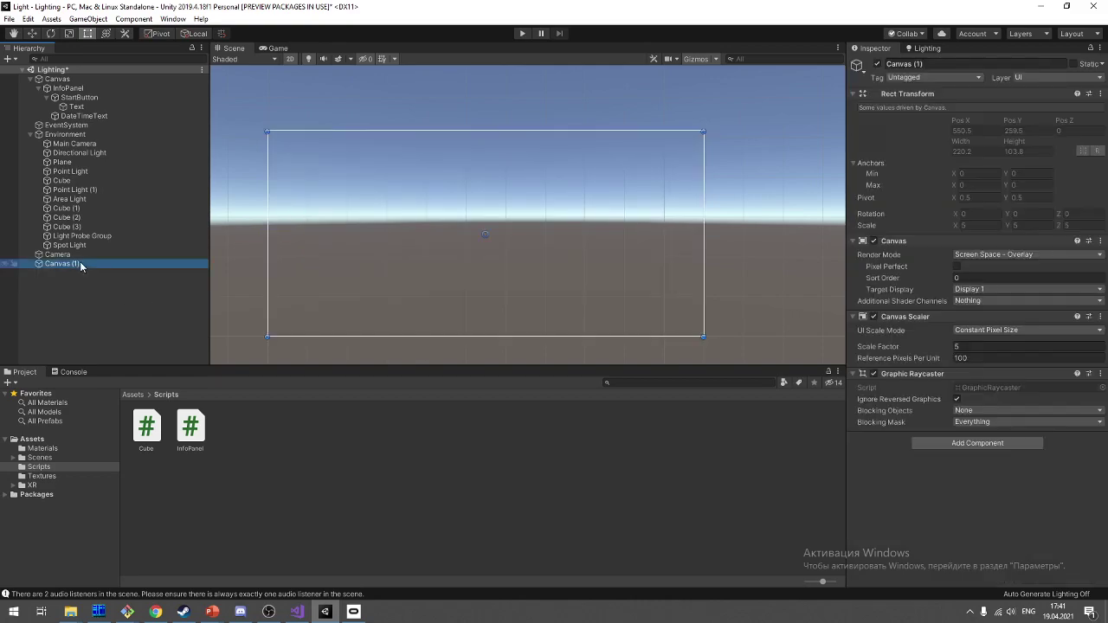
{"action": "right_click", "coordinate": [80, 263]}
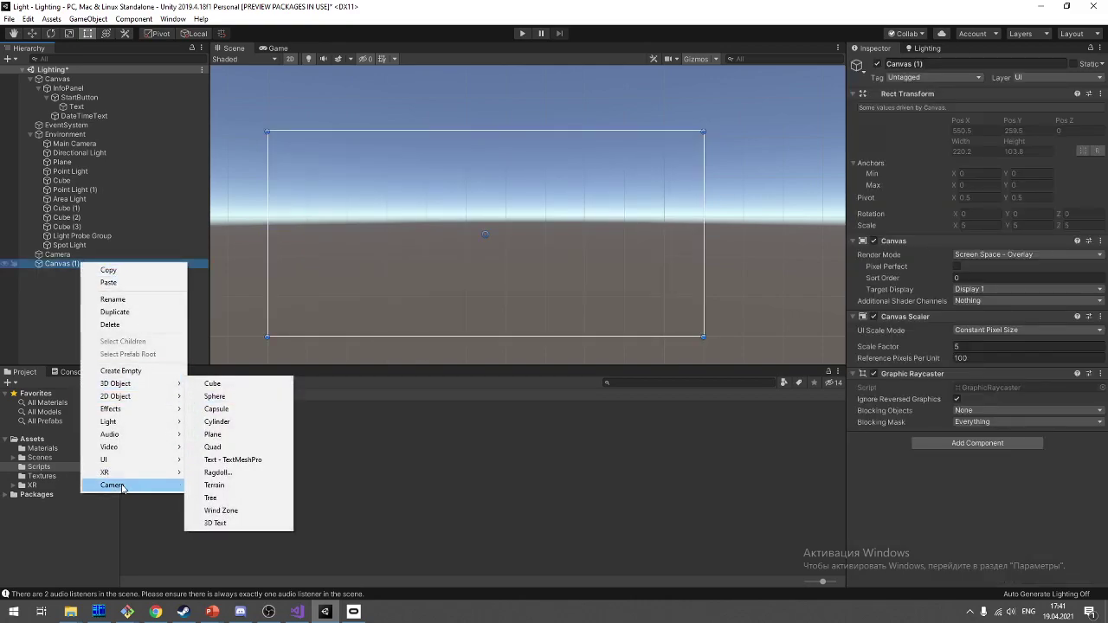
{"action": "mouse_move", "coordinate": [134, 459]}
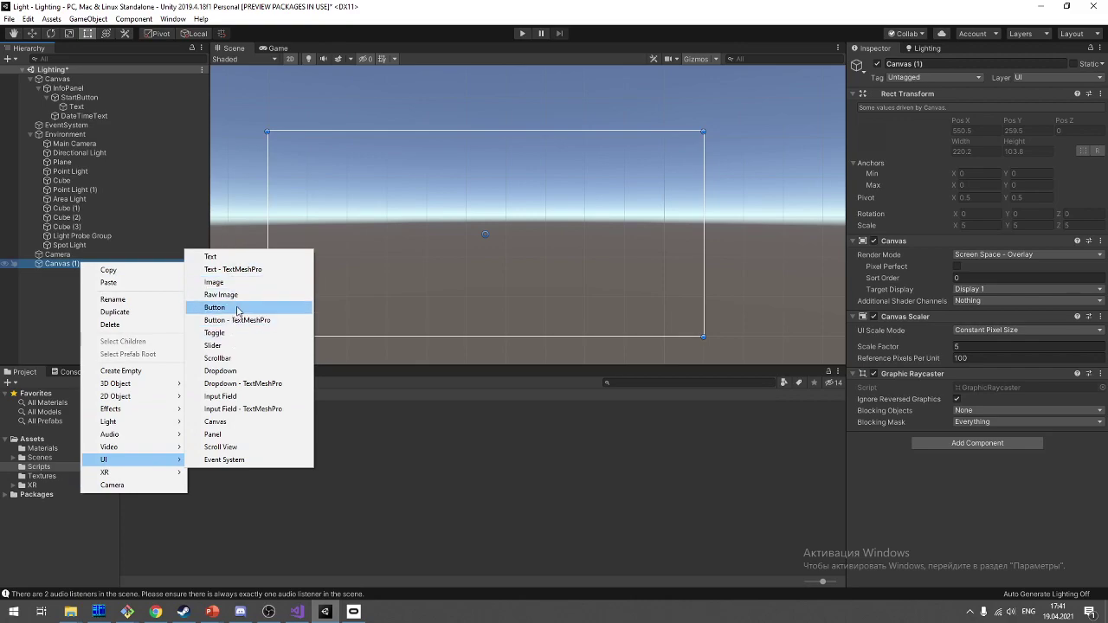
{"action": "left_click", "coordinate": [217, 307]}
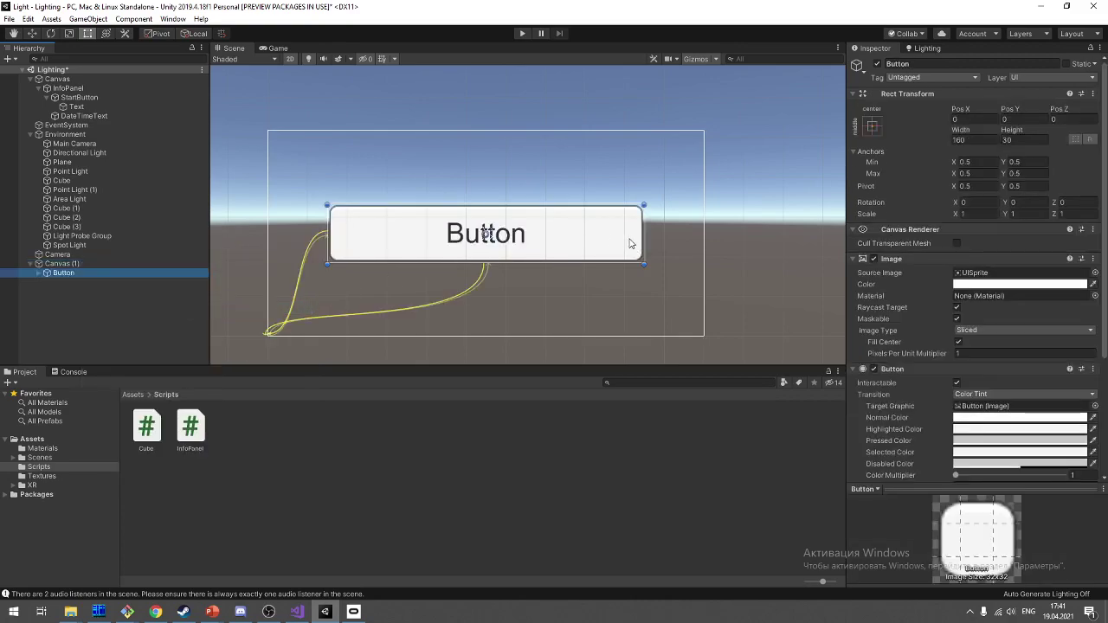
Step: Move the button to the canvas's top-left and resize it to about 69.7 × 17.7
{"action": "left_click_drag", "start_coordinate": [609, 241], "coordinate": [571, 171]}
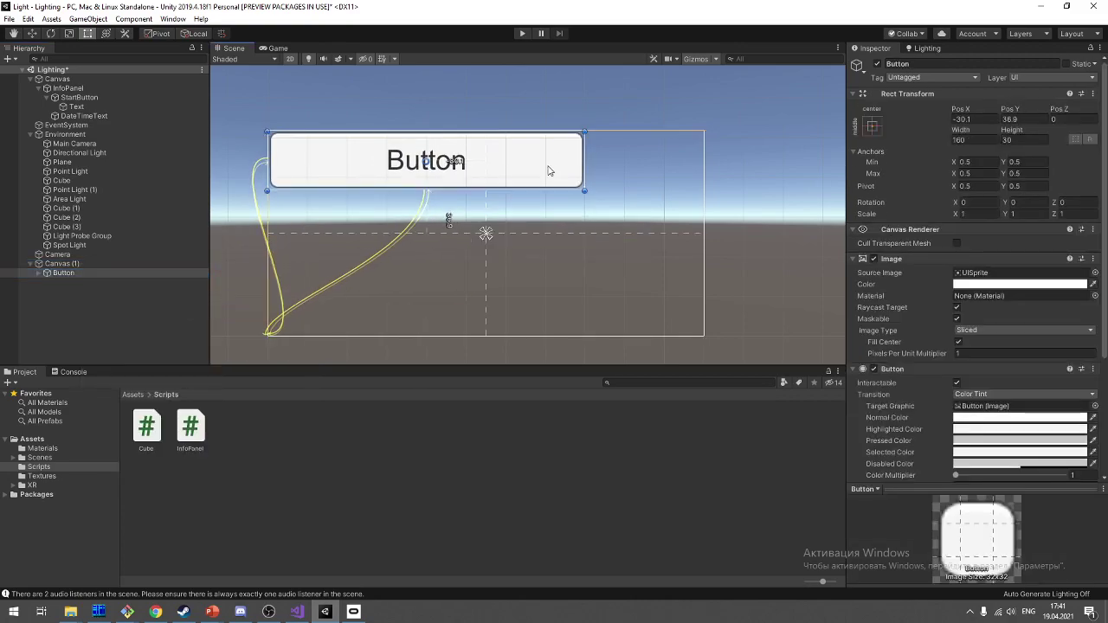
{"action": "left_click_drag", "start_coordinate": [584, 191], "coordinate": [405, 166]}
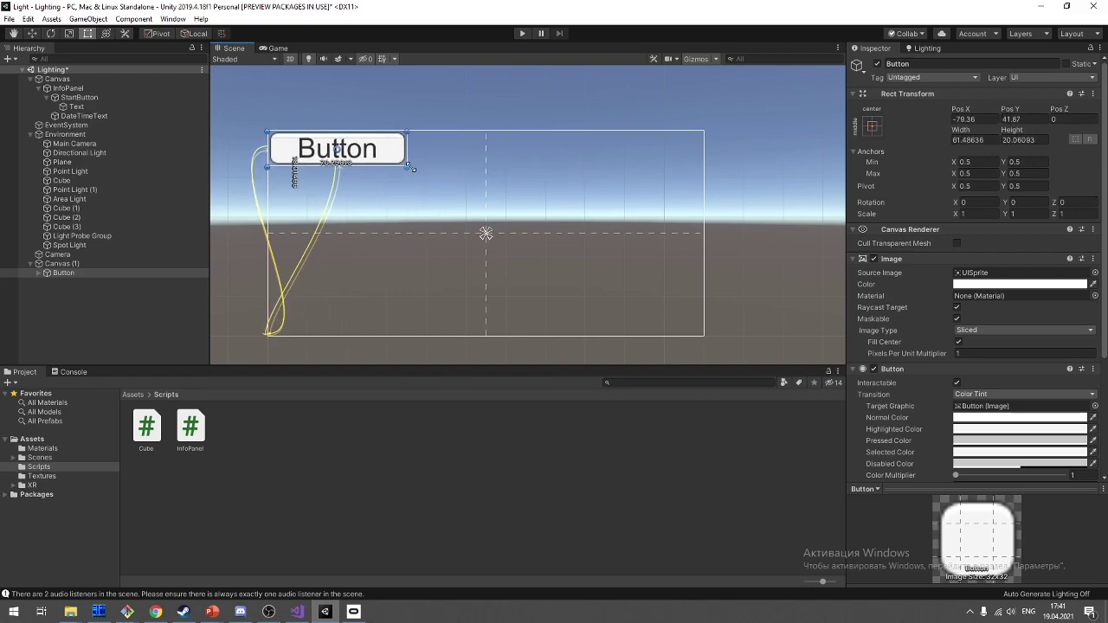
{"action": "left_click", "coordinate": [704, 310]}
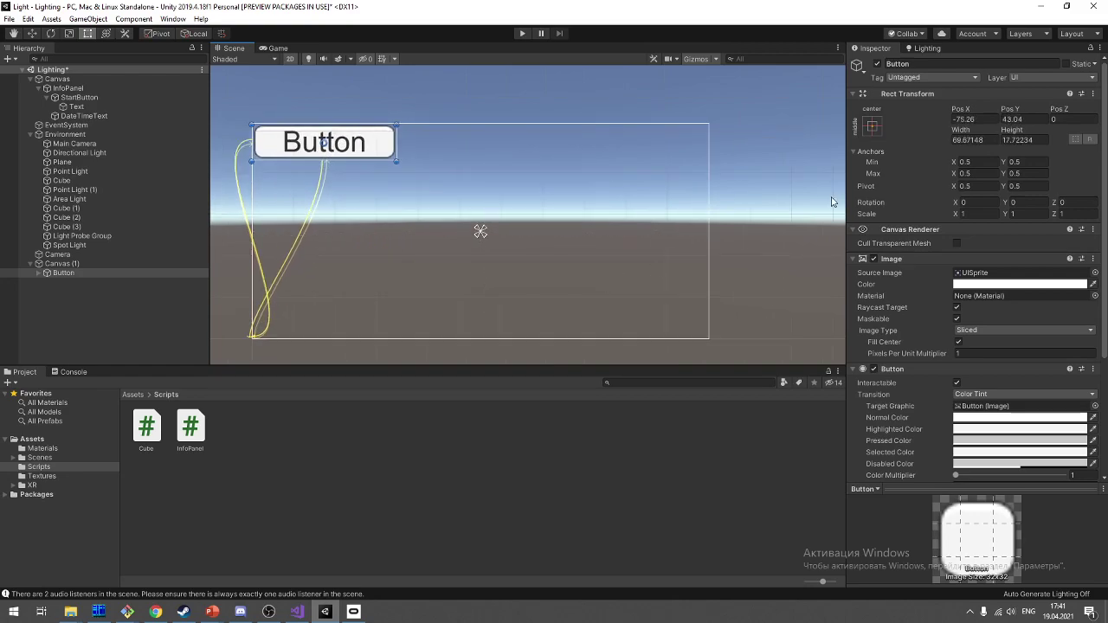
{"action": "left_click", "coordinate": [293, 48]}
{"action": "left_click", "coordinate": [231, 48]}
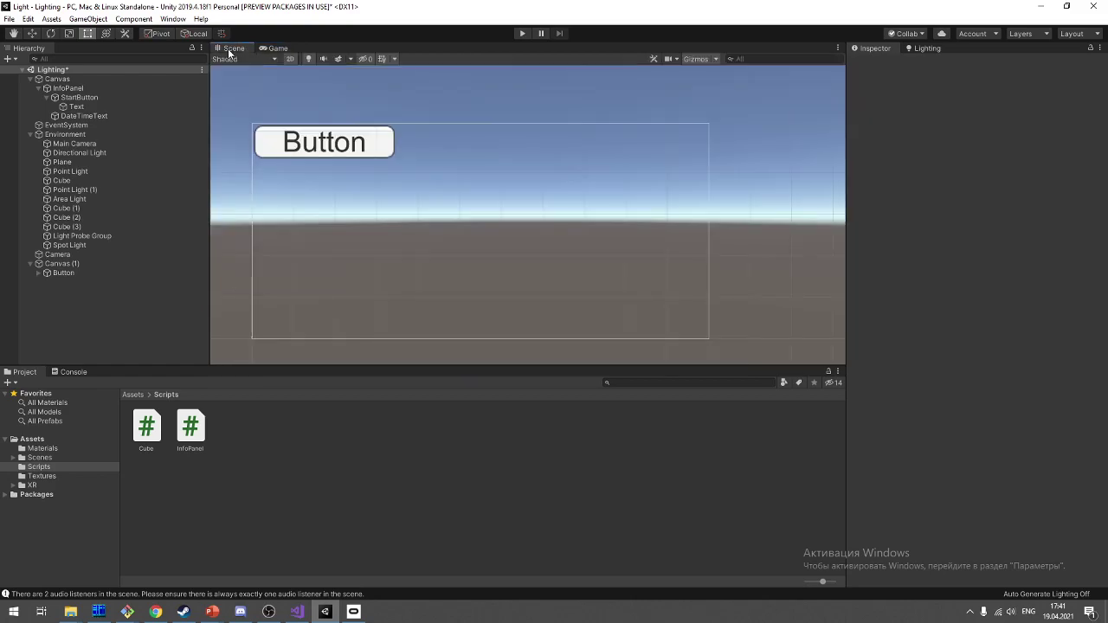
{"action": "left_click", "coordinate": [63, 272]}
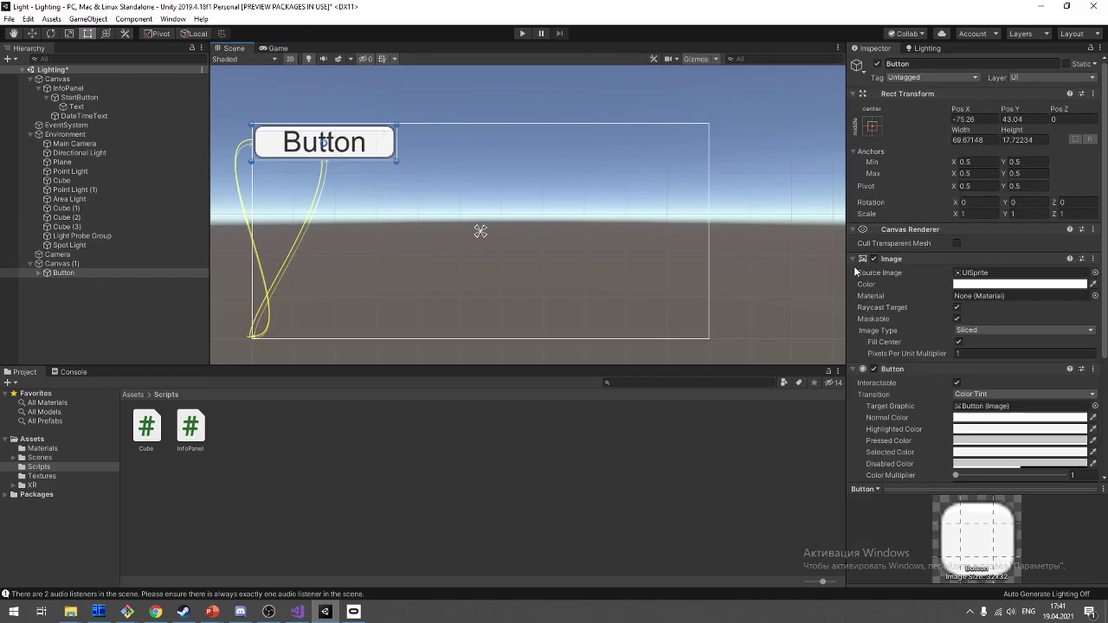
Step: Add an On Click entry on the Button targeting Cube (2) that calls AnimateCube
{"action": "scroll", "coordinate": [914, 326], "scroll_direction": "down", "scroll_amount": 5}
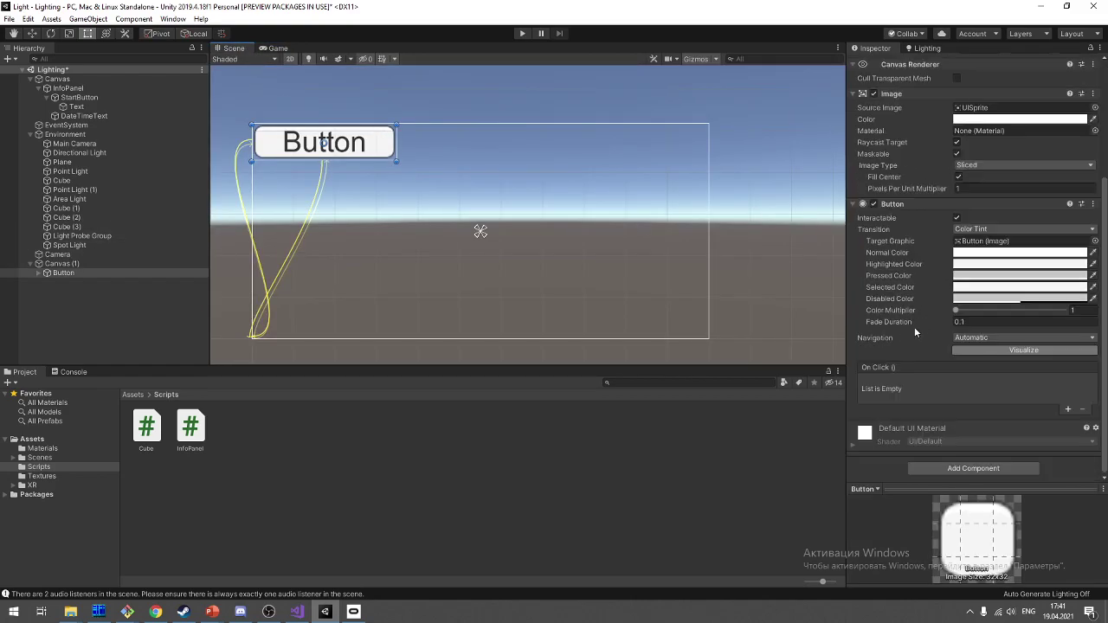
{"action": "left_click", "coordinate": [1067, 409]}
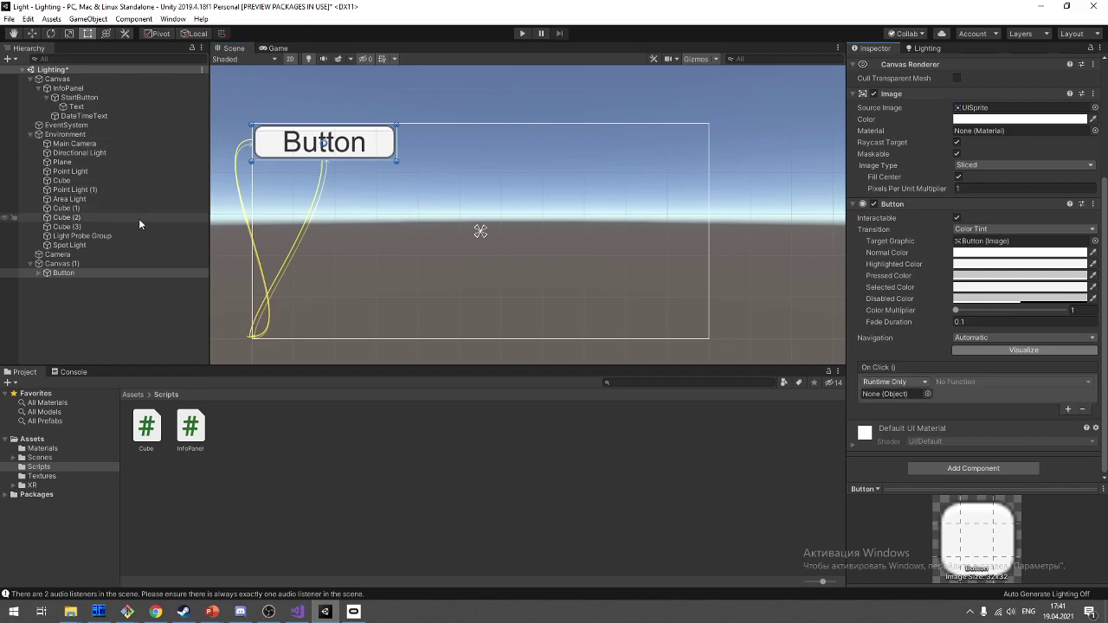
{"action": "left_click_drag", "start_coordinate": [138, 218], "coordinate": [937, 401]}
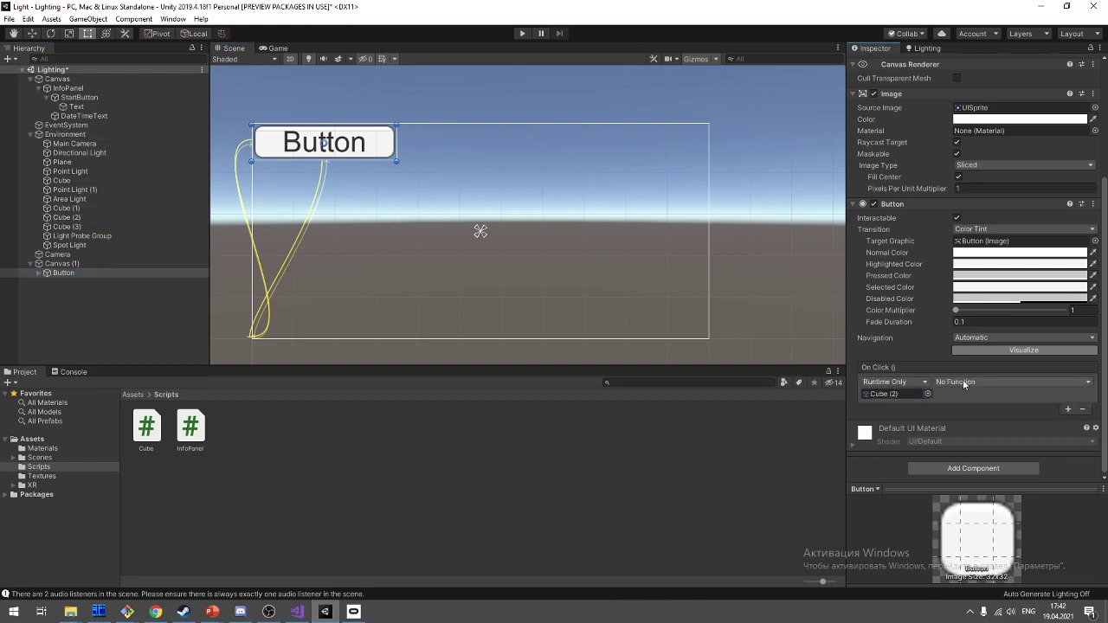
{"action": "left_click", "coordinate": [962, 380]}
{"action": "mouse_move", "coordinate": [994, 478]}
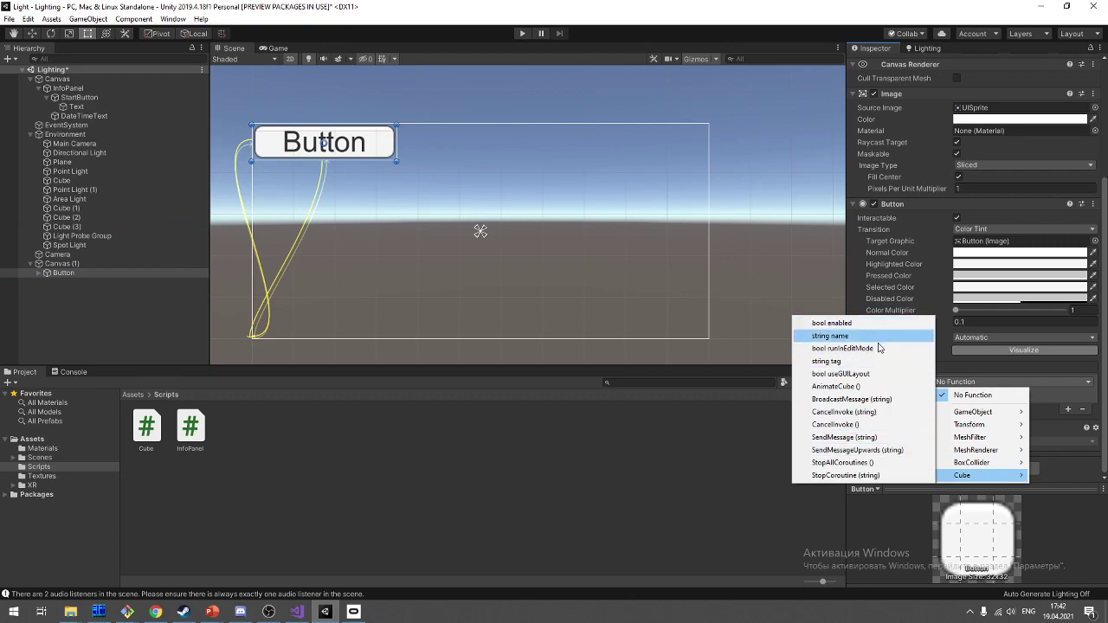
{"action": "left_click", "coordinate": [882, 390]}
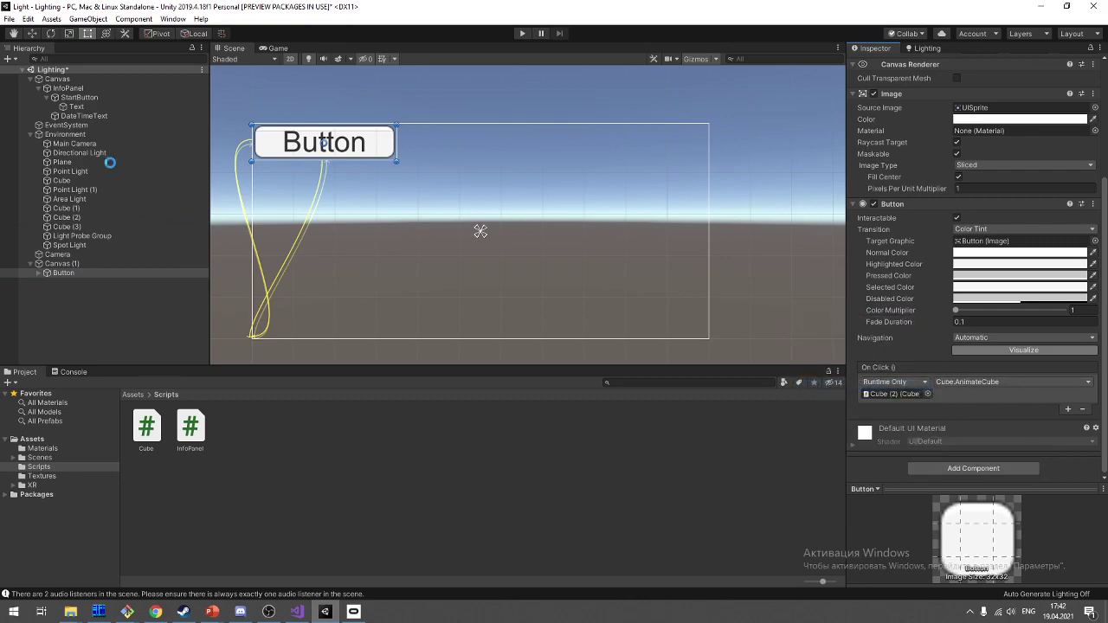
{"action": "left_click", "coordinate": [116, 270]}
Step: Link Cube (2)'s Button Text field to the new Button's Text child
{"action": "left_click", "coordinate": [113, 263]}
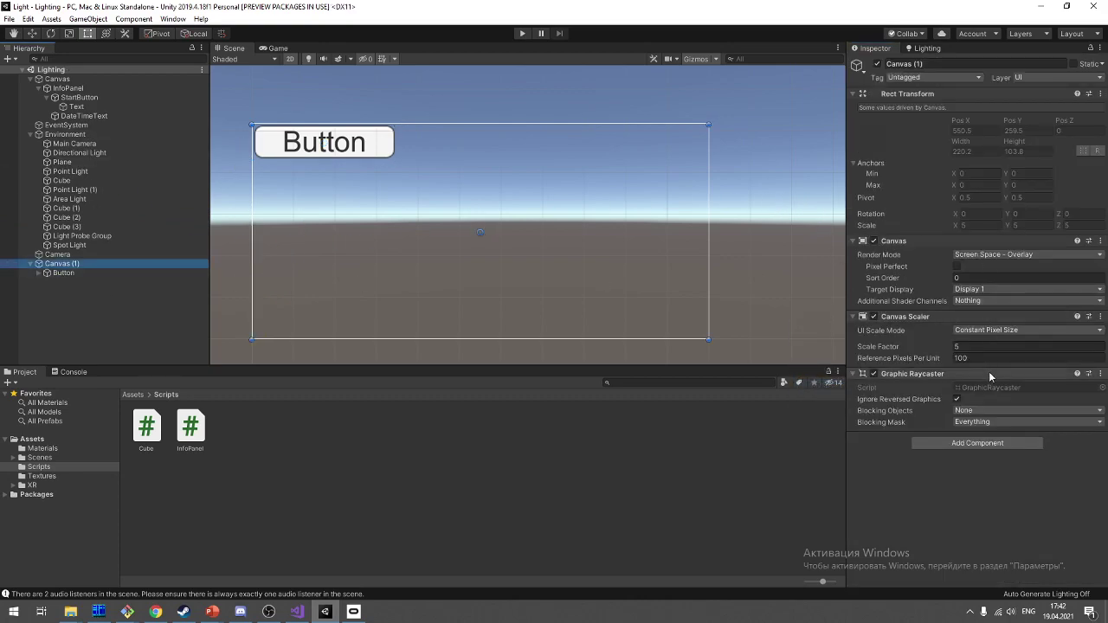
{"action": "left_click", "coordinate": [96, 273]}
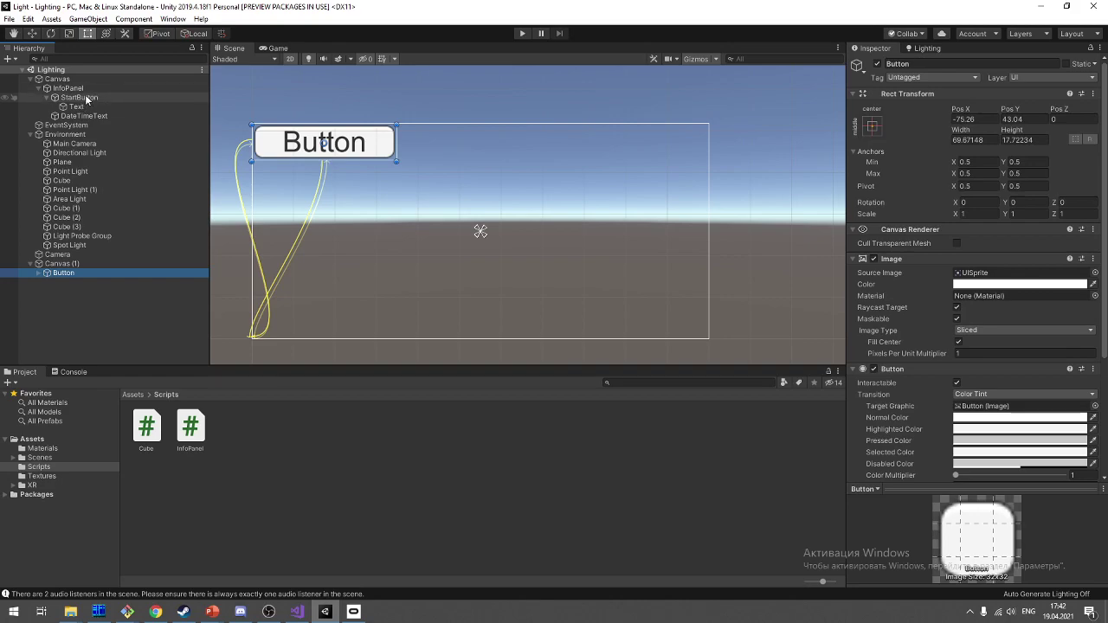
{"action": "left_click", "coordinate": [92, 216]}
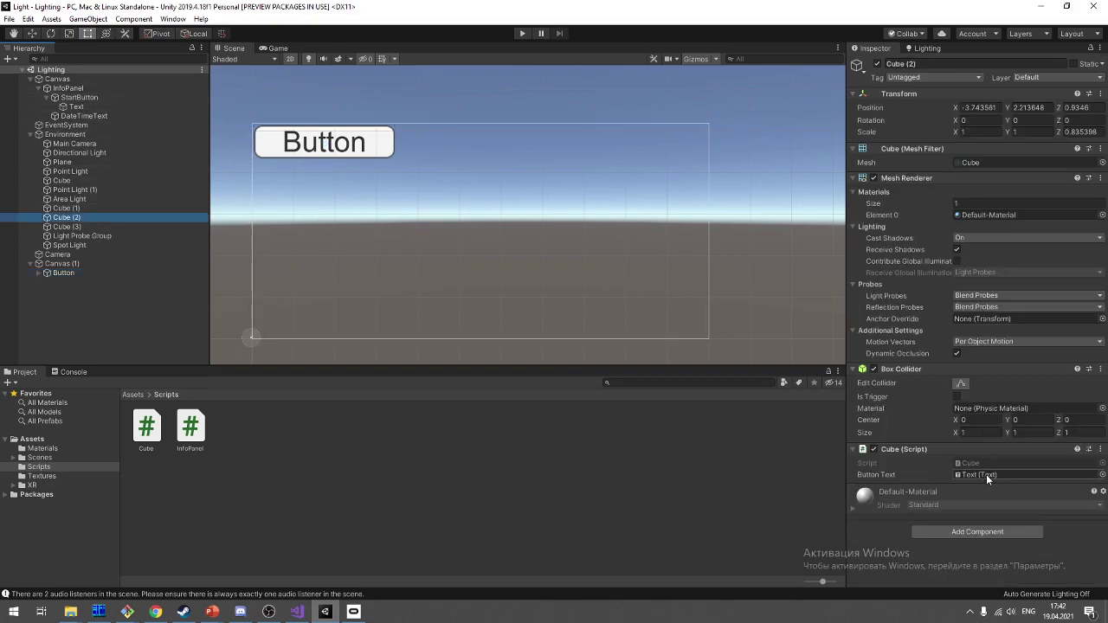
{"action": "left_click", "coordinate": [986, 474]}
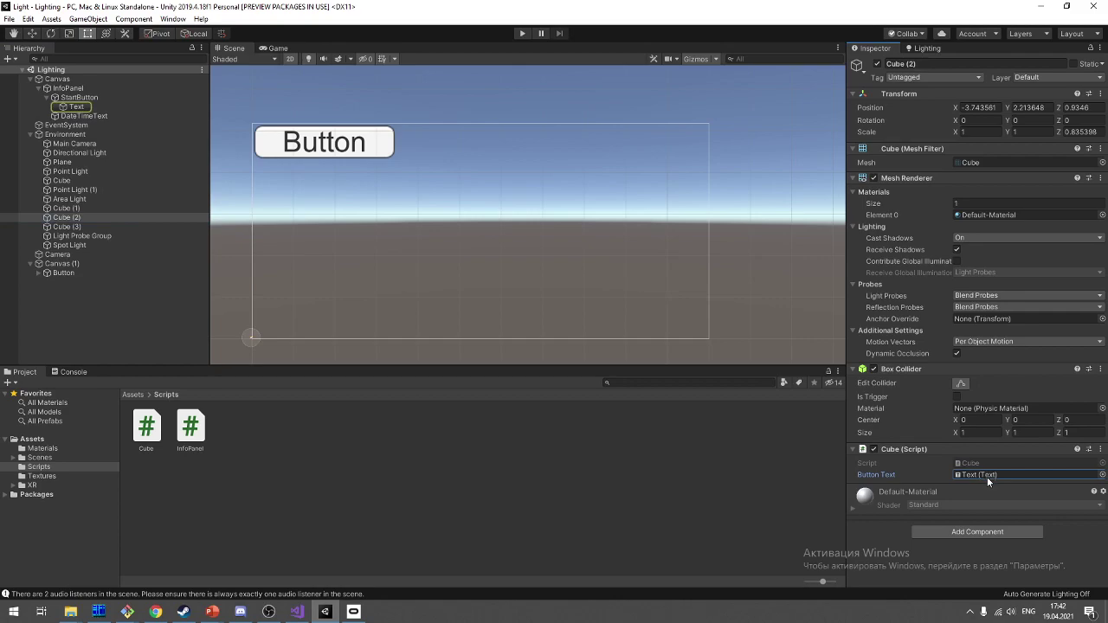
{"action": "left_click", "coordinate": [38, 273]}
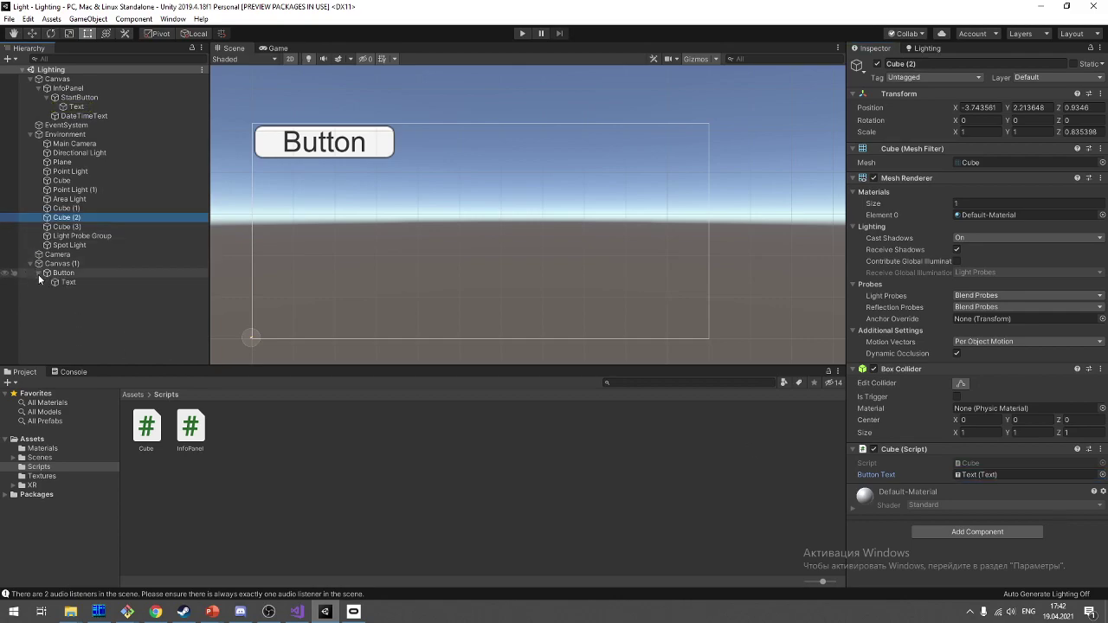
{"action": "left_click_drag", "start_coordinate": [900, 390], "coordinate": [977, 474]}
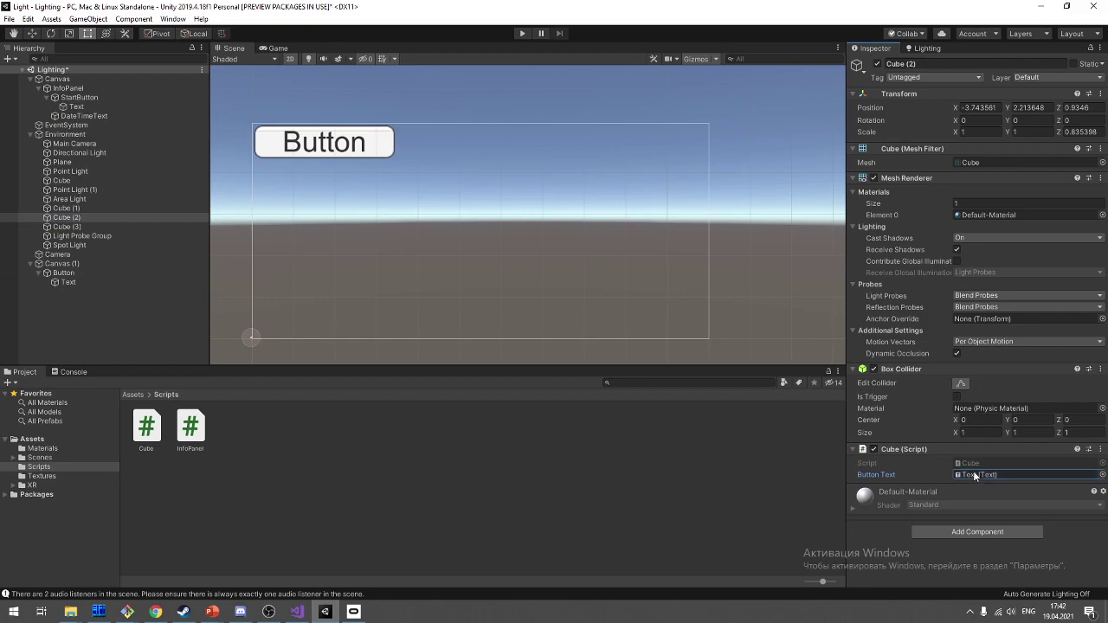
{"action": "left_click", "coordinate": [339, 142]}
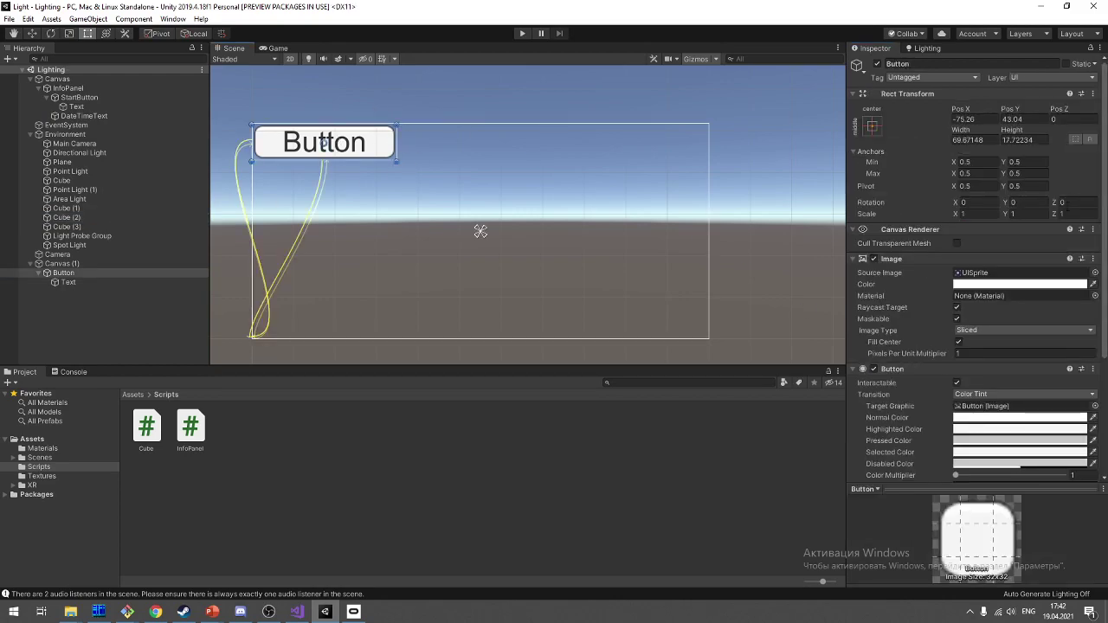
Step: Change the Button's Text label to START, undoing an accidental widening of its rectangle
{"action": "left_click", "coordinate": [127, 282]}
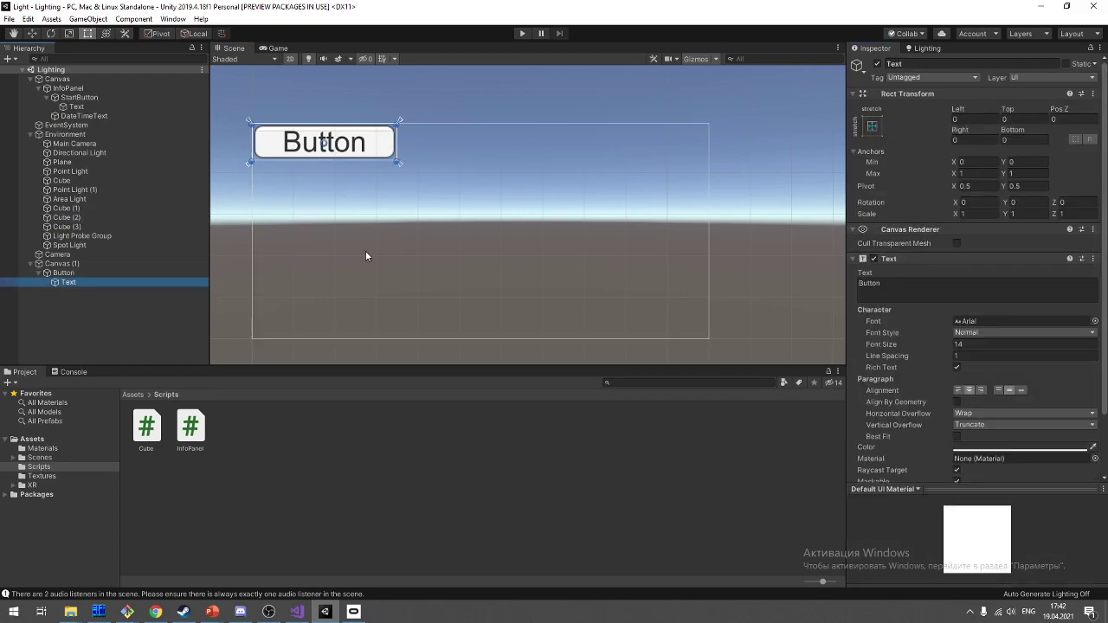
{"action": "left_click", "coordinate": [956, 284]}
{"action": "type", "text": "START"}
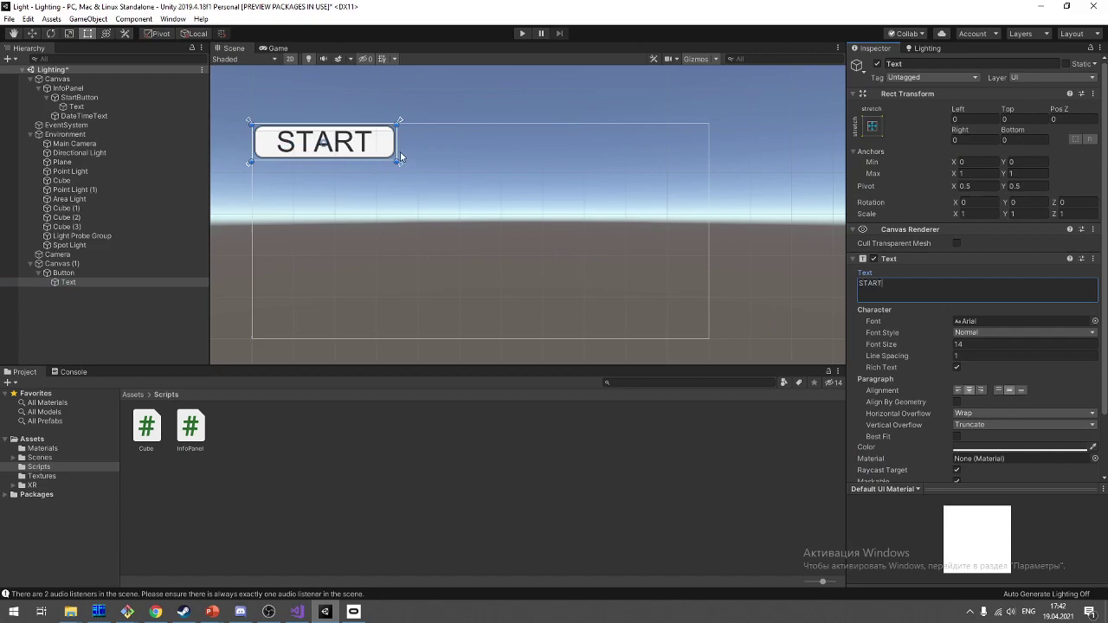
{"action": "left_click_drag", "start_coordinate": [400, 157], "coordinate": [485, 164]}
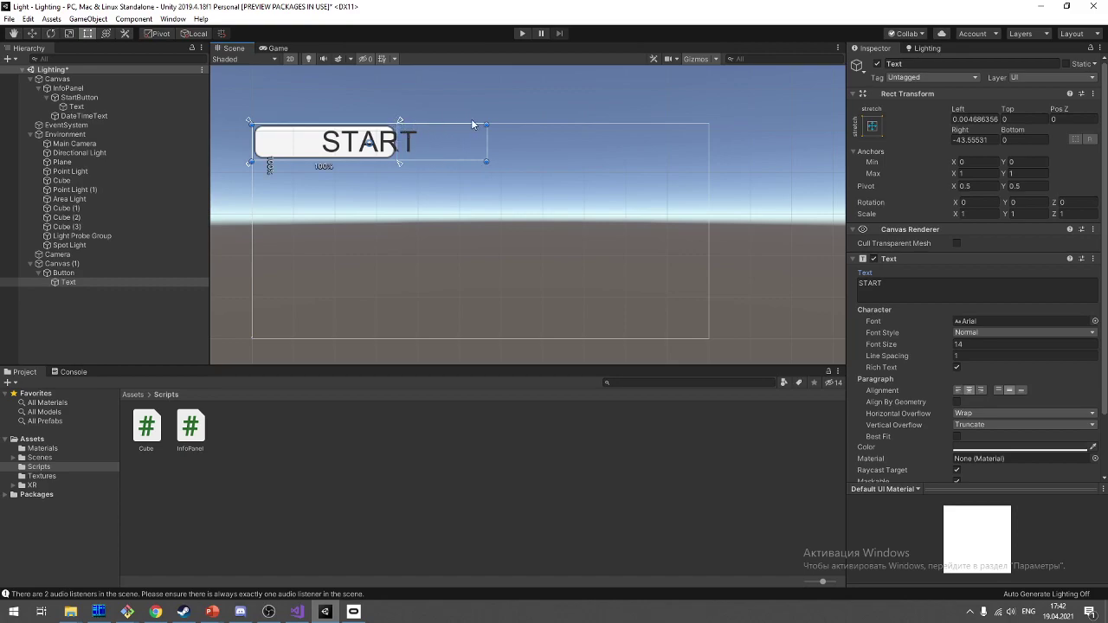
{"action": "key", "text": "ctrl+z"}
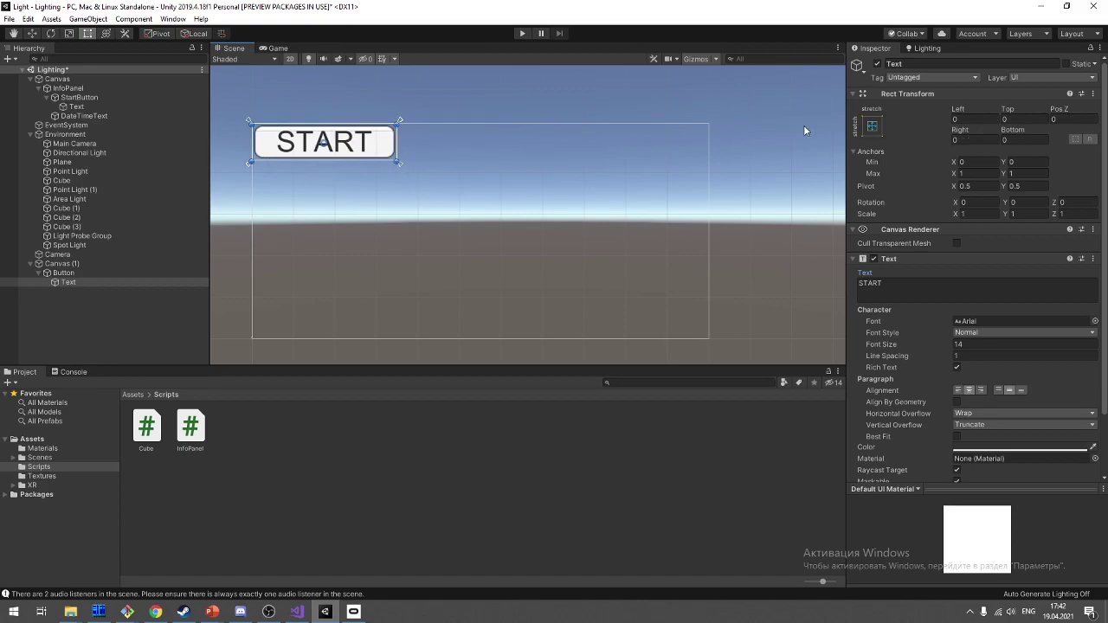
{"action": "left_click", "coordinate": [870, 129]}
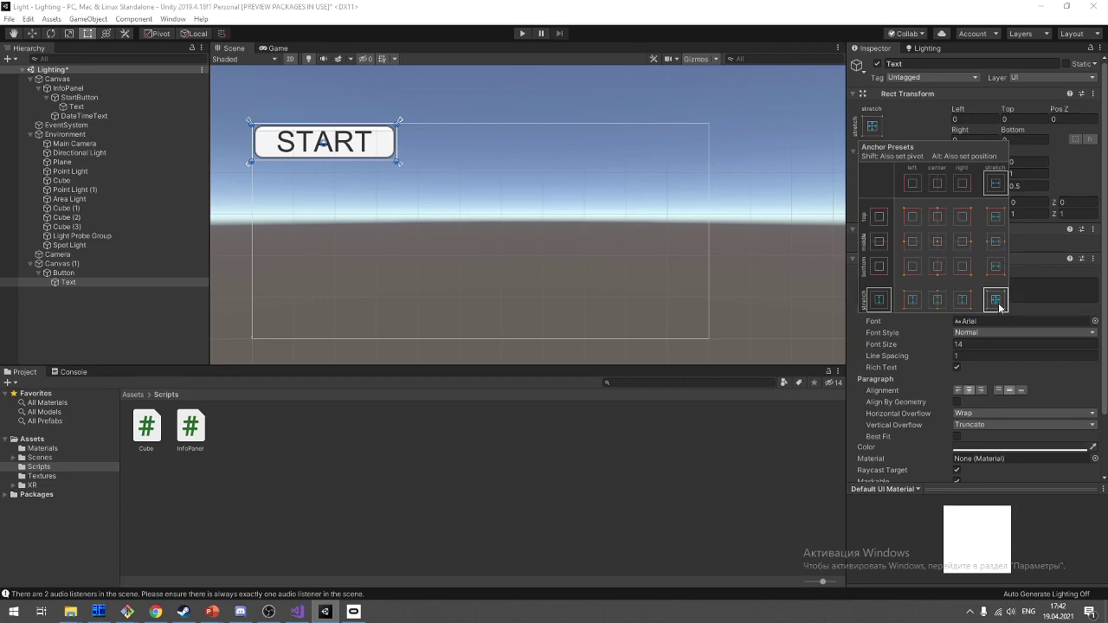
Step: Stretch the Text label to fill the whole button with the Alt stretch-stretch anchor preset
{"action": "key", "text": "alt"}
{"action": "key", "text": "alt"}
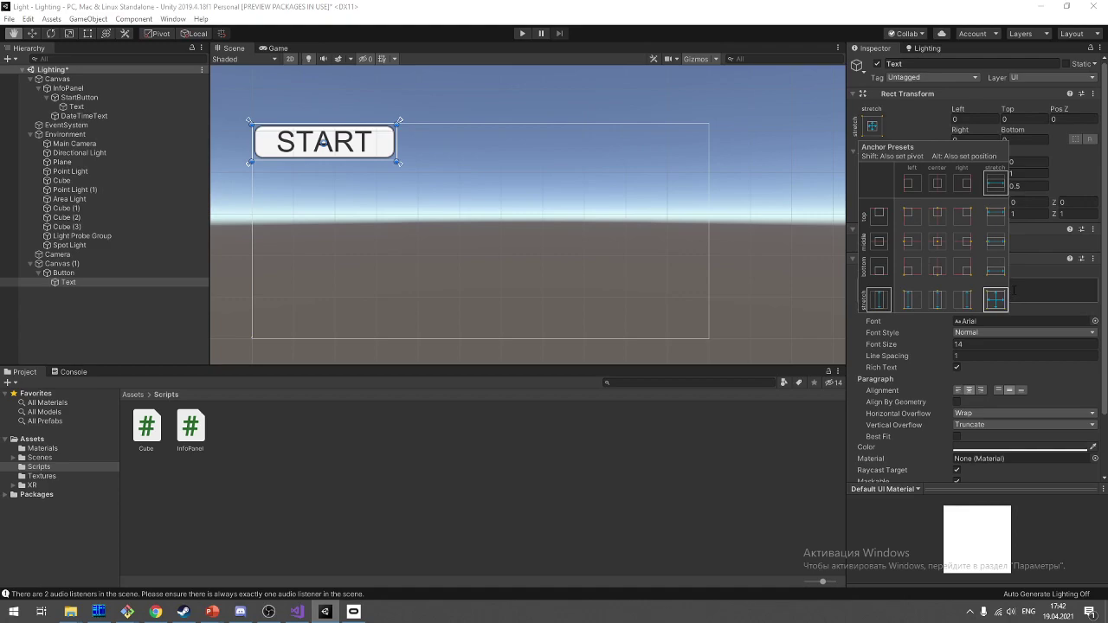
{"action": "left_click", "coordinate": [994, 301], "text": "alt"}
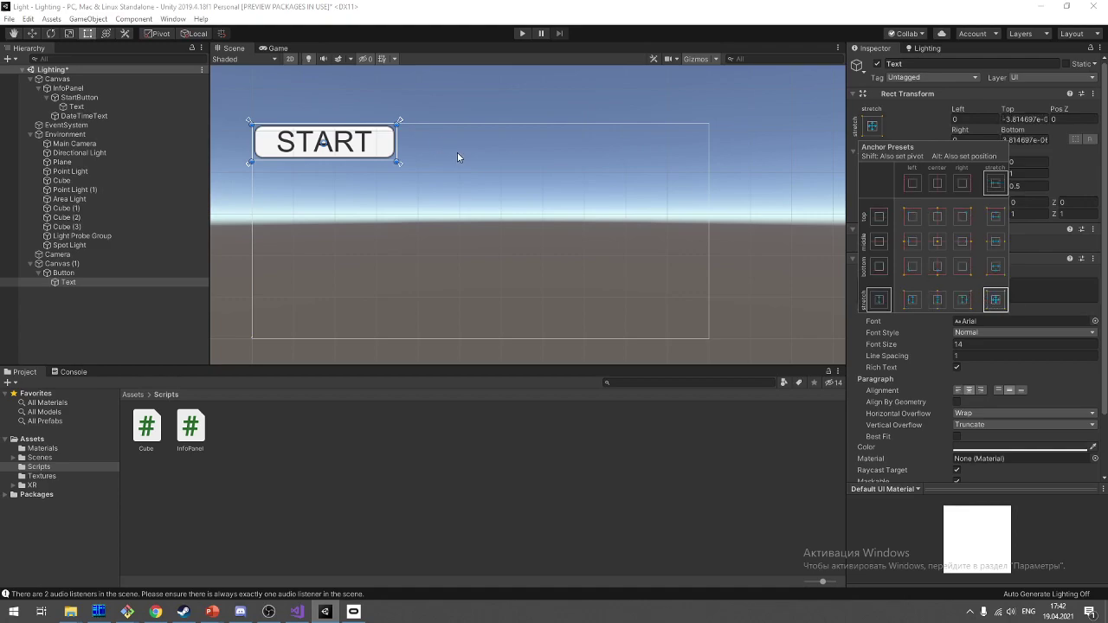
{"action": "key", "text": "Escape"}
{"action": "left_click", "coordinate": [354, 149]}
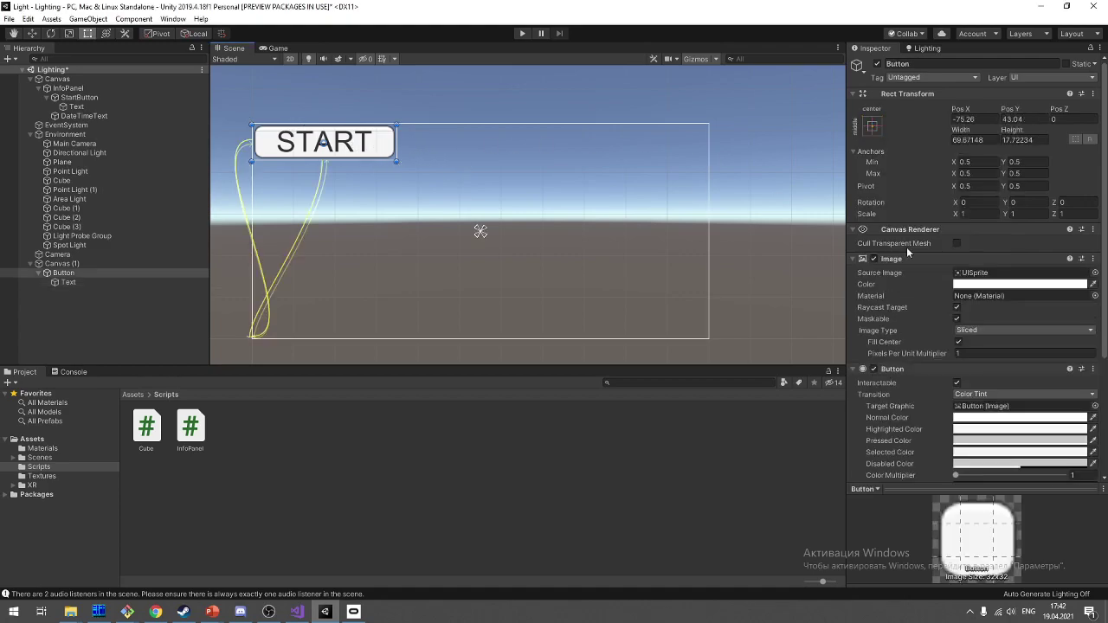
{"action": "left_click", "coordinate": [105, 282]}
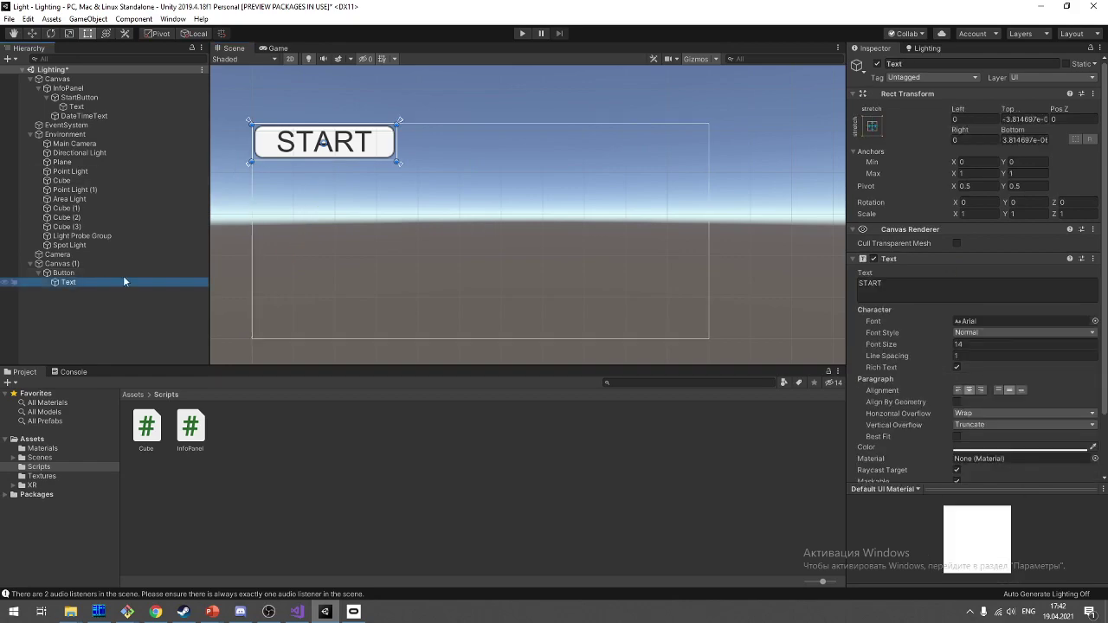
{"action": "left_click", "coordinate": [984, 343]}
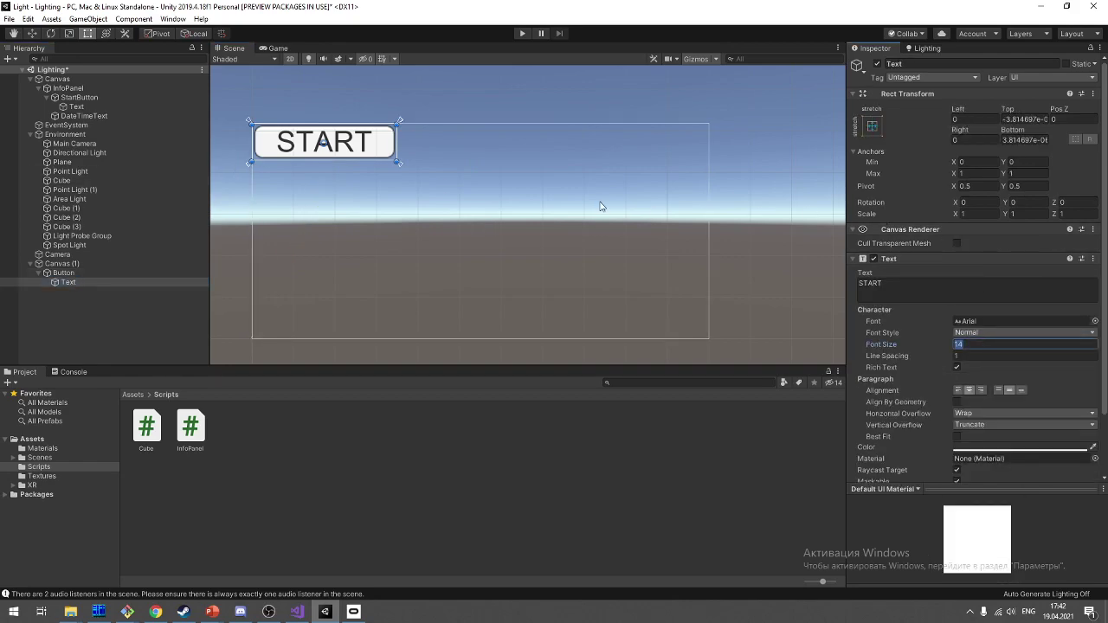
Step: Enlarge the START button to about 97.6 × 22.5 and centre it at Pos 0, 0
{"action": "left_click", "coordinate": [124, 270]}
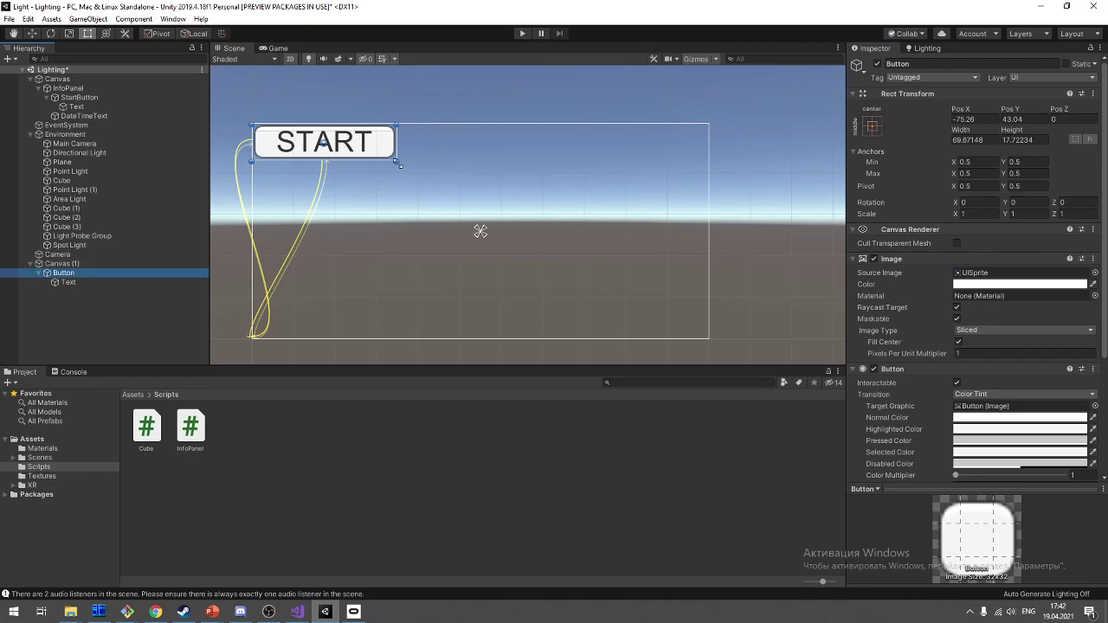
{"action": "mouse_move", "coordinate": [397, 162]}
{"action": "left_mouse_down"}
{"action": "mouse_move", "coordinate": [471, 179]}
{"action": "mouse_move", "coordinate": [453, 167]}
{"action": "left_mouse_up"}
{"action": "mouse_move", "coordinate": [393, 134]}
{"action": "left_mouse_down"}
{"action": "mouse_move", "coordinate": [542, 219]}
{"action": "mouse_move", "coordinate": [513, 218]}
{"action": "left_mouse_up"}
Step: Set Canvas (1)'s Canvas Scaler Scale Factor to 1
{"action": "left_click", "coordinate": [77, 264]}
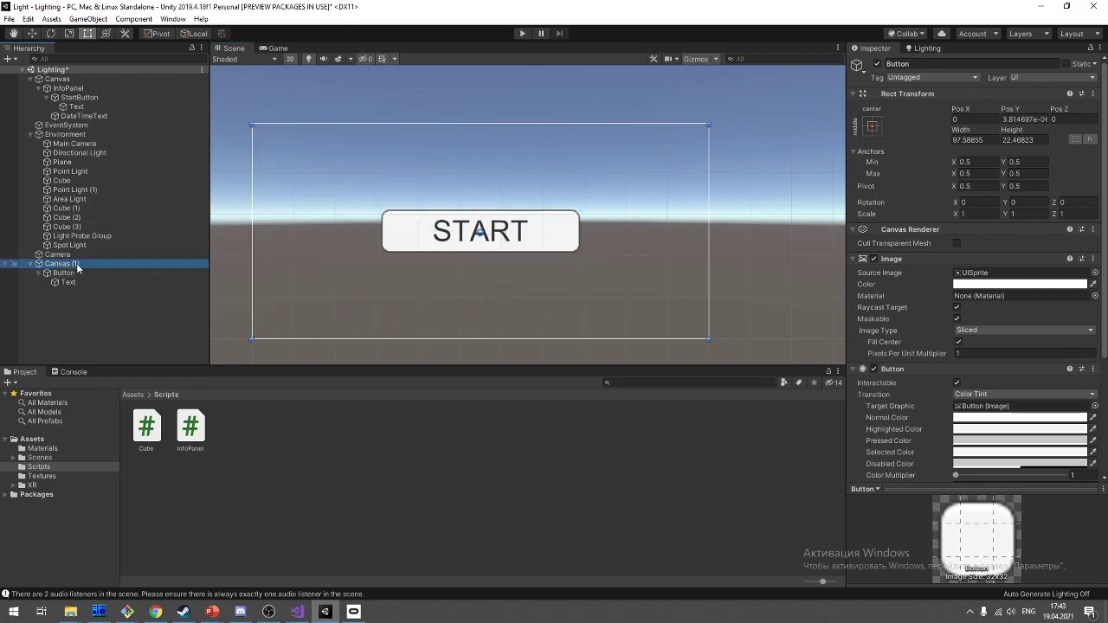
{"action": "left_click", "coordinate": [992, 347]}
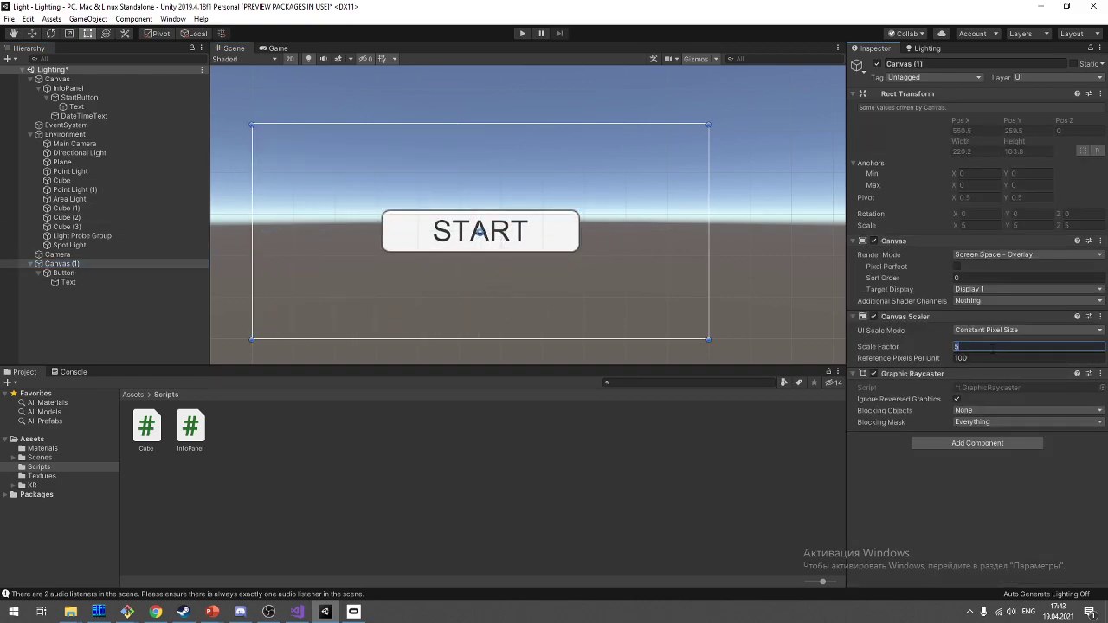
{"action": "type", "text": "1"}
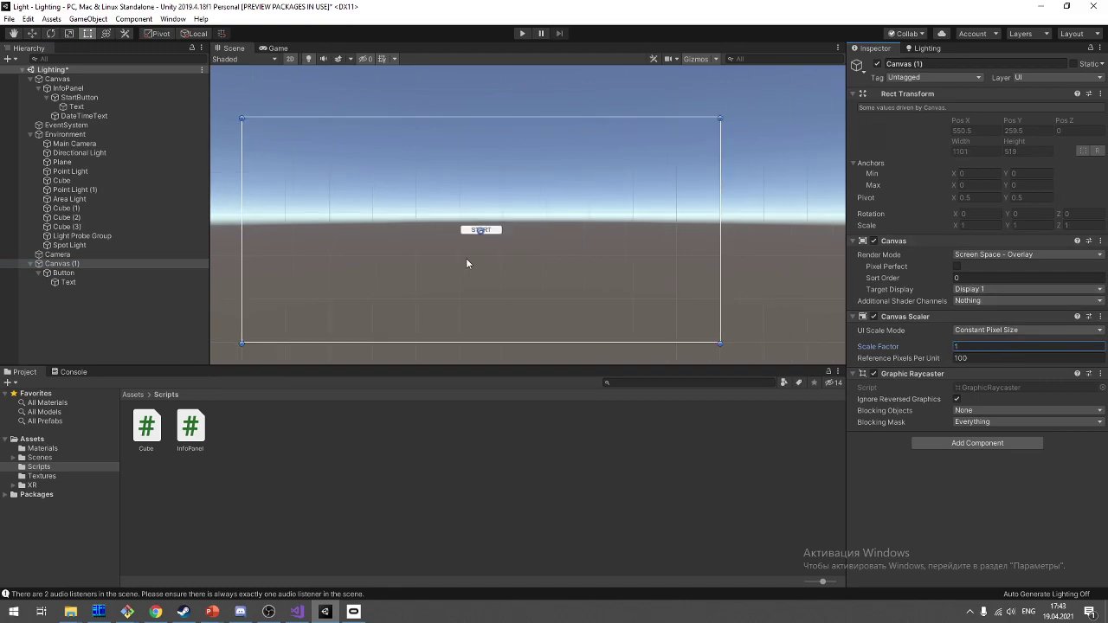
{"action": "scroll", "coordinate": [465, 258], "scroll_direction": "up", "scroll_amount": 2}
Step: Resize the START button into a wide, short bar of about 349.8 × 63.8
{"action": "left_click", "coordinate": [503, 224]}
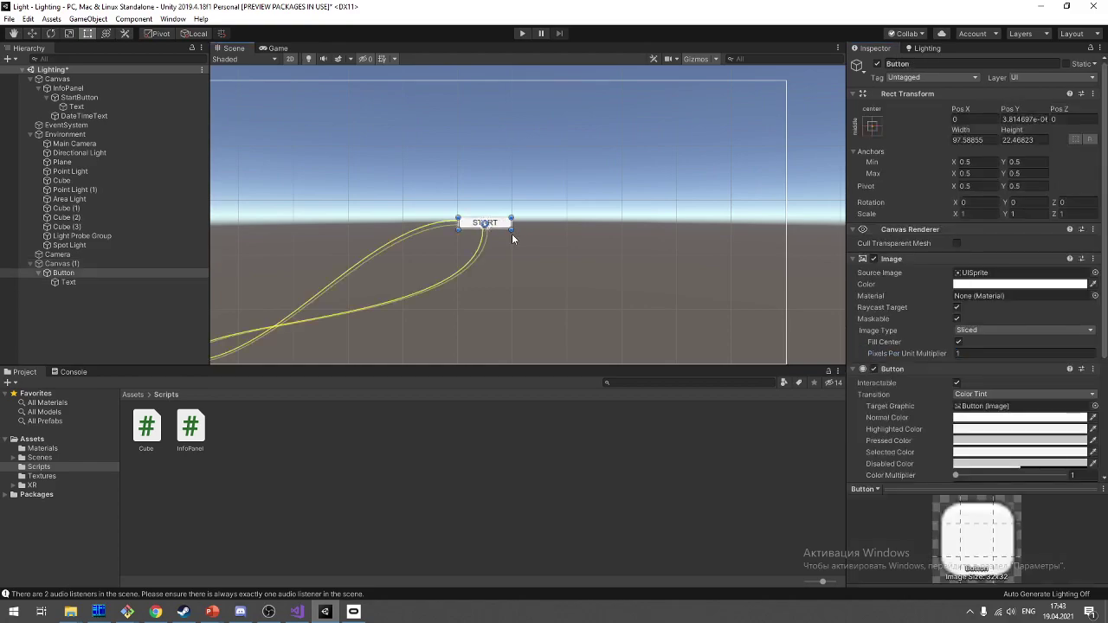
{"action": "left_click_drag", "start_coordinate": [512, 229], "coordinate": [638, 272]}
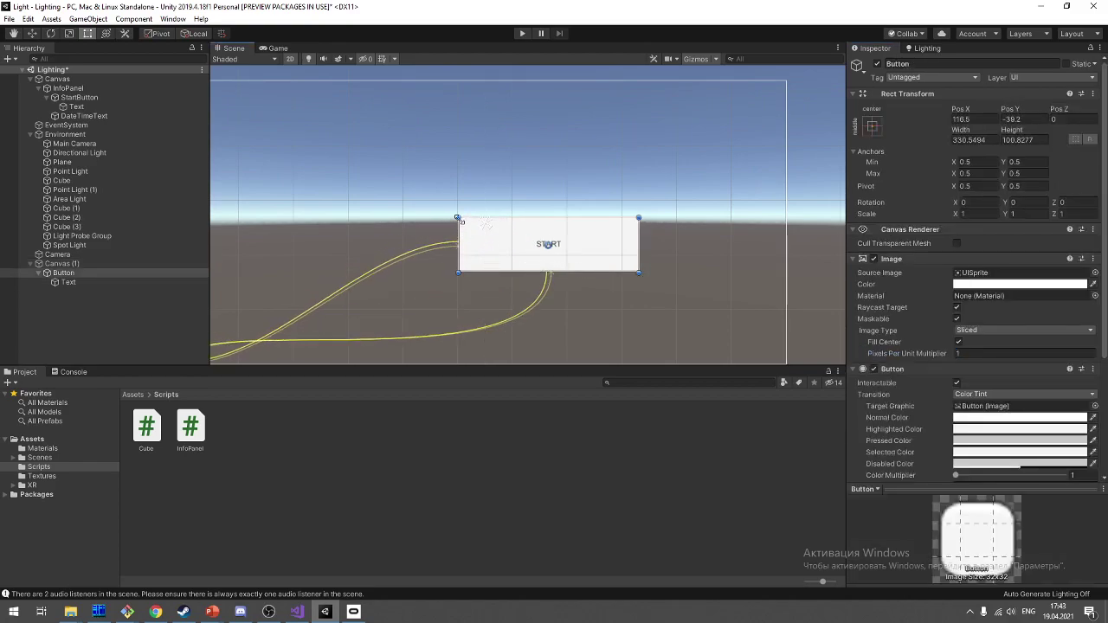
{"action": "mouse_move", "coordinate": [459, 220]}
{"action": "left_mouse_down"}
{"action": "mouse_move", "coordinate": [406, 235]}
{"action": "mouse_move", "coordinate": [450, 241]}
{"action": "left_mouse_up"}
{"action": "left_click_drag", "start_coordinate": [585, 248], "coordinate": [521, 217]}
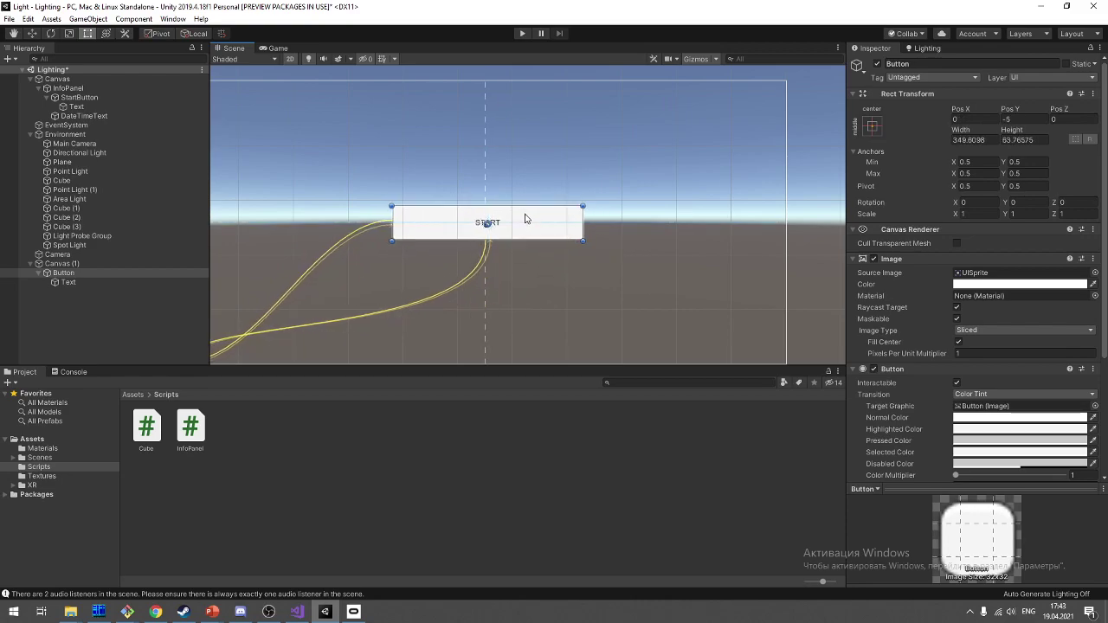
Step: Move the START button up to Pos Y 198 near the canvas top
{"action": "left_click", "coordinate": [60, 263]}
{"action": "left_click", "coordinate": [107, 124]}
{"action": "left_click", "coordinate": [111, 116]}
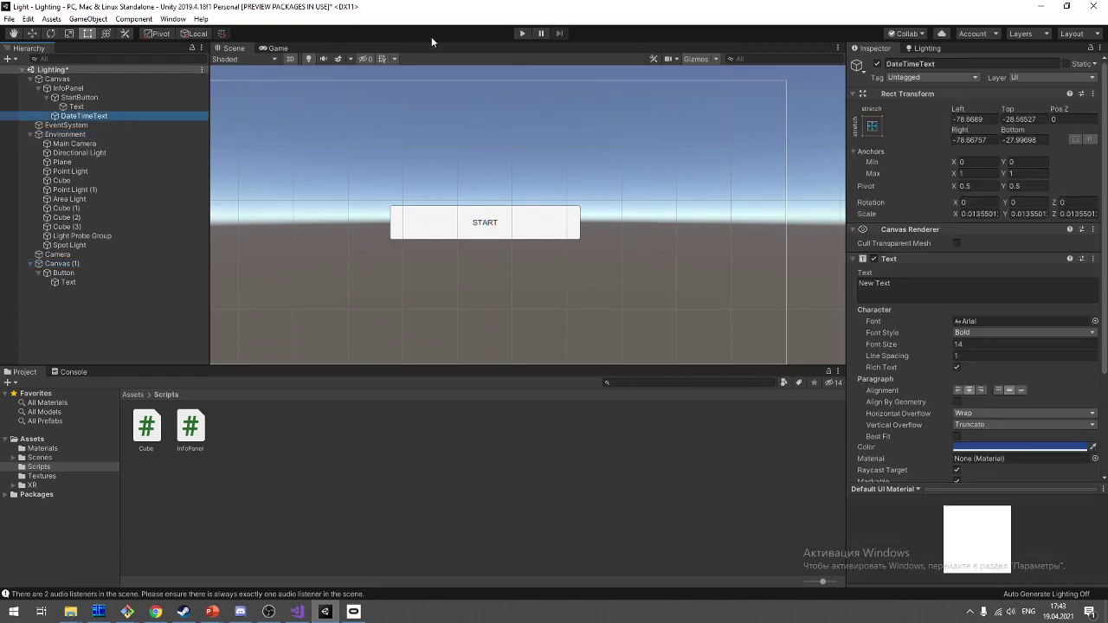
{"action": "left_click", "coordinate": [548, 219]}
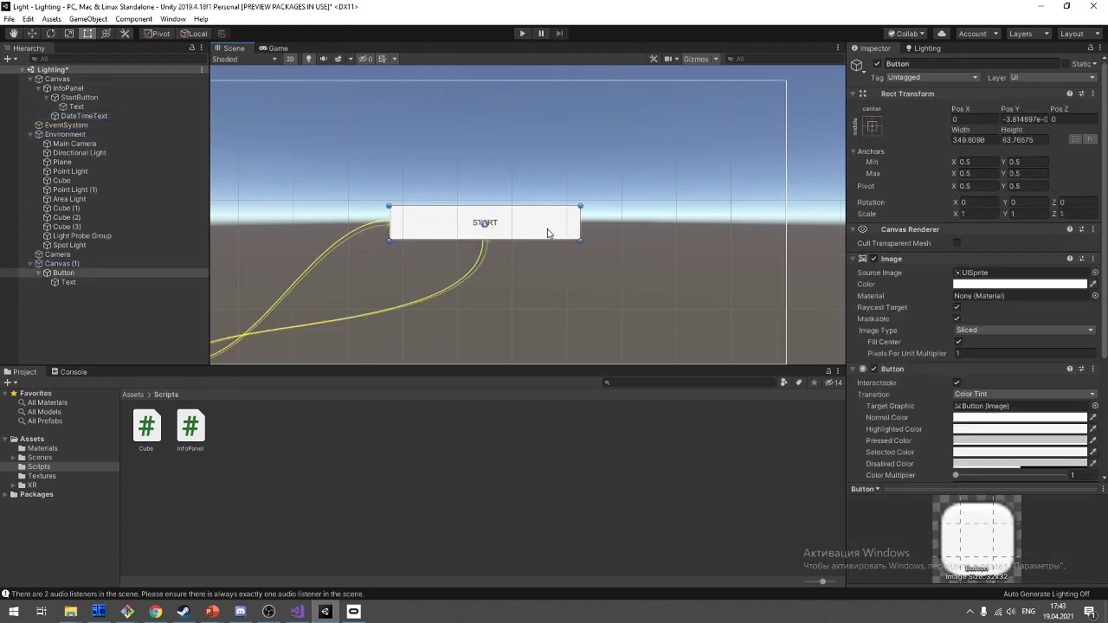
{"action": "left_click_drag", "start_coordinate": [547, 234], "coordinate": [549, 124]}
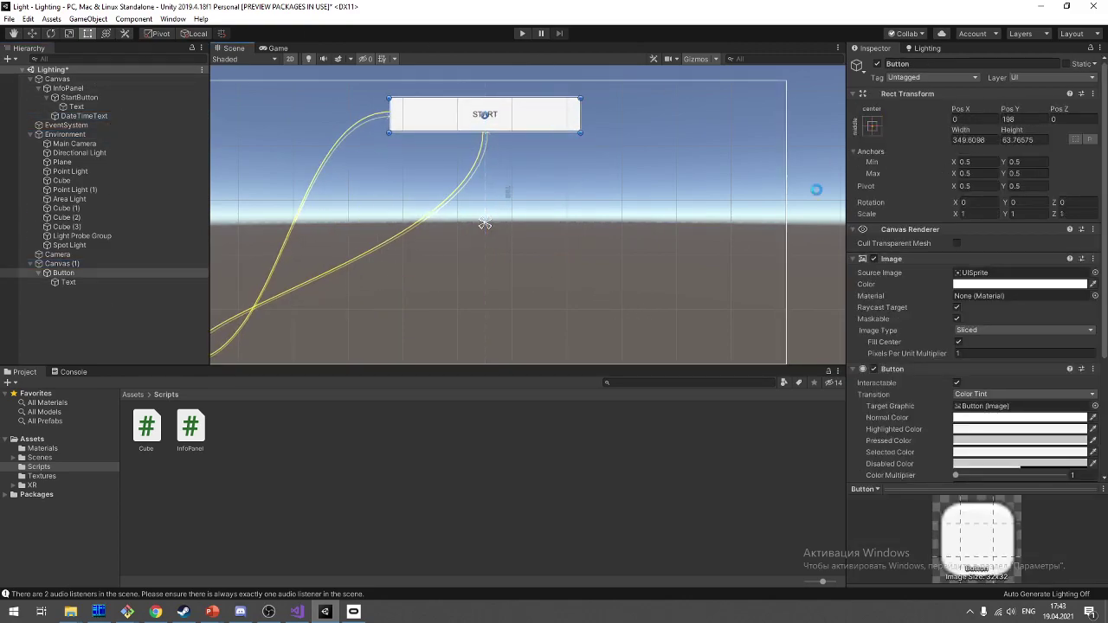
Step: Enter Play mode to try the START bar above the InfoPanel and cubes
{"action": "left_click", "coordinate": [525, 33]}
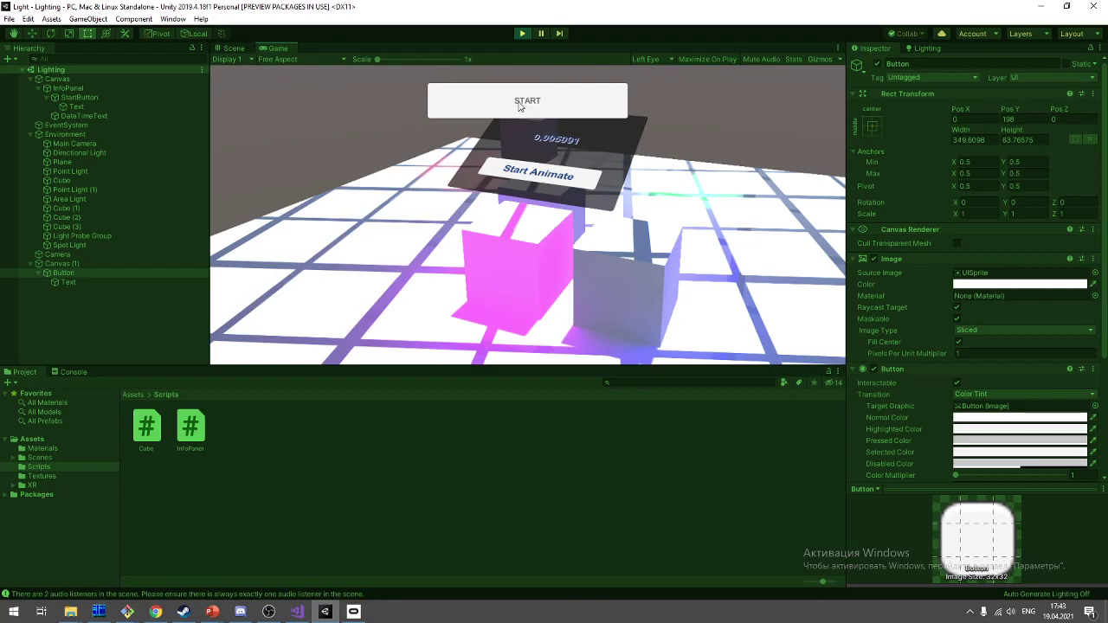
{"action": "scroll", "coordinate": [962, 400], "scroll_direction": "down", "scroll_amount": 5}
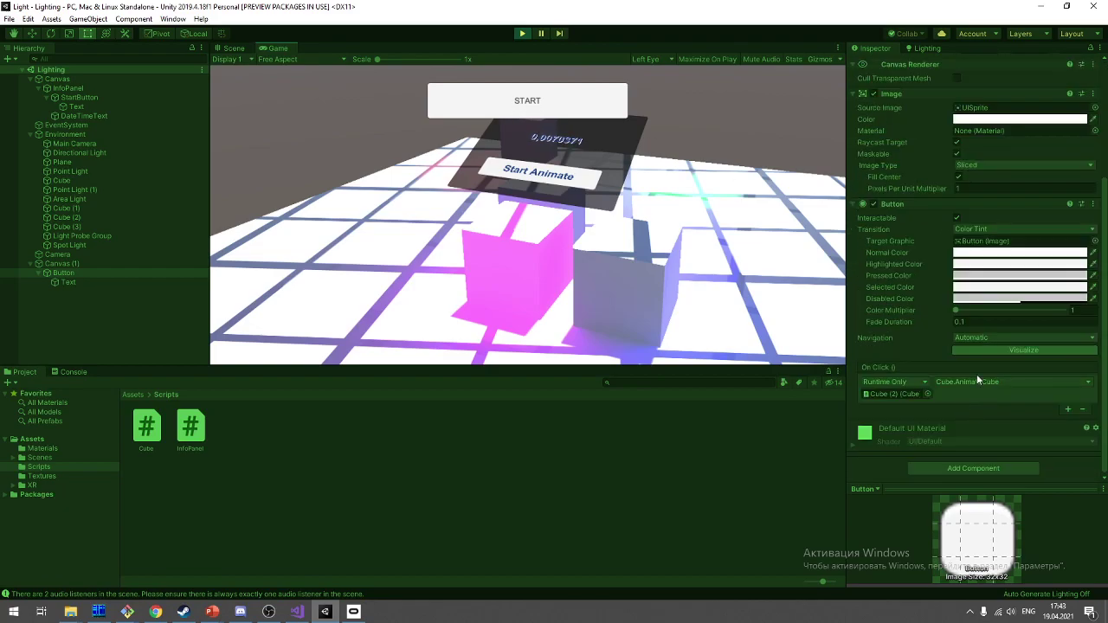
Step: Stop Play mode and add a new first line inside AnimateCube in Cube.cs
{"action": "left_click", "coordinate": [521, 35]}
{"action": "key", "text": "alt+Tab"}
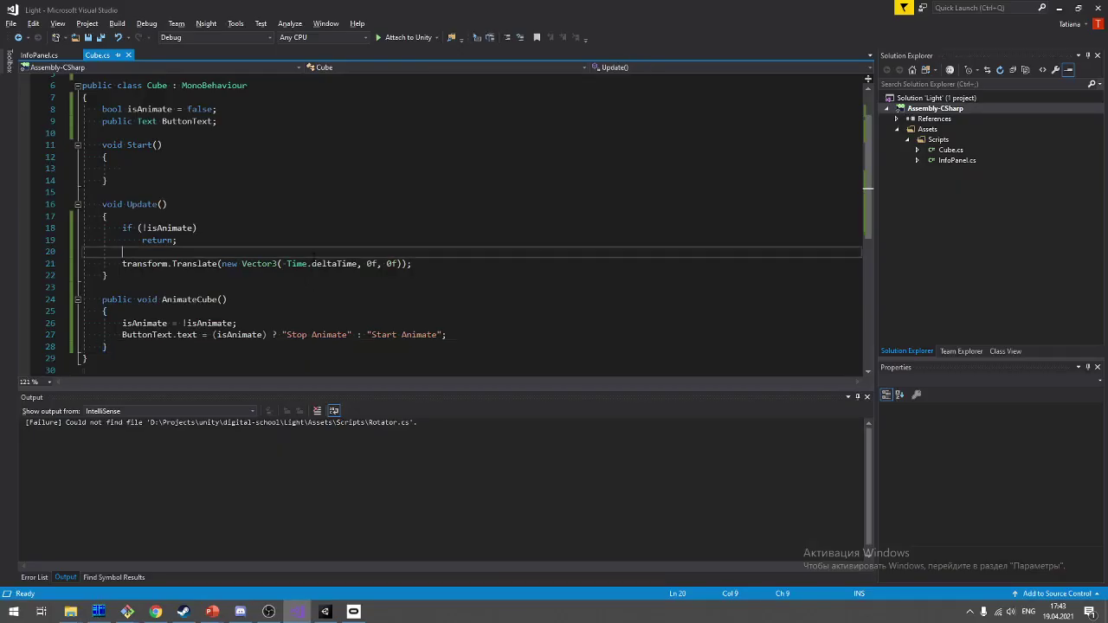
{"action": "left_click", "coordinate": [147, 335]}
{"action": "left_click", "coordinate": [168, 228]}
{"action": "left_click", "coordinate": [259, 264]}
{"action": "left_click", "coordinate": [262, 302]}
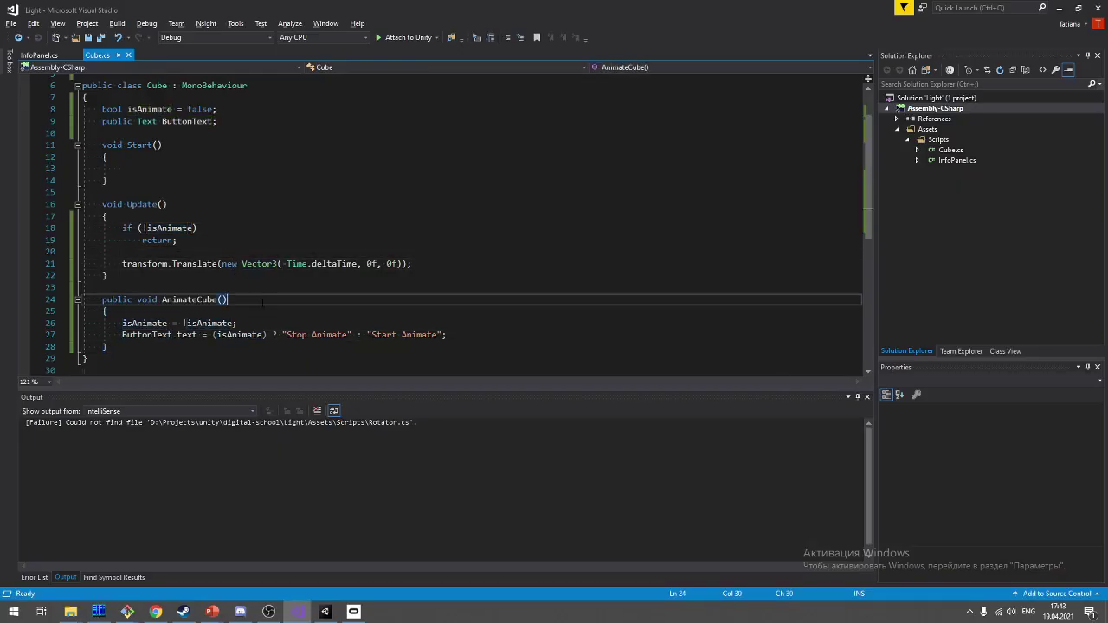
{"action": "key", "text": "Down"}
{"action": "key", "text": "Return"}
Step: Write Debug.Log(isAnimate); on that line and save Cube.cs
{"action": "type", "text": "Deb"}
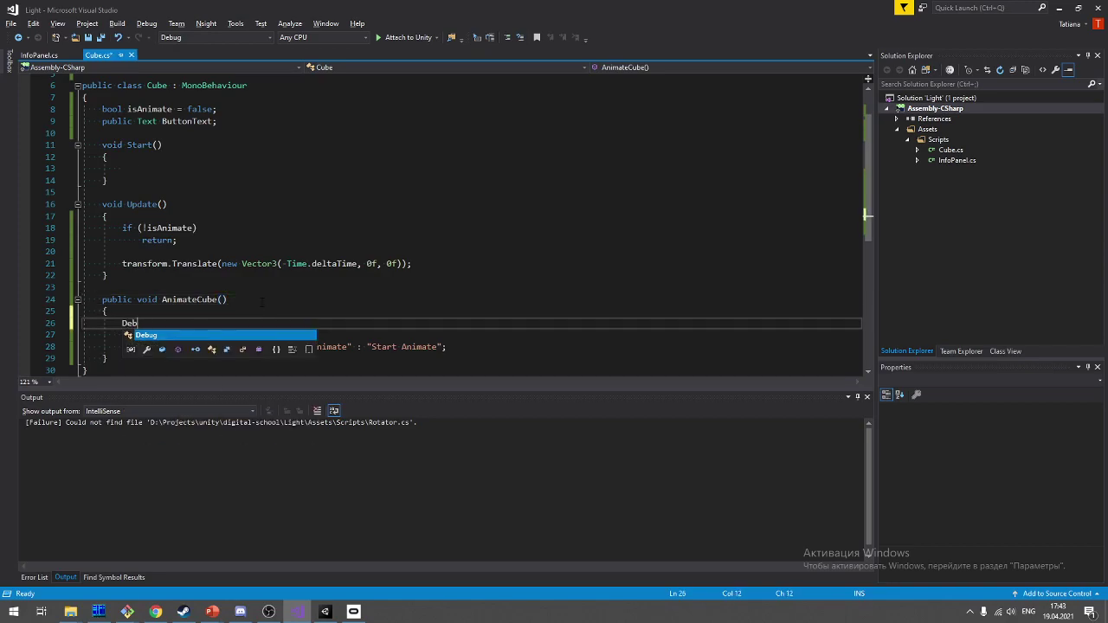
{"action": "type", "text": "ug.L"}
{"action": "key", "text": "Tab"}
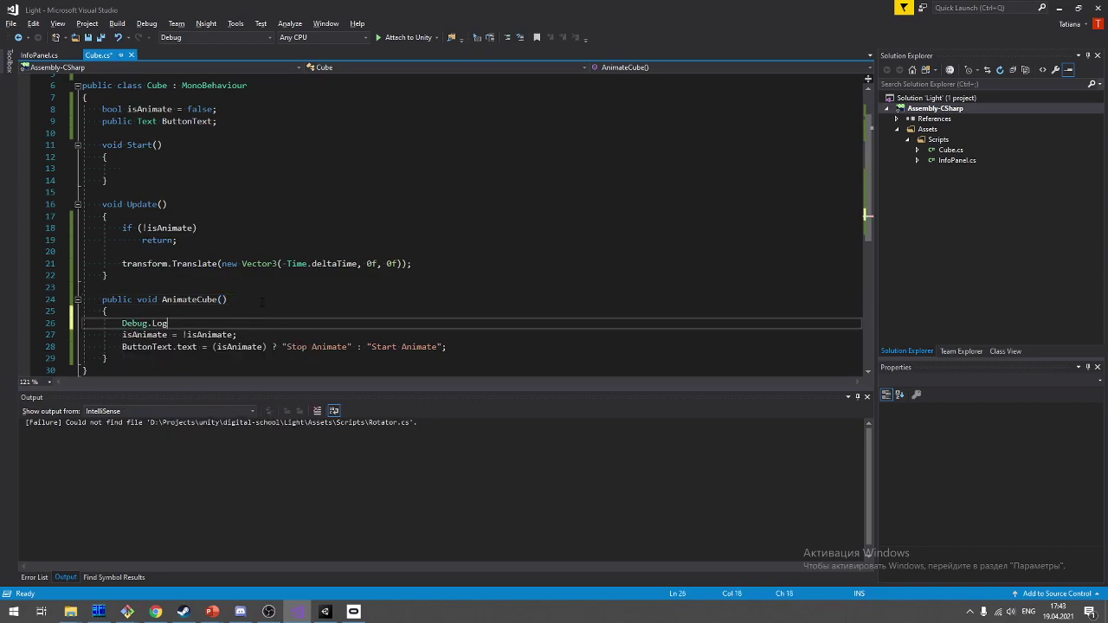
{"action": "type", "text": "(\" "}
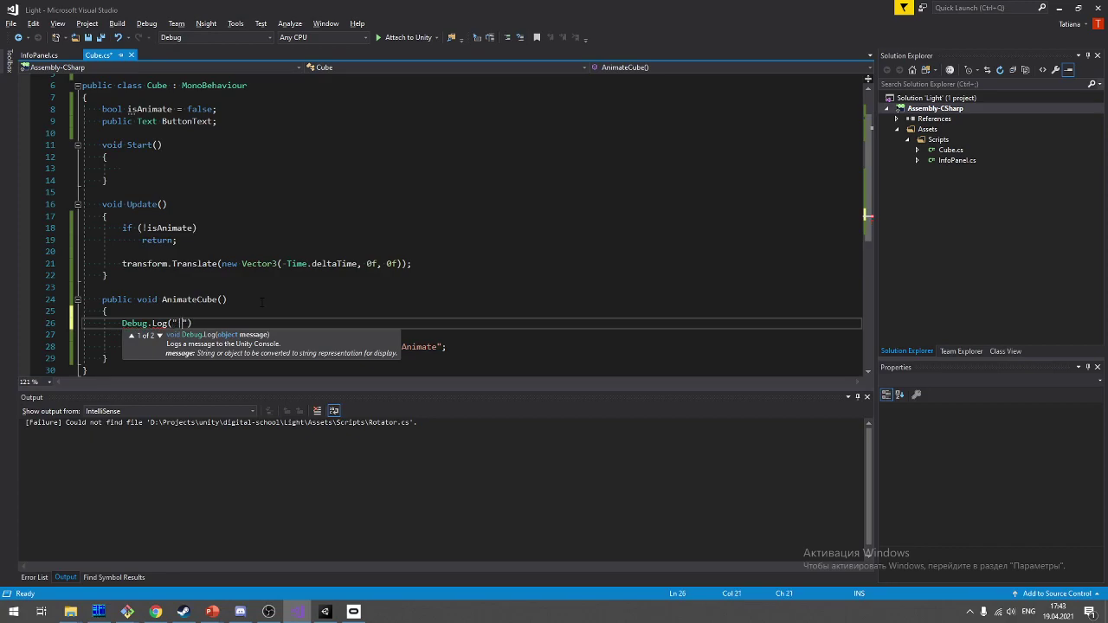
{"action": "type", "text": "Bu"}
{"action": "key", "text": "BackSpace"}
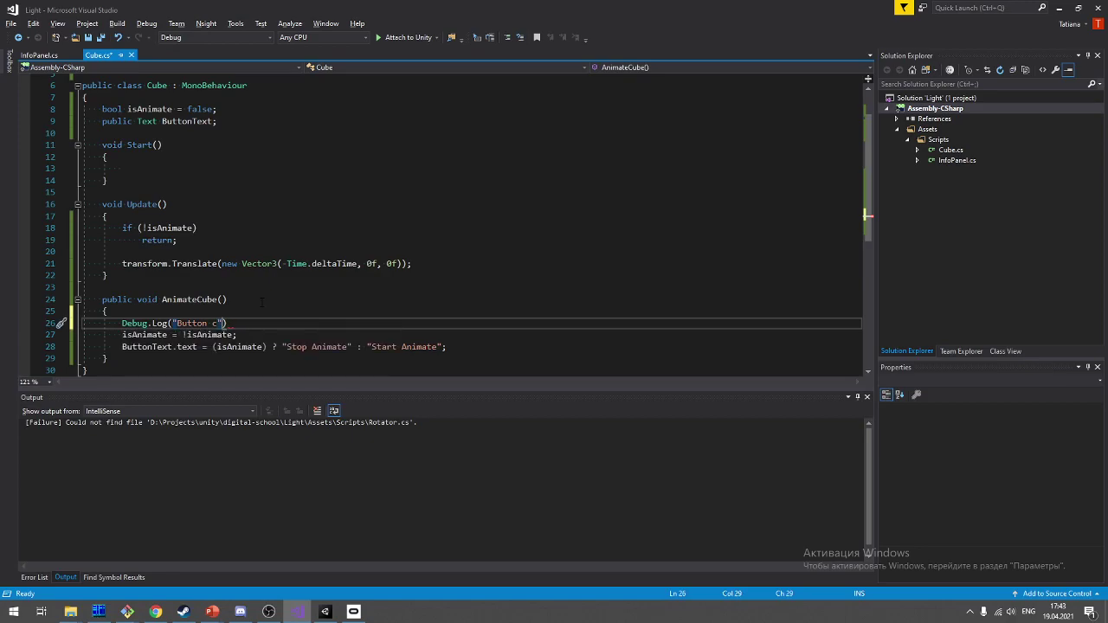
{"action": "key", "text": "BackSpace"}
{"action": "key", "text": "BackSpace"}
{"action": "key", "text": "BackSpace"}
{"action": "key", "text": "BackSpace"}
{"action": "type", "text": "isA"}
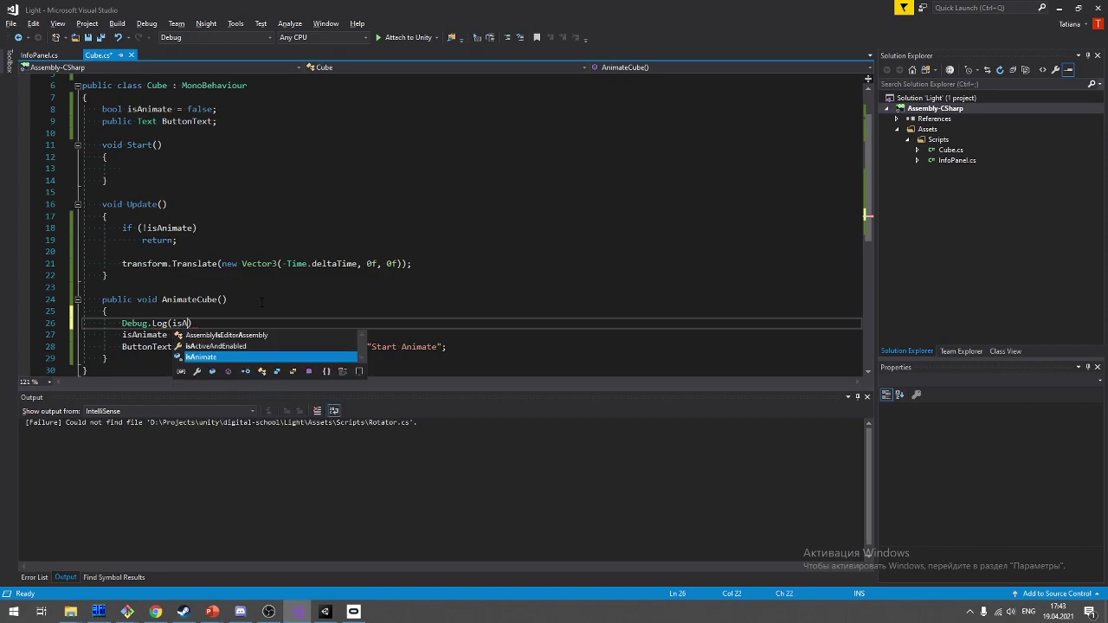
{"action": "key", "text": "Tab"}
{"action": "type", "text": "';"}
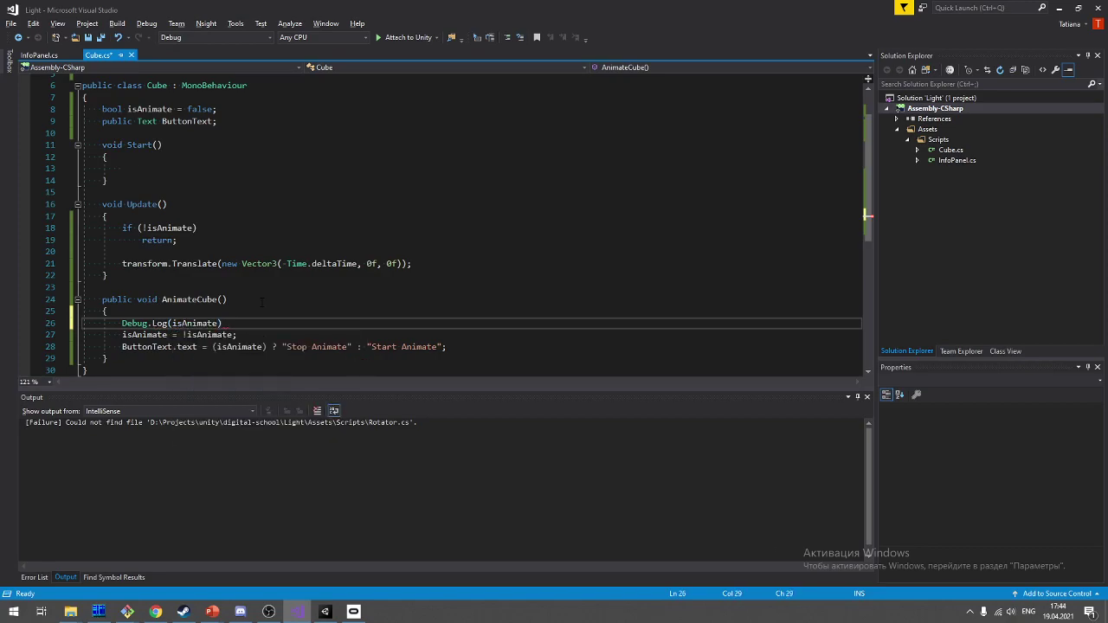
{"action": "type", "text": ";"}
{"action": "key", "text": "Home"}
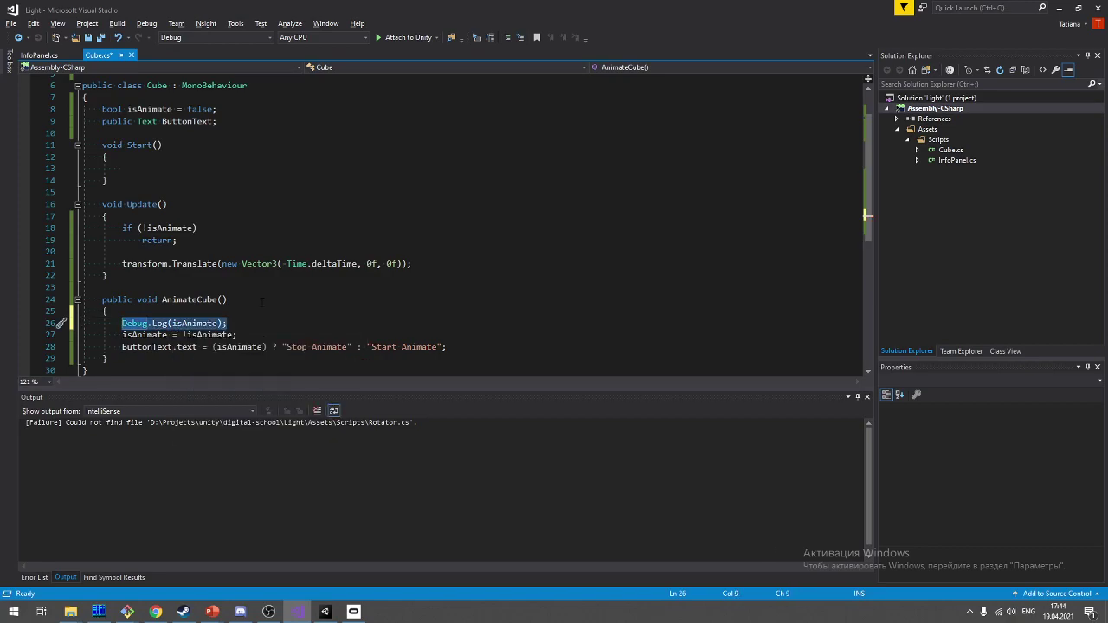
{"action": "key", "text": "ctrl+s"}
{"action": "key", "text": "alt+Tab"}
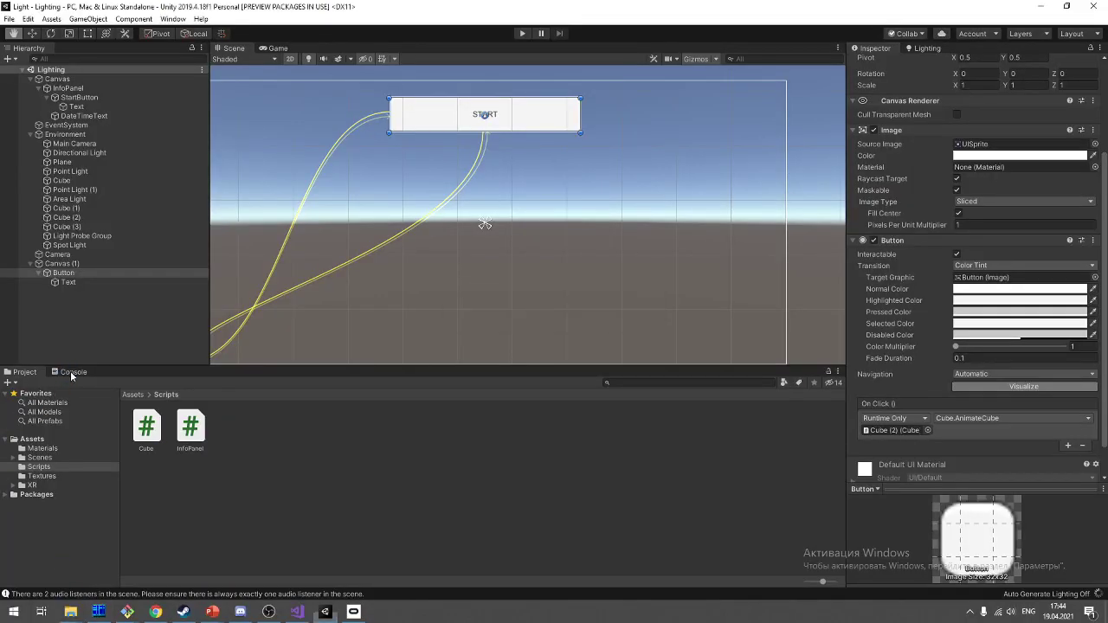
Step: Run a Play-mode test with the Console shown and info messages filtered out, then stop
{"action": "left_click", "coordinate": [83, 370]}
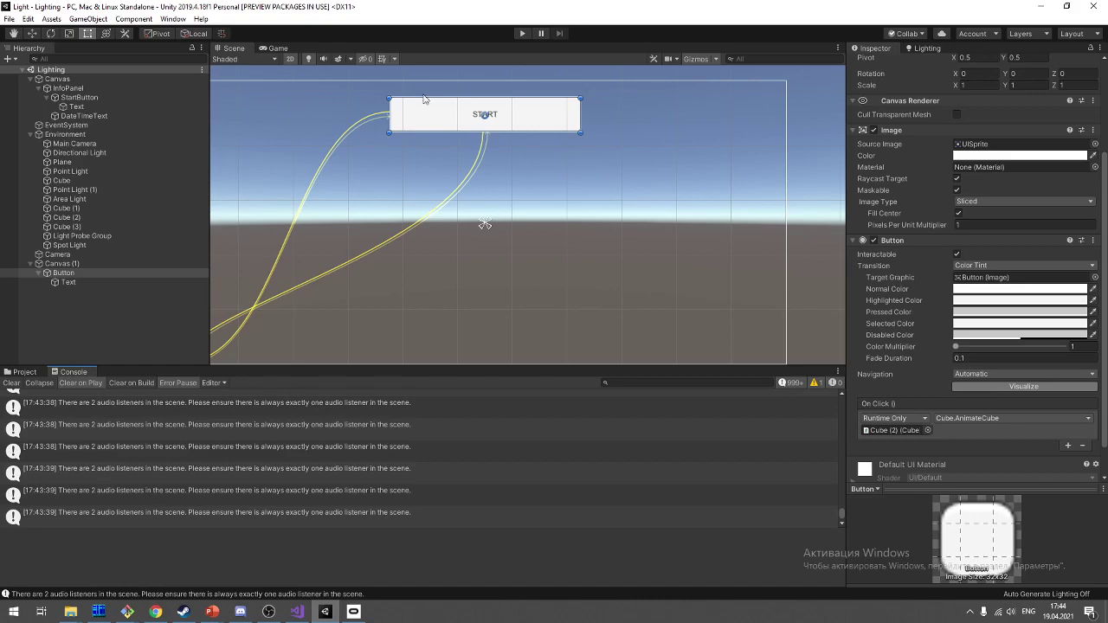
{"action": "left_click", "coordinate": [522, 35]}
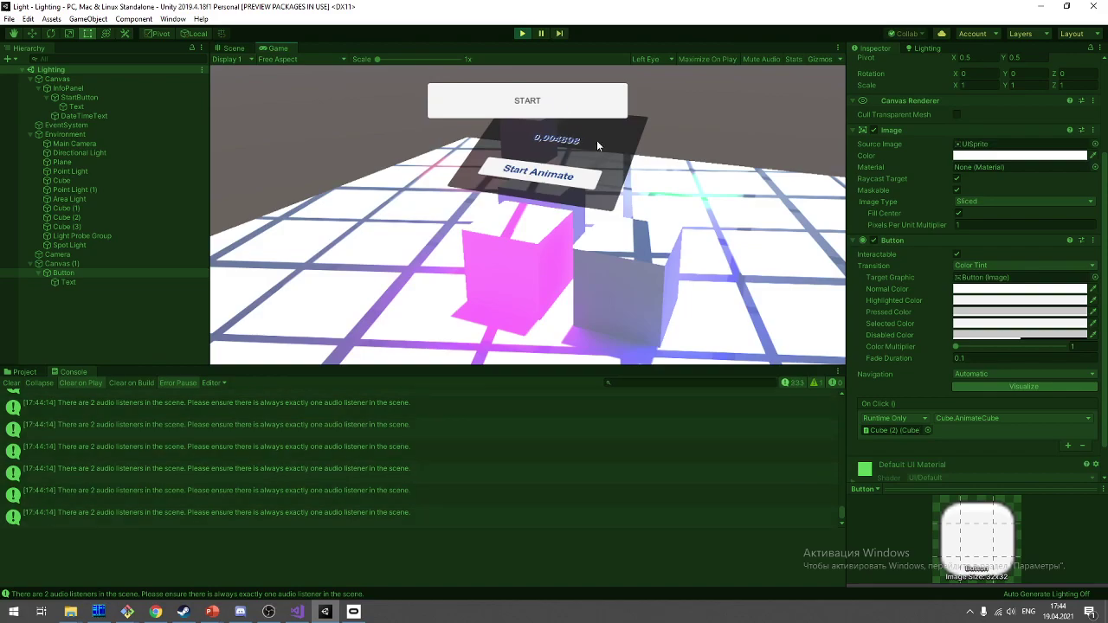
{"action": "left_click", "coordinate": [796, 382]}
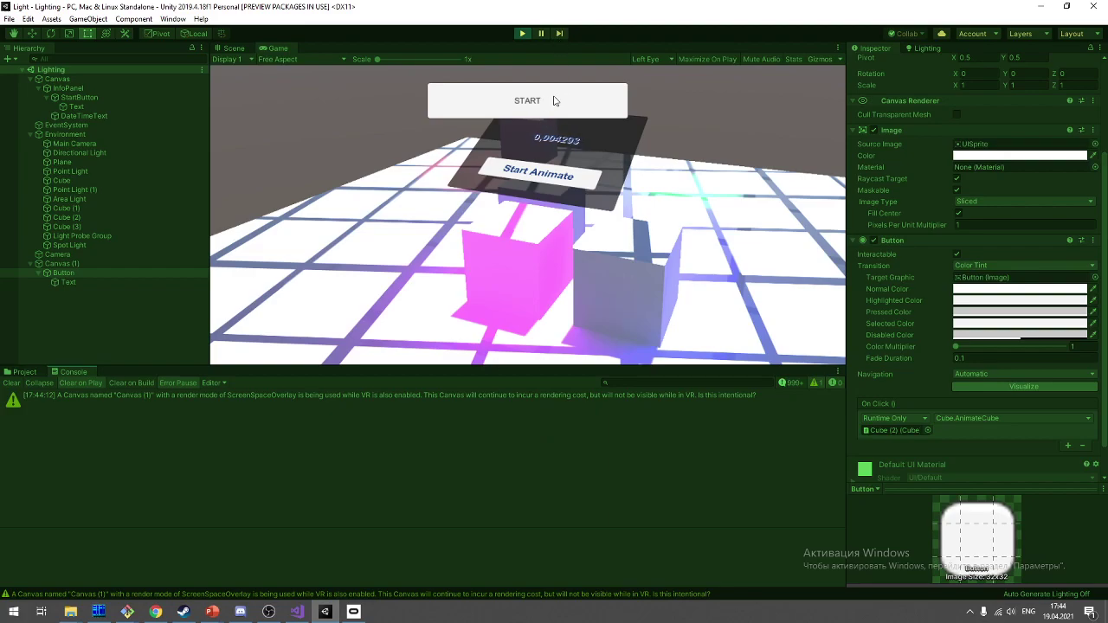
{"action": "left_click", "coordinate": [523, 34]}
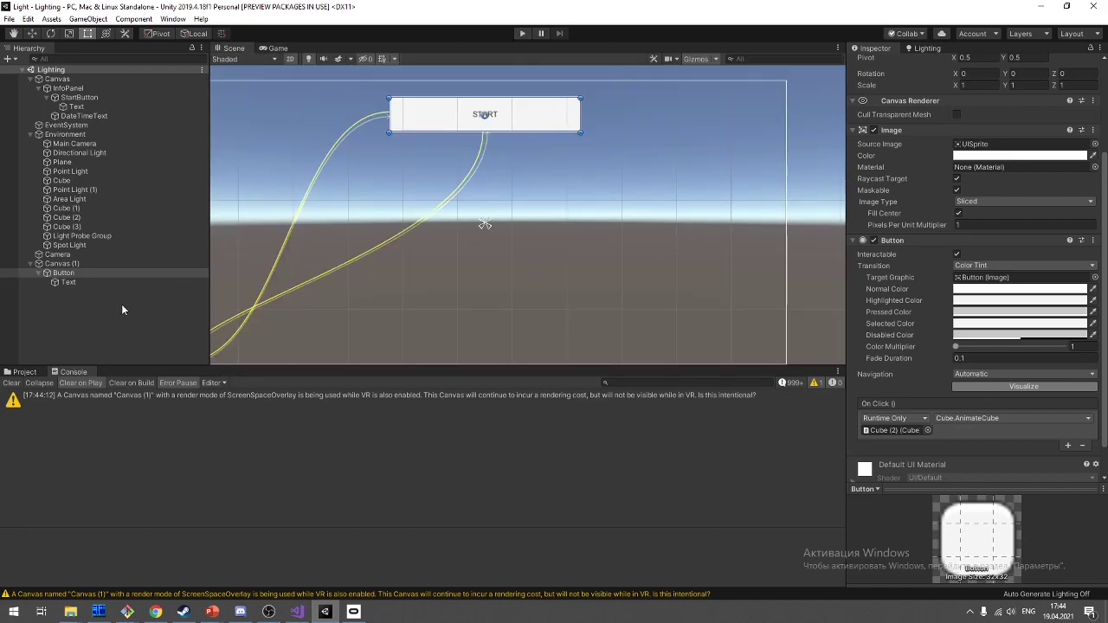
Step: Switch Canvas (1)'s Render Mode to Screen Space - Camera
{"action": "left_click", "coordinate": [128, 263]}
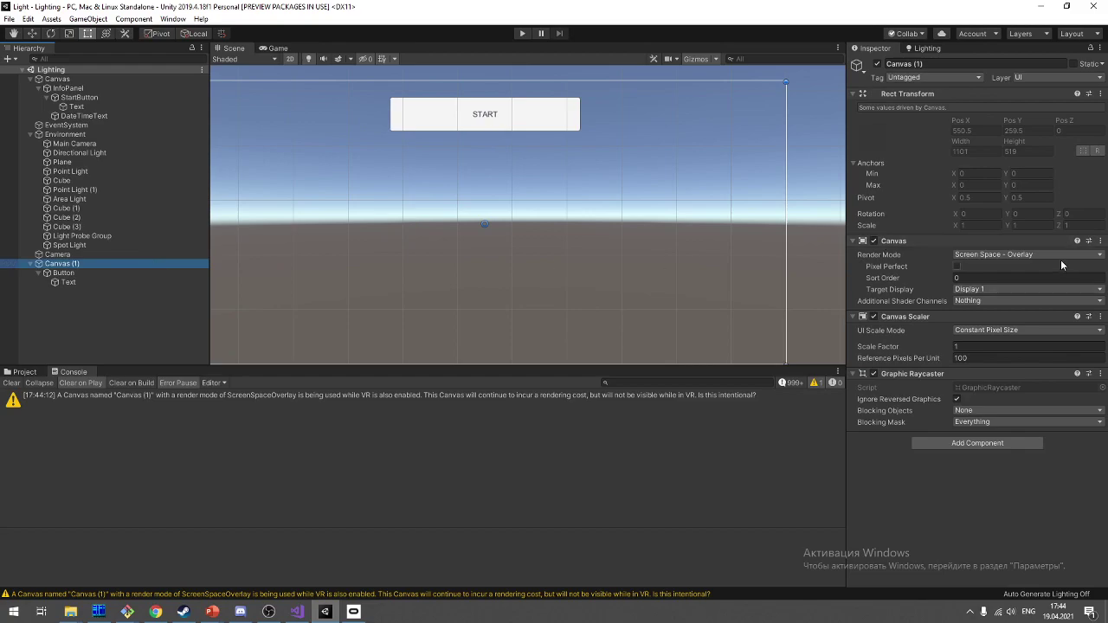
{"action": "left_click", "coordinate": [1063, 255]}
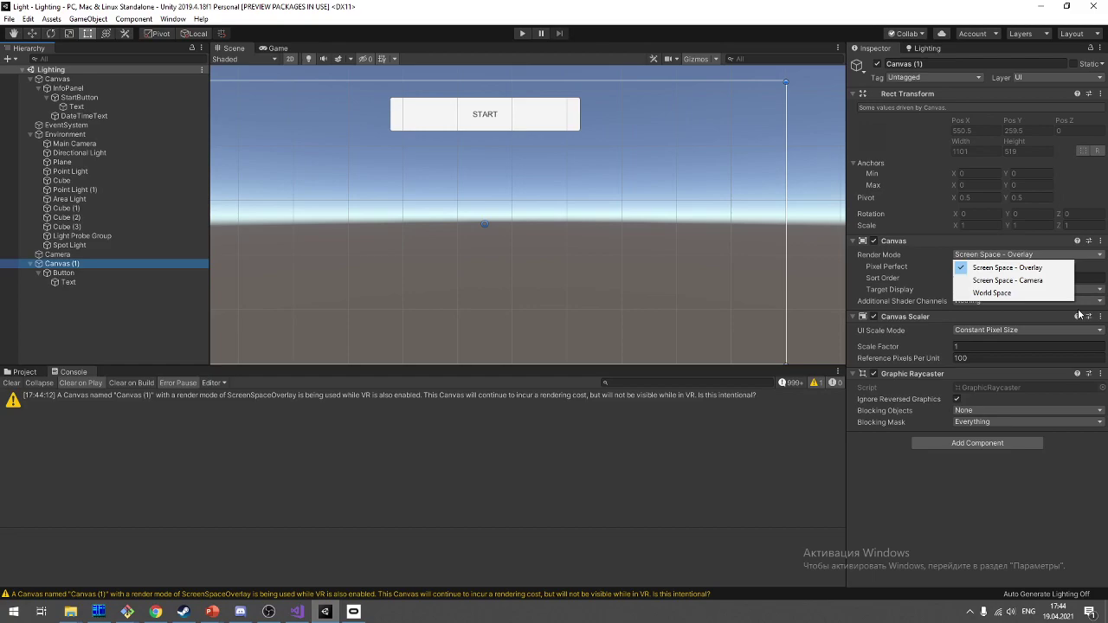
{"action": "left_click", "coordinate": [1007, 280]}
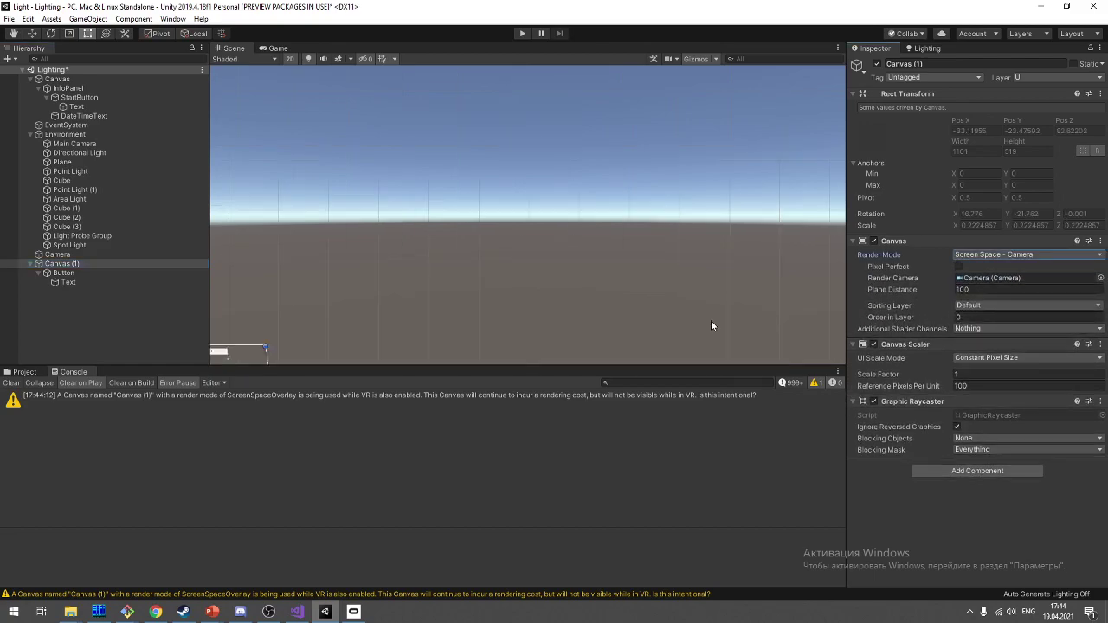
{"action": "middle_click_drag", "start_coordinate": [579, 243], "coordinate": [718, 148]}
{"action": "scroll", "coordinate": [388, 332], "scroll_direction": "up", "scroll_amount": 2}
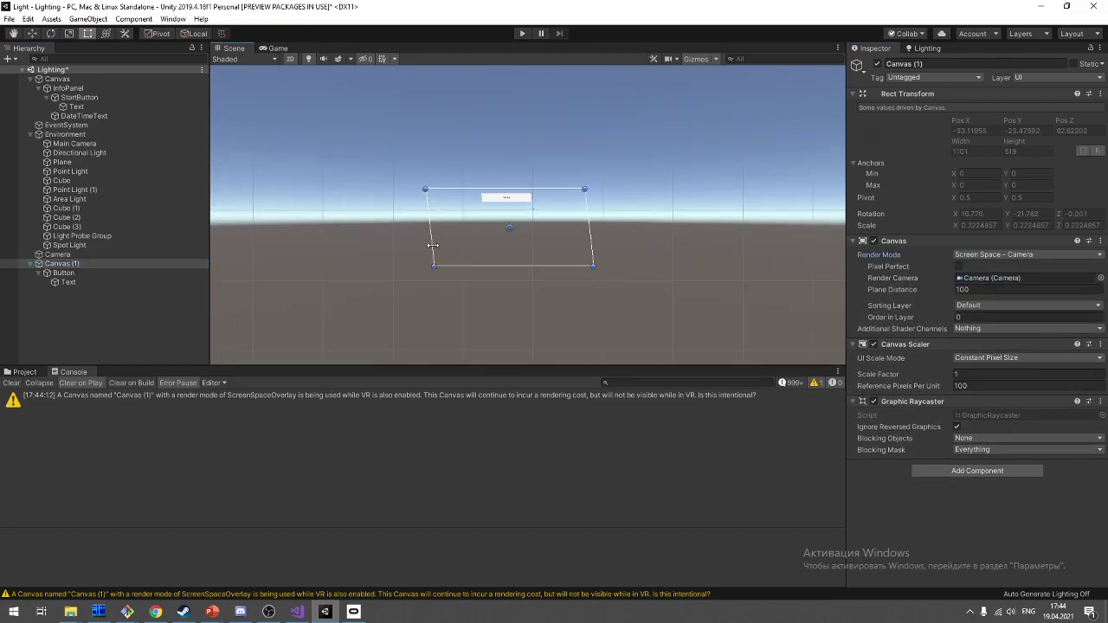
{"action": "scroll", "coordinate": [526, 230], "scroll_direction": "up", "scroll_amount": 3}
{"action": "scroll", "coordinate": [526, 229], "scroll_direction": "up", "scroll_amount": 2}
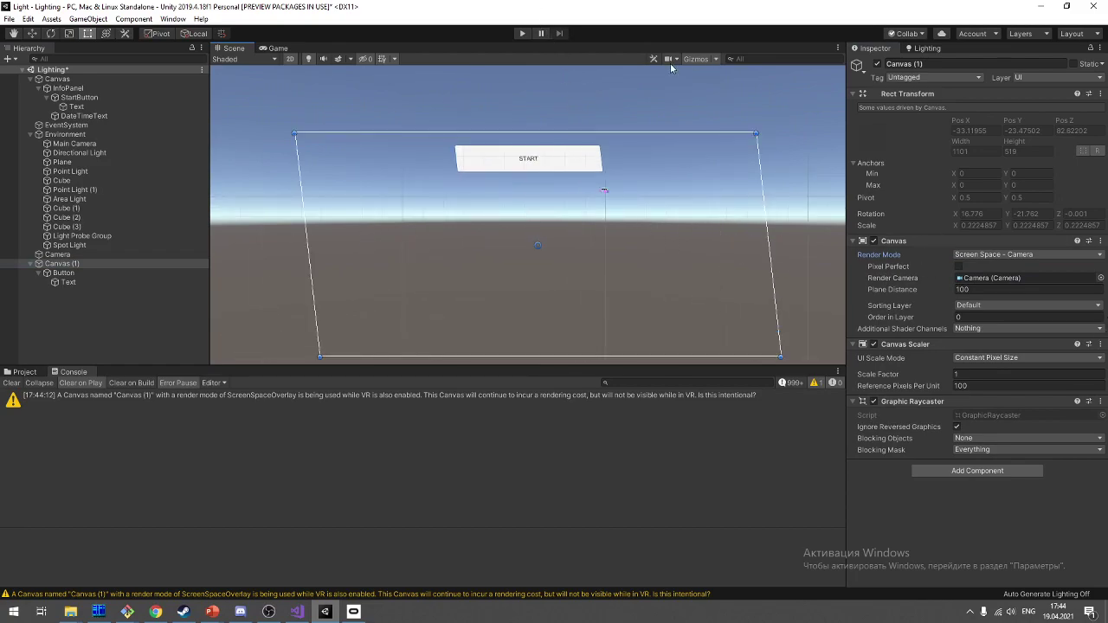
Step: Test the camera-space canvas in Play mode, stop, and save the Lighting scene
{"action": "left_click", "coordinate": [529, 32]}
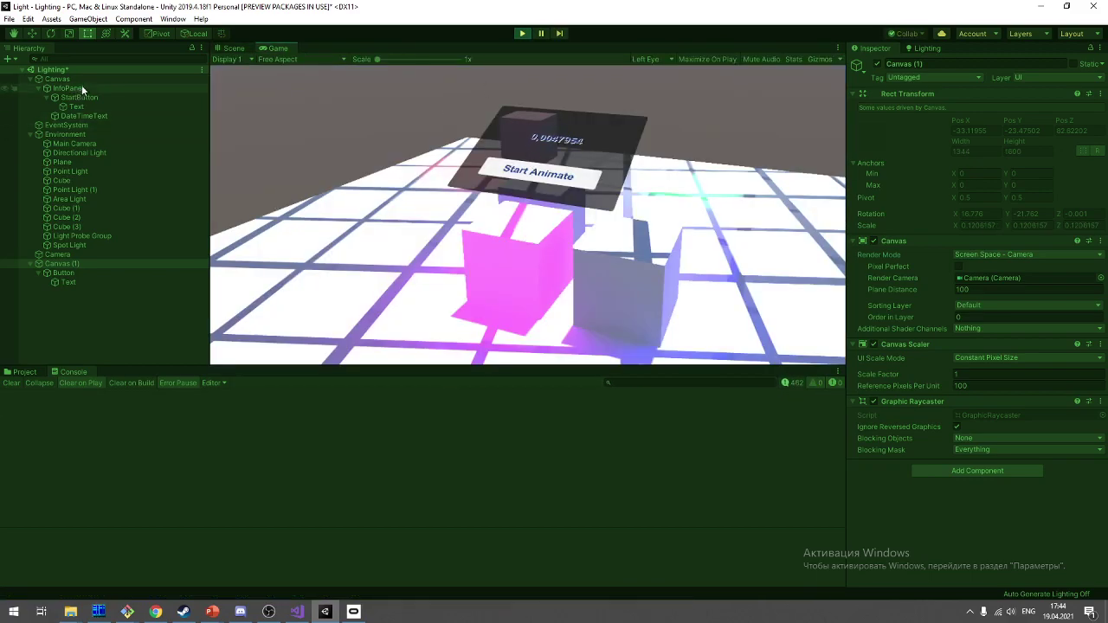
{"action": "left_click", "coordinate": [522, 33]}
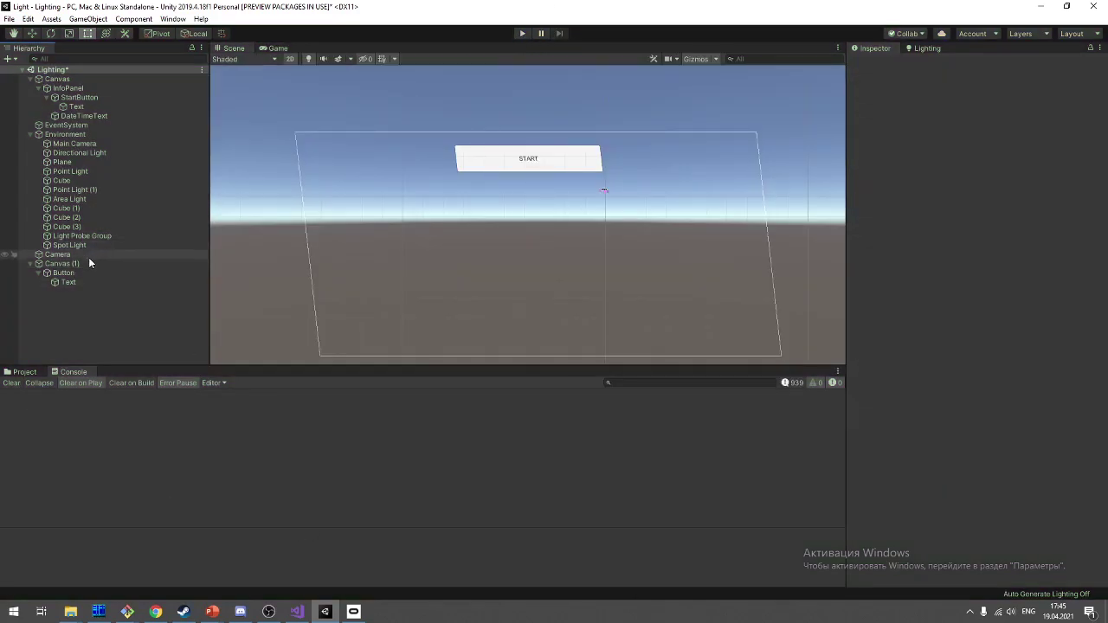
{"action": "left_click", "coordinate": [89, 262]}
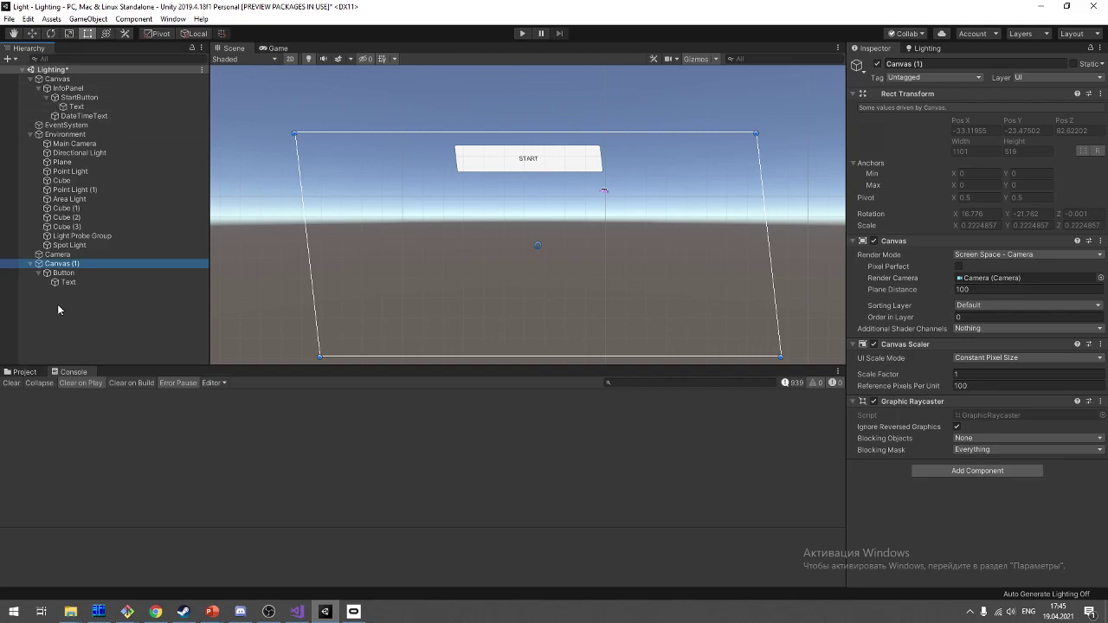
{"action": "key", "text": "ctrl+s"}
{"action": "left_click", "coordinate": [173, 18]}
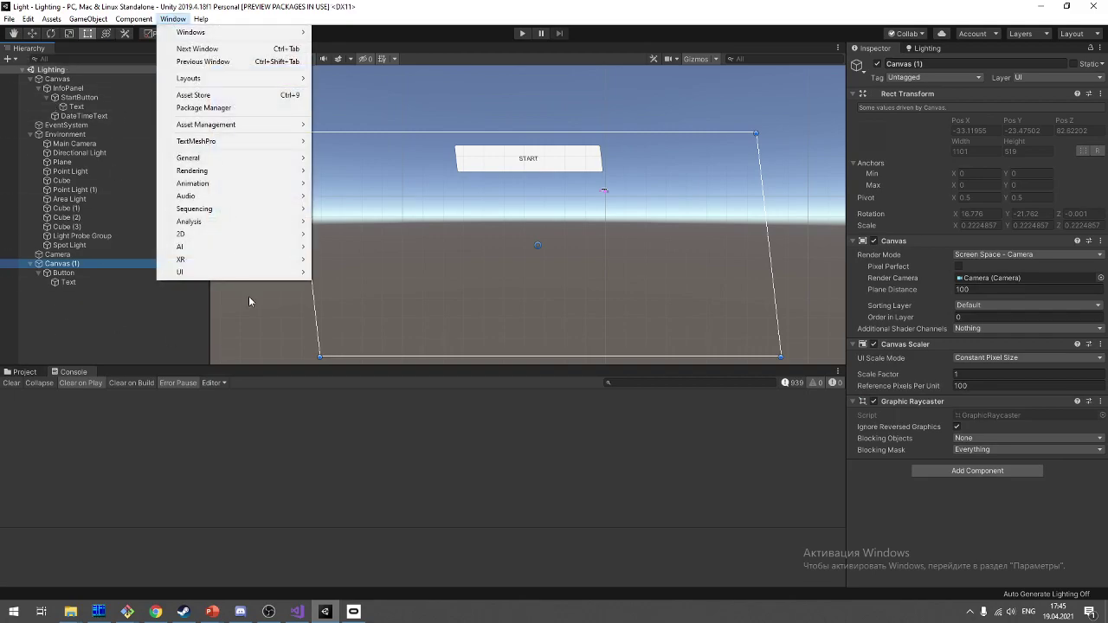
Step: Turn off the Oculus XR plug-in in Project Settings
{"action": "mouse_move", "coordinate": [243, 258]}
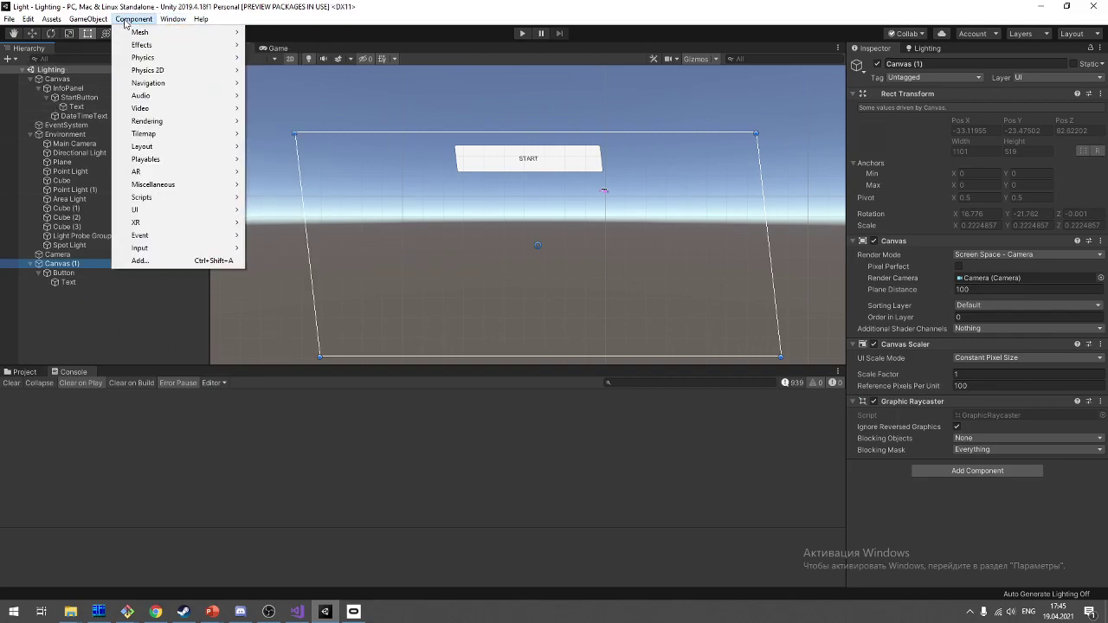
{"action": "mouse_move", "coordinate": [27, 18]}
{"action": "left_click", "coordinate": [159, 357]}
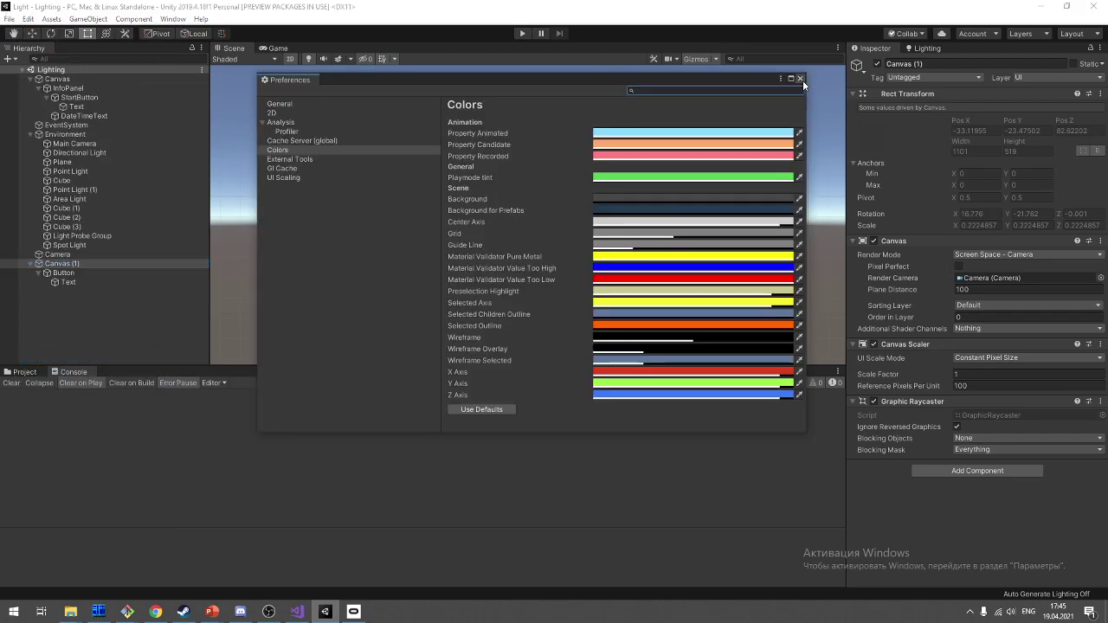
{"action": "left_click", "coordinate": [800, 78]}
{"action": "left_click", "coordinate": [27, 19]}
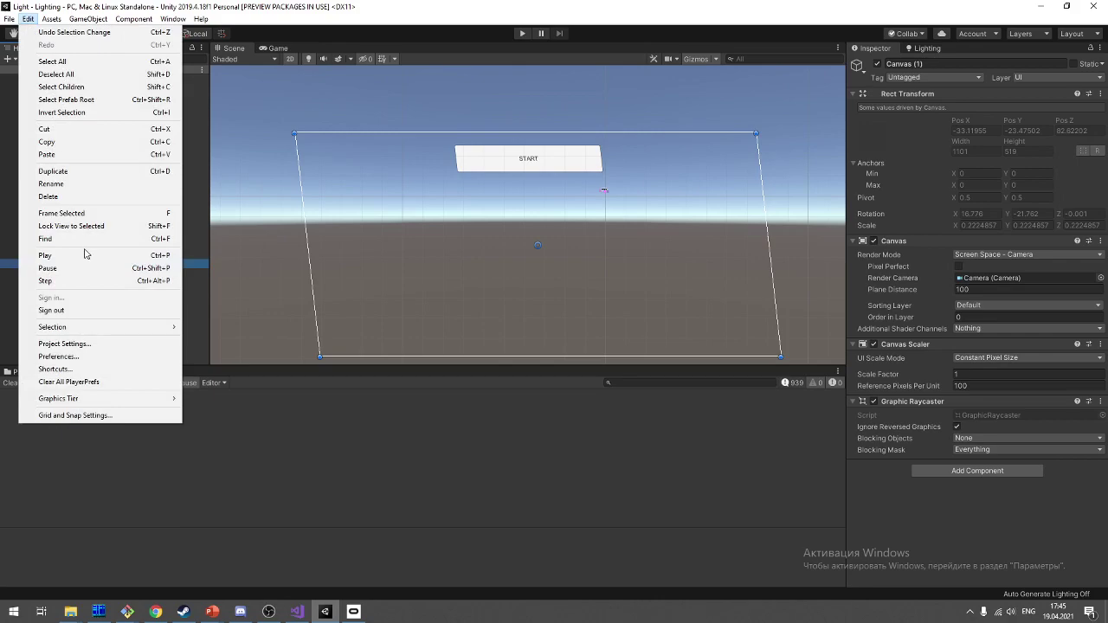
{"action": "left_click", "coordinate": [128, 346]}
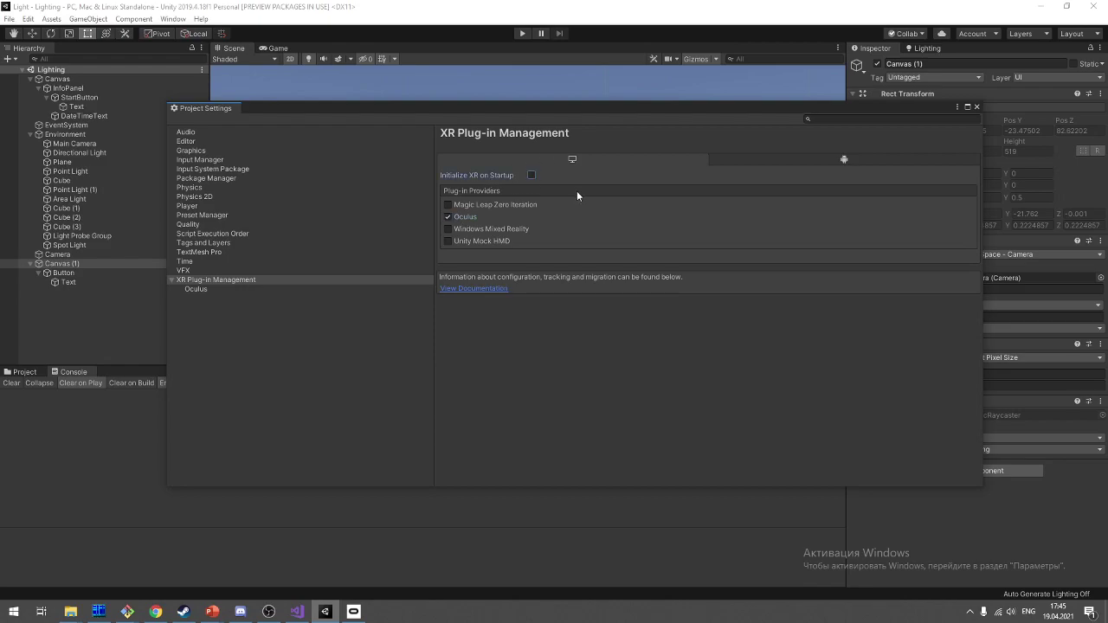
{"action": "left_click", "coordinate": [475, 218]}
{"action": "left_click", "coordinate": [975, 106]}
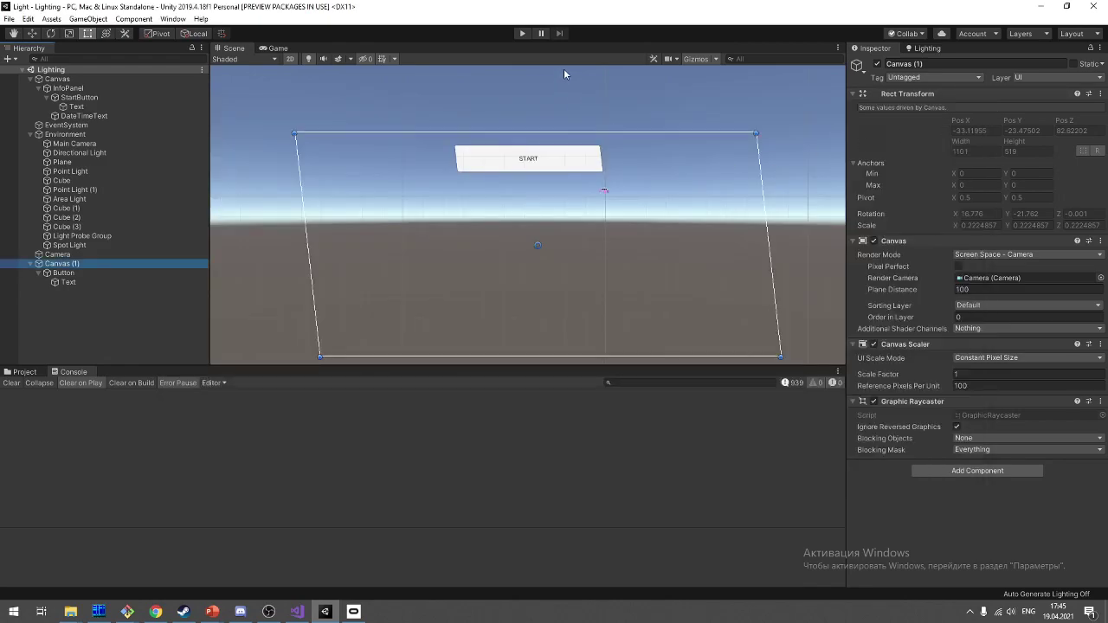
Step: In Play mode, toggle the button repeatedly between Start and Stop Animate, then exit
{"action": "left_click", "coordinate": [524, 36]}
{"action": "mouse_move", "coordinate": [183, 611]}
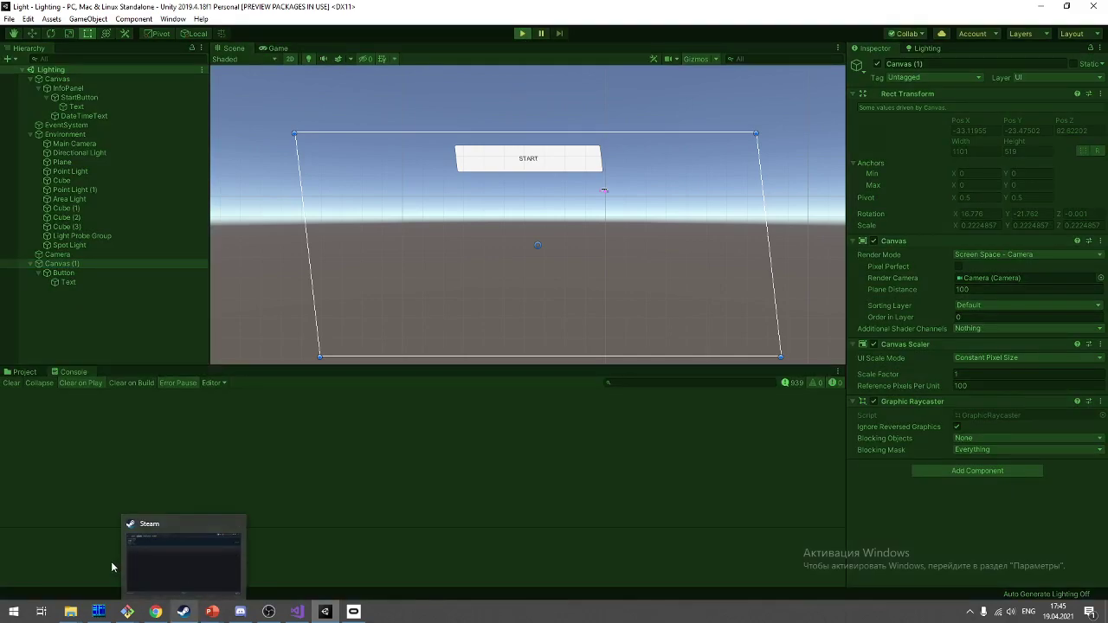
{"action": "left_click", "coordinate": [558, 107]}
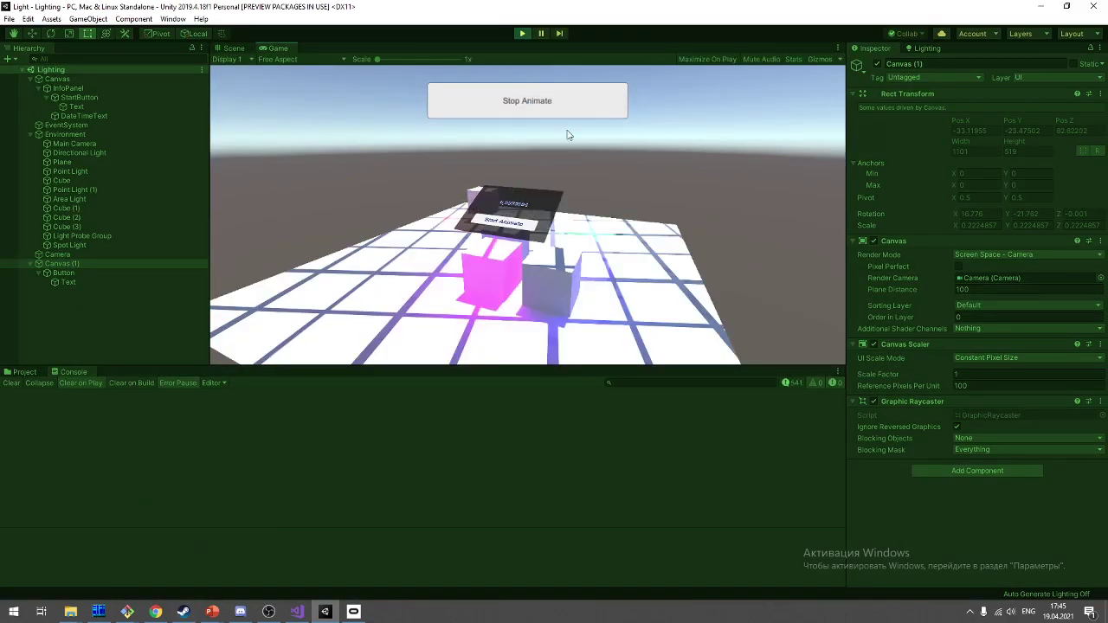
{"action": "left_click", "coordinate": [552, 106]}
{"action": "left_click", "coordinate": [541, 104]}
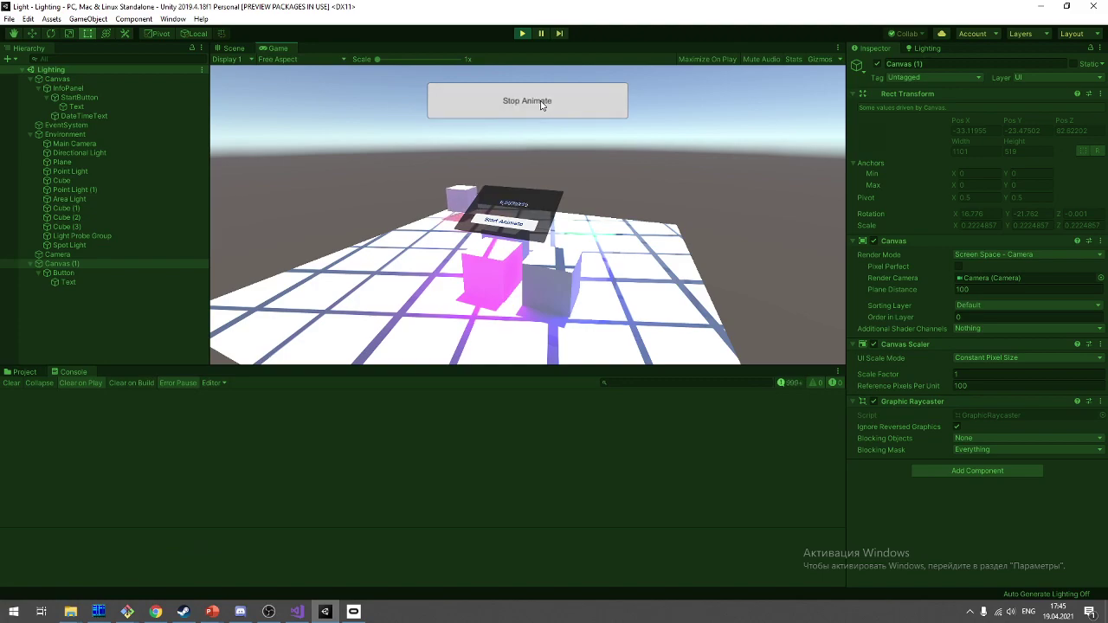
{"action": "left_click", "coordinate": [540, 104]}
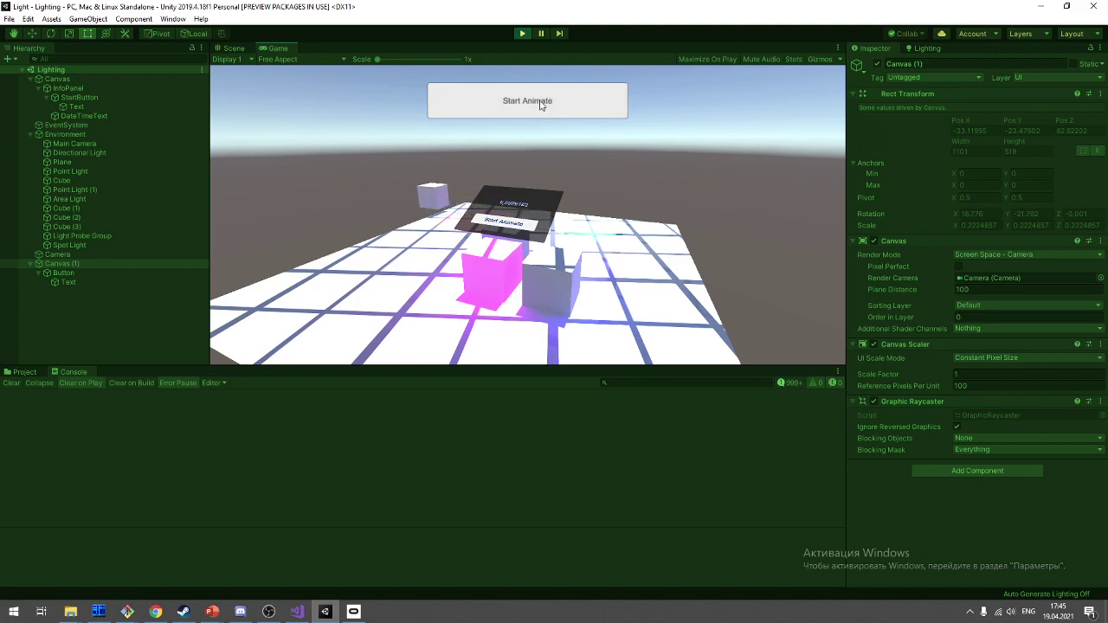
{"action": "left_click", "coordinate": [541, 105]}
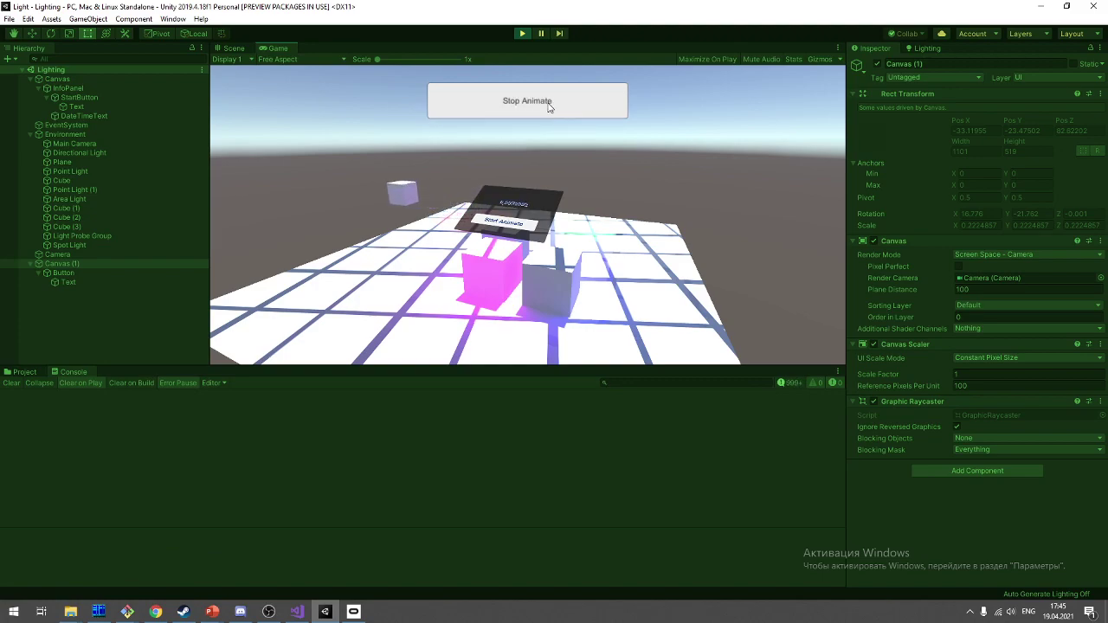
{"action": "left_click", "coordinate": [545, 103]}
{"action": "left_click", "coordinate": [534, 97]}
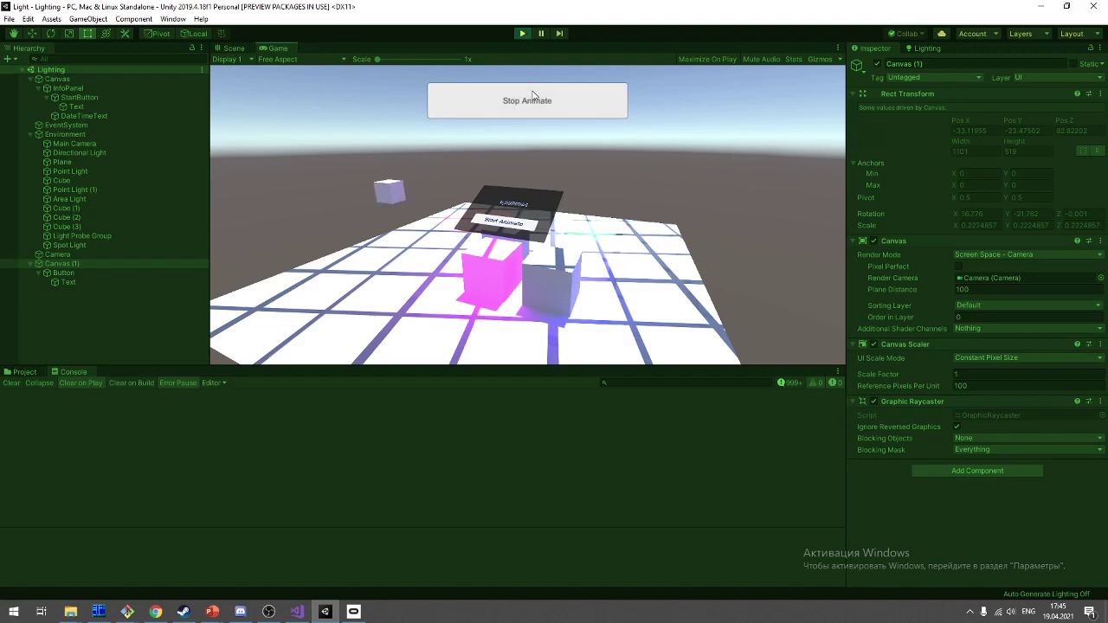
{"action": "left_click", "coordinate": [532, 101]}
{"action": "left_click", "coordinate": [531, 105]}
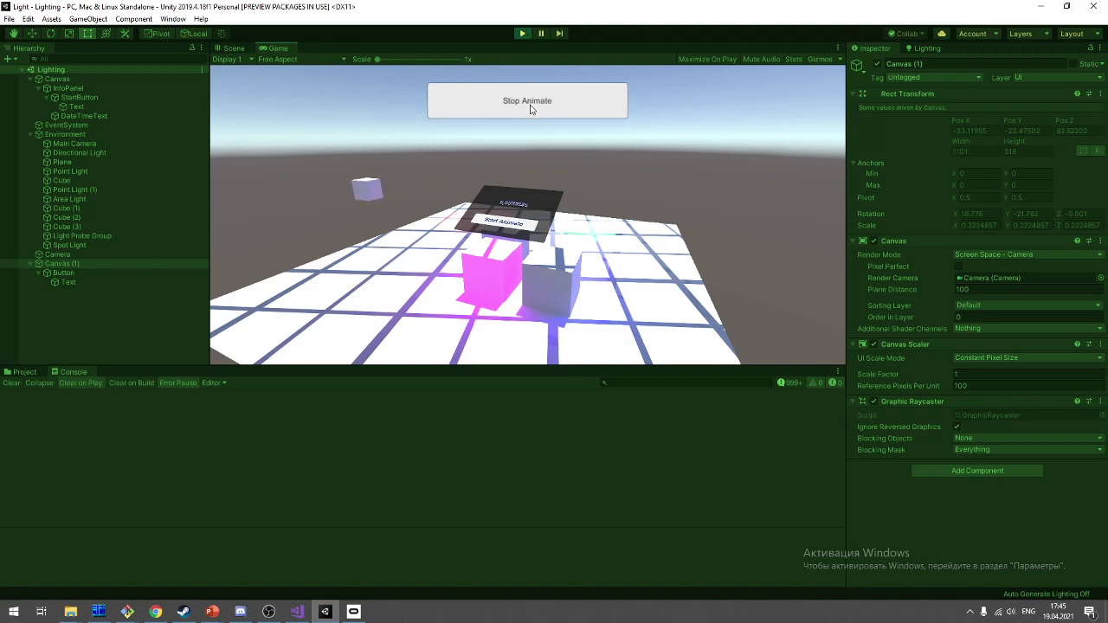
{"action": "left_click", "coordinate": [530, 110]}
{"action": "left_click", "coordinate": [530, 114]}
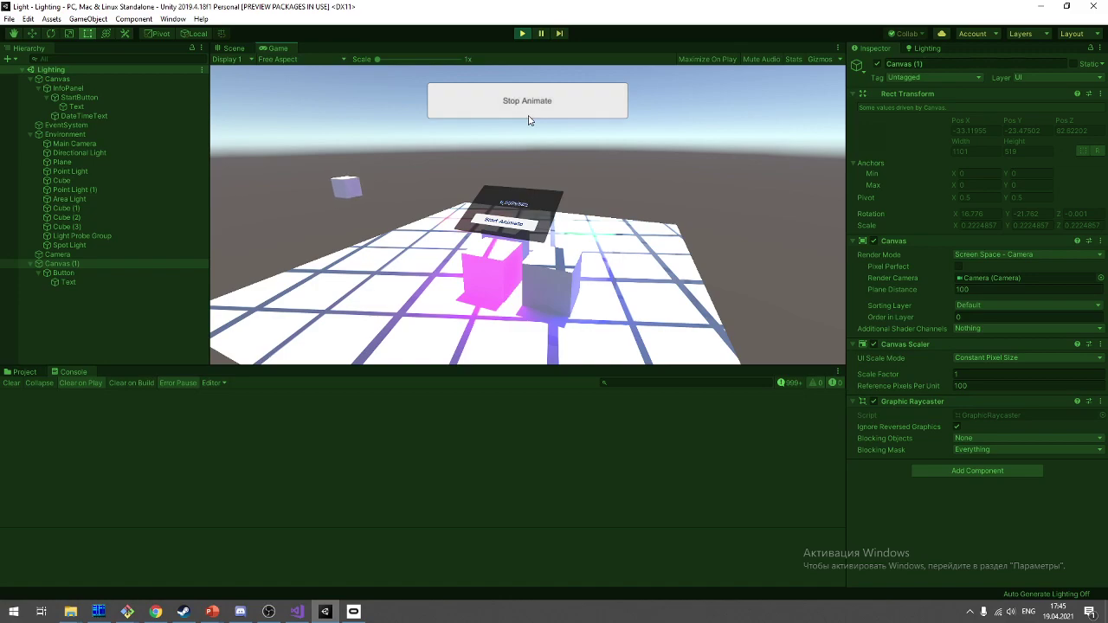
{"action": "left_click", "coordinate": [528, 108]}
{"action": "left_click", "coordinate": [523, 34]}
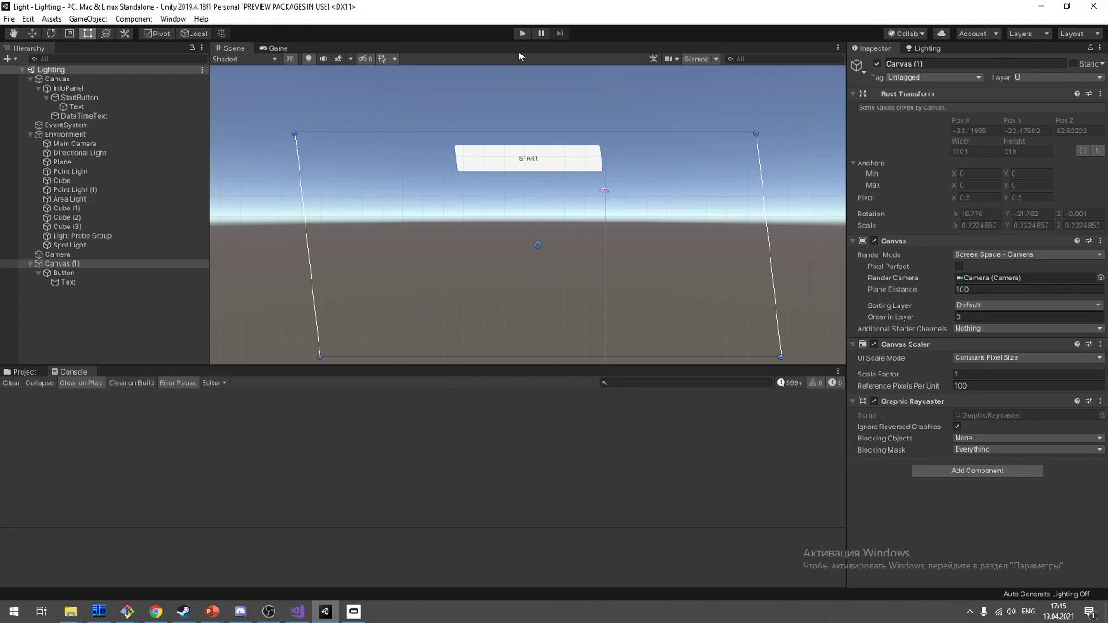
Step: Select StartButton and frame the Start Animate button in the Scene view
{"action": "scroll", "coordinate": [484, 217], "scroll_direction": "up", "scroll_amount": 4}
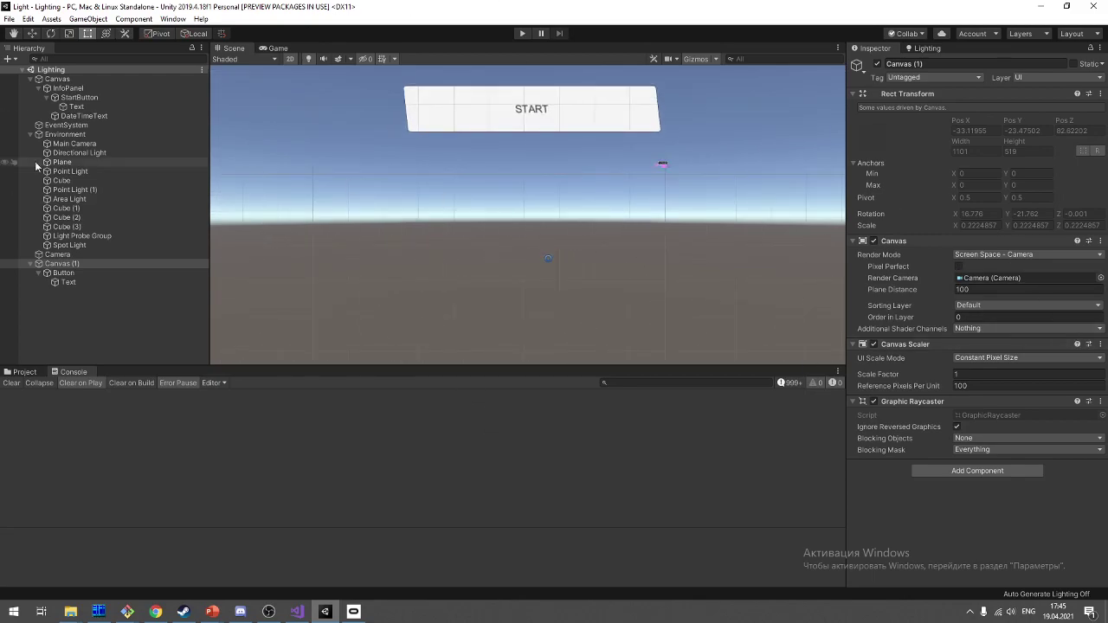
{"action": "double_click", "coordinate": [161, 101]}
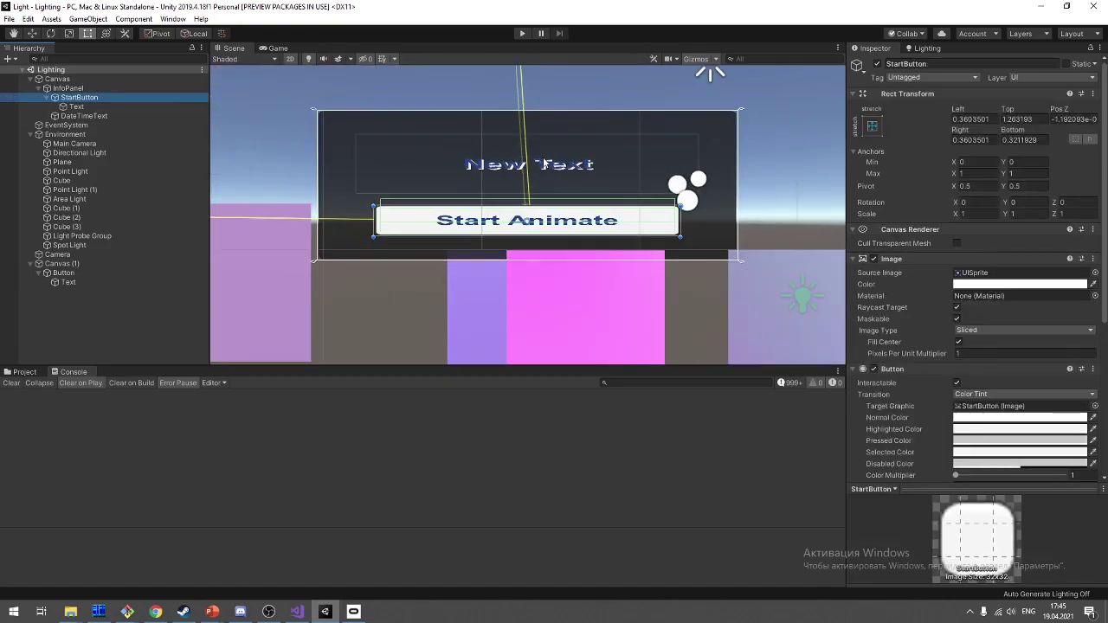
{"action": "mouse_move", "coordinate": [512, 124]}
{"action": "left_mouse_down", "text": "alt"}
{"action": "mouse_move", "coordinate": [496, 249]}
{"action": "mouse_move", "coordinate": [554, 260]}
{"action": "mouse_move", "coordinate": [631, 333]}
{"action": "left_mouse_up", "text": "alt"}
{"action": "left_click_drag", "start_coordinate": [595, 231], "coordinate": [556, 287], "text": "alt"}
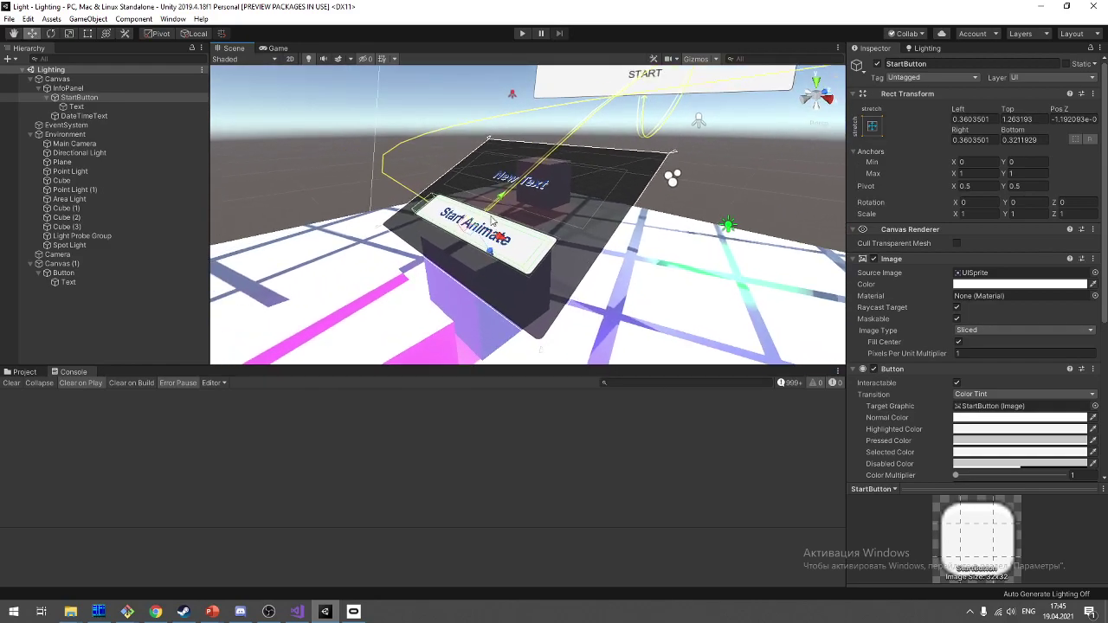
{"action": "scroll", "coordinate": [507, 249], "scroll_direction": "up", "scroll_amount": 3}
{"action": "scroll", "coordinate": [507, 250], "scroll_direction": "down", "scroll_amount": 5}
{"action": "mouse_move", "coordinate": [507, 250]}
{"action": "left_mouse_down", "text": "alt"}
{"action": "mouse_move", "coordinate": [521, 289]}
{"action": "mouse_move", "coordinate": [531, 246]}
{"action": "left_mouse_up", "text": "alt"}
{"action": "scroll", "coordinate": [522, 289], "scroll_direction": "up", "scroll_amount": 5}
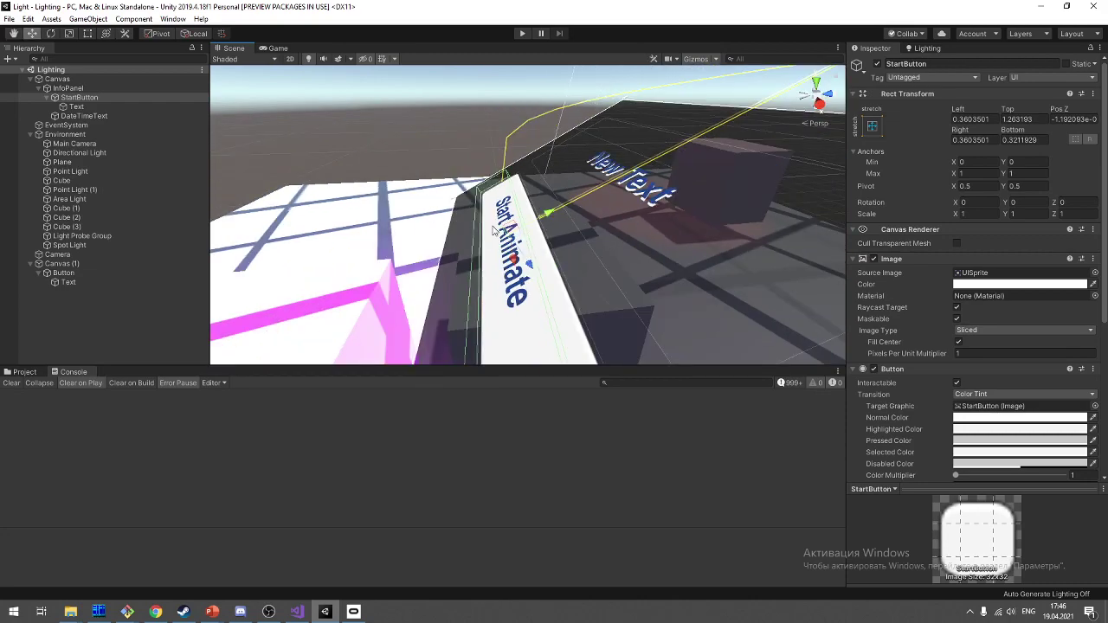
Step: Stretch the StartButton's Box Collider vertically to cover the button's full height
{"action": "left_click", "coordinate": [88, 34]}
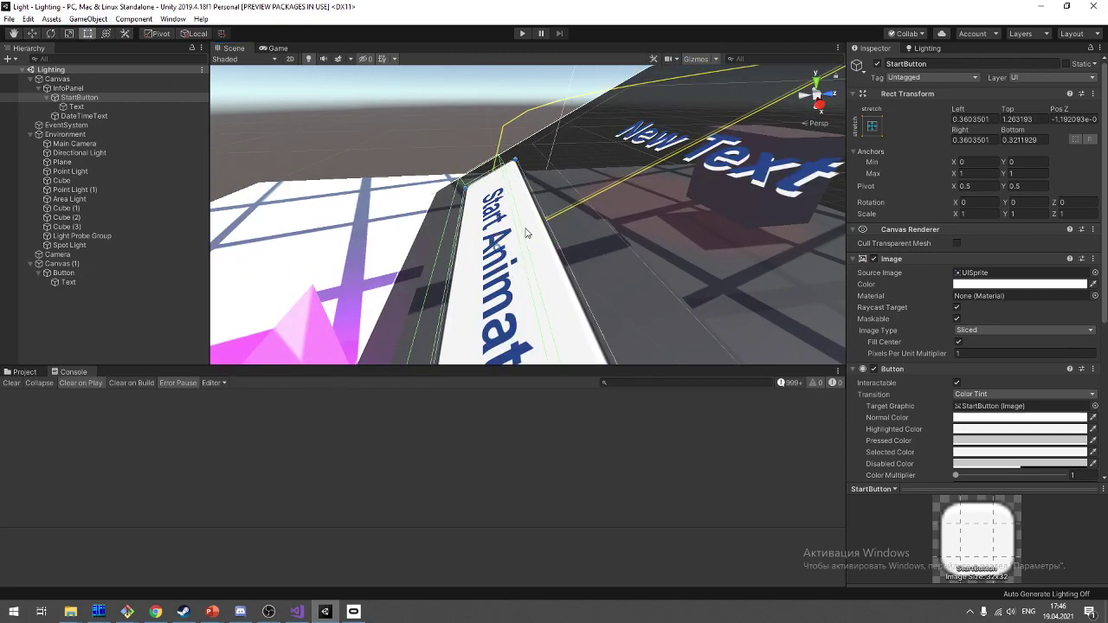
{"action": "scroll", "coordinate": [528, 234], "scroll_direction": "down", "scroll_amount": 3}
{"action": "scroll", "coordinate": [905, 375], "scroll_direction": "down", "scroll_amount": 5}
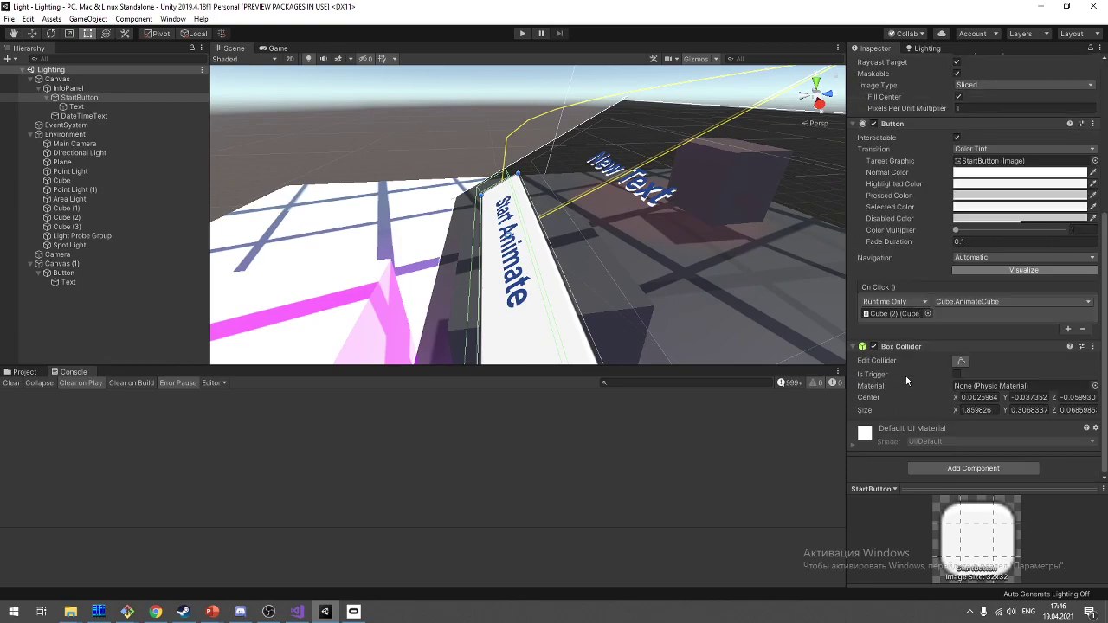
{"action": "left_click", "coordinate": [960, 361]}
{"action": "mouse_move", "coordinate": [529, 226]}
{"action": "left_mouse_down"}
{"action": "mouse_move", "coordinate": [531, 218]}
{"action": "mouse_move", "coordinate": [523, 248]}
{"action": "left_mouse_up"}
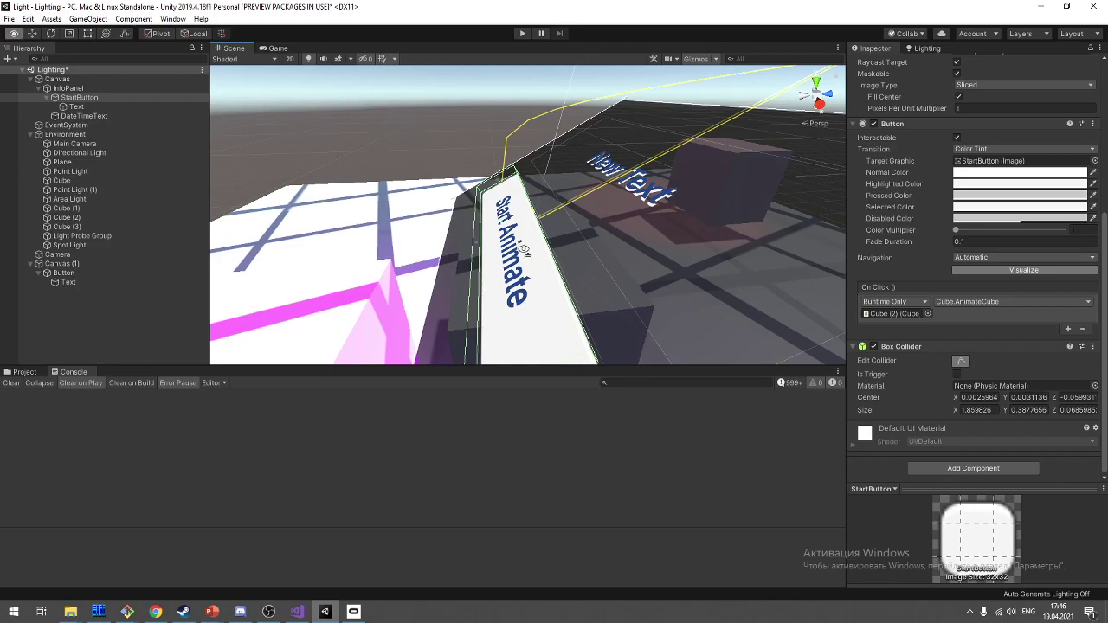
{"action": "mouse_move", "coordinate": [524, 249]}
{"action": "right_mouse_down"}
{"action": "mouse_move", "coordinate": [484, 123]}
{"action": "mouse_move", "coordinate": [374, 145]}
{"action": "right_mouse_up"}
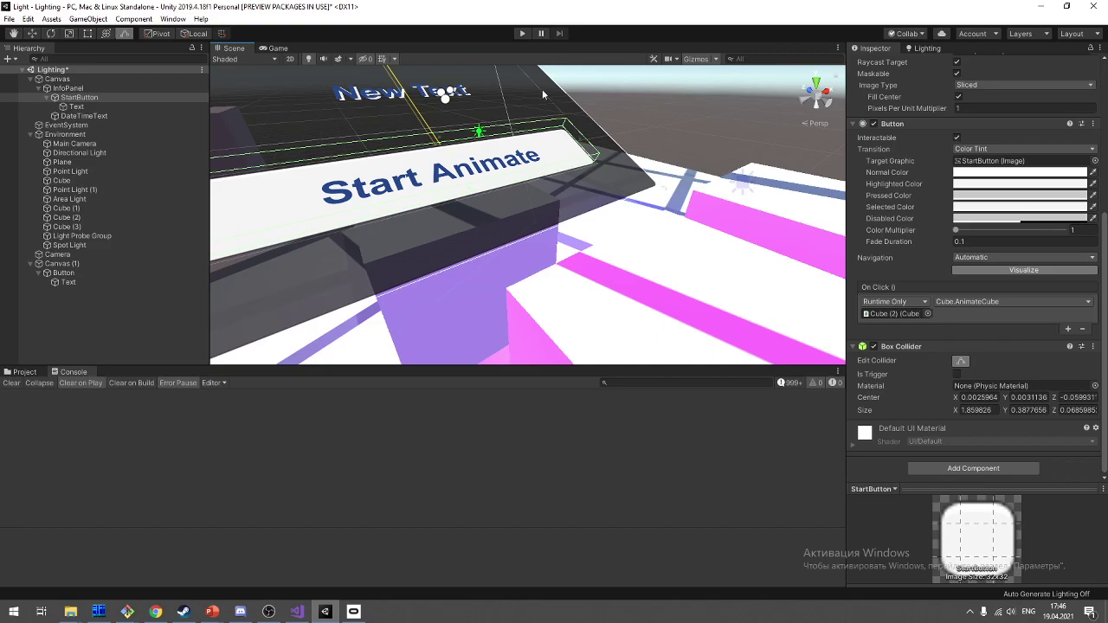
{"action": "mouse_move", "coordinate": [780, 330]}
{"action": "right_mouse_down"}
{"action": "mouse_move", "coordinate": [572, 243]}
{"action": "mouse_move", "coordinate": [650, 307]}
{"action": "mouse_move", "coordinate": [675, 279]}
{"action": "right_mouse_up"}
Step: Set the InfoPanel Image color to cyan 8BFDFF with alpha 139
{"action": "left_click", "coordinate": [721, 319]}
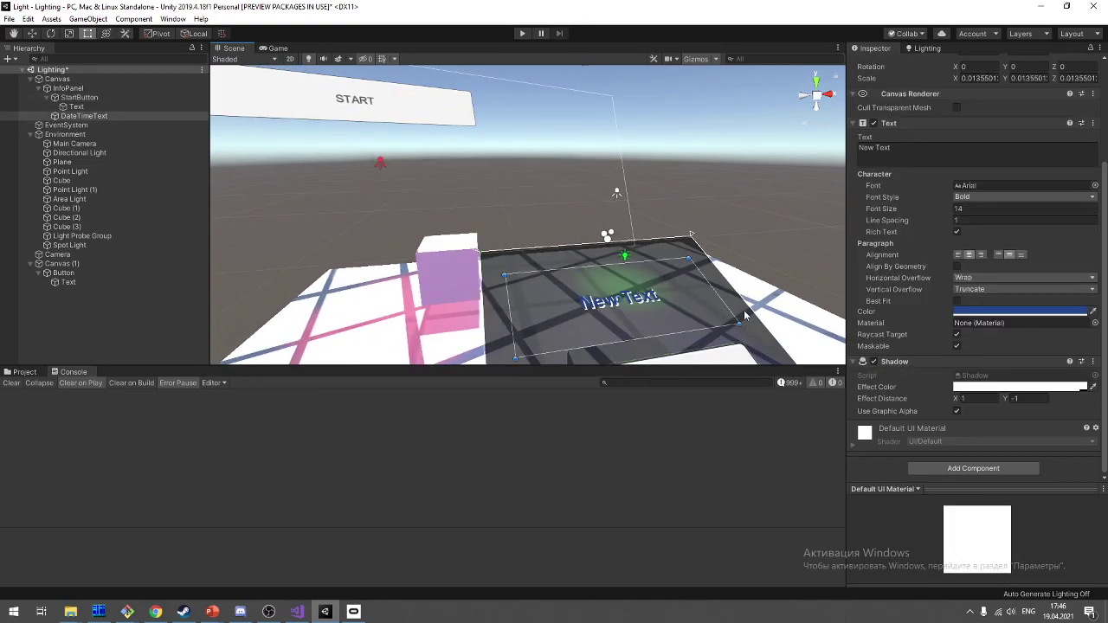
{"action": "left_click", "coordinate": [743, 313]}
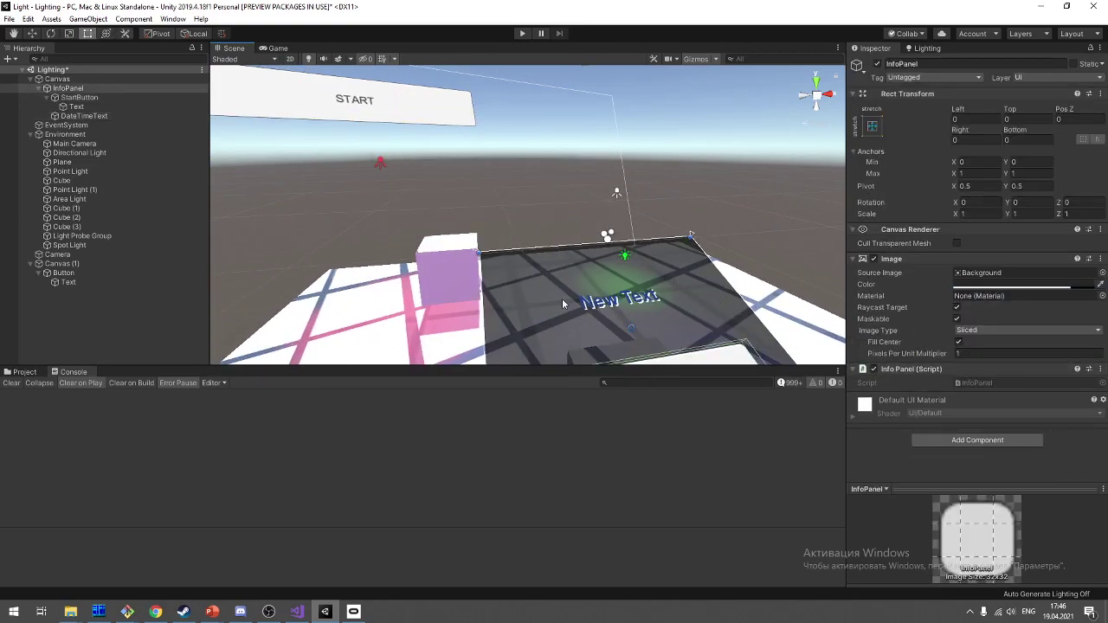
{"action": "key", "text": "f"}
{"action": "left_click", "coordinate": [1043, 284]}
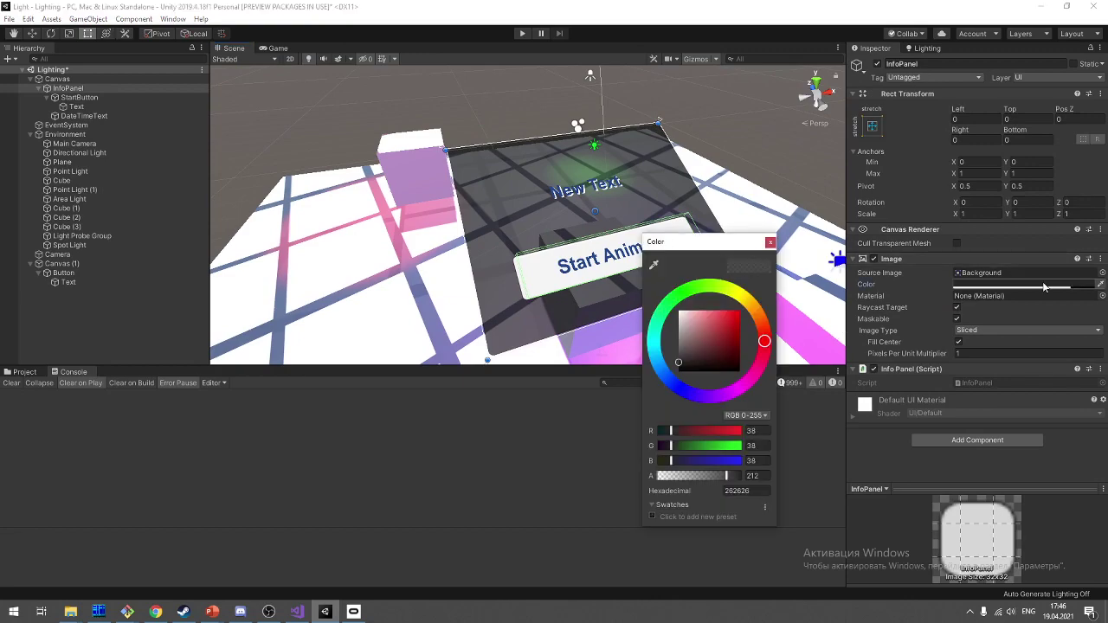
{"action": "left_click_drag", "start_coordinate": [682, 328], "coordinate": [681, 336]}
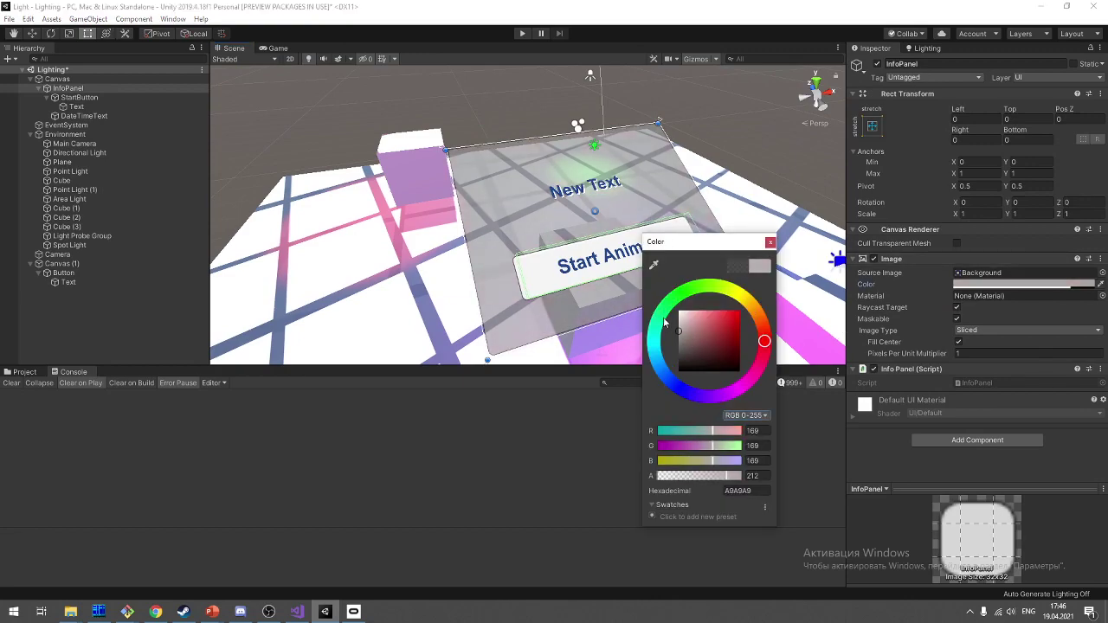
{"action": "left_click", "coordinate": [654, 342]}
{"action": "left_click", "coordinate": [691, 315]}
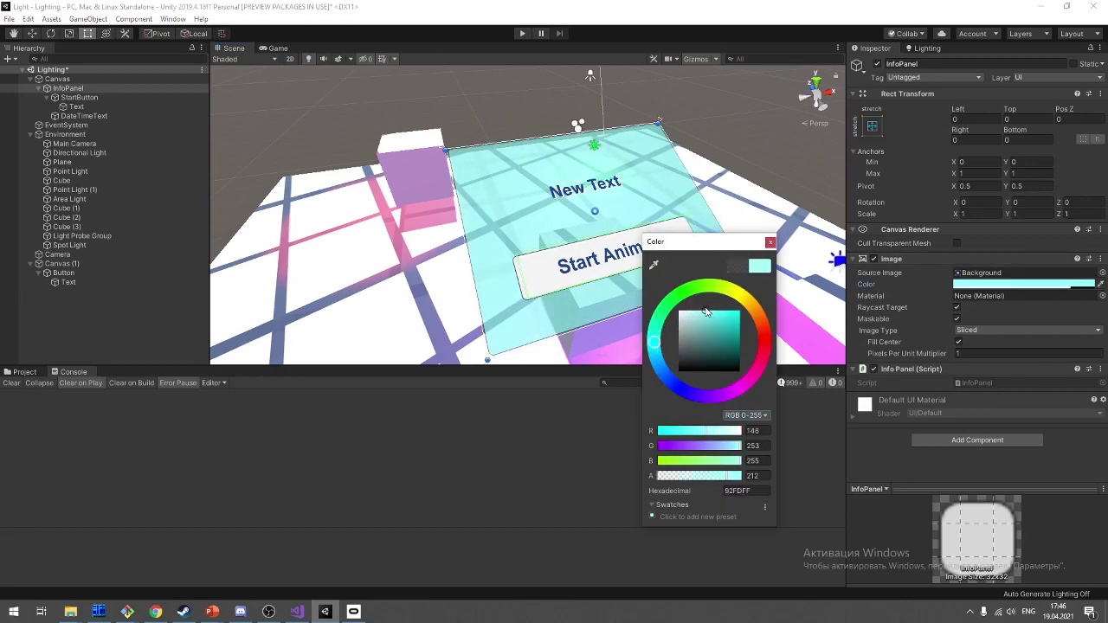
{"action": "left_click_drag", "start_coordinate": [683, 313], "coordinate": [707, 310]}
{"action": "left_click_drag", "start_coordinate": [727, 476], "coordinate": [702, 476]}
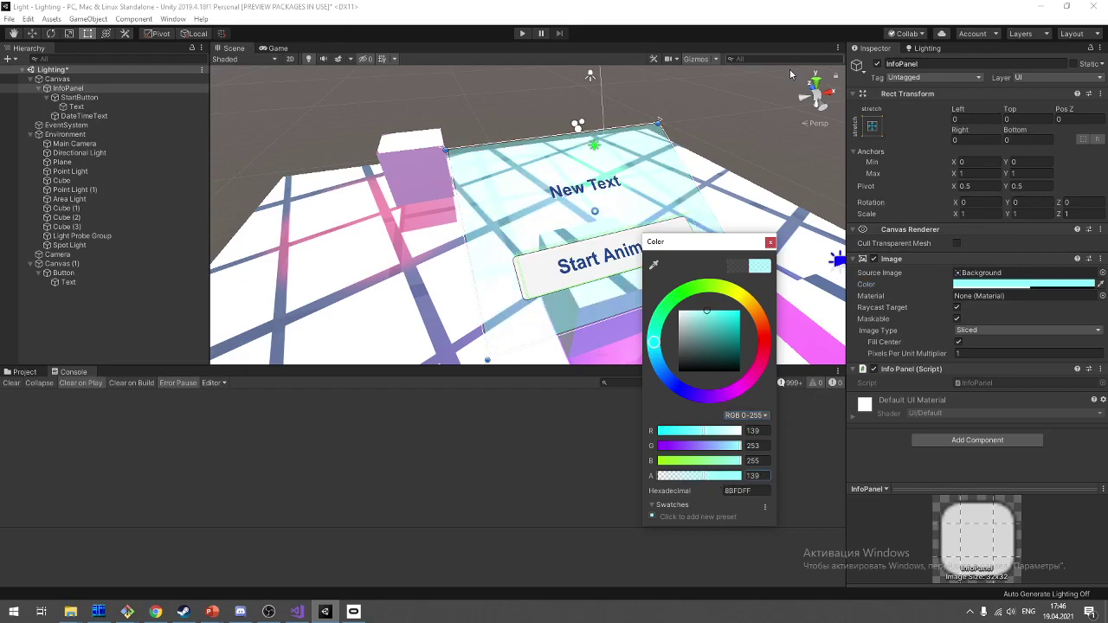
{"action": "mouse_move", "coordinate": [554, 199]}
{"action": "left_mouse_down", "text": "alt"}
{"action": "mouse_move", "coordinate": [608, 156]}
{"action": "mouse_move", "coordinate": [813, 171]}
{"action": "left_mouse_up", "text": "alt"}
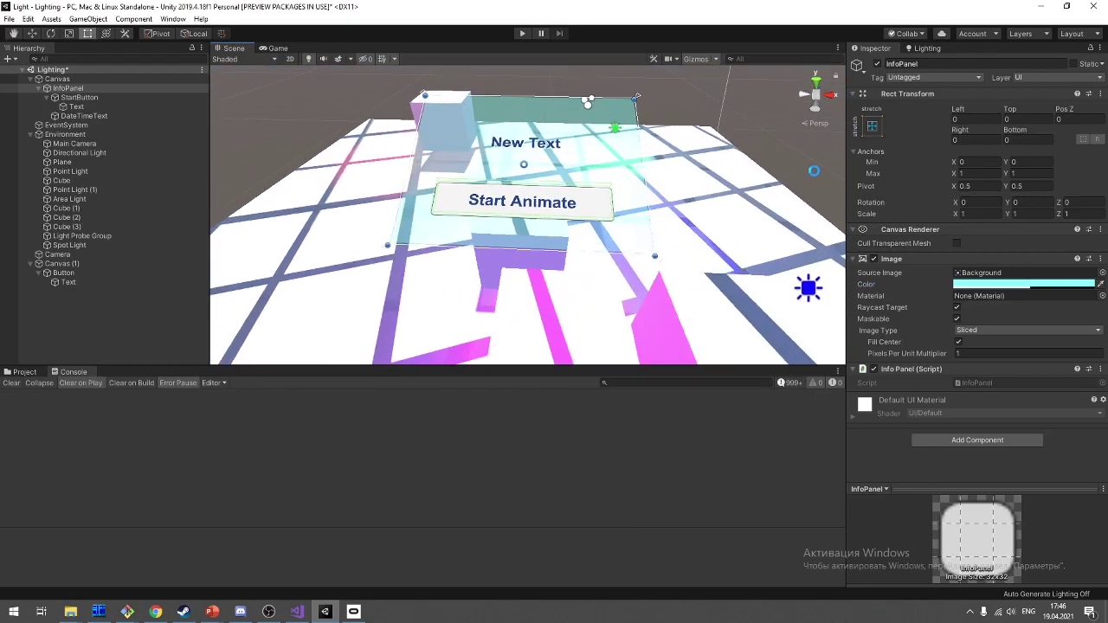
{"action": "key", "text": "alt+Tab"}
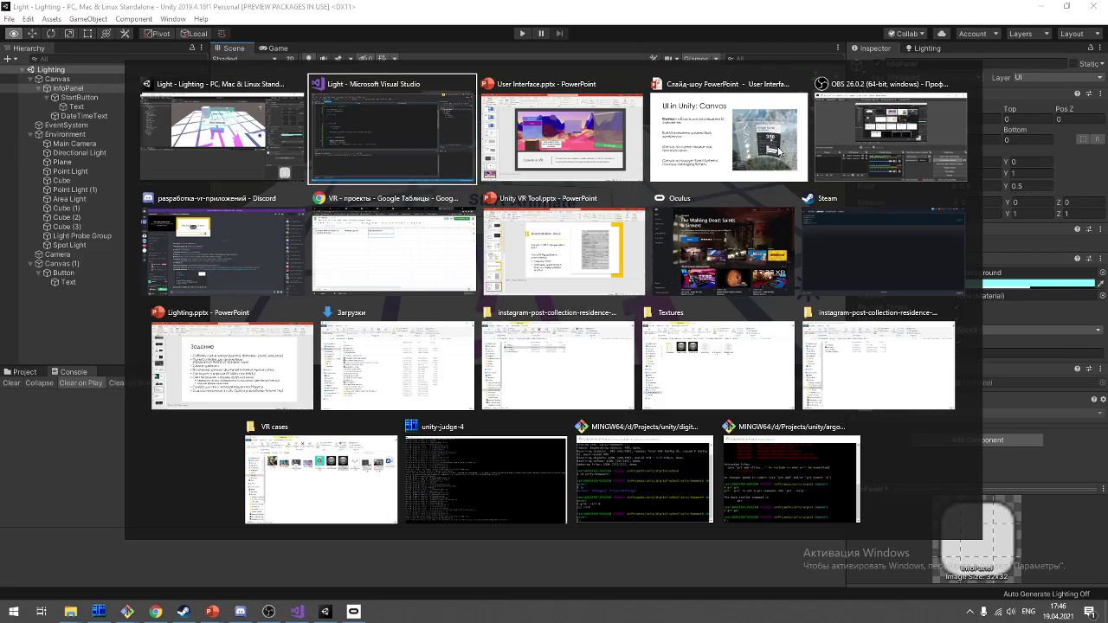
Step: View the Canvas in VR slide in User Interface.pptx, then switch to the Discord channel chat
{"action": "key", "text": "Tab"}
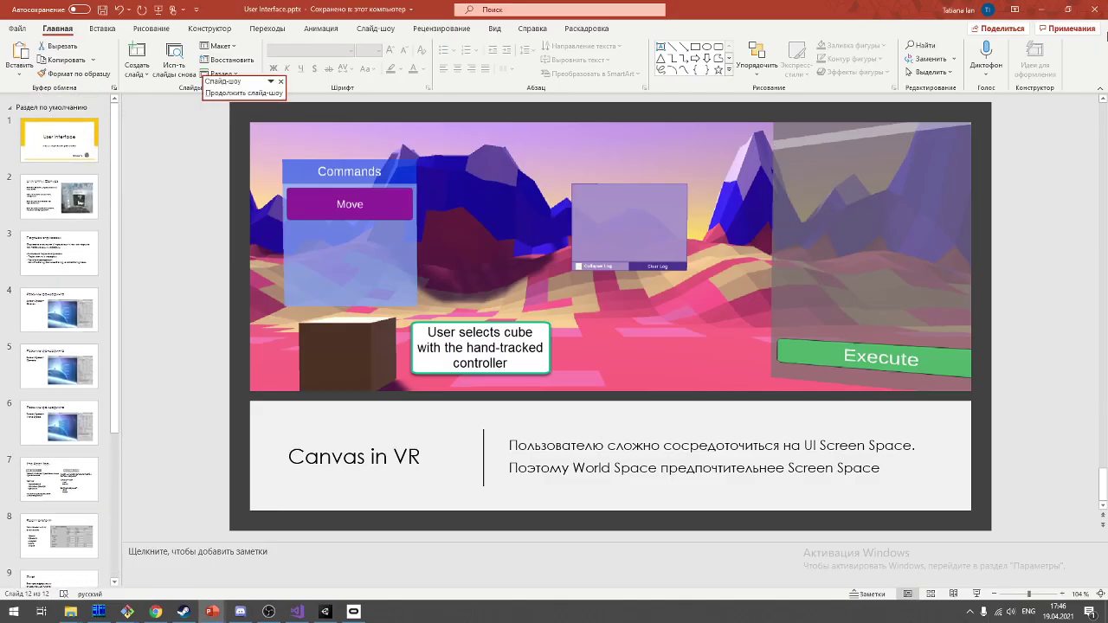
{"action": "key", "text": "alt+Tab"}
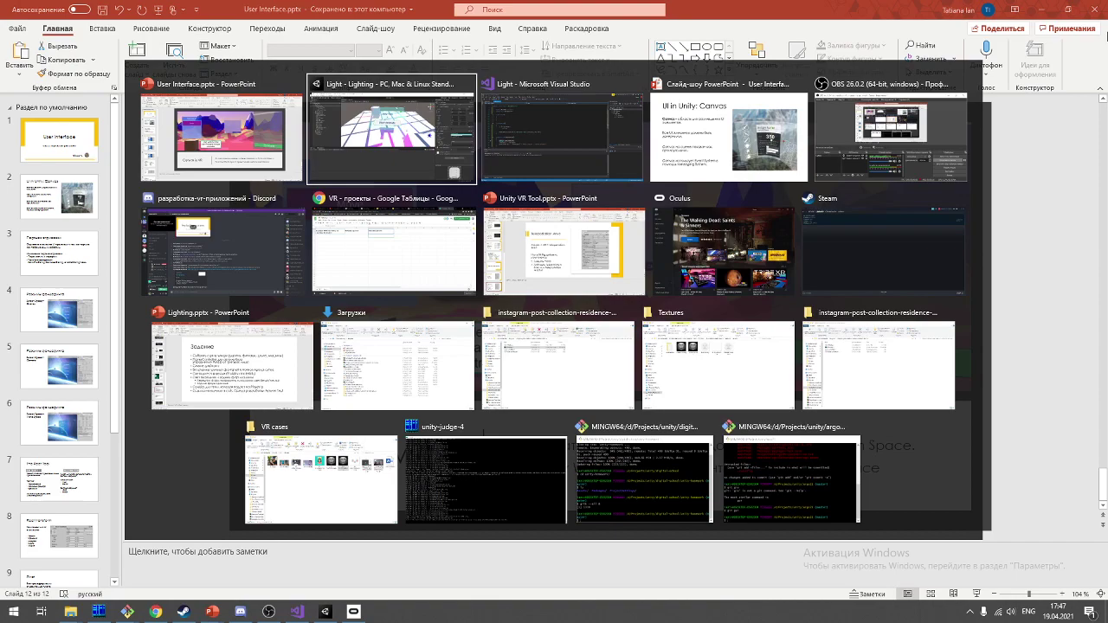
{"action": "key", "text": "Tab"}
{"action": "key", "text": "Tab"}
{"action": "key", "text": "Tab"}
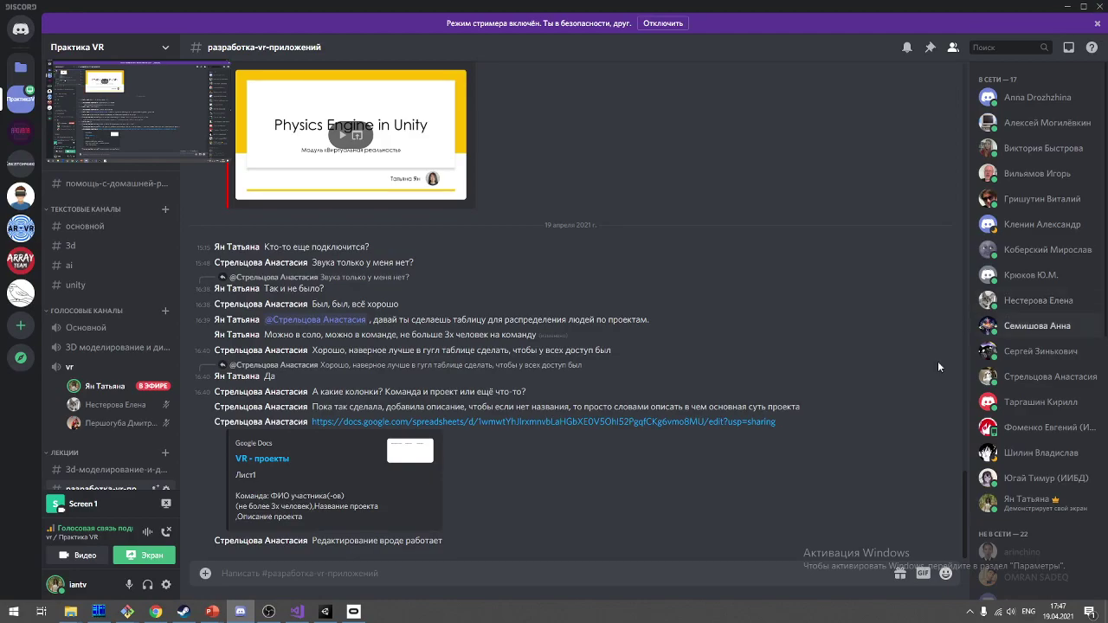
Step: Open the shared 'VR - проекты' spreadsheet link from the Discord chat and dismiss the download bar
{"action": "left_click", "coordinate": [650, 422]}
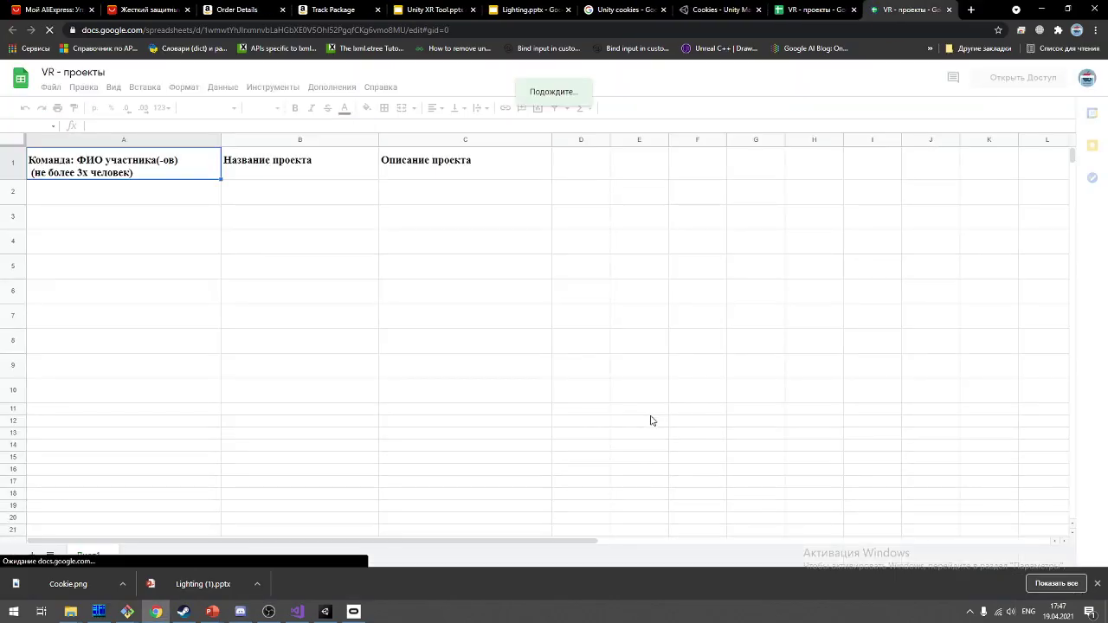
{"action": "left_click", "coordinate": [1097, 584]}
{"action": "left_click", "coordinate": [1089, 611]}
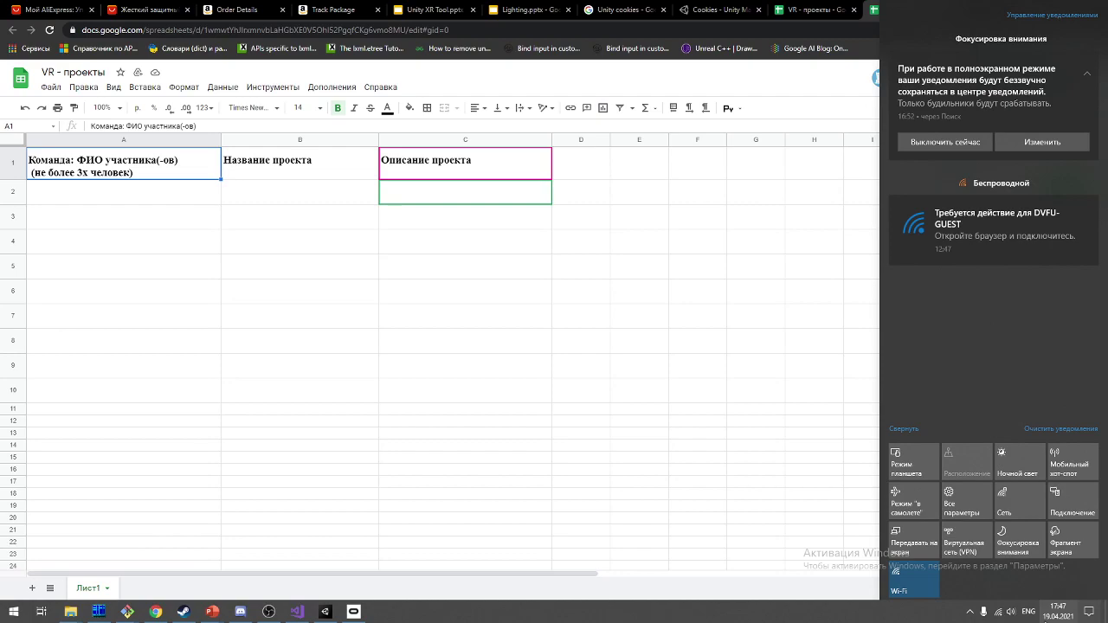
Step: Glance at the Unity cookies tab, return to the spreadsheet, then switch back to Discord
{"action": "left_click", "coordinate": [620, 9]}
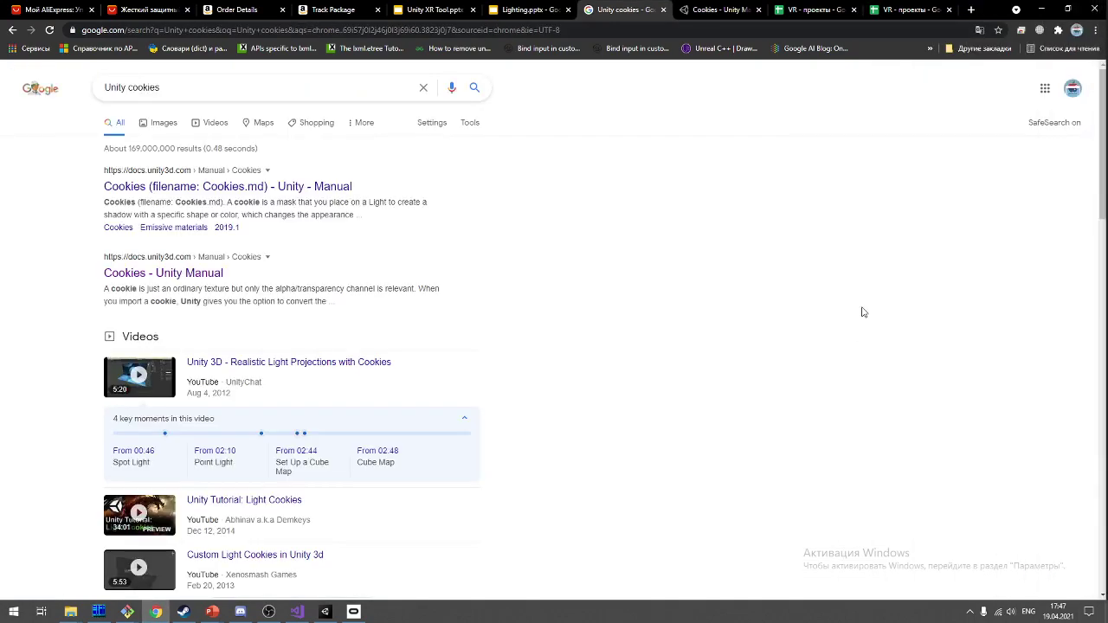
{"action": "left_click", "coordinate": [904, 9]}
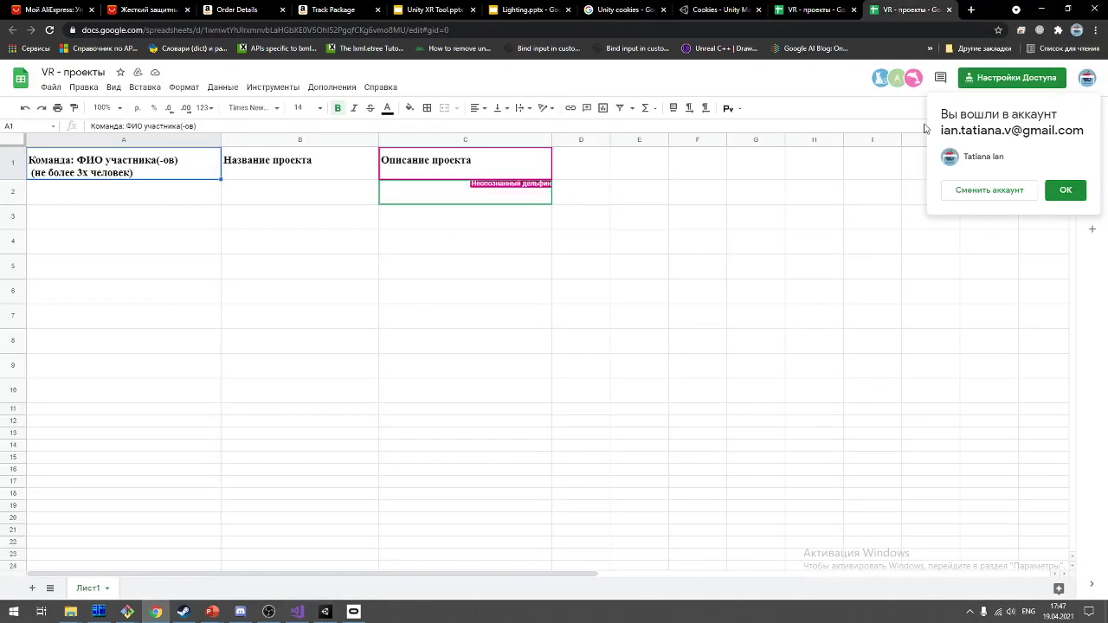
{"action": "key", "text": "alt+Tab"}
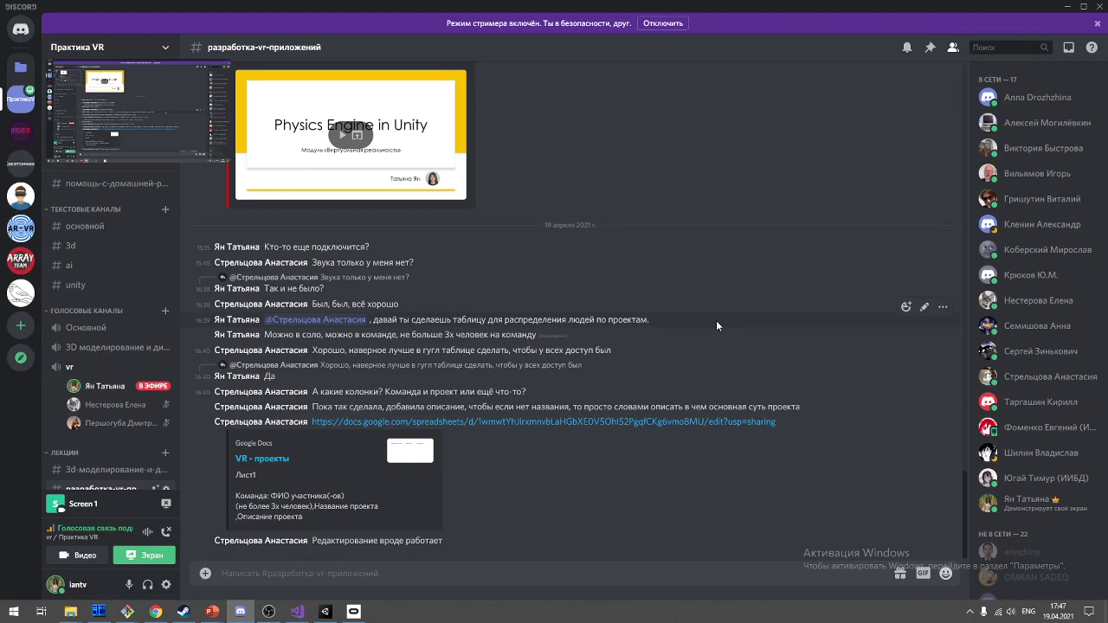
Step: Bring OBS Studio in front of Discord, with its recording still running
{"action": "left_click", "coordinate": [268, 611]}
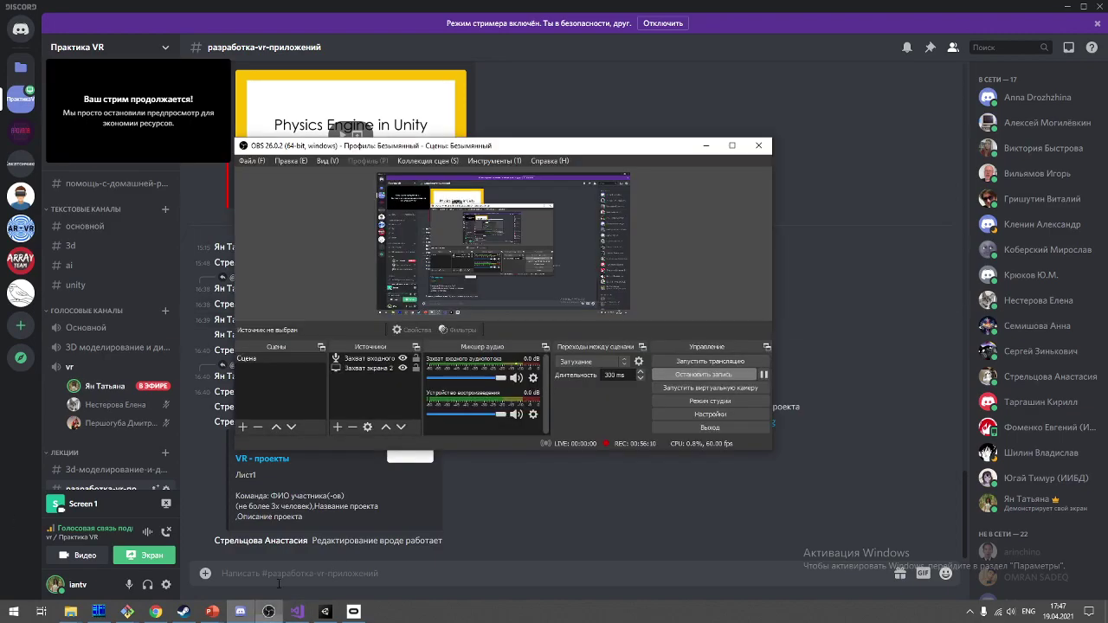